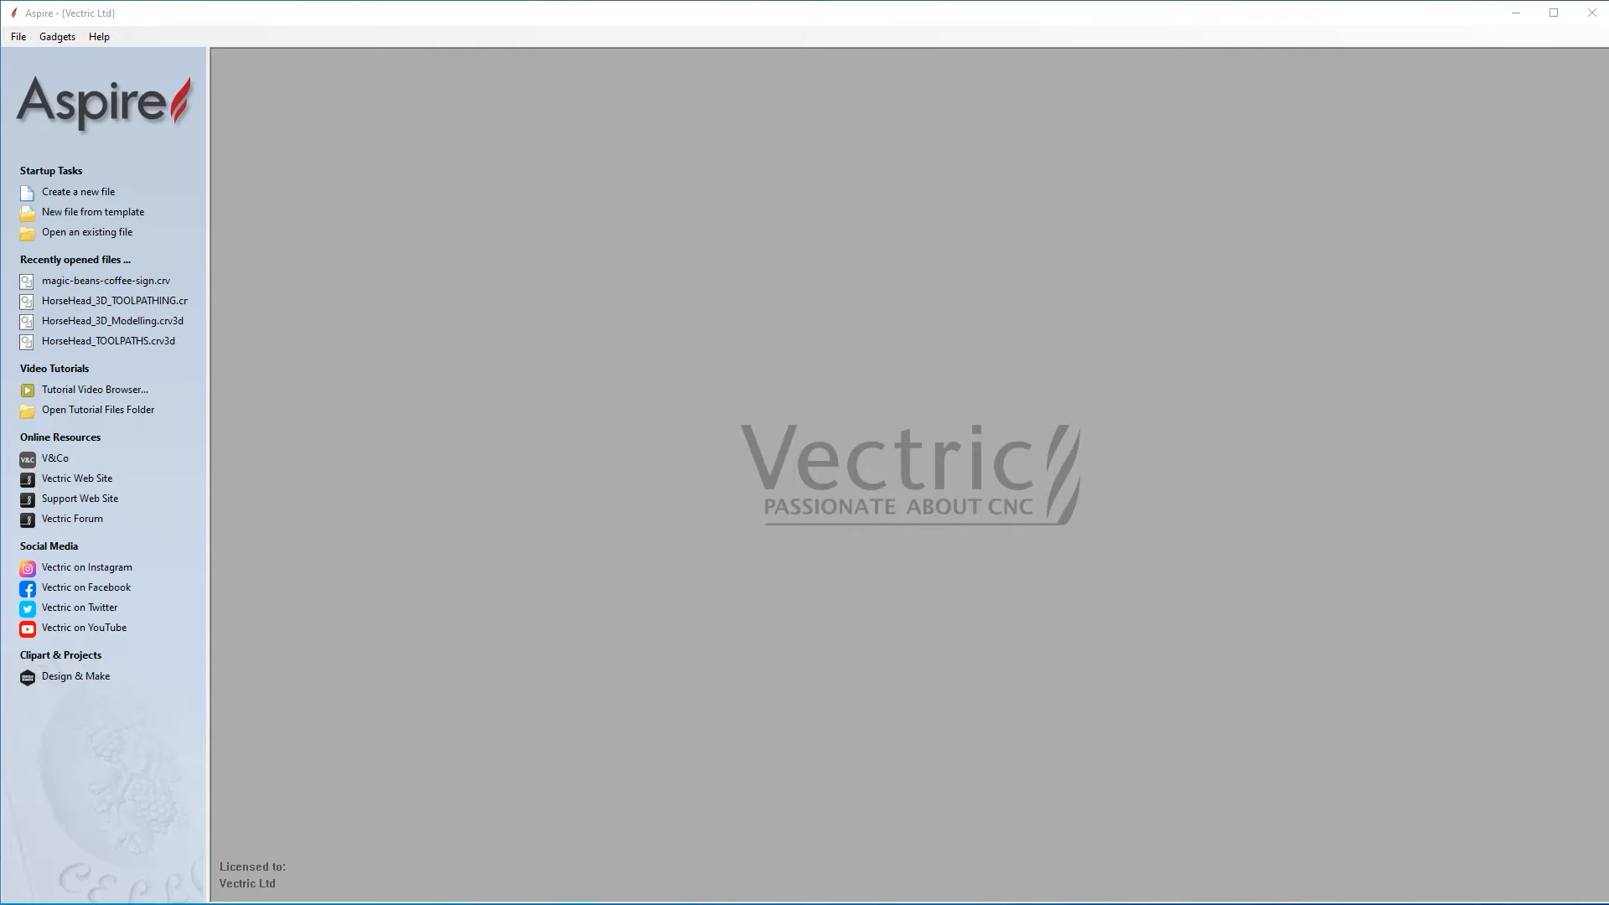
Step: Open the existing magic-beans-coffee-sign file from the magic-beans-coffee-sign-3d-modelling folder
click(72, 231)
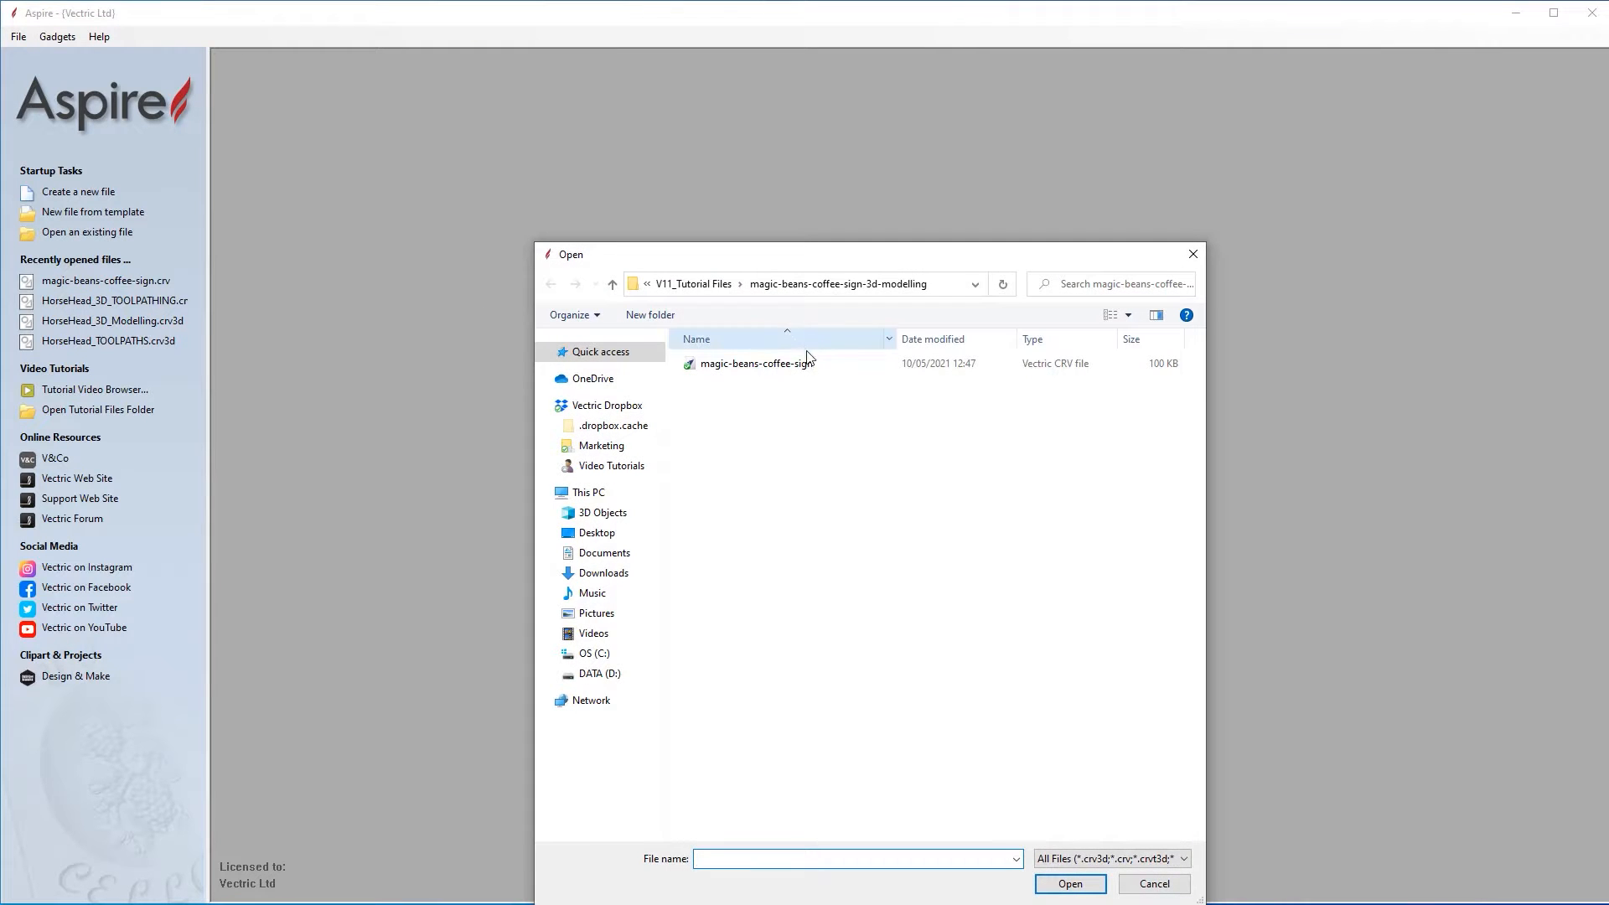
click(740, 374)
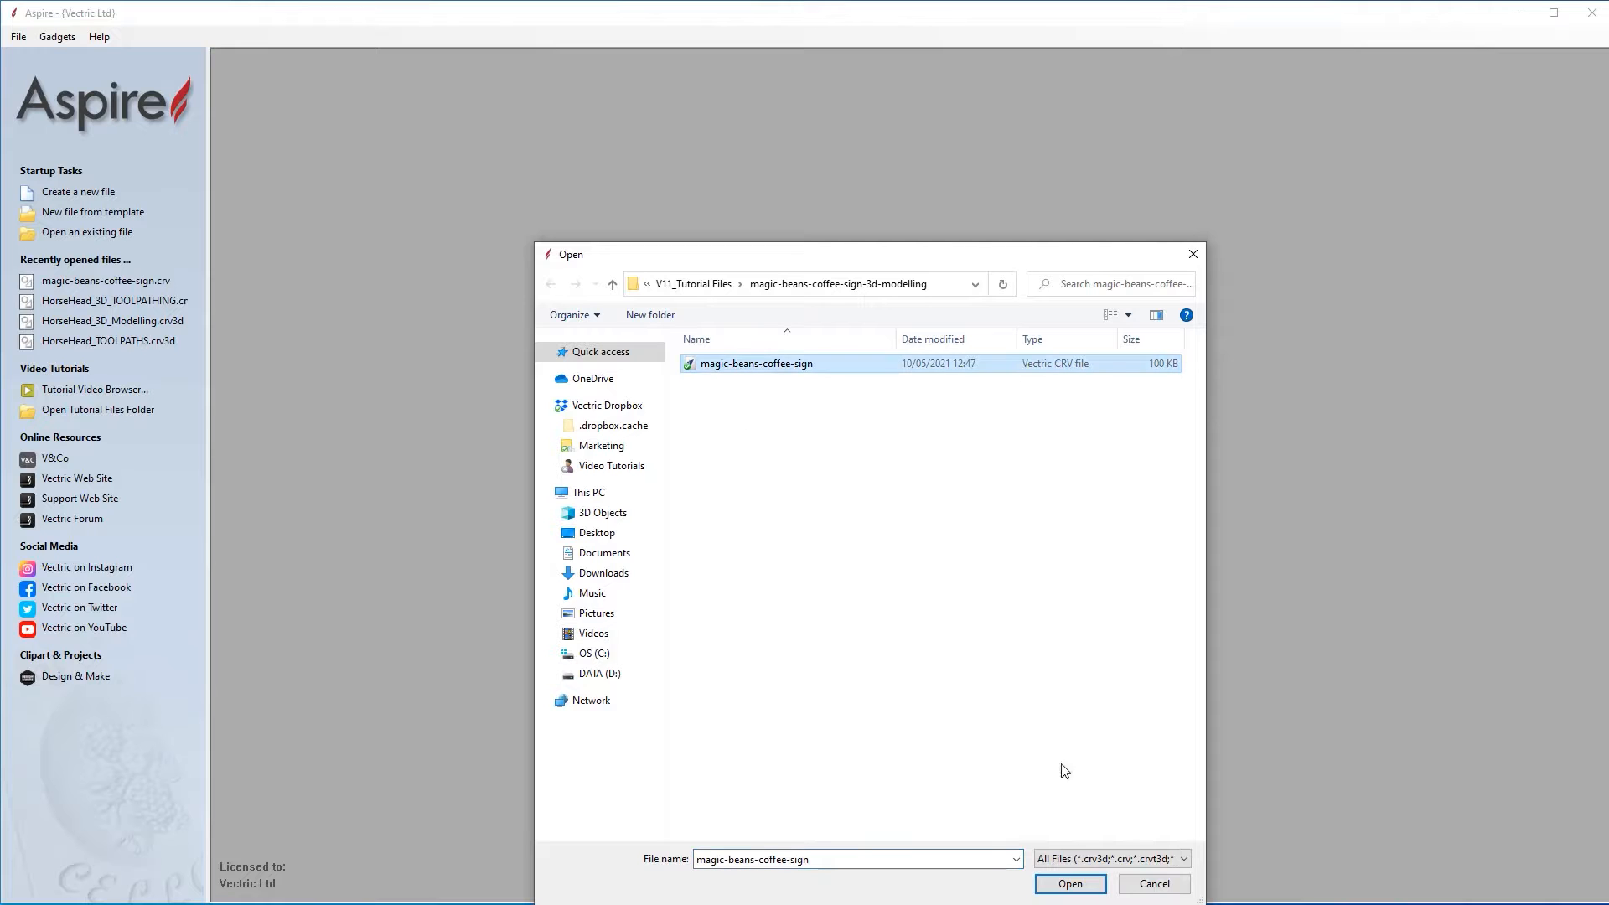
click(1055, 888)
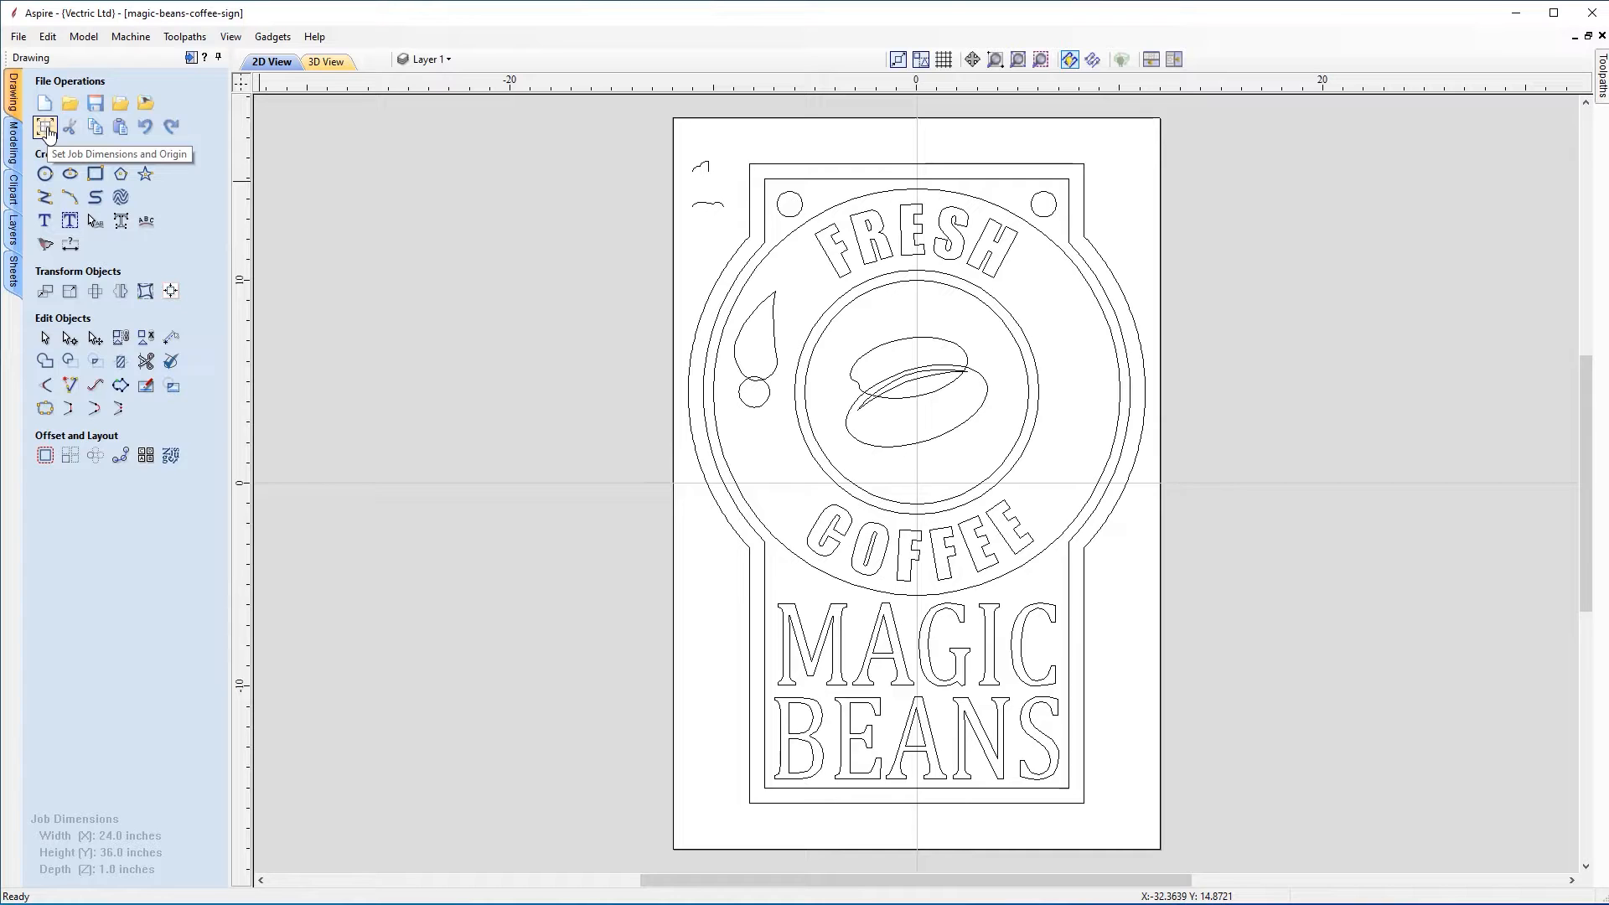
Step: Set the job's modeling resolution to Very High (7 x Slower) and its material appearance to Canadian Maple
click(46, 127)
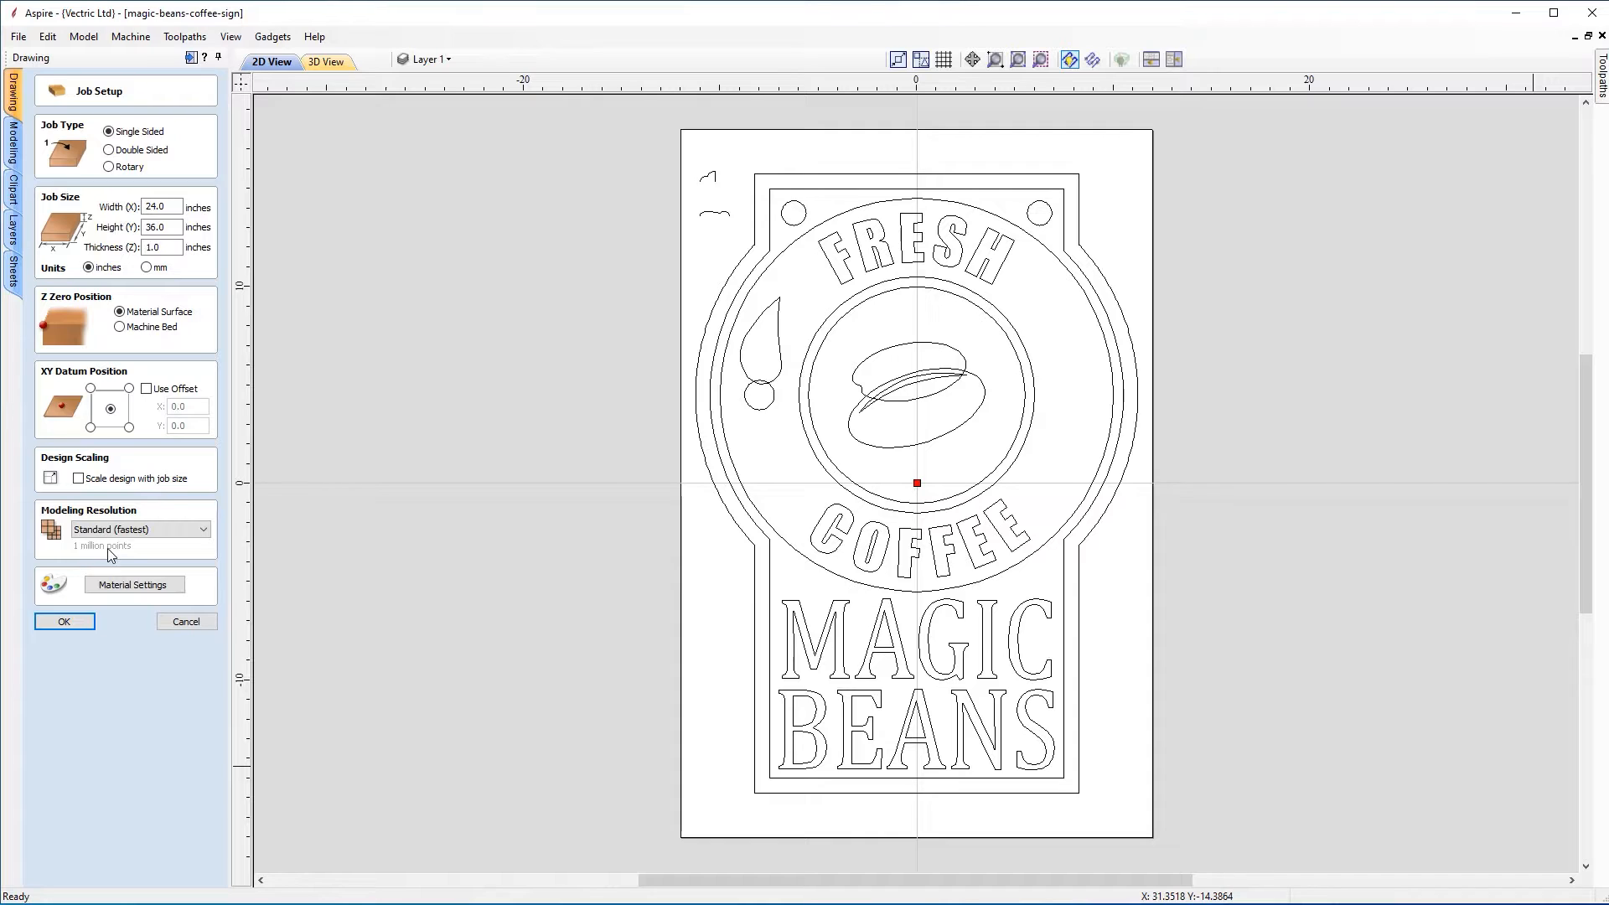
click(181, 534)
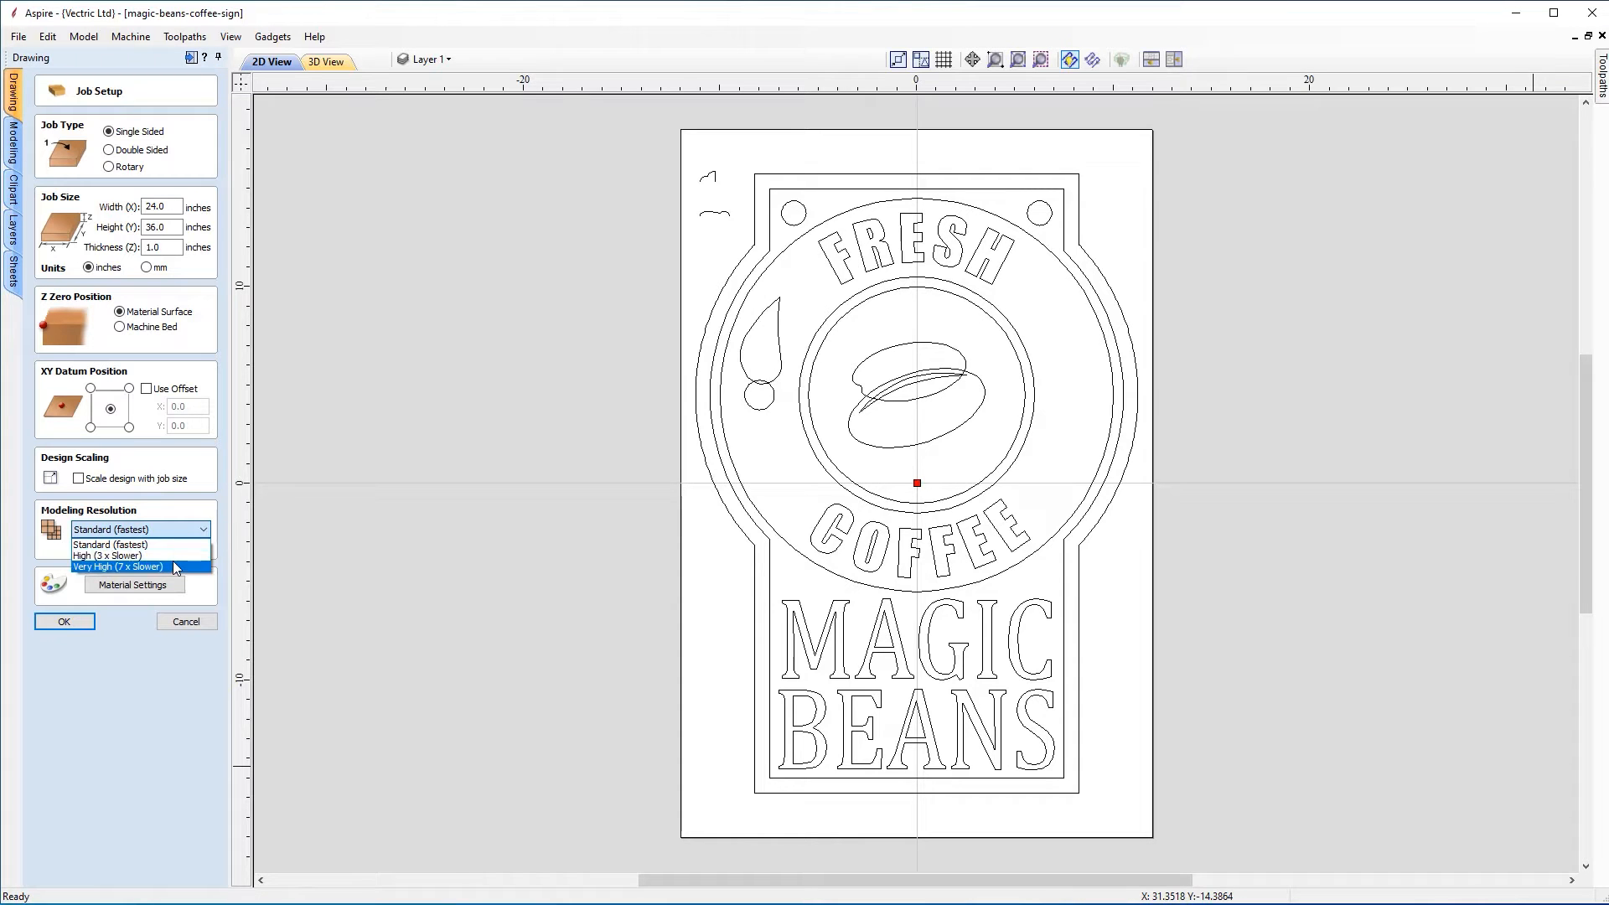
click(174, 565)
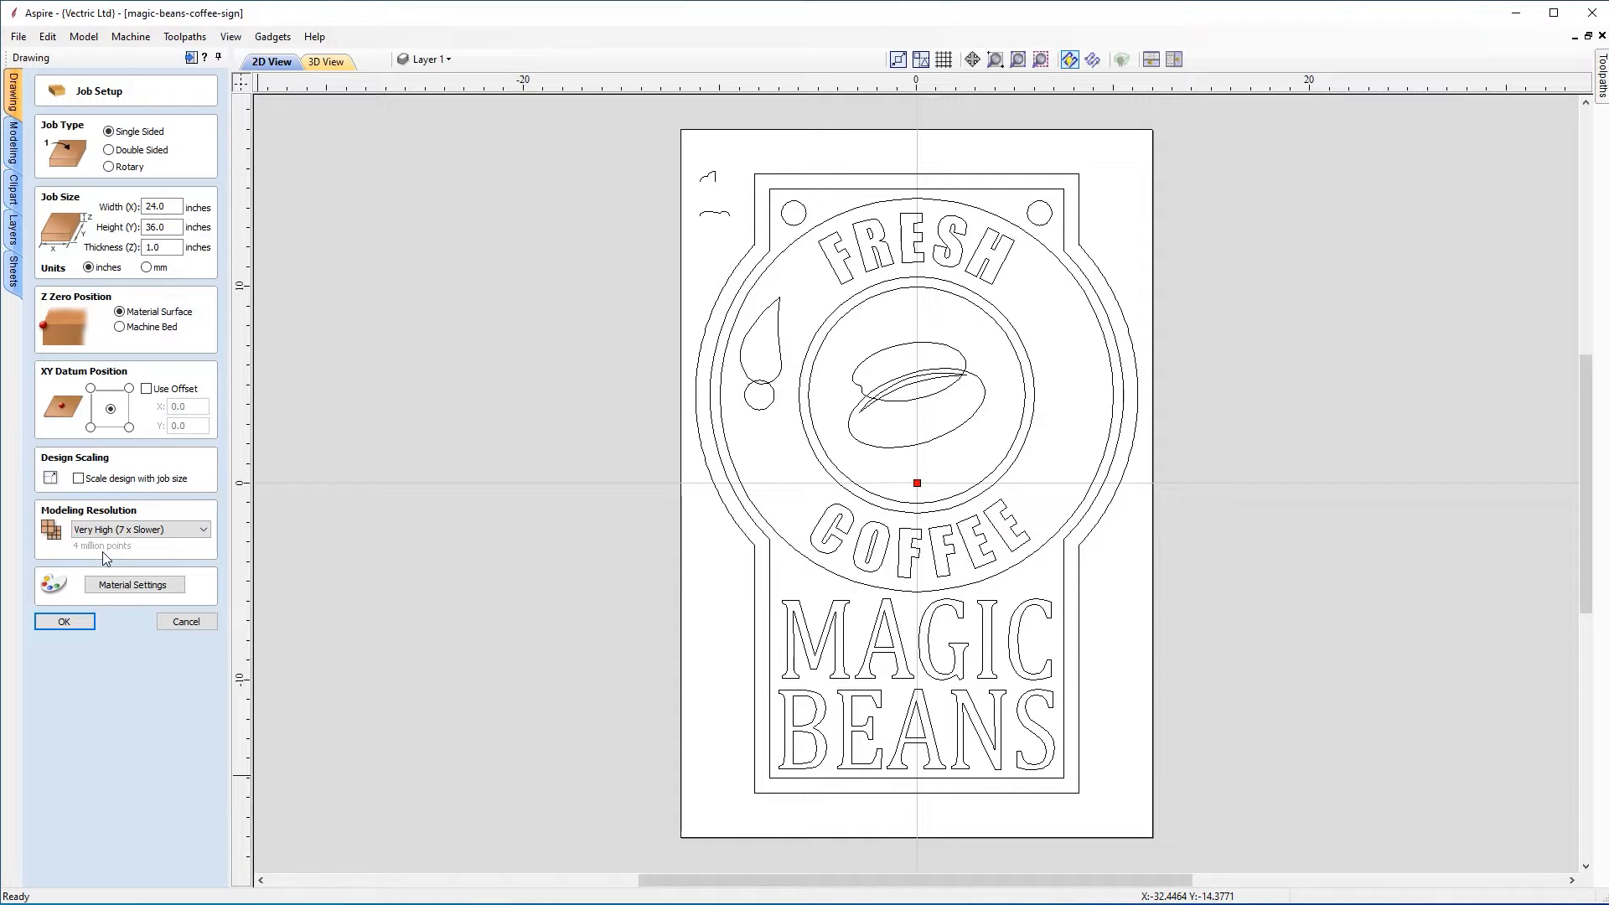
click(131, 585)
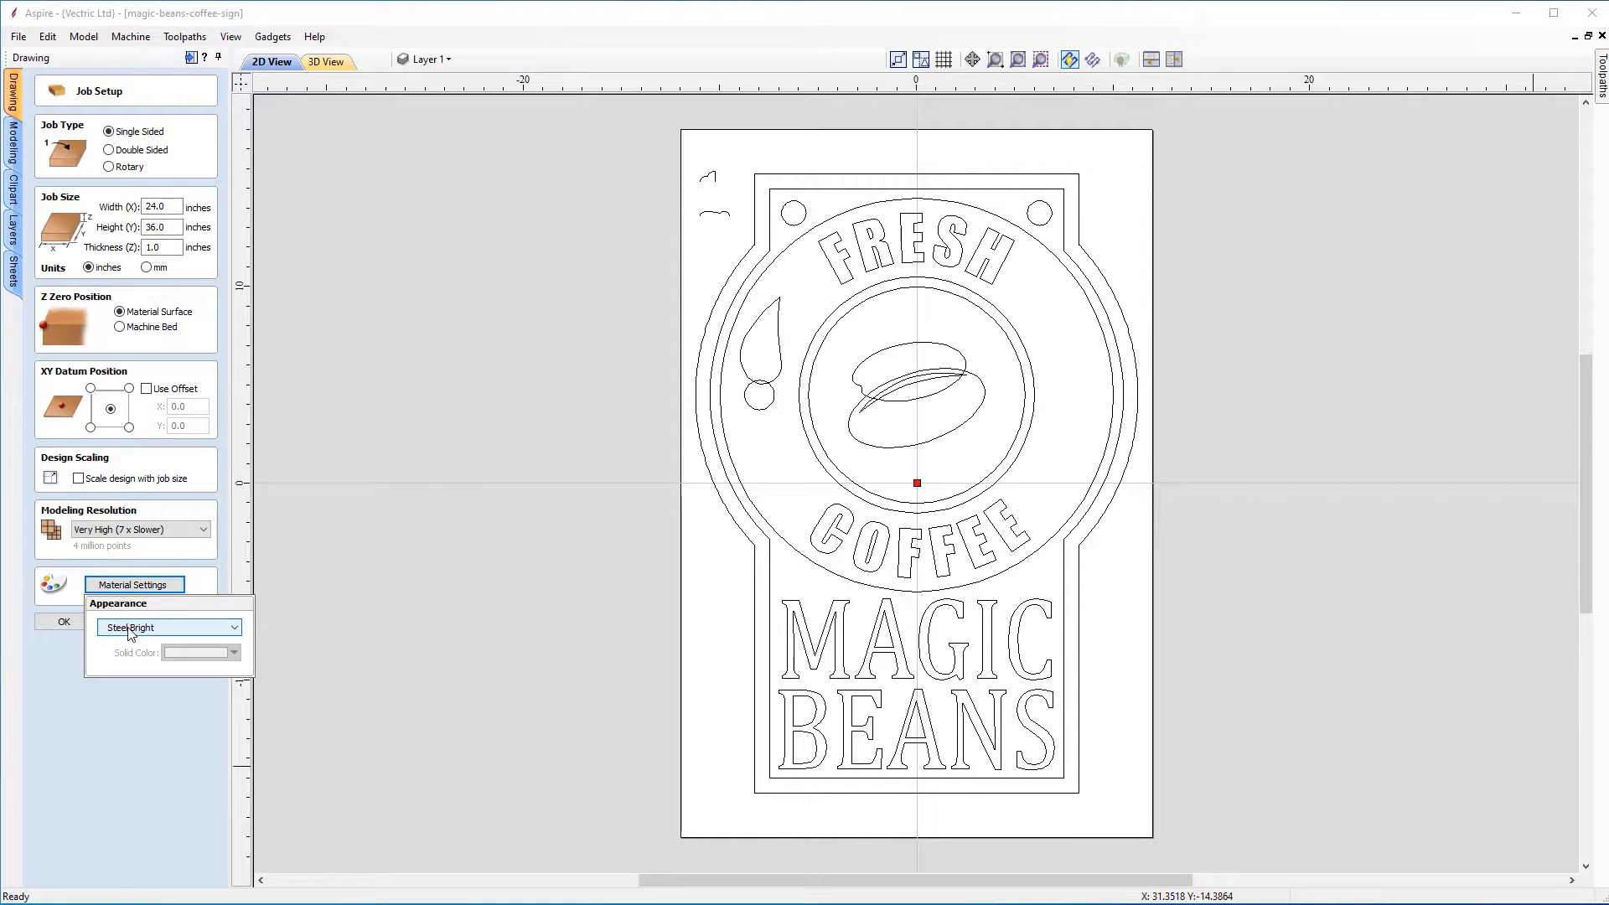
click(130, 628)
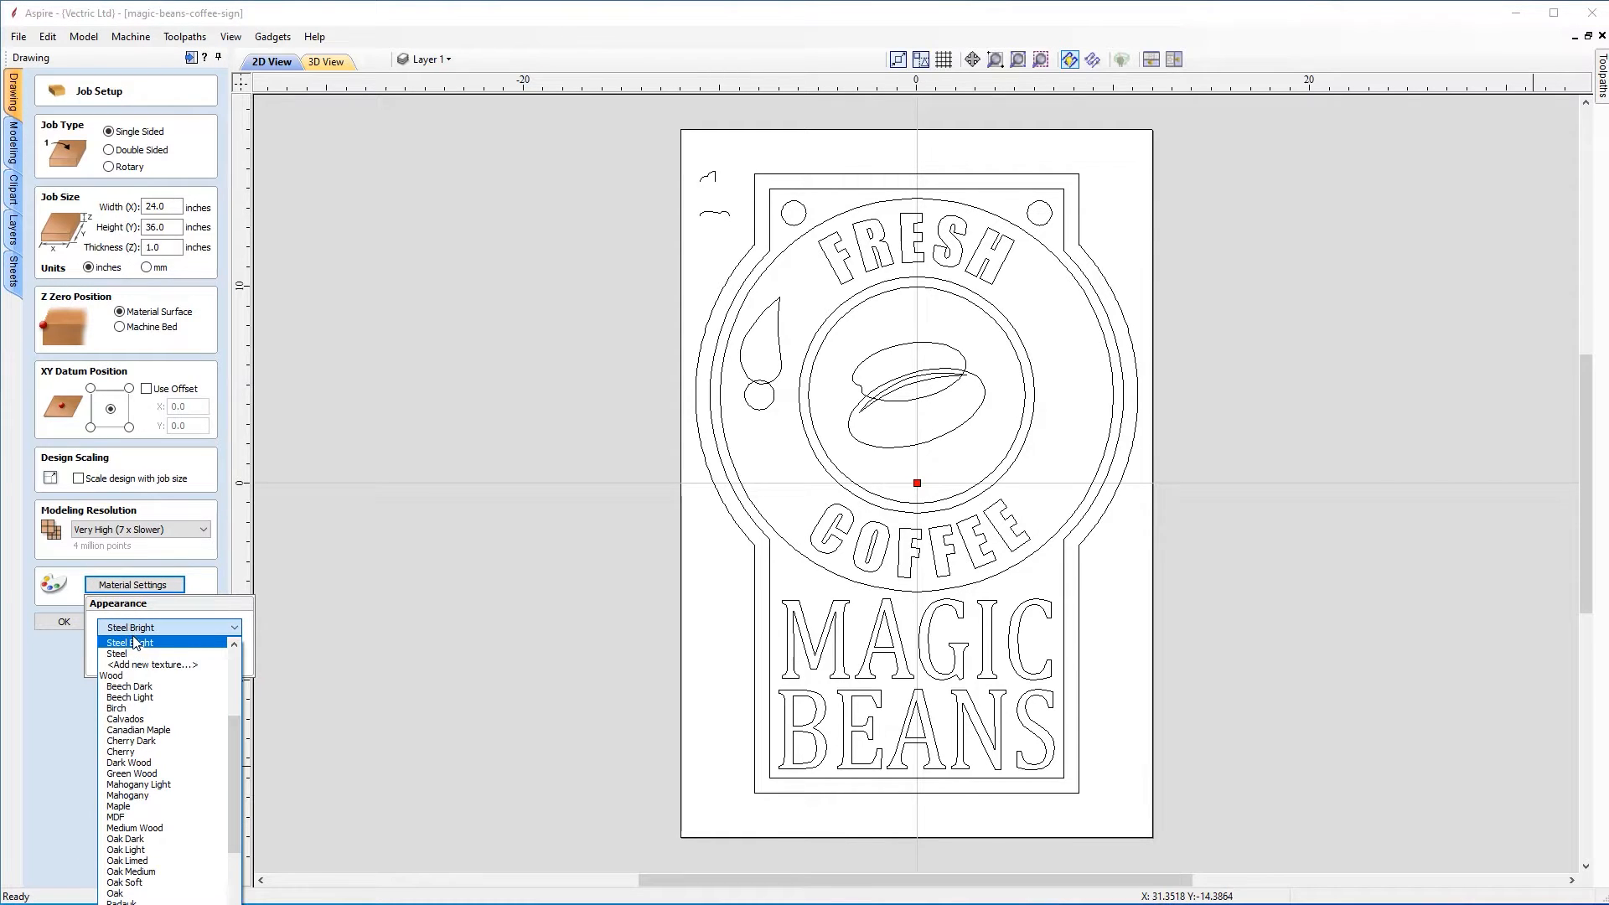
click(185, 733)
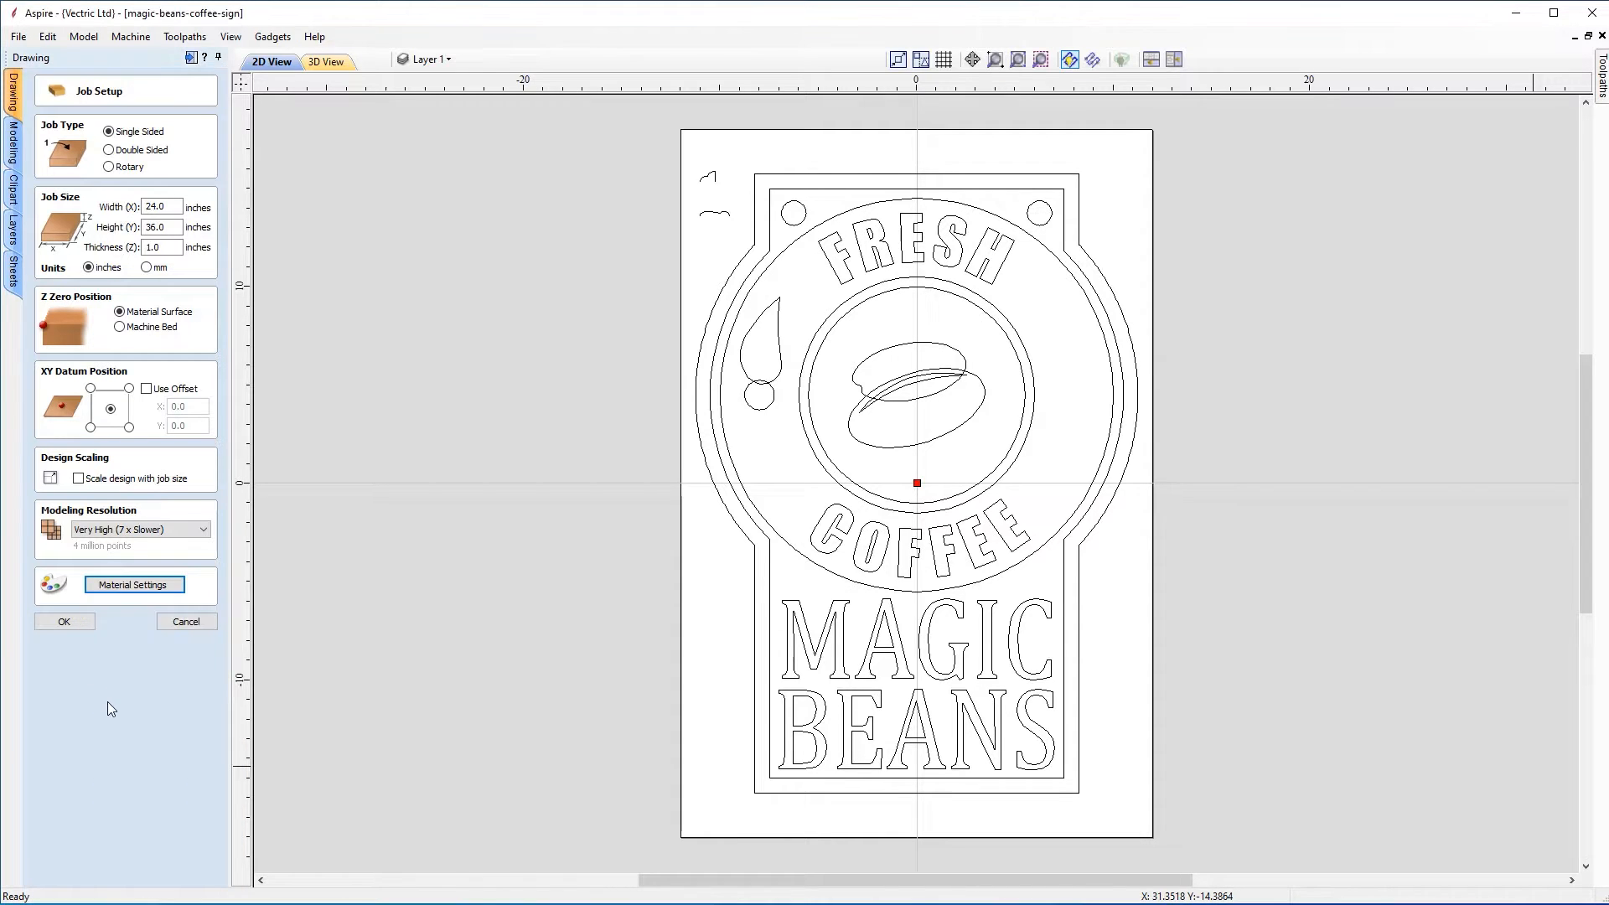
click(61, 624)
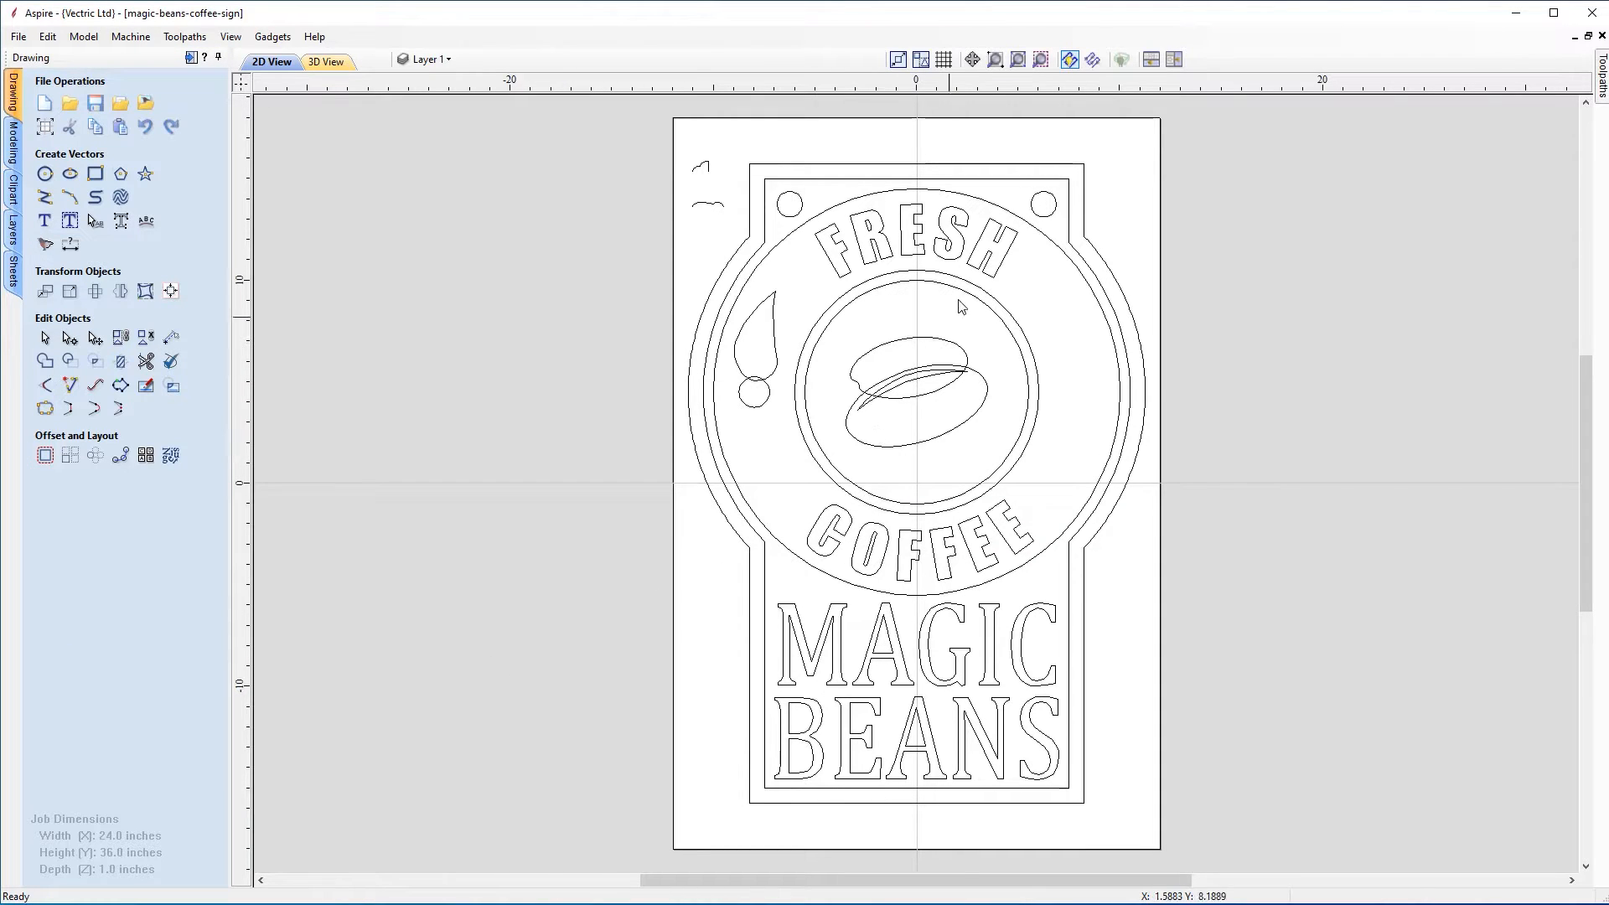
Step: Show the 2D and 3D views side by side and rename the component level Level 1 as Base
click(1173, 59)
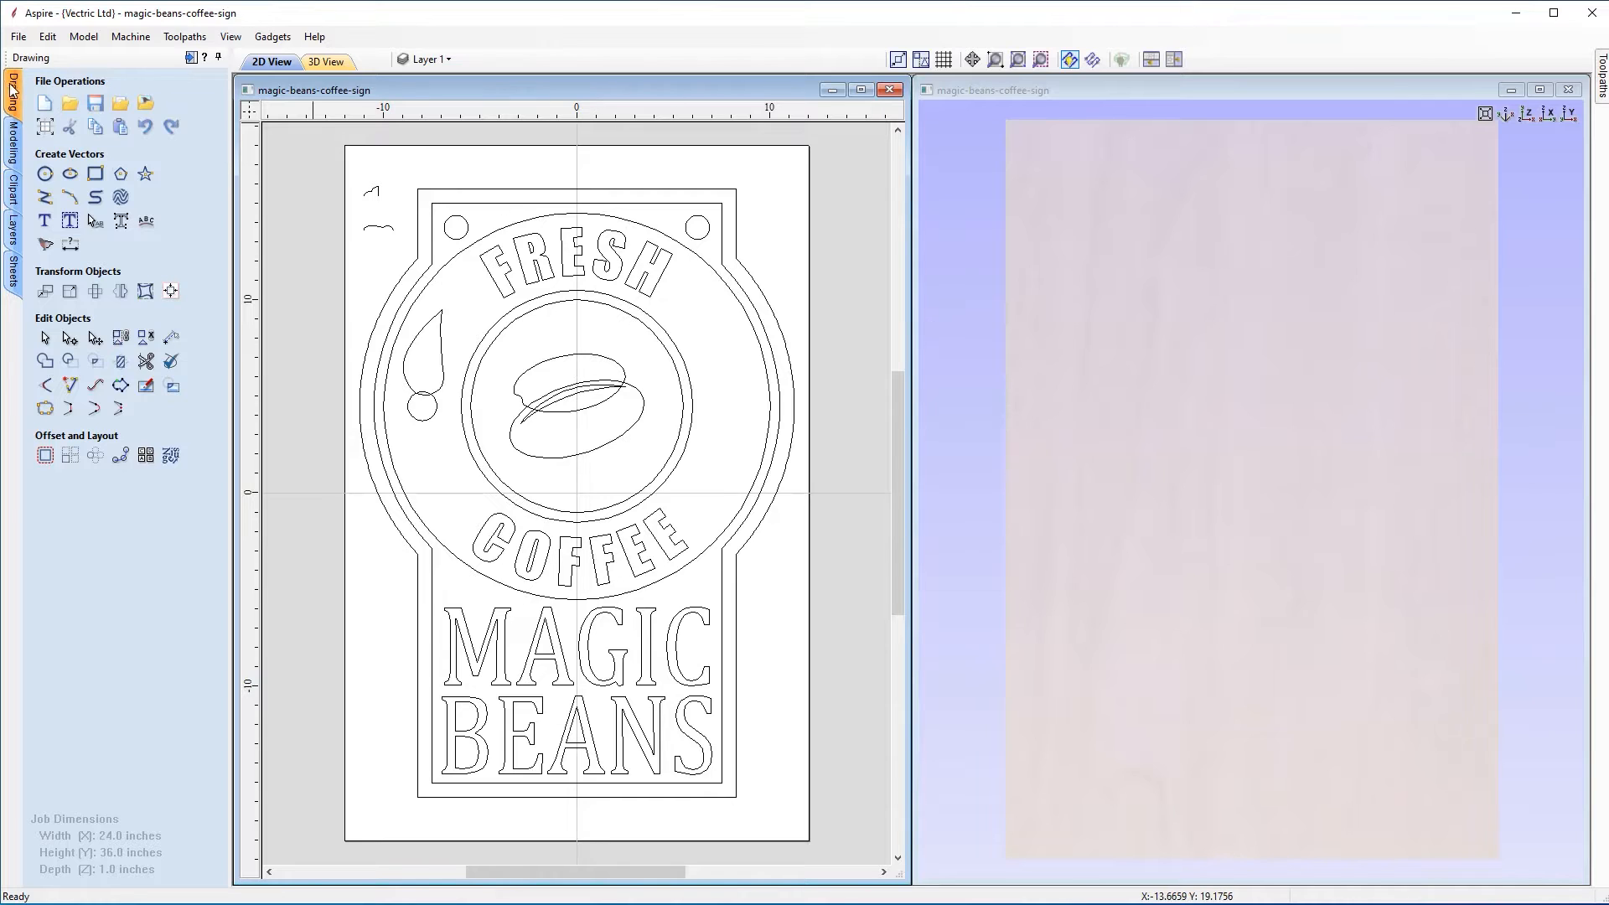
click(13, 142)
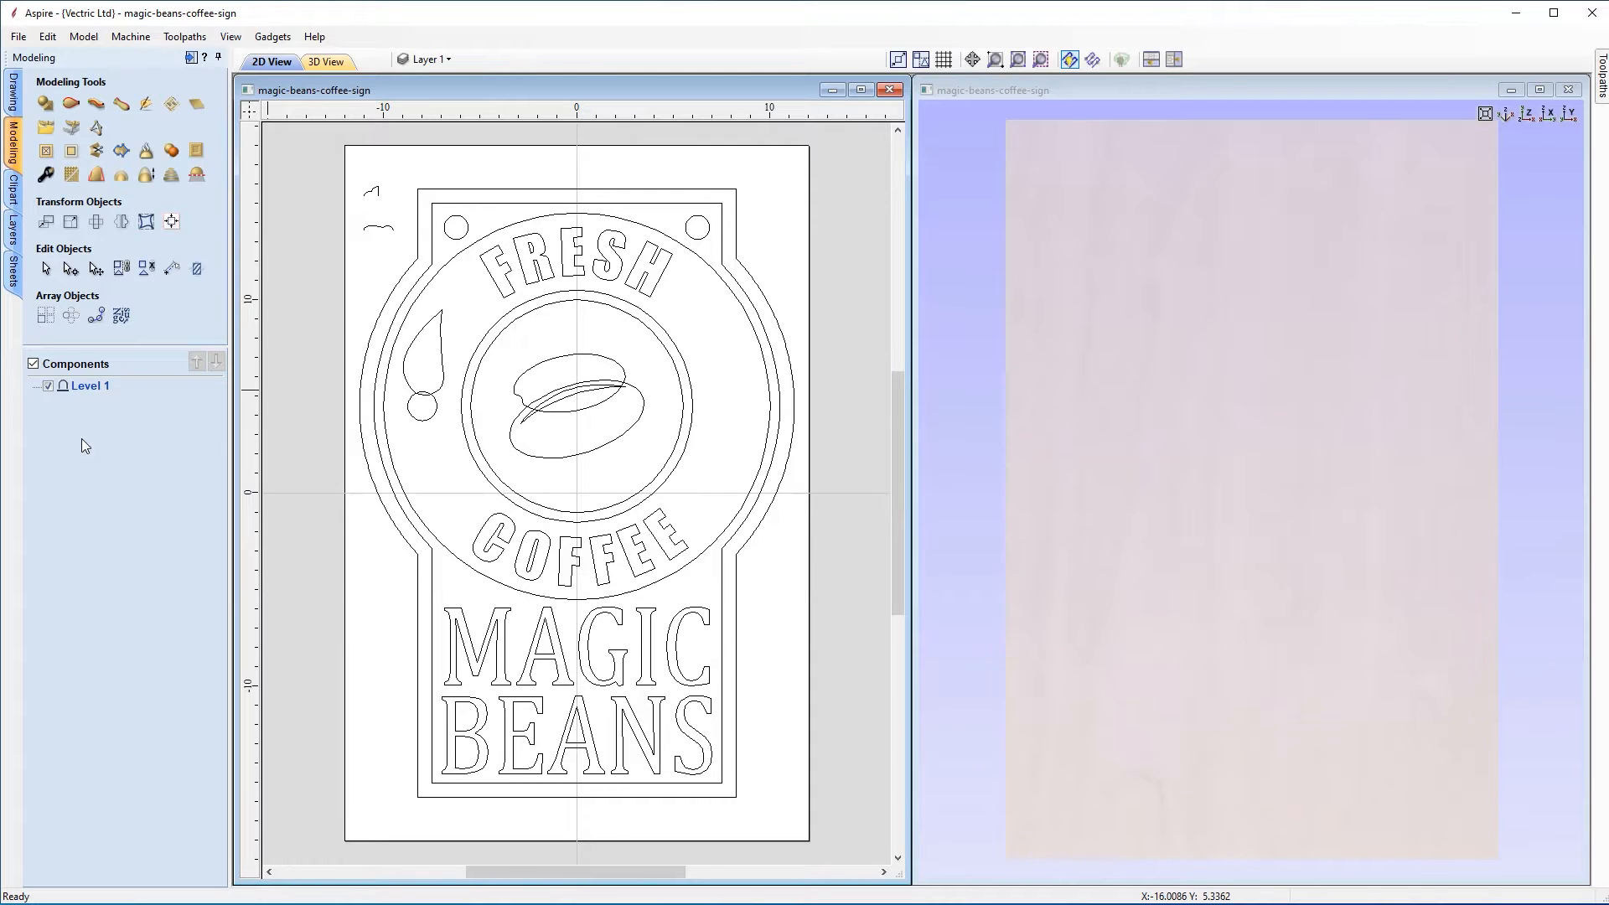
click(95, 387)
right_click(95, 391)
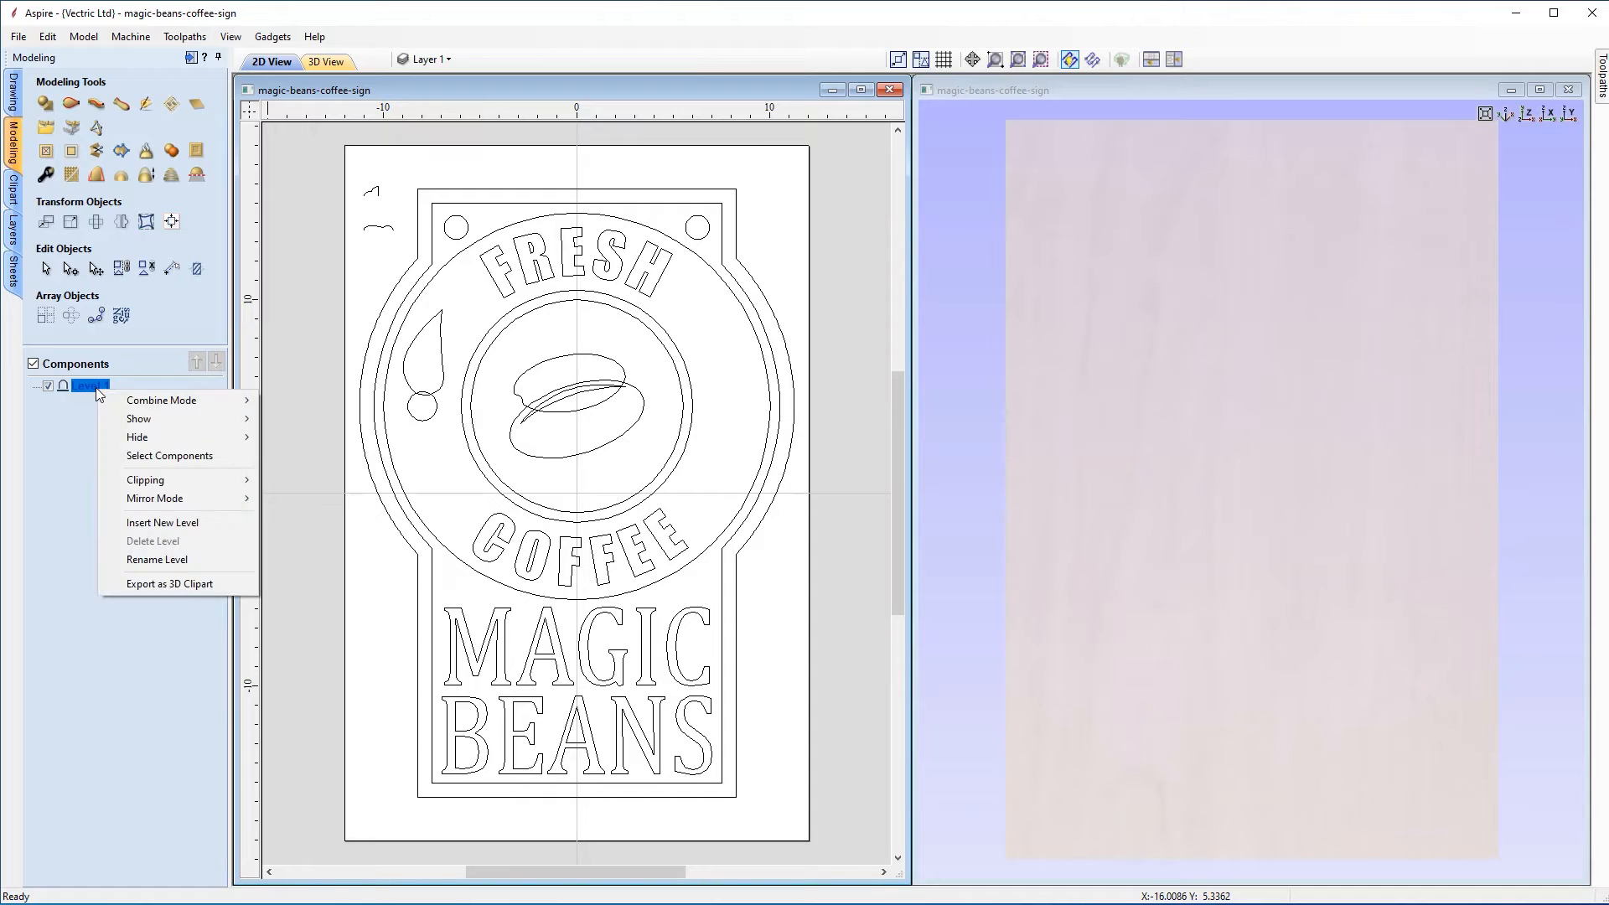
click(194, 561)
text(Base)
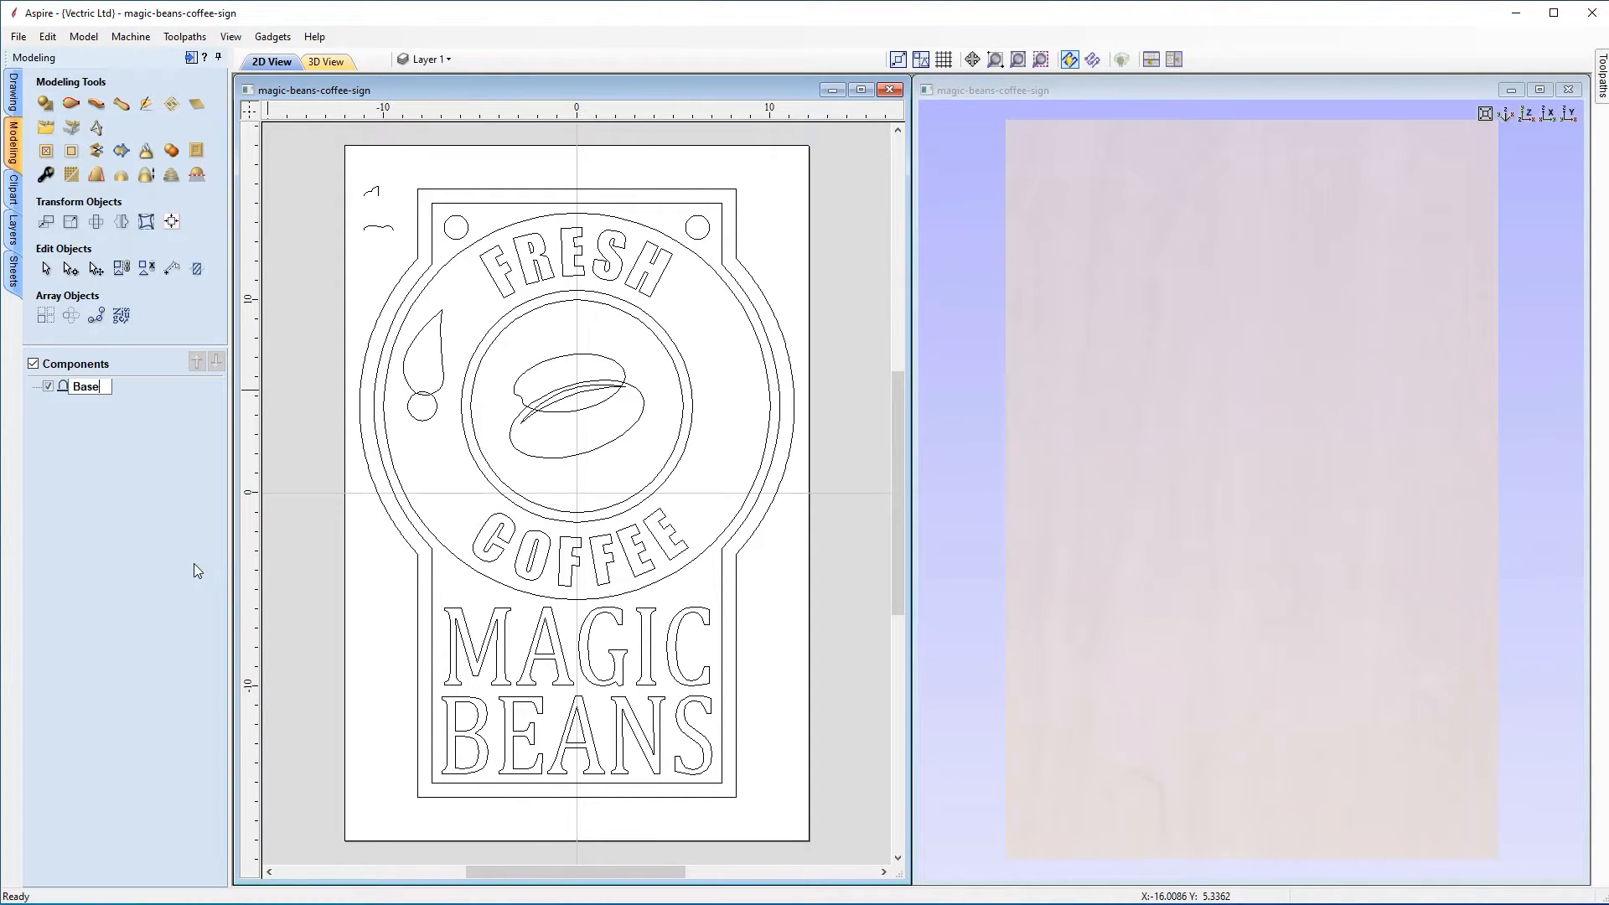
key(Return)
Step: Start a Two Rail Sweep using the sign's outer and inner border outlines as the drive rails
click(71, 105)
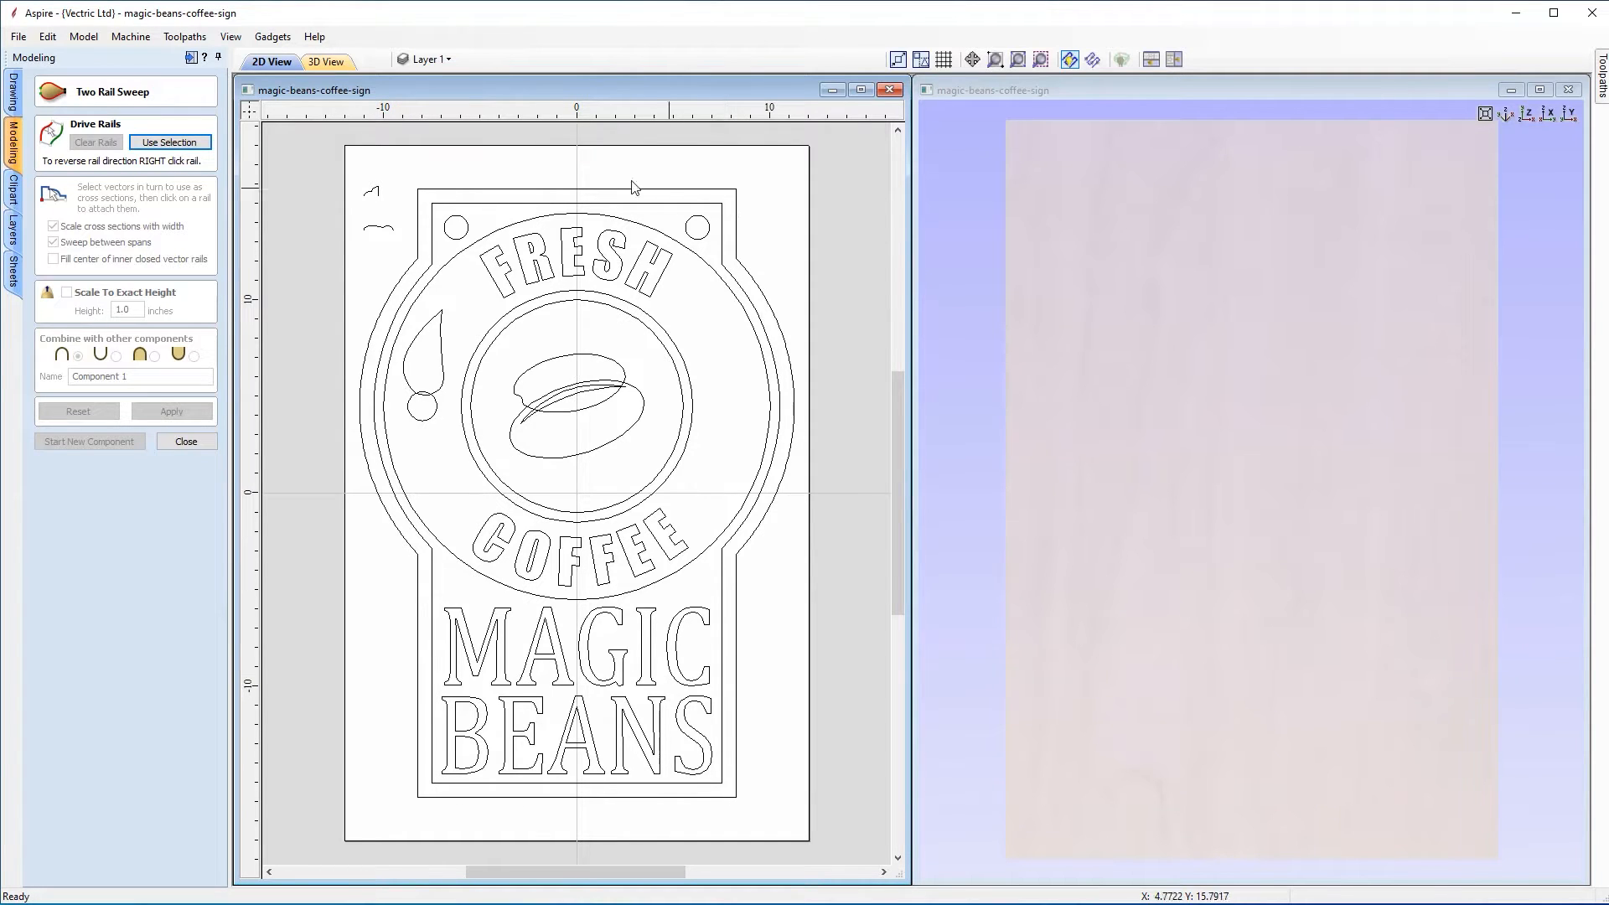
click(445, 192)
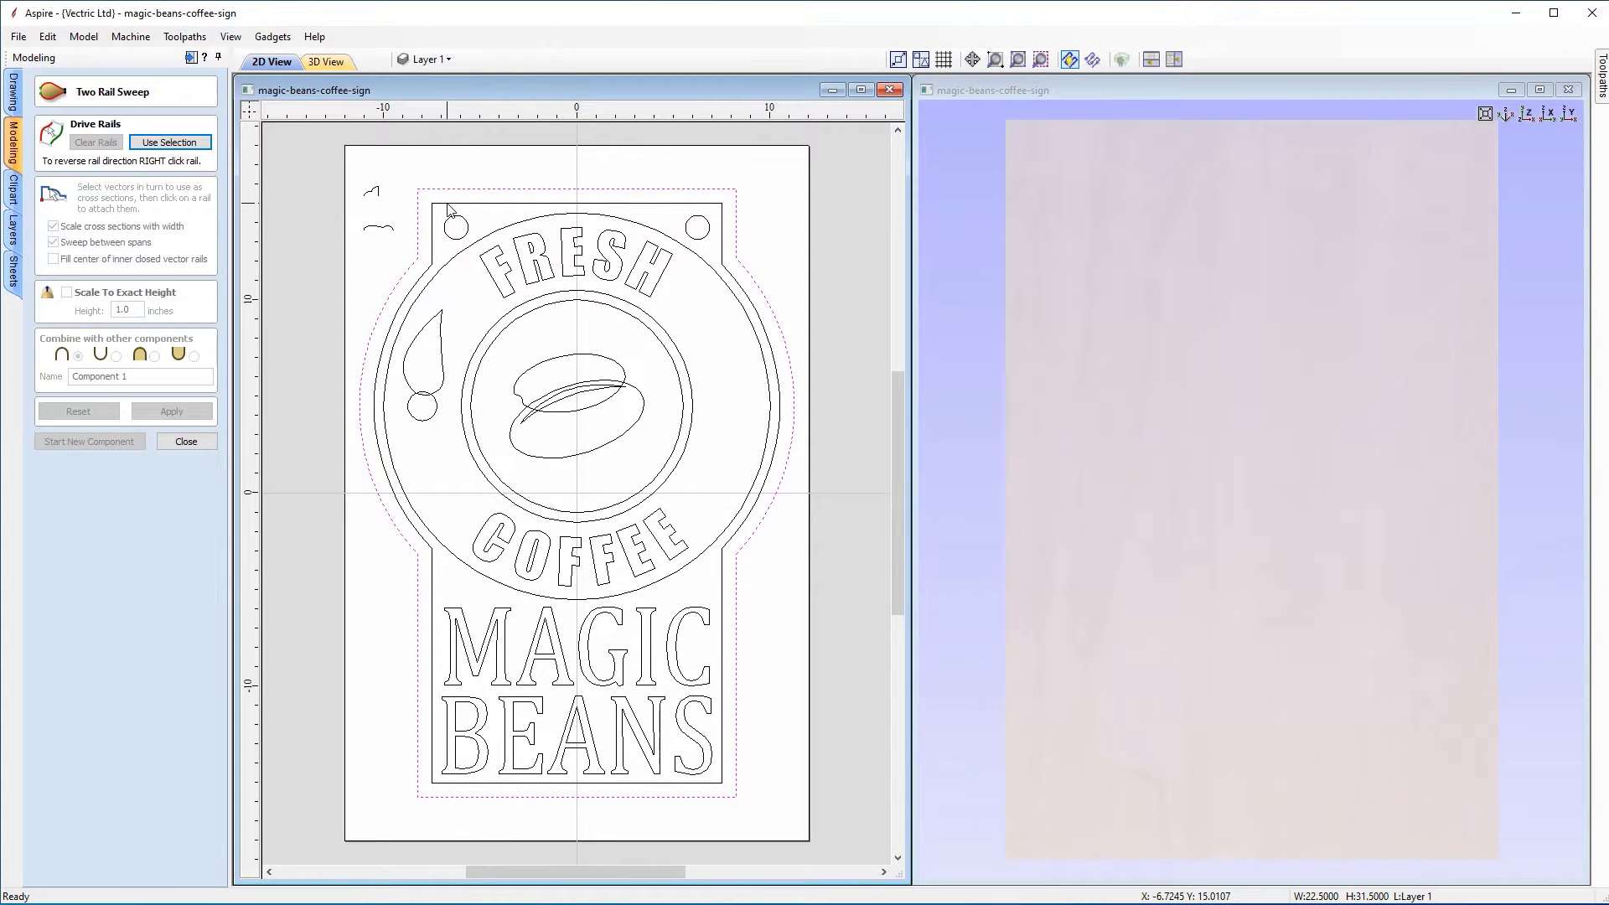
shift+click(447, 206)
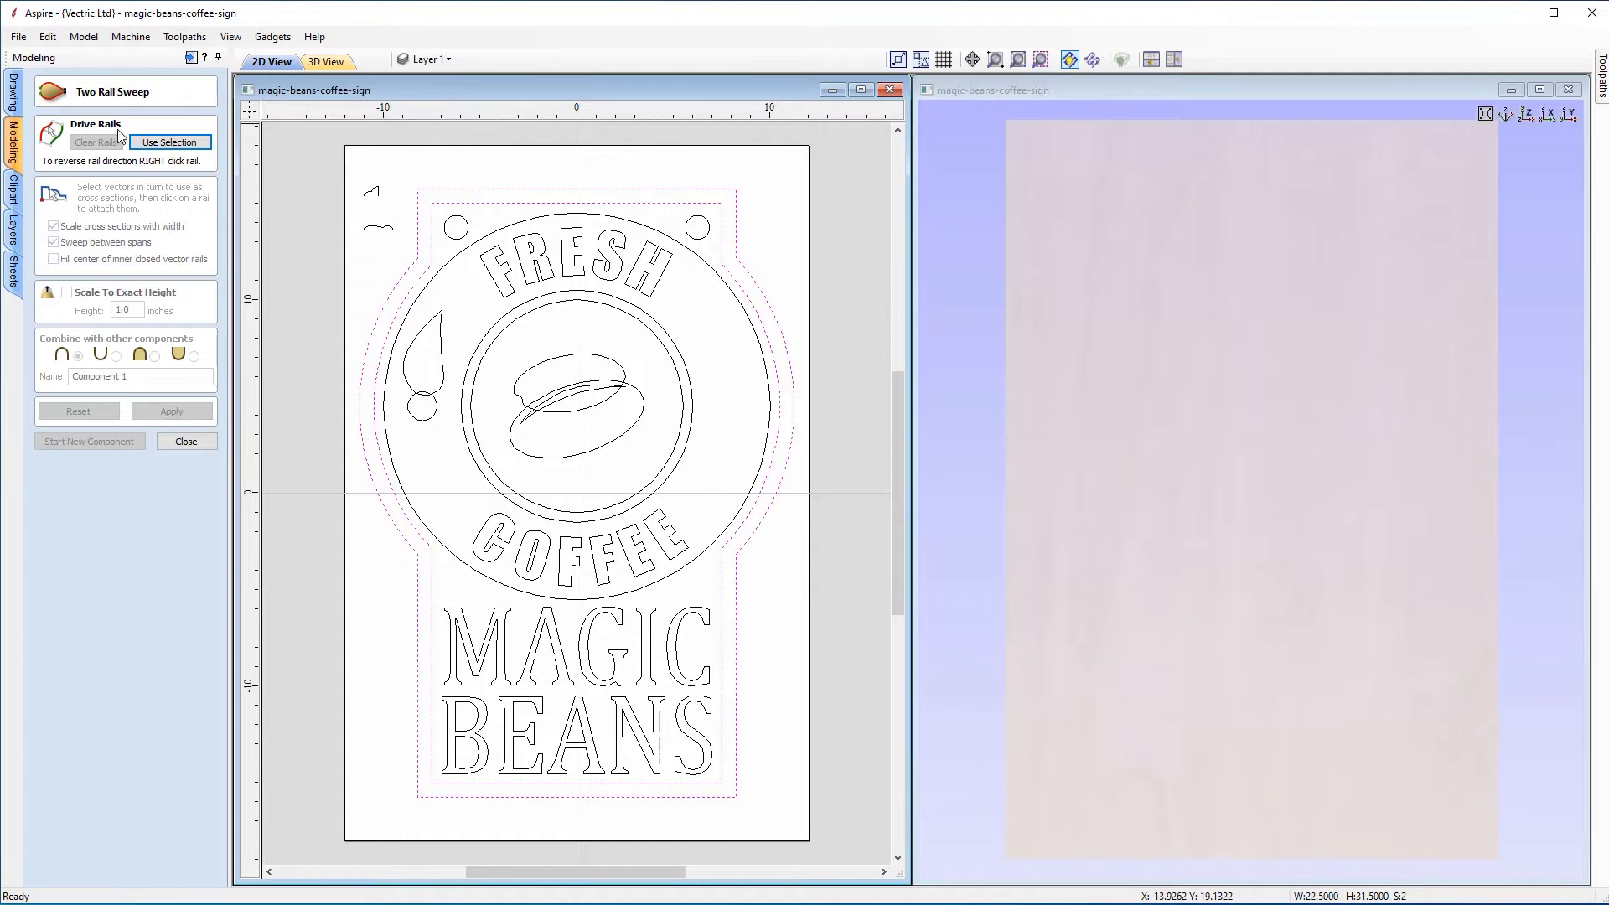
click(156, 150)
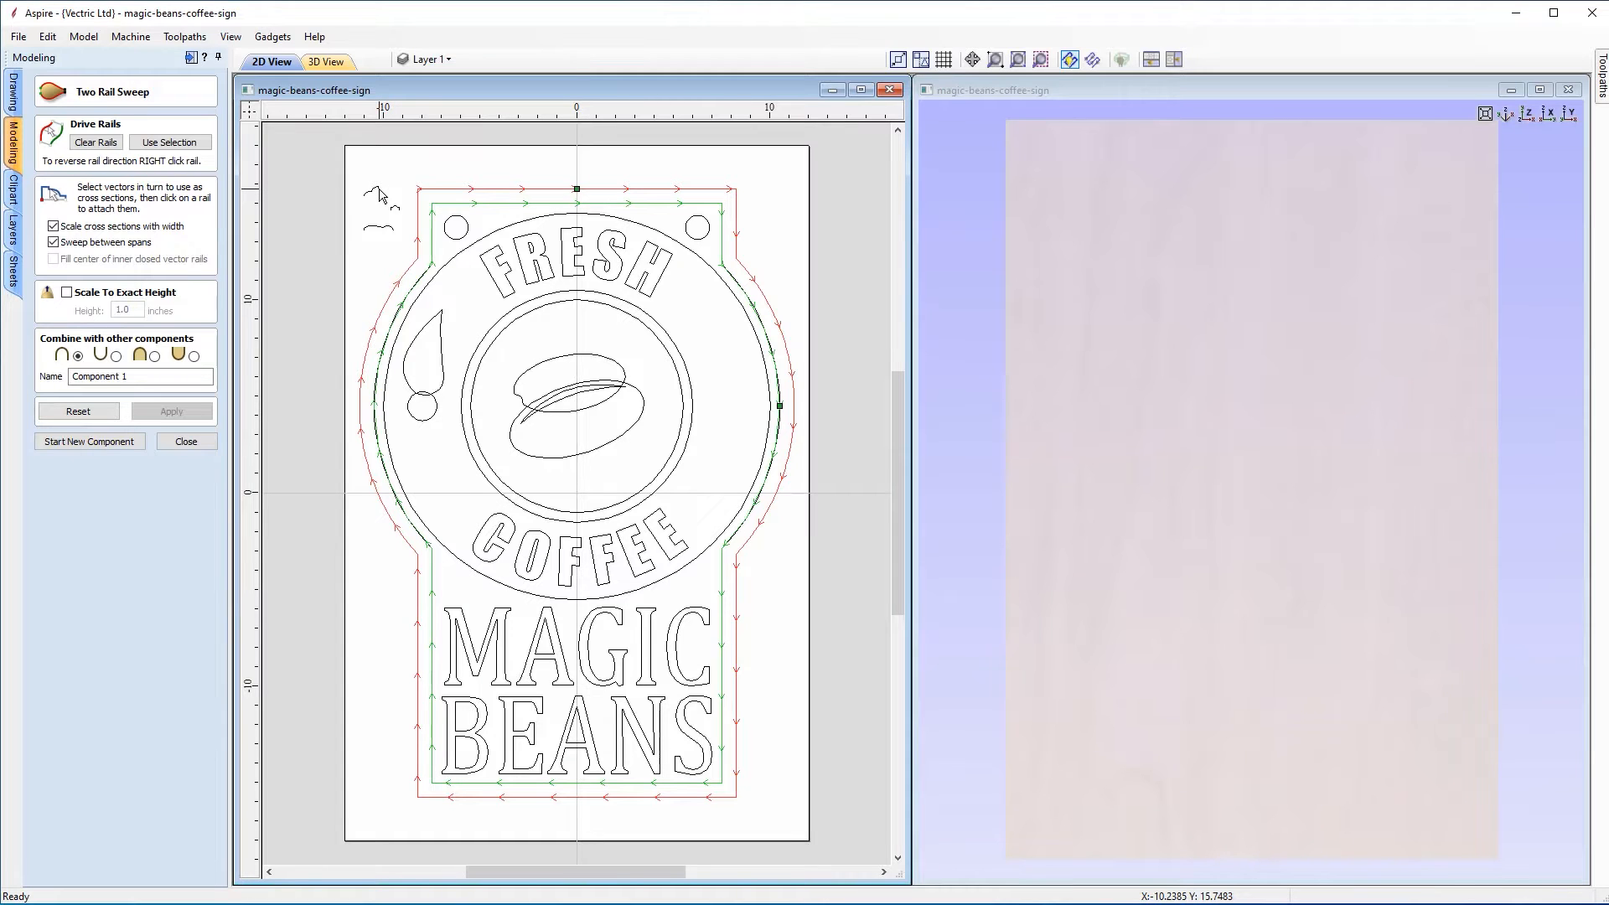
Step: Attach the upper small profile at the outer rail's top midpoint without width scaling, and make the inner rail's top midpoint its start point
click(380, 195)
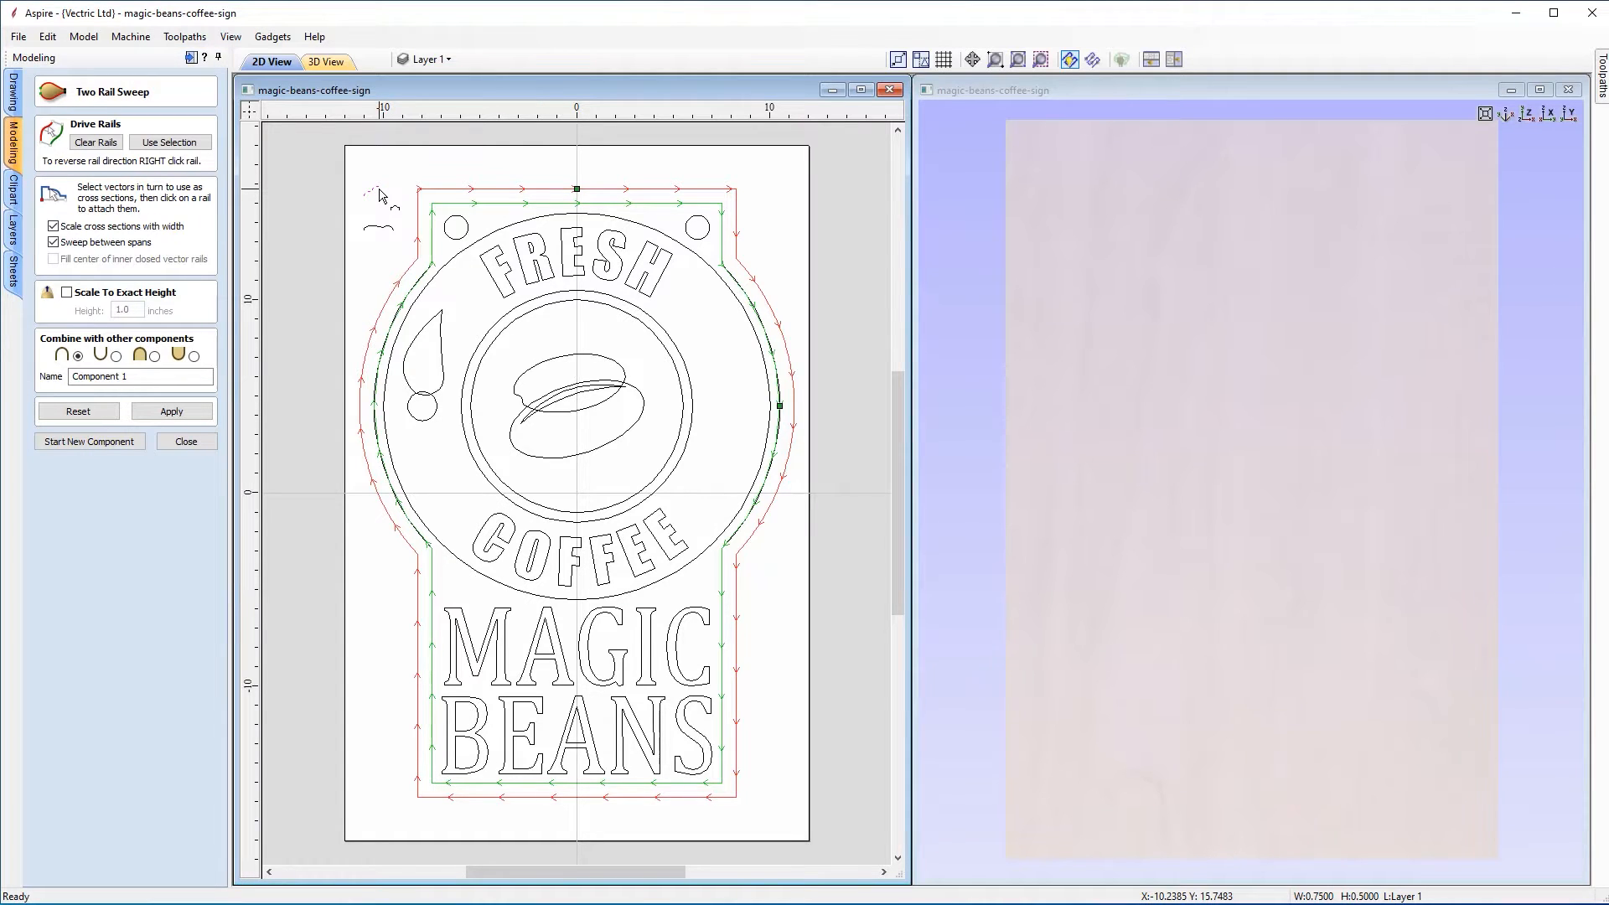
click(578, 191)
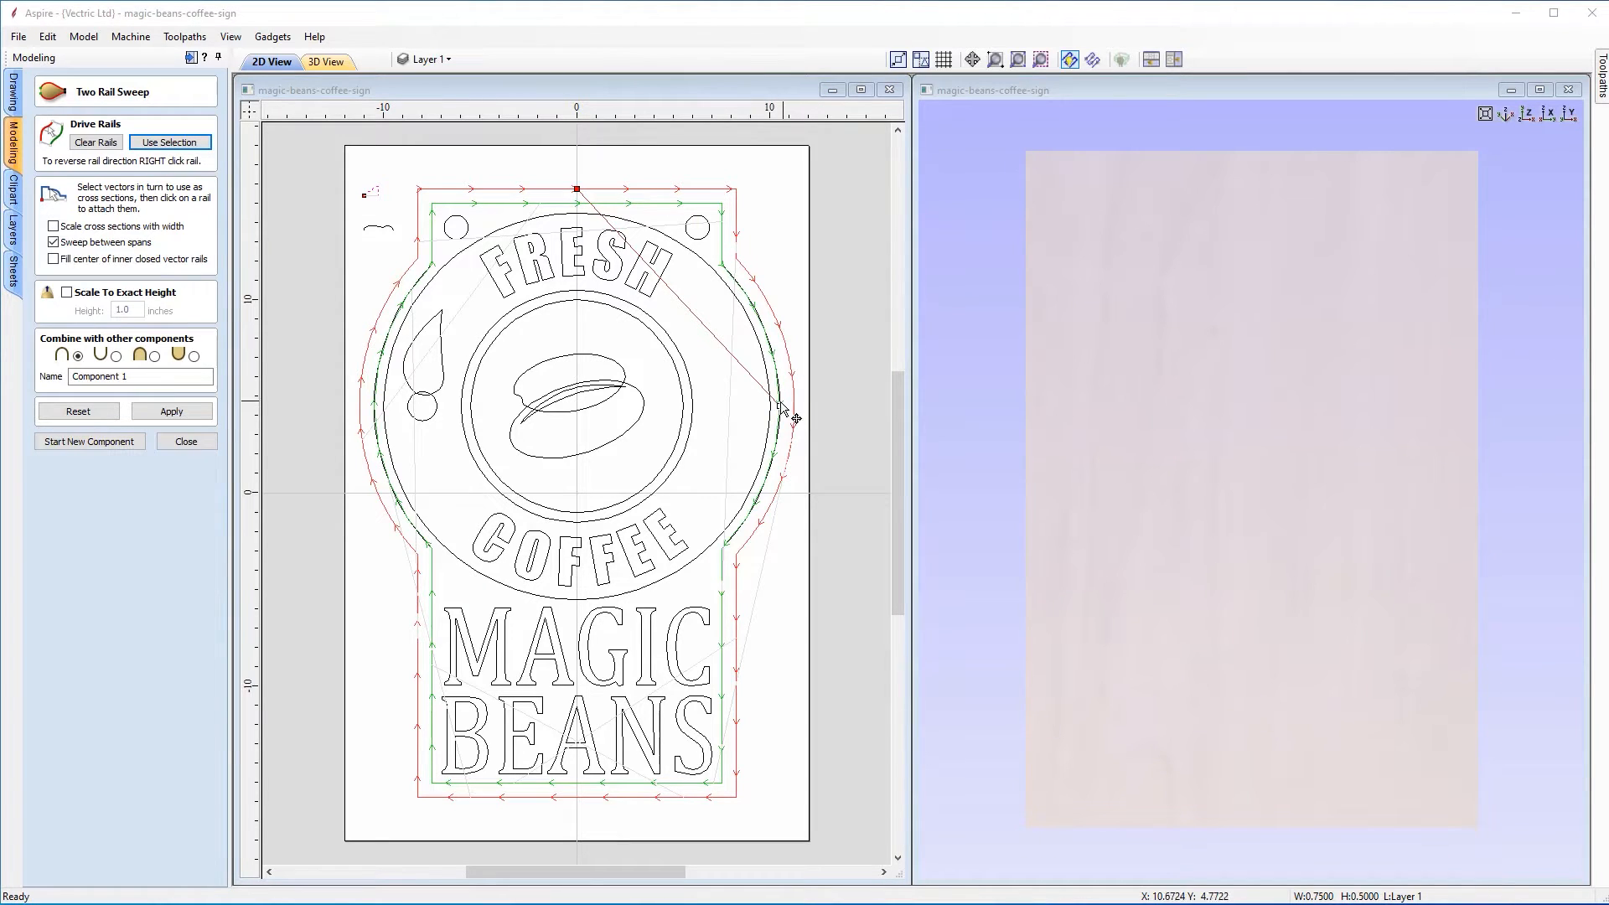
right_click(578, 207)
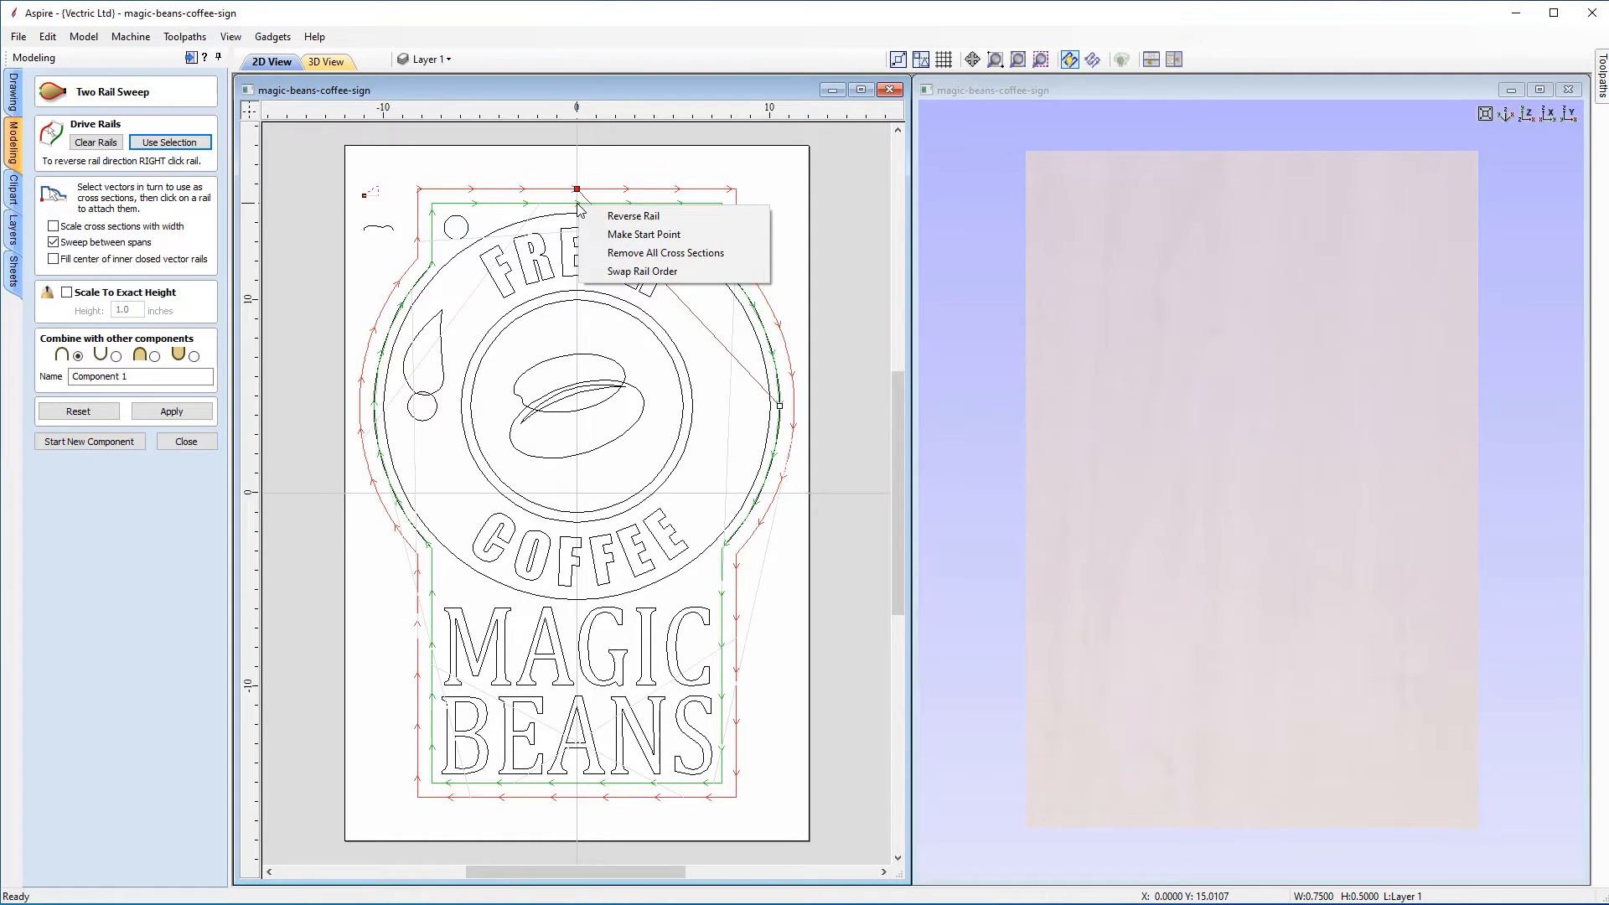
click(623, 237)
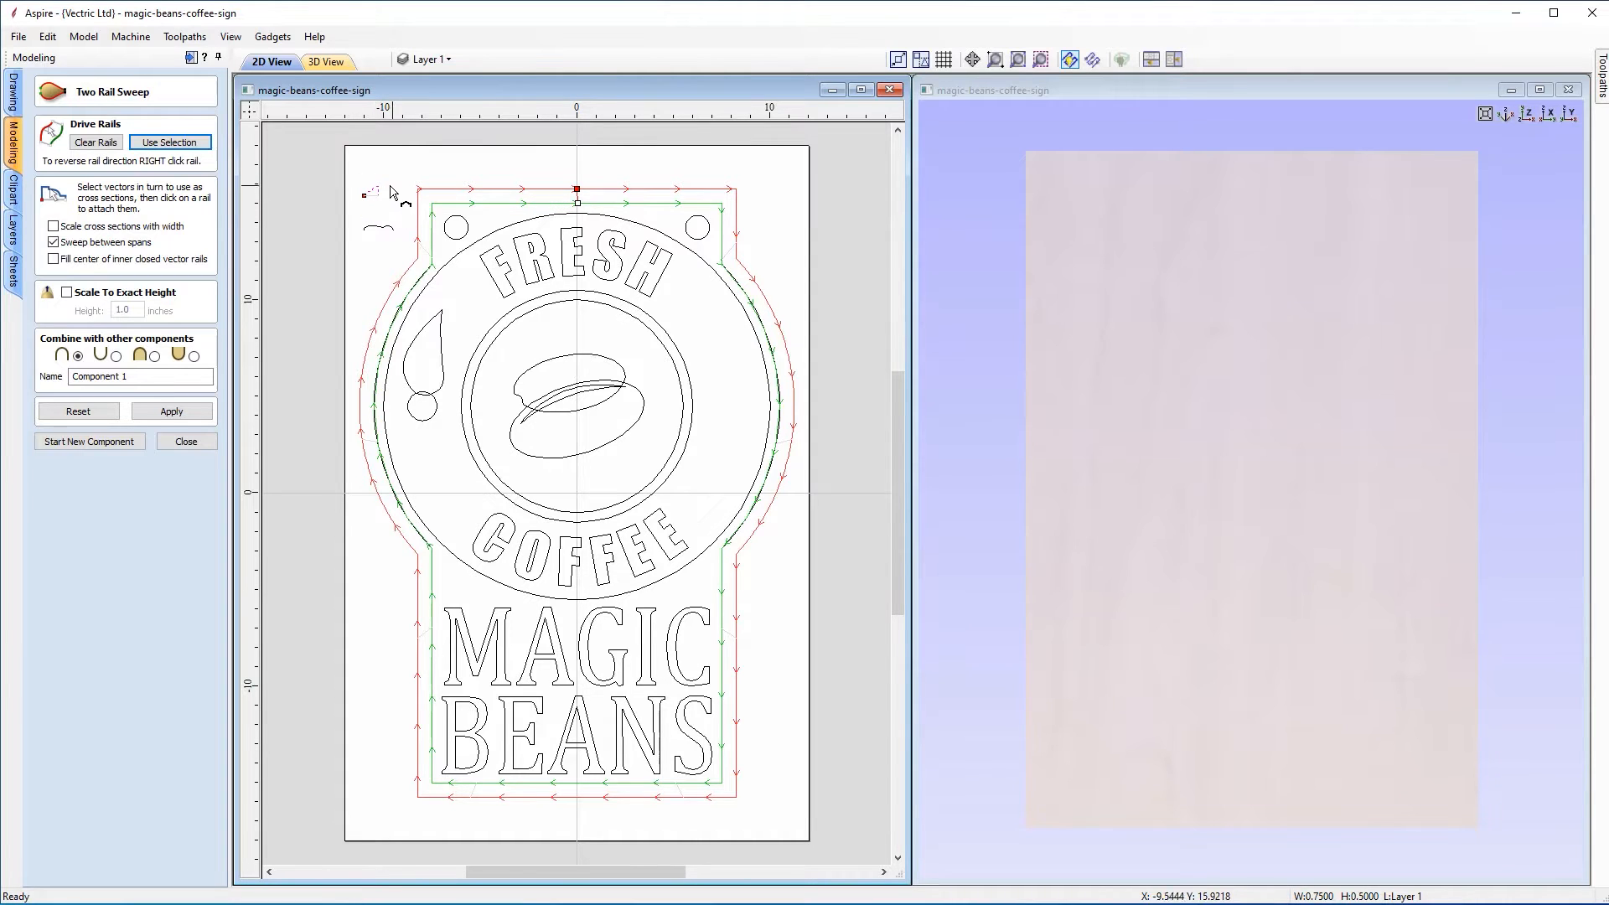
Step: Apply the sweep to build the border moulding and inspect its upper corner in 3D
click(147, 414)
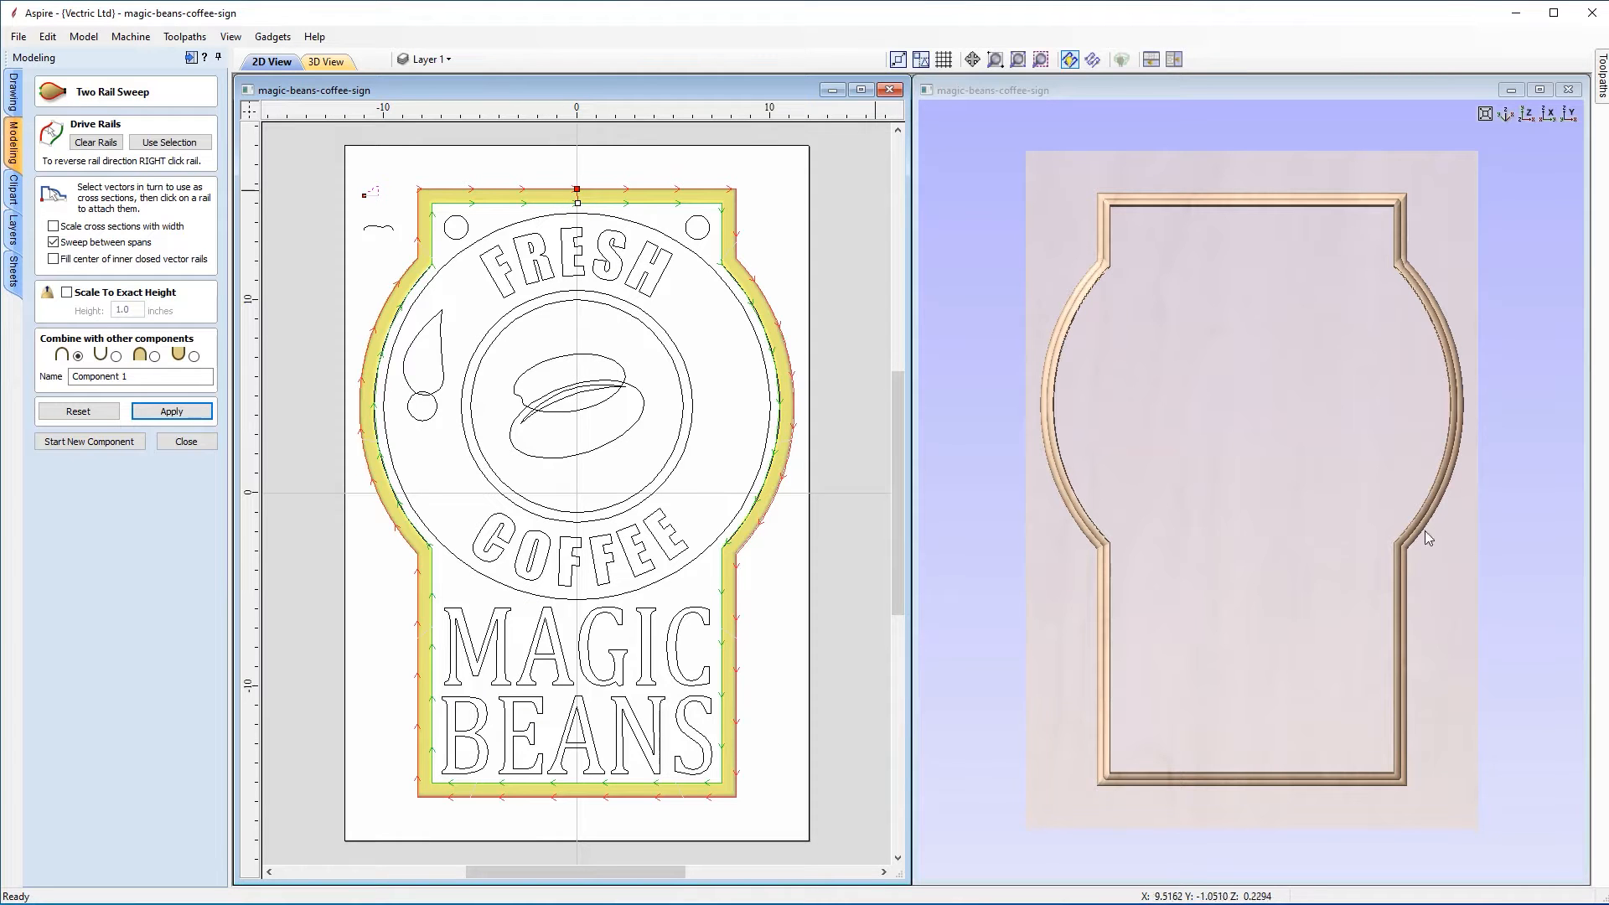
scroll(1329, 312, up, 3)
middle_drag(1347, 314, 1143, 655)
scroll(1277, 366, up, 1)
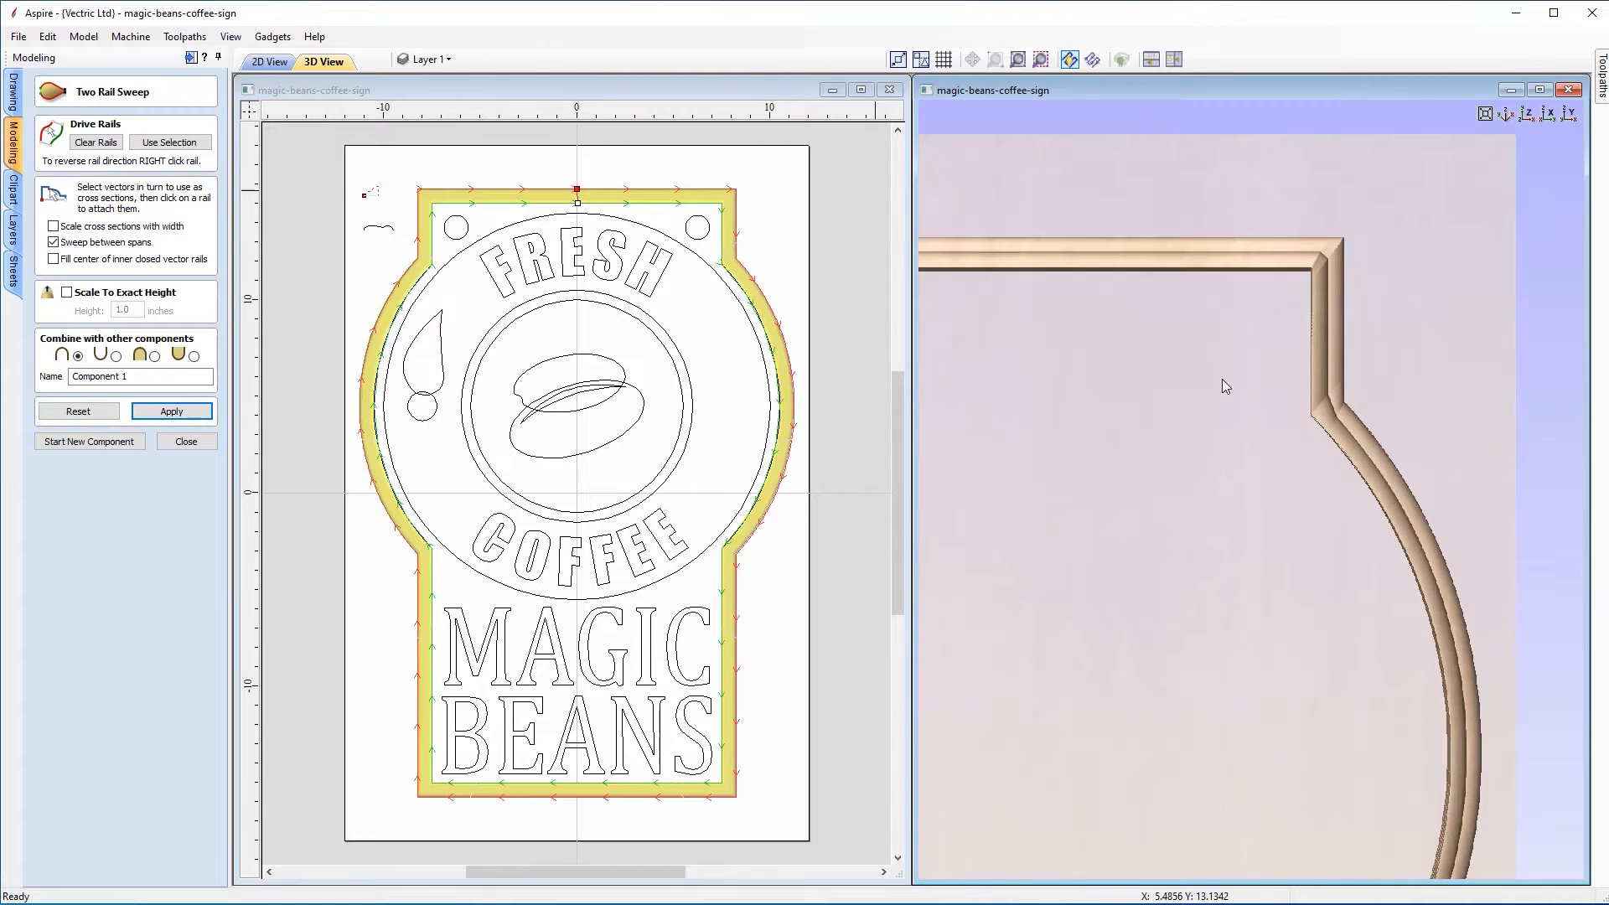
middle_drag(1116, 352, 1186, 511)
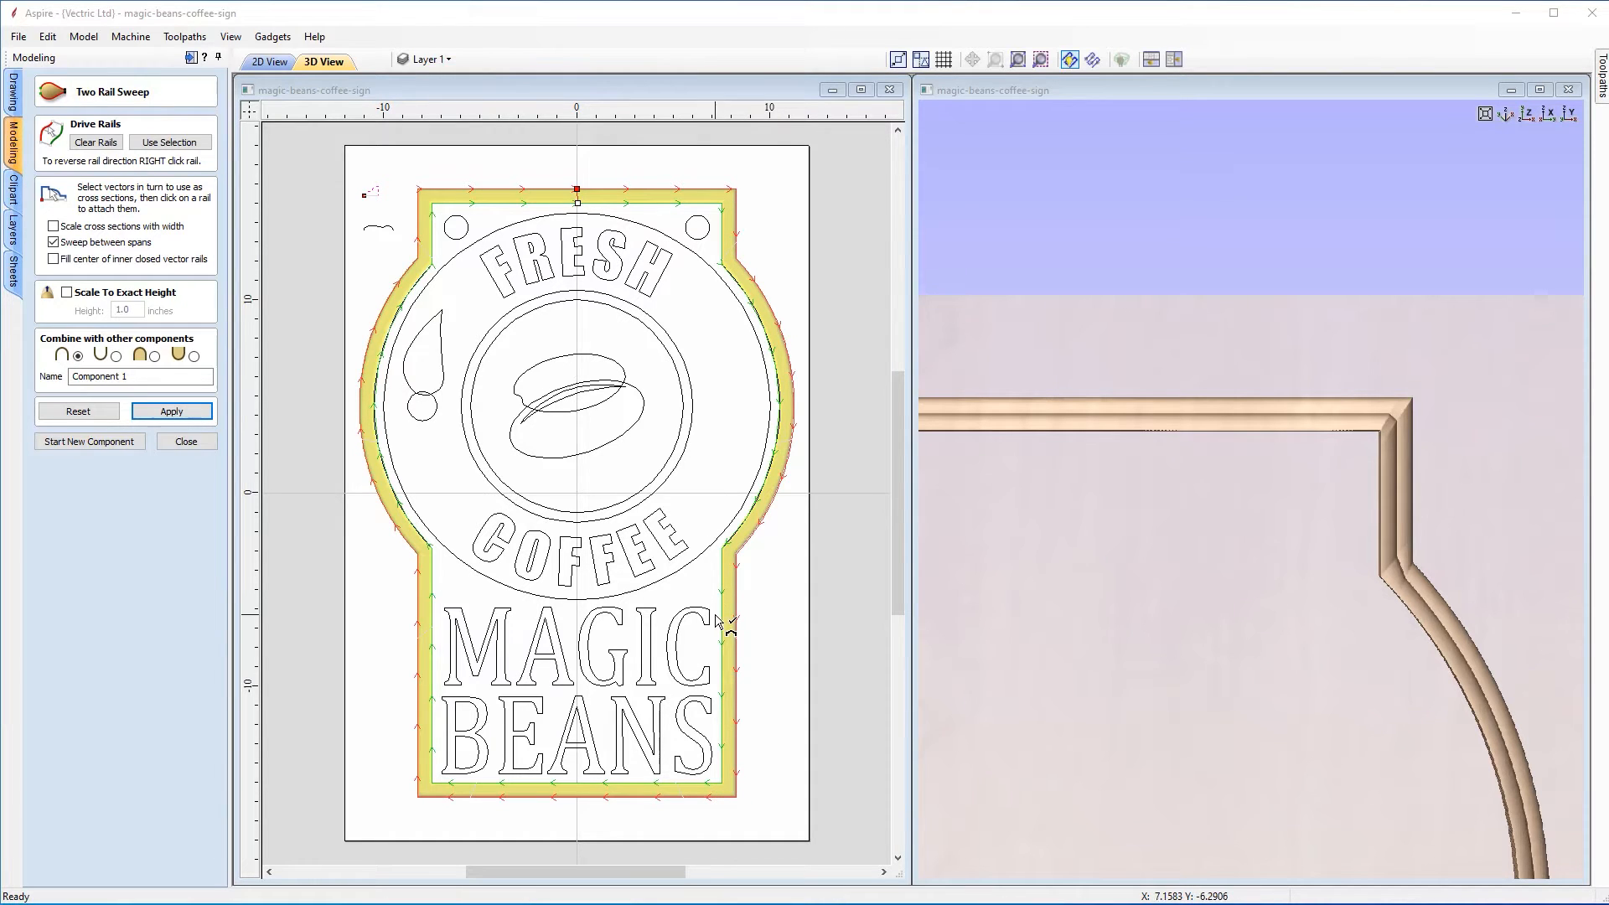
Step: Add the attached cross section to all rail nodes and reapply the border sweep
click(577, 191)
right_click(580, 196)
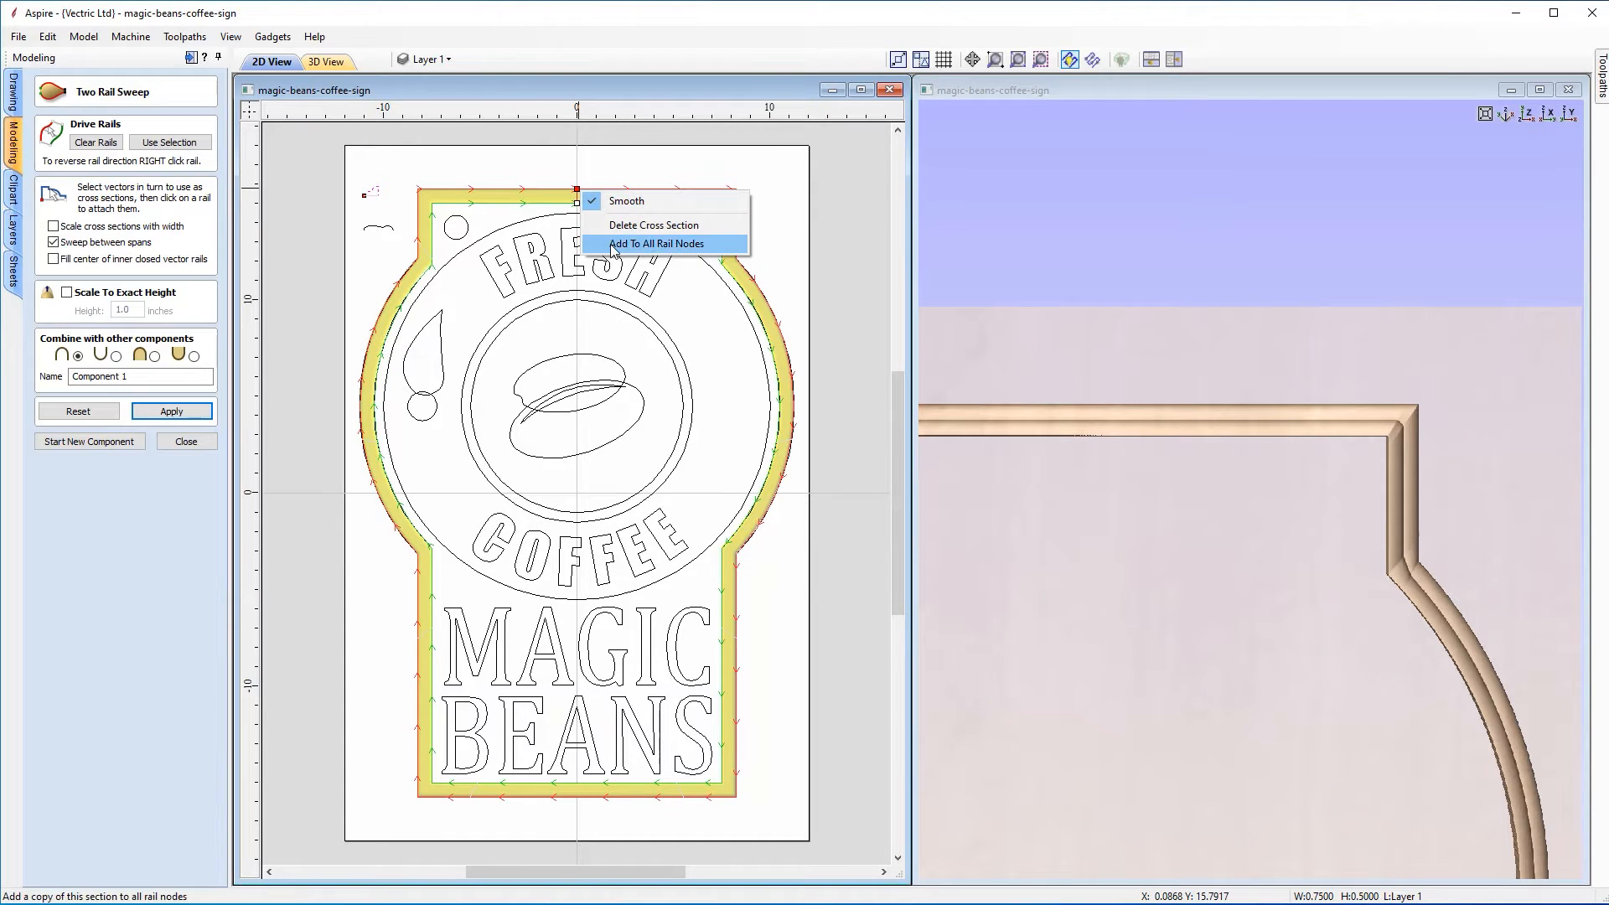
click(677, 243)
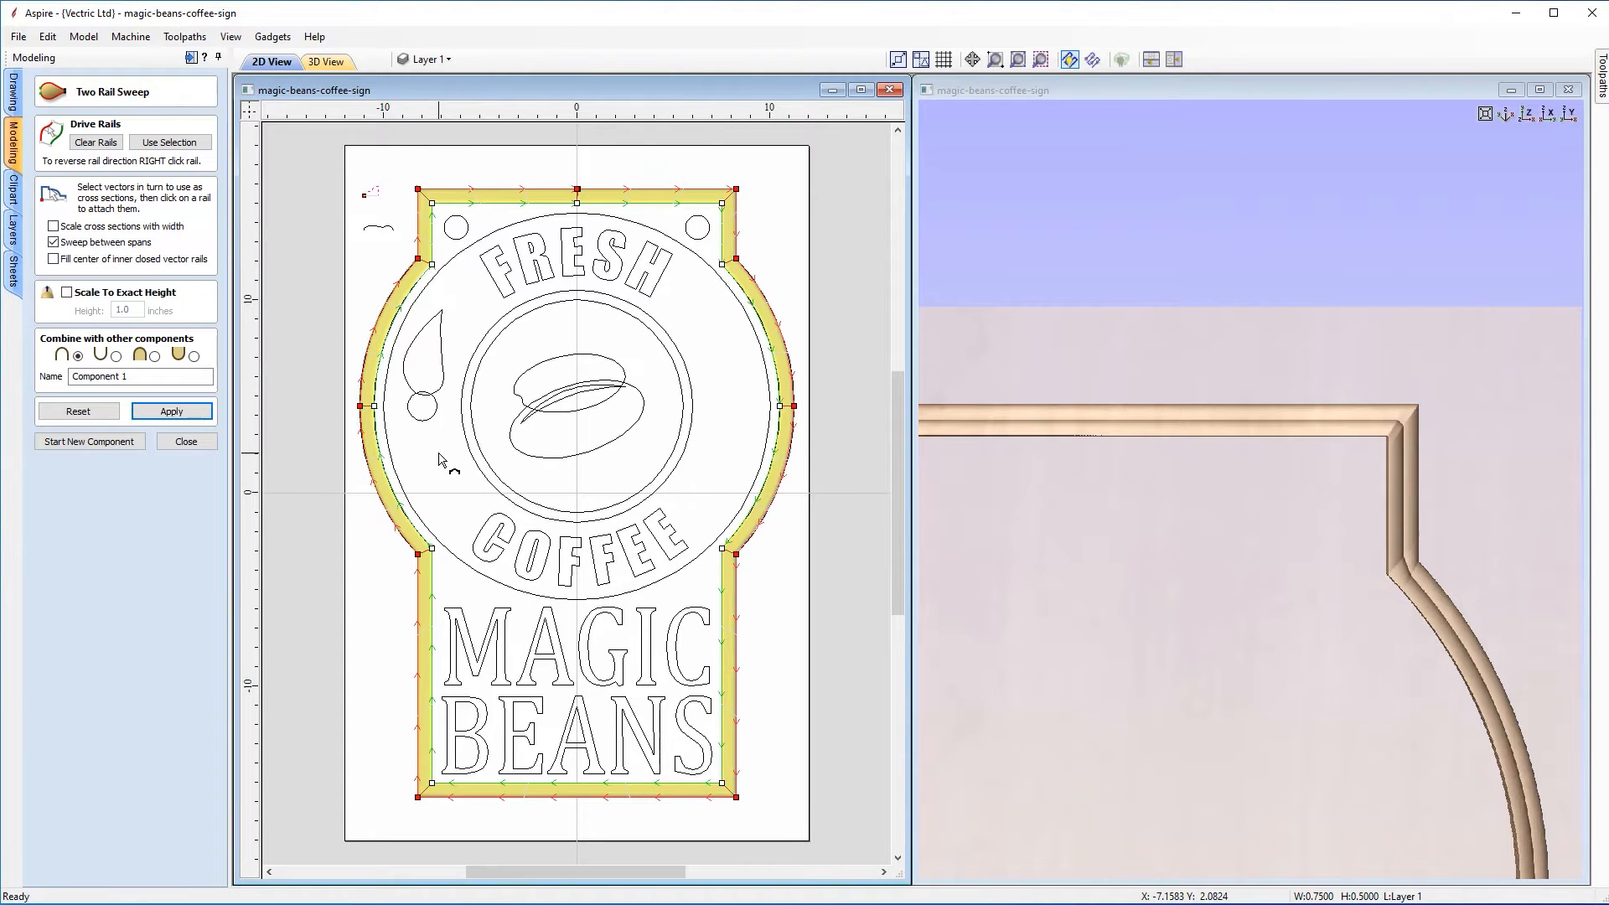
click(194, 415)
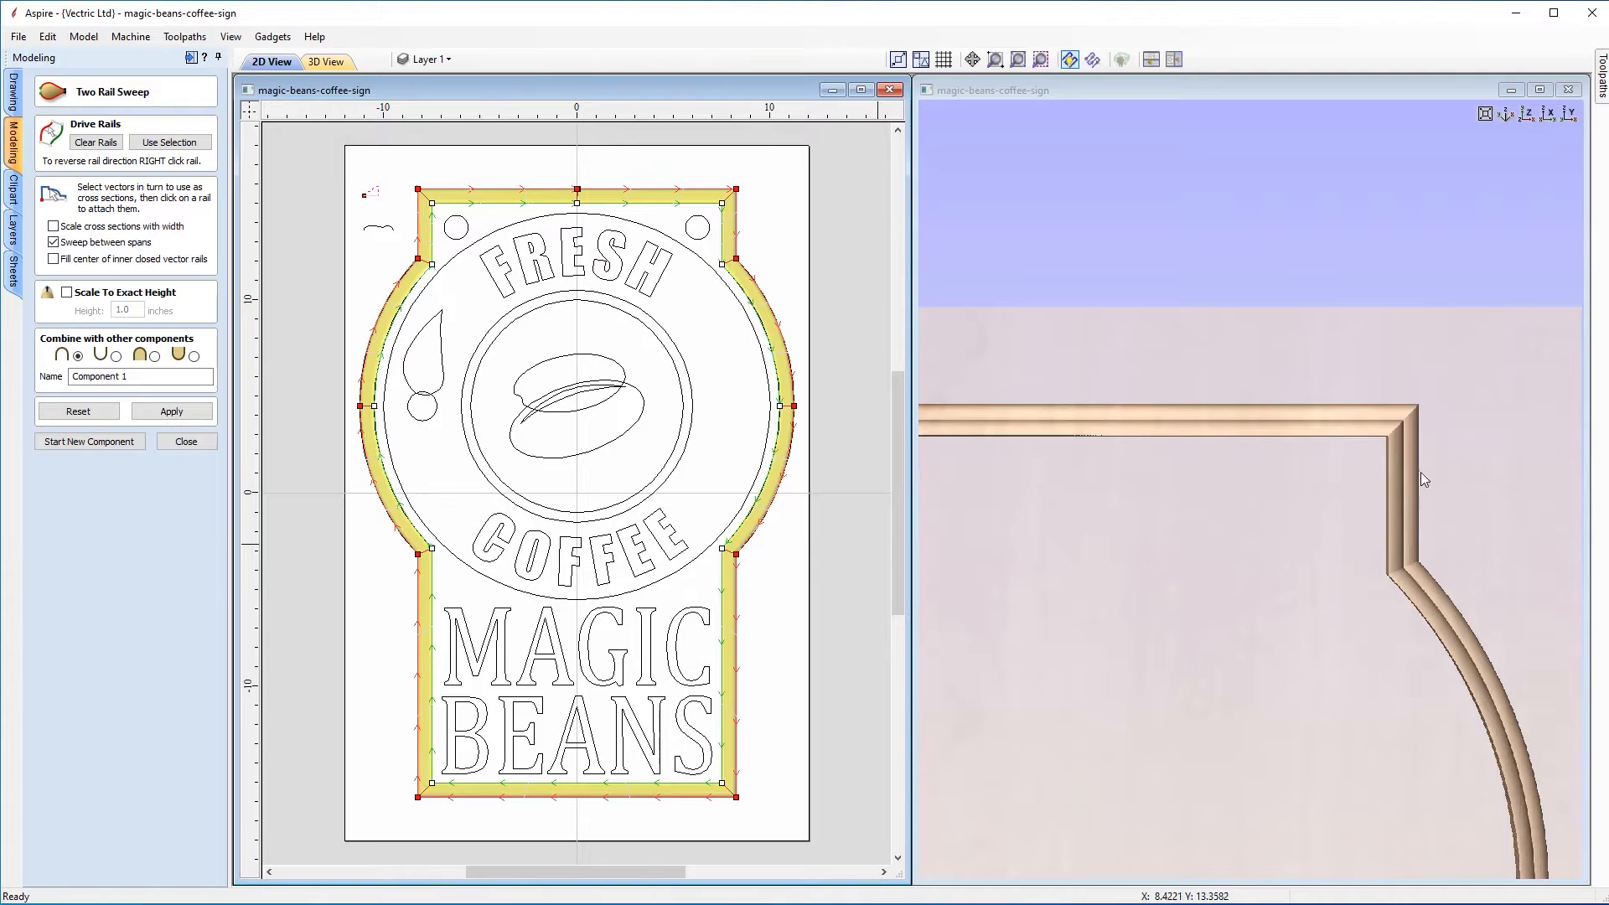
click(1533, 113)
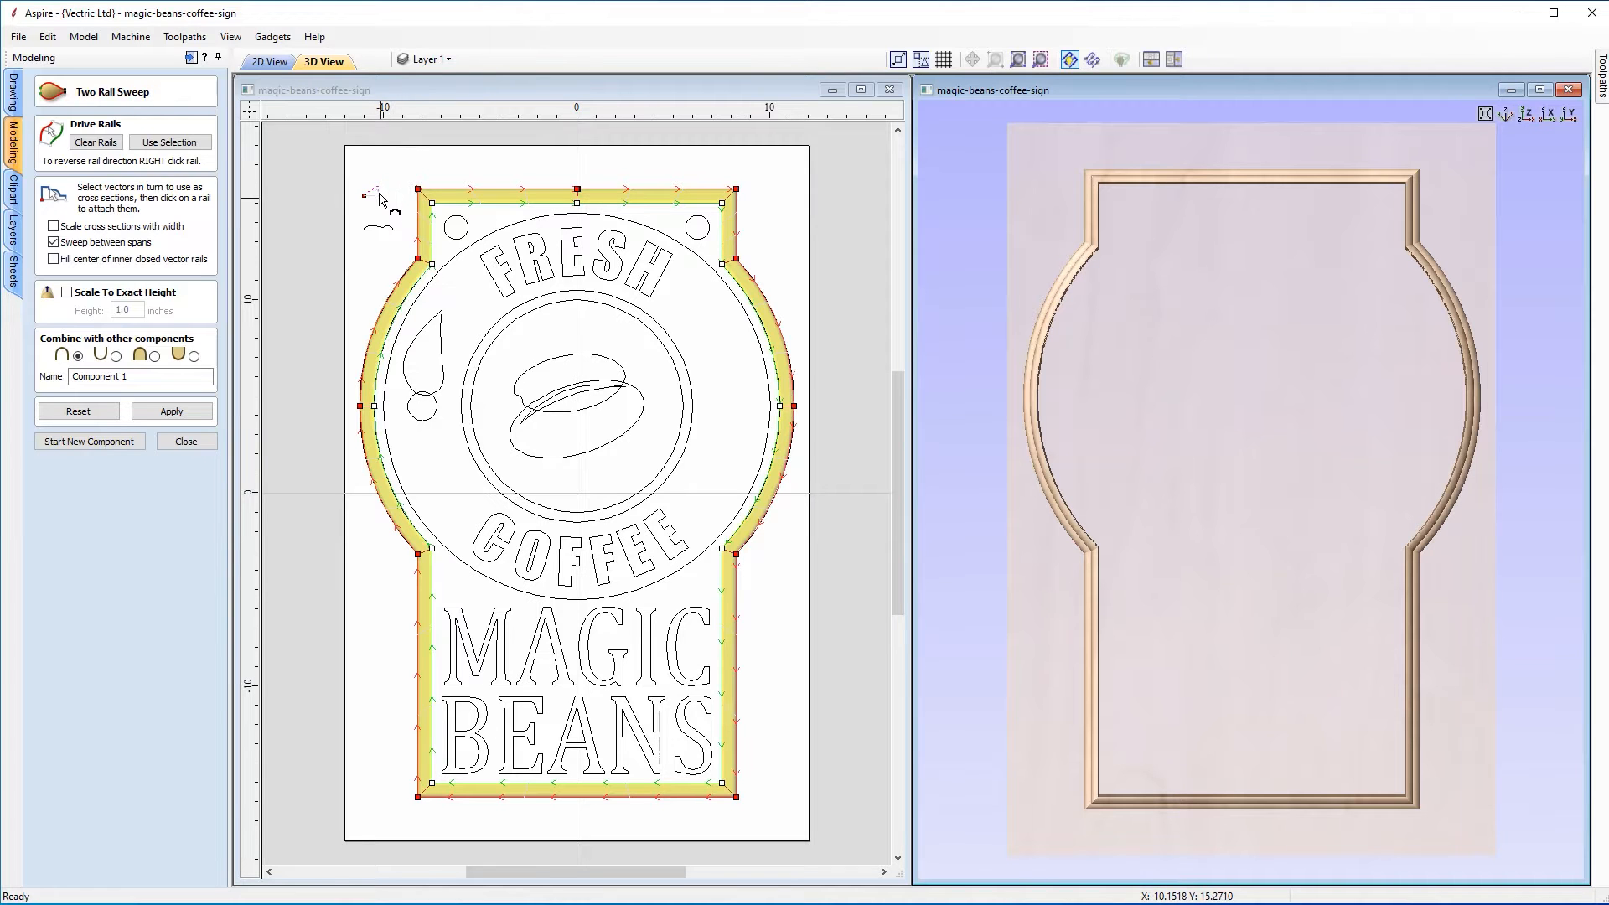
Step: Fill the center of the inner closed rail, name the component Base, and reapply the sweep
click(53, 258)
scroll(369, 204, up, 4)
scroll(423, 205, up, 2)
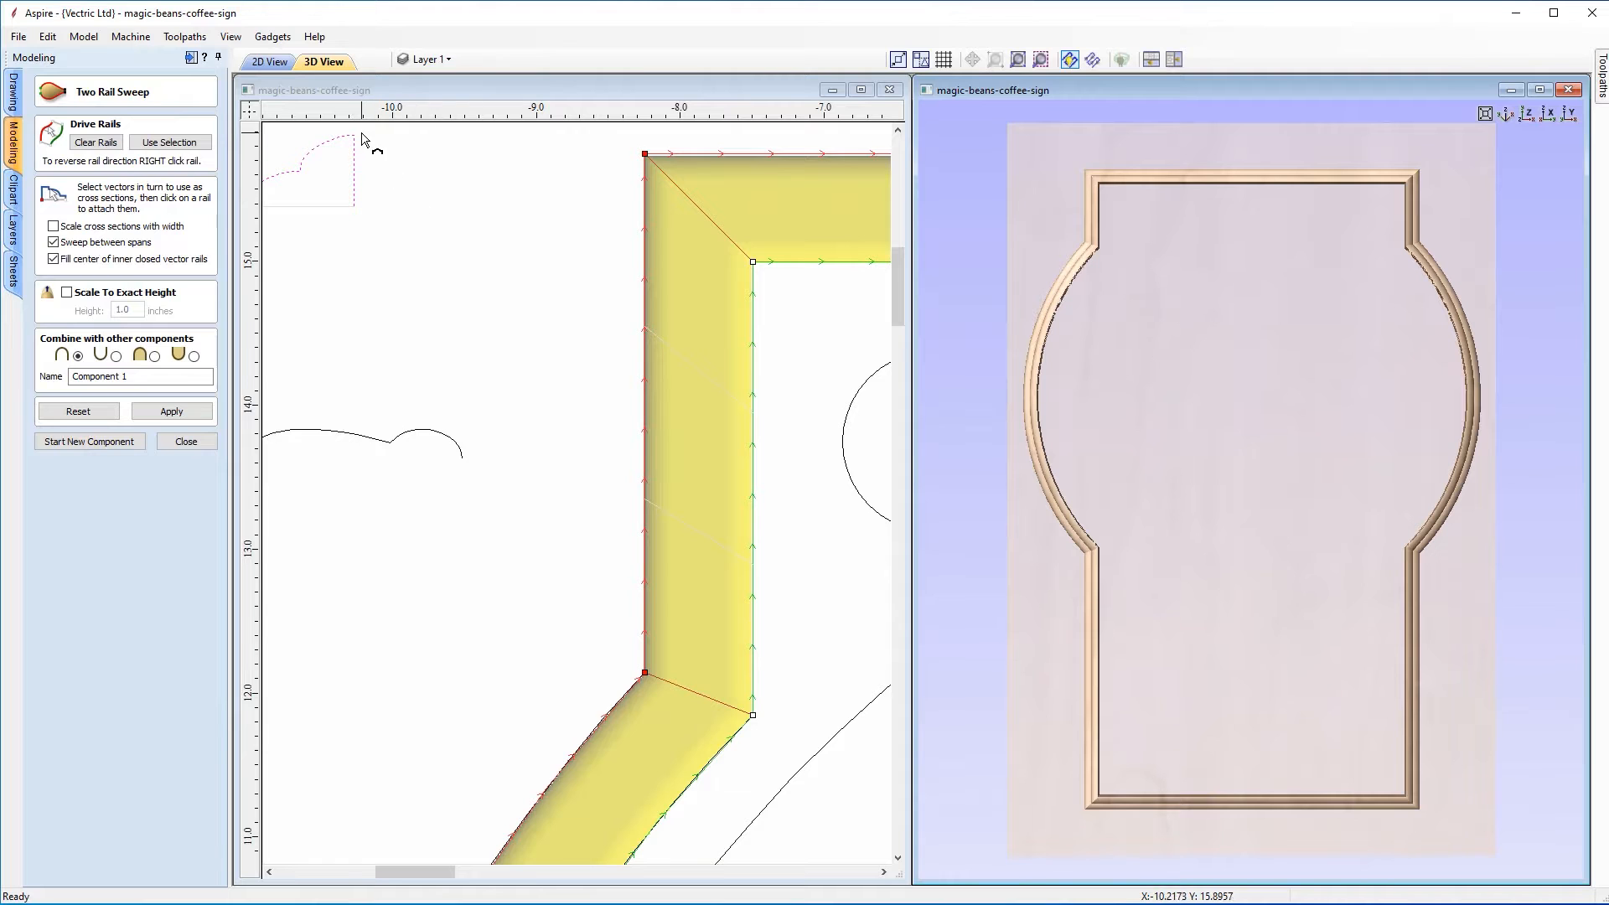
click(359, 142)
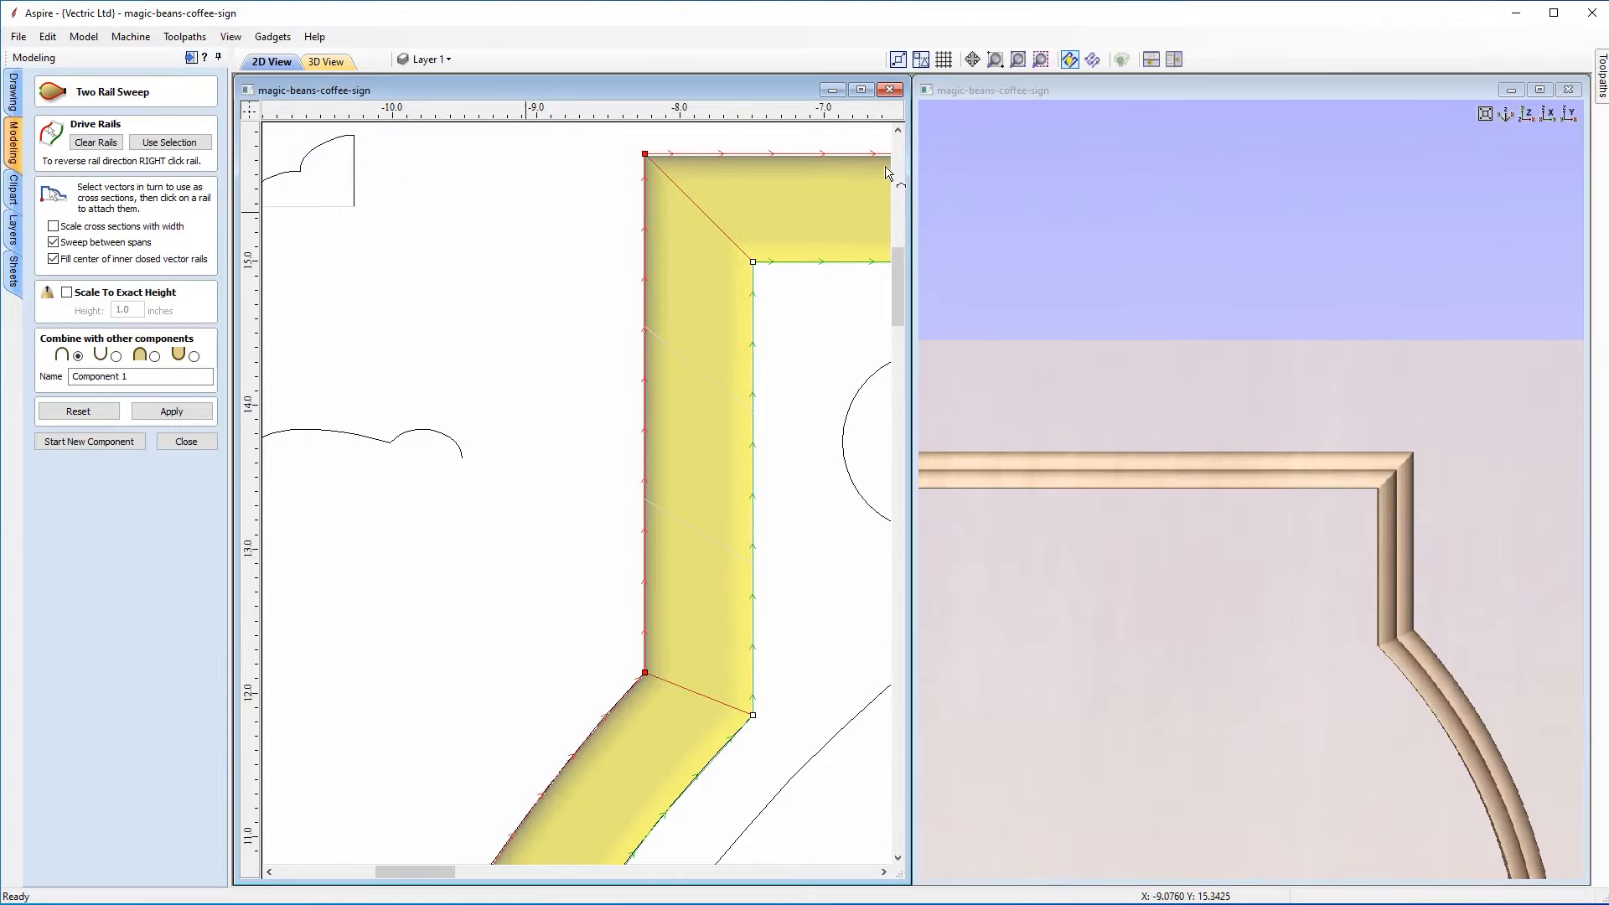
click(1019, 60)
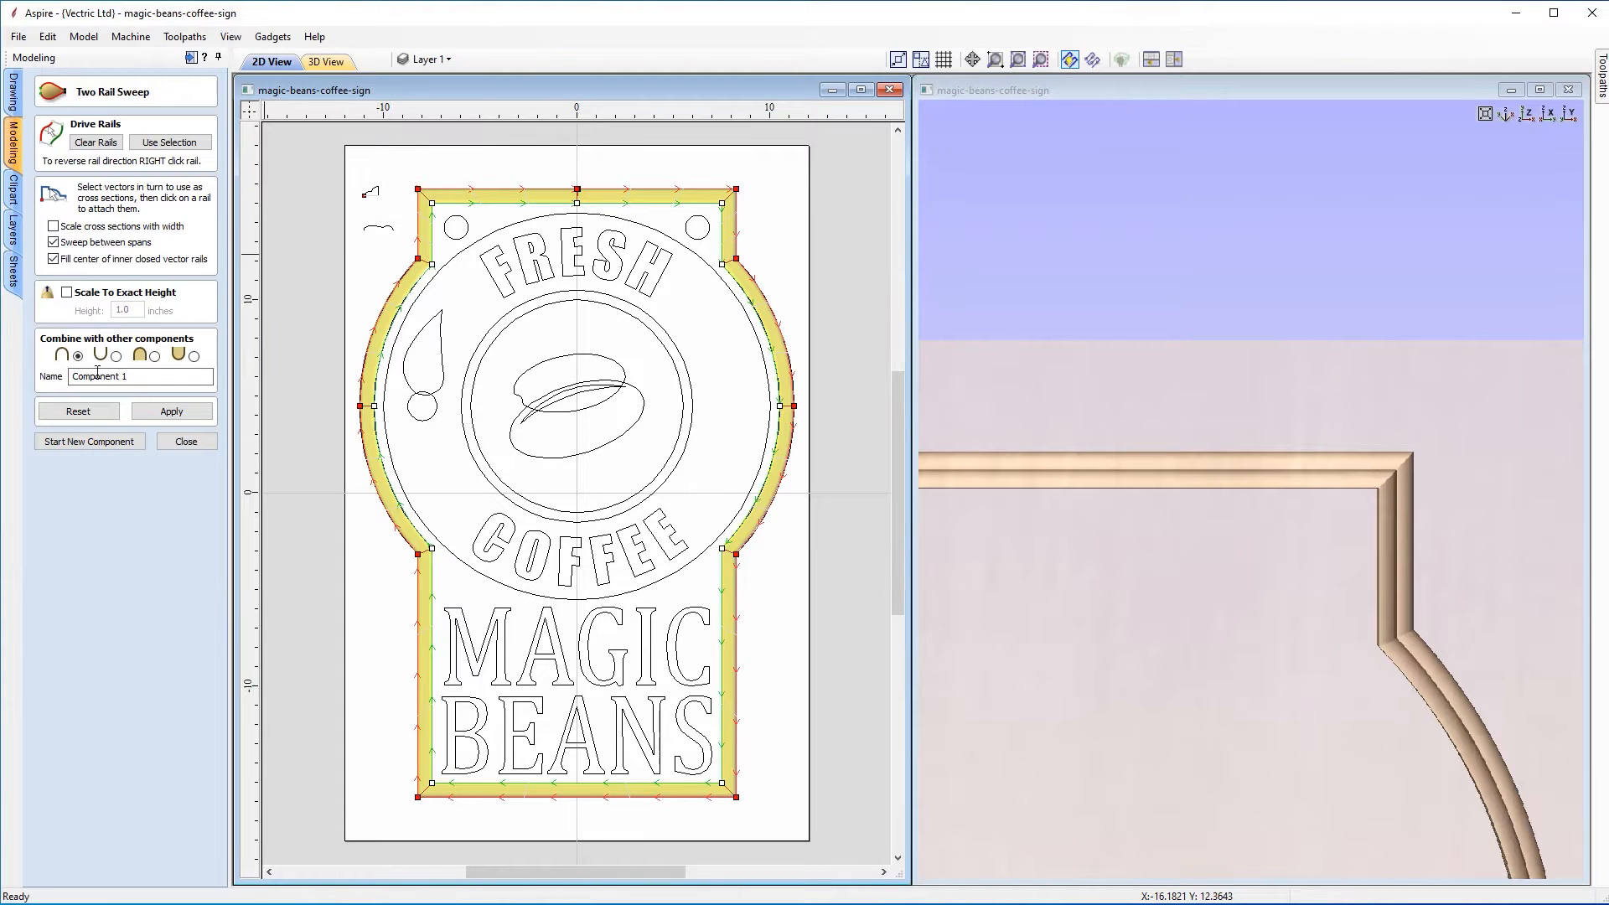
double_click(140, 375)
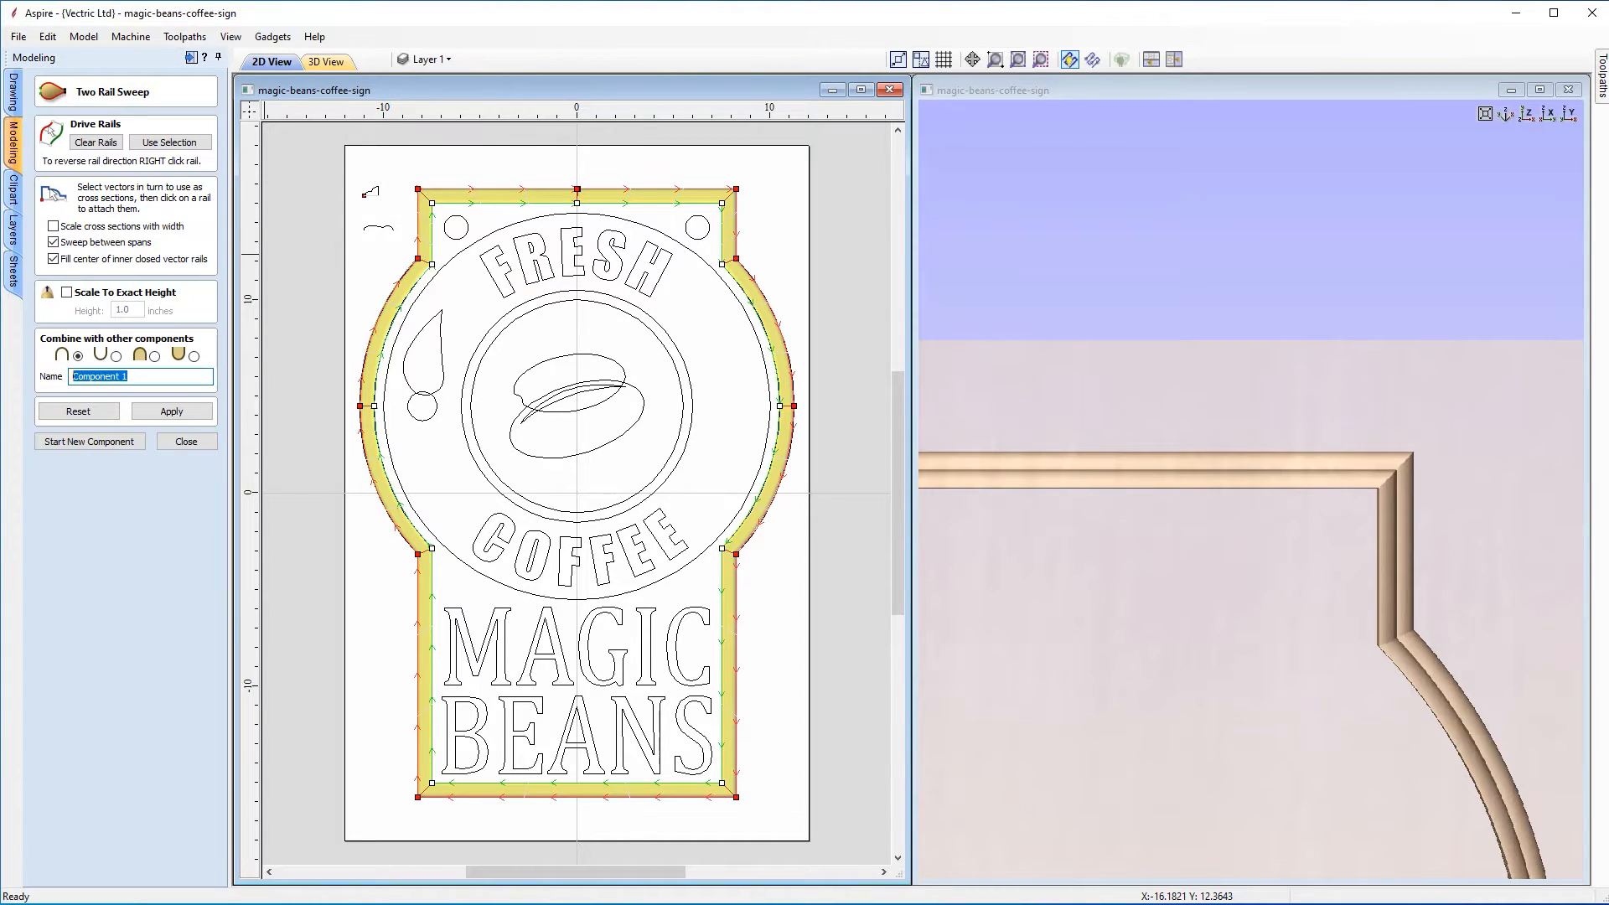
text(Base)
click(170, 416)
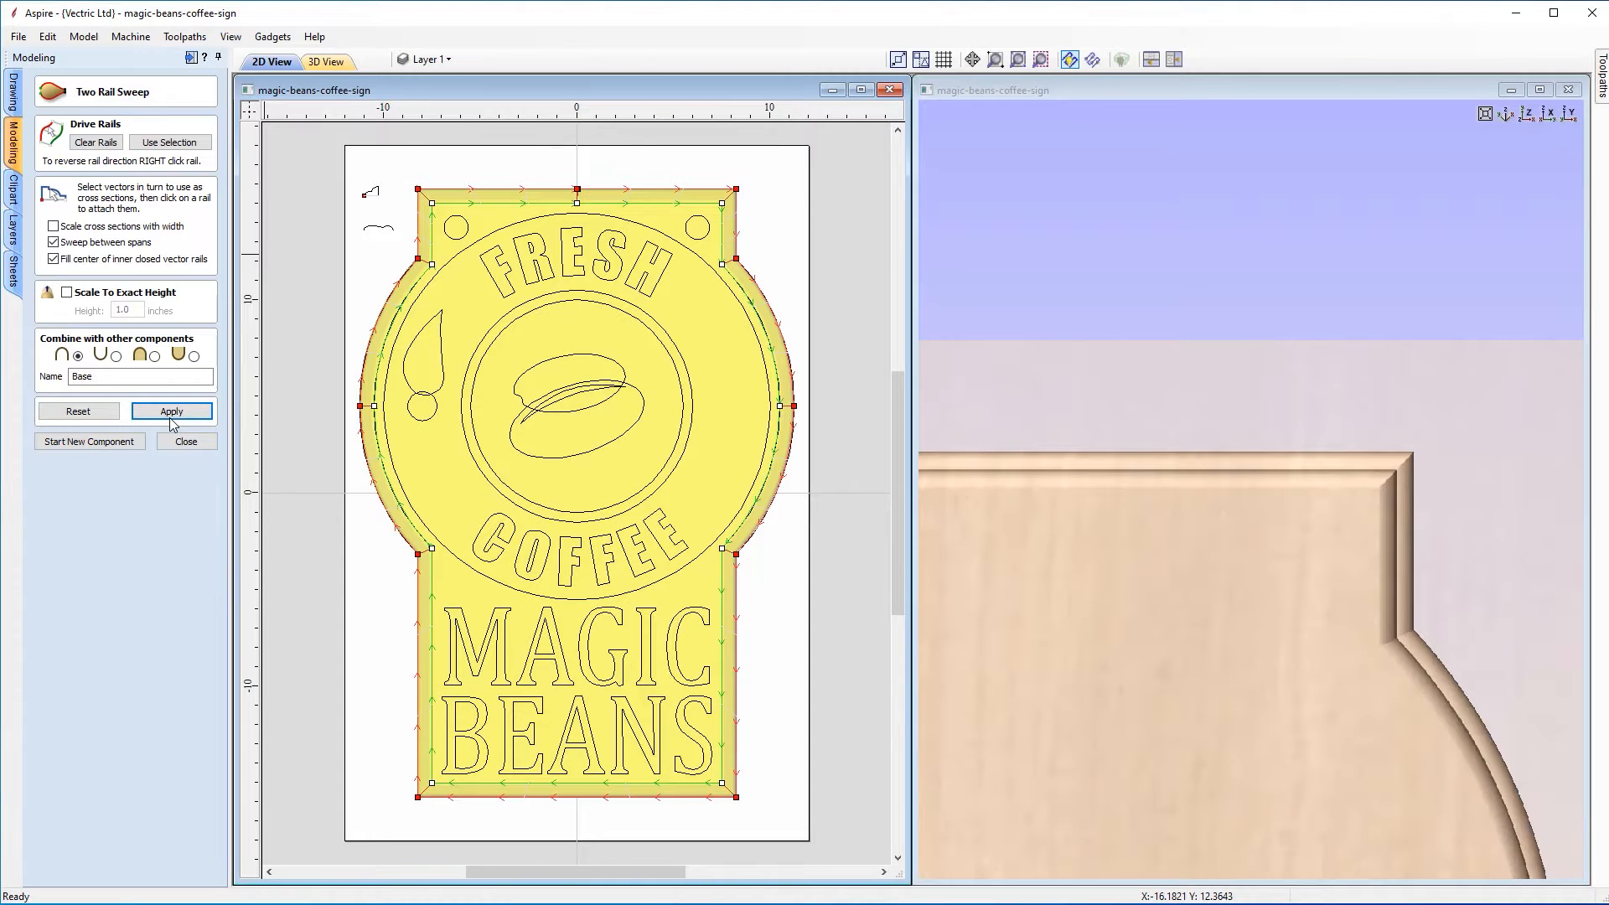
scroll(1138, 533, down, 3)
middle_drag(1169, 645, 1244, 334)
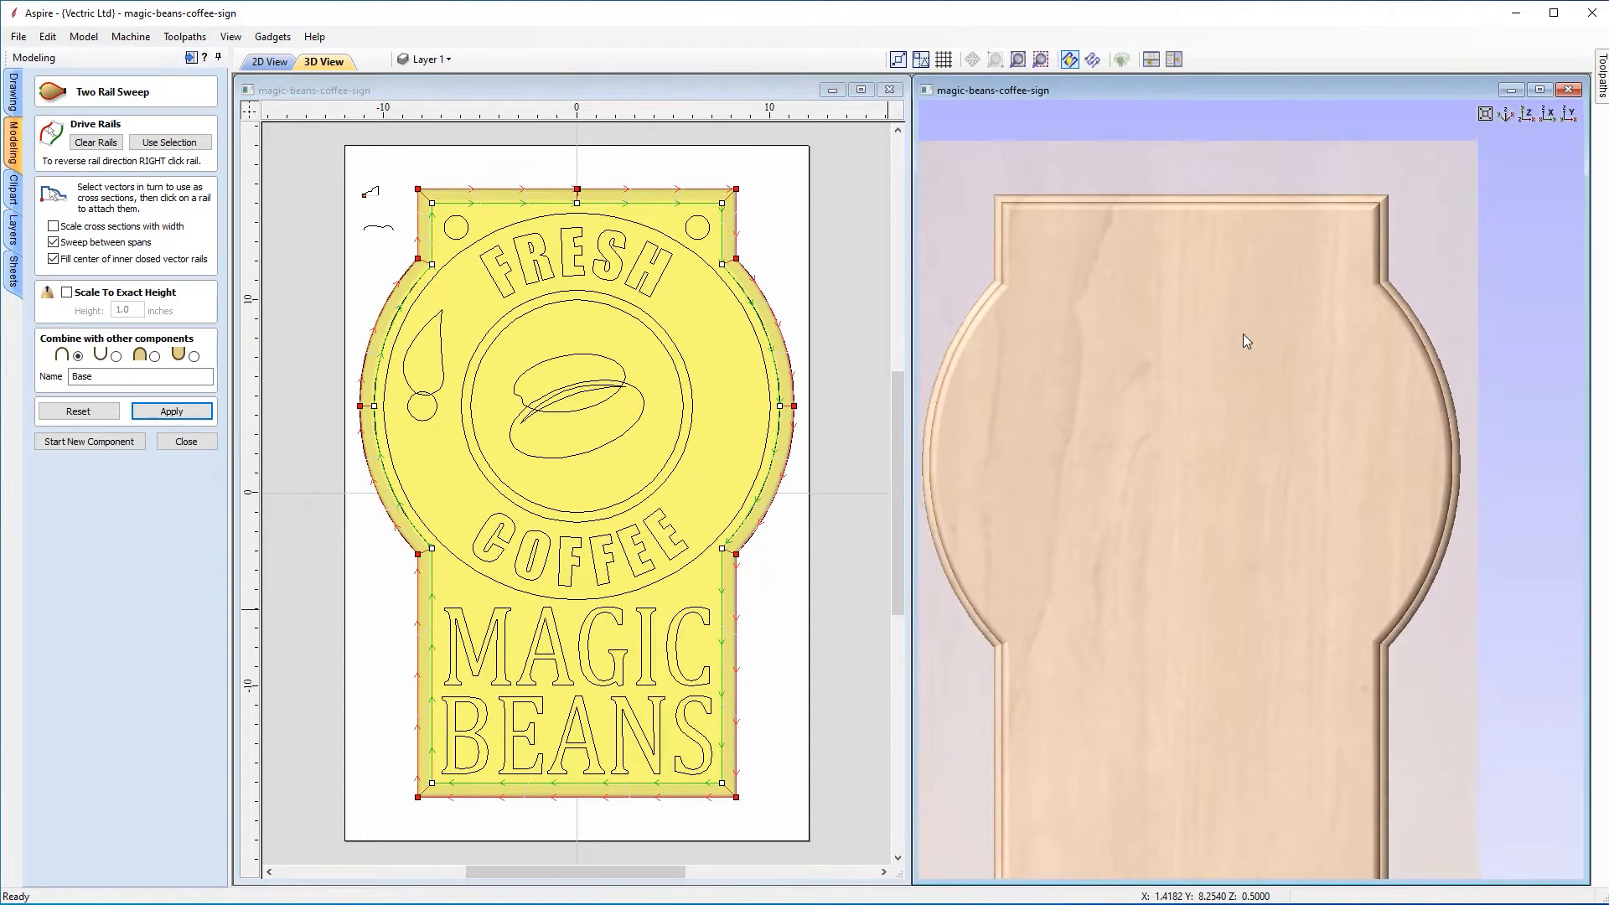
Step: Inspect the filled base from several angles in 3D, return to the view from above, and close the Two Rail Sweep
scroll(1239, 530, down, 2)
middle_drag(1244, 529, 1246, 607)
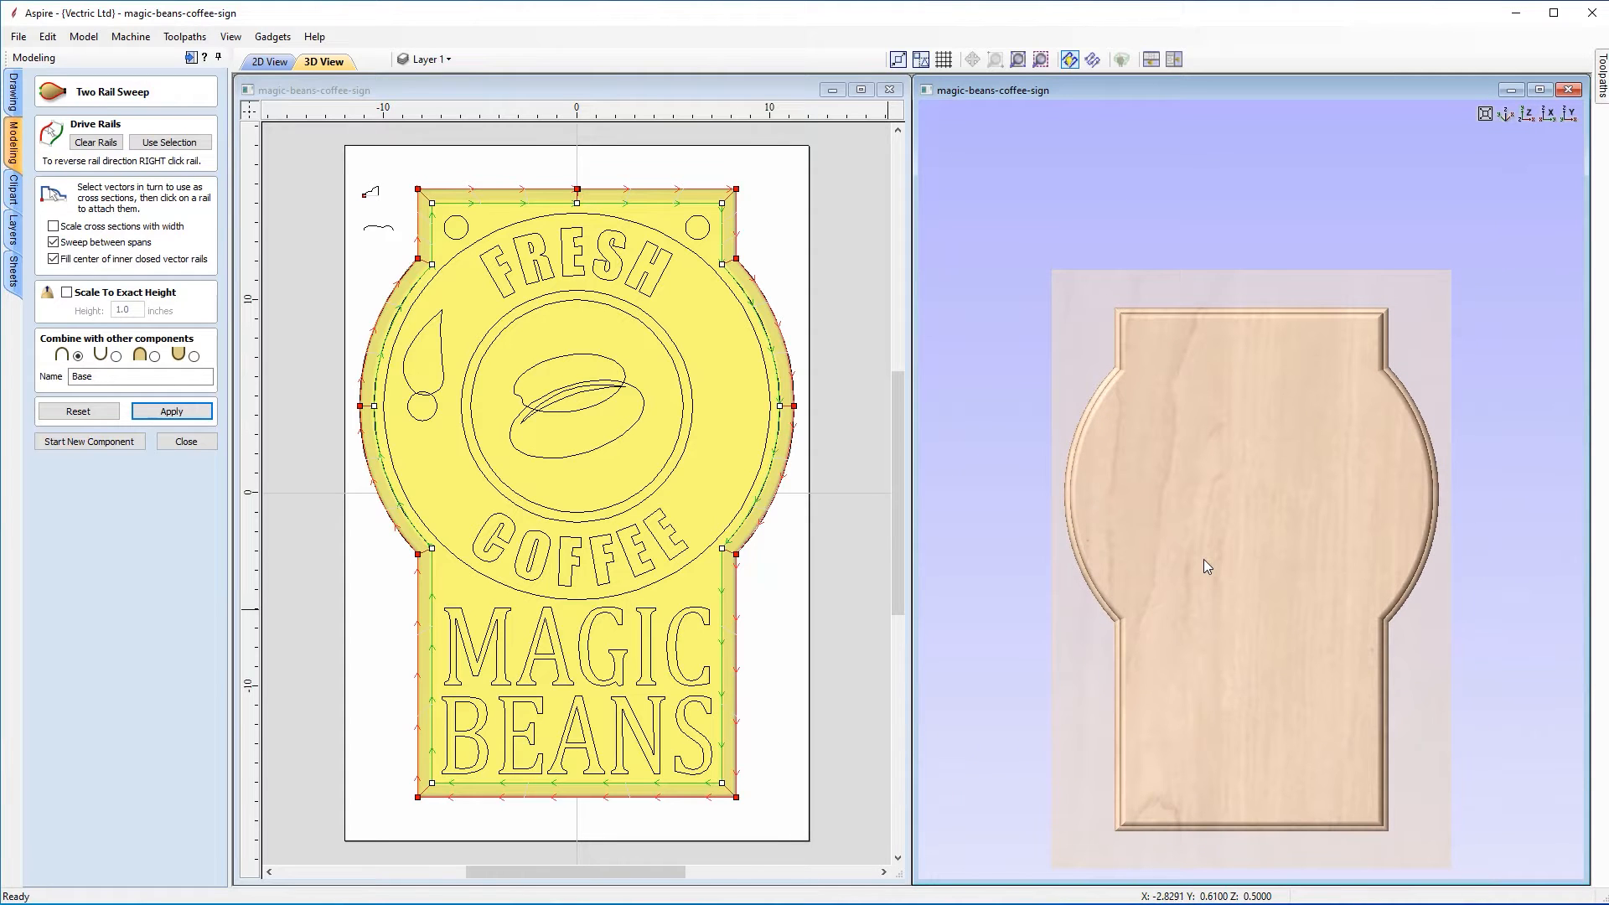
drag(1299, 671, 1310, 568)
scroll(1310, 567, up, 3)
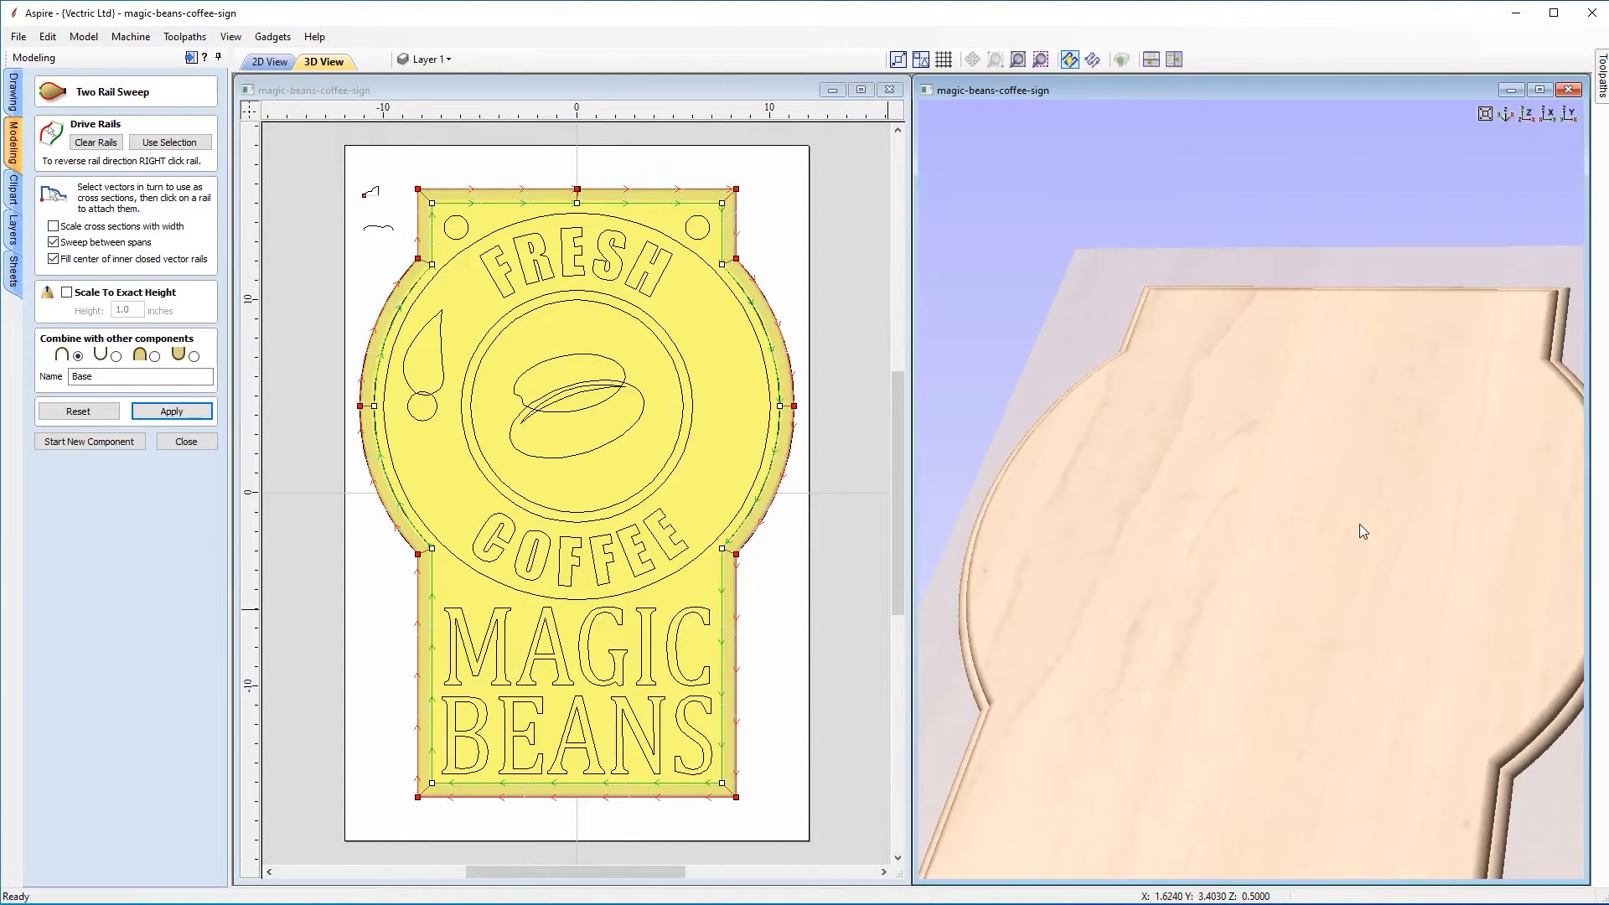
click(1524, 115)
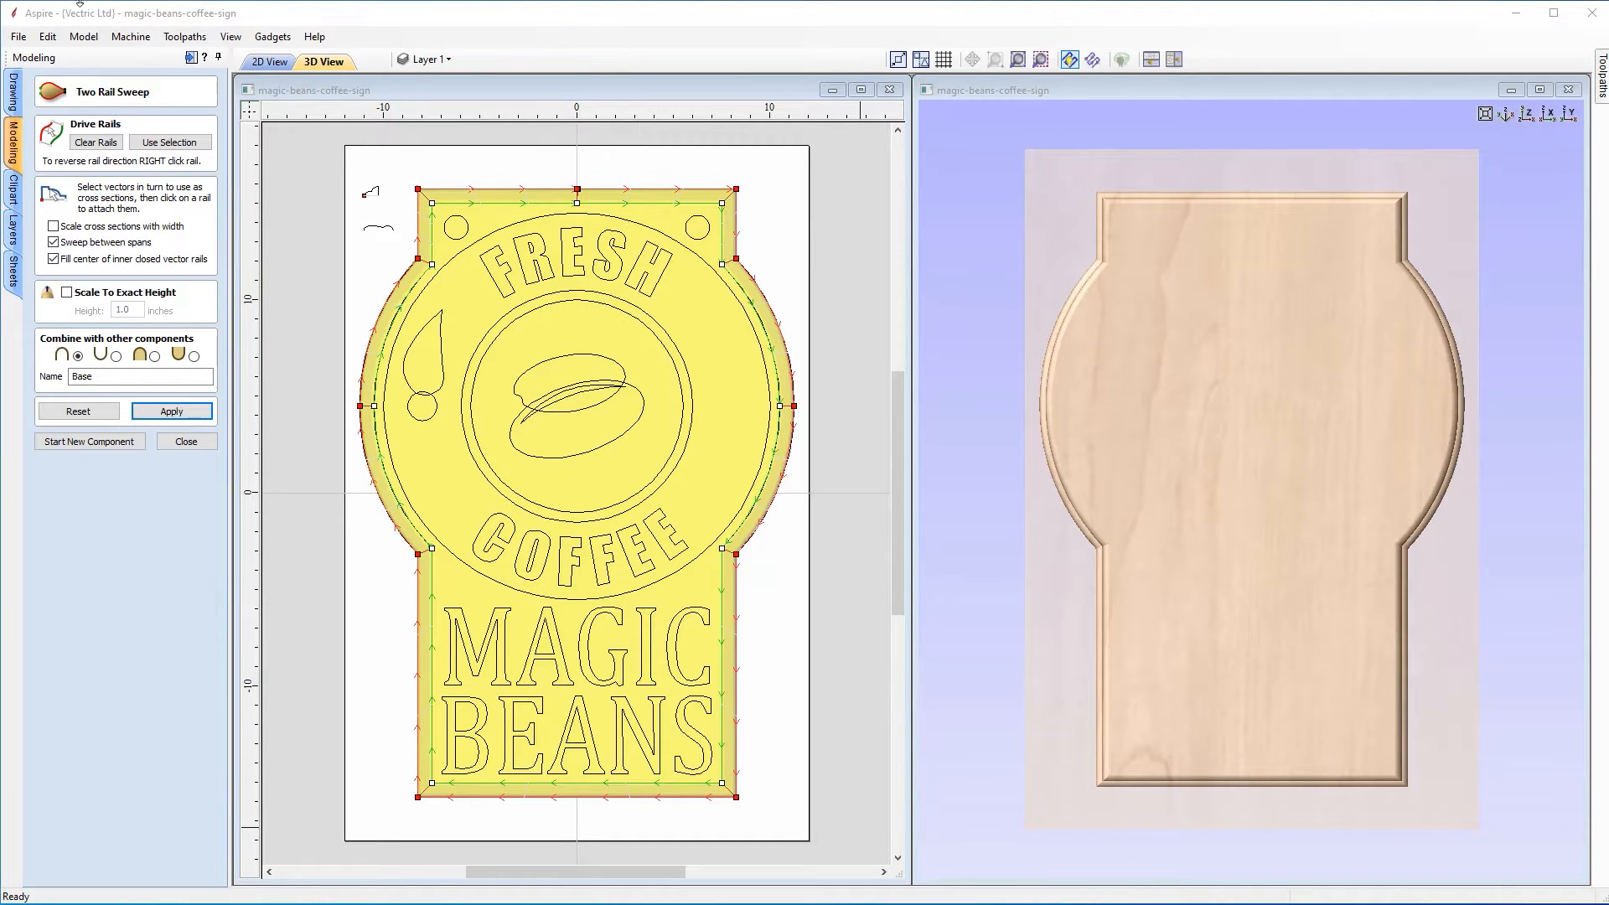
click(184, 442)
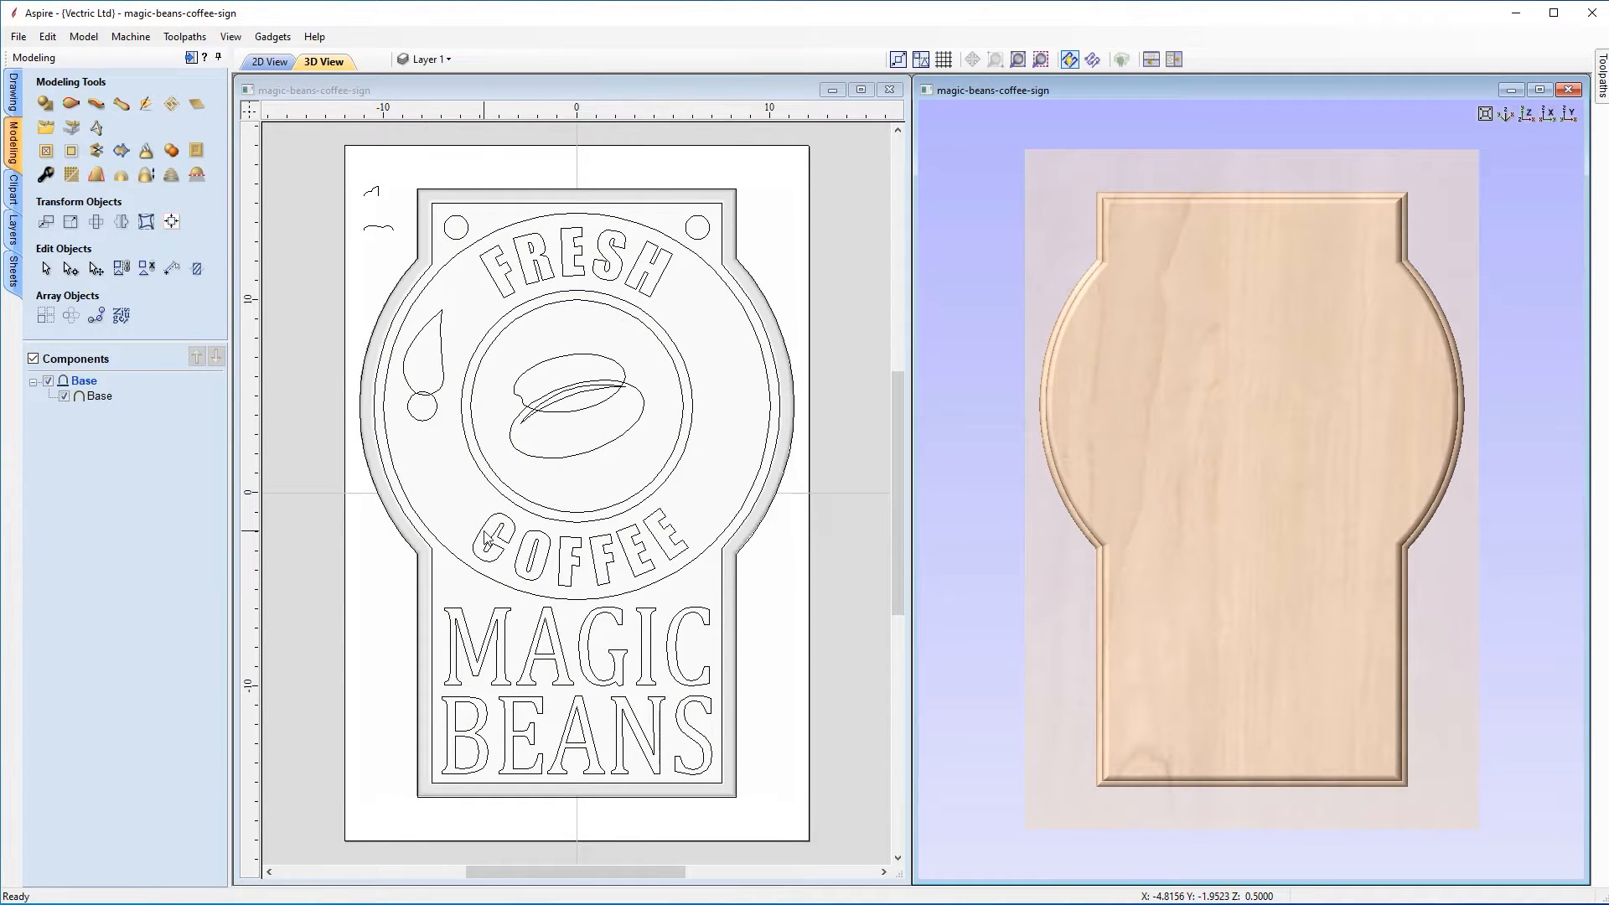
Step: Create an angular-profile shape between the 20-inch circle and the next circle inside it, at 60 degrees and limited to 0.5 inches high
click(48, 104)
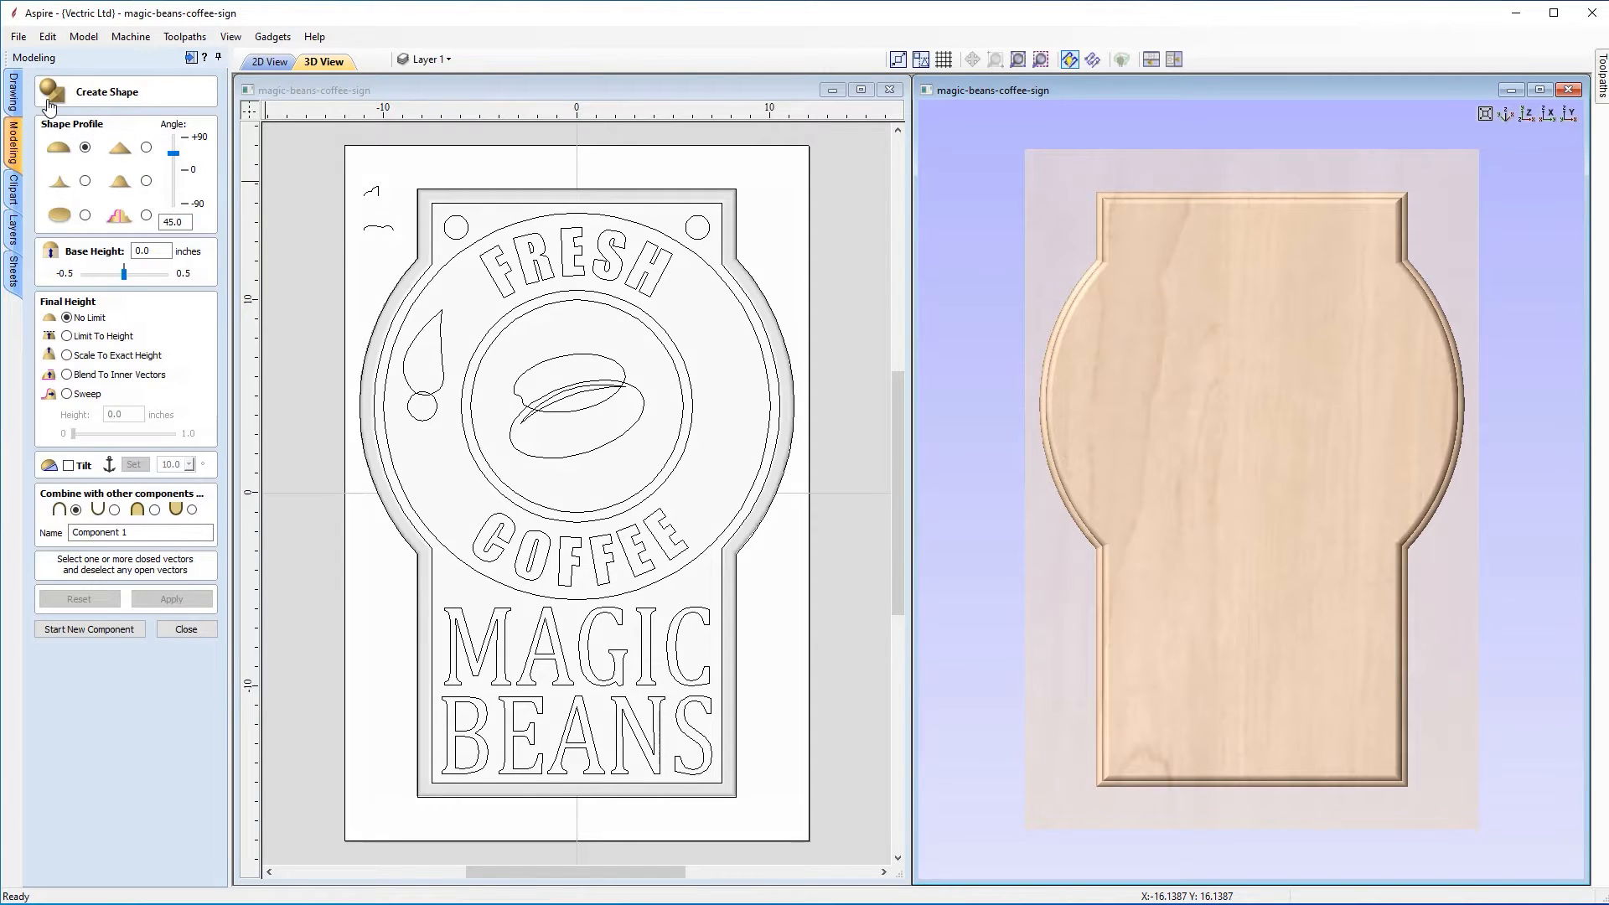
click(450, 267)
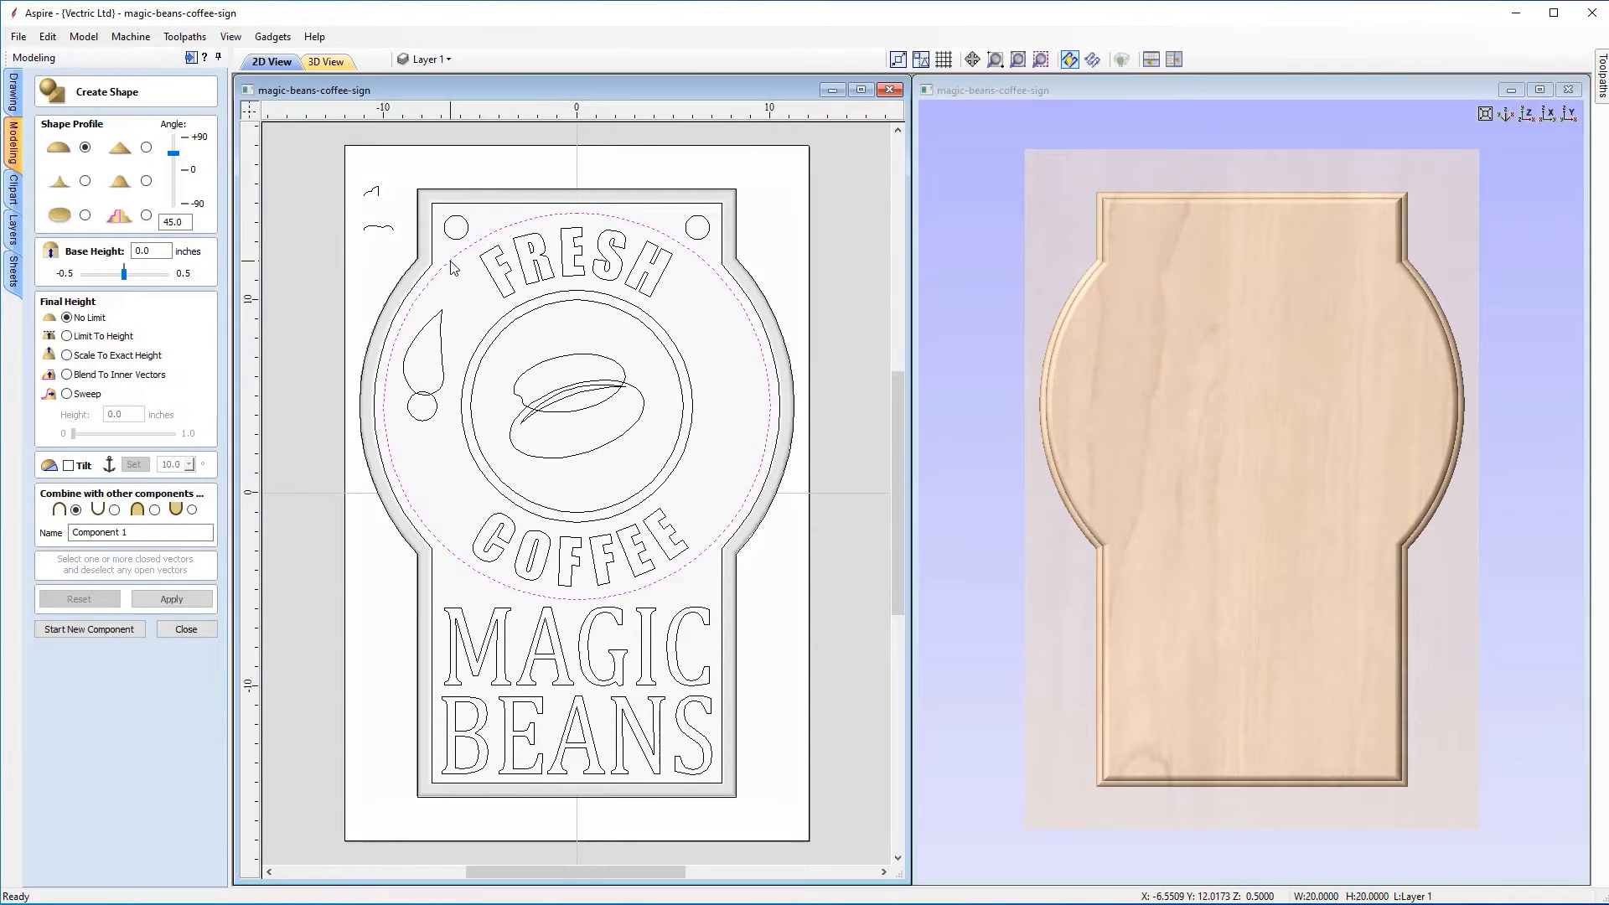
shift+click(498, 328)
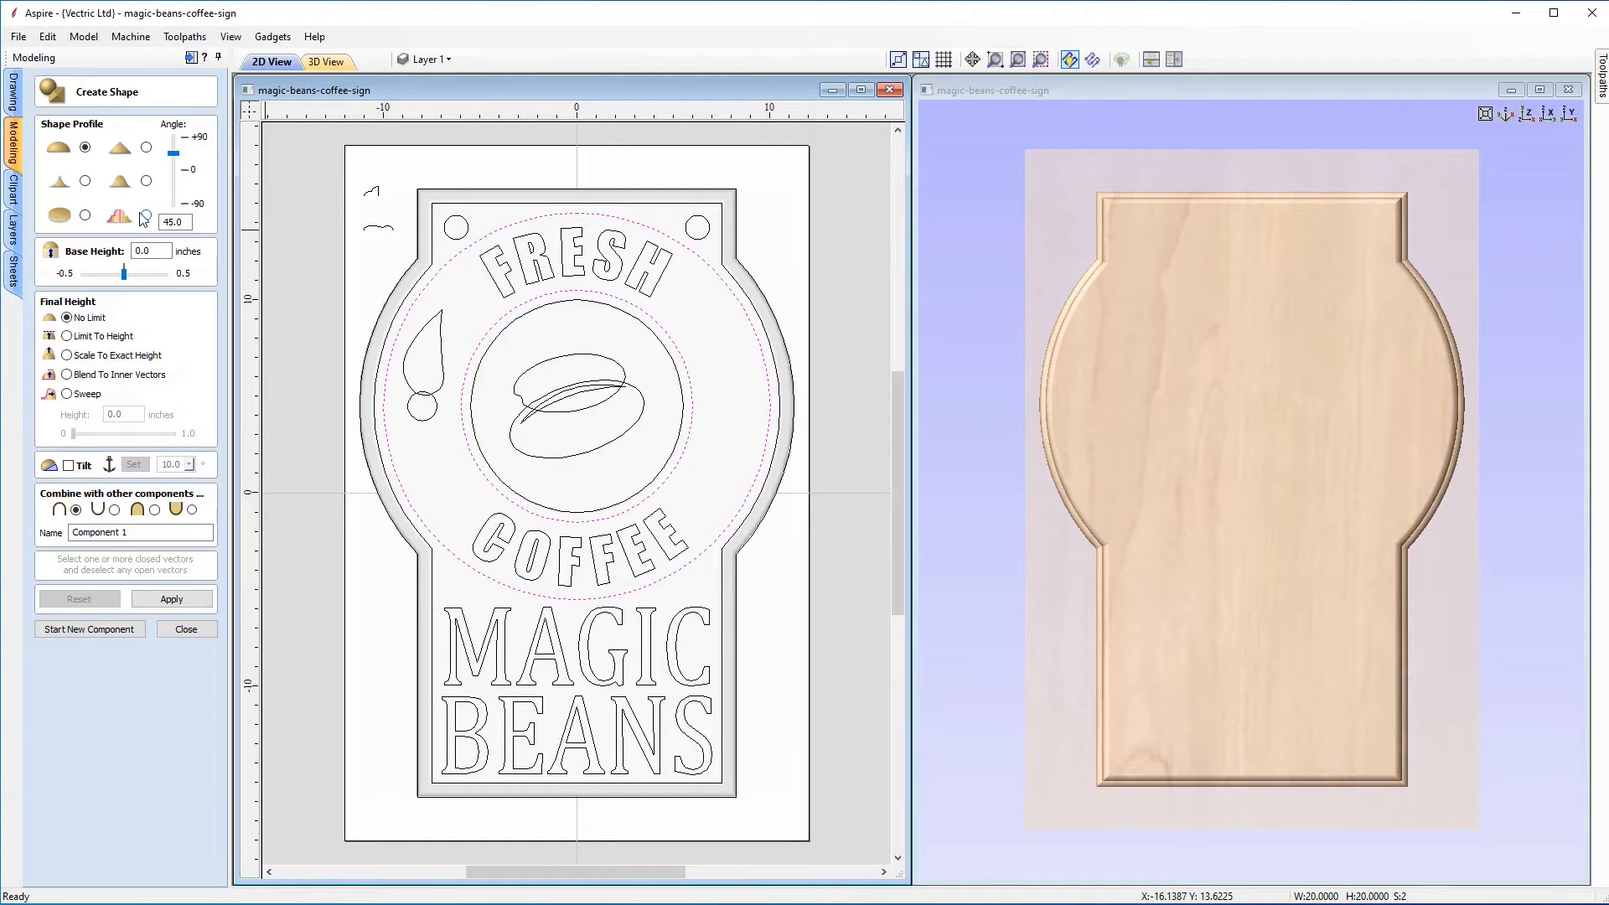
click(146, 147)
drag(185, 221, 162, 222)
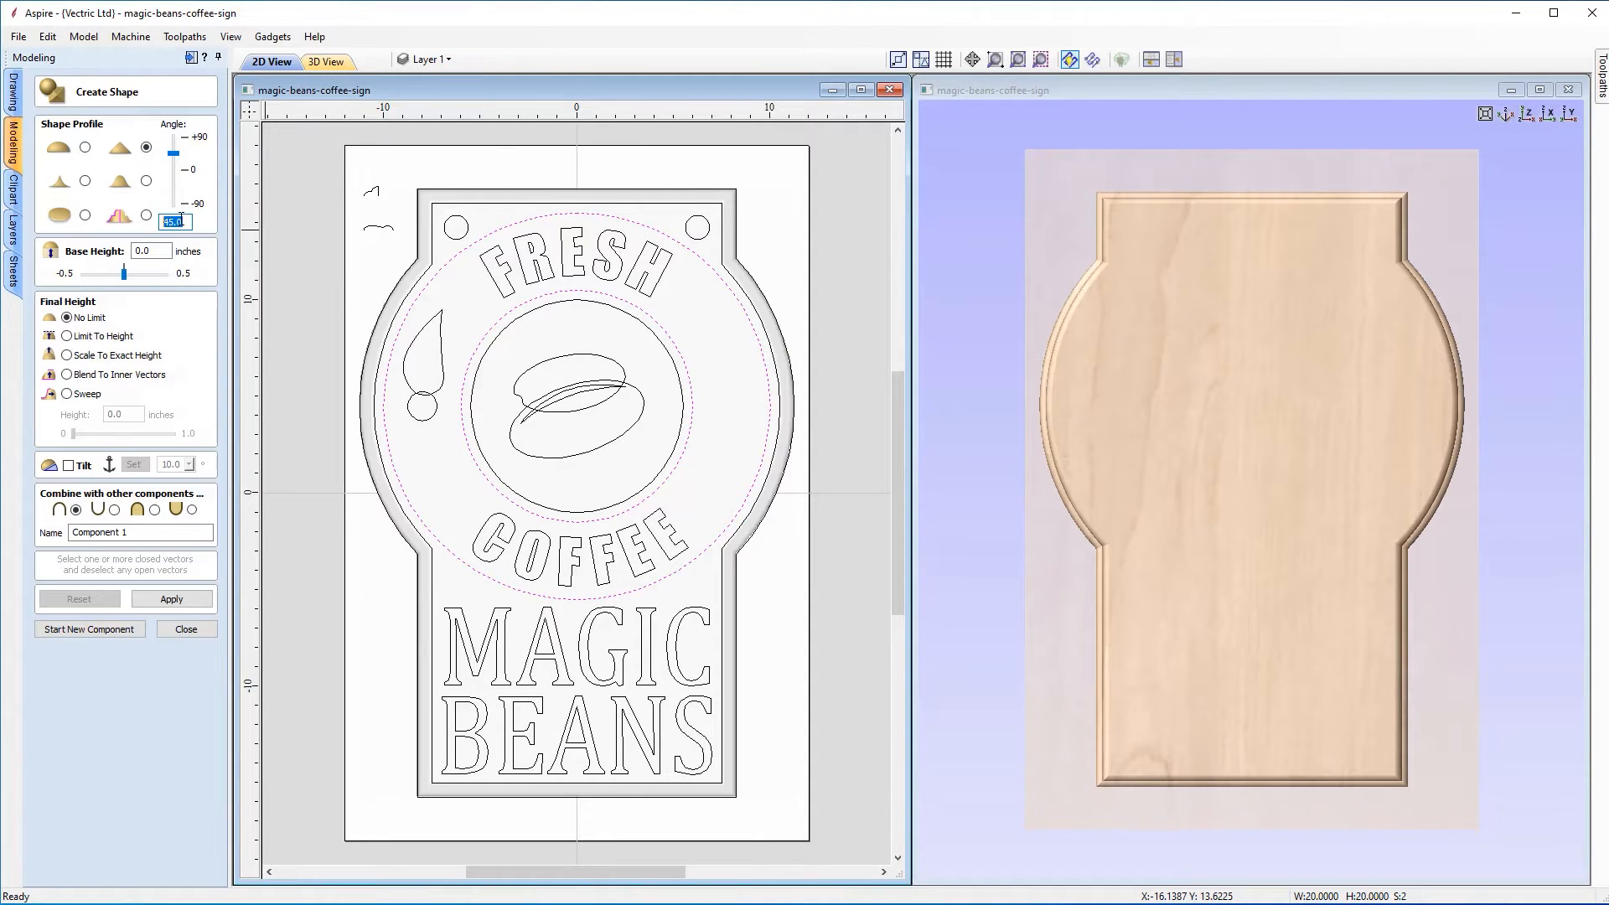
key(BackSpace)
click(107, 339)
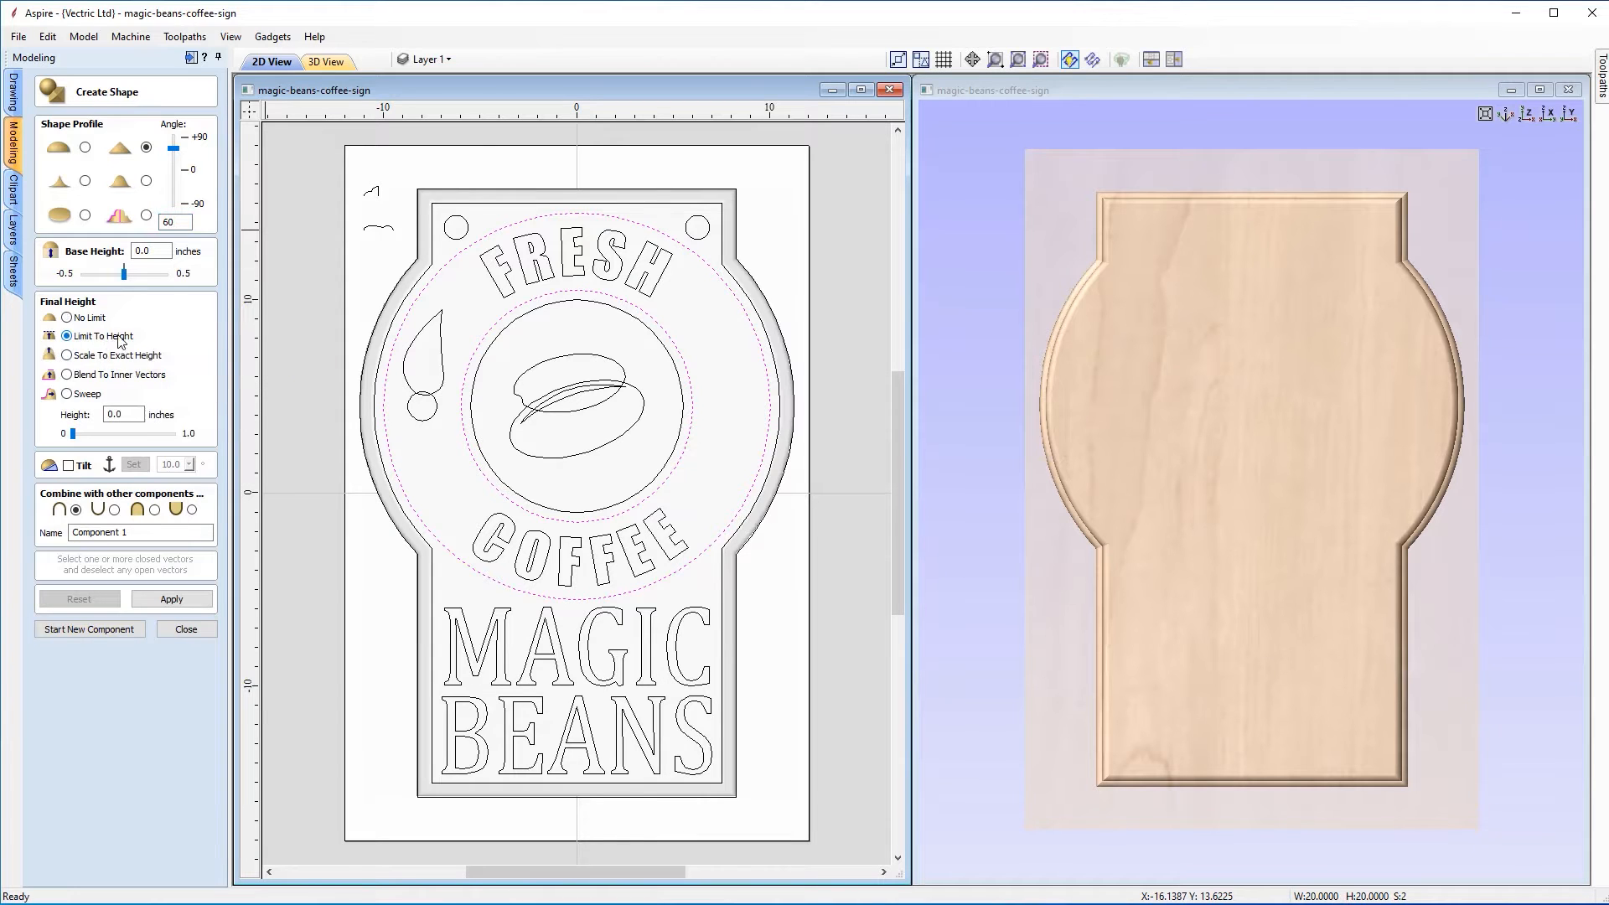
click(138, 415)
click(149, 600)
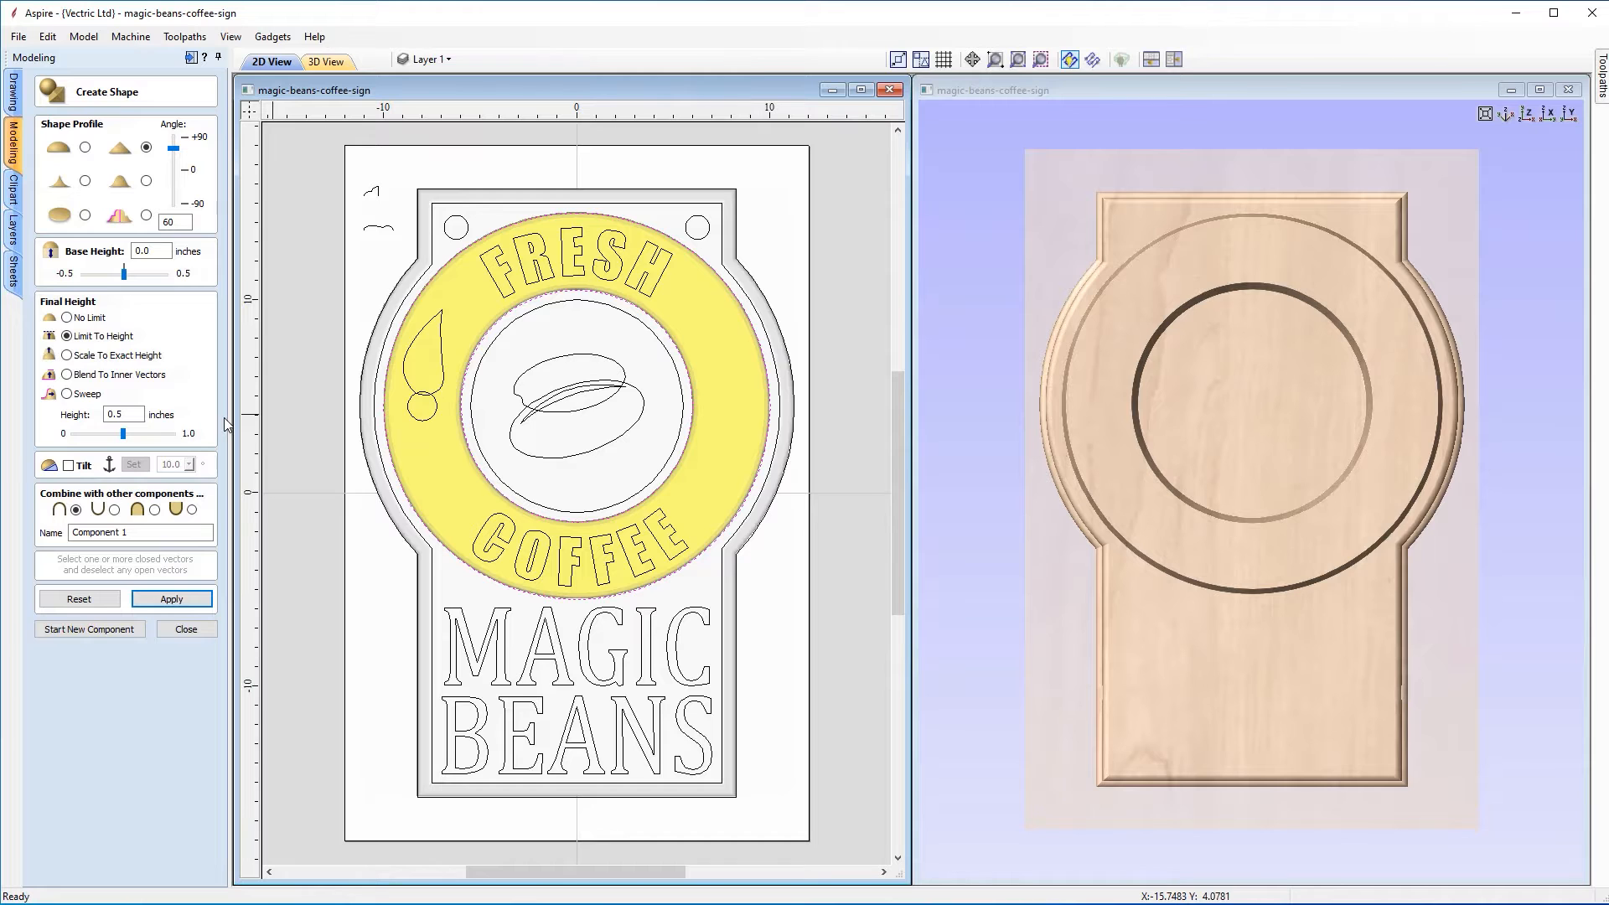
Step: Change the ring shape to subtract from the base, name the component Recess, and reapply it
drag(1253, 726, 1225, 478)
scroll(1243, 551, up, 5)
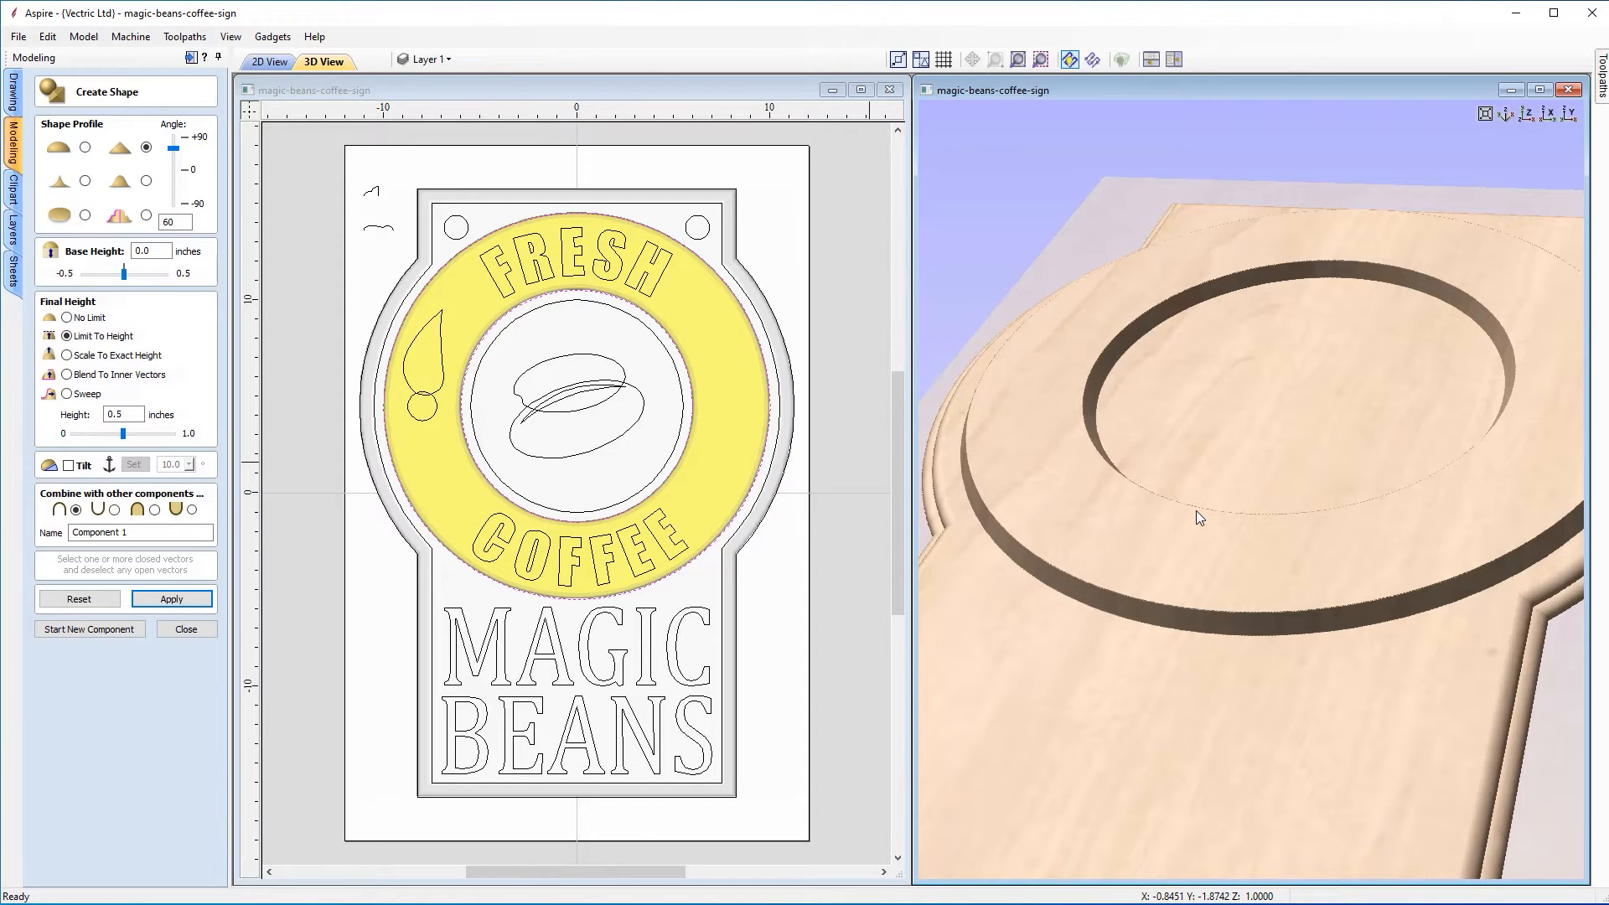
drag(1191, 636, 1322, 602)
scroll(1316, 585, down, 3)
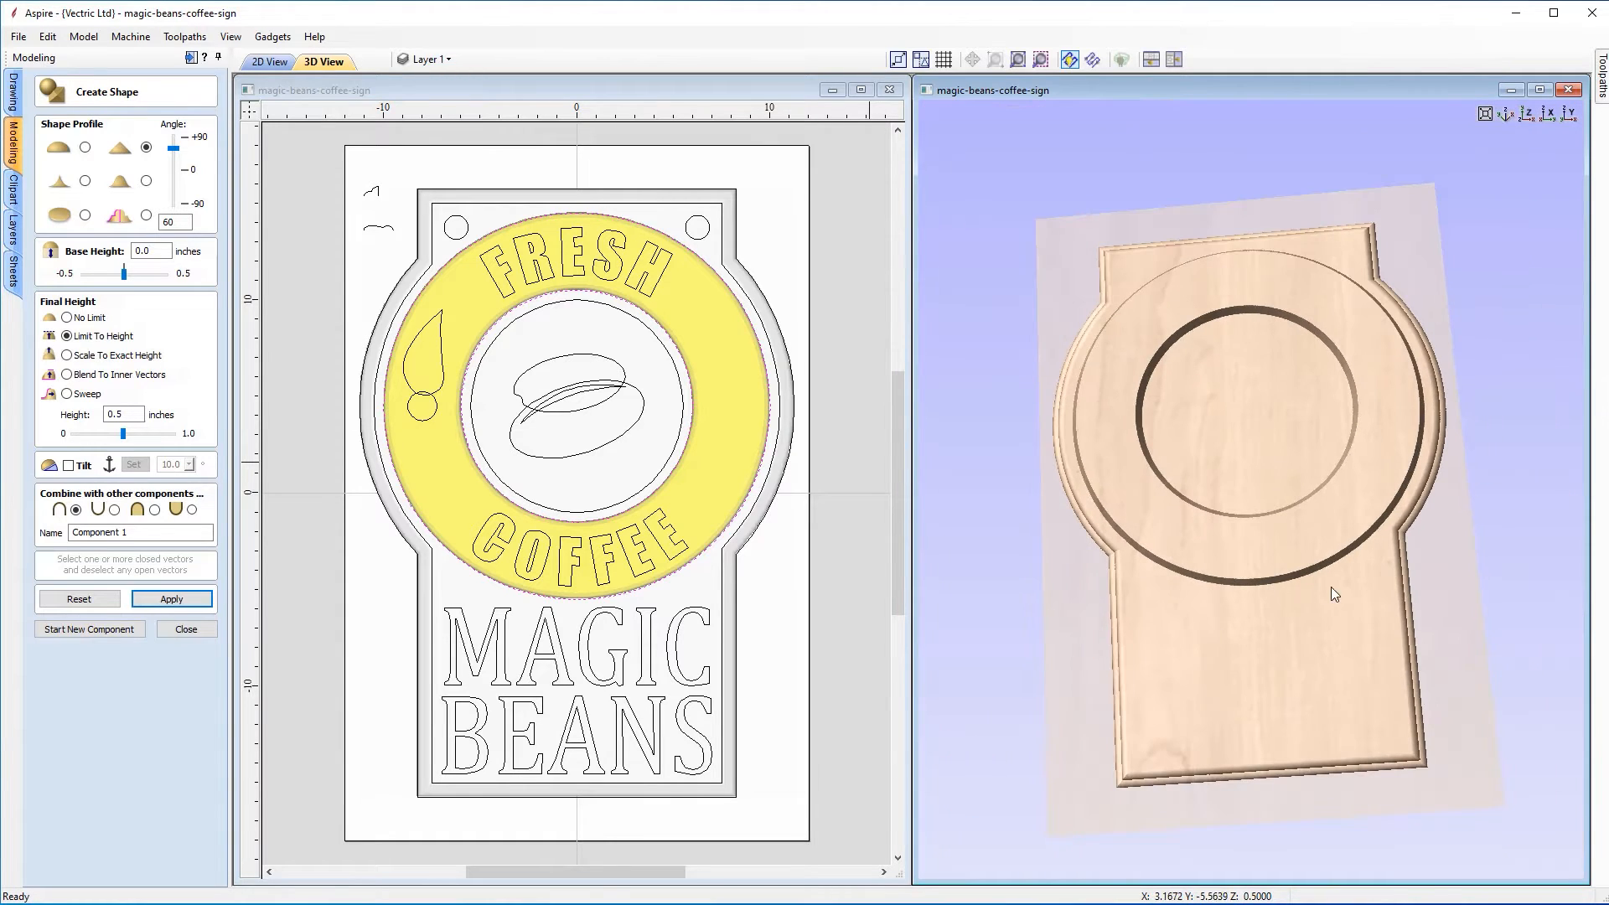
drag(1346, 680, 1315, 626)
drag(1301, 565, 1335, 588)
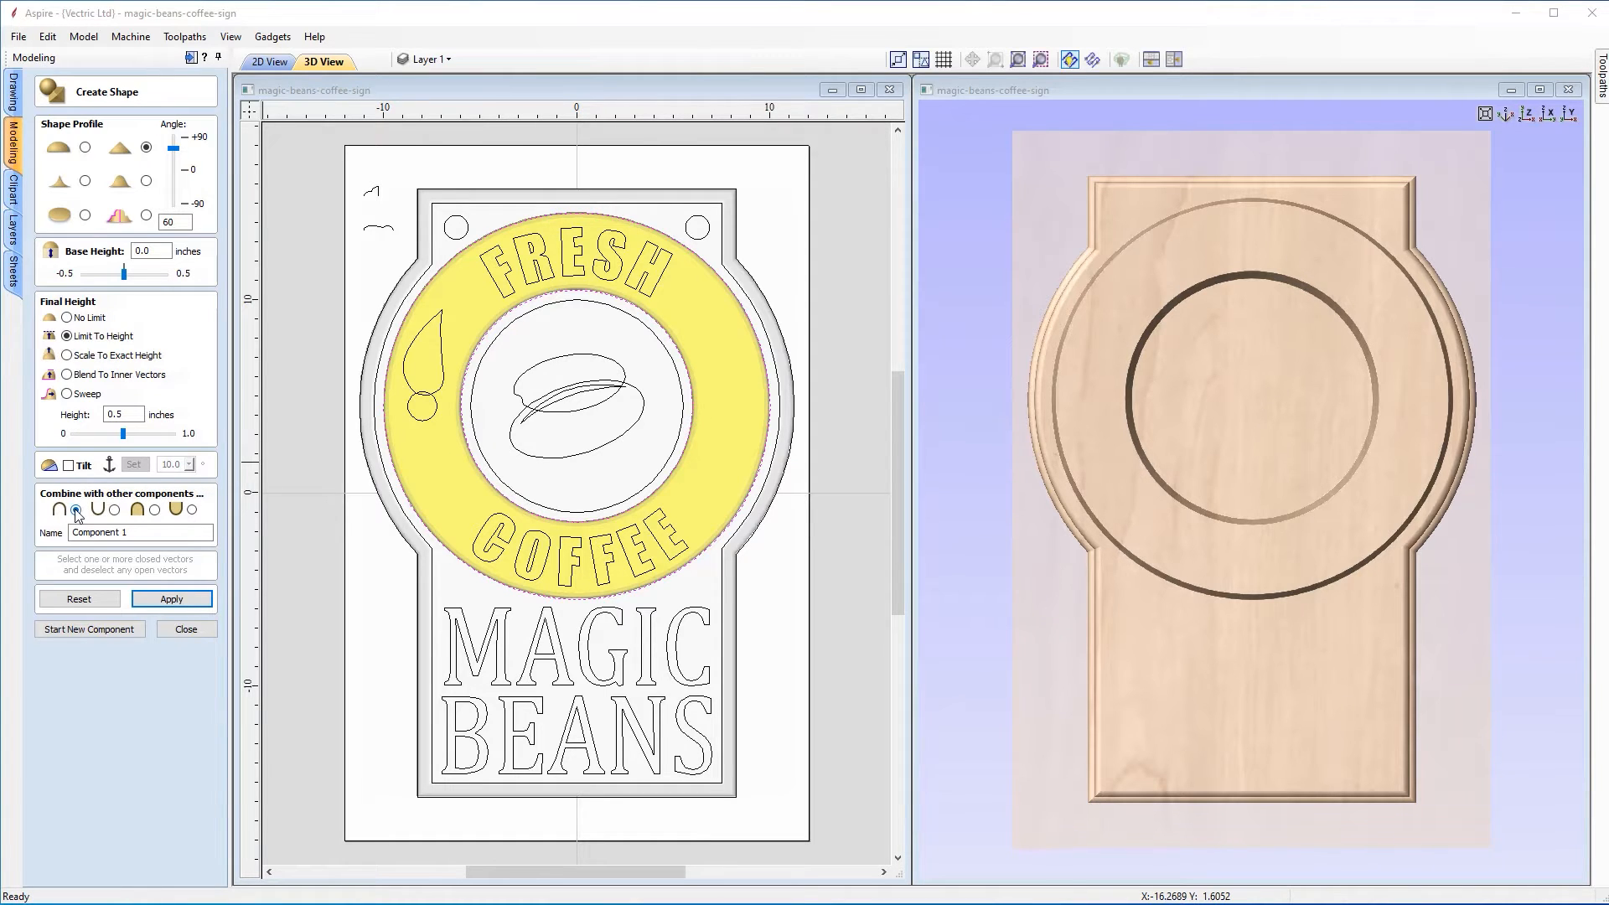
click(114, 509)
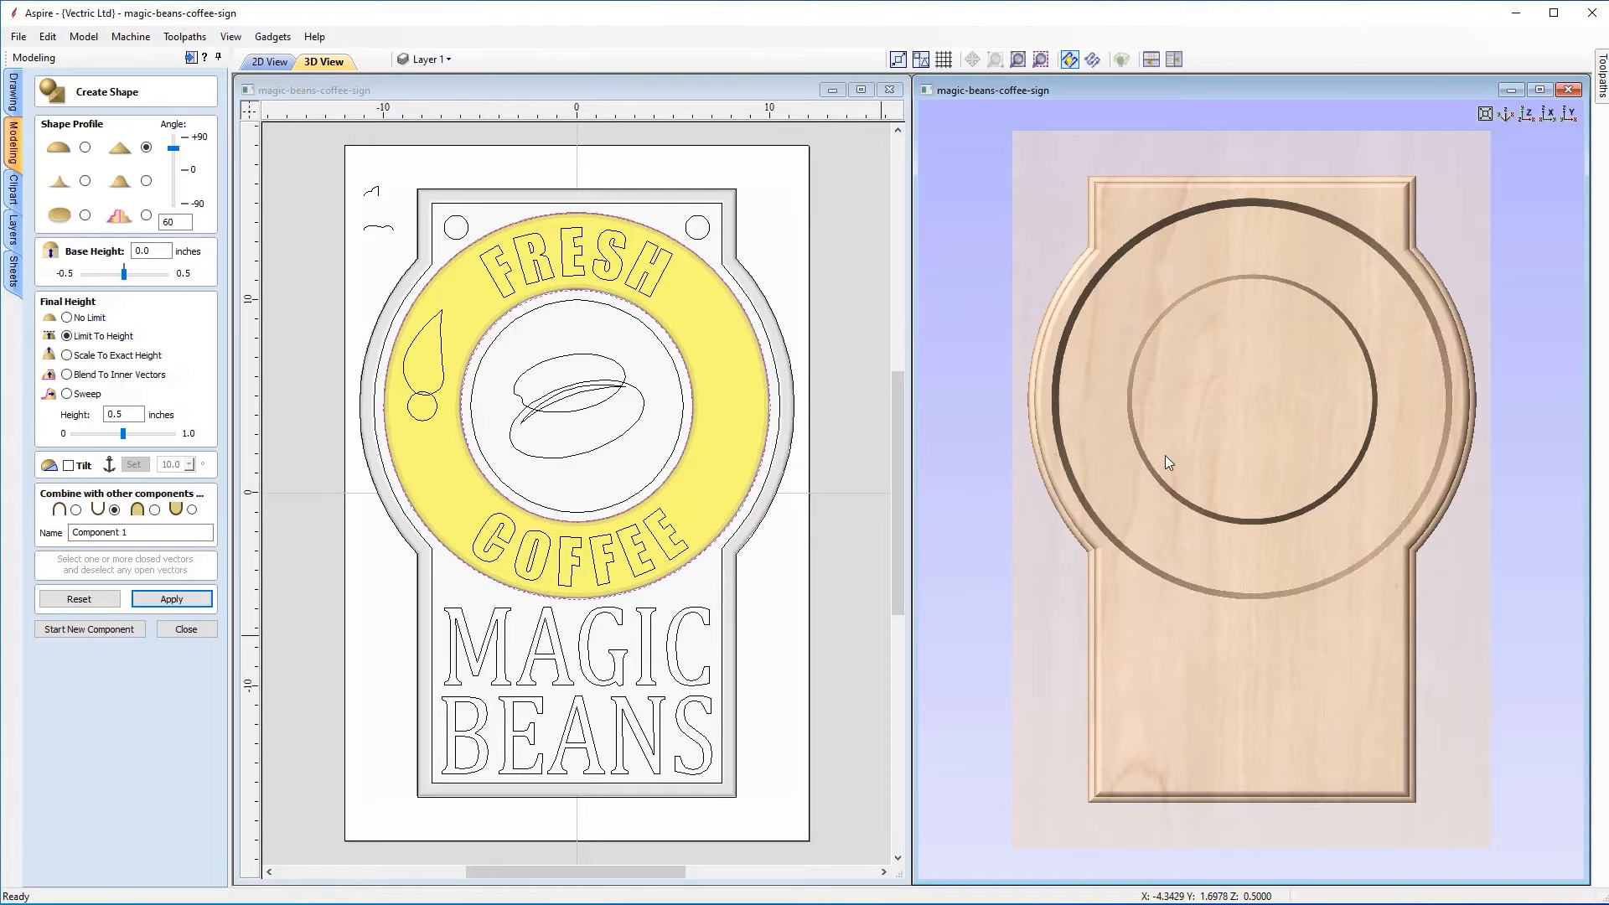
drag(1254, 703, 1314, 555)
click(1528, 118)
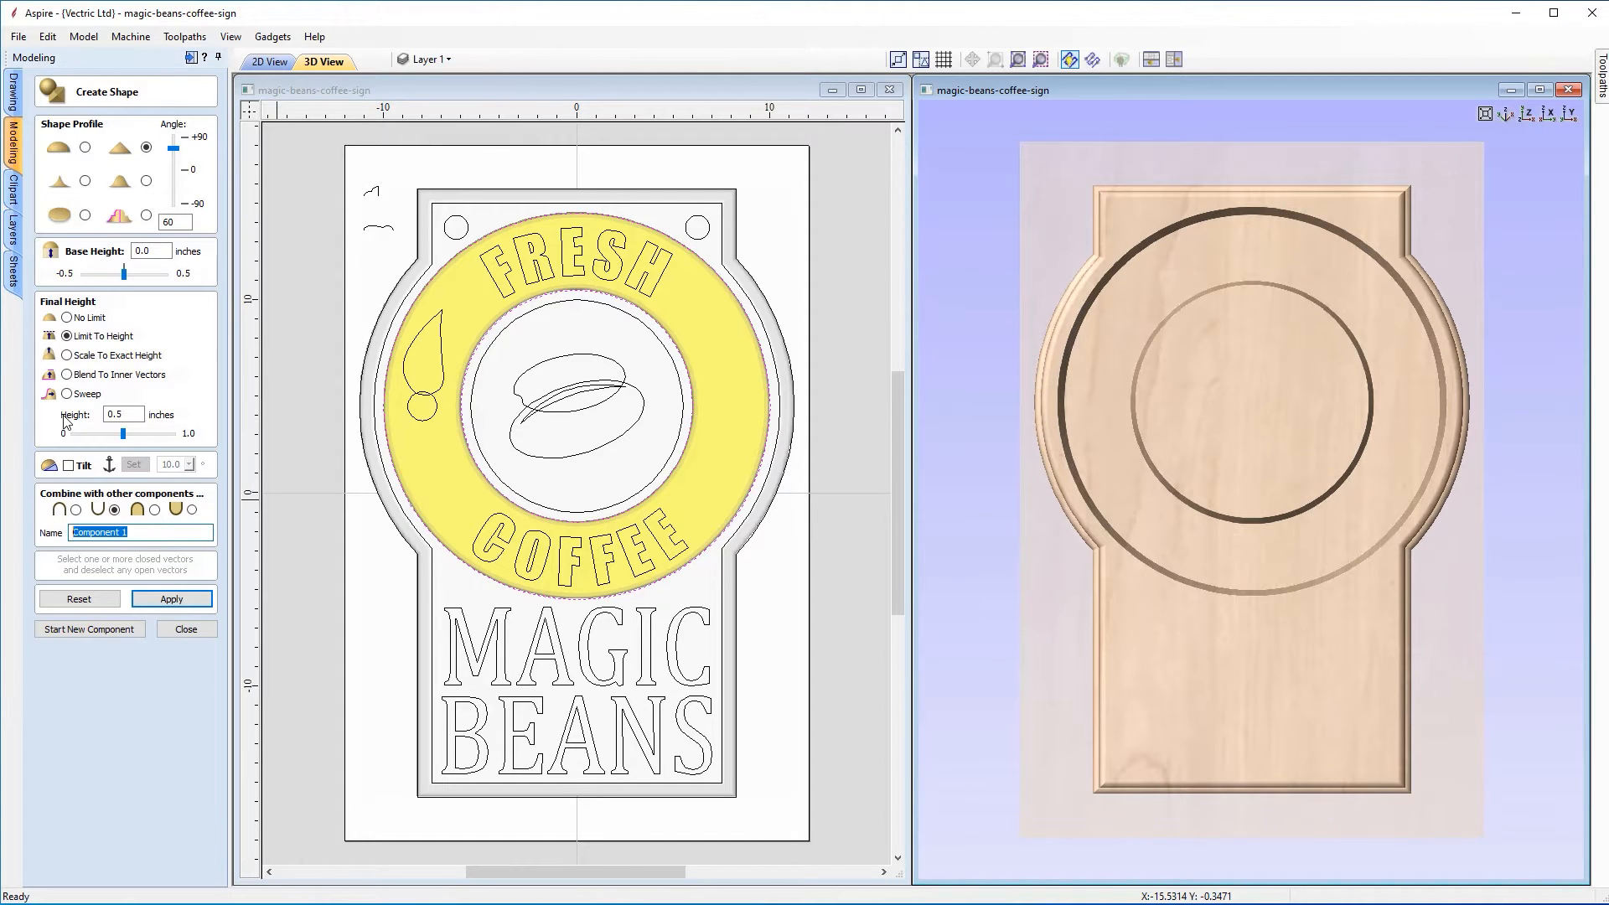
text(Recess)
click(178, 602)
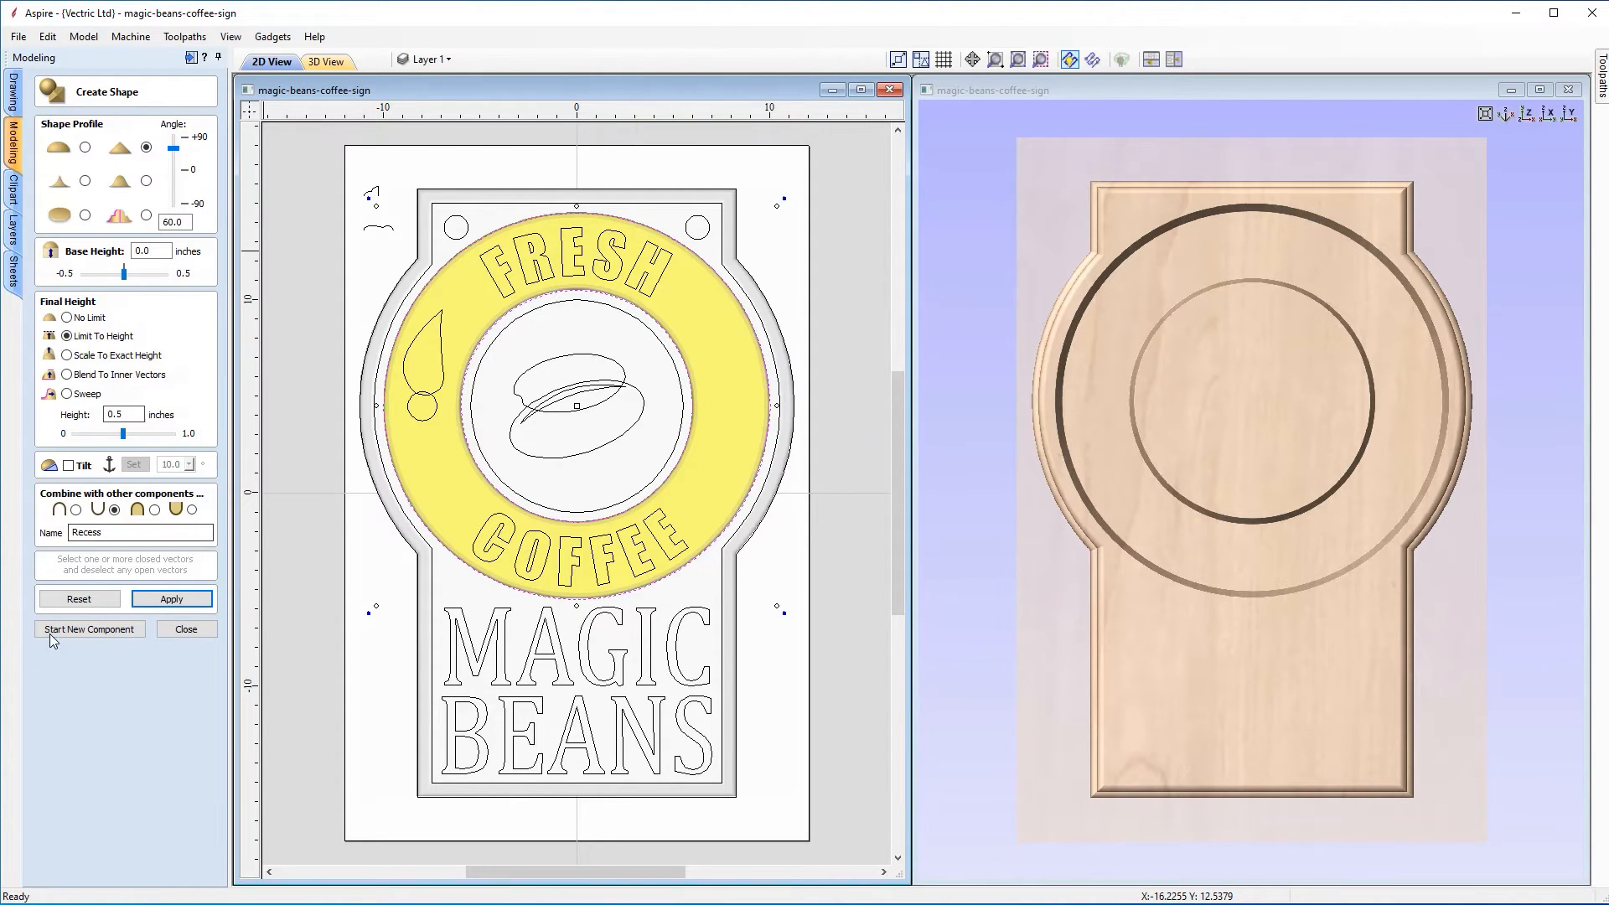
Step: Create a new subtracted curved-profile component named Dish from the innermost circle, at 45 degrees and limited to 0.5 inches, and finish shape creation
click(124, 630)
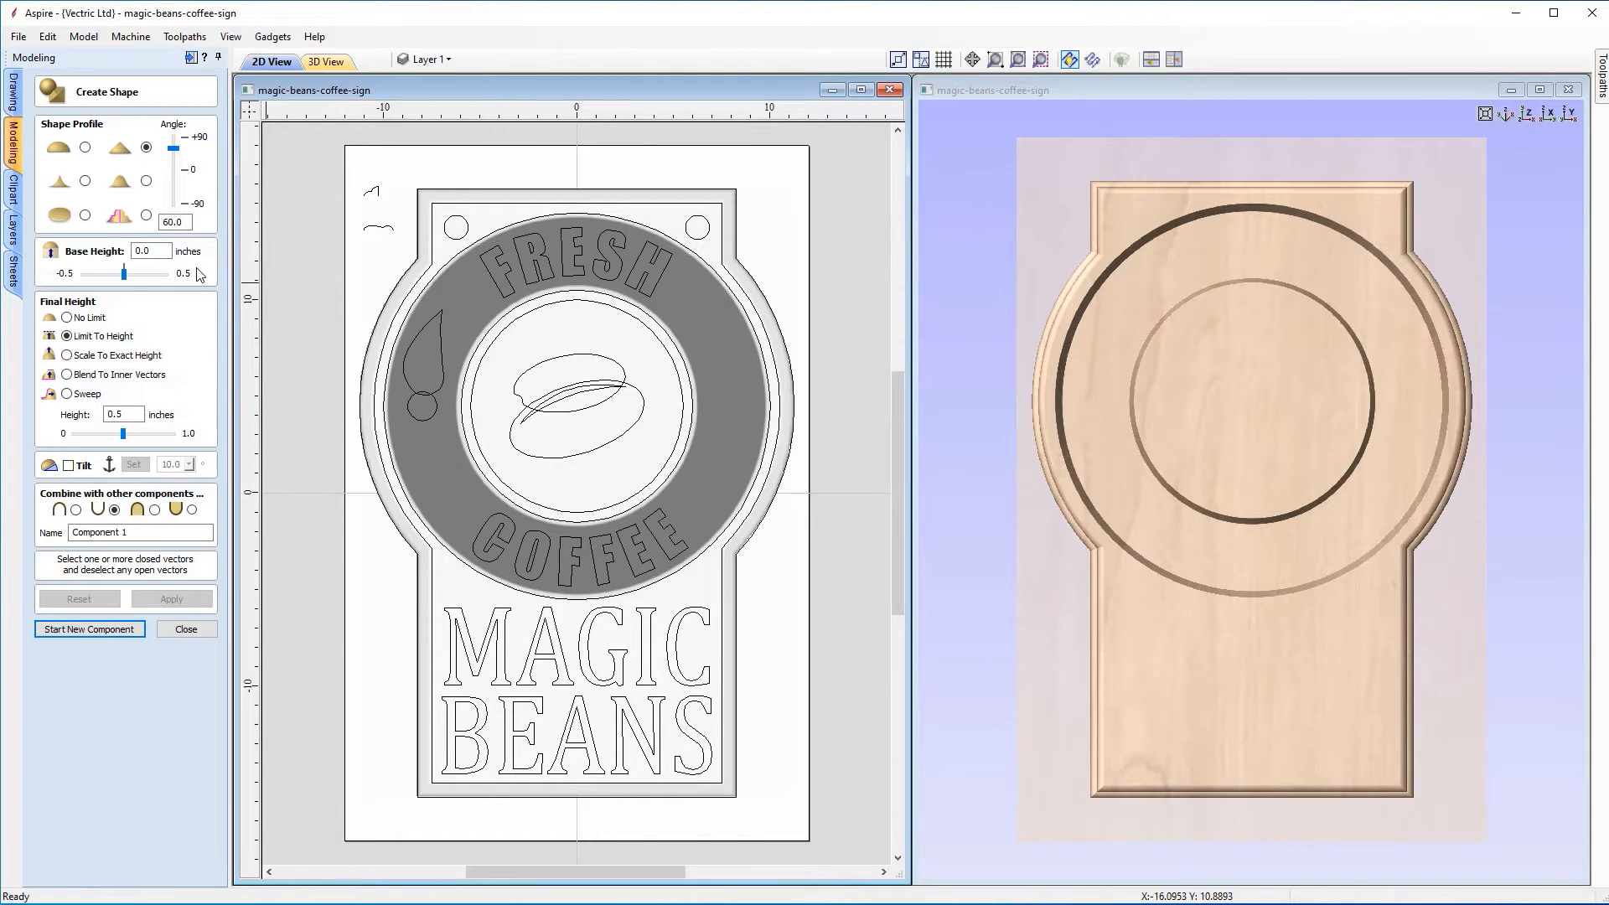
click(527, 316)
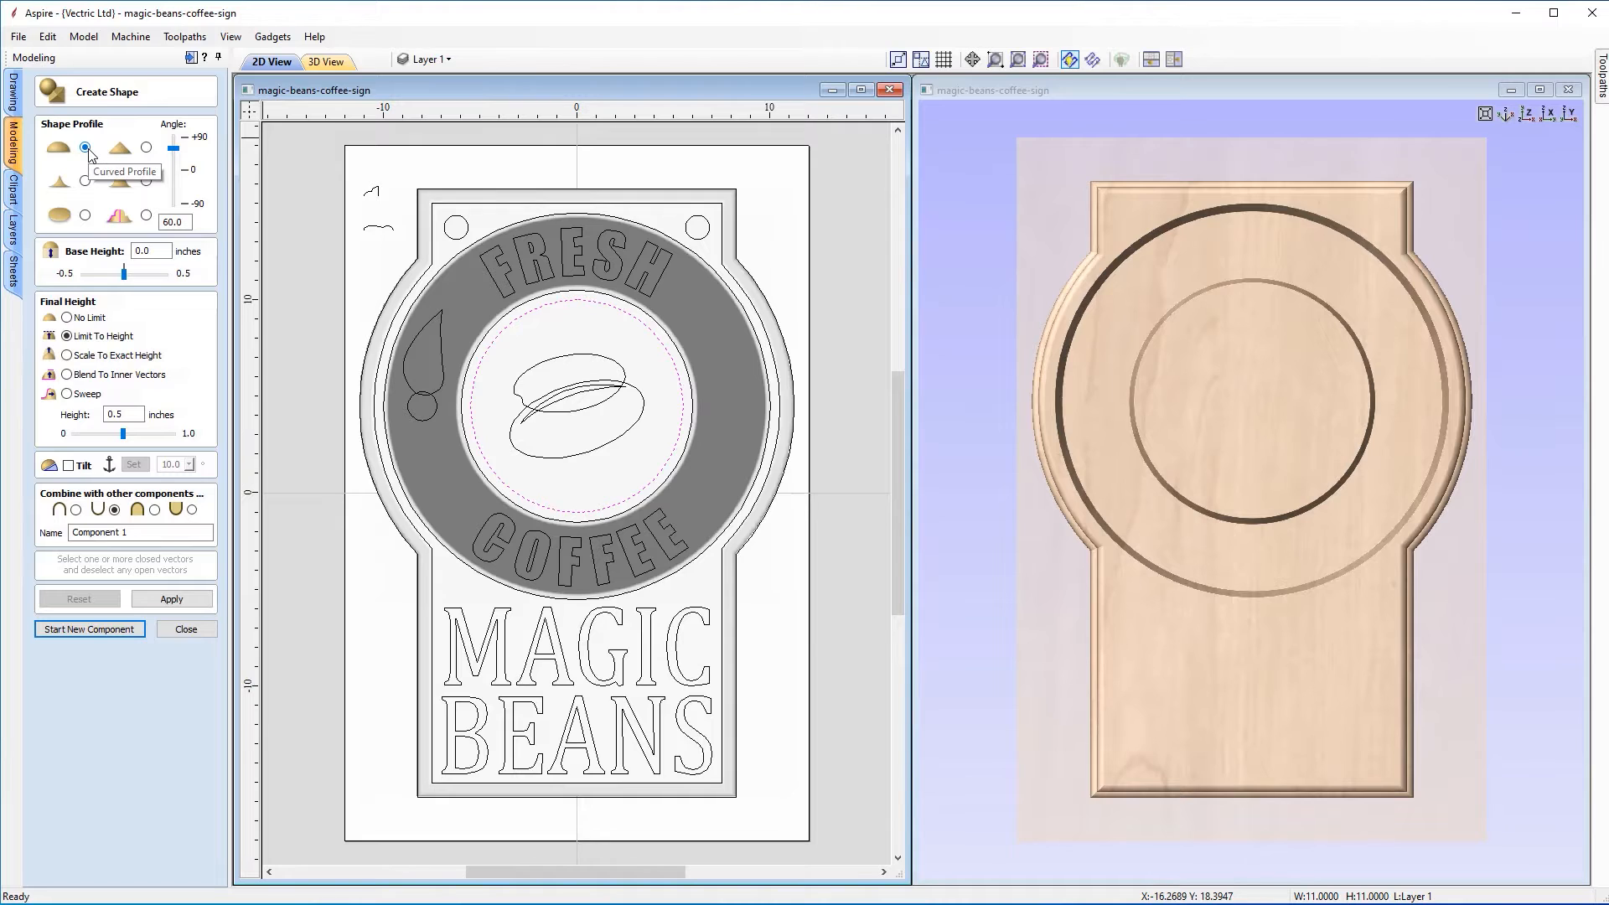
drag(185, 223, 146, 215)
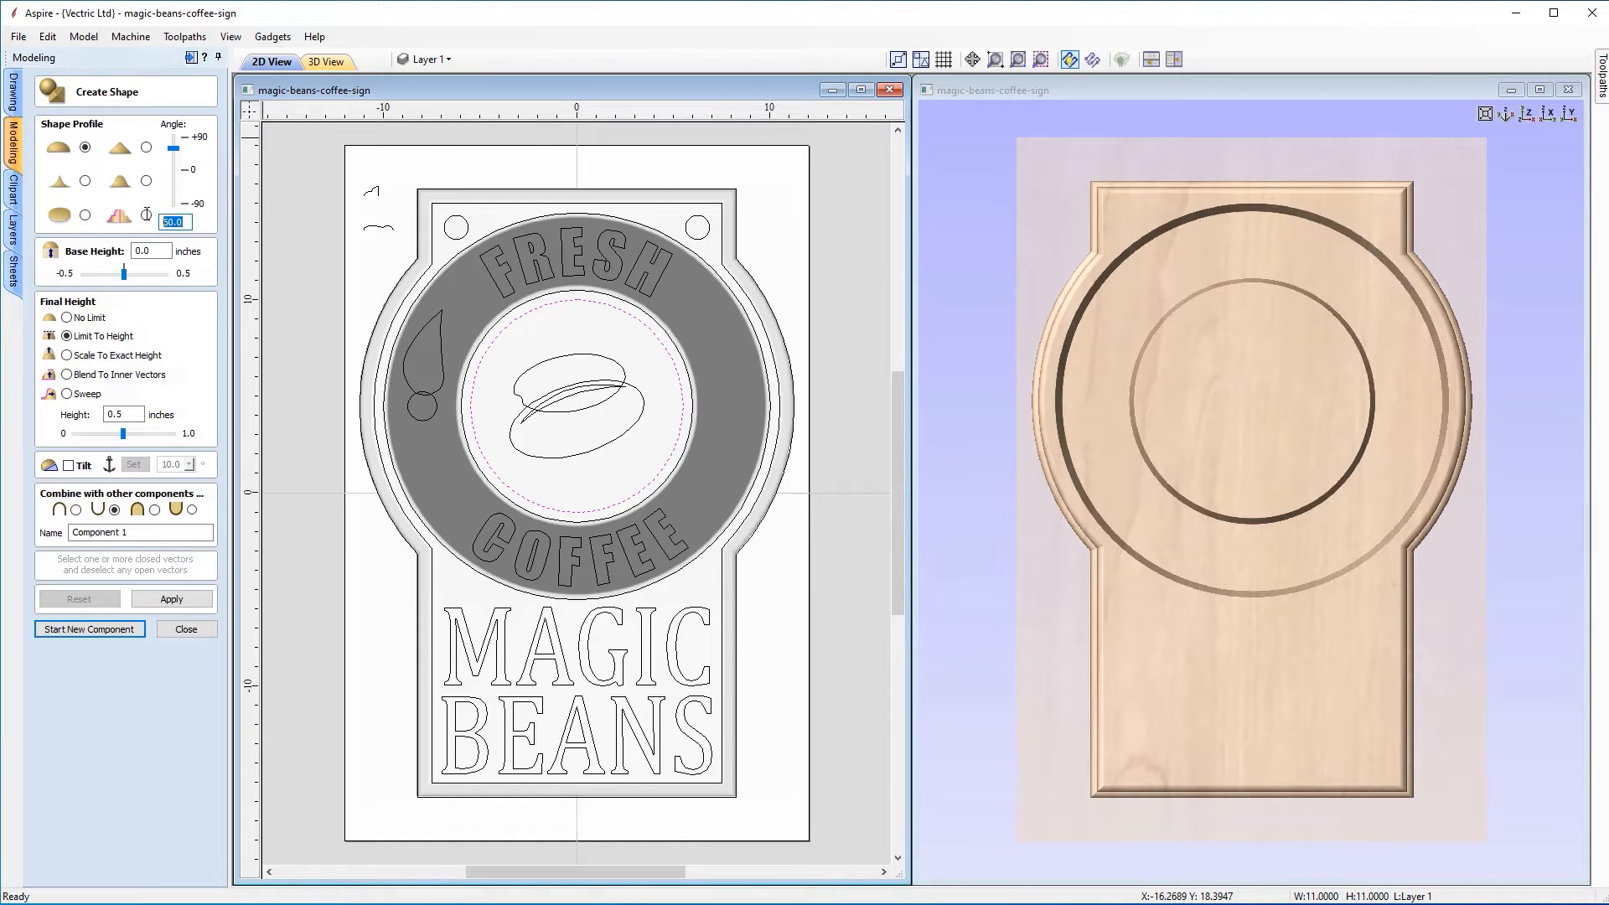
text(45)
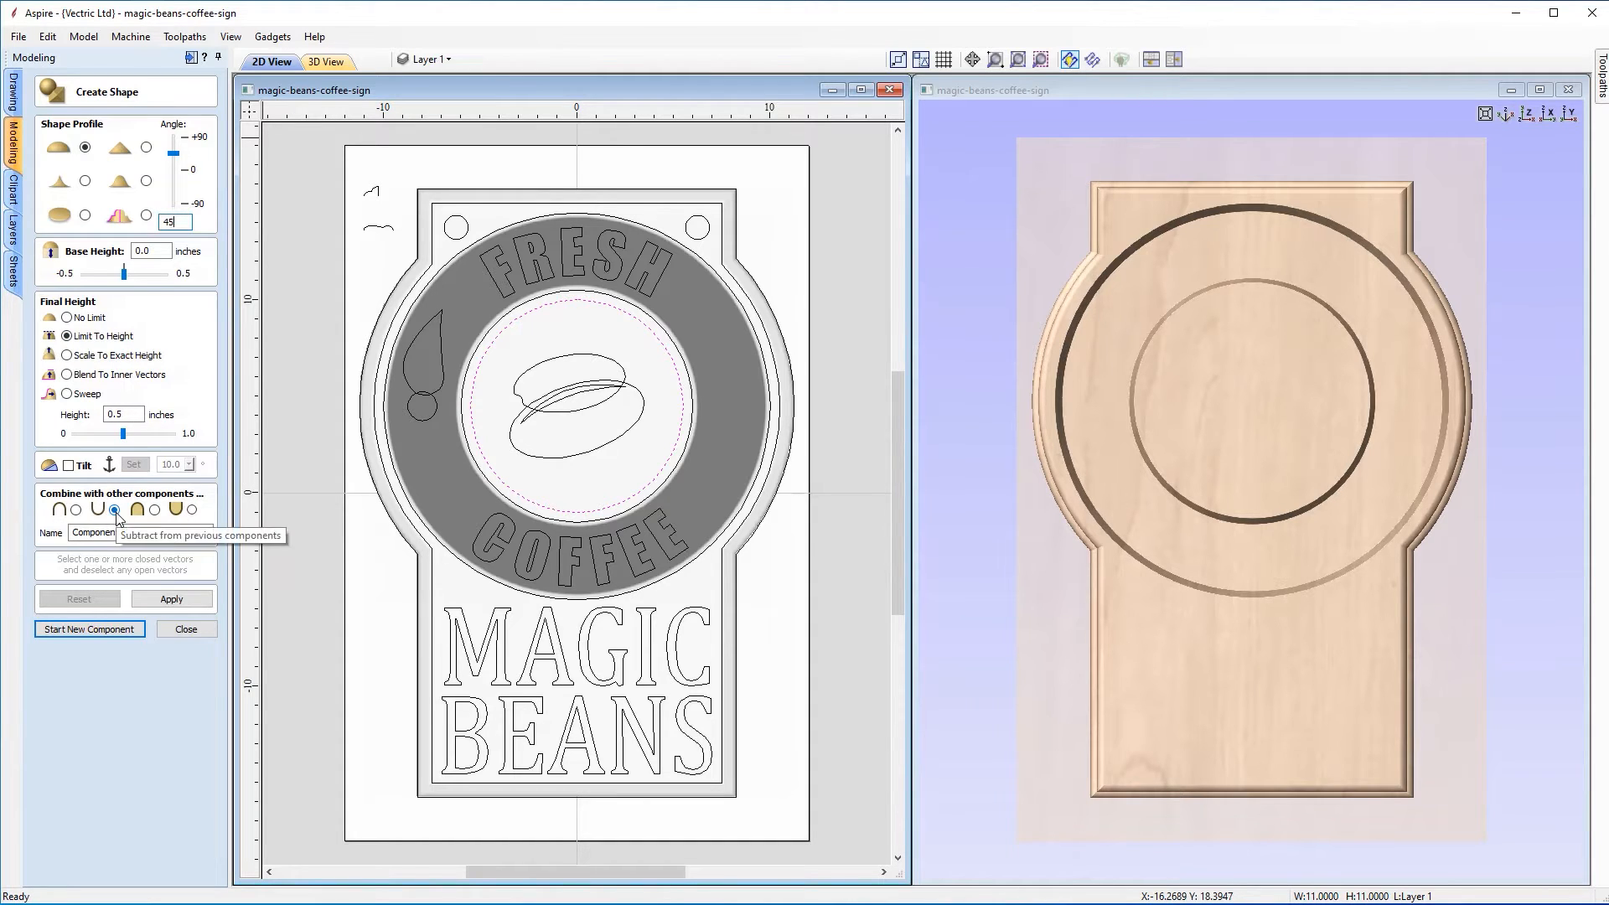
double_click(91, 533)
text(Dish)
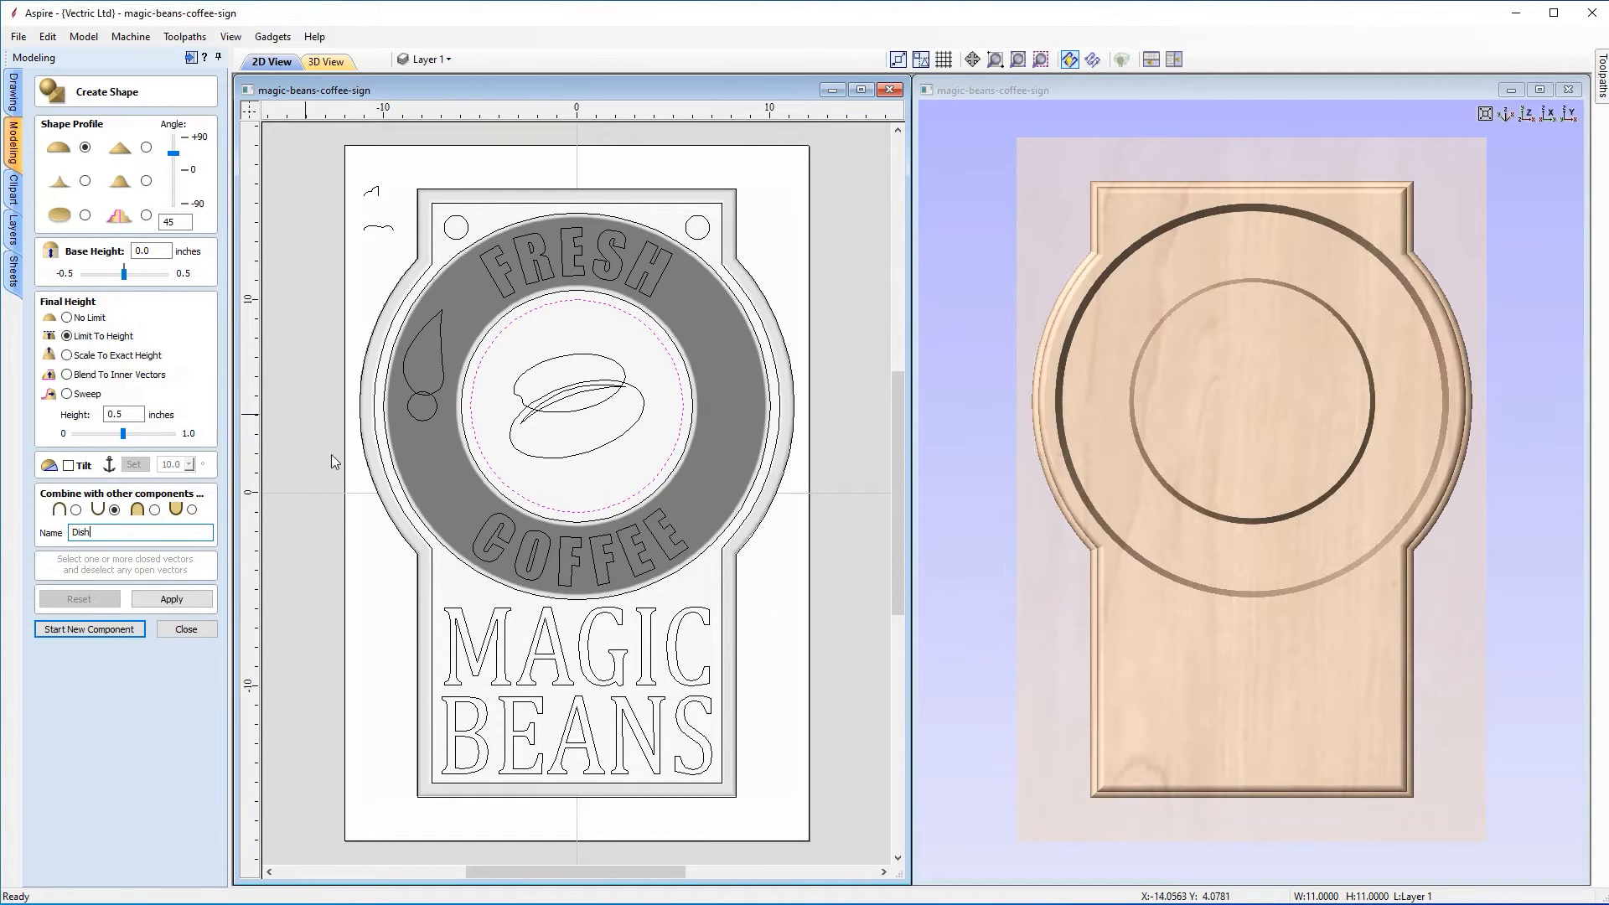
click(176, 600)
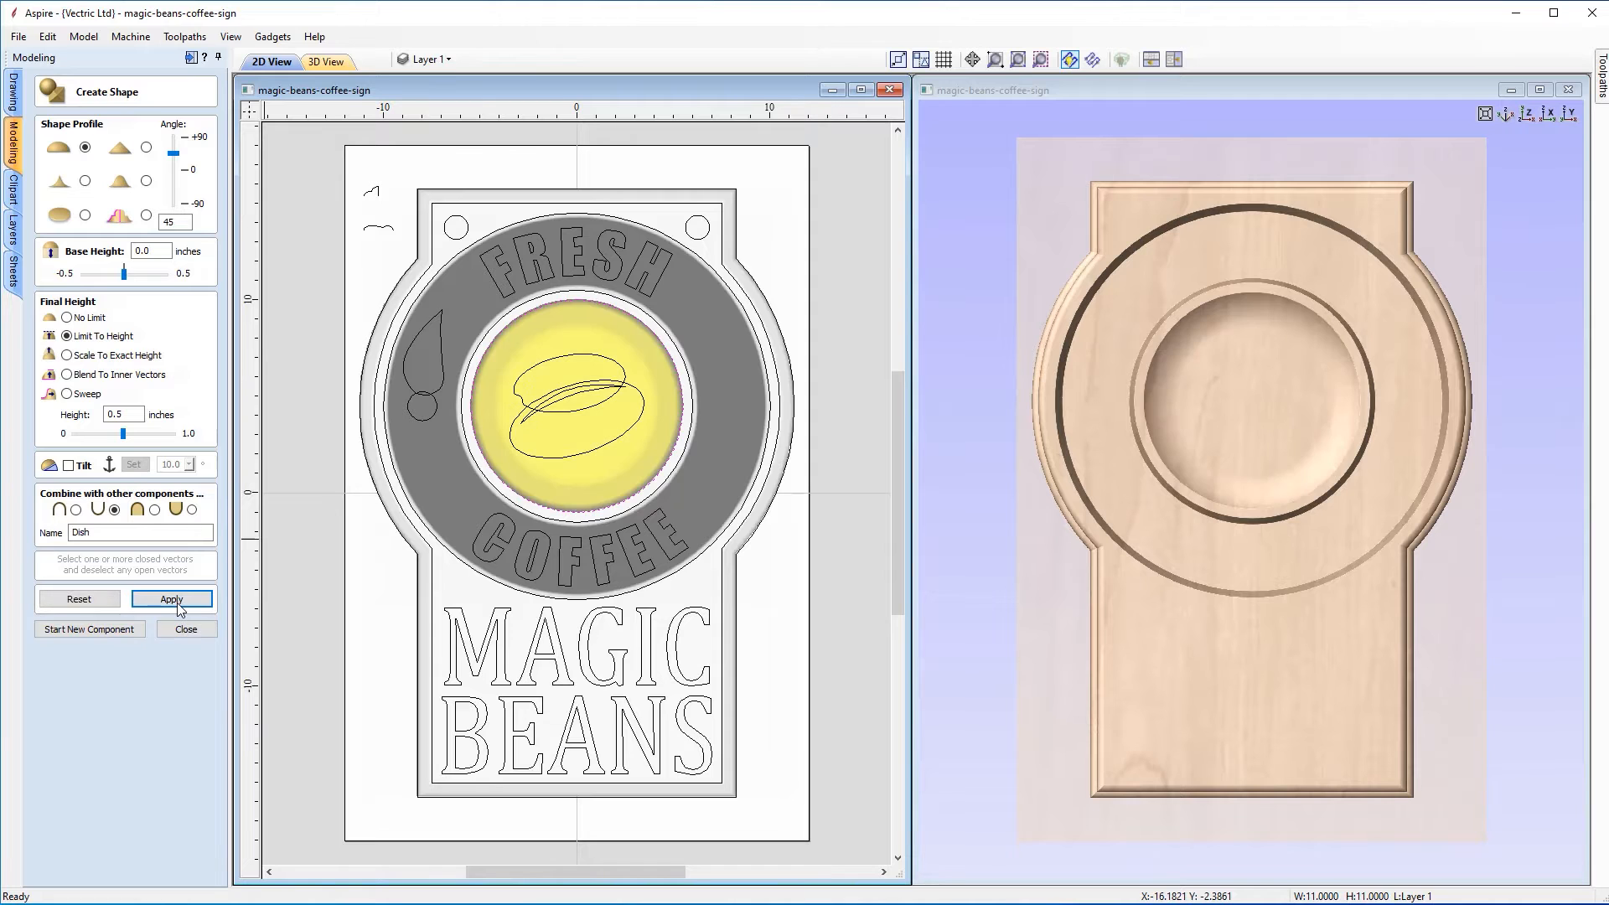
drag(1319, 668, 1489, 273)
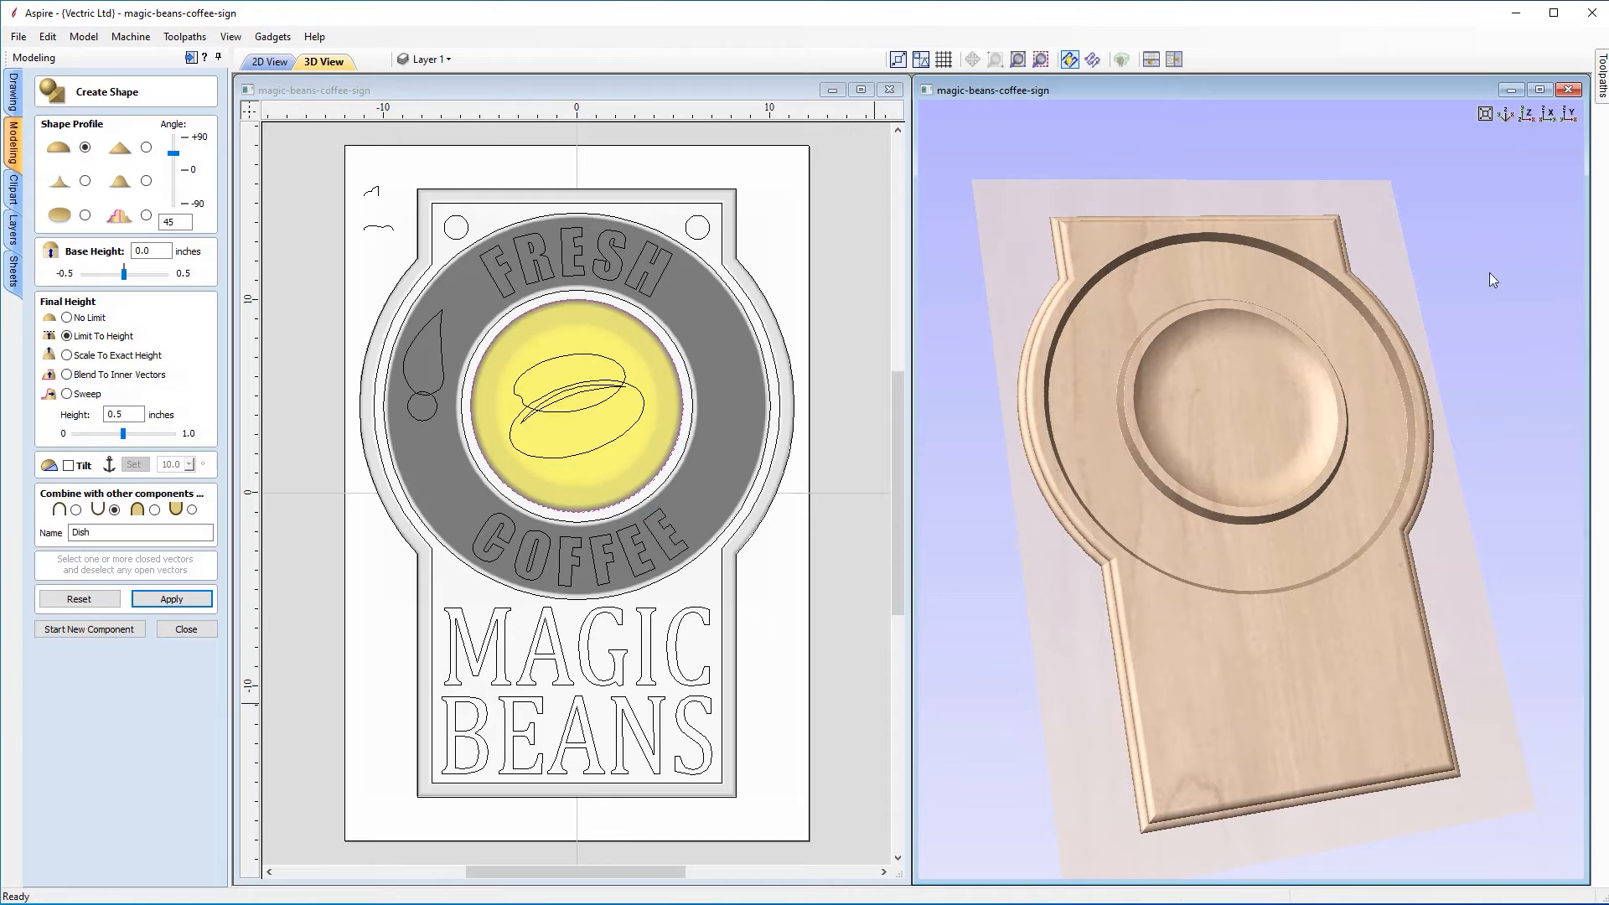
click(1524, 115)
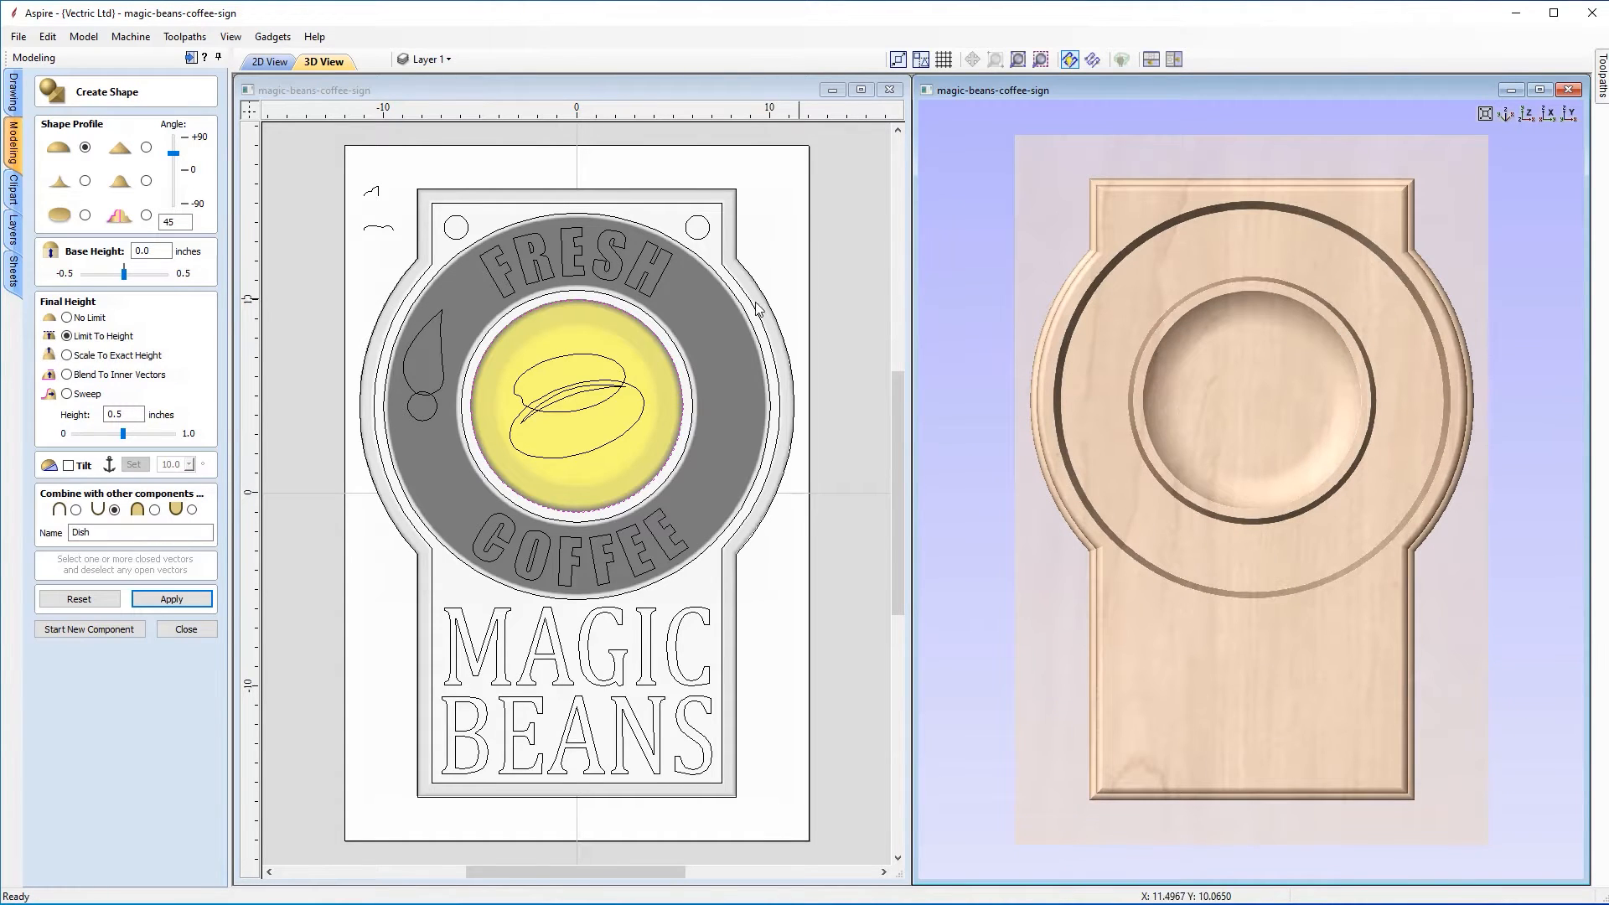
click(184, 630)
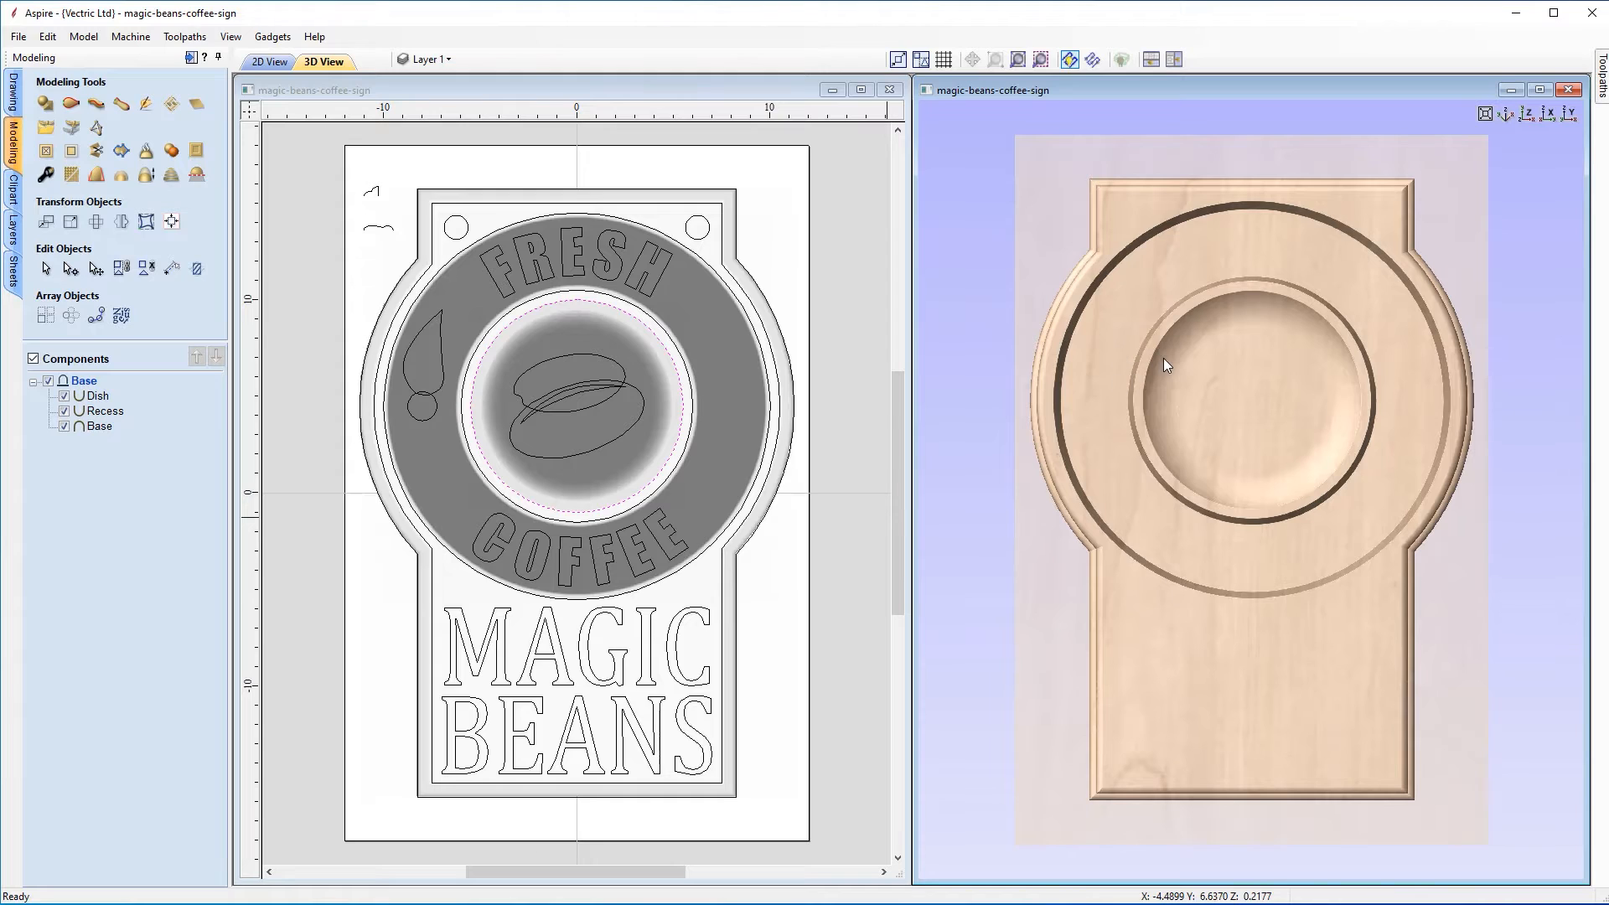
Step: Collapse the Base level in the component tree, insert a new level, and rename it Texture
click(32, 384)
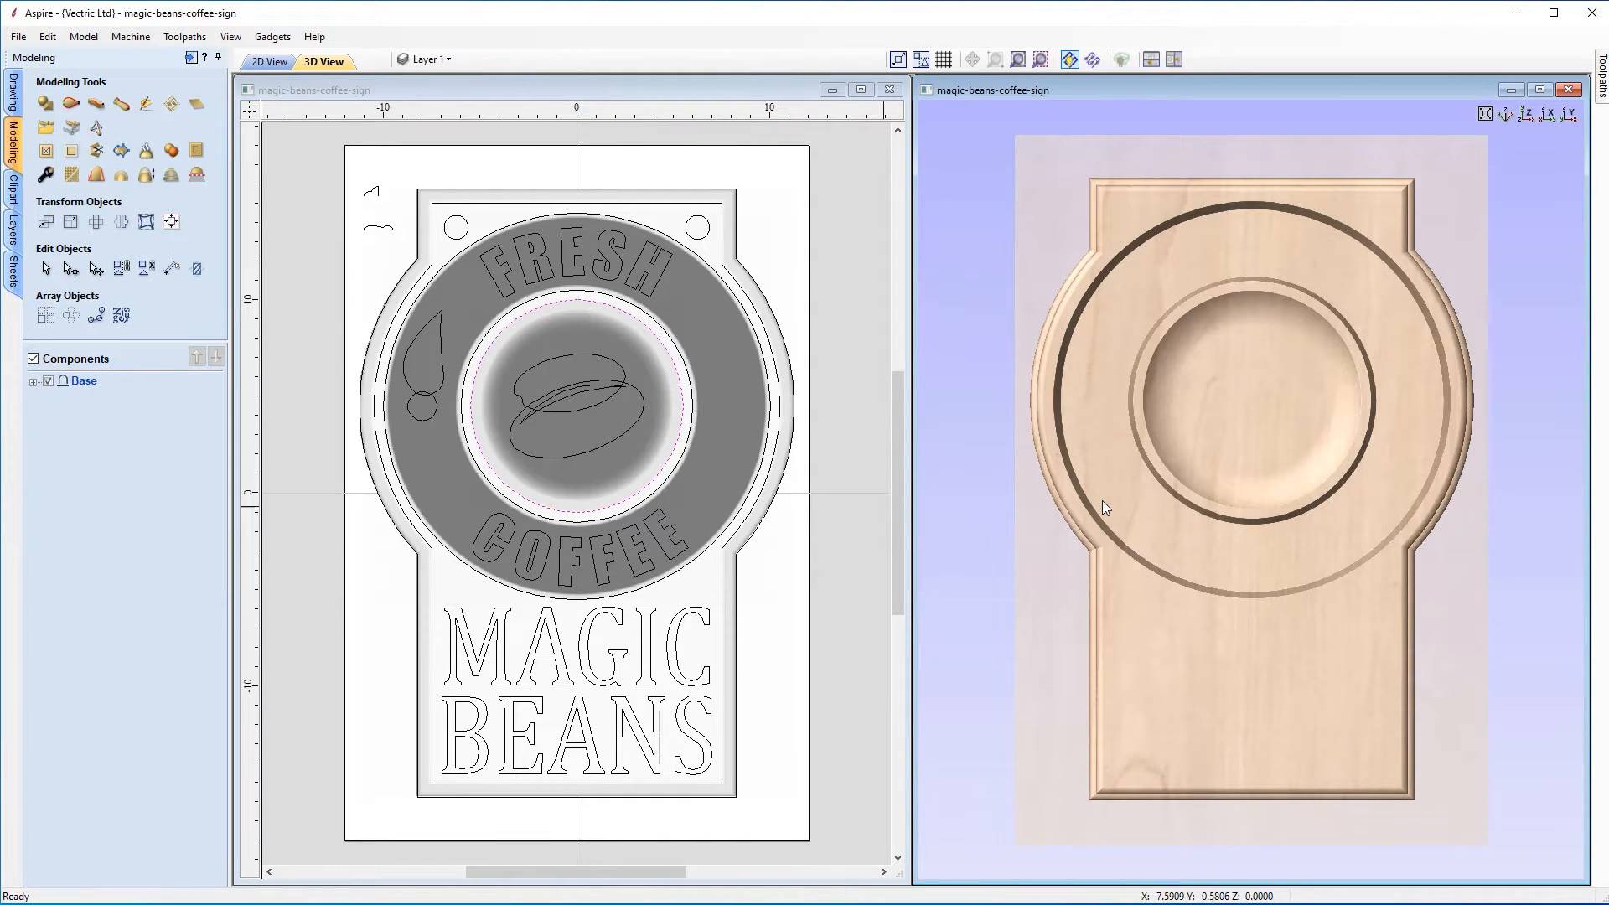
right_click(80, 381)
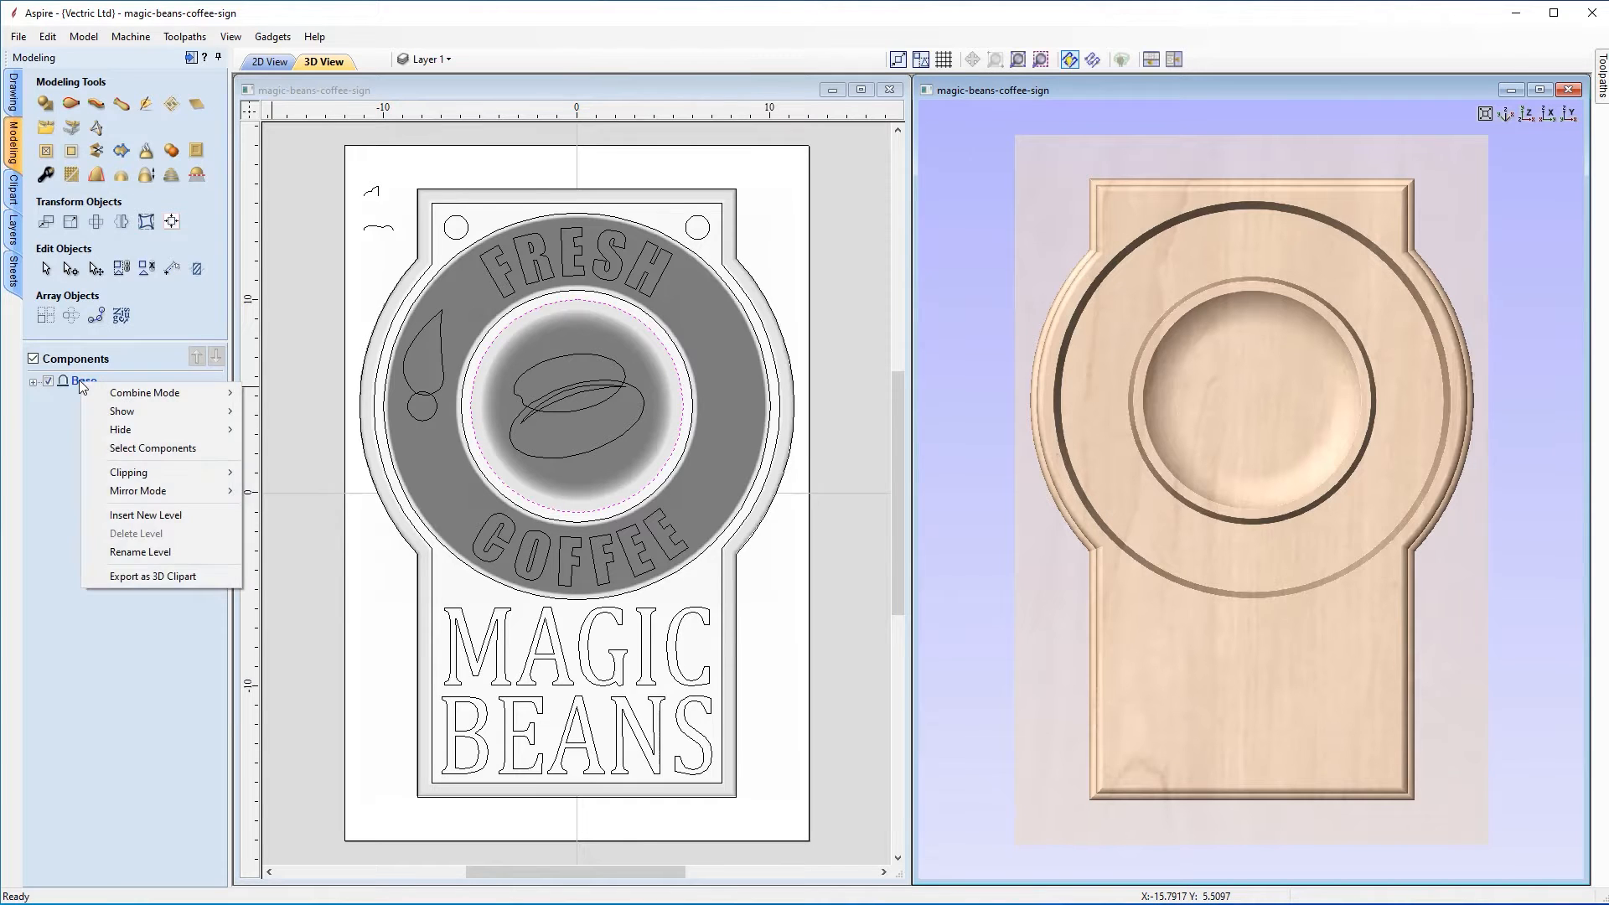
click(148, 515)
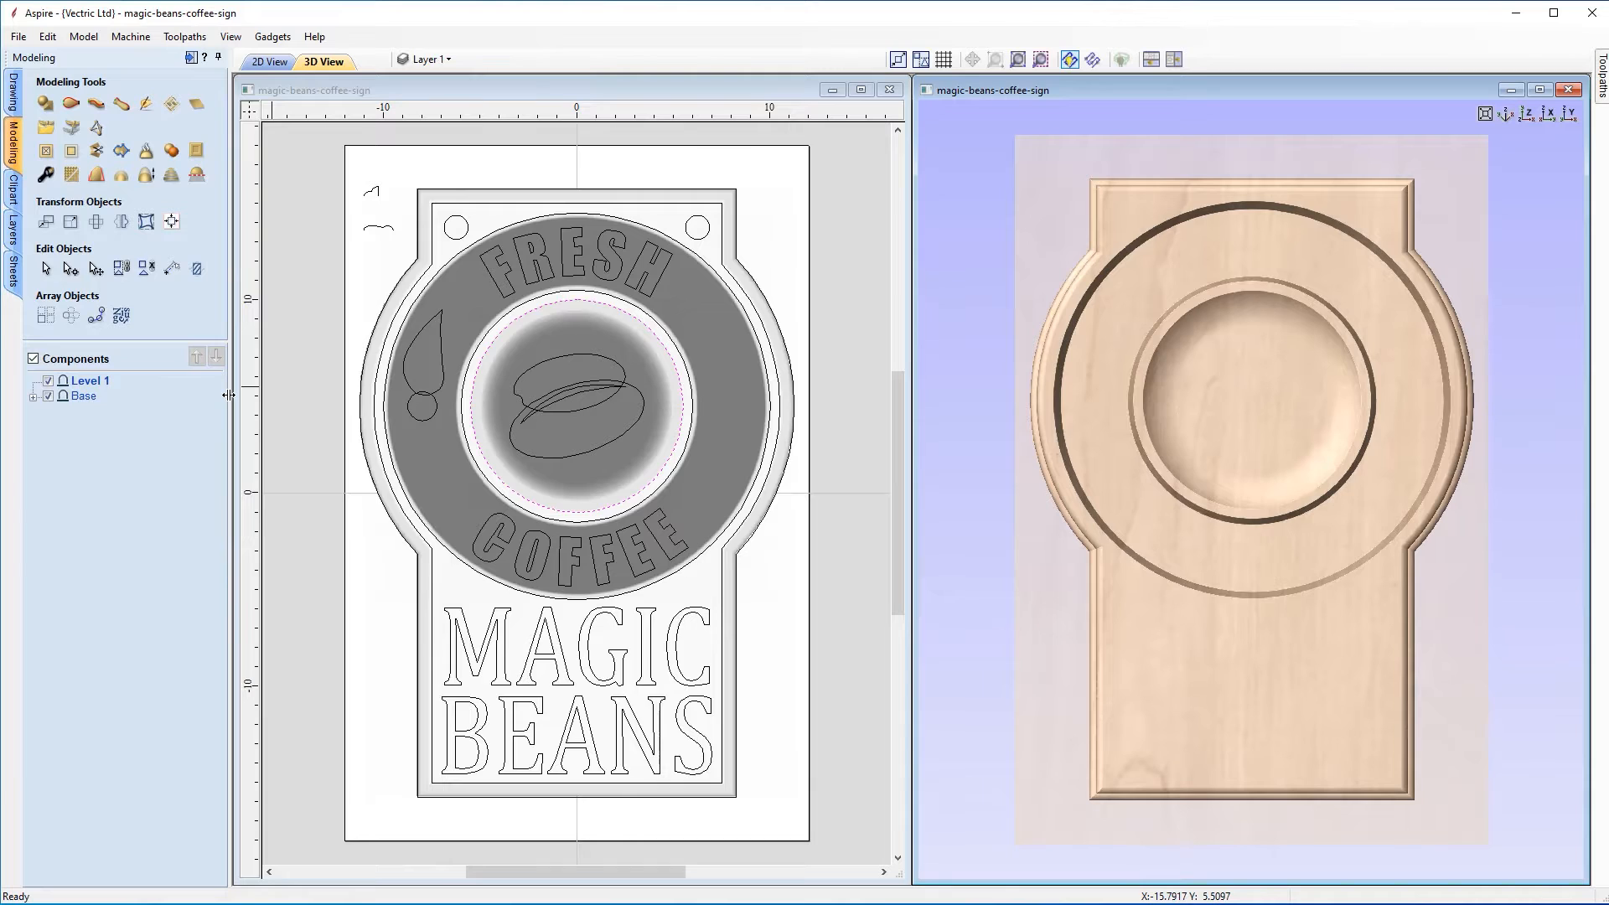
right_click(88, 382)
click(156, 553)
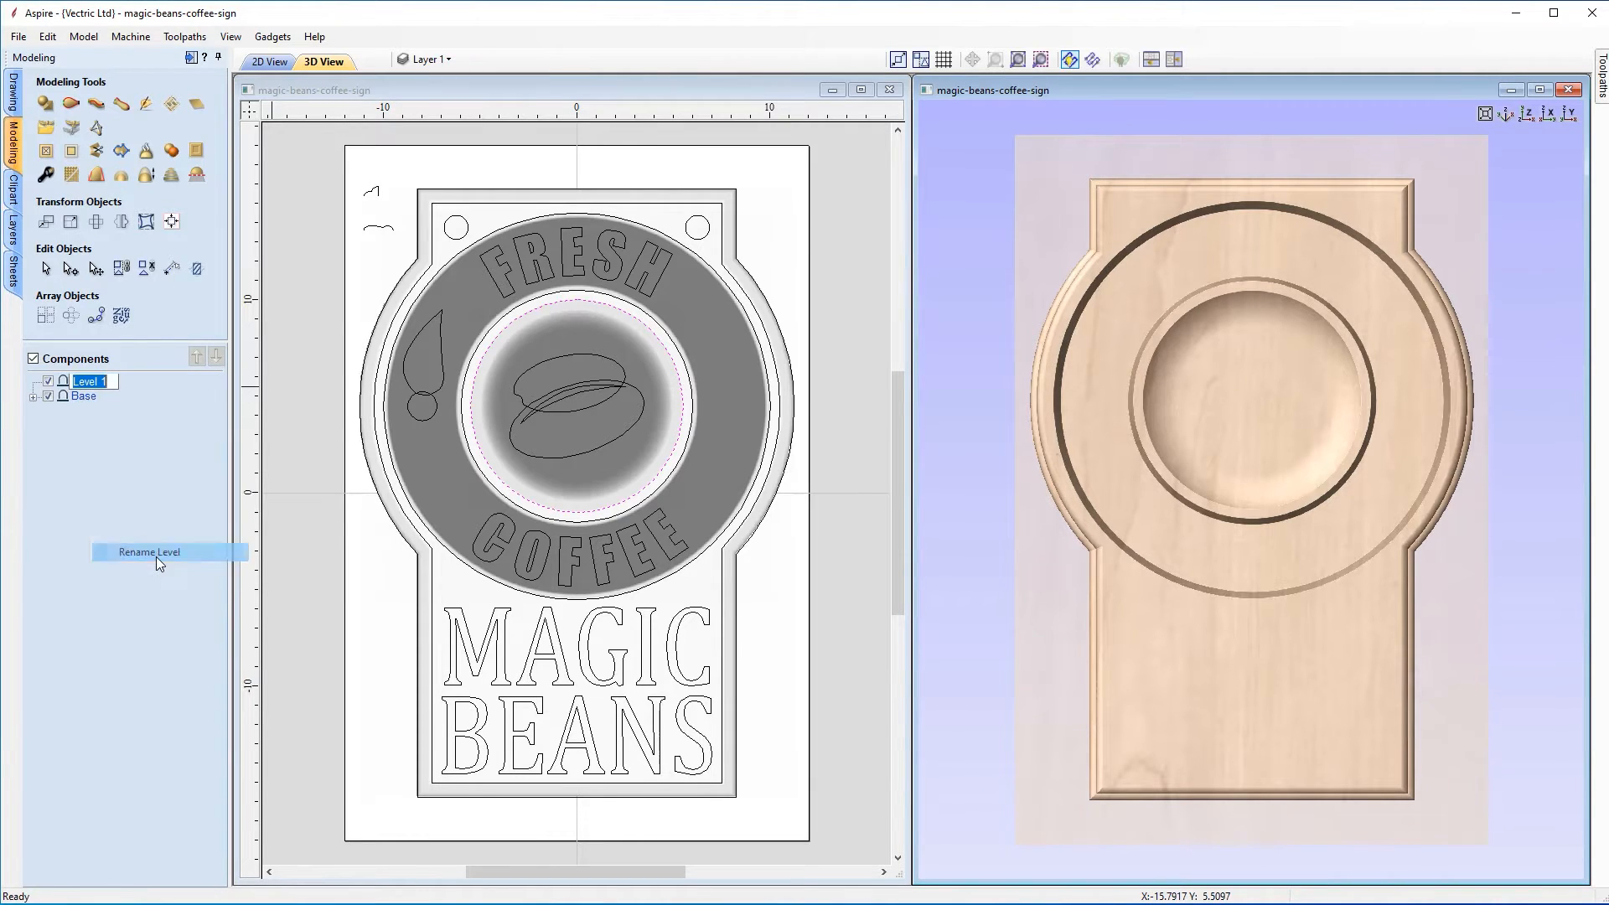
text(Texture)
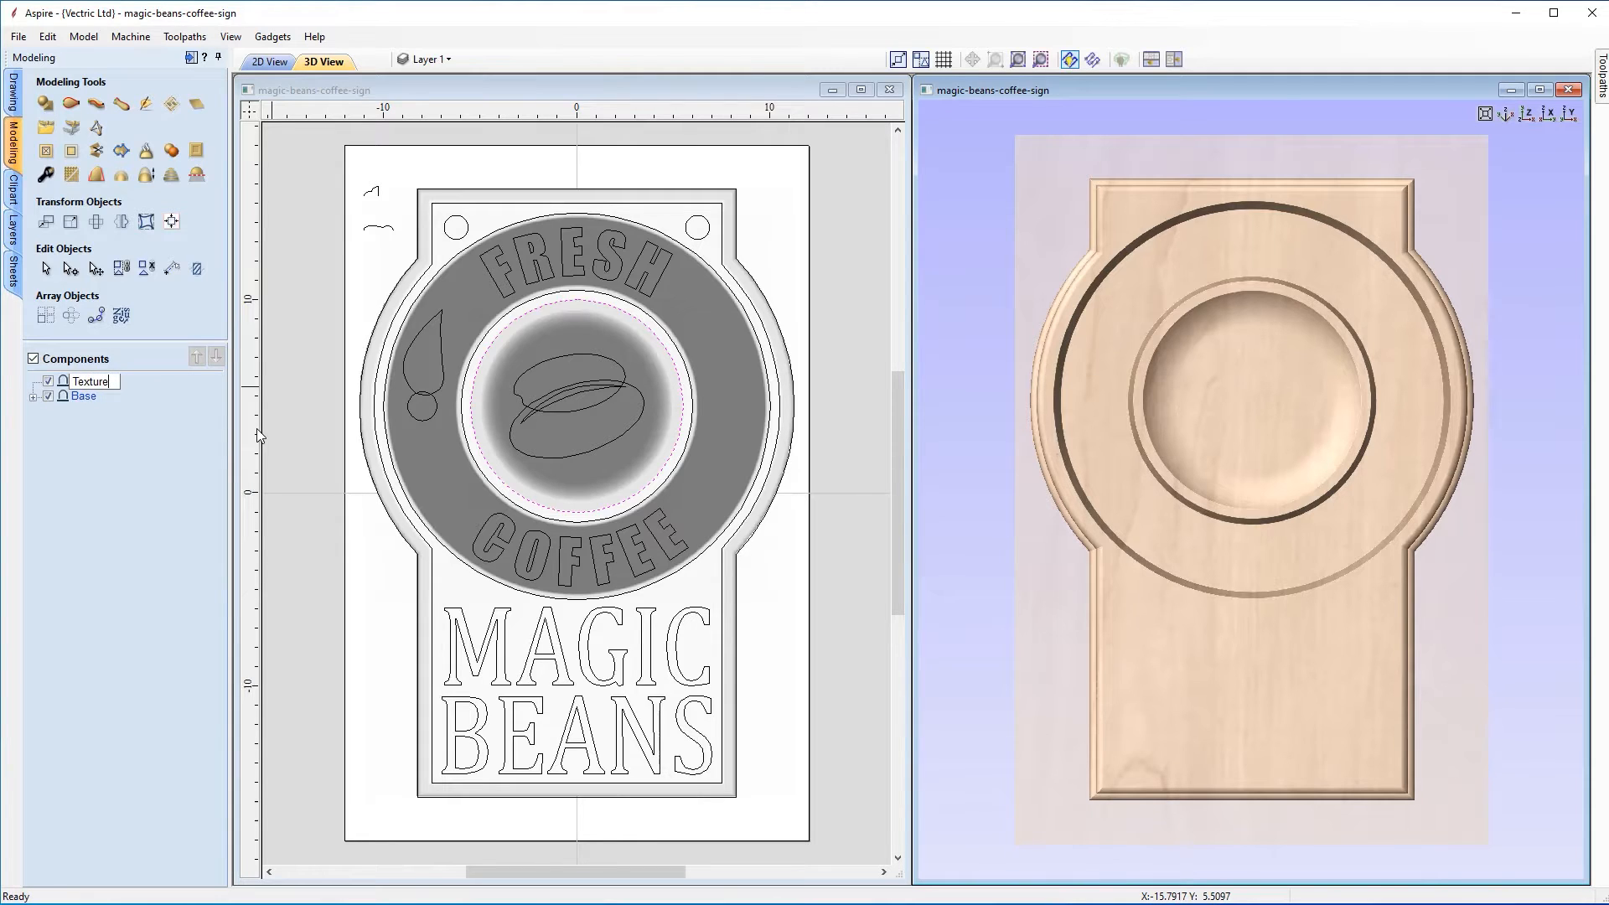
key(Return)
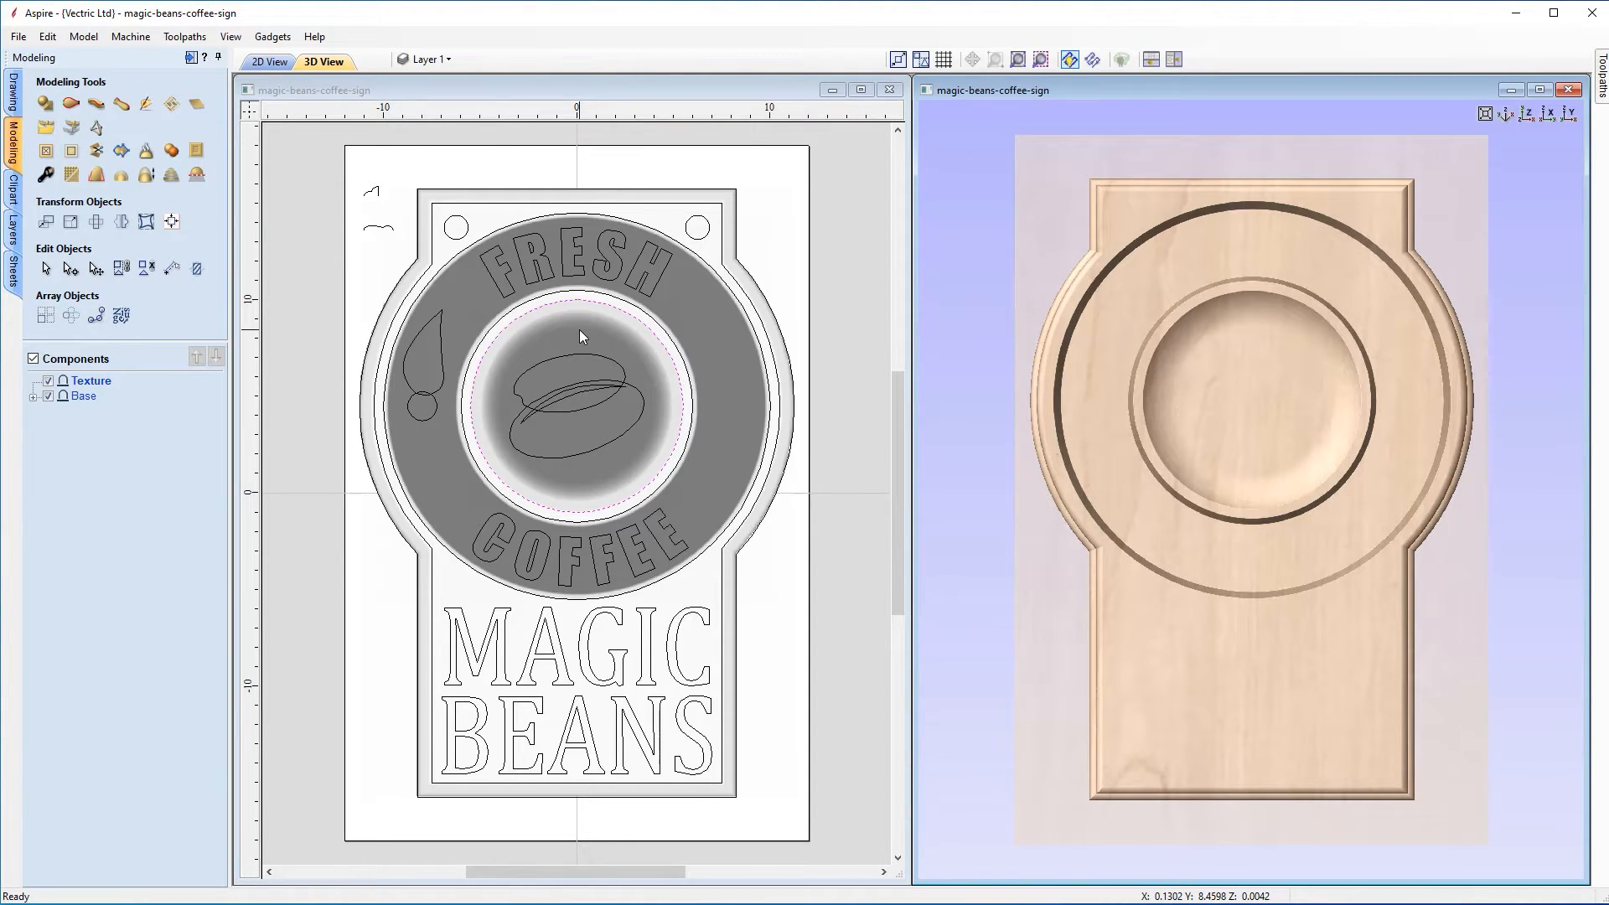
Step: Create a component from the coffee_beans bitmap on the Texture level and select it
click(71, 128)
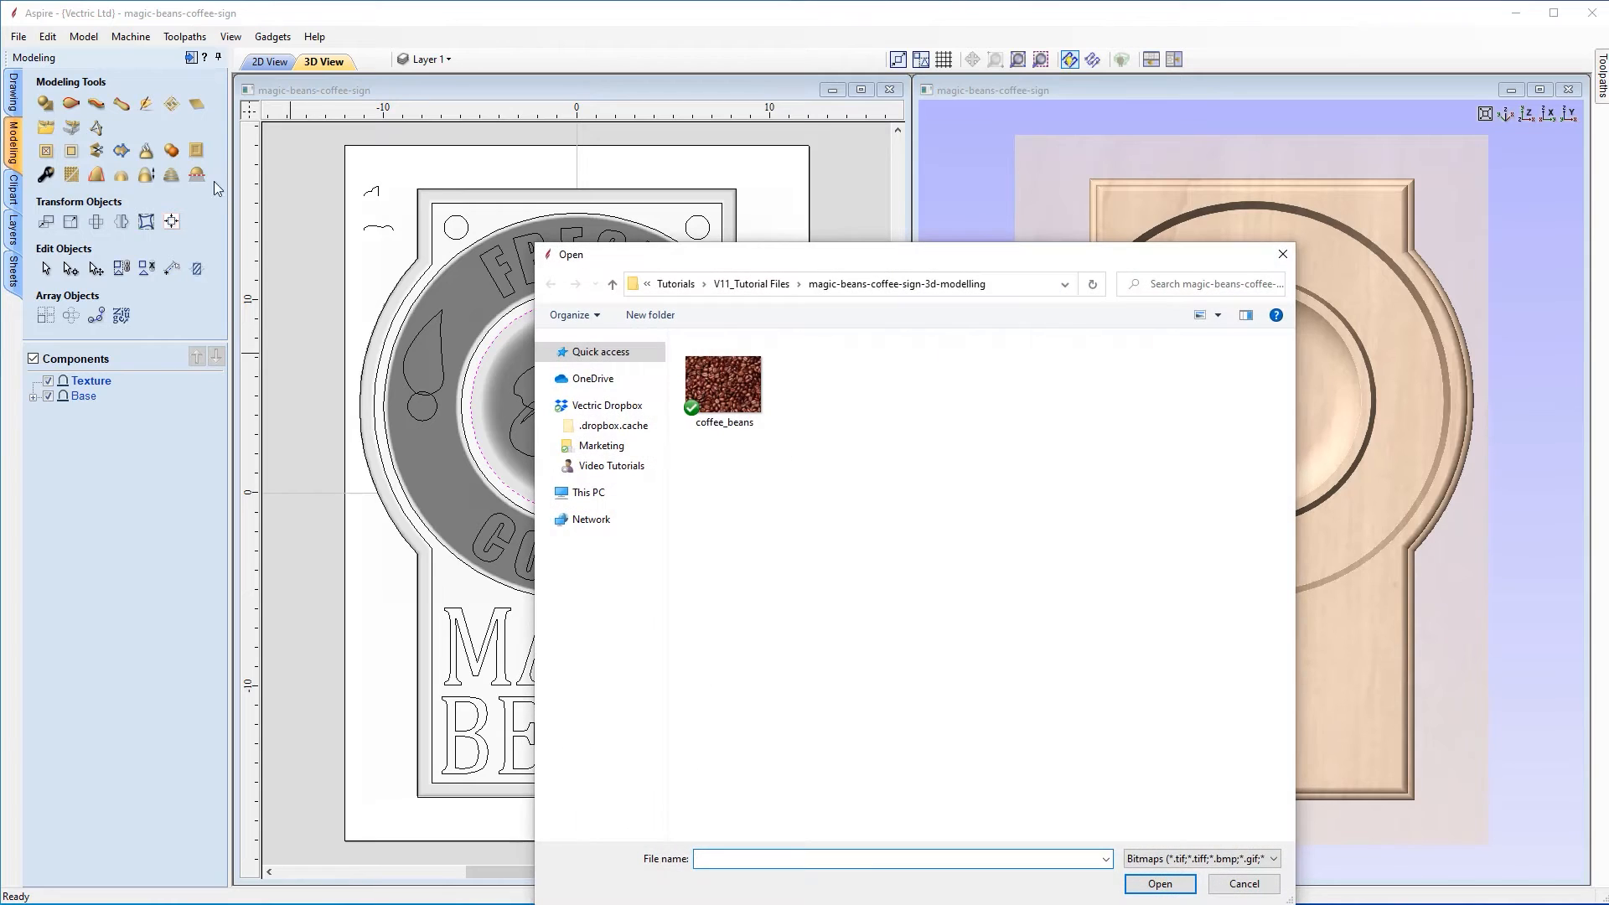
click(752, 382)
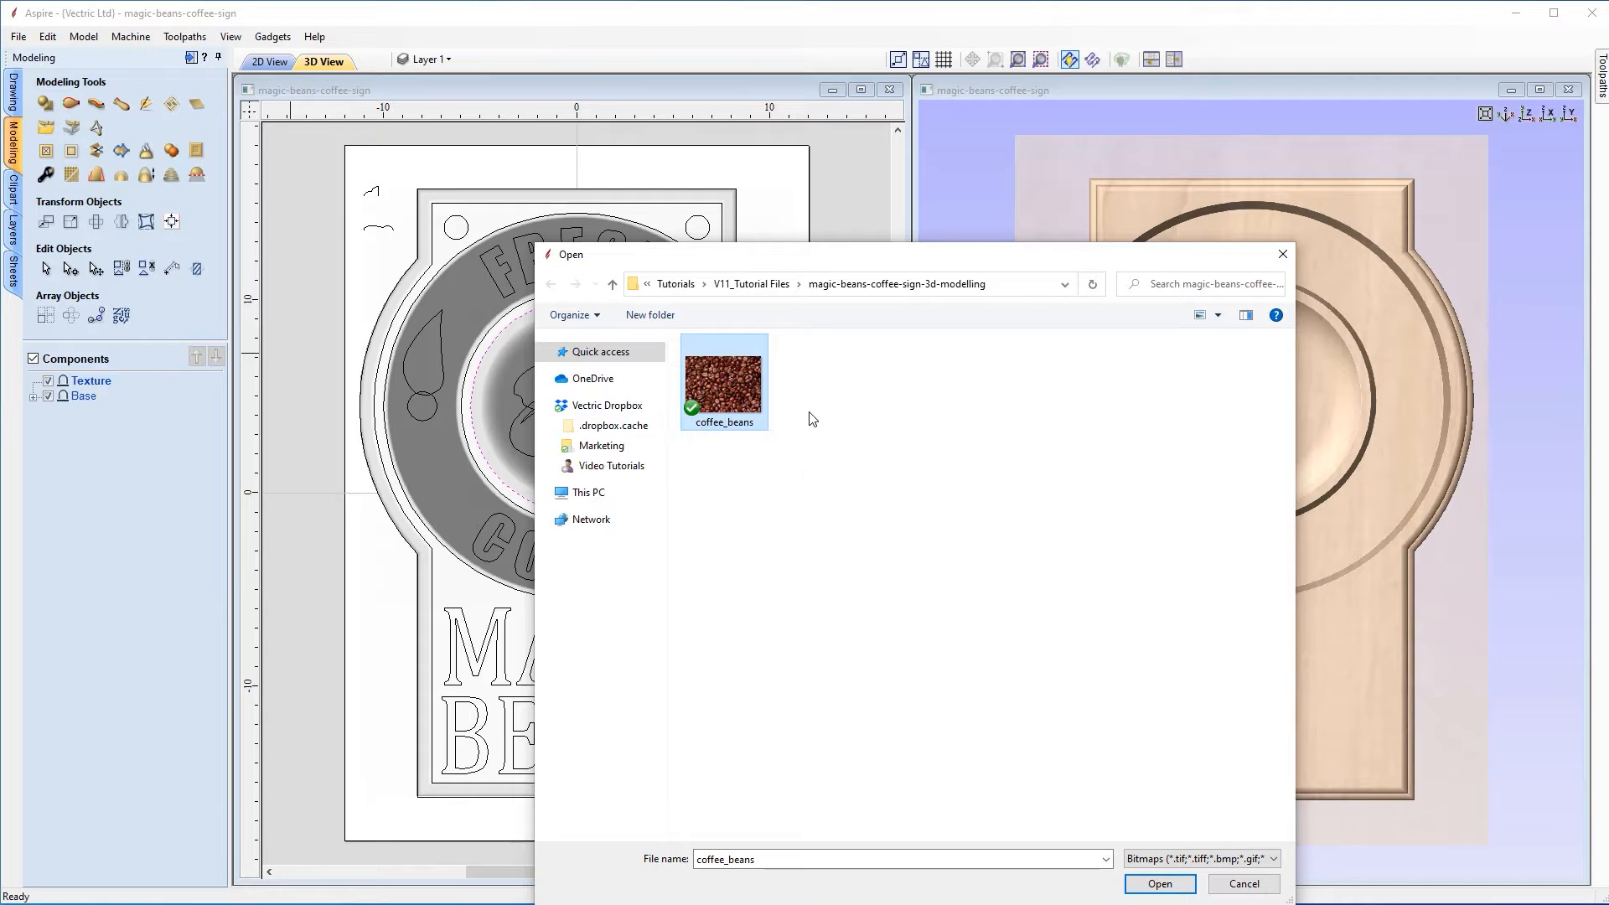
click(1164, 887)
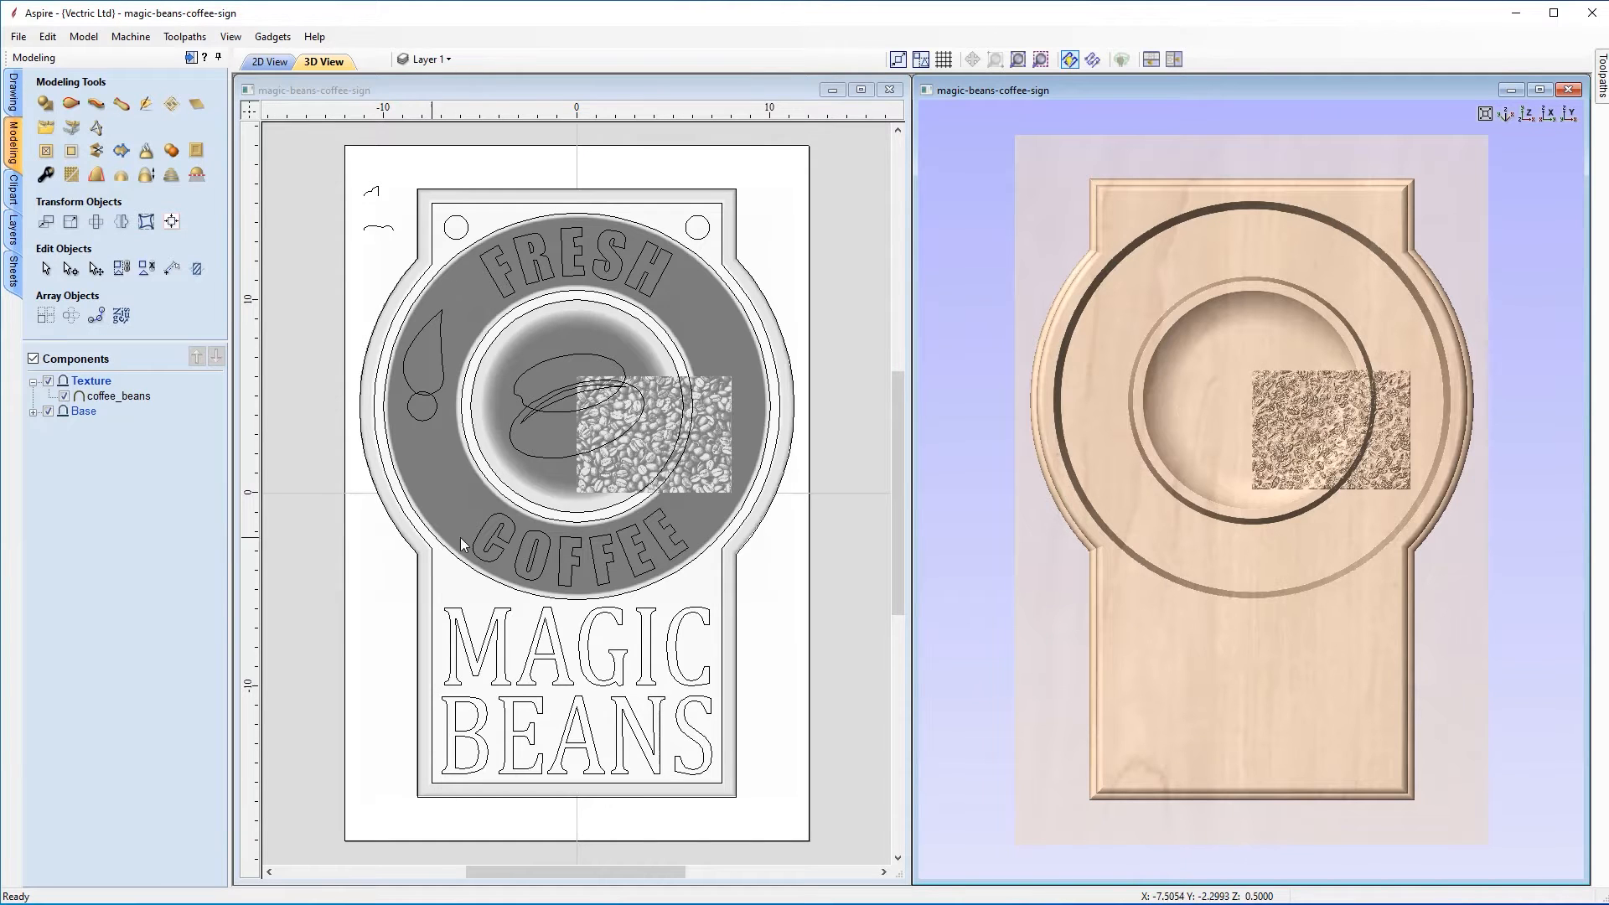
click(669, 408)
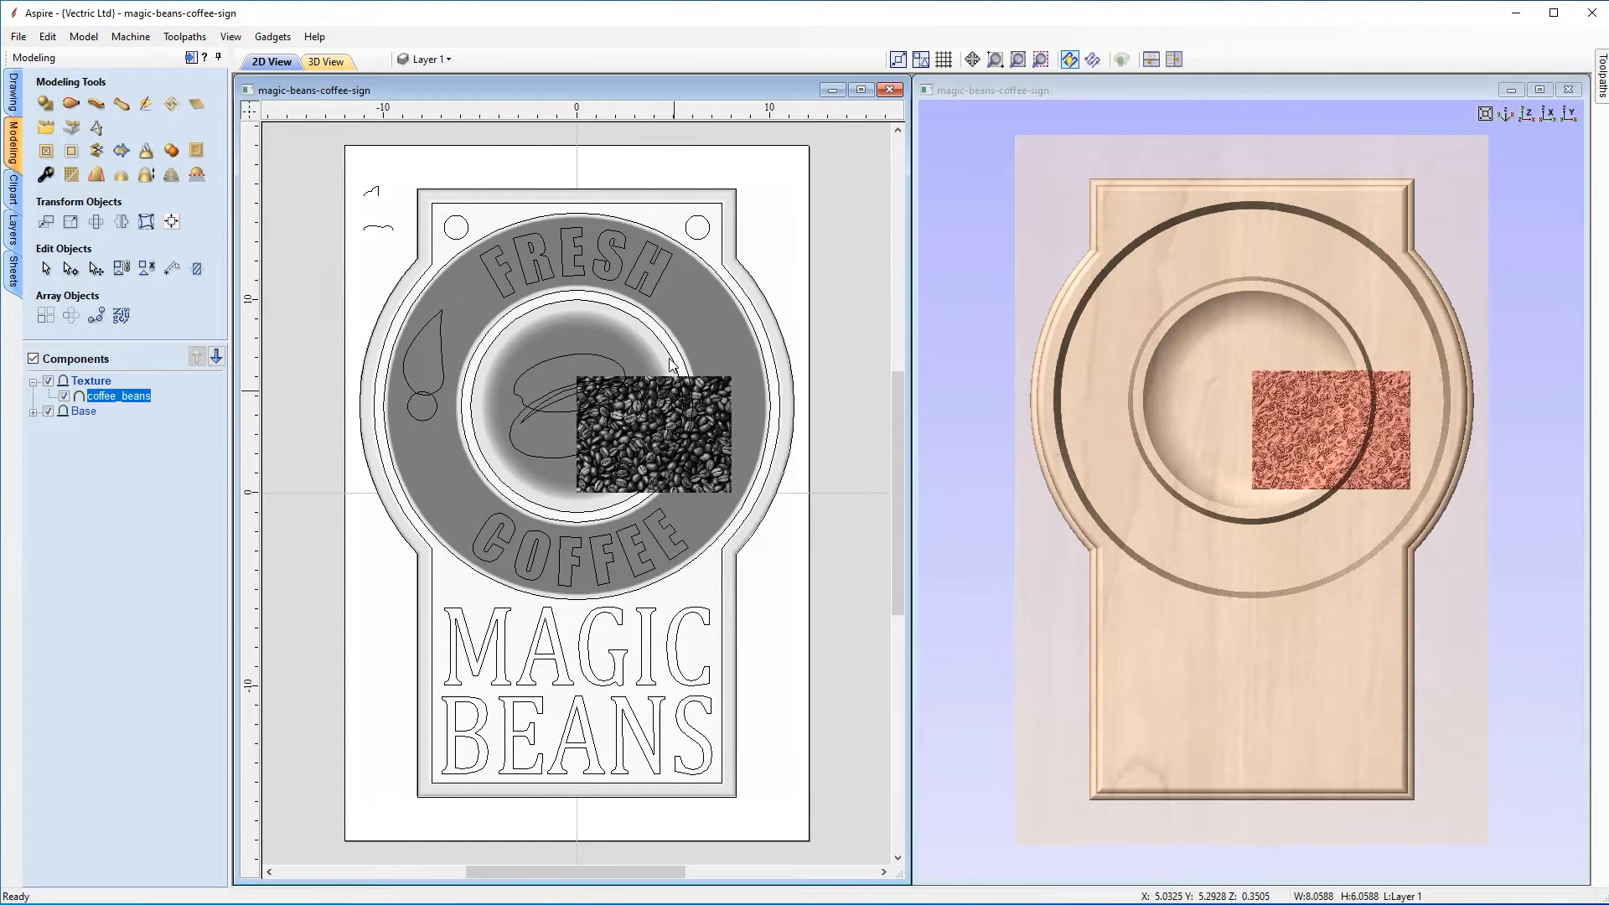
Step: Scale the coffee_beans component to a height of 21 inches with its width and height linked
click(589, 215)
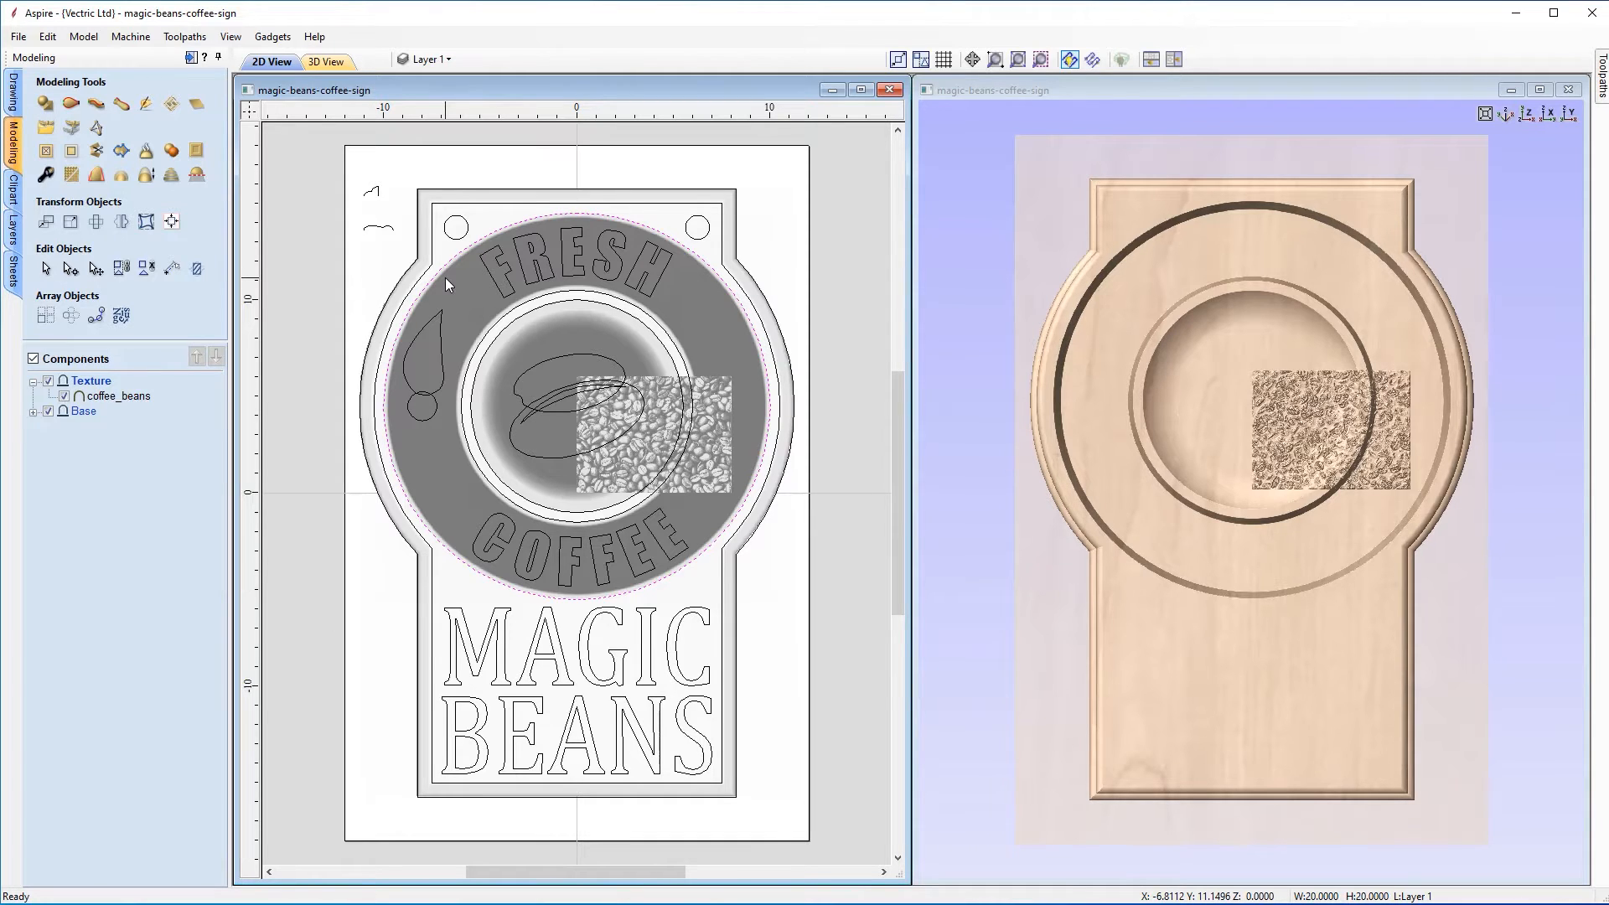
click(655, 422)
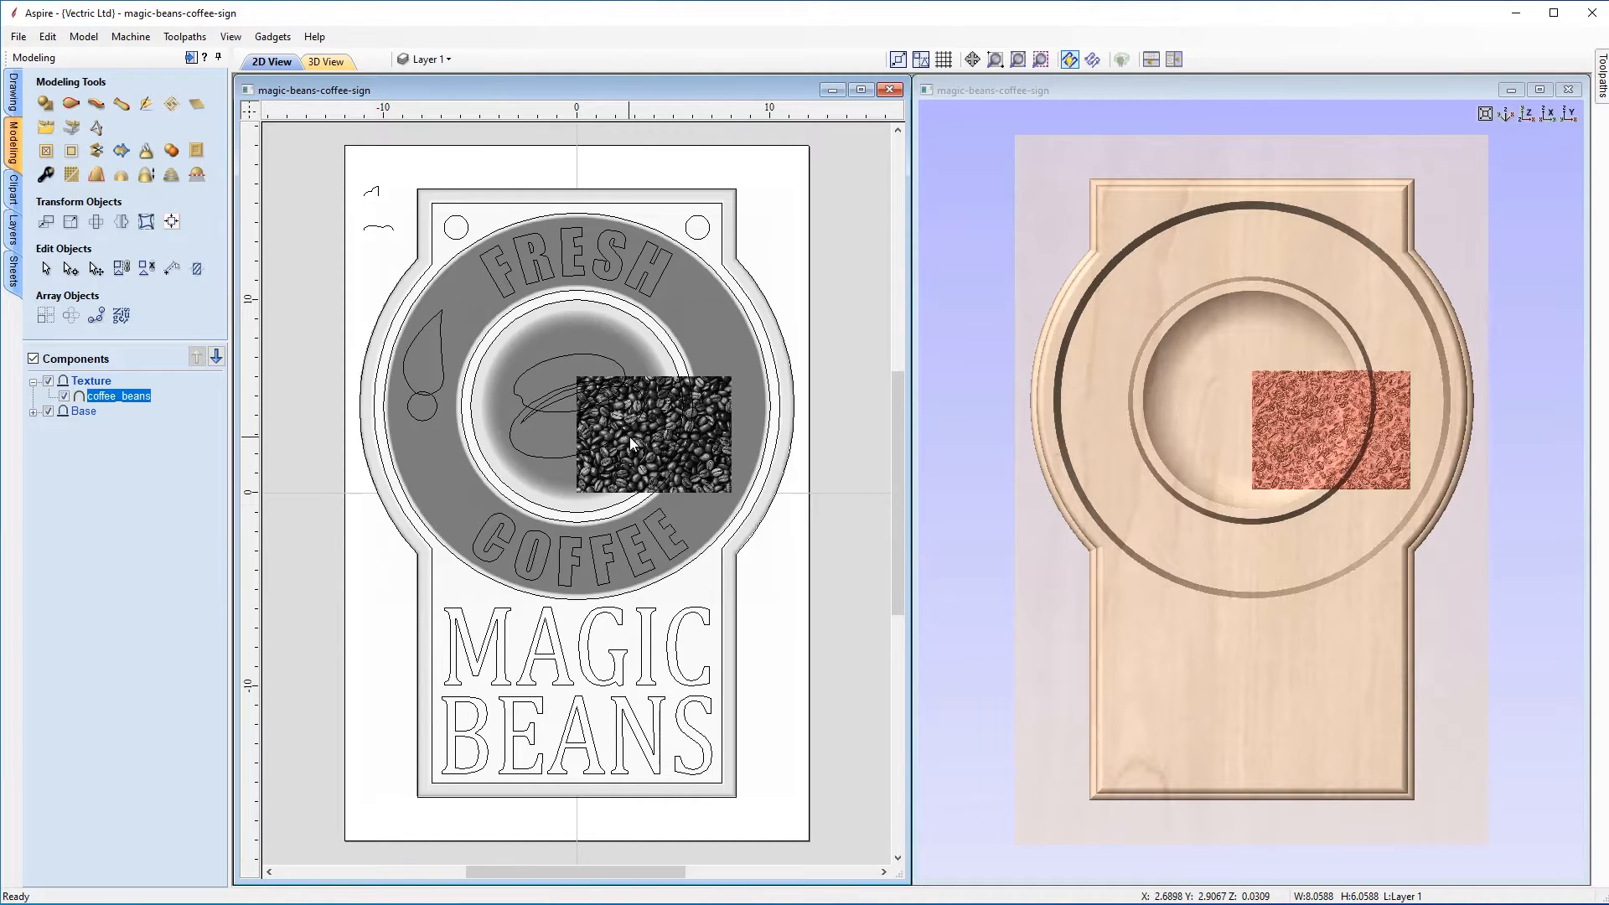
click(71, 223)
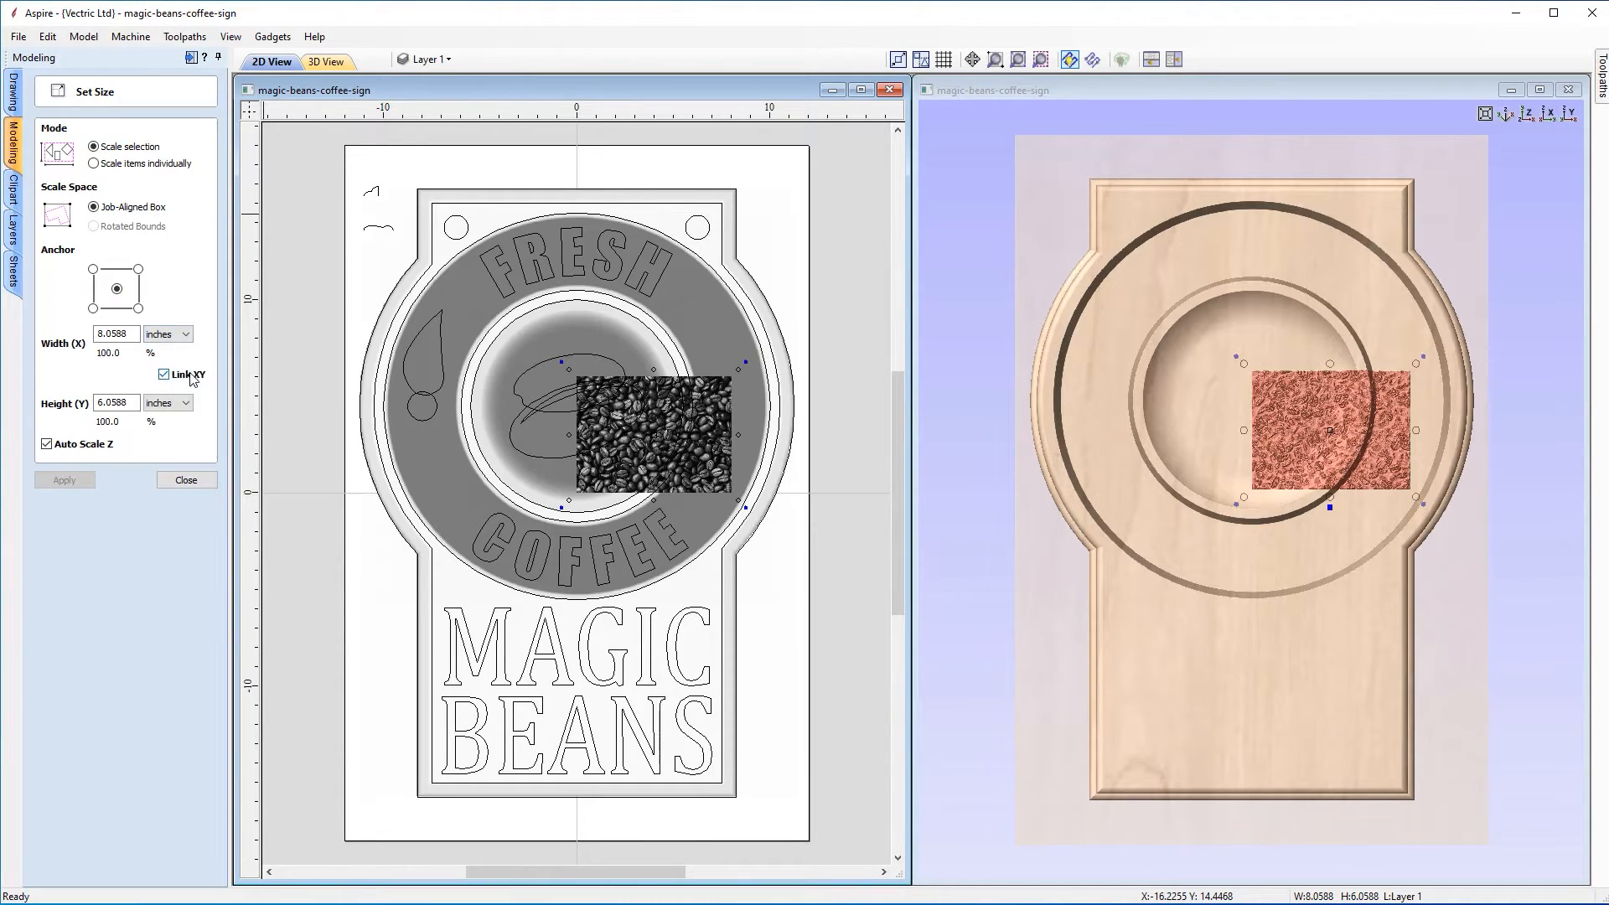
drag(129, 403, 91, 397)
text(21)
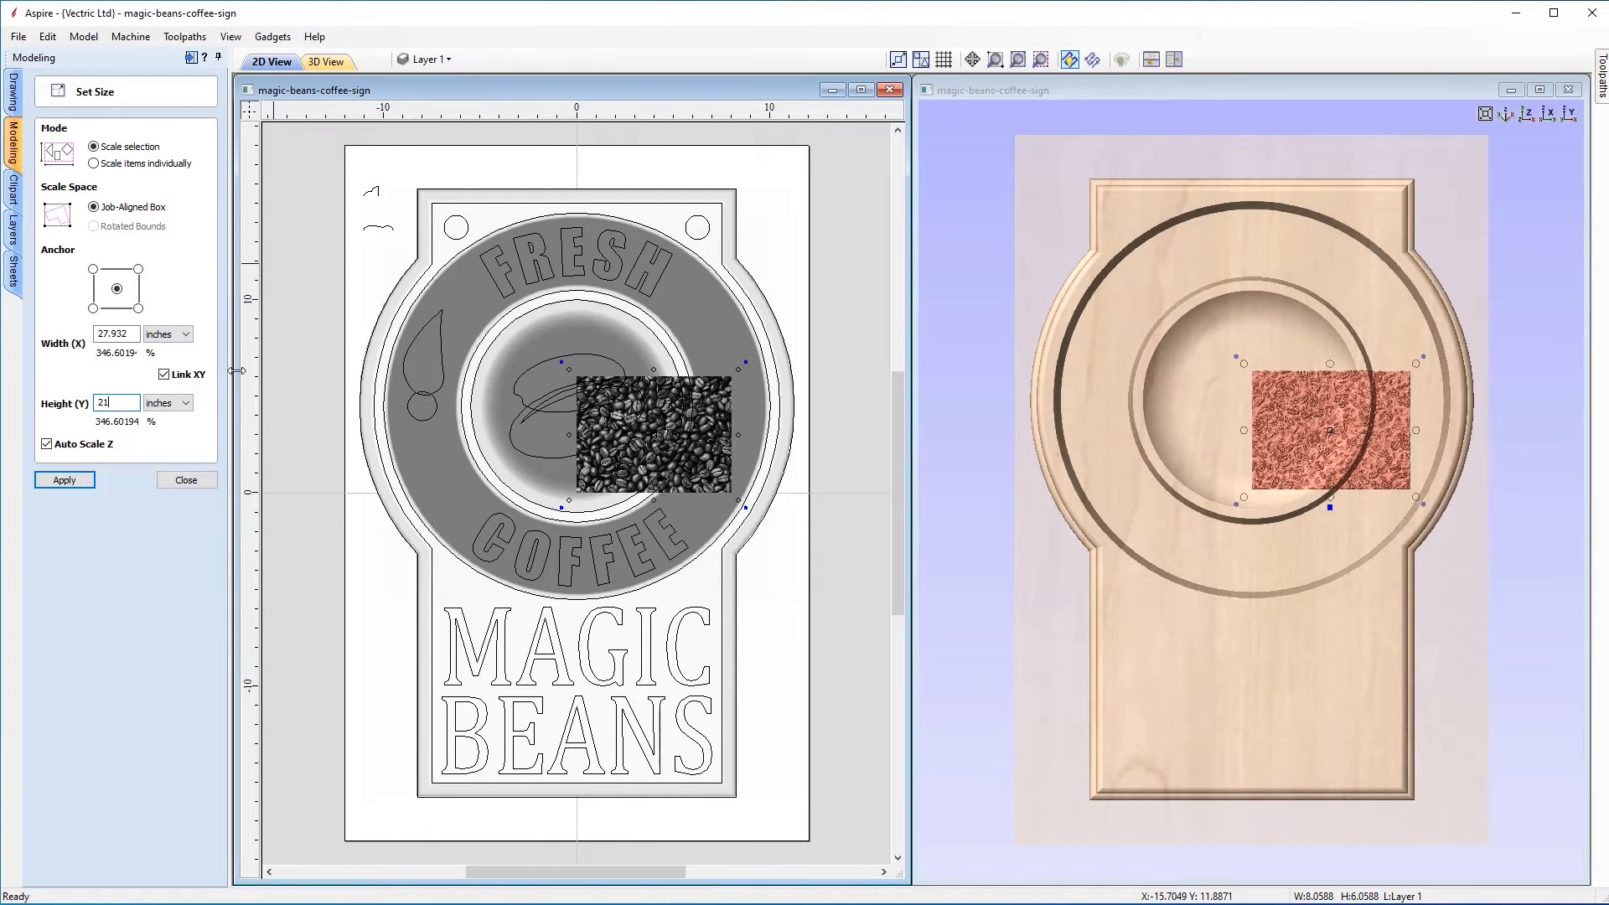
click(74, 481)
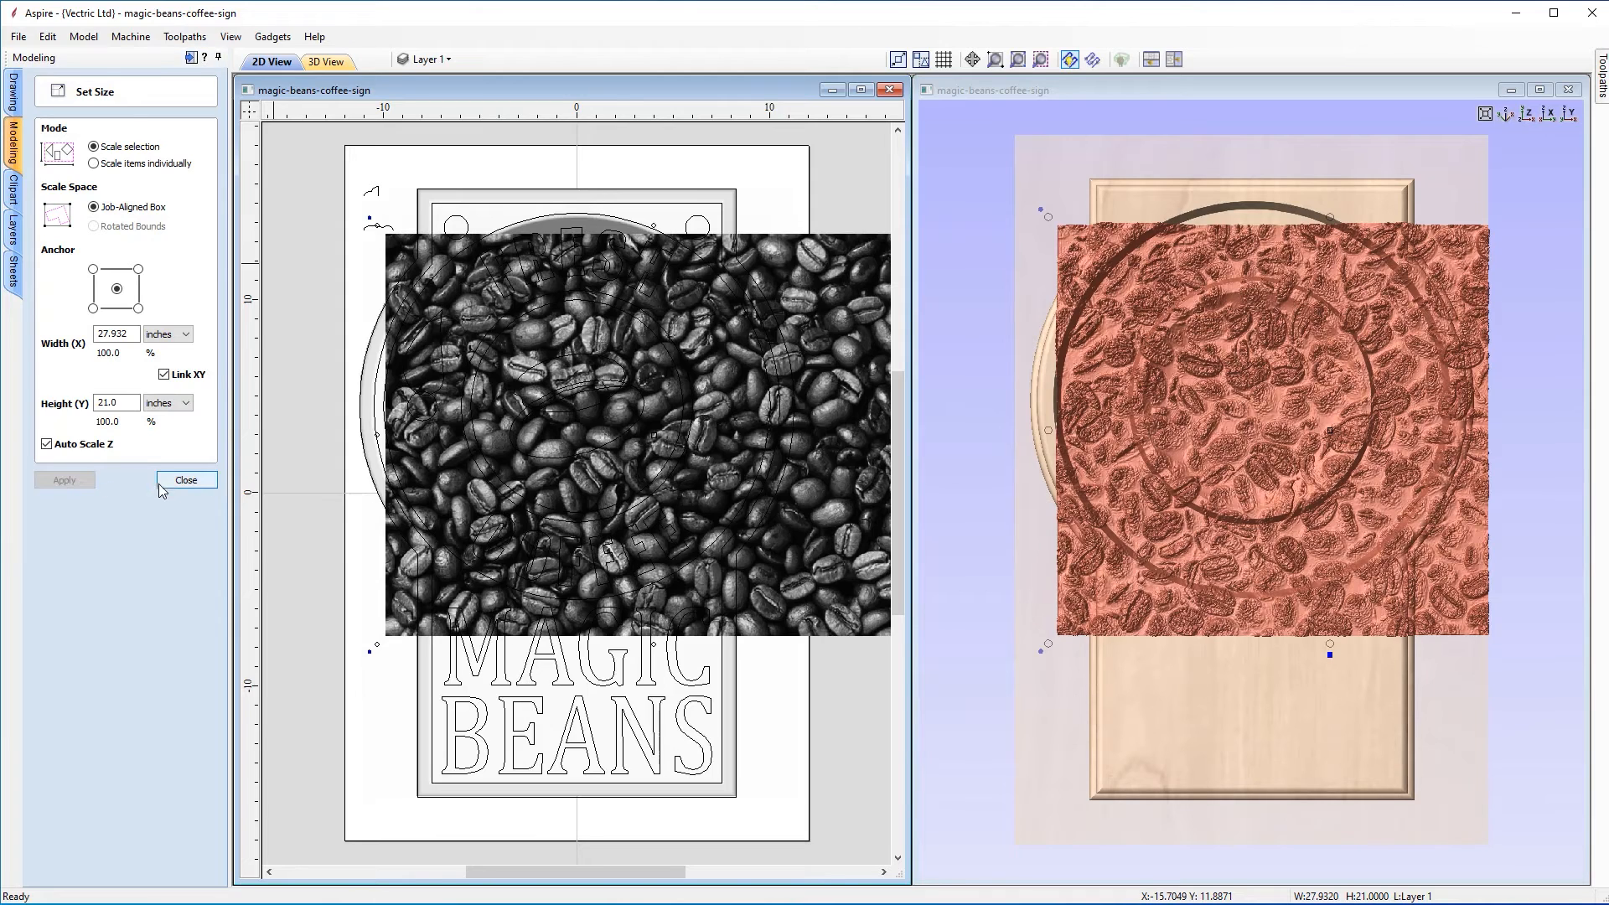
click(170, 481)
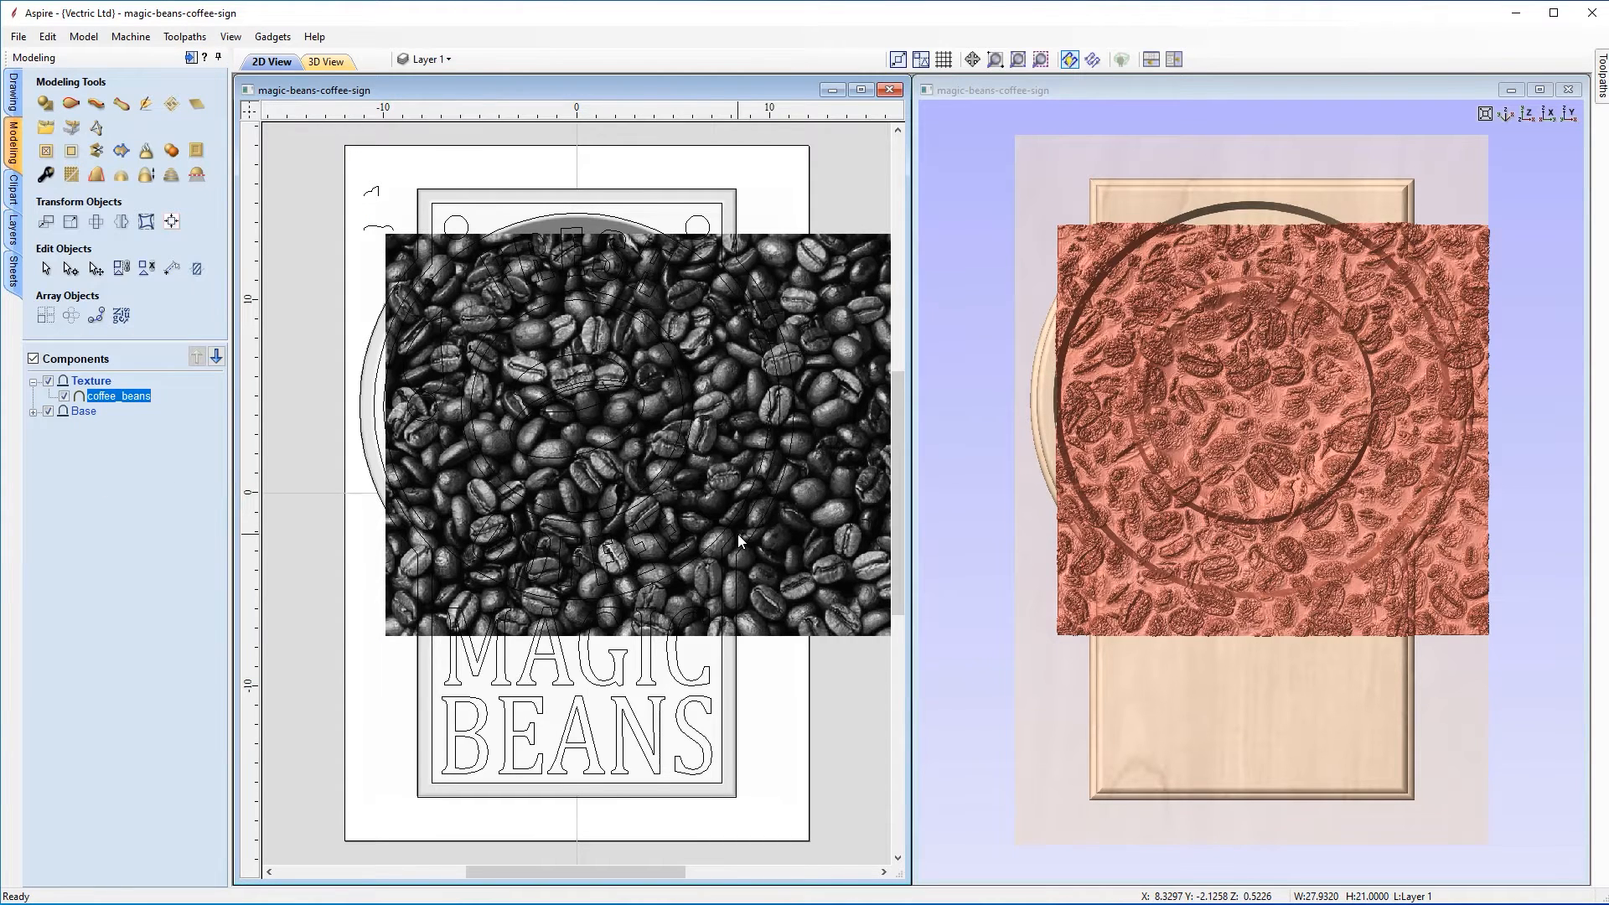
Step: Centre the coffee_beans component both horizontally and vertically on the large outer circle of the ring
click(588, 213)
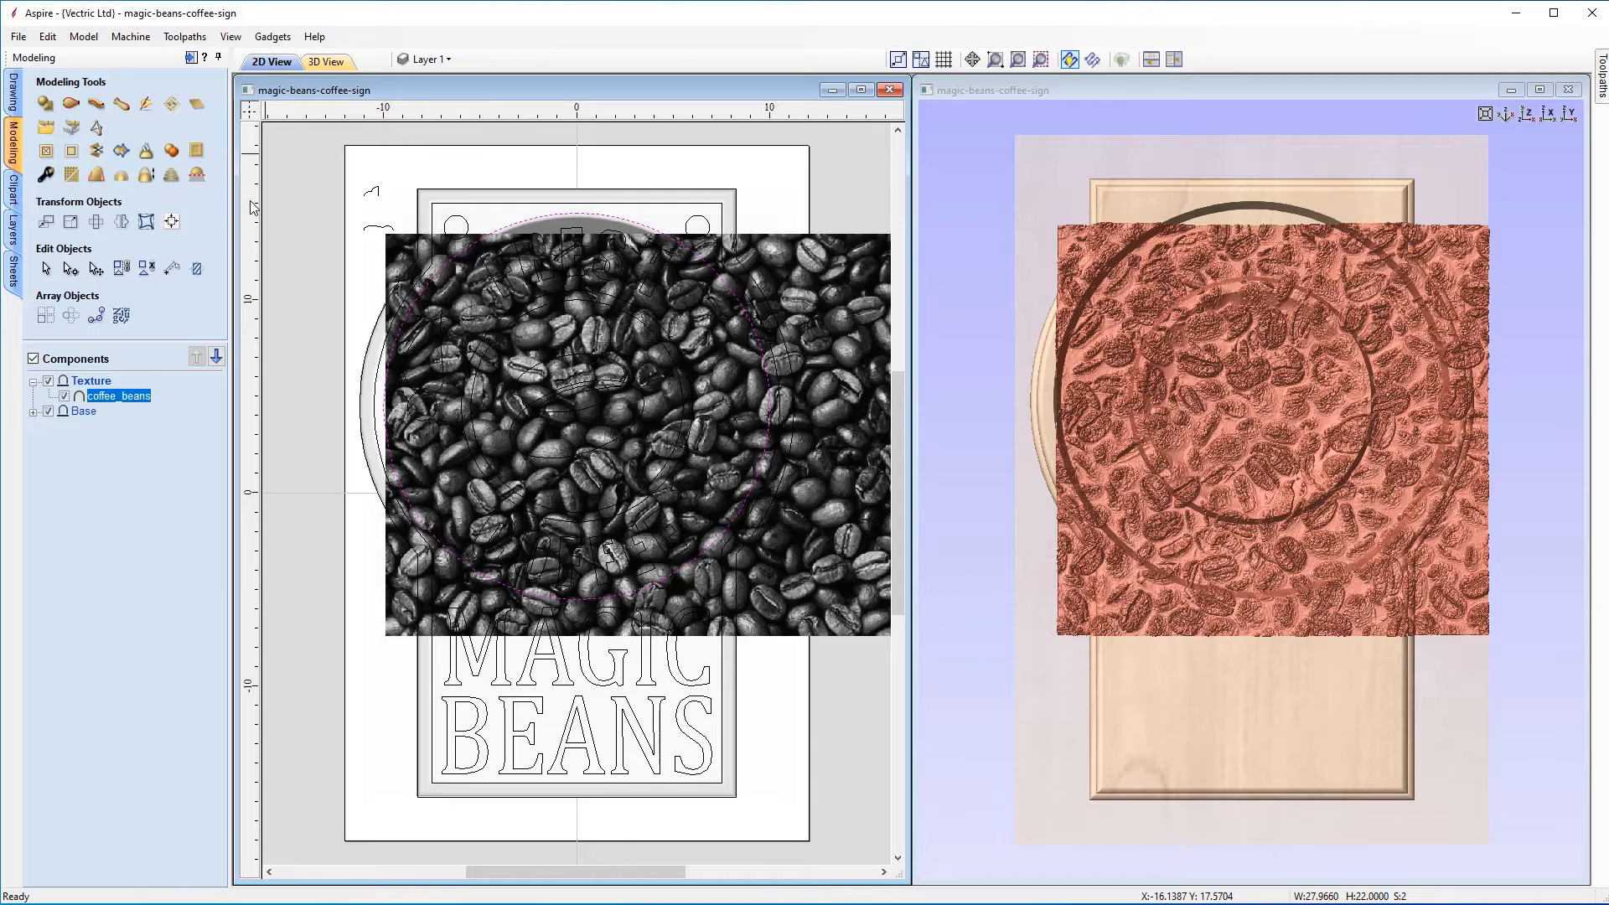
click(171, 223)
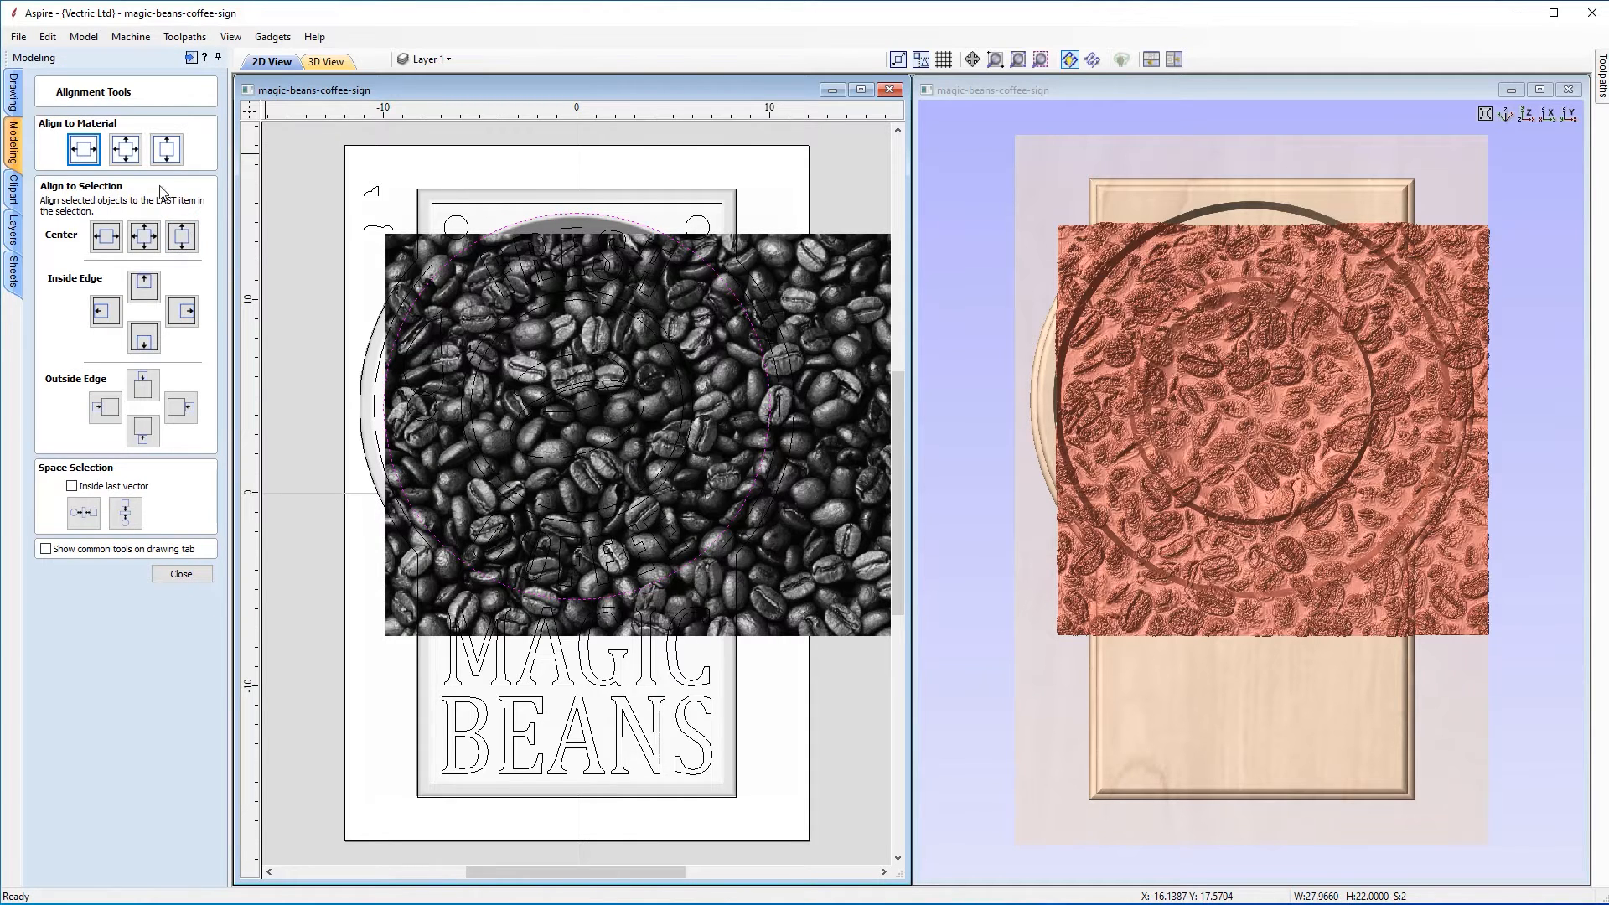
click(144, 238)
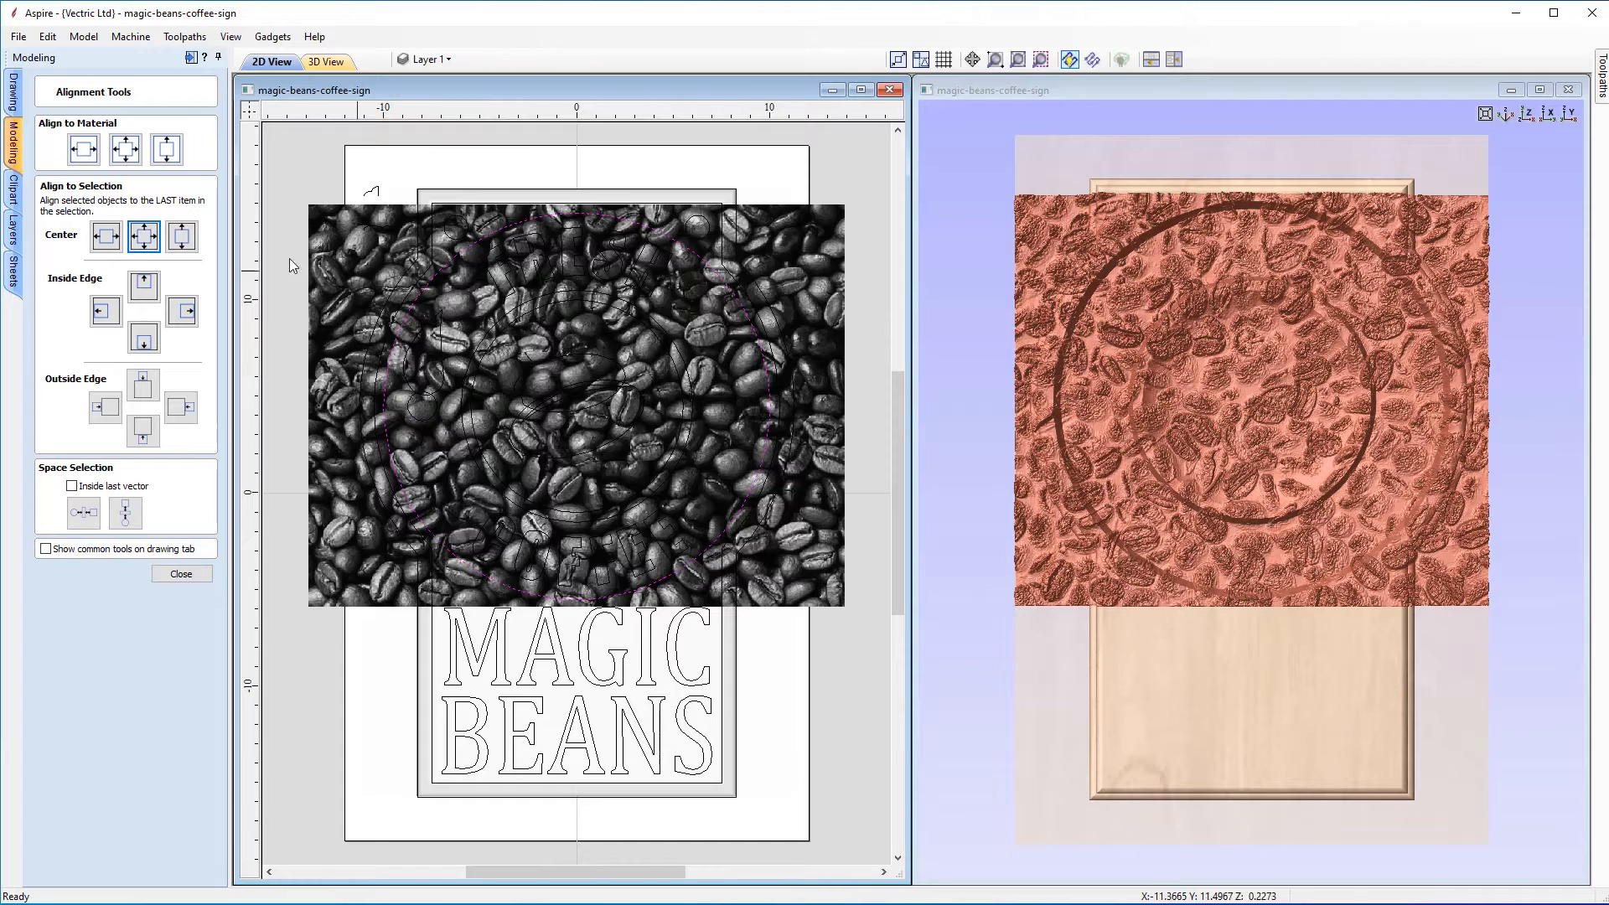
click(182, 575)
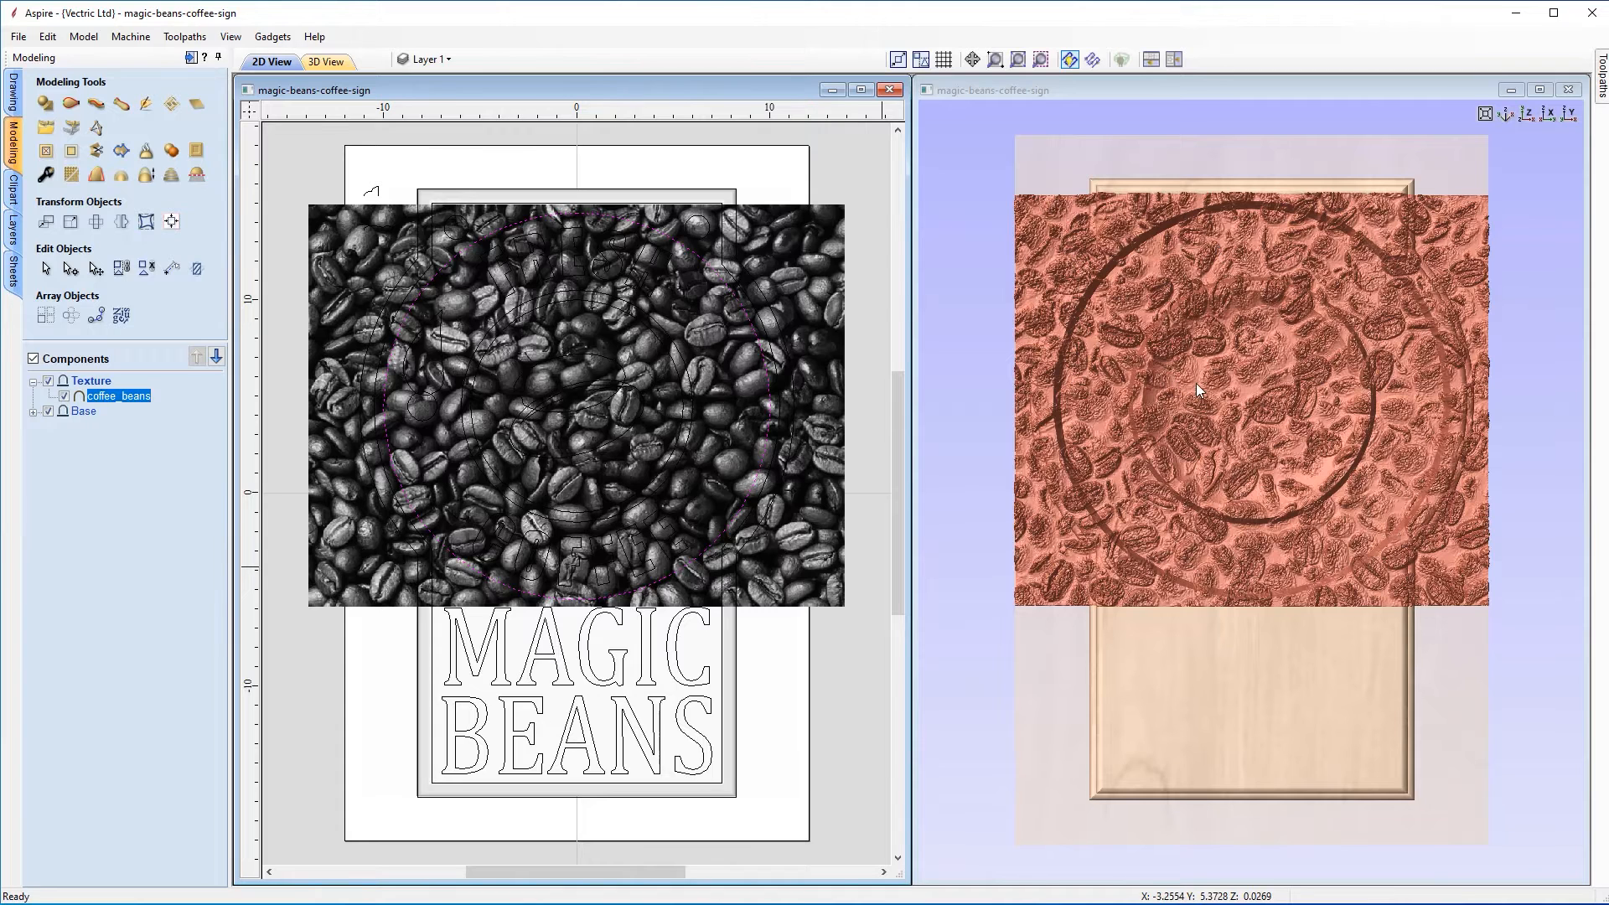
Step: Smooth the coffee_beans component at the maximum amount and bake the smoothing into it
click(1504, 114)
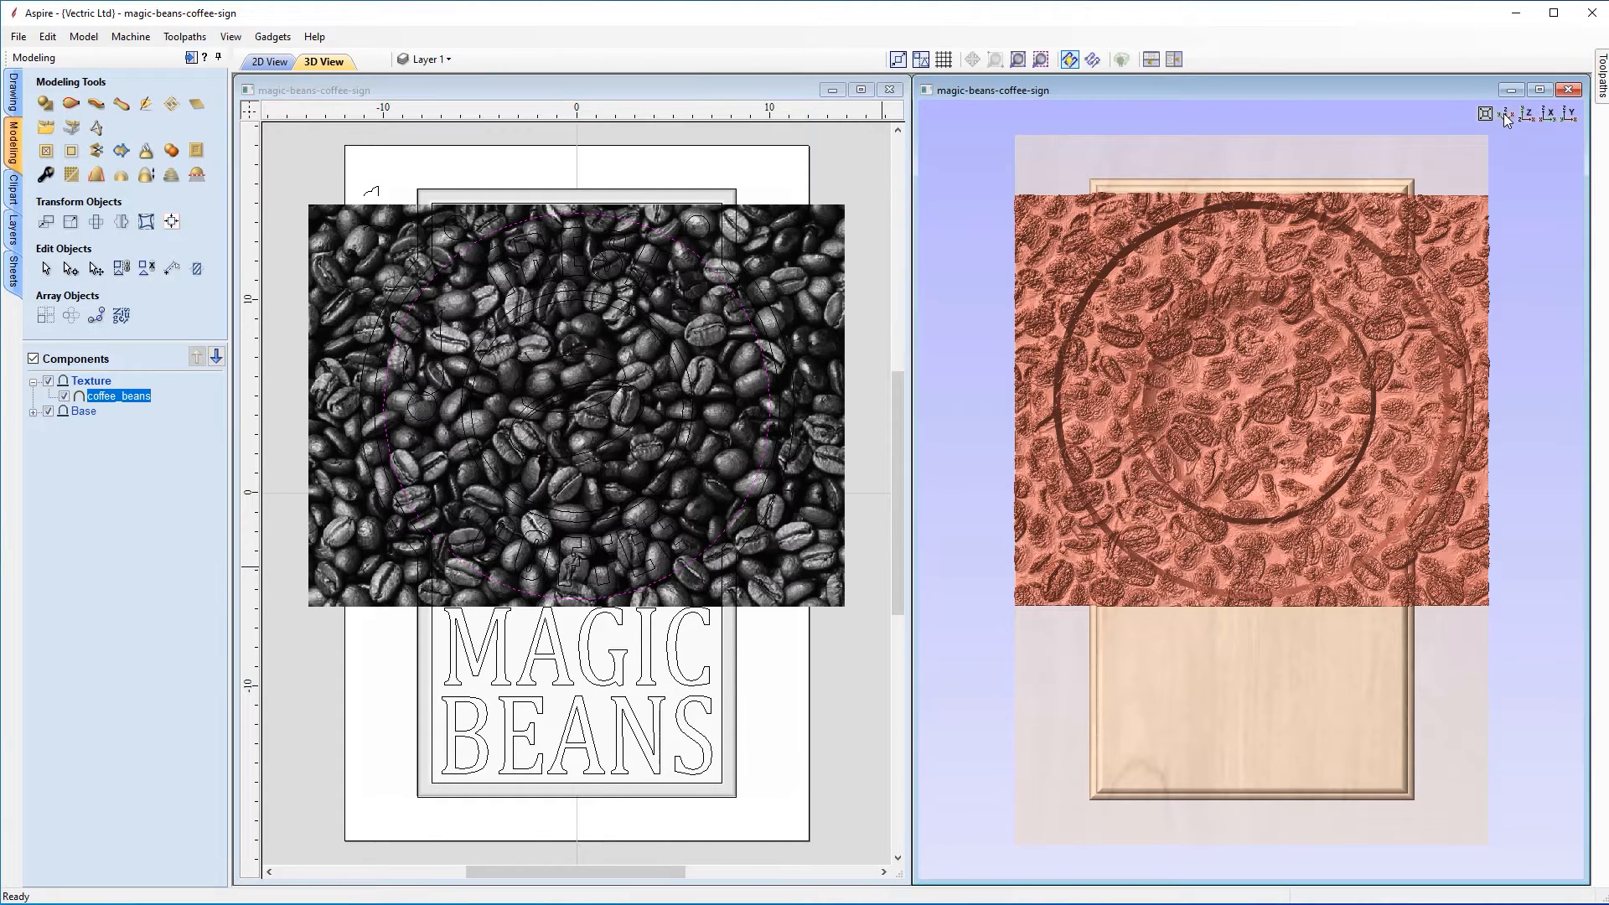
click(1504, 114)
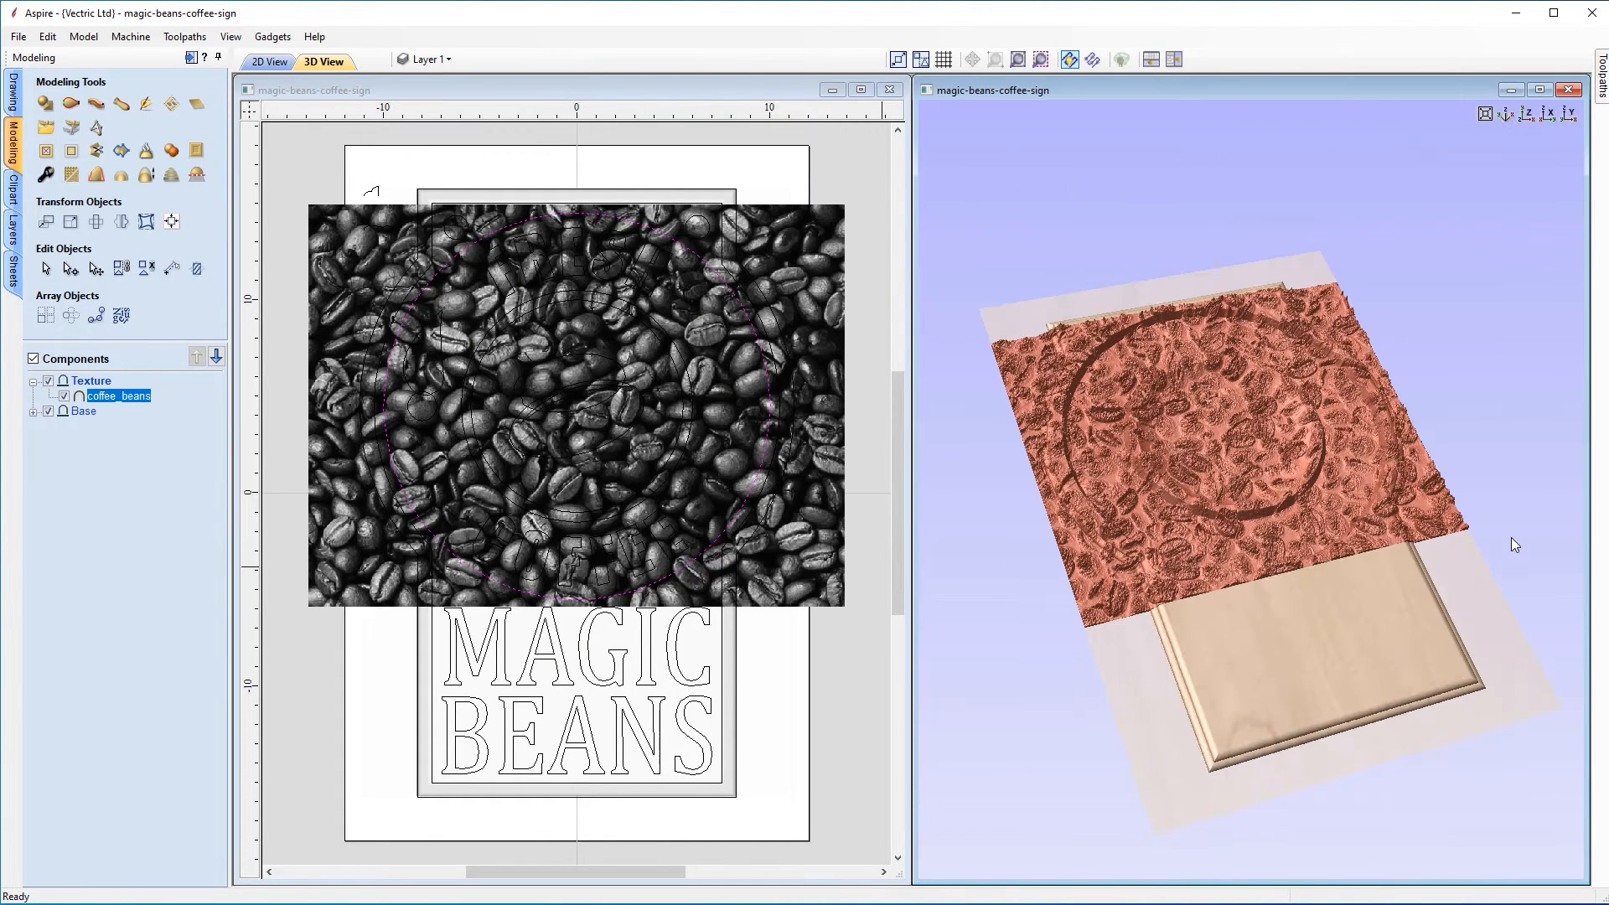
scroll(1351, 495, up, 6)
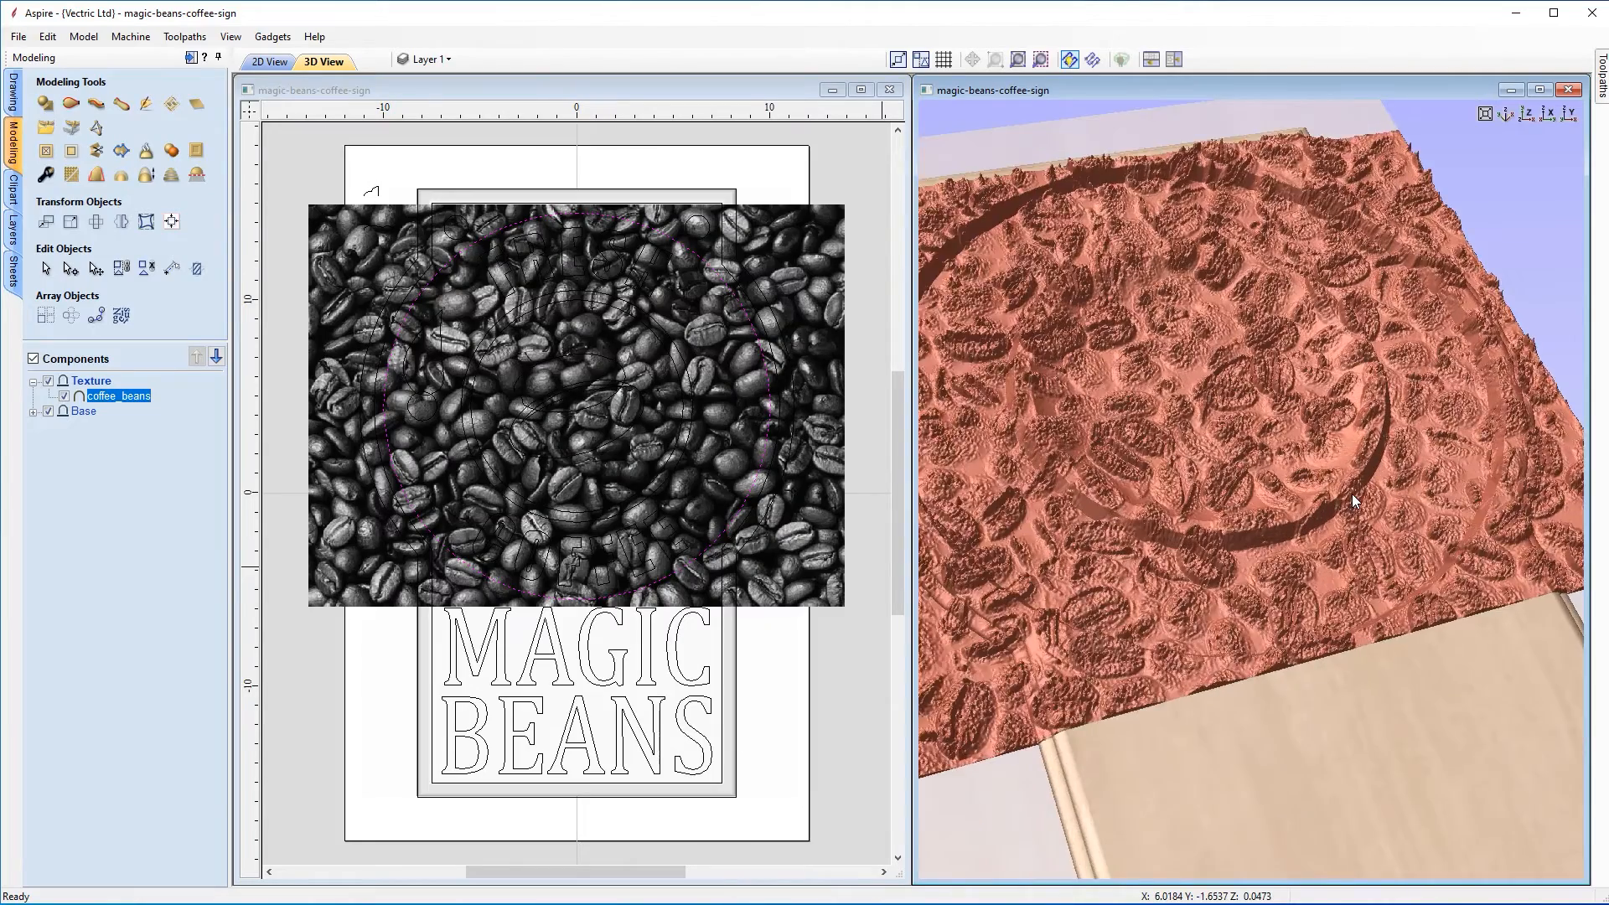
drag(1208, 491, 1048, 435)
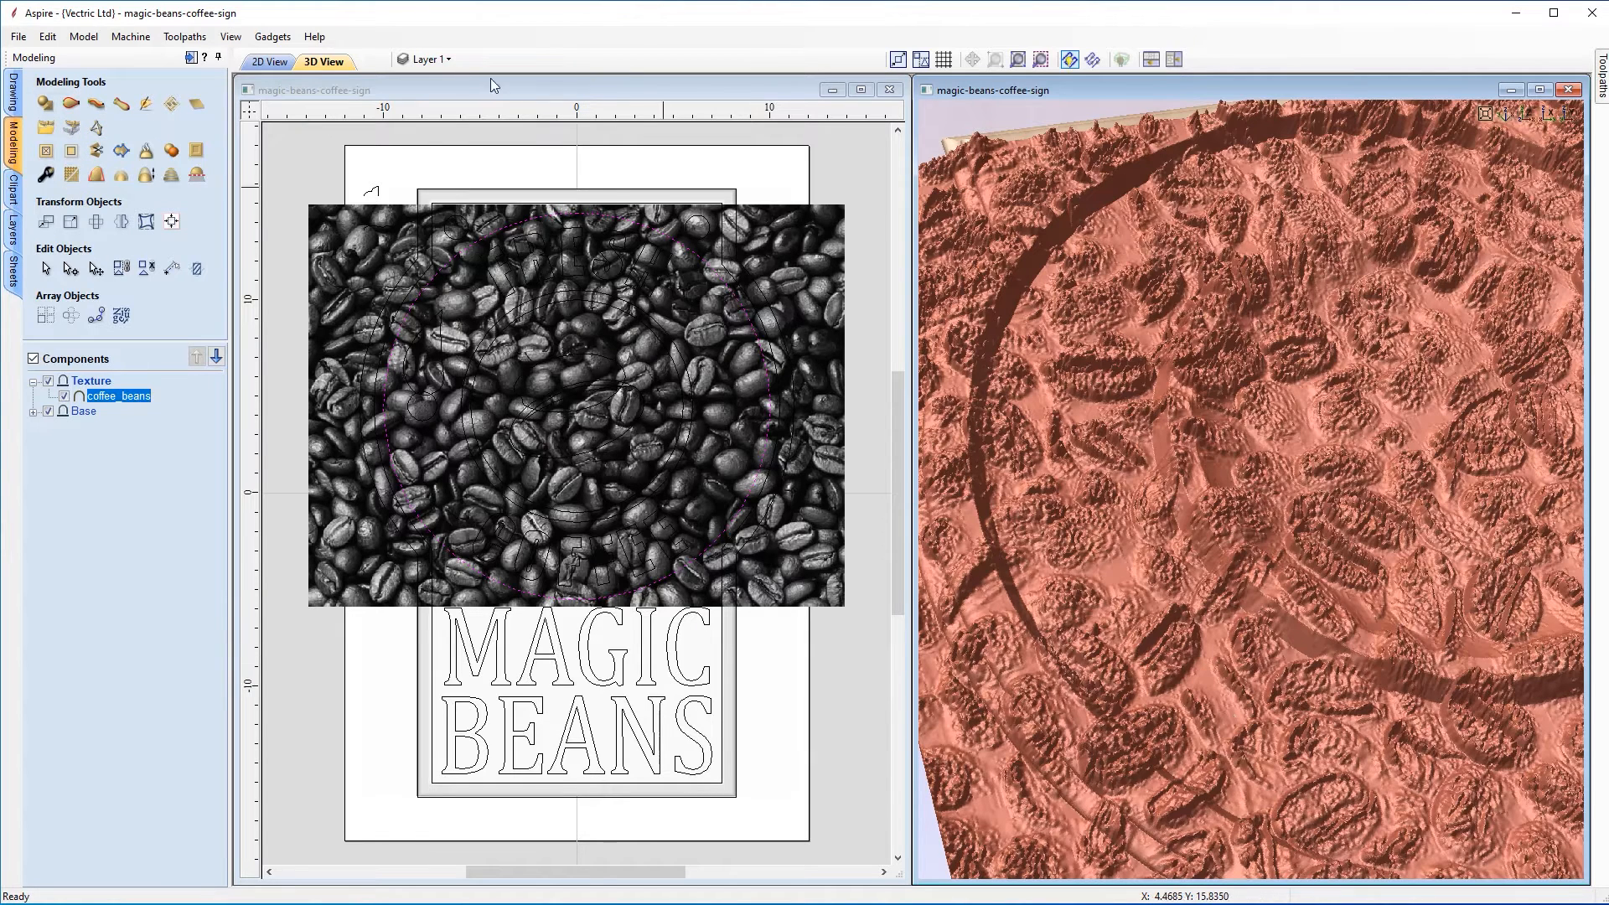
click(71, 176)
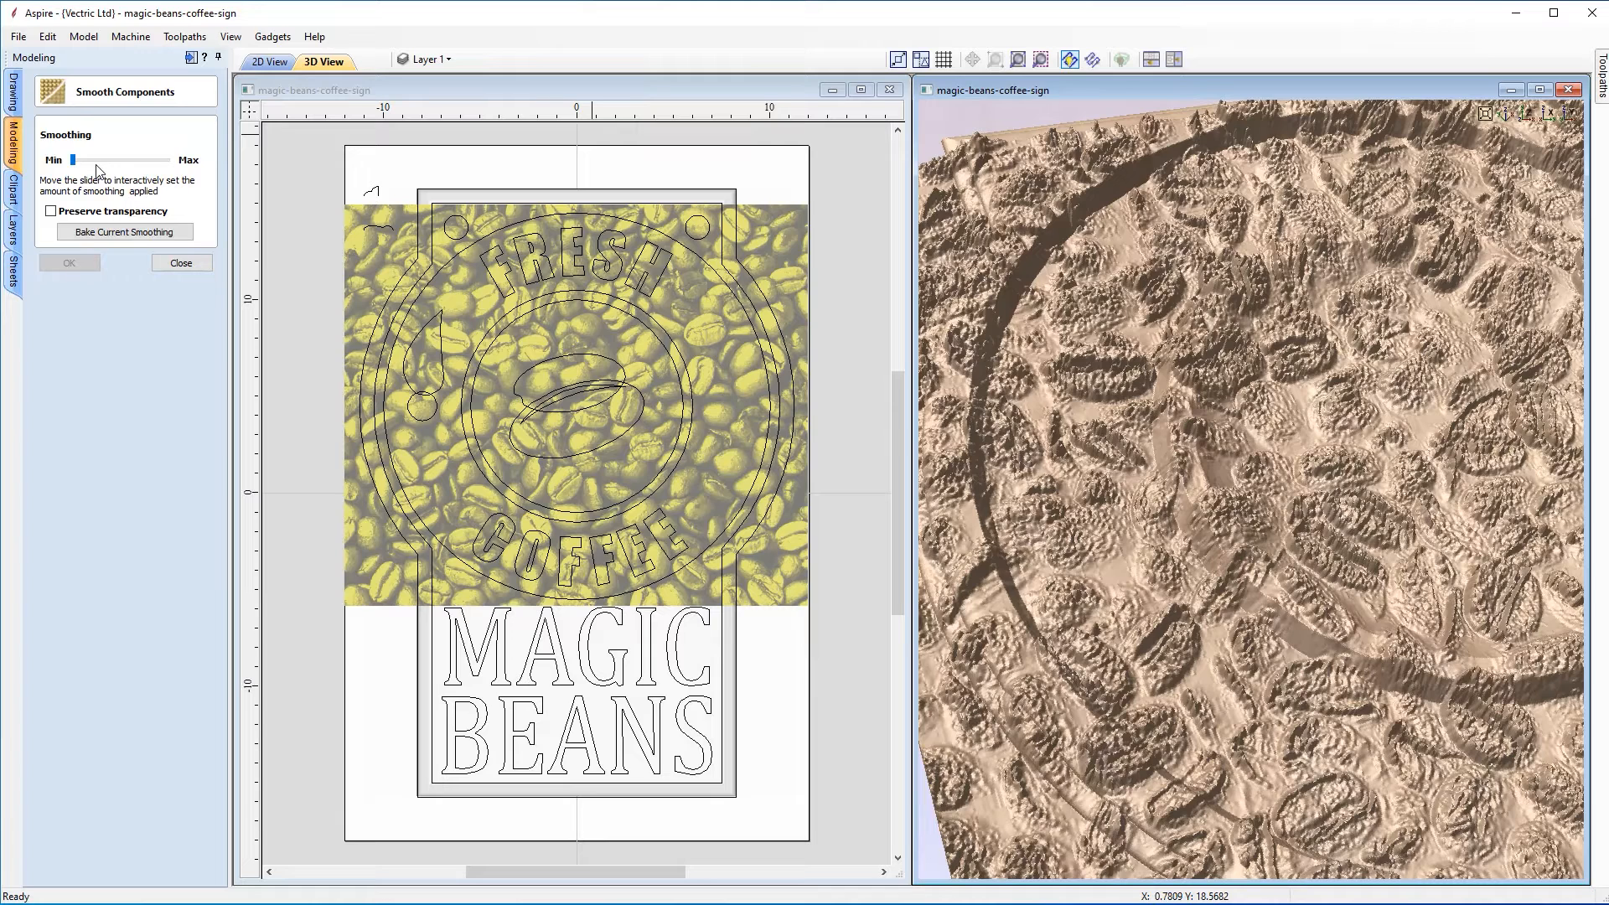
drag(76, 165, 106, 164)
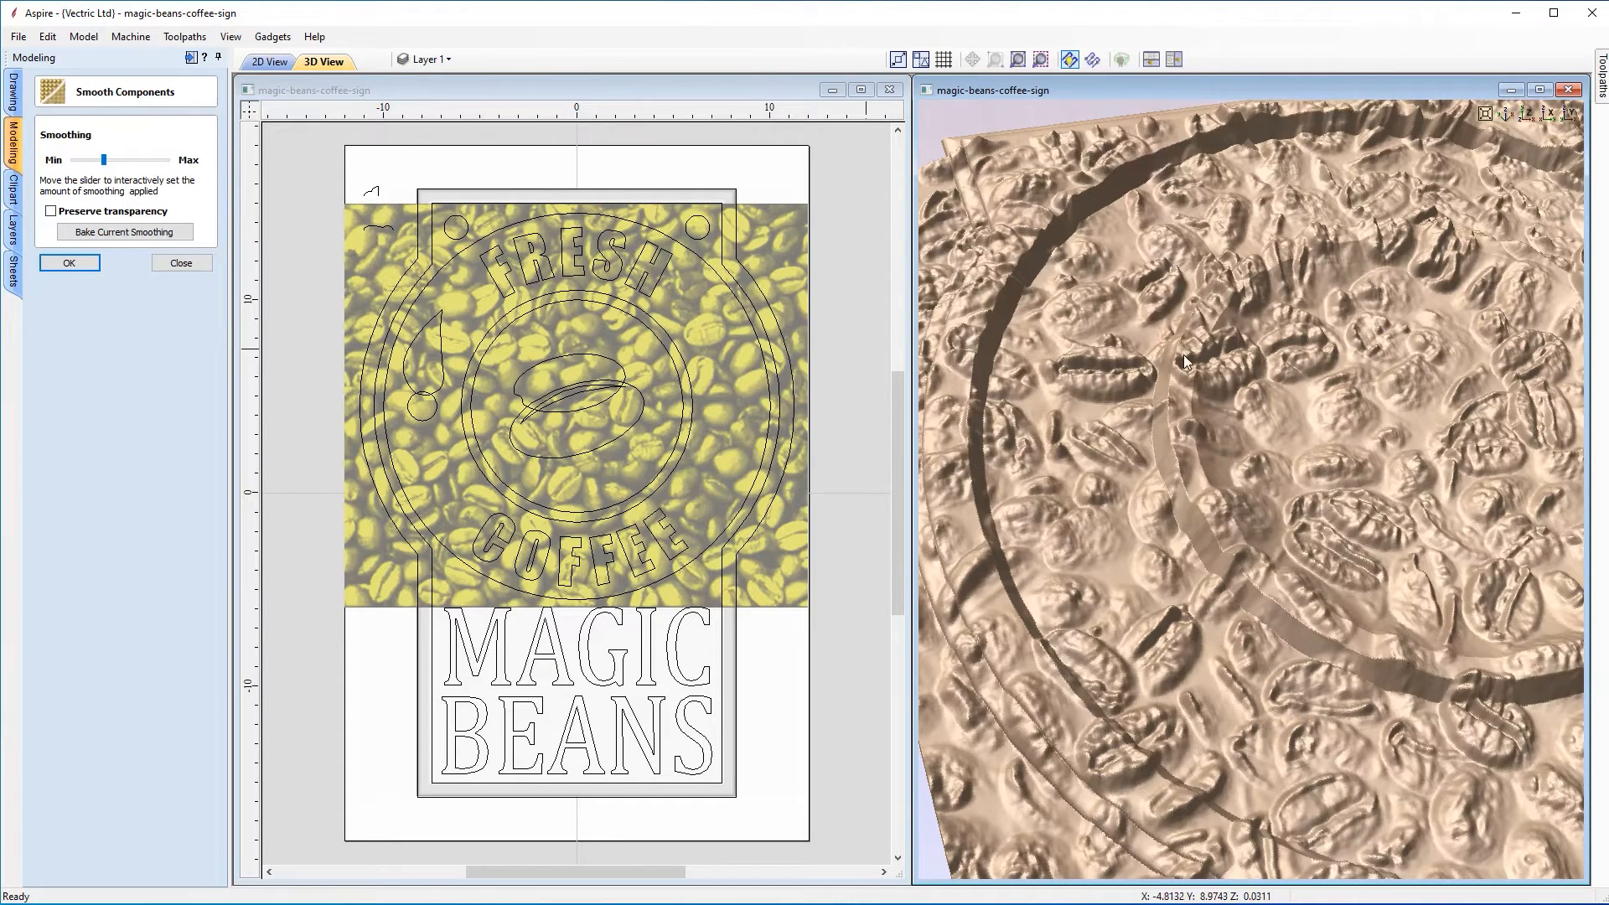
drag(105, 159, 201, 174)
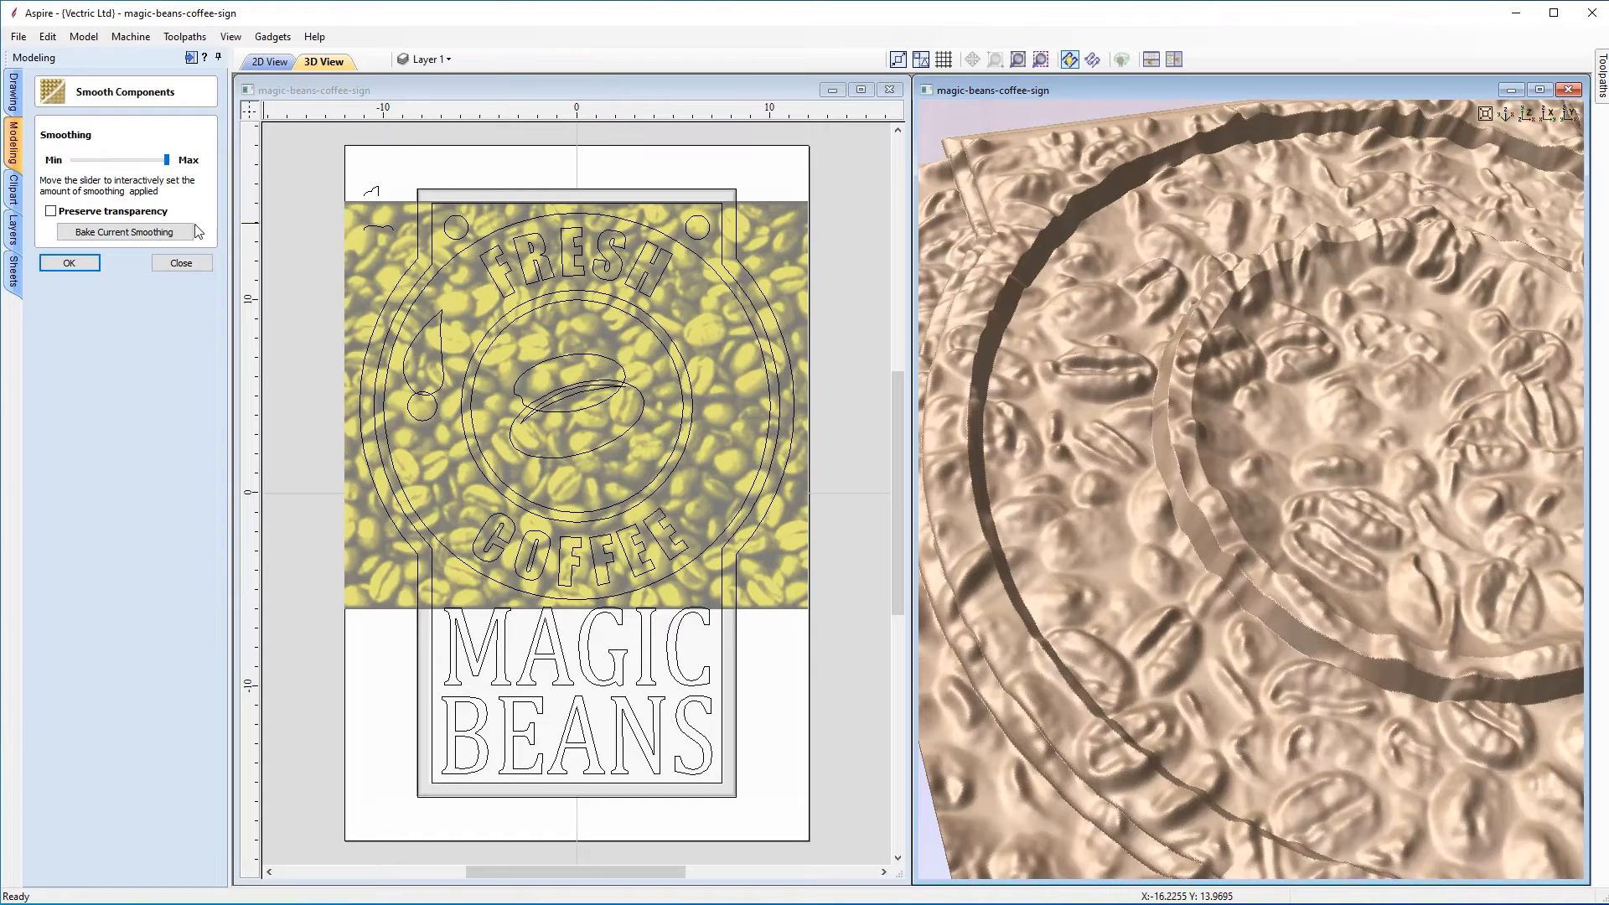
click(93, 232)
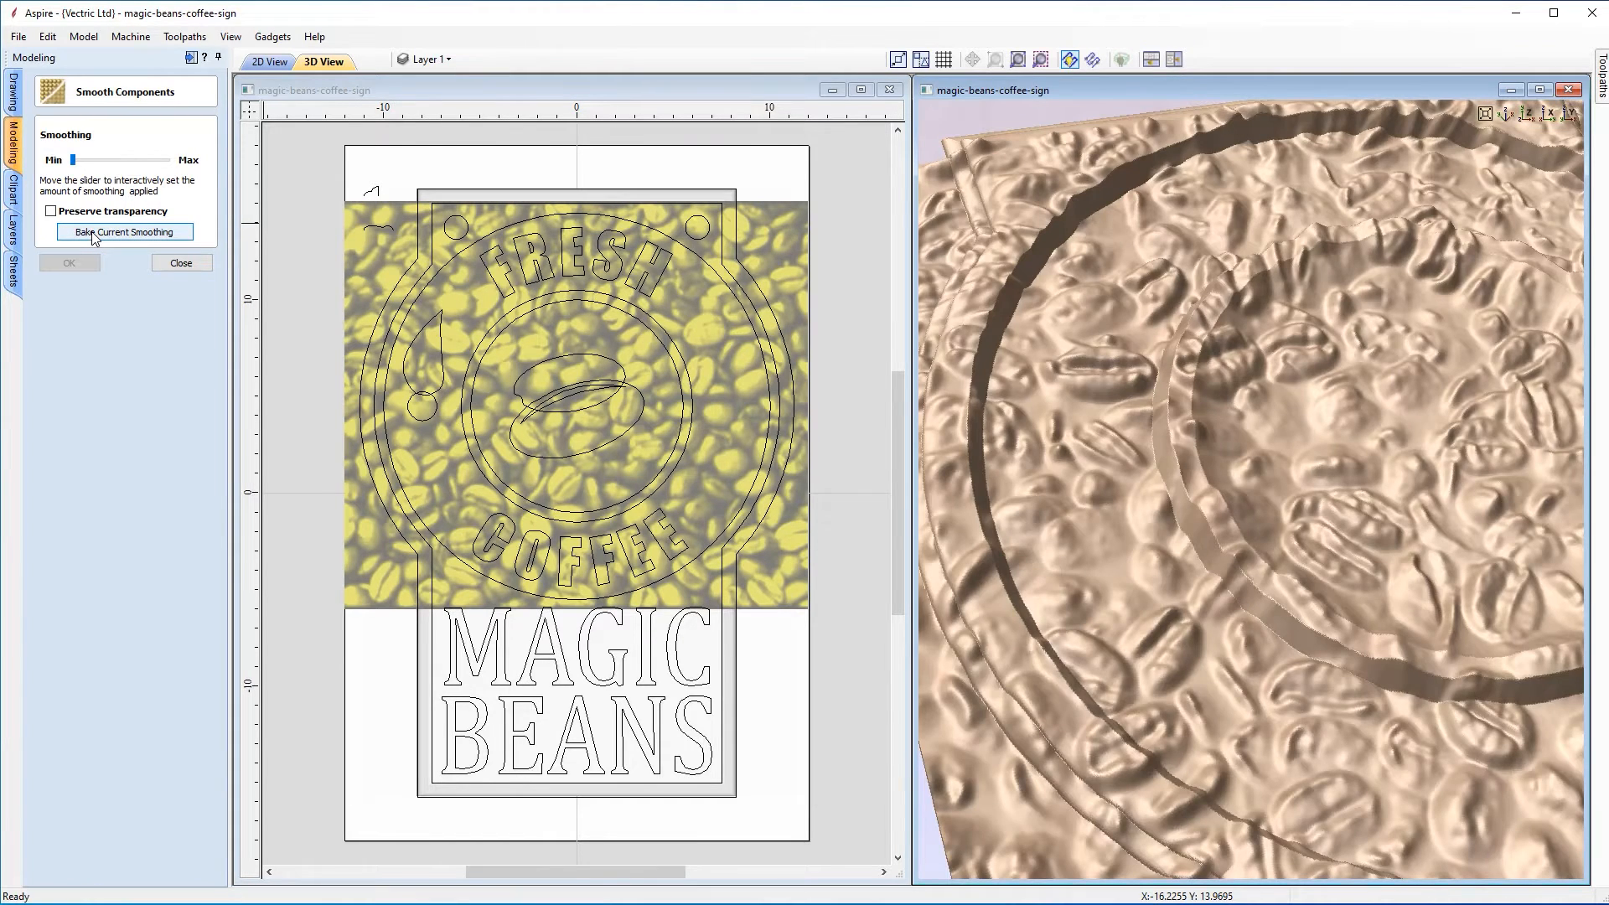
click(167, 264)
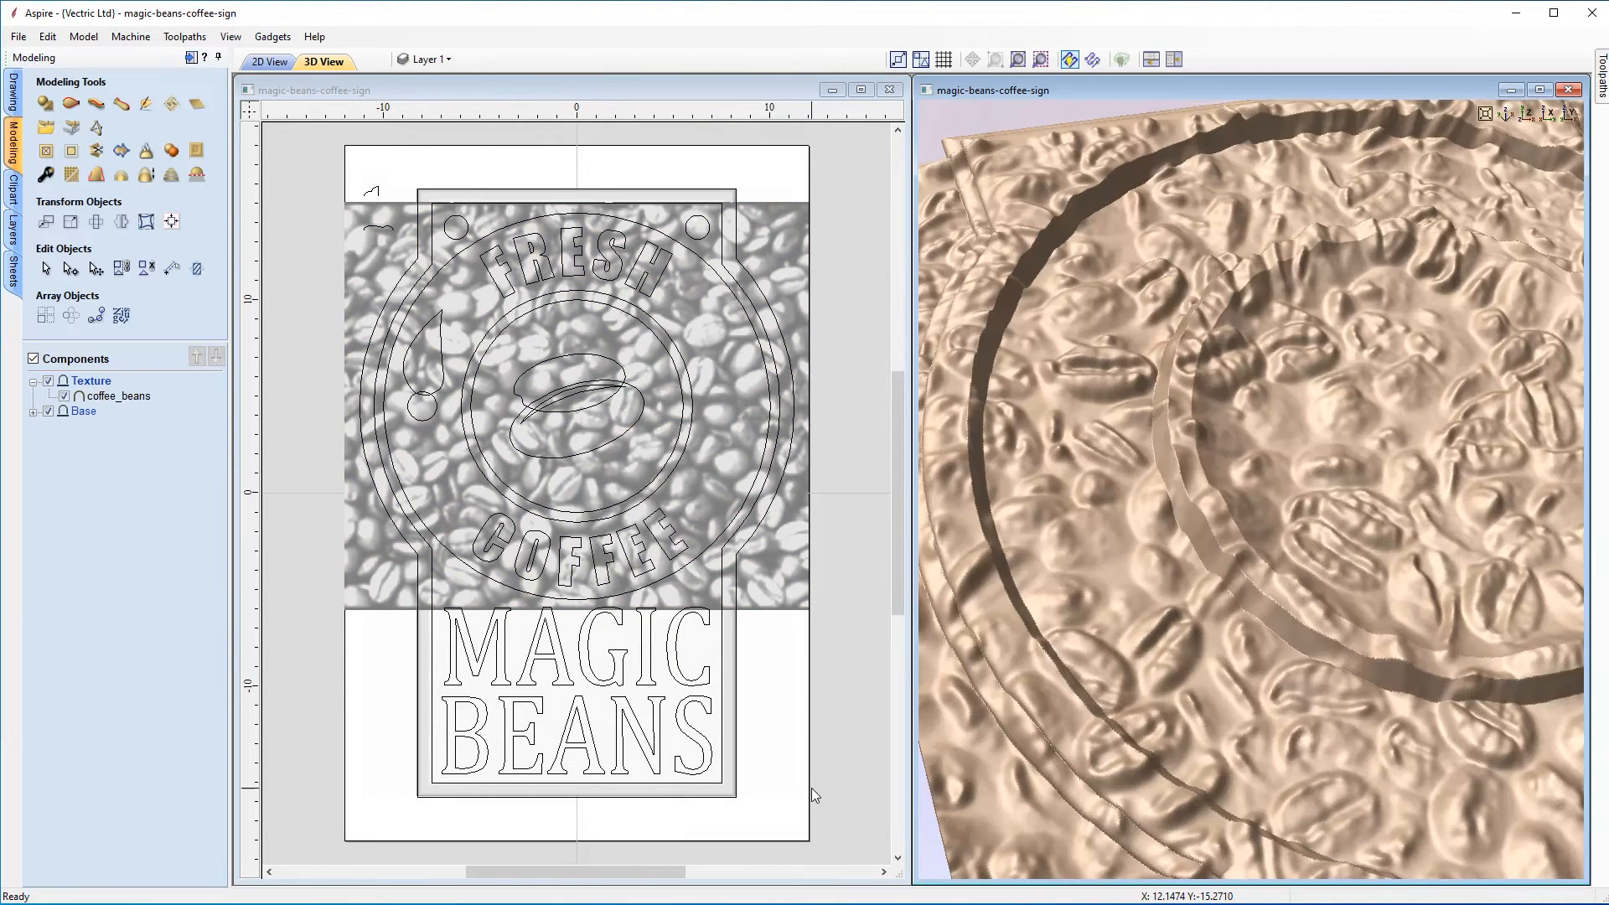
Step: Clip the coffee_beans component to the ring between the large outer circle and the circle around the dish
click(1527, 116)
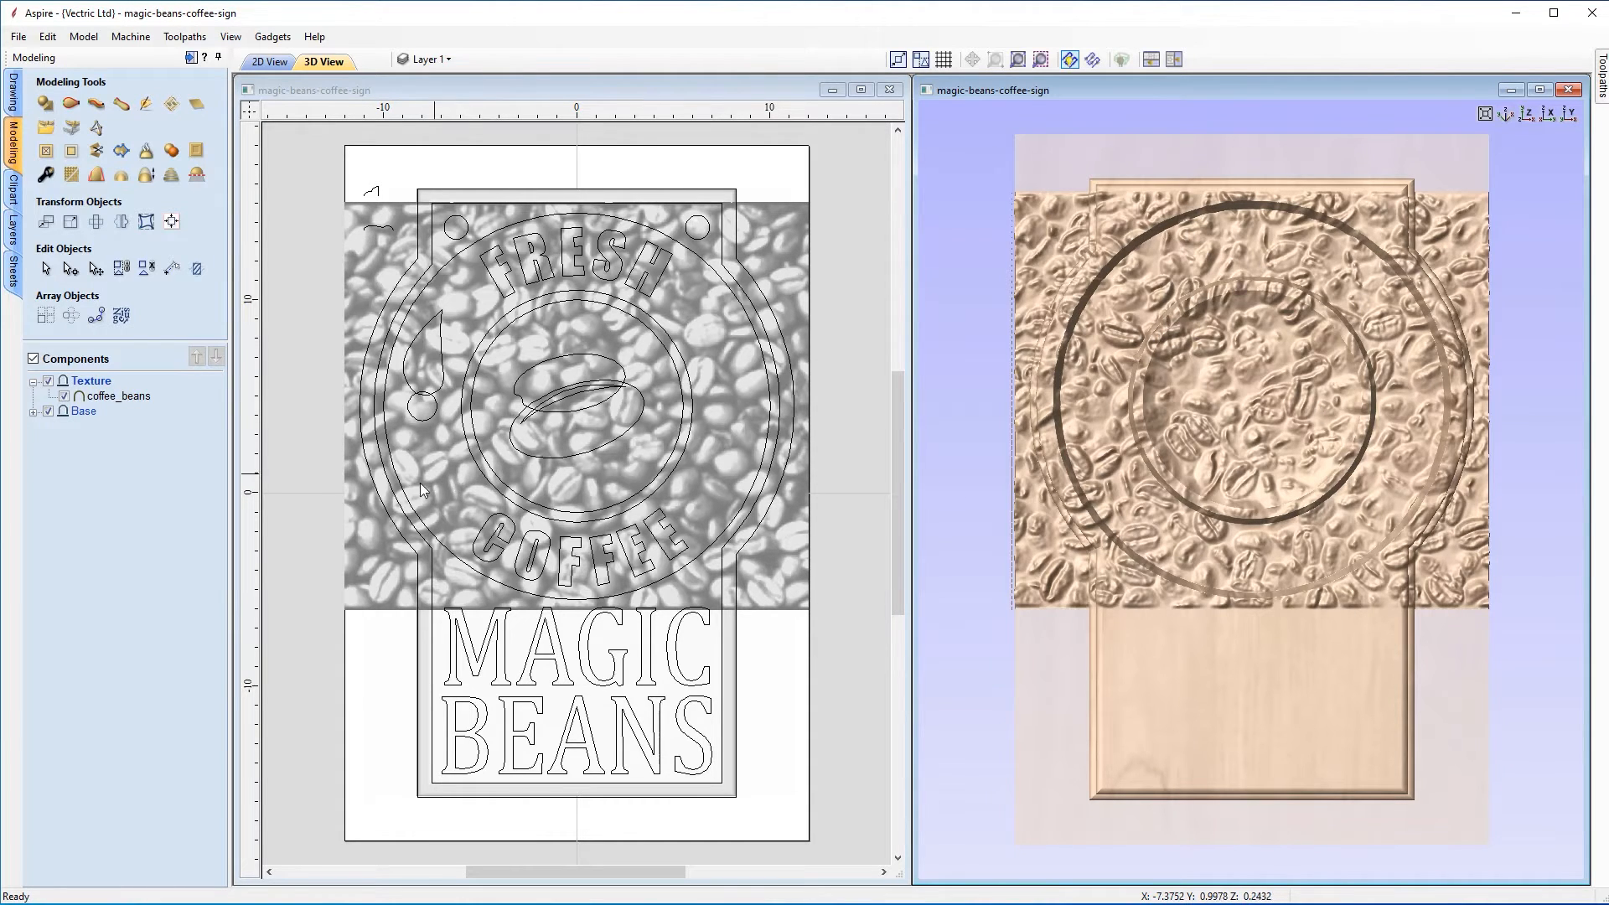
click(368, 549)
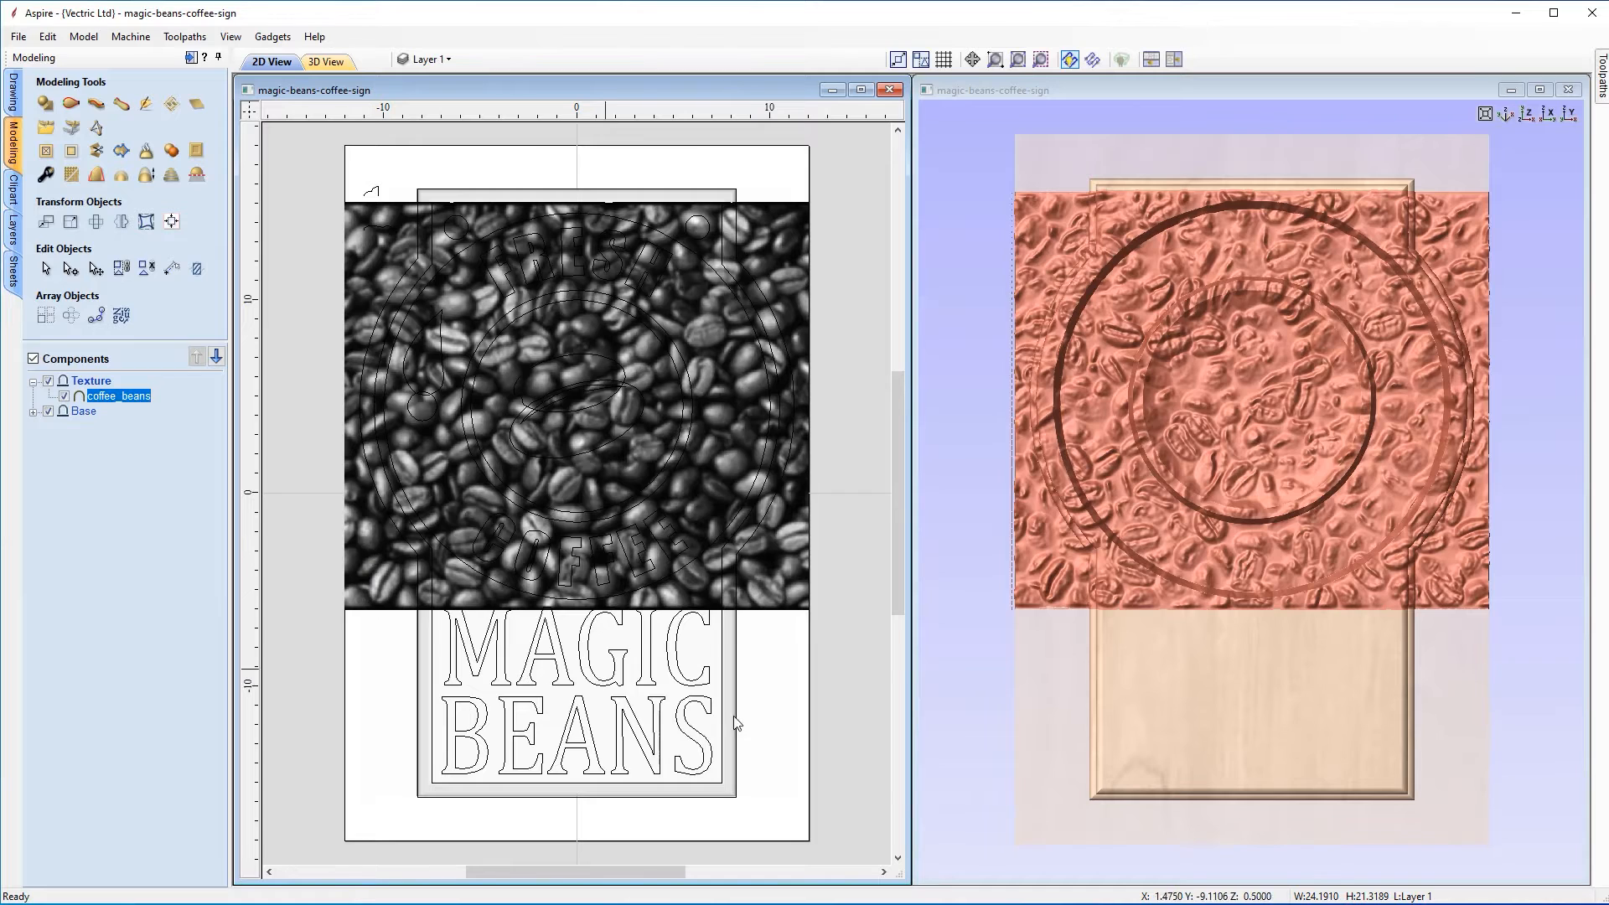
click(476, 245)
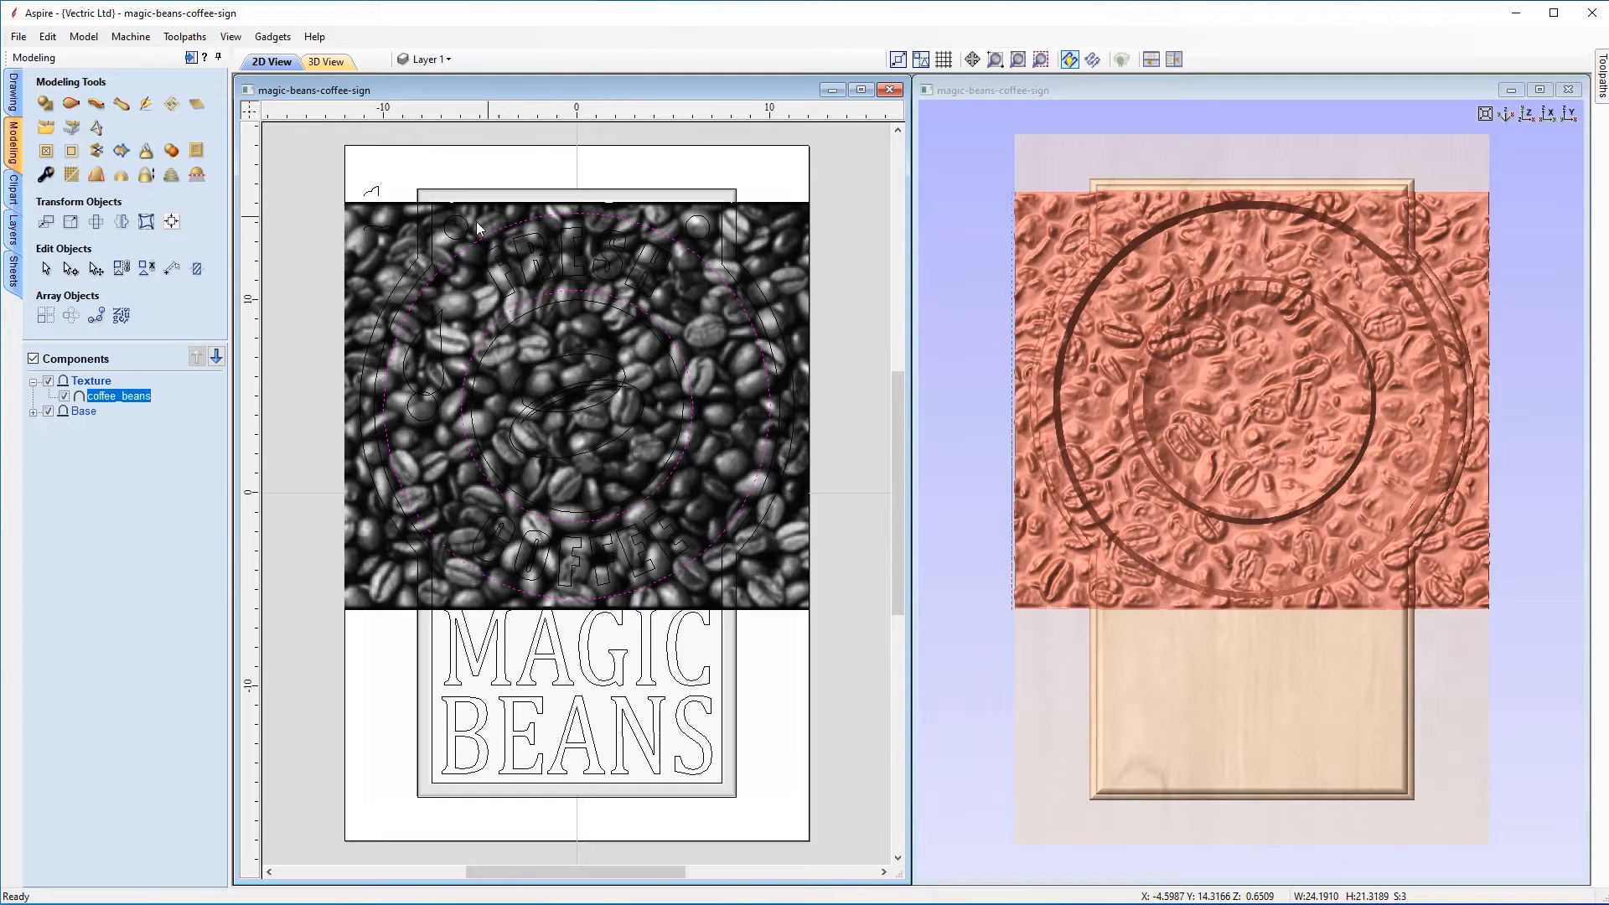
click(73, 152)
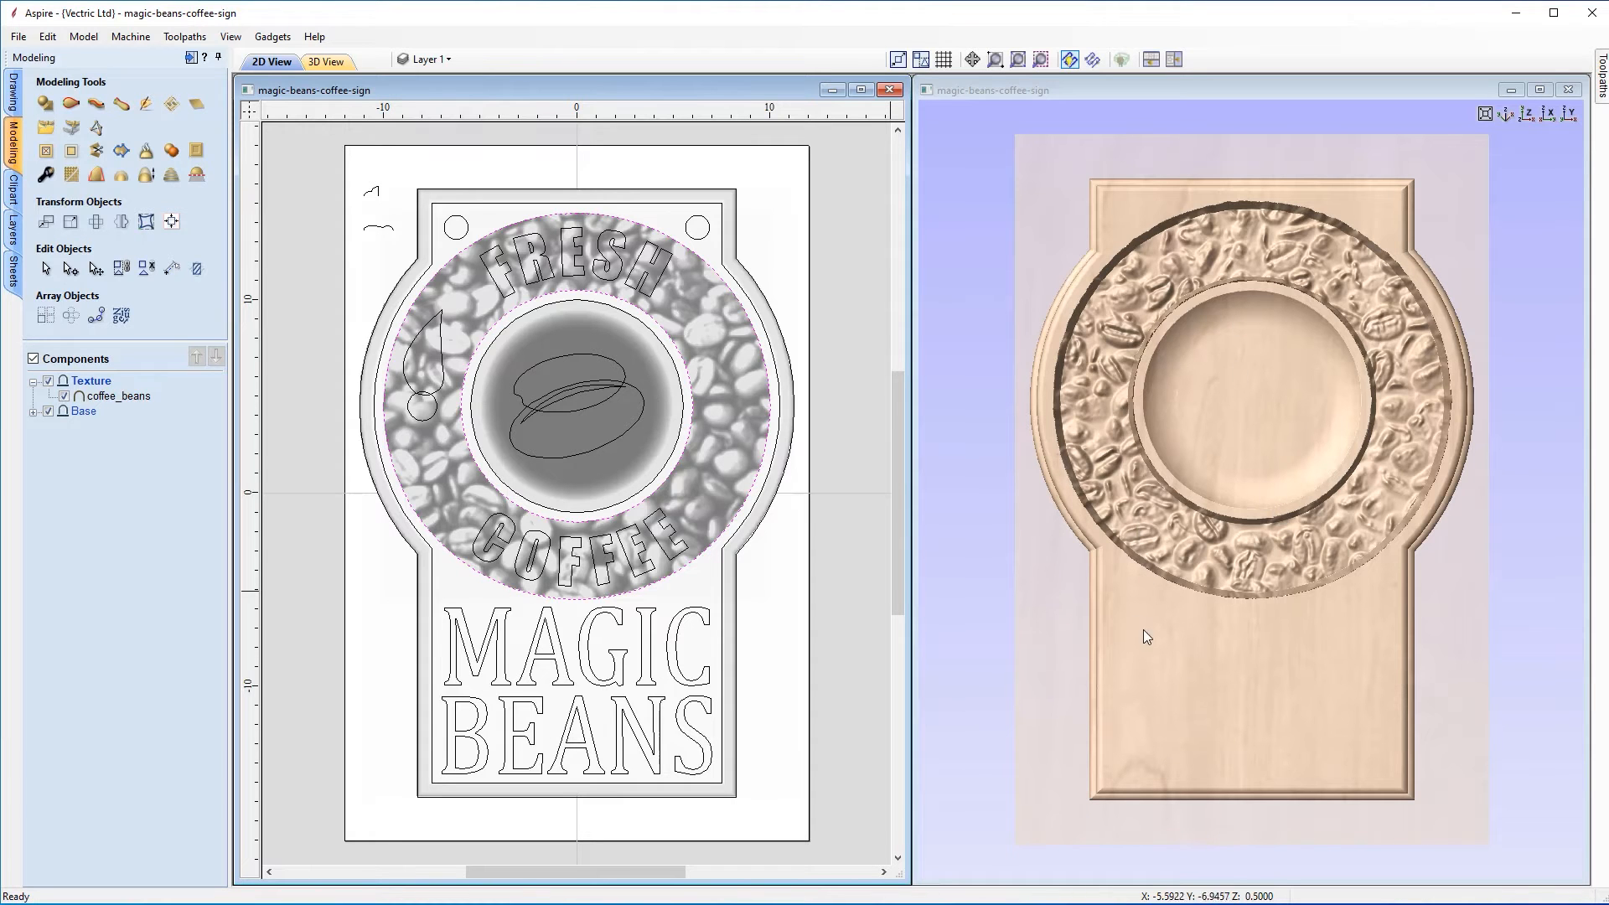
Step: Examine in 3D how the bean texture meets the recess walls and the rim around the dish
drag(1163, 647, 1360, 412)
scroll(1364, 403, up, 5)
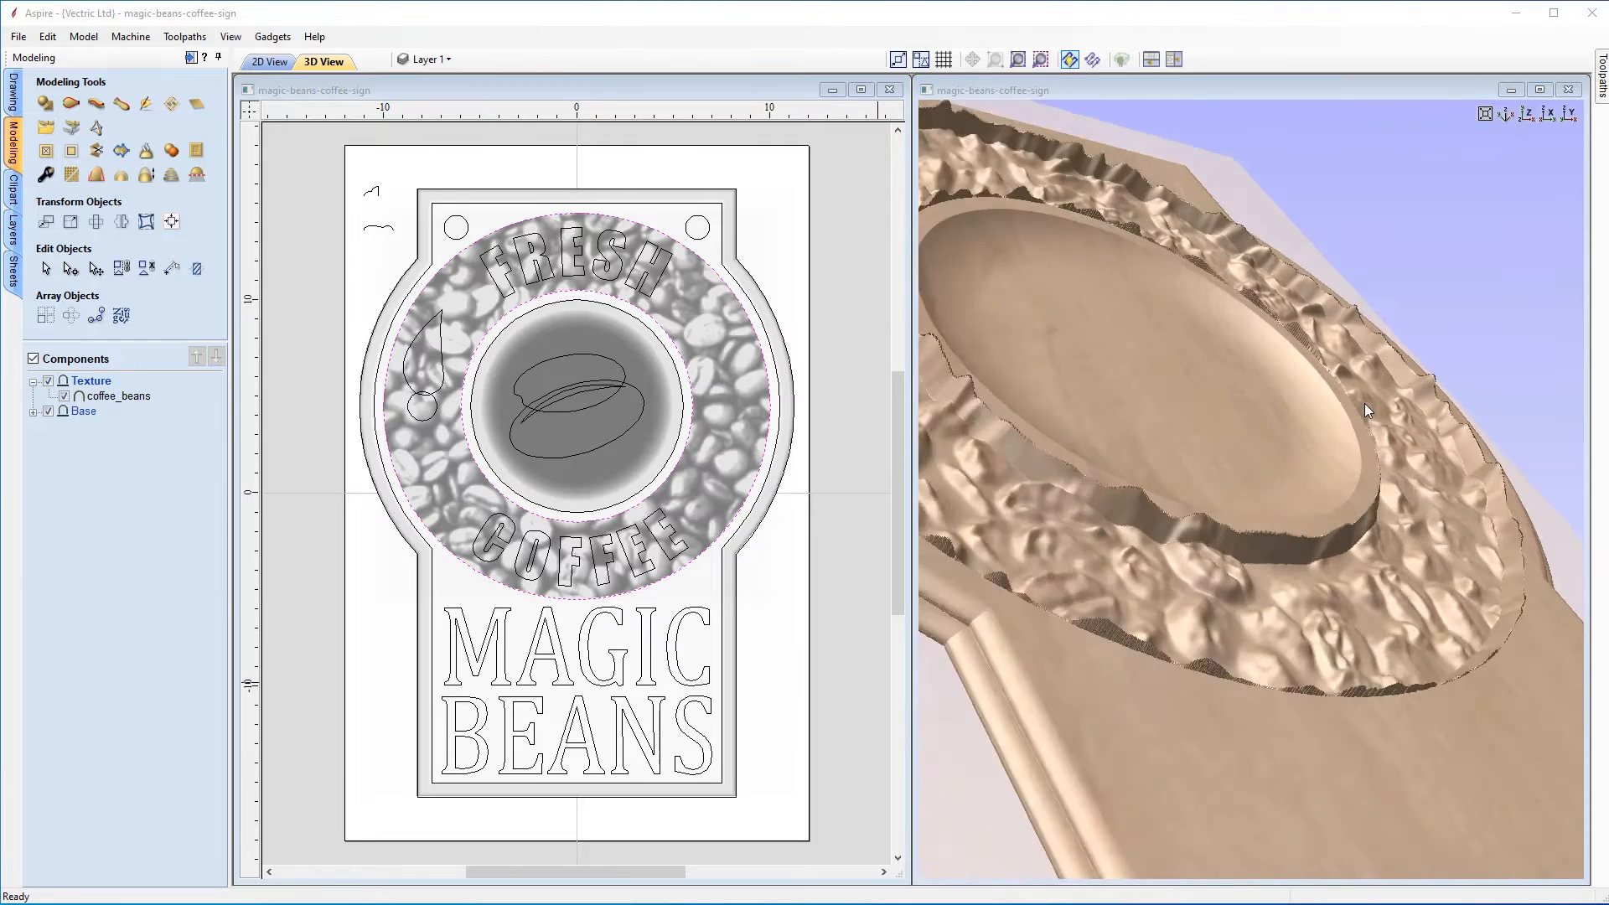
drag(1212, 419, 1345, 456)
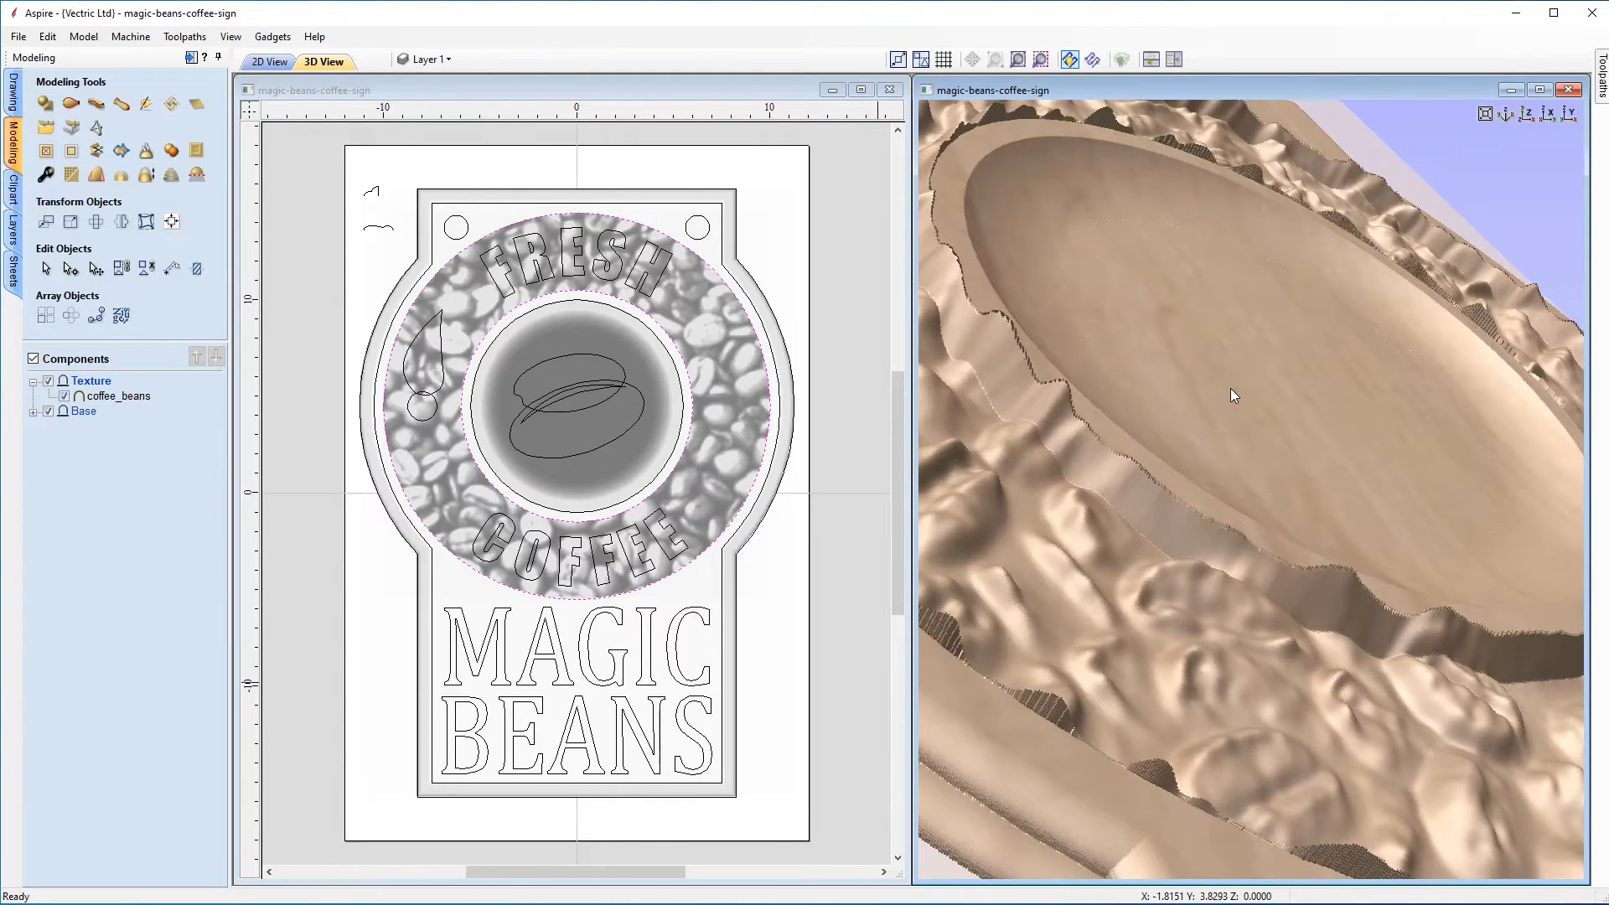
scroll(1218, 379, down, 2)
drag(1119, 191, 1128, 171)
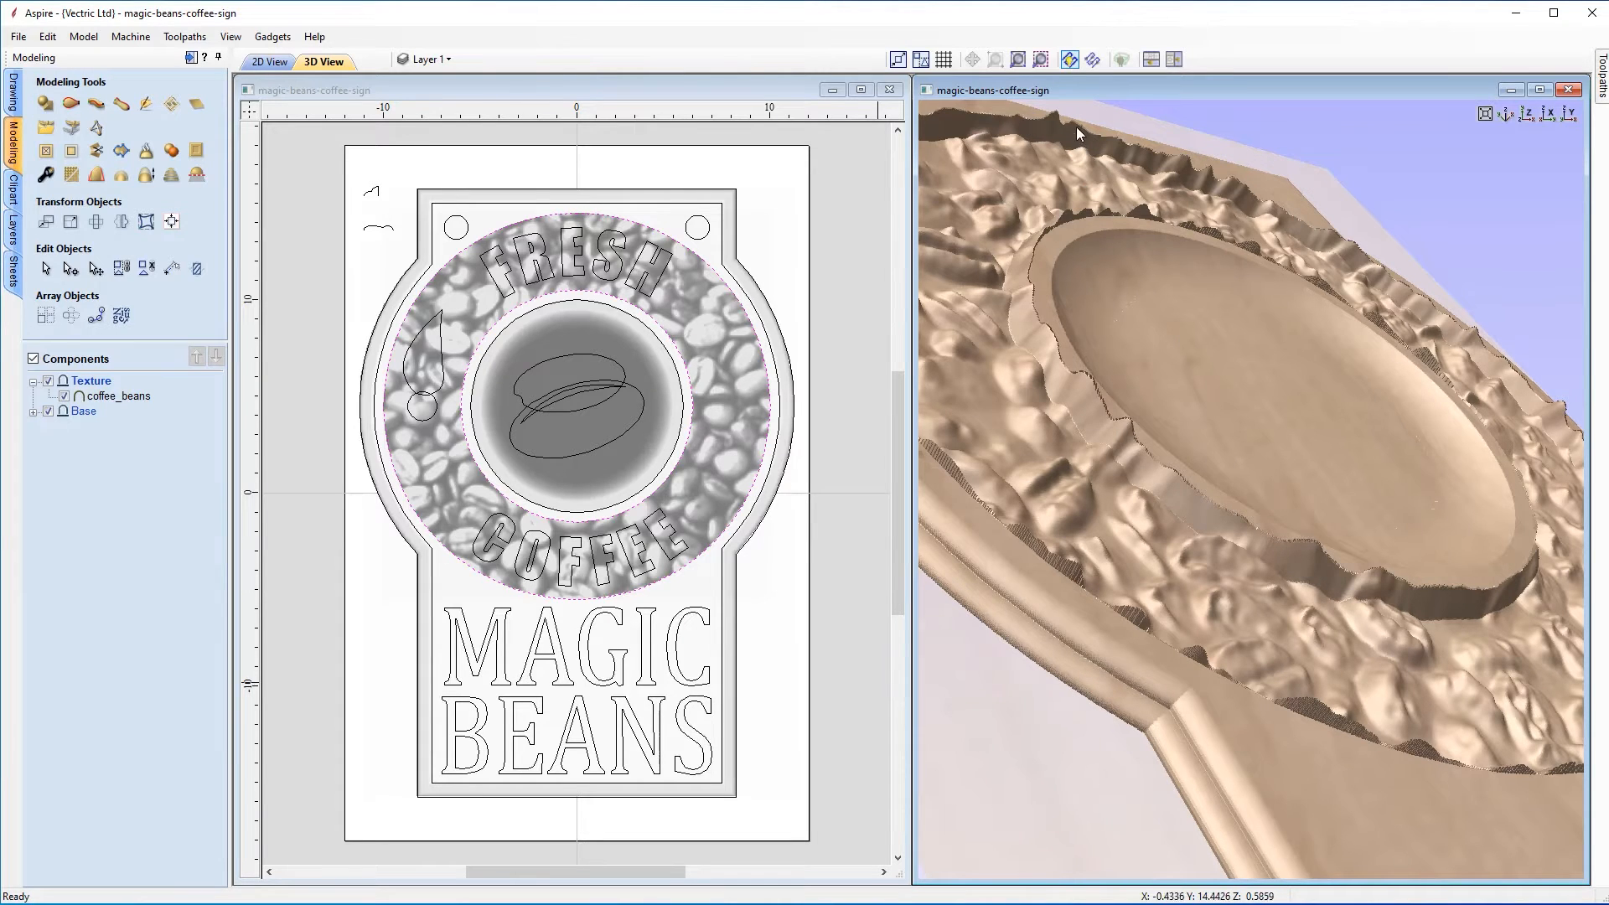
drag(1163, 486, 1188, 596)
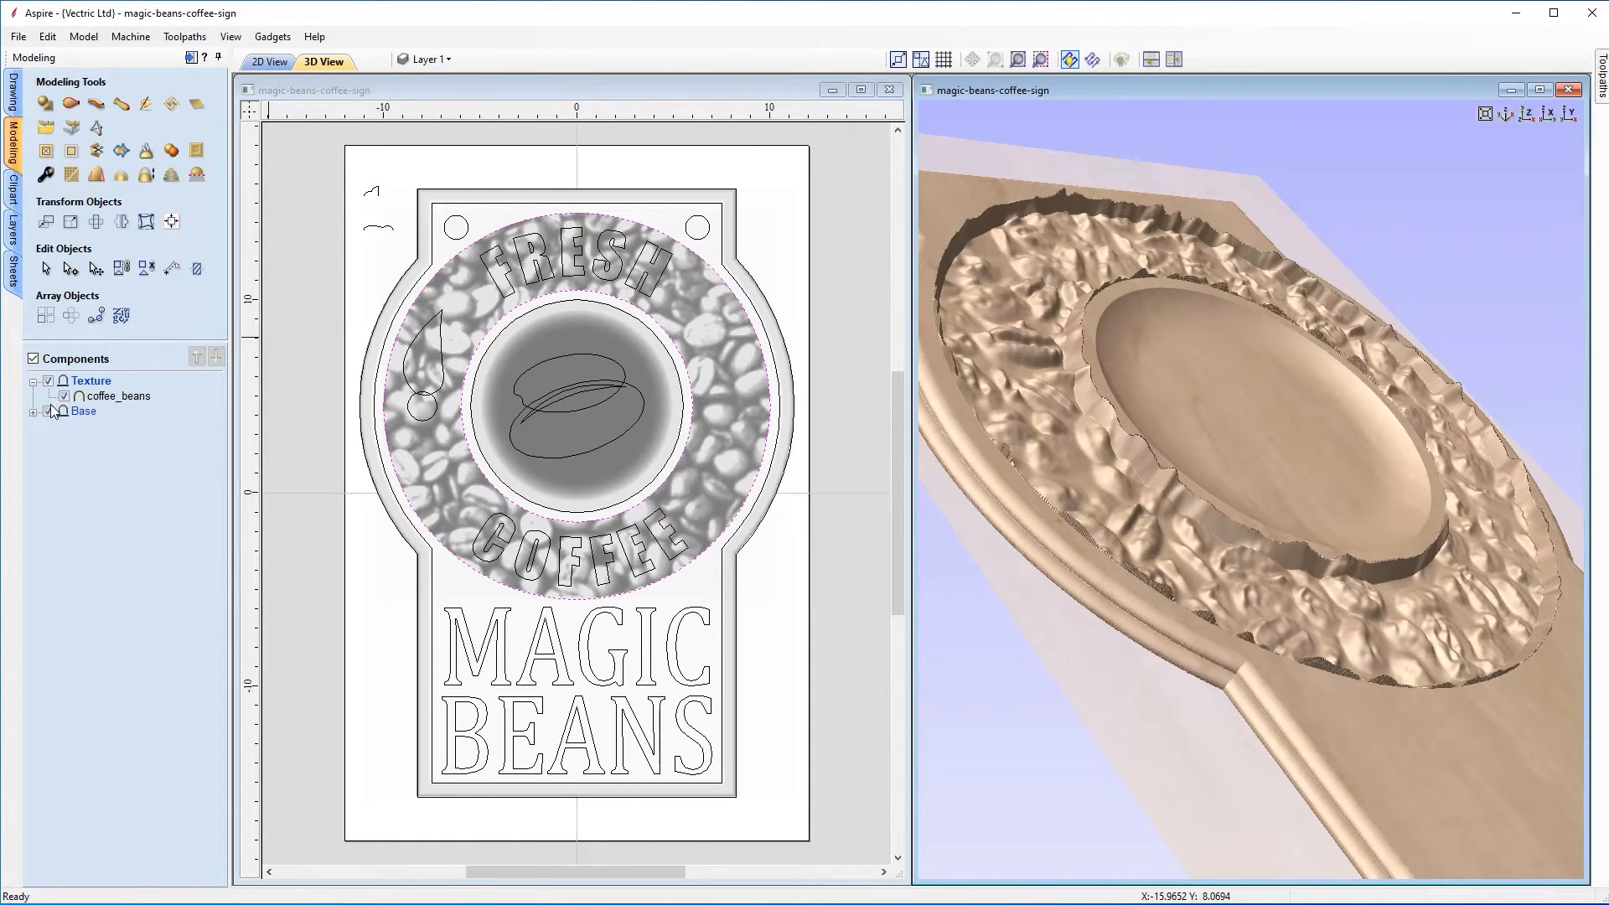
Step: Expand the Base level in the component tree and set the Texture level's combine mode to Merge
mouse_move(72, 412)
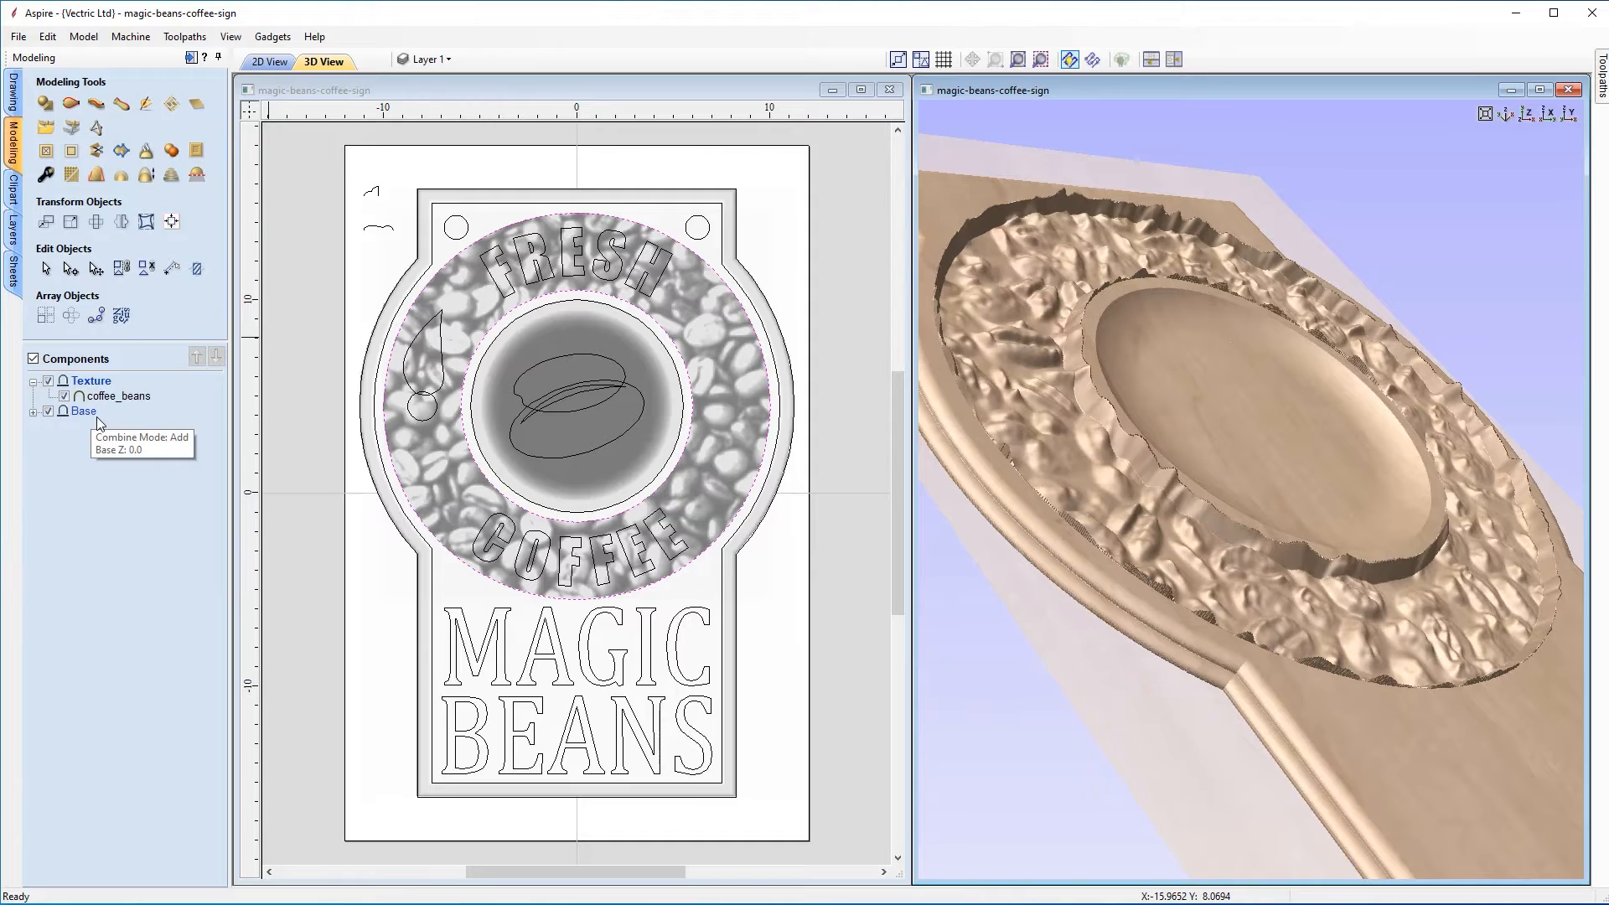
click(33, 411)
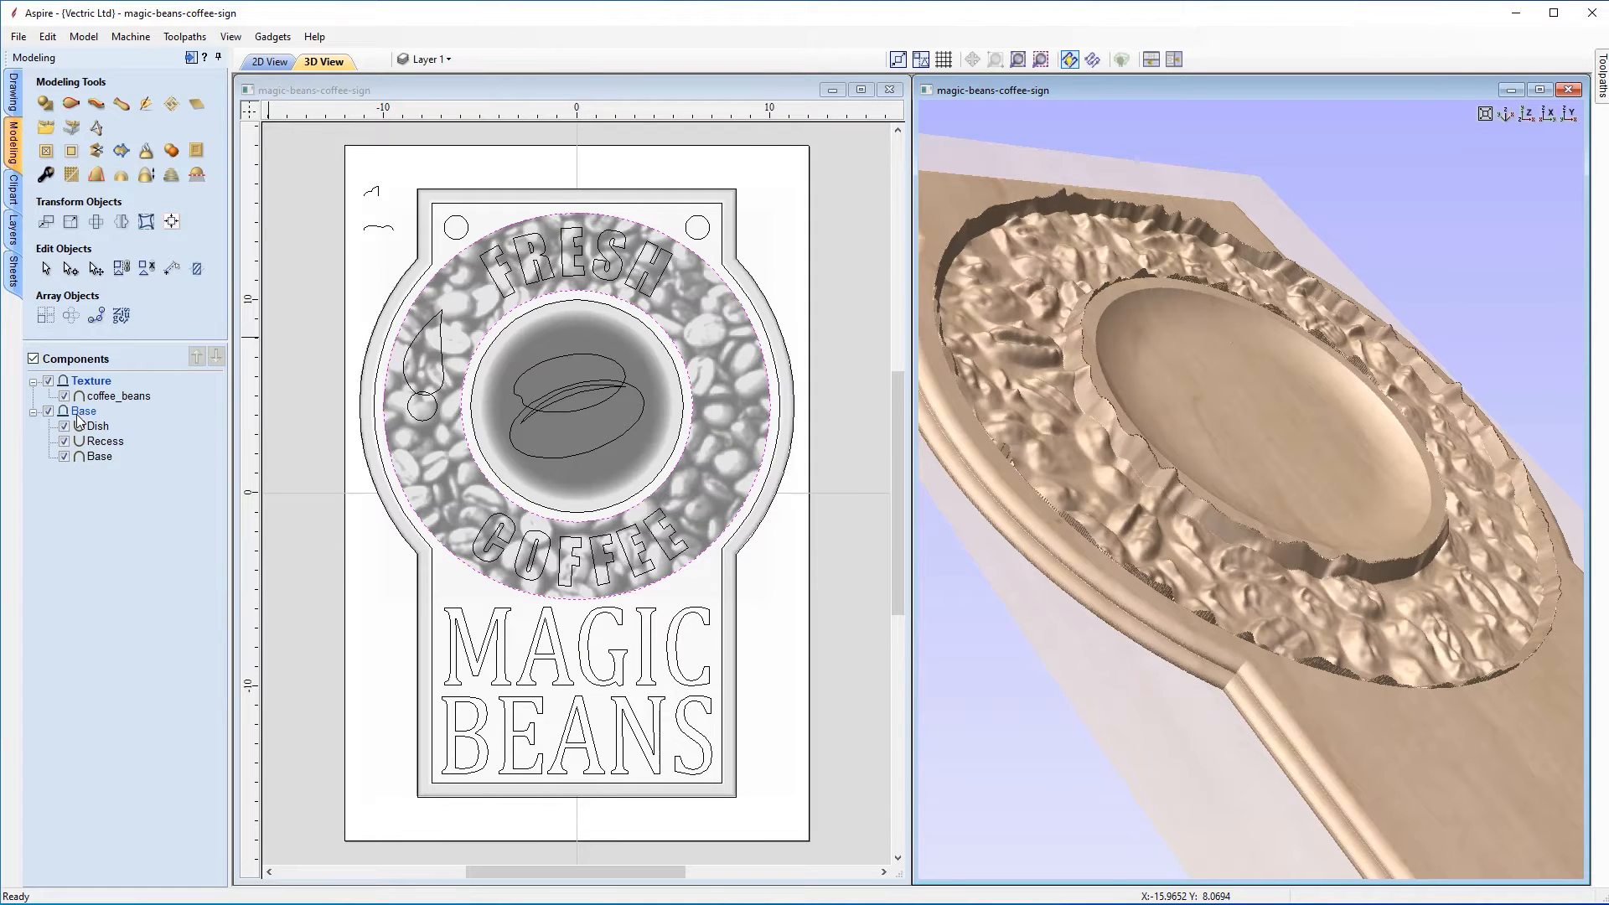
mouse_move(79, 389)
mouse_move(93, 415)
right_click(92, 386)
mouse_move(125, 394)
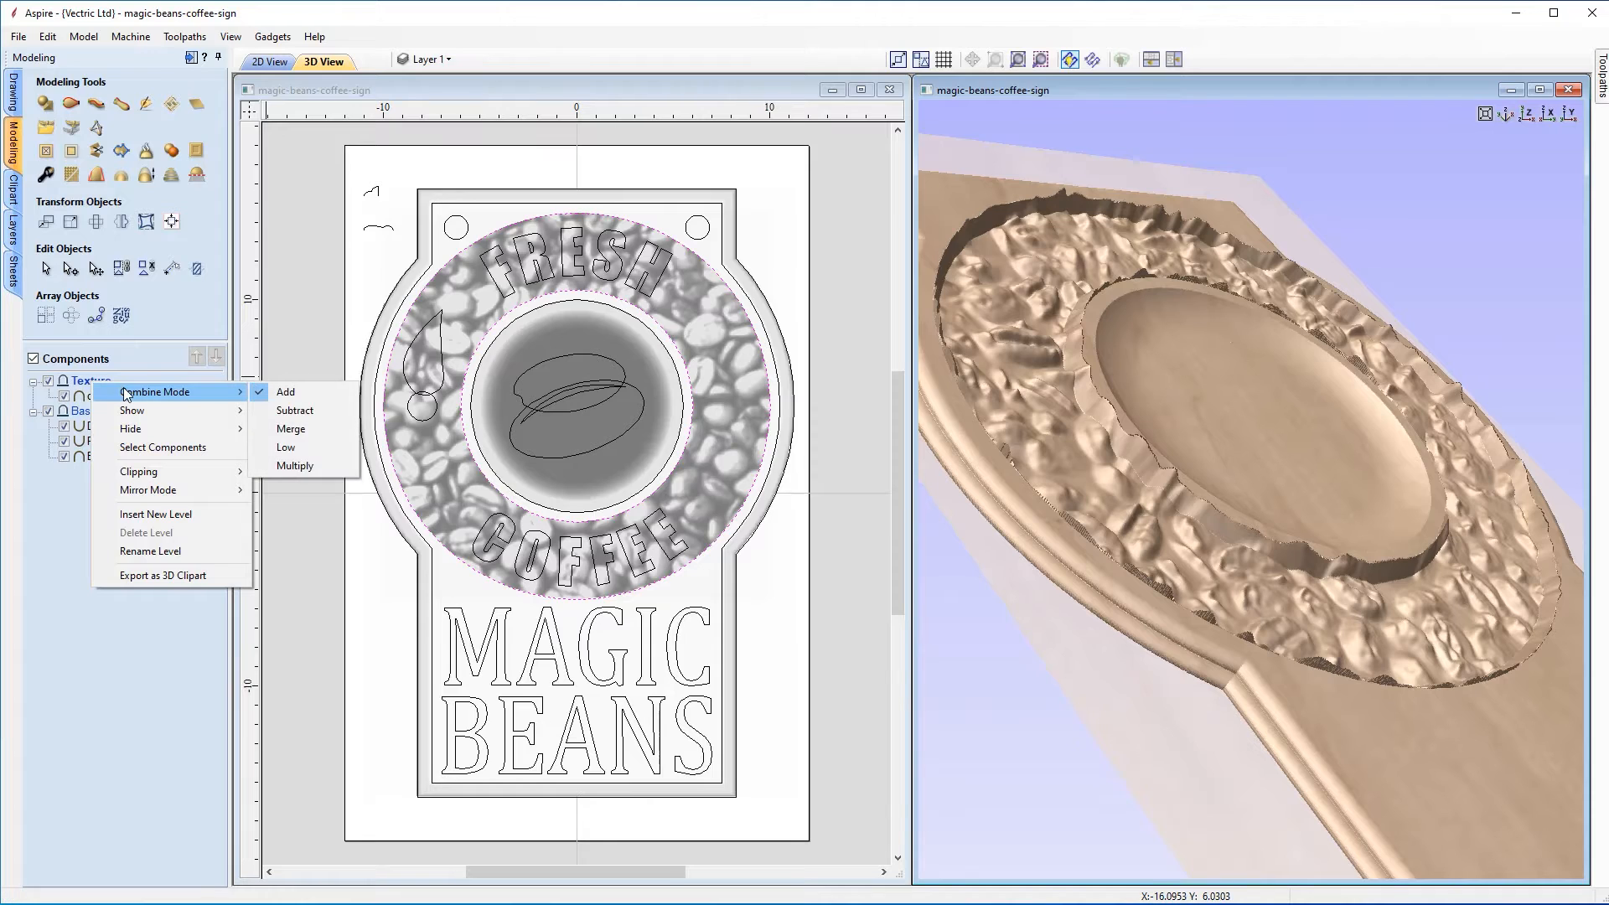
click(294, 430)
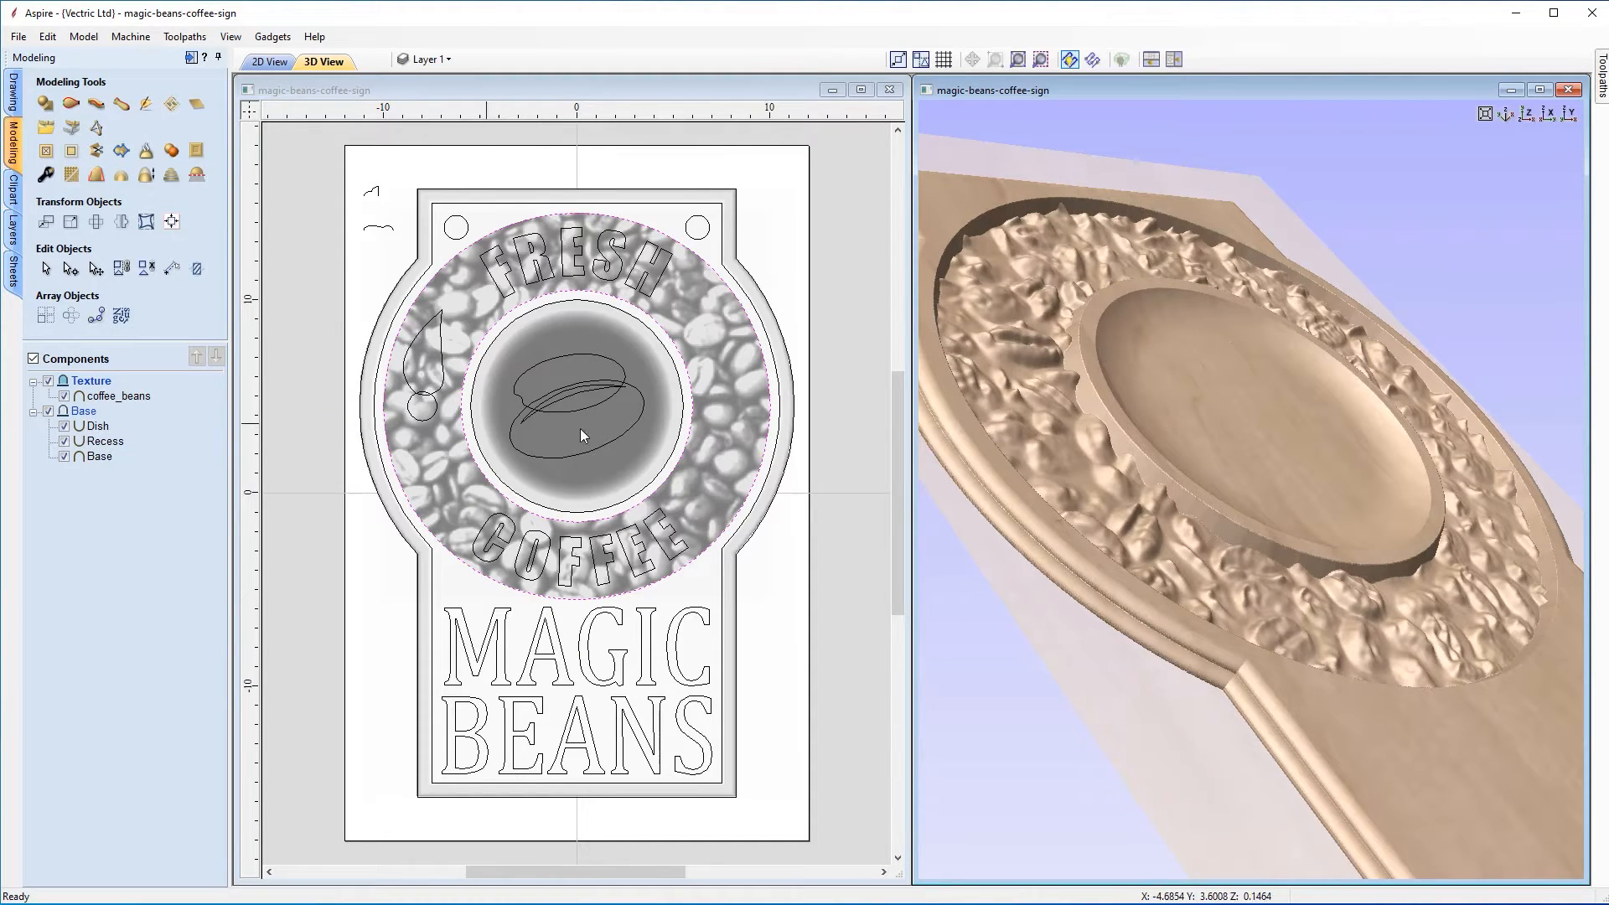
Step: Set the coffee_beans component's shape height to 0.2 inches
drag(1379, 612, 1291, 606)
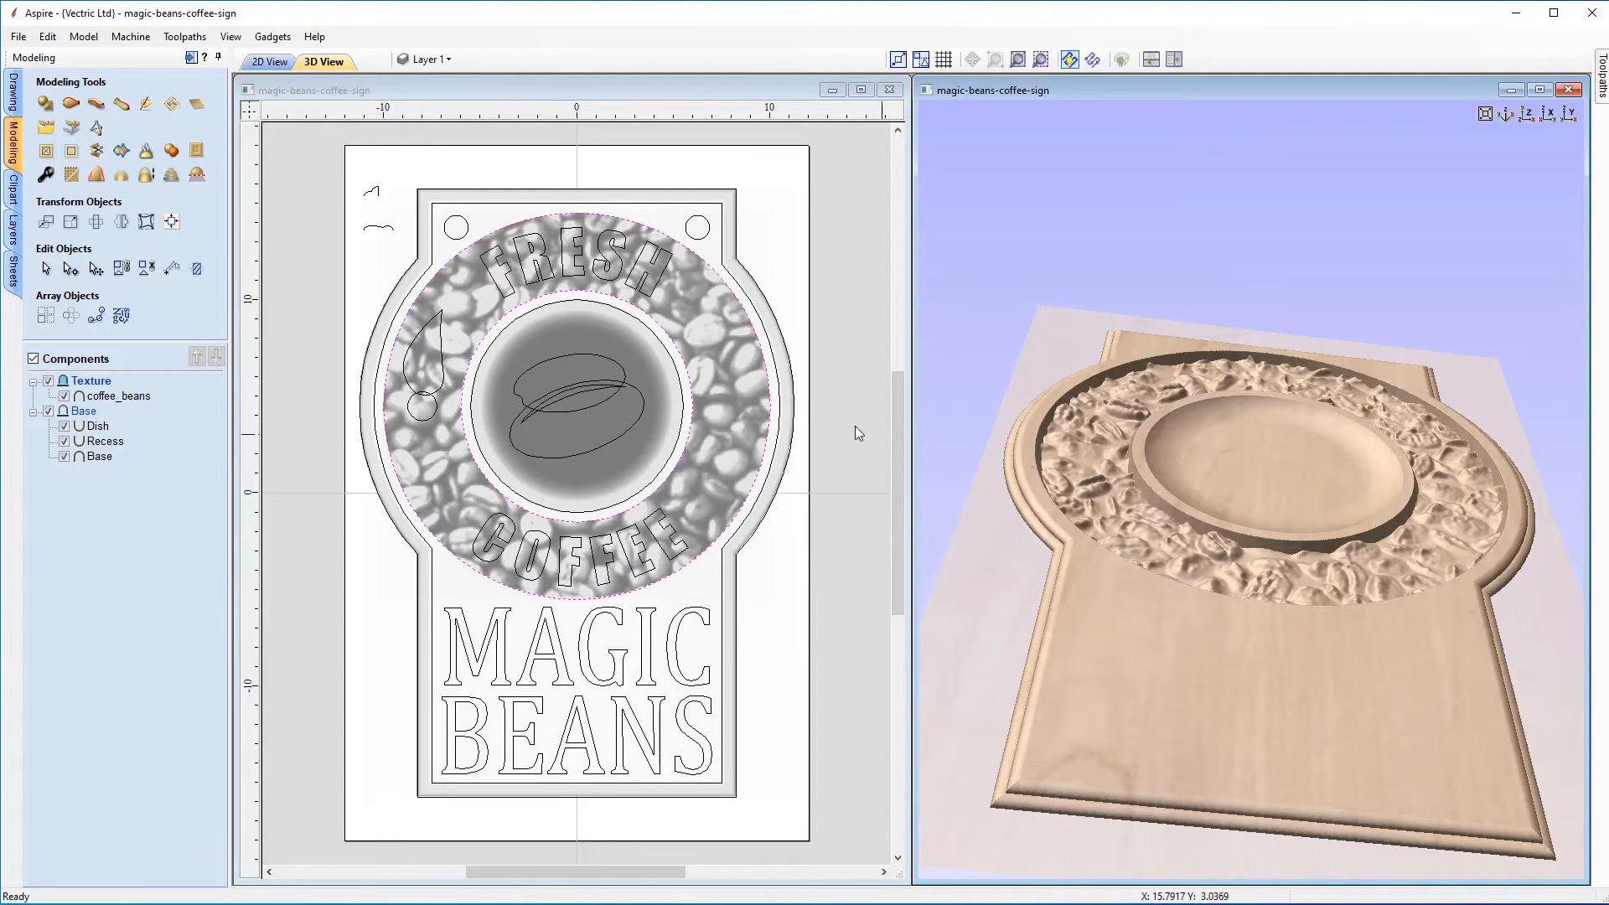
click(735, 402)
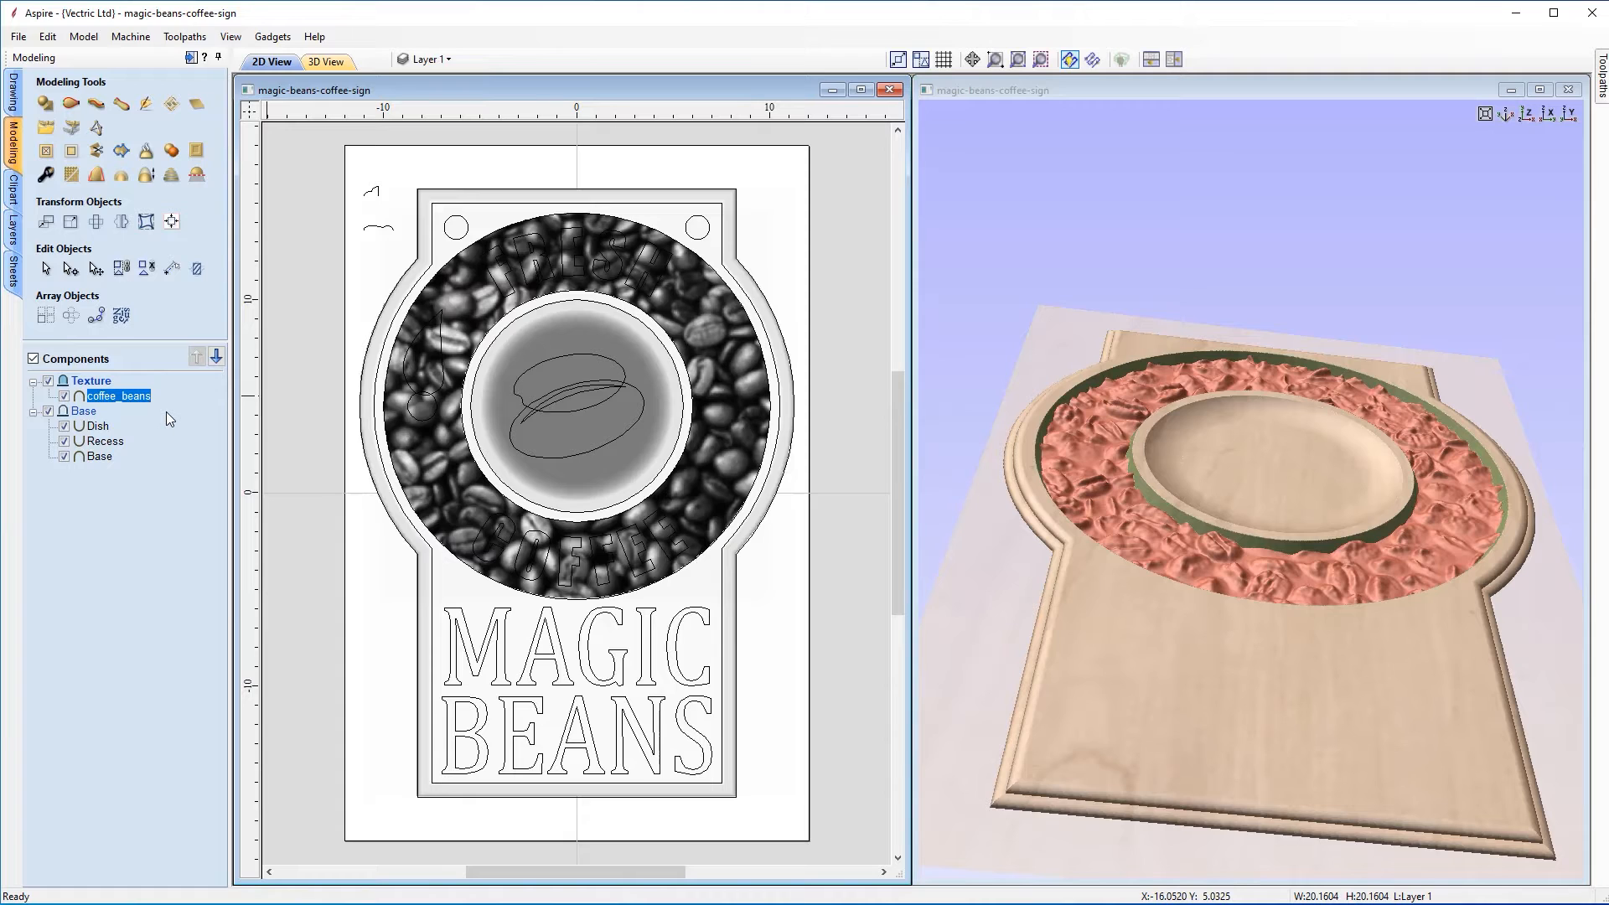
click(45, 176)
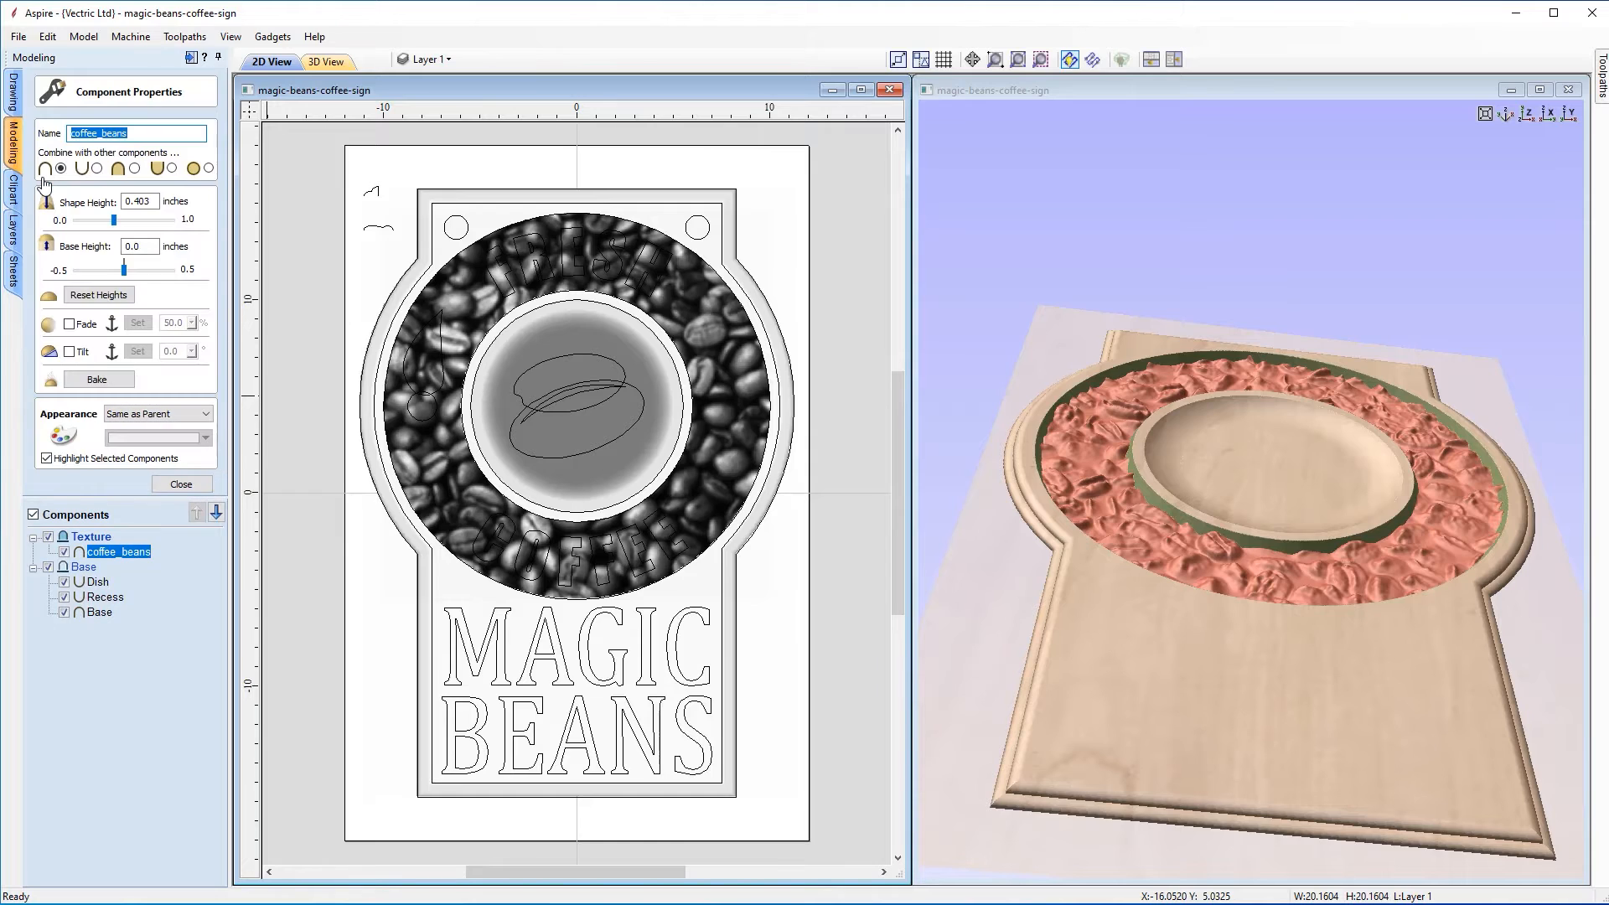
click(144, 201)
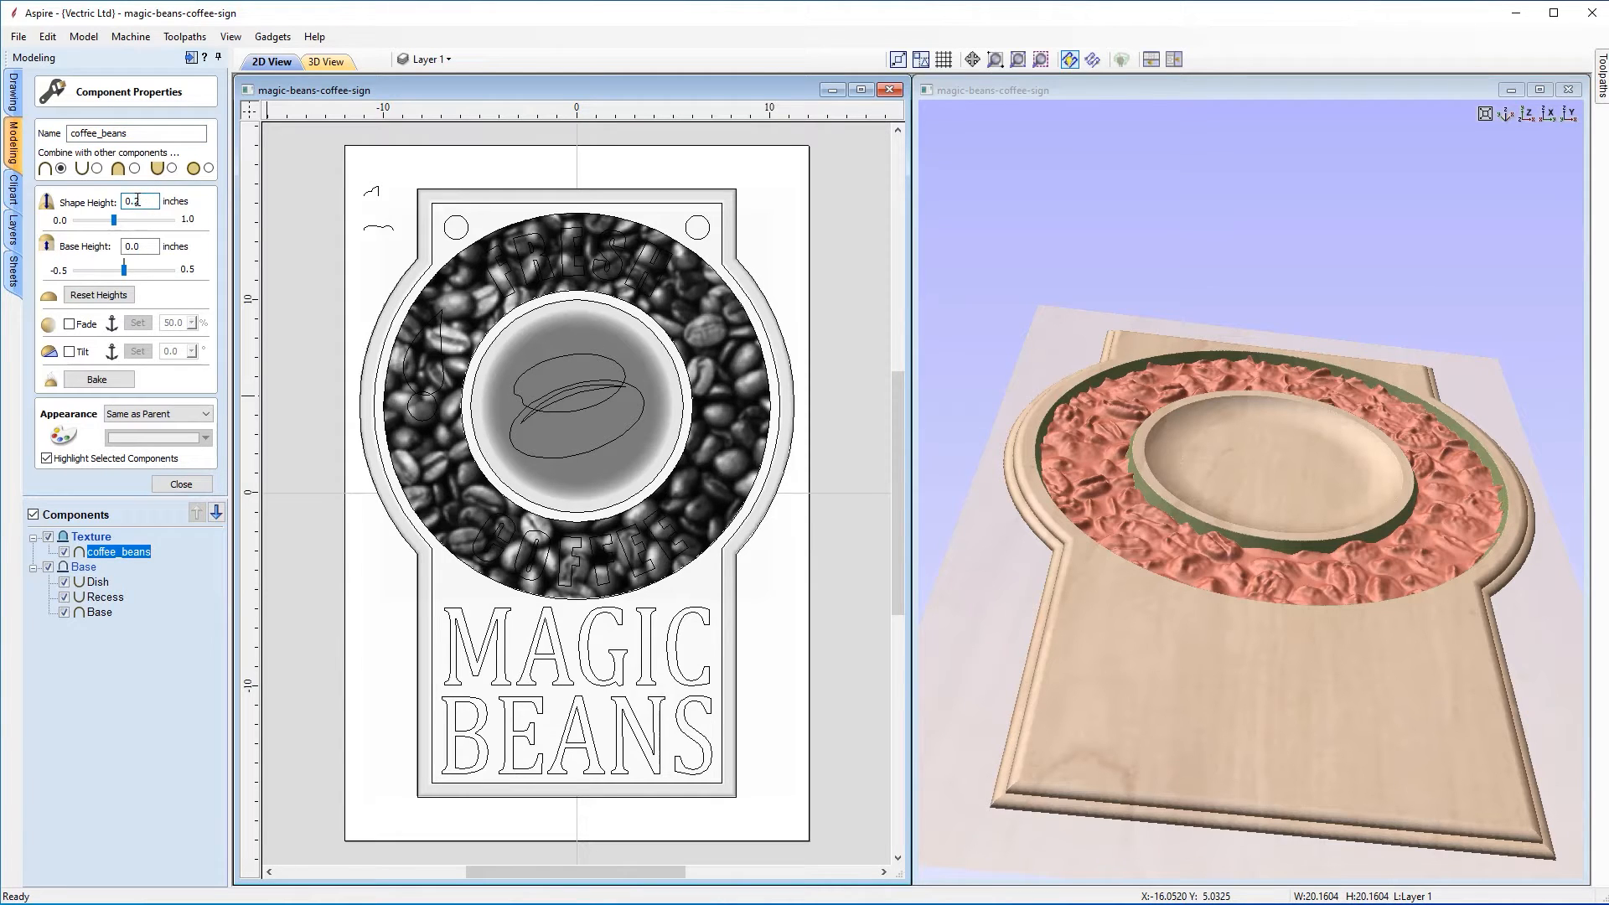
key(Return)
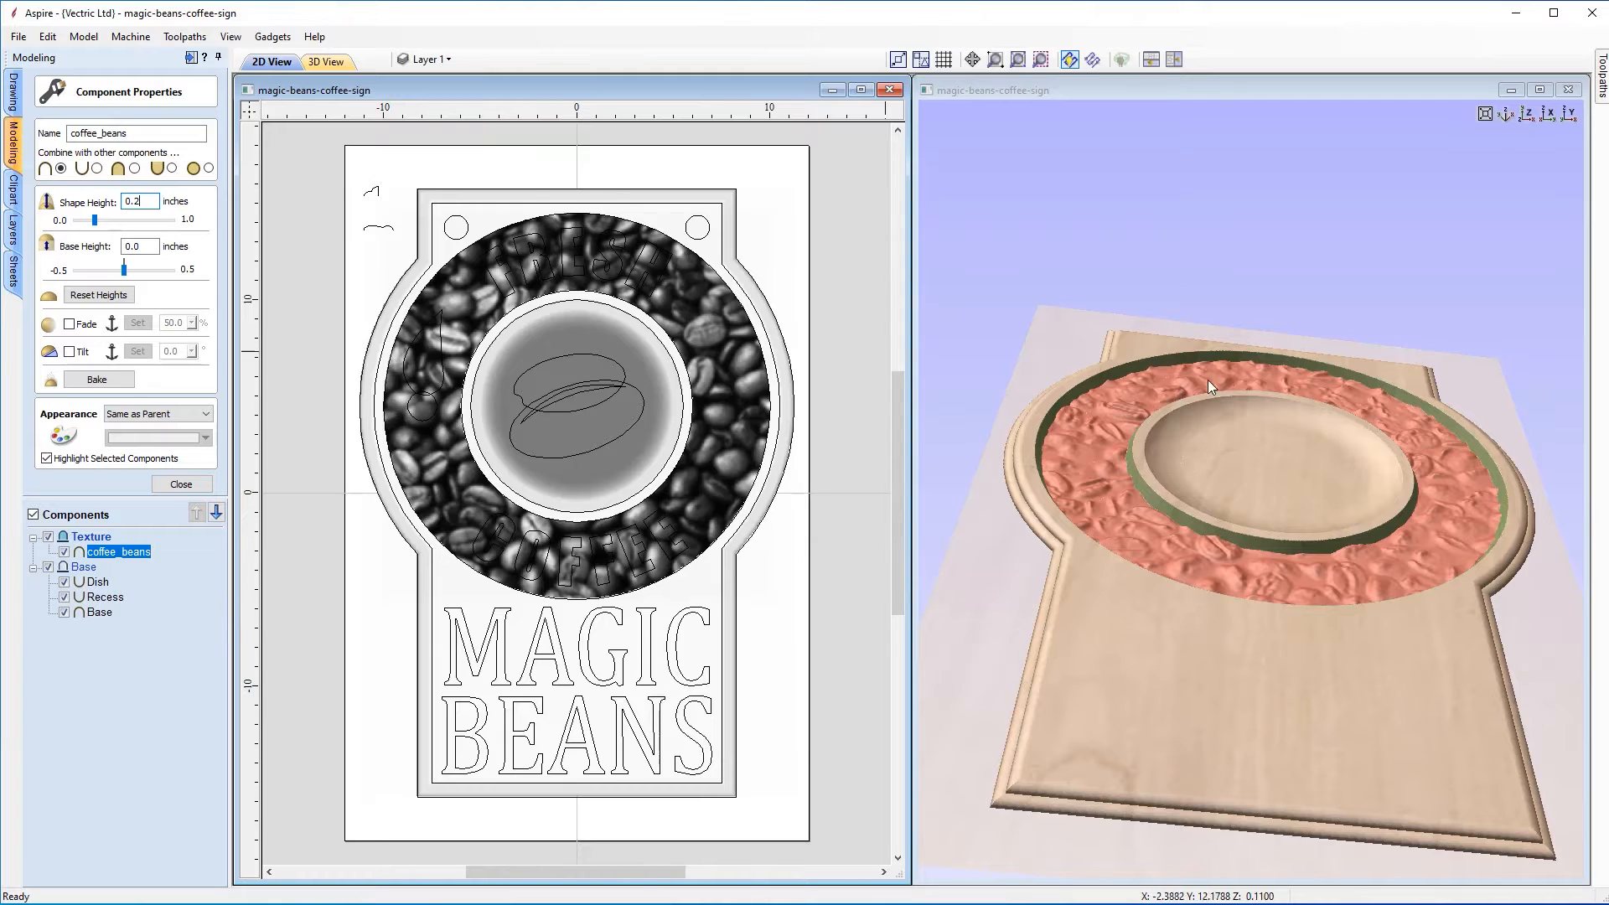
drag(1394, 679, 1276, 515)
drag(1115, 672, 1551, 144)
click(1526, 116)
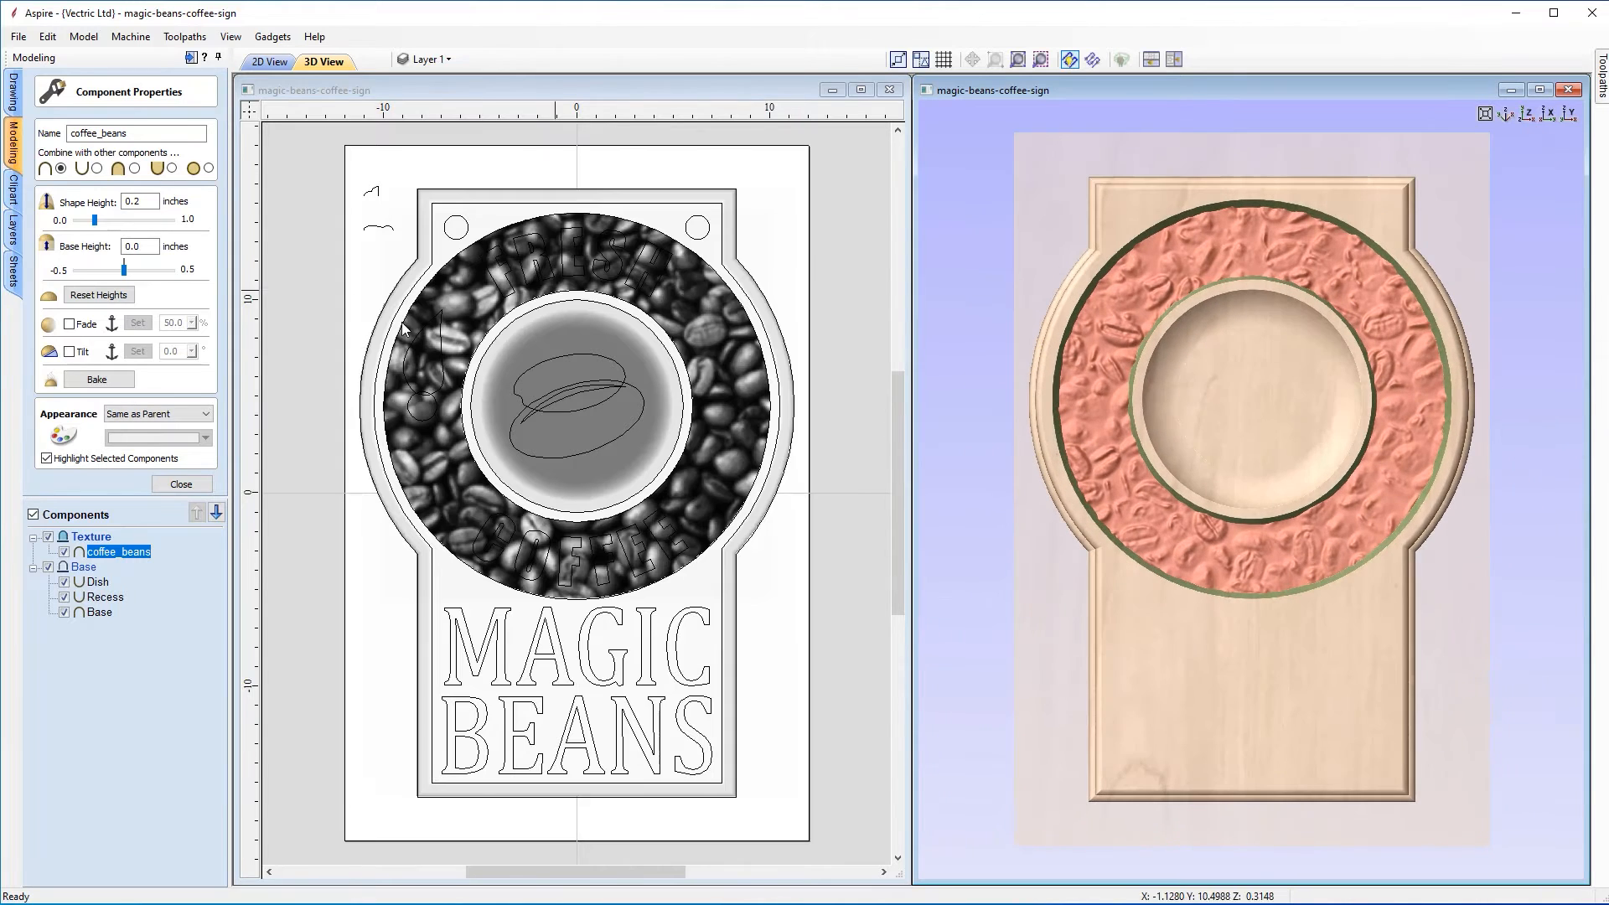
click(180, 486)
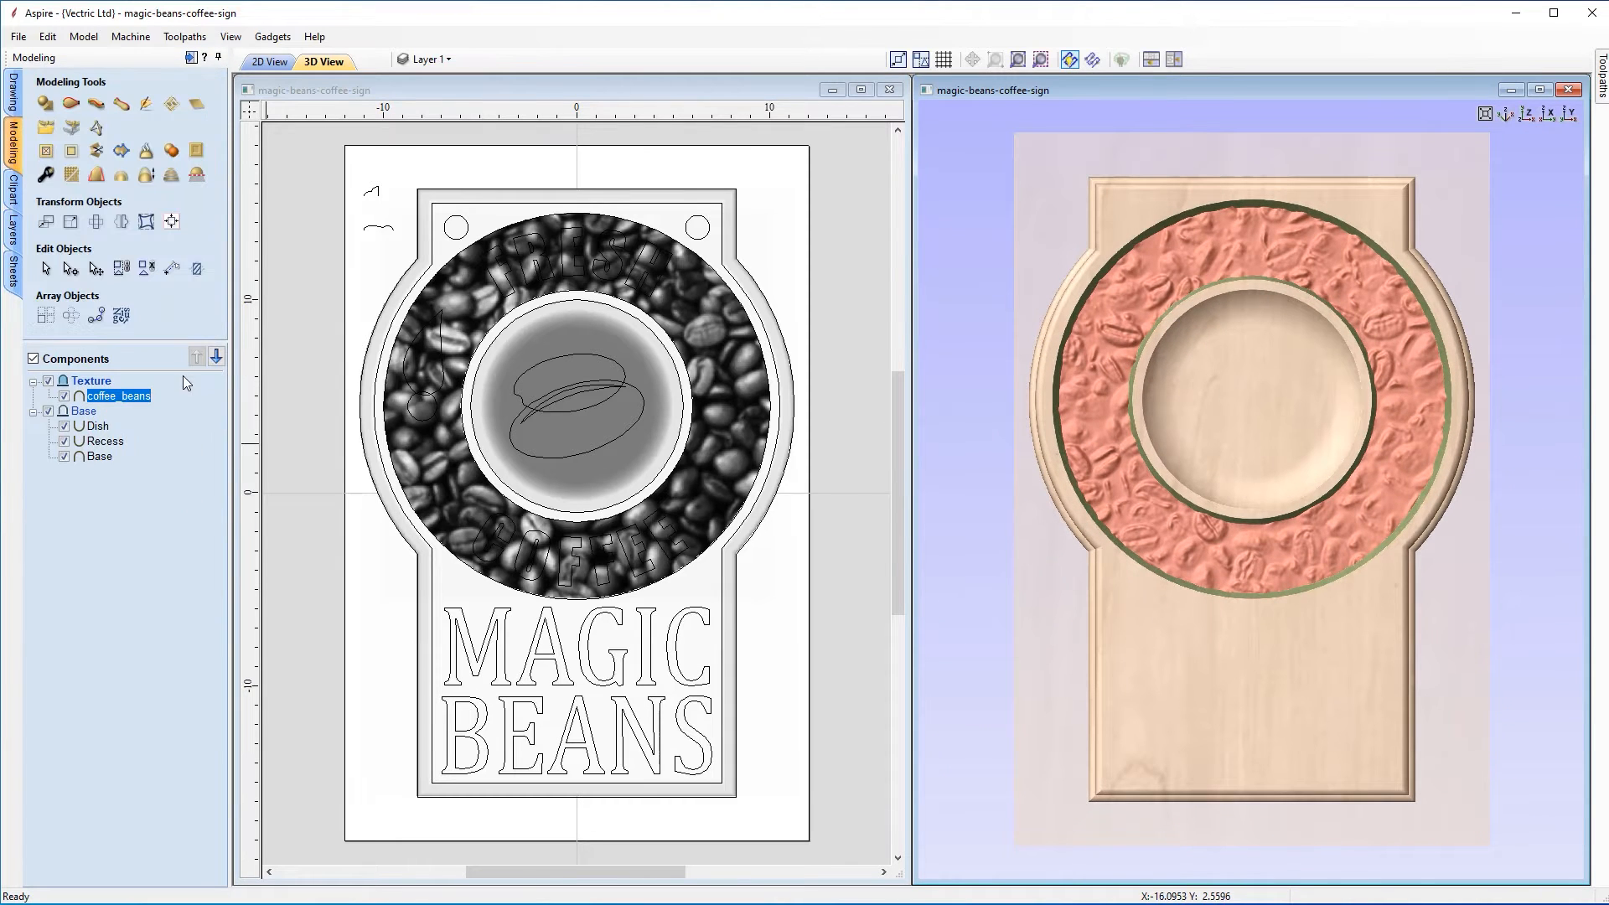
click(169, 503)
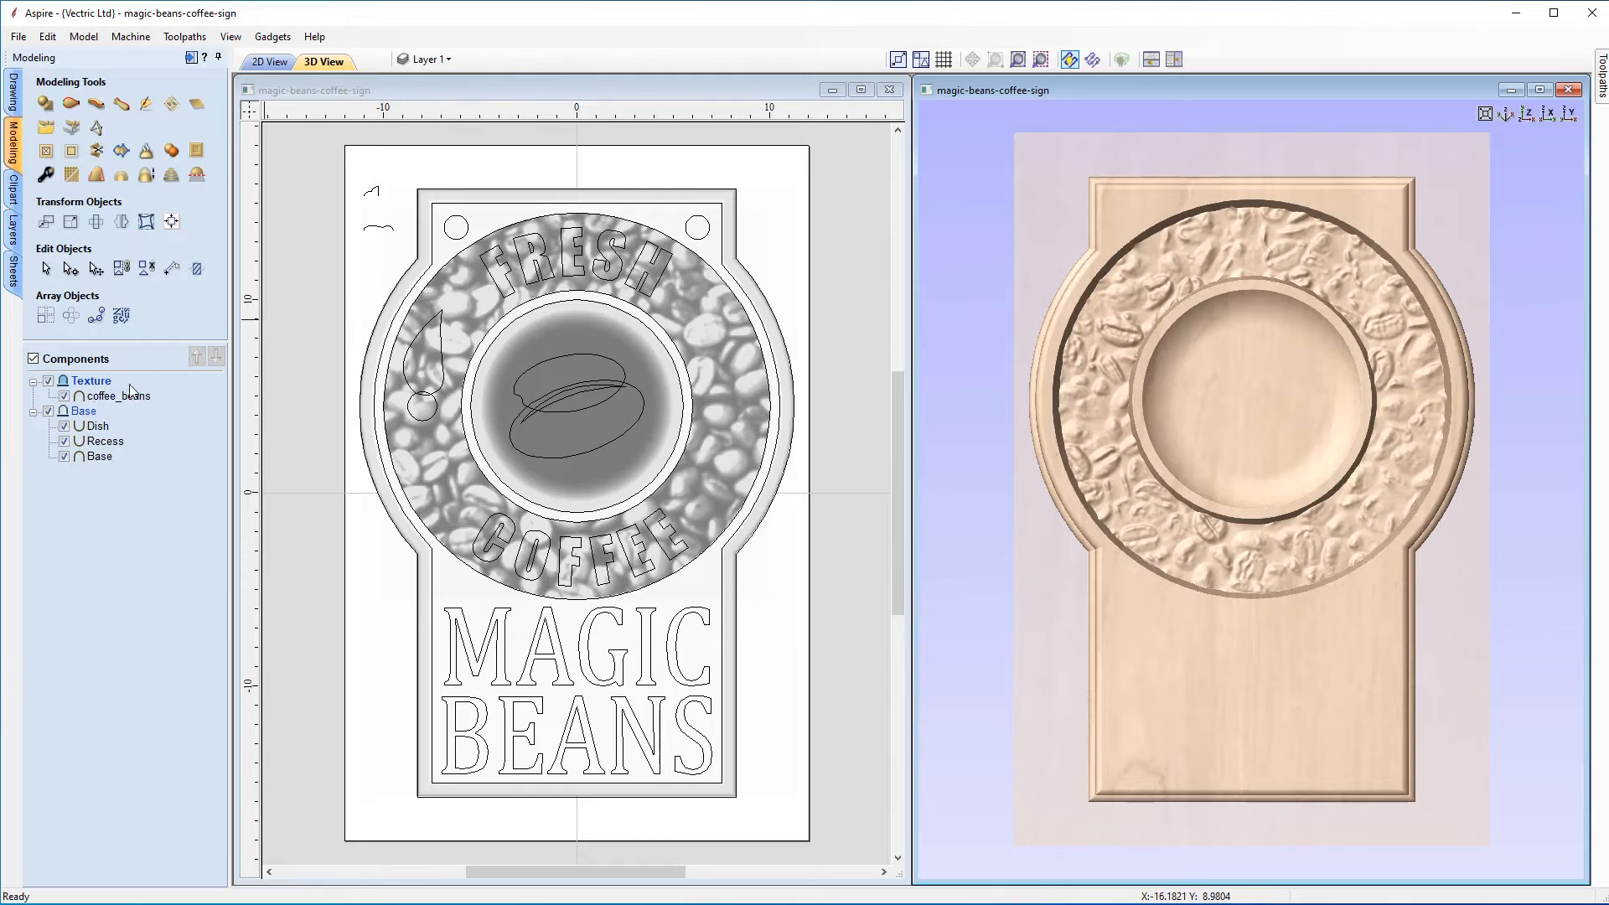
Step: Collapse the Texture and Base levels in the component tree and hide both of them
click(33, 381)
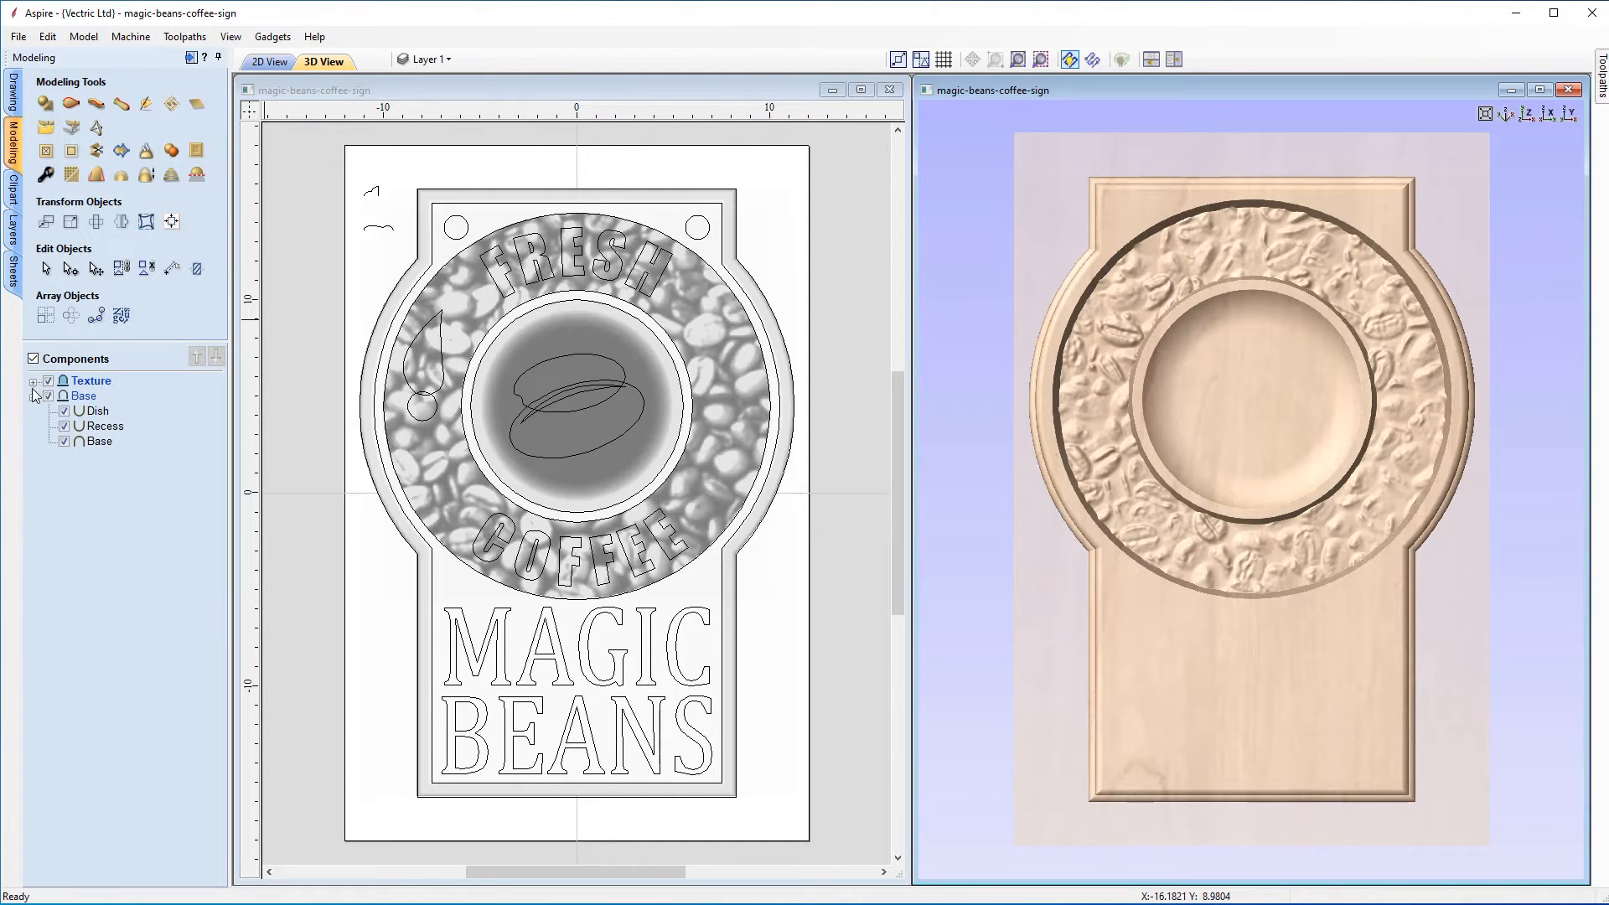
click(33, 396)
click(48, 395)
click(48, 381)
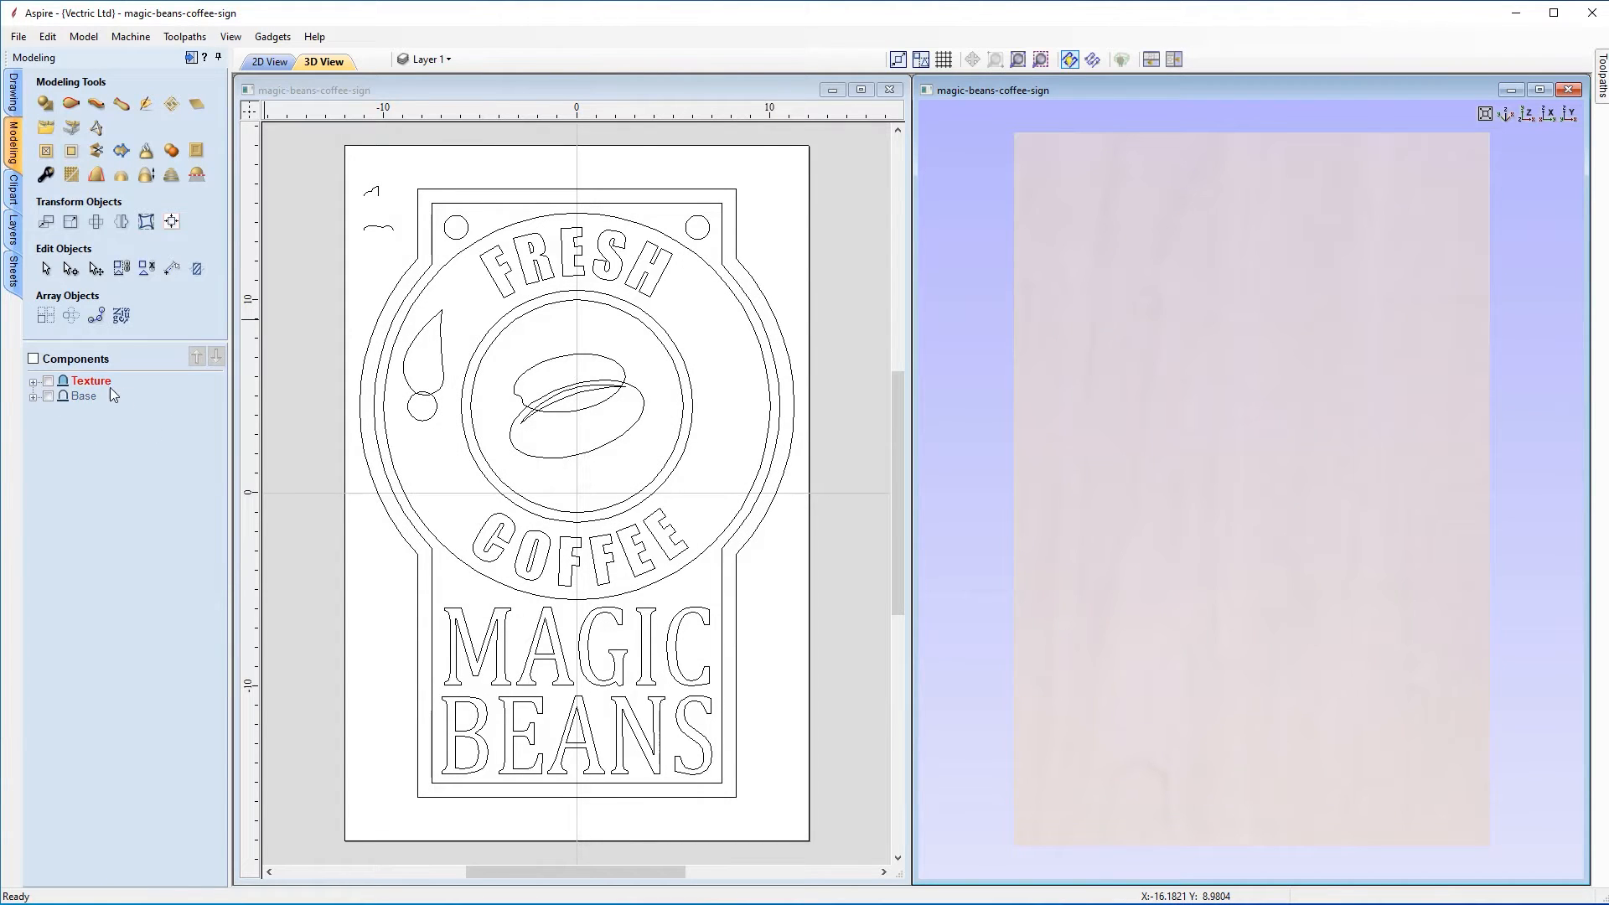
Step: Add a new component level named Leaves above the Texture level
right_click(80, 385)
right_click(99, 383)
click(160, 541)
text(Leaves)
key(Return)
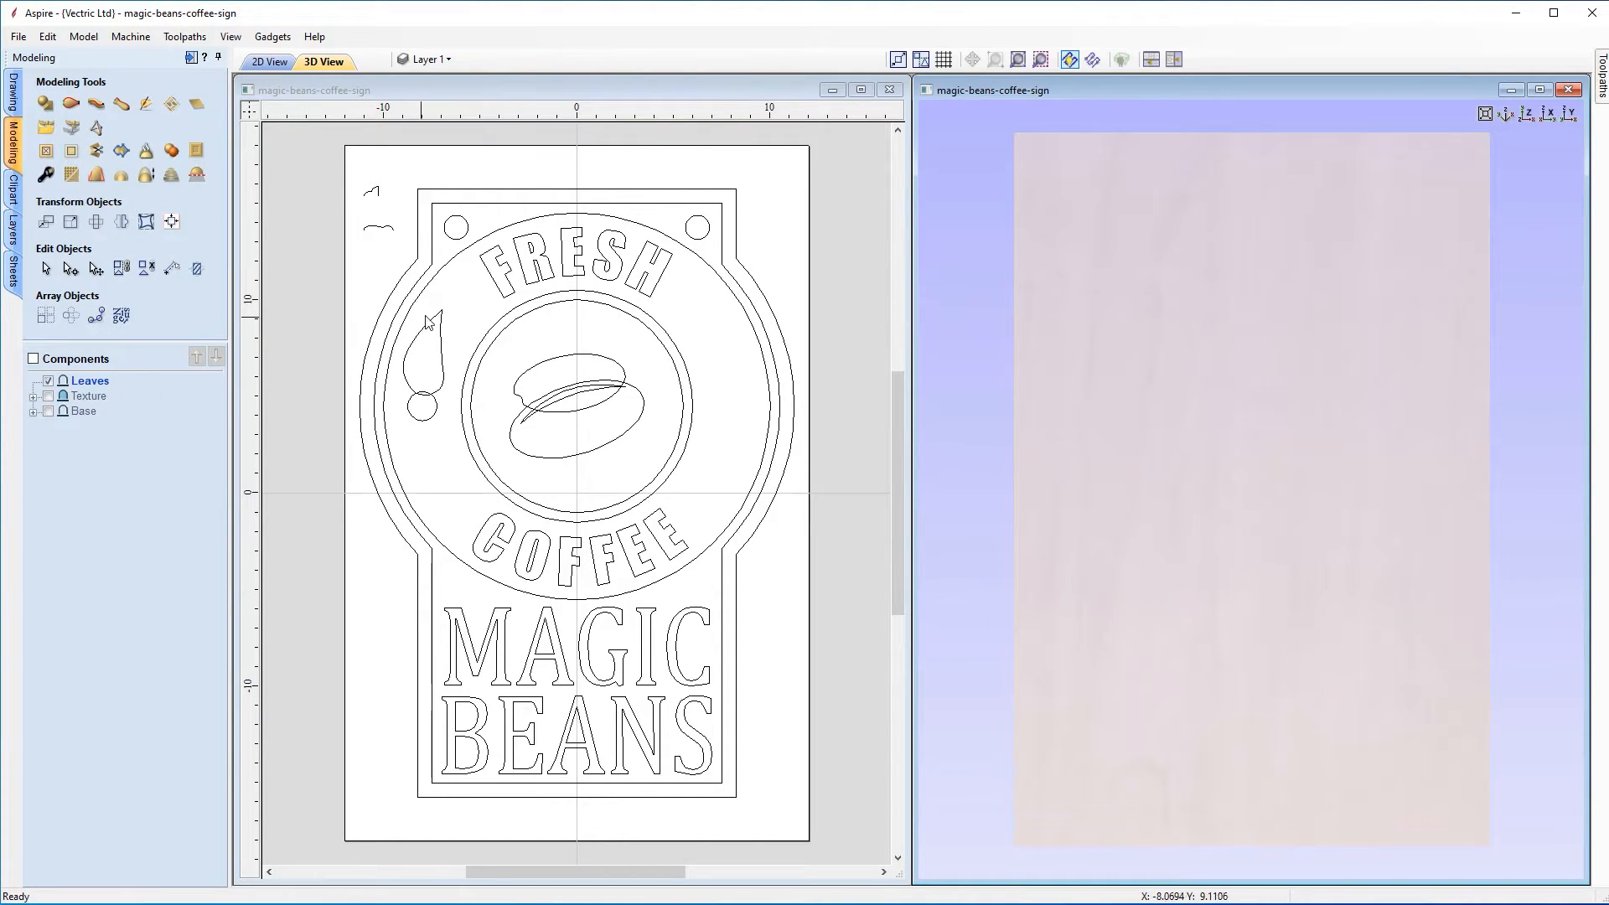
Step: Create a curved-profile shape from the small circle below the leaf outline, scaled to an exact height of 0.25 inches and named Berry
click(424, 421)
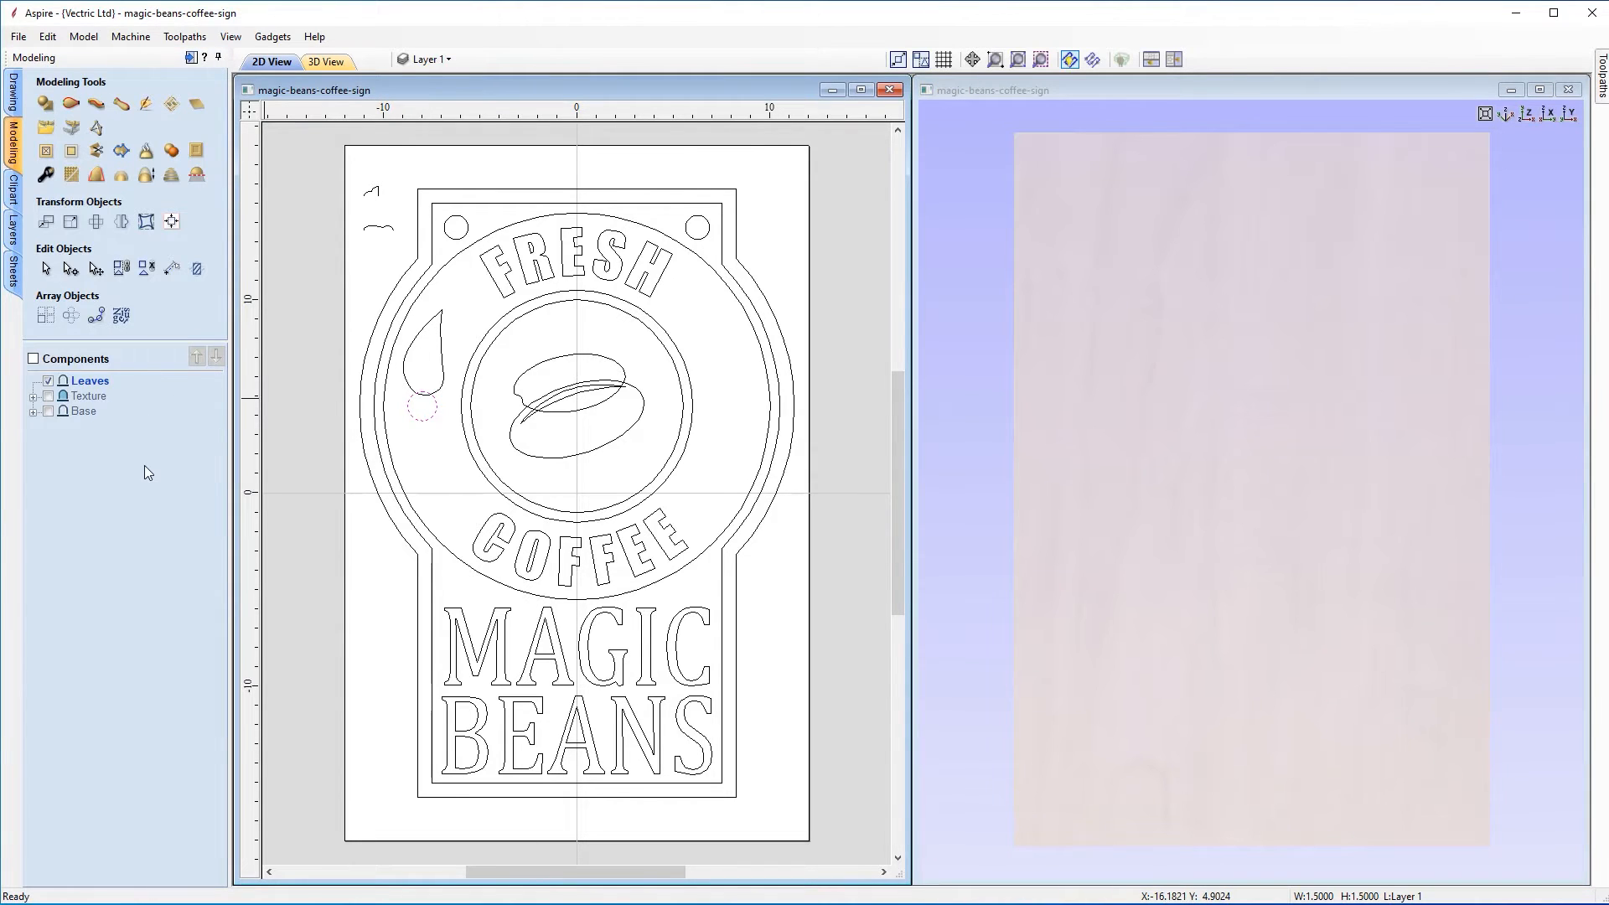
click(46, 105)
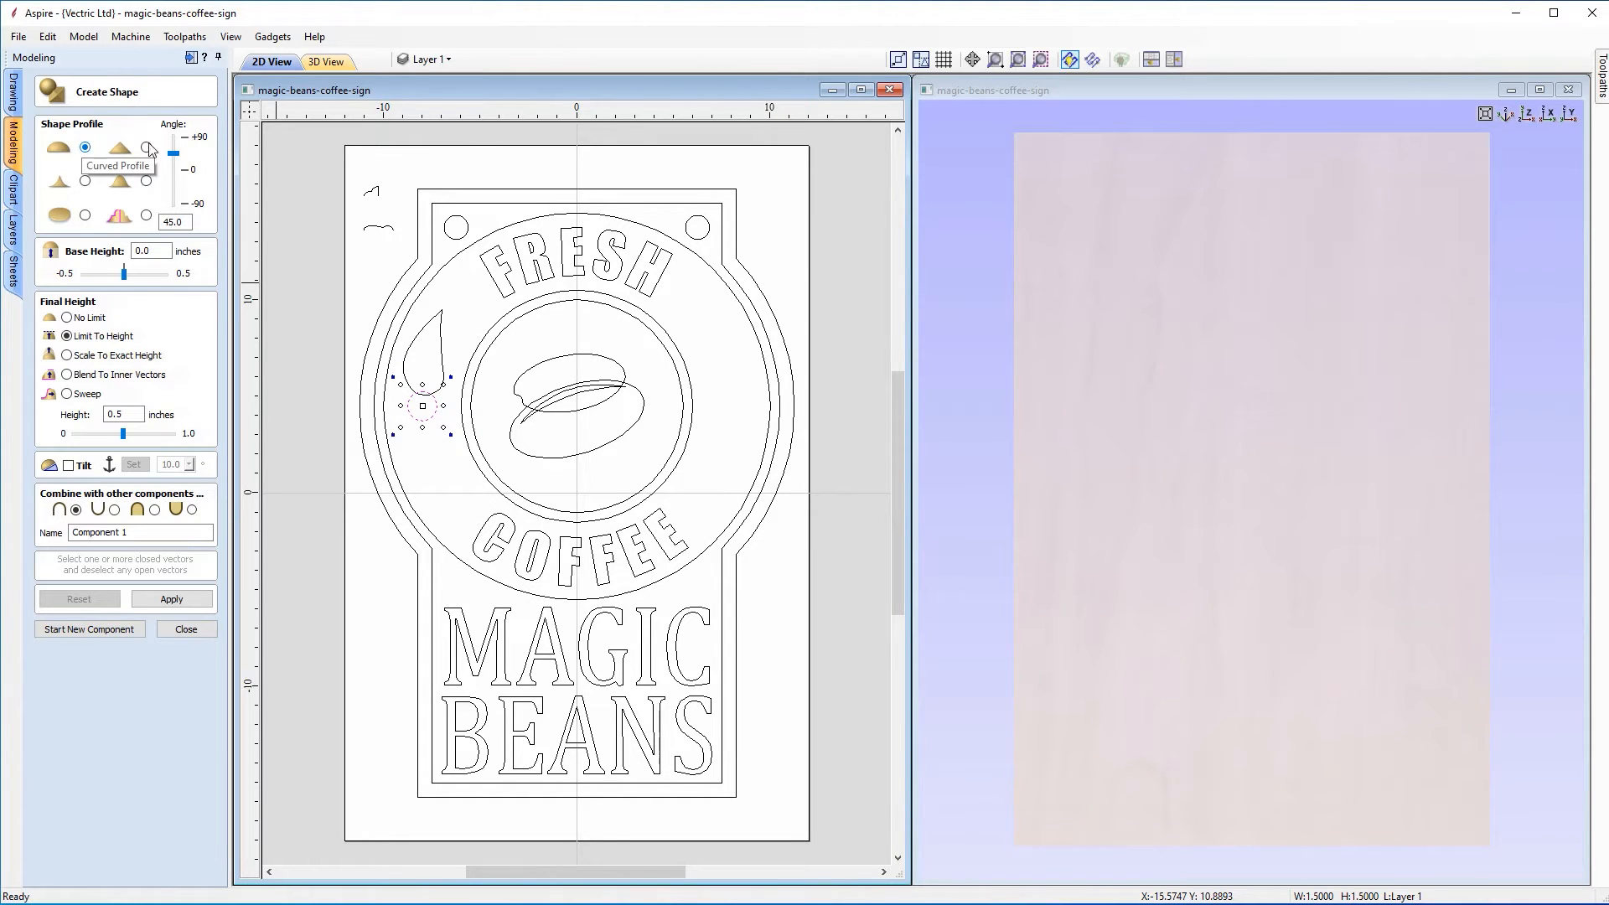
double_click(160, 222)
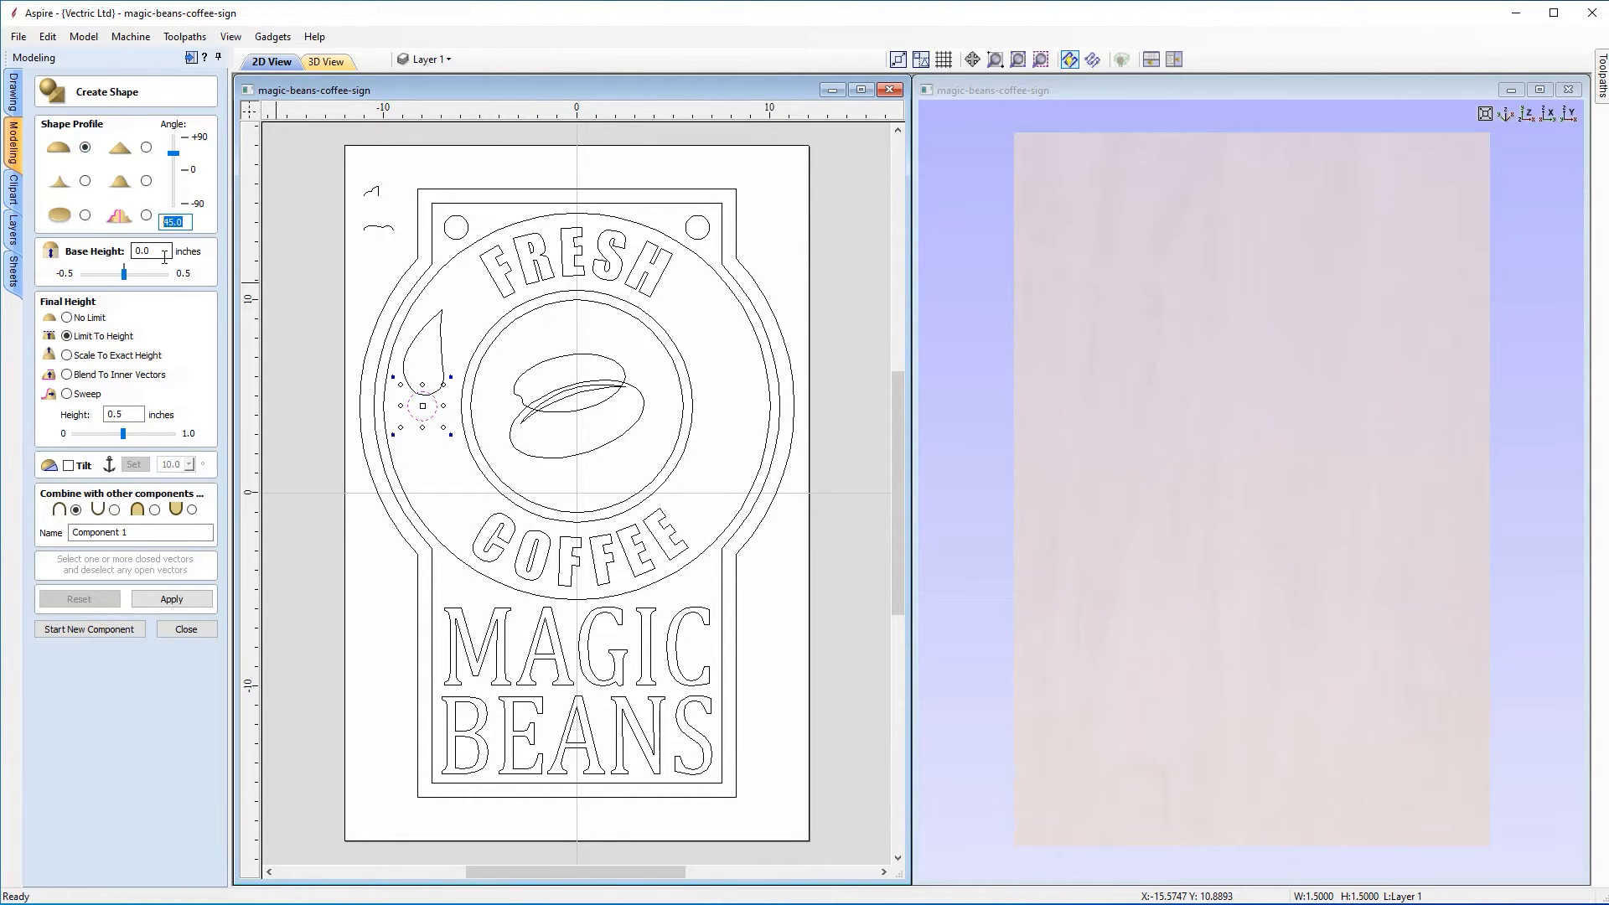
click(67, 355)
drag(148, 533, 74, 533)
text(Berry)
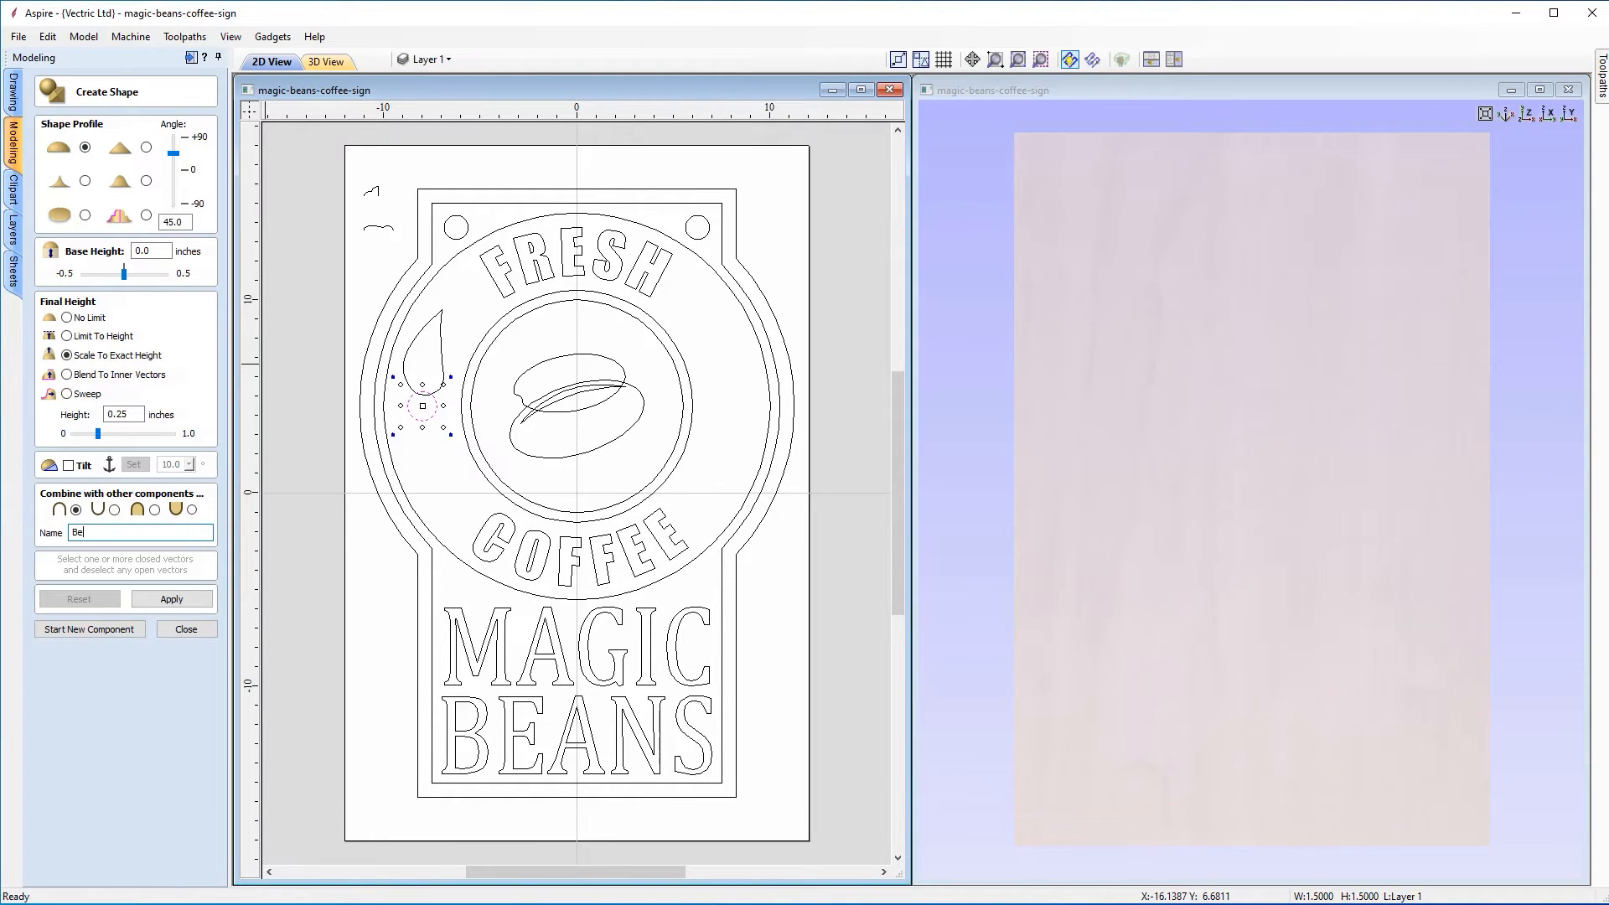
click(172, 599)
drag(1108, 576, 1143, 379)
drag(1059, 466, 988, 578)
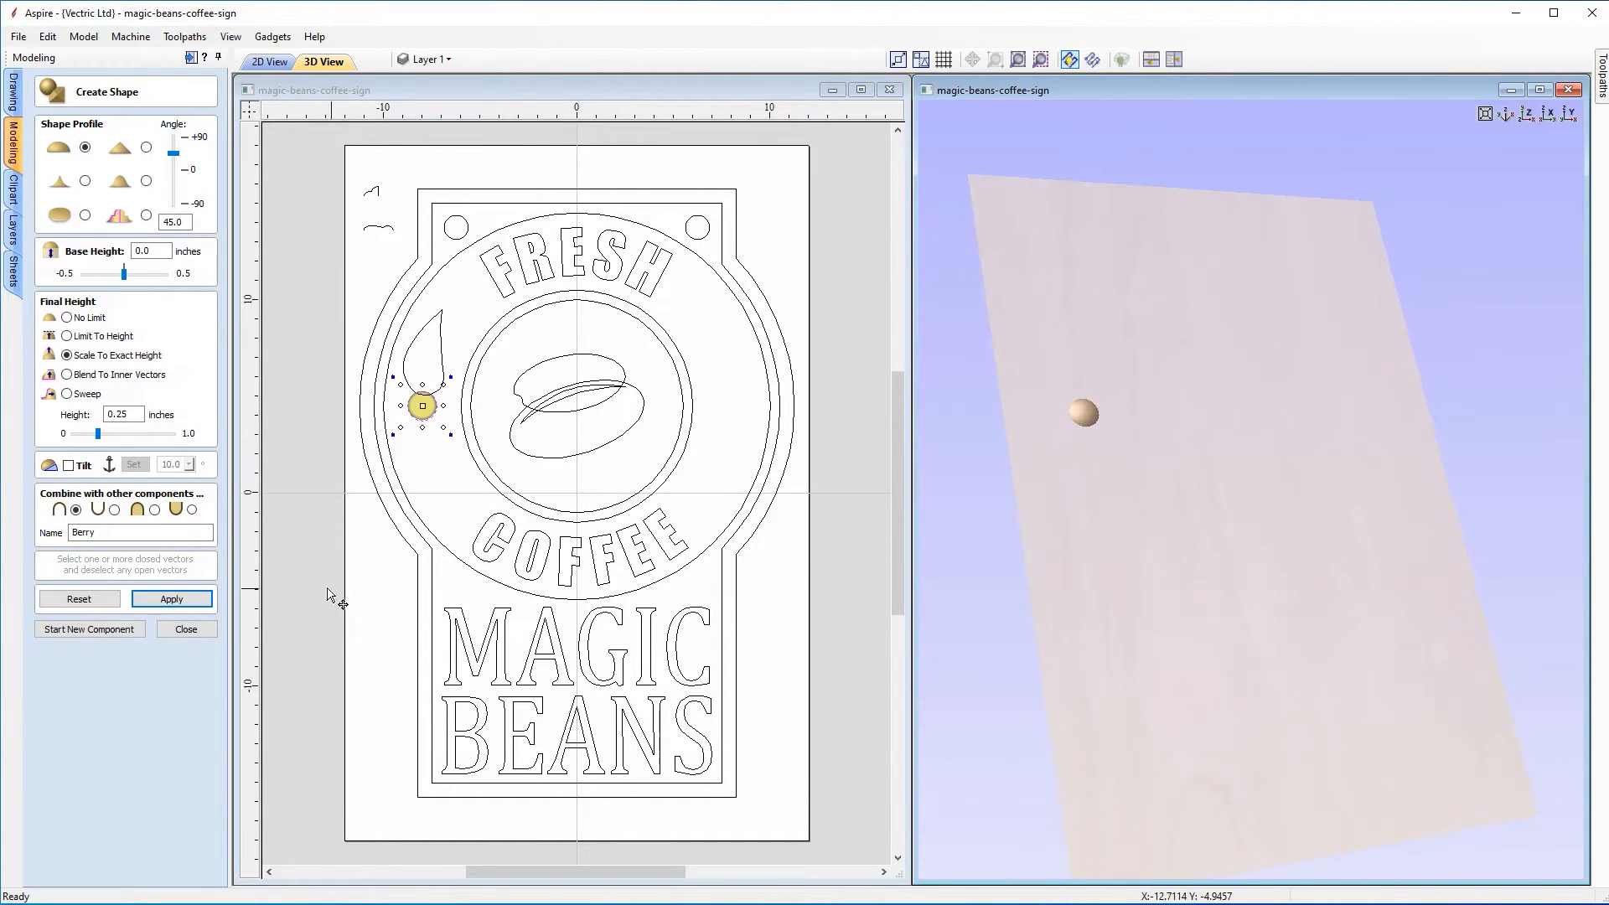
click(177, 627)
click(1524, 116)
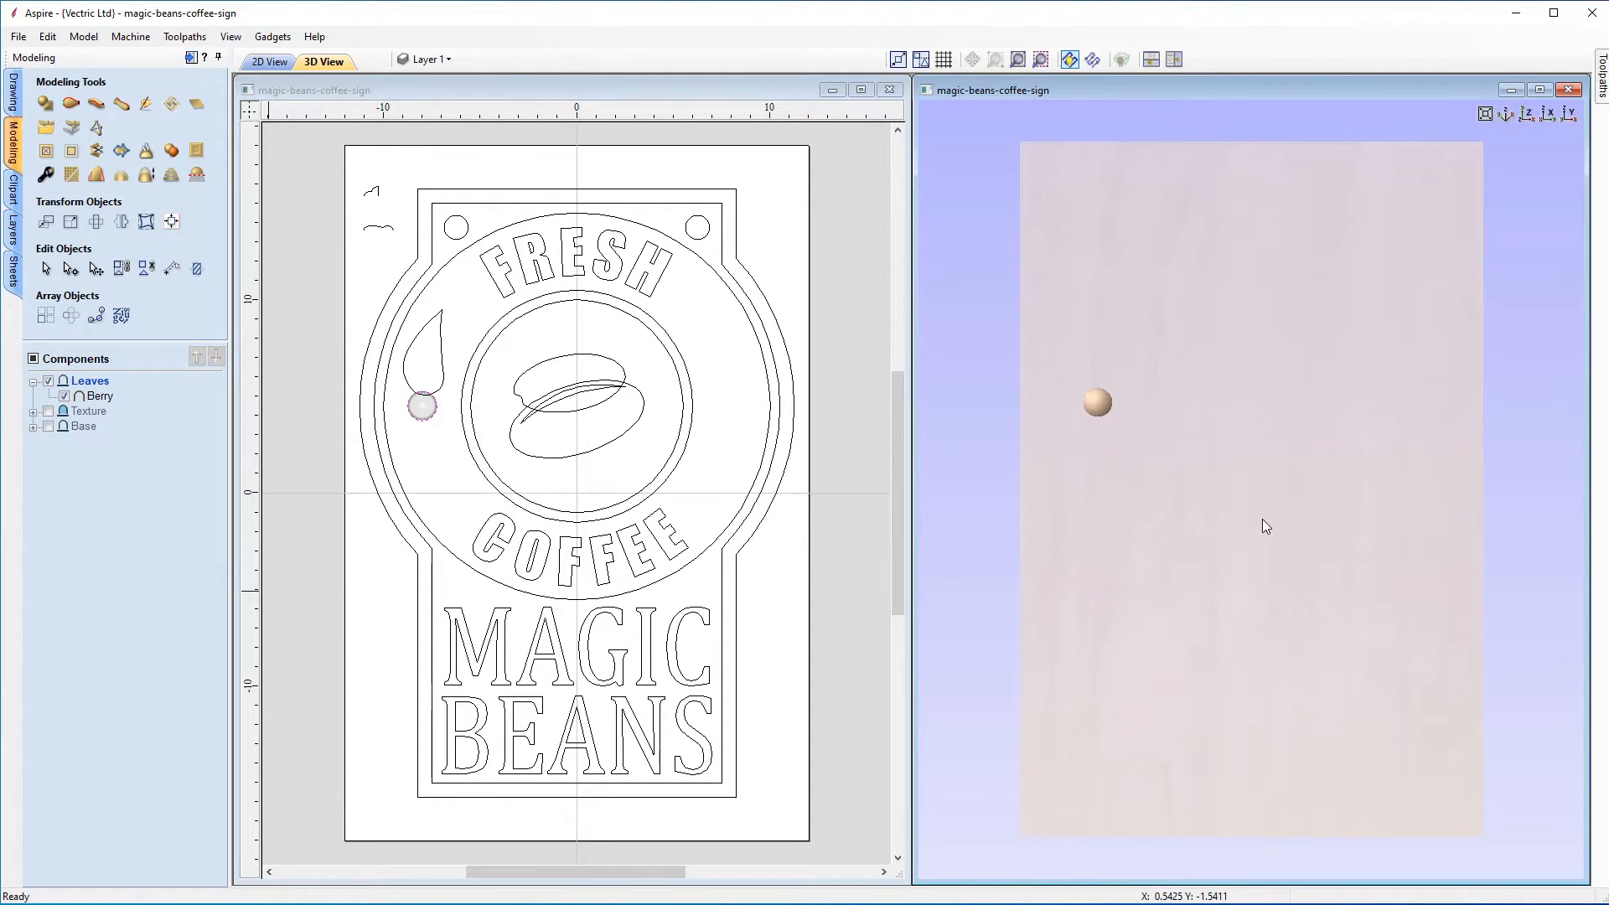
Step: Start a Two Rail Sweep with the two curved sides of the leaf outline as its drive rails
click(412, 350)
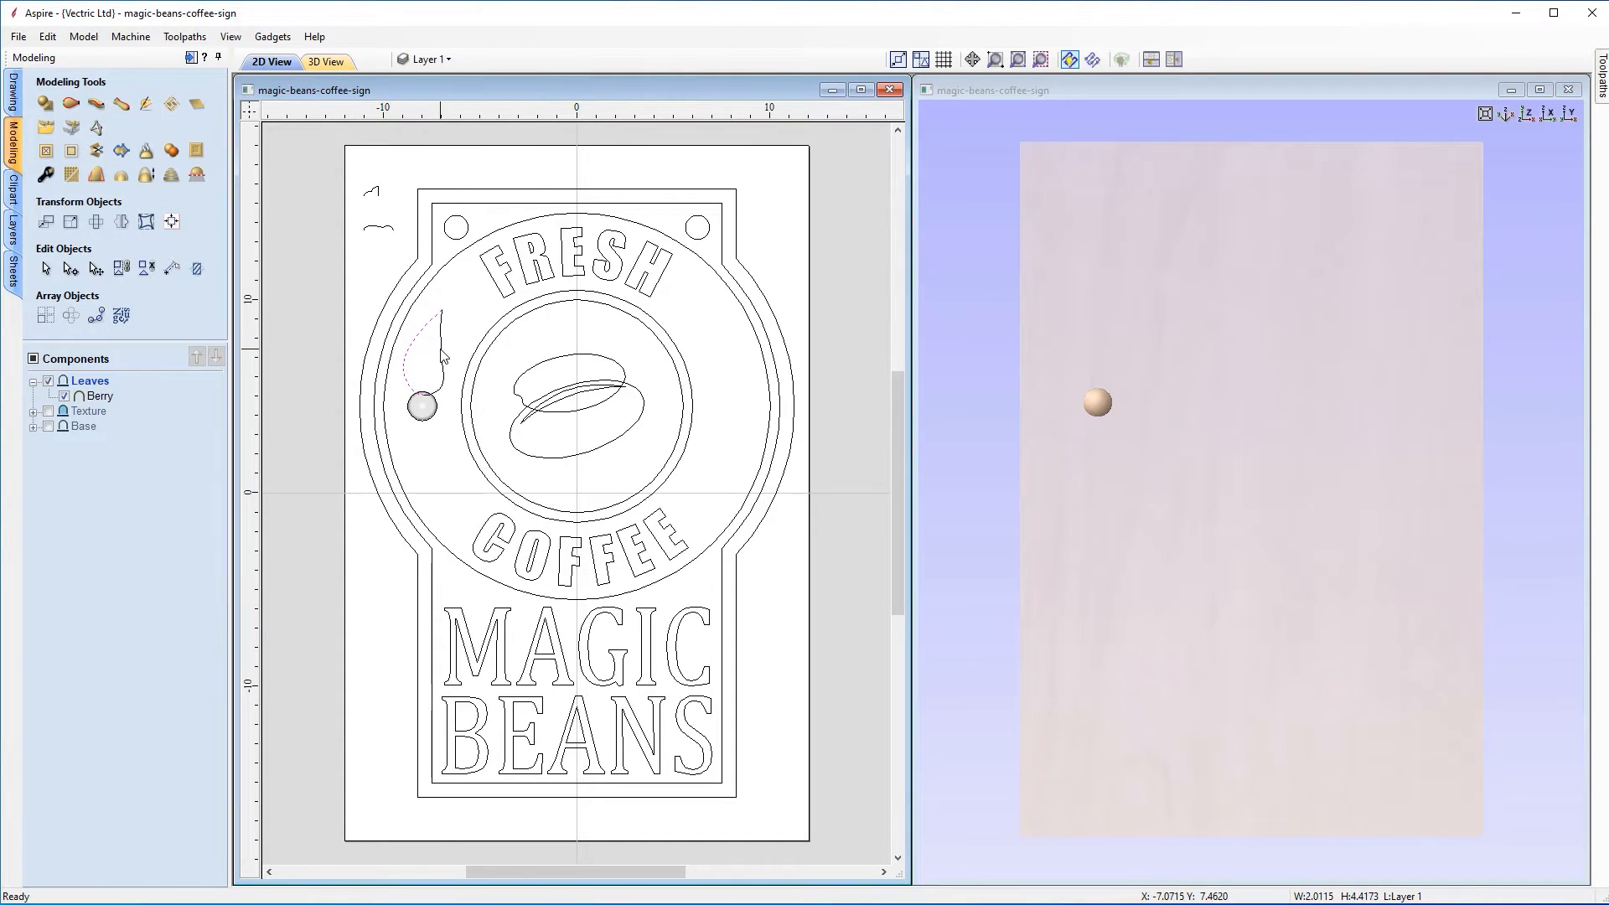
click(441, 352)
click(414, 347)
click(378, 227)
click(429, 336)
shift+click(444, 353)
click(71, 104)
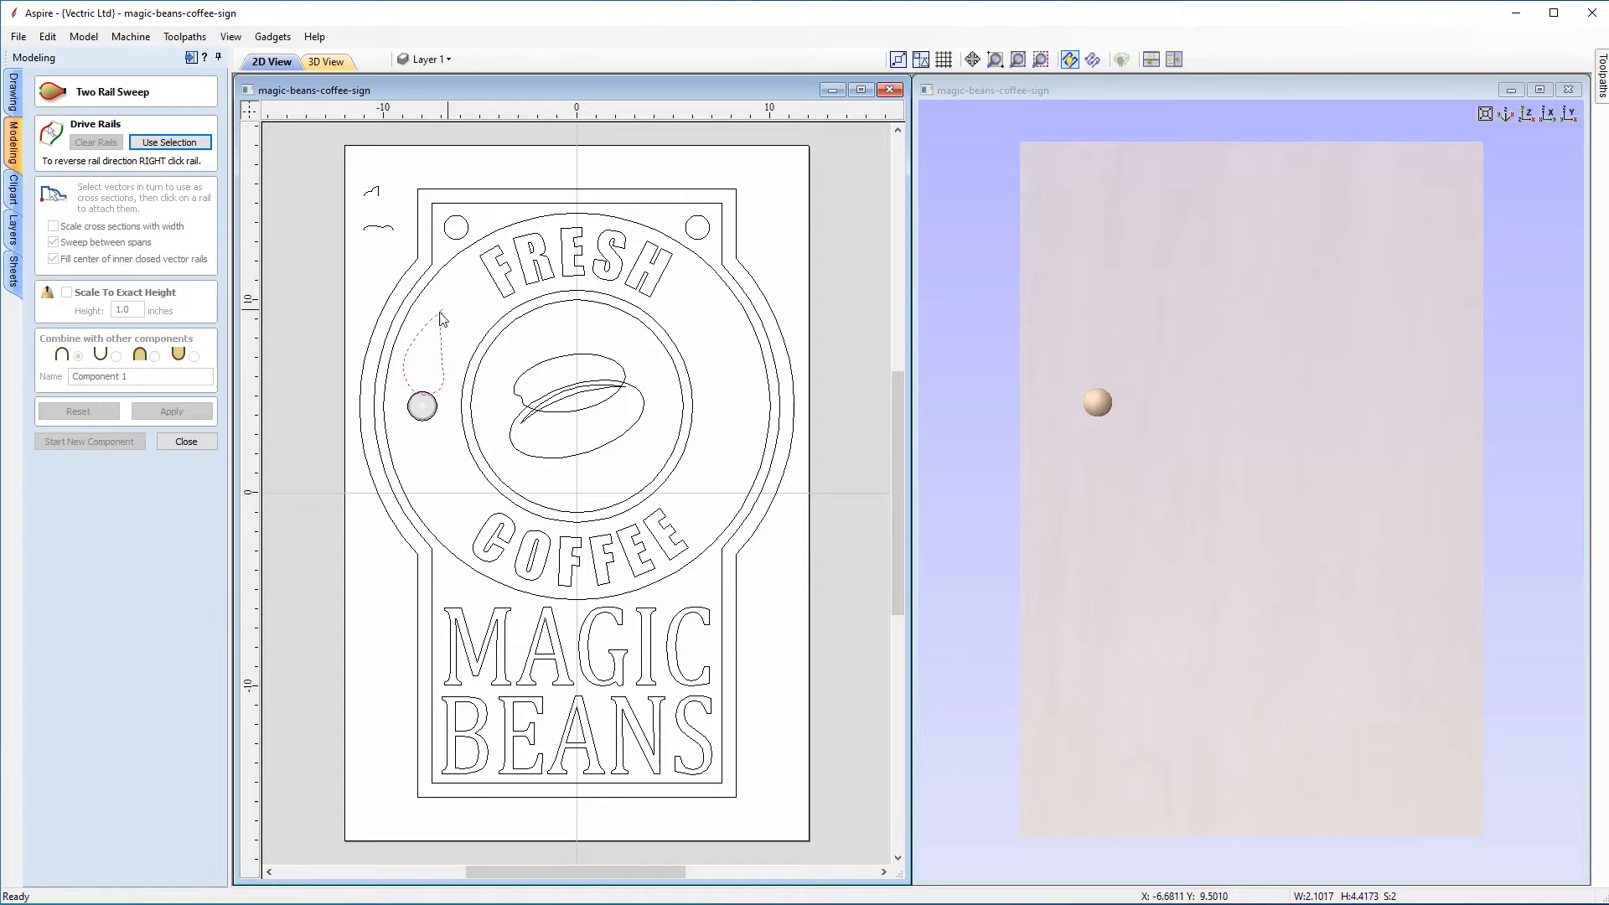
click(159, 143)
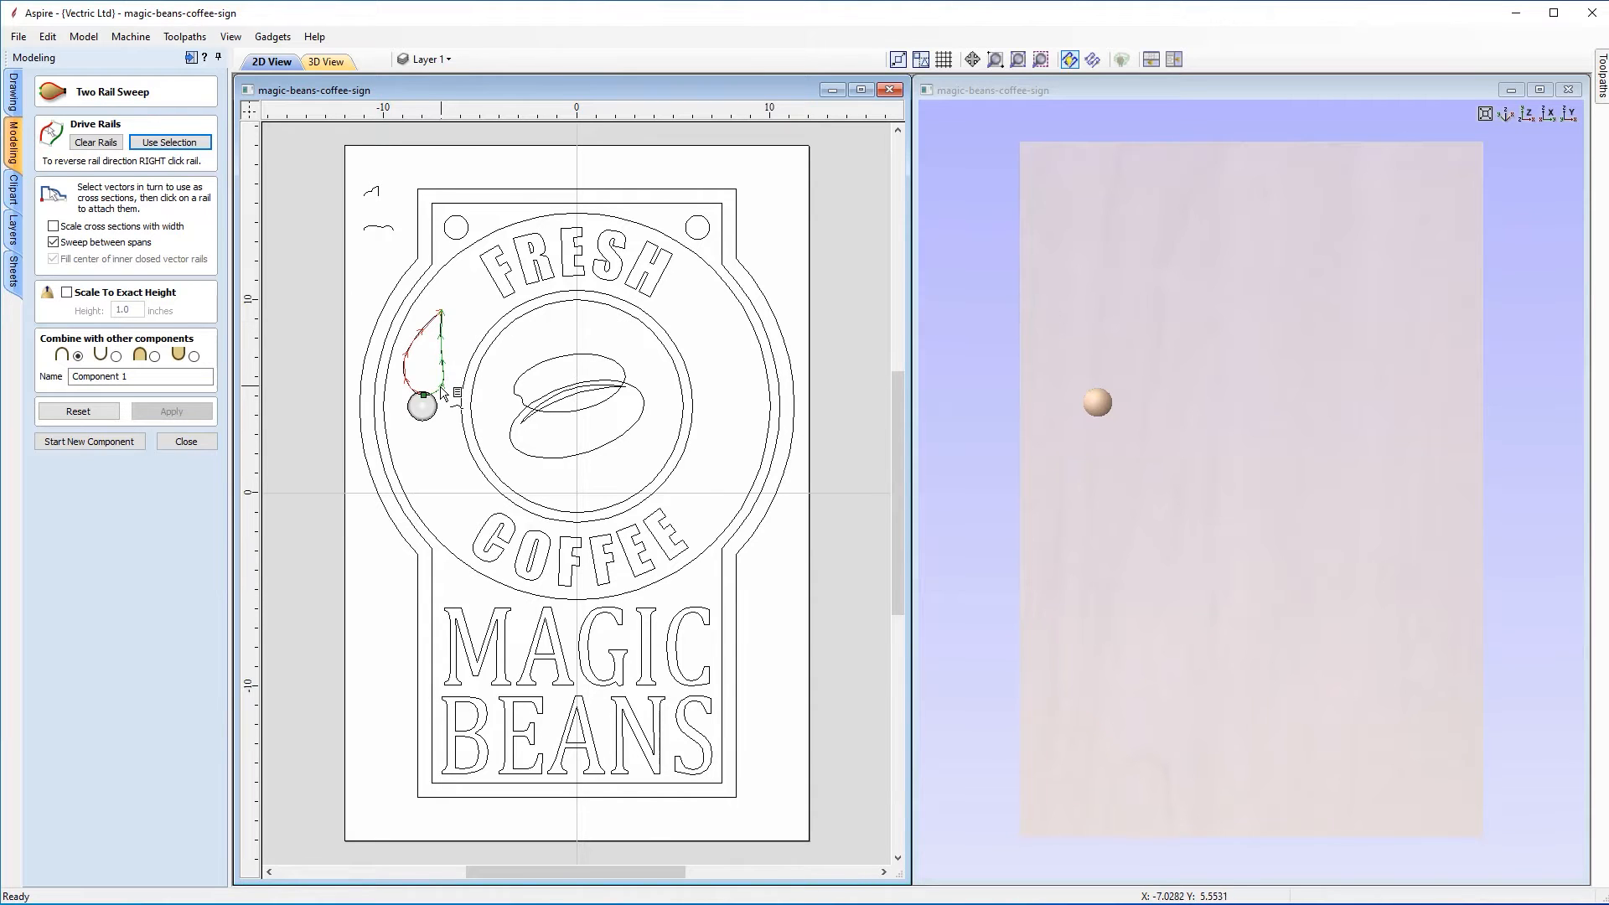
right_click(441, 324)
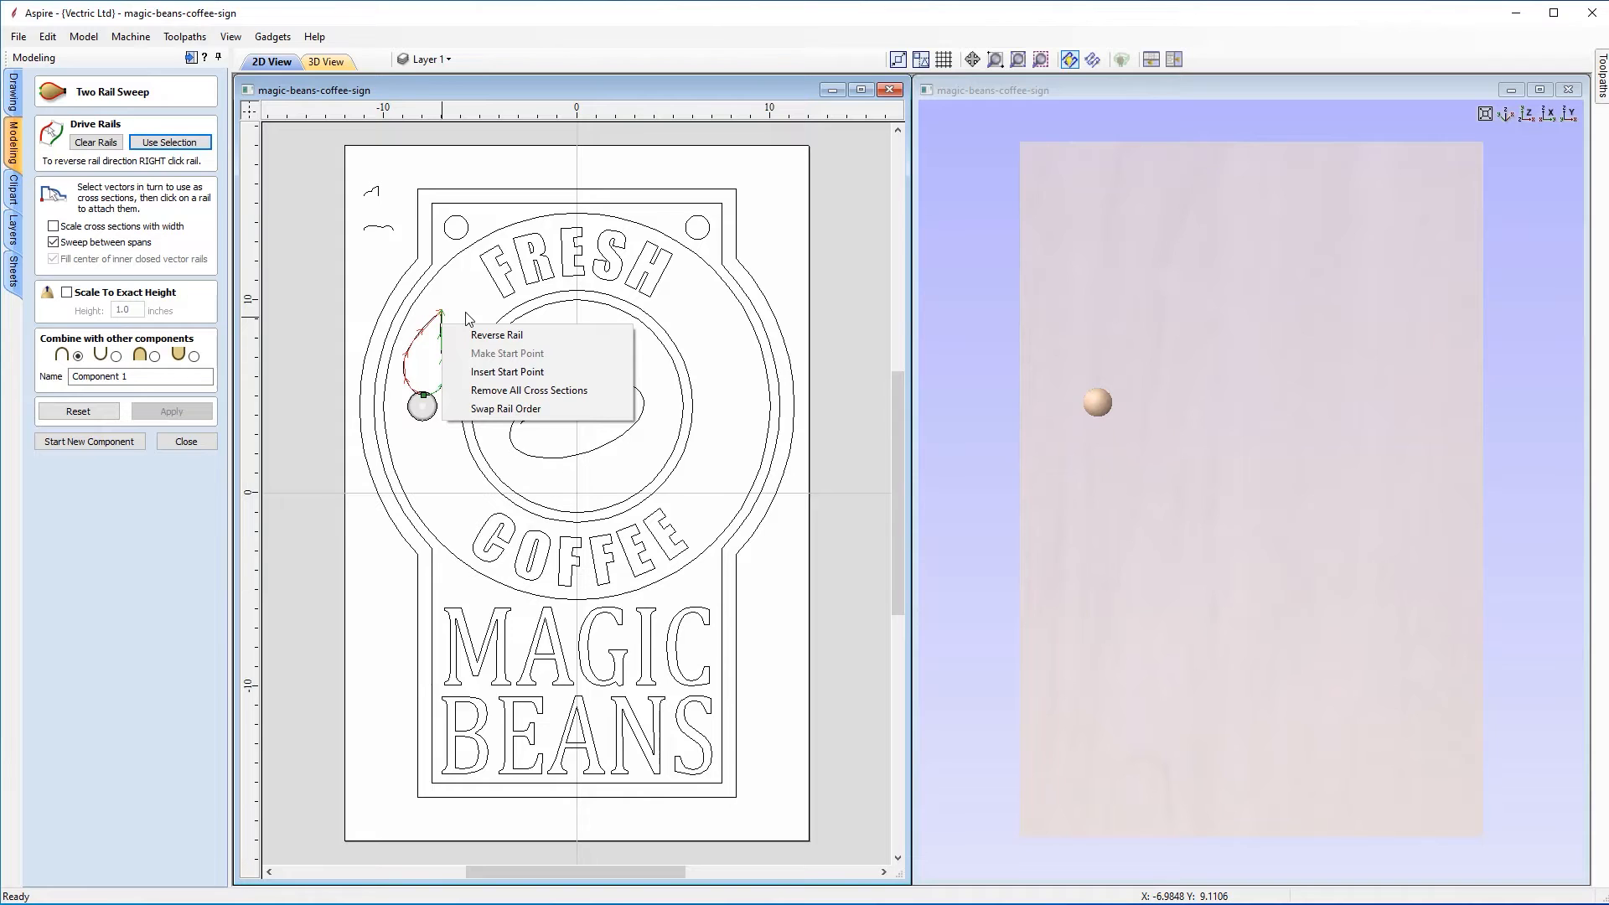
click(466, 313)
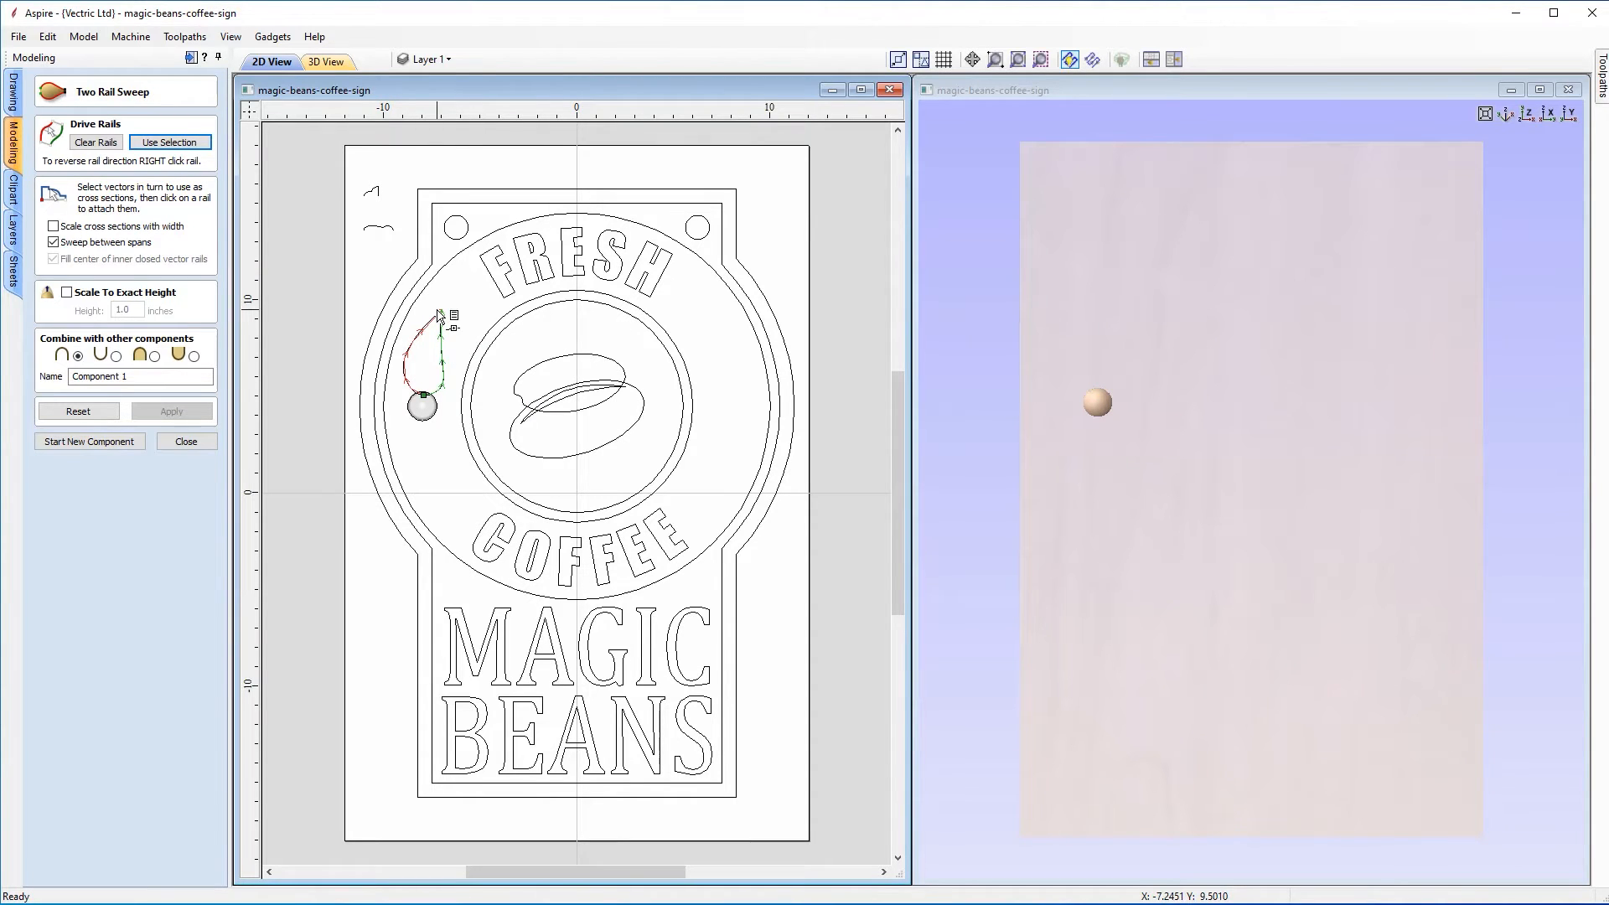
Step: Sweep the leaf shape using the wide double-arched curve outside the sign outline as the cross section
scroll(380, 238, up, 1)
scroll(379, 238, up, 5)
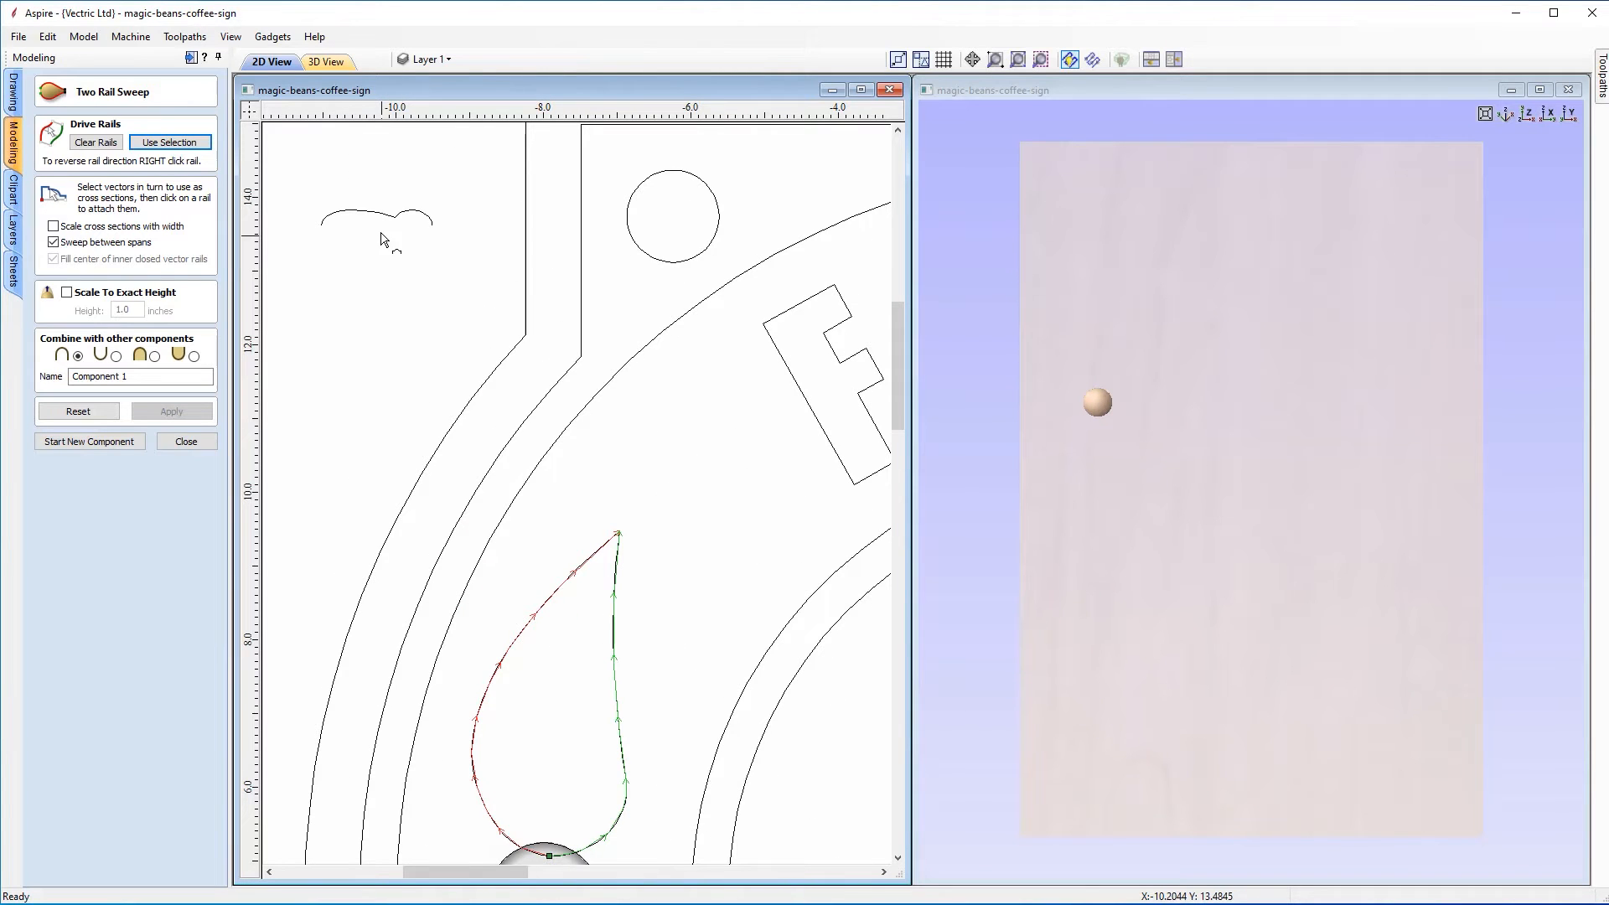
click(375, 219)
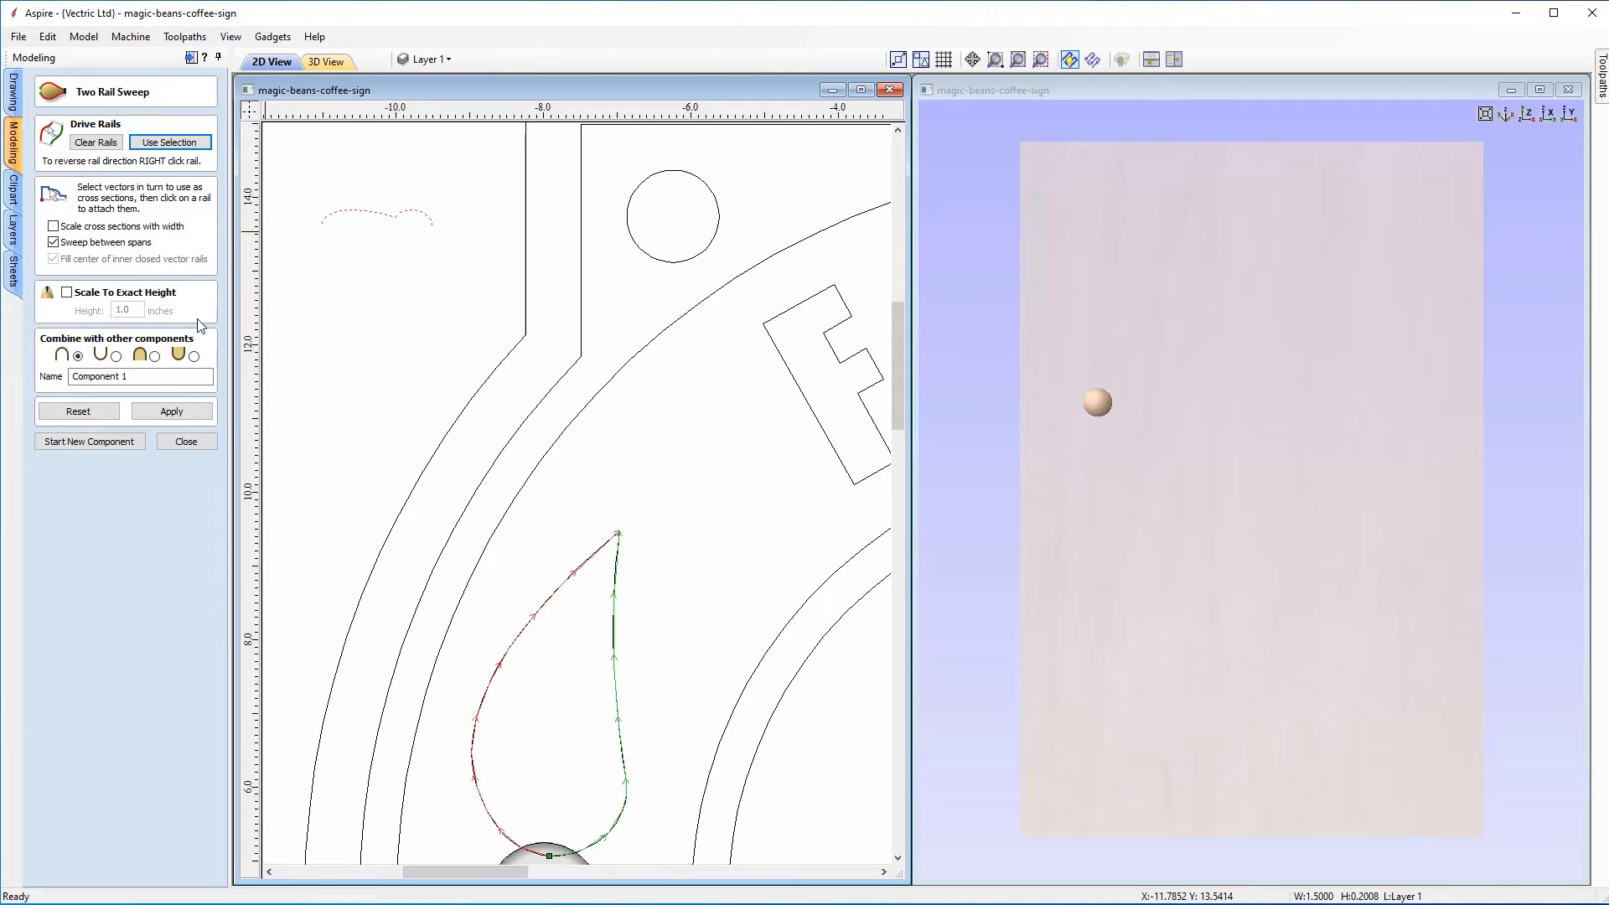
click(172, 411)
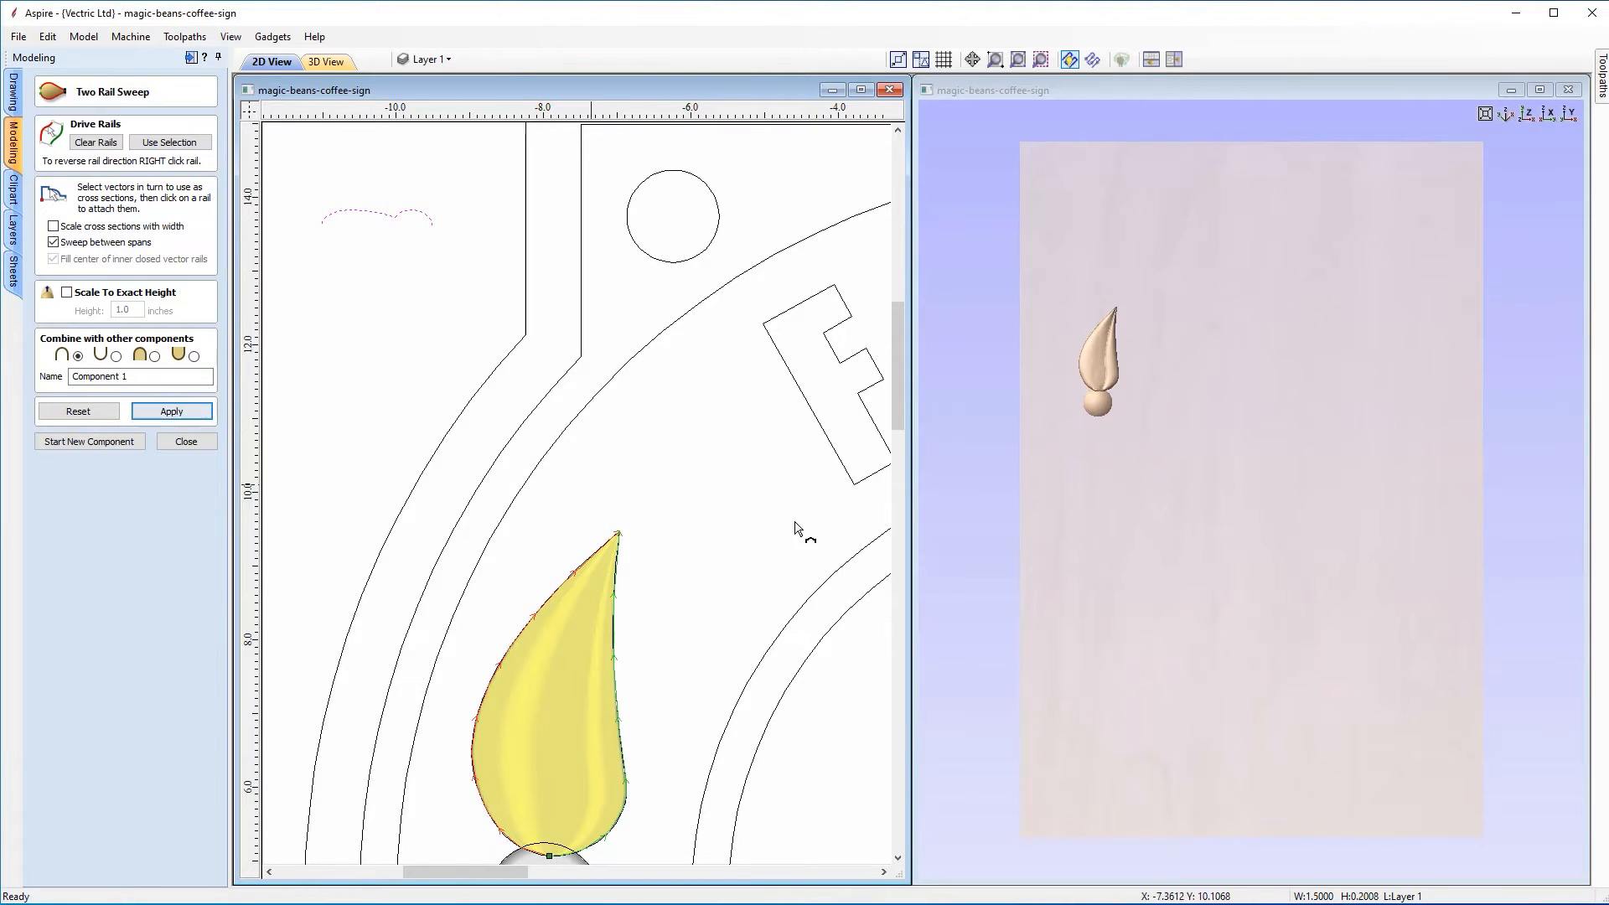
Step: Set the swept leaf's combine mode to Merge so it blends with the berry
drag(1090, 612, 1398, 593)
drag(1052, 327, 1199, 534)
scroll(1083, 468, up, 3)
middle_drag(1081, 465, 1253, 551)
scroll(1225, 548, up, 1)
scroll(1225, 548, up, 3)
middle_drag(1152, 529, 1505, 492)
drag(1301, 477, 1259, 478)
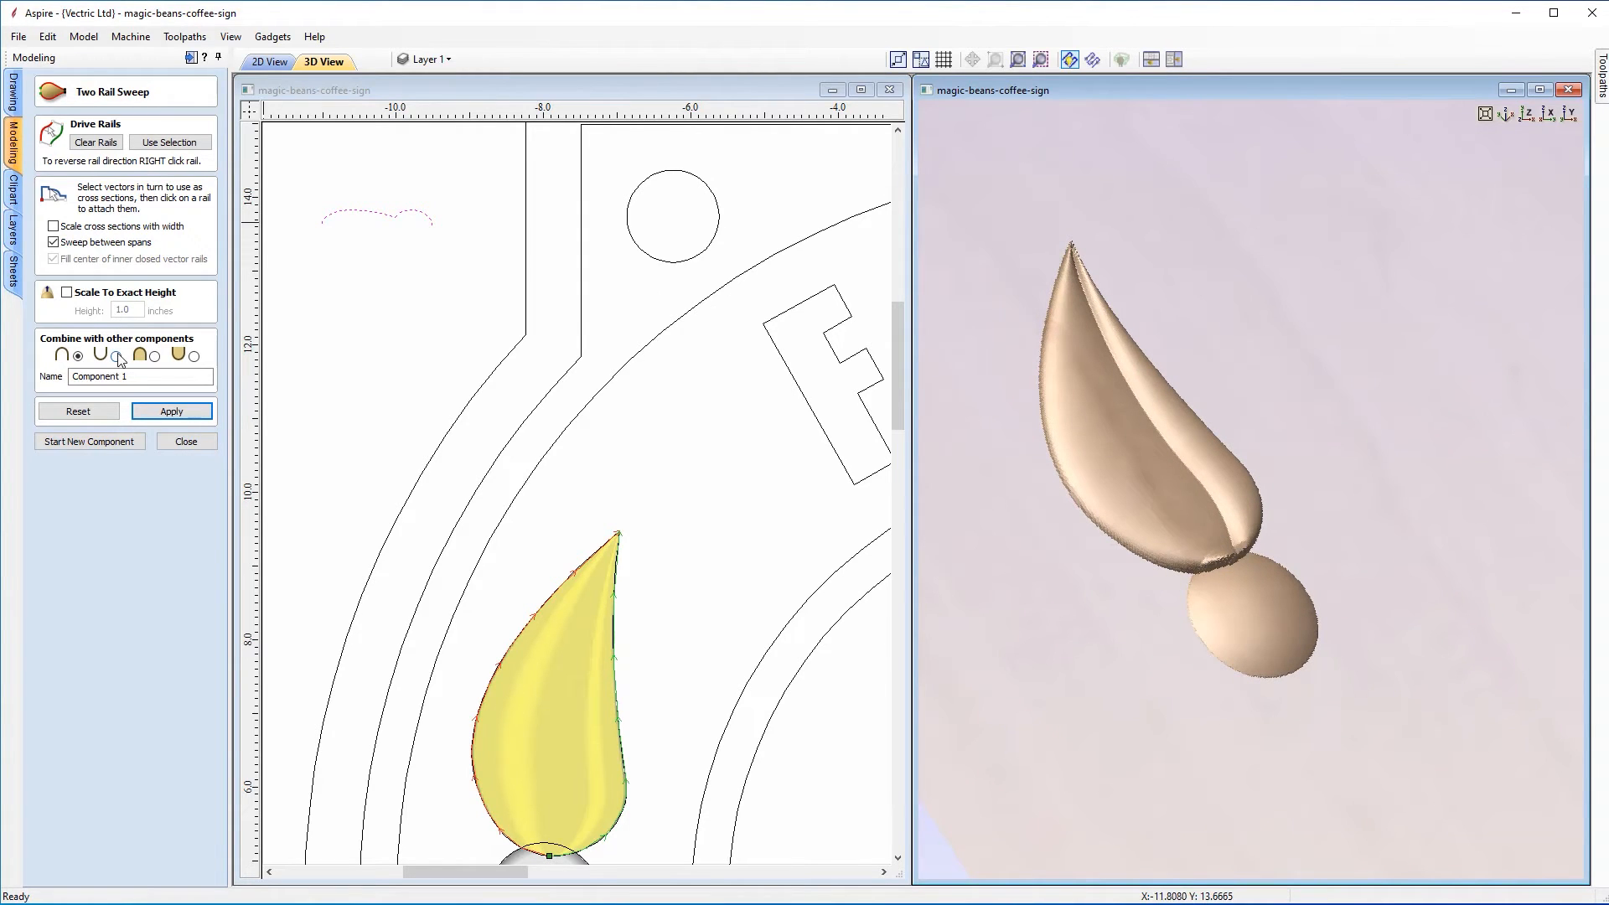
click(155, 356)
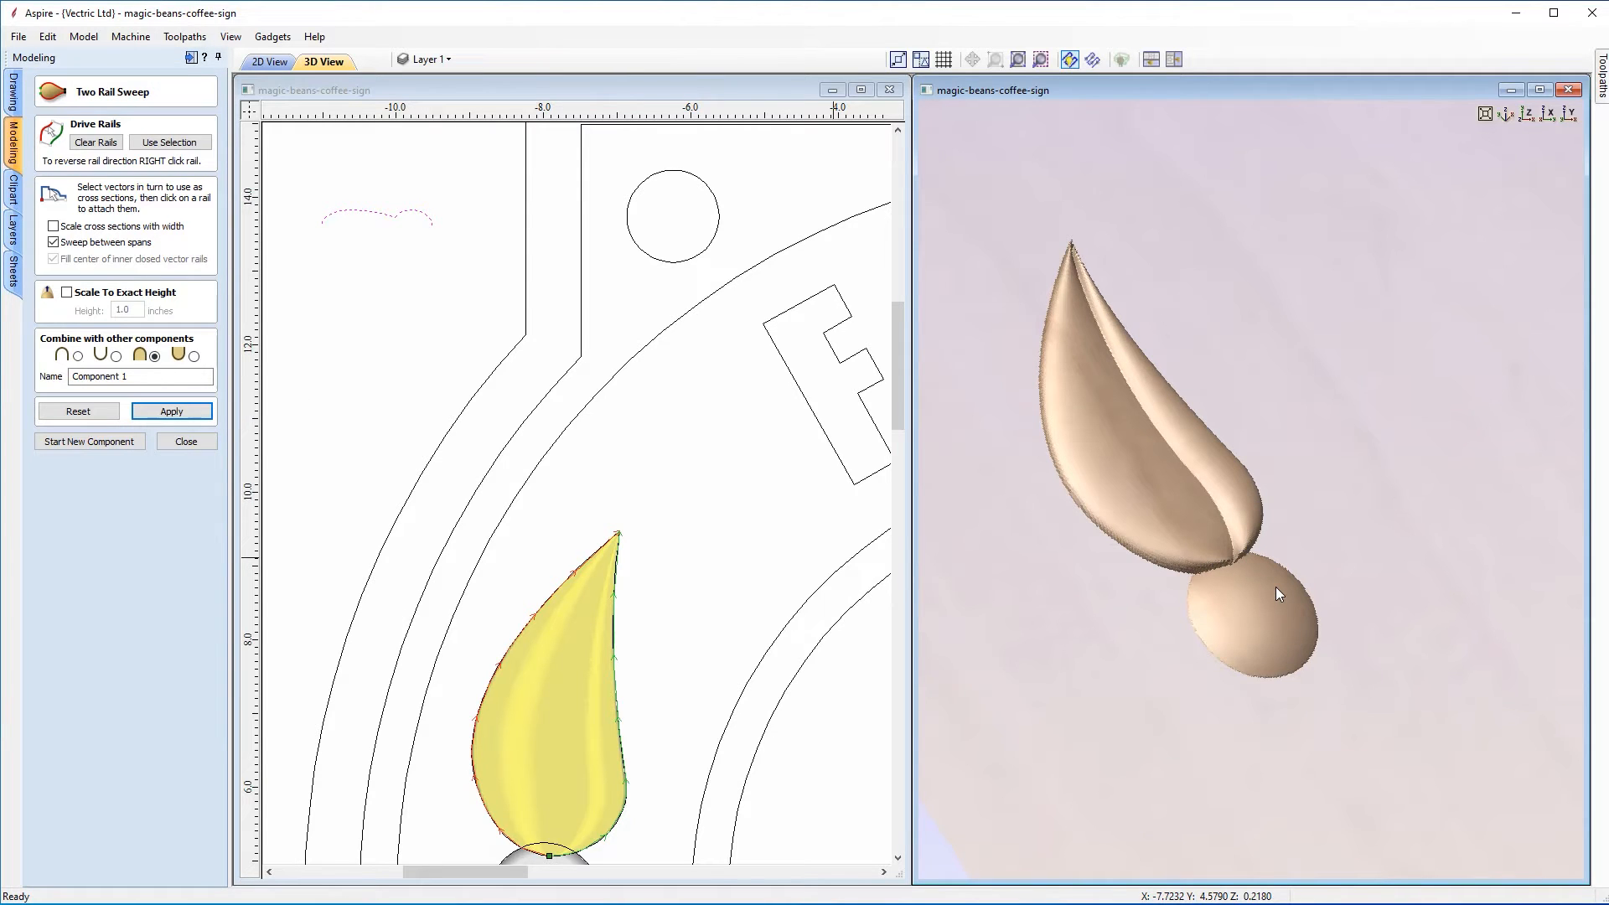
Step: Scale the leaf sweep's cross sections with width and apply an exact height of 0.25 inches
drag(1361, 567, 1075, 375)
drag(1137, 287, 1085, 331)
drag(1329, 408, 1311, 446)
mouse_move(1103, 475)
mouse_down()
mouse_move(1052, 449)
mouse_move(1153, 389)
mouse_move(1141, 442)
mouse_move(1101, 452)
mouse_up()
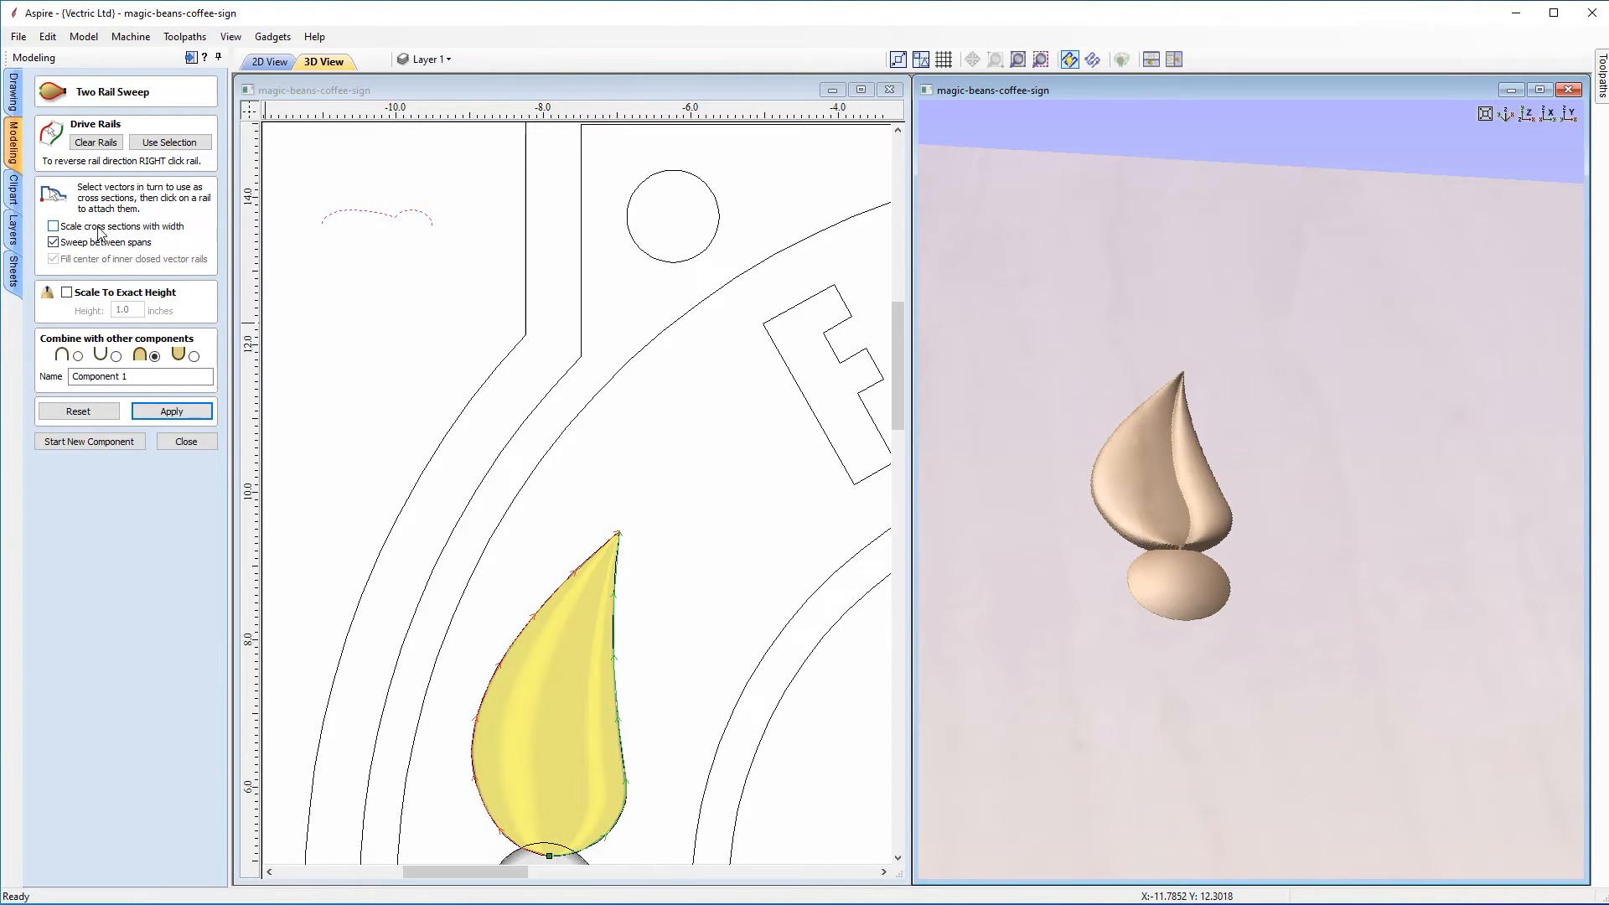
click(62, 228)
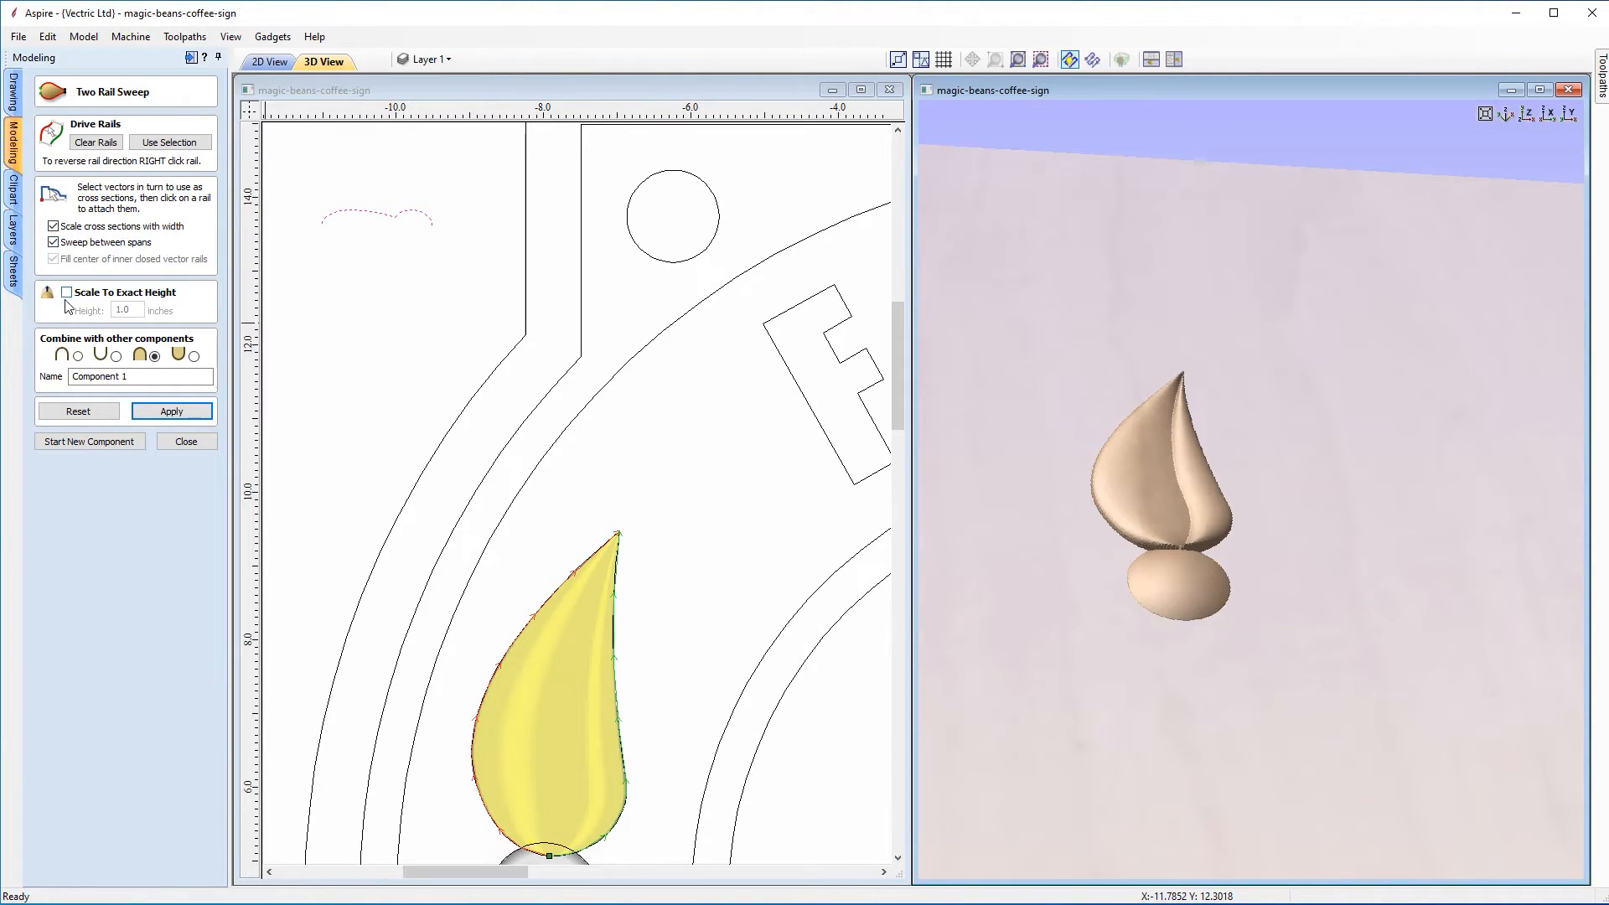
click(66, 293)
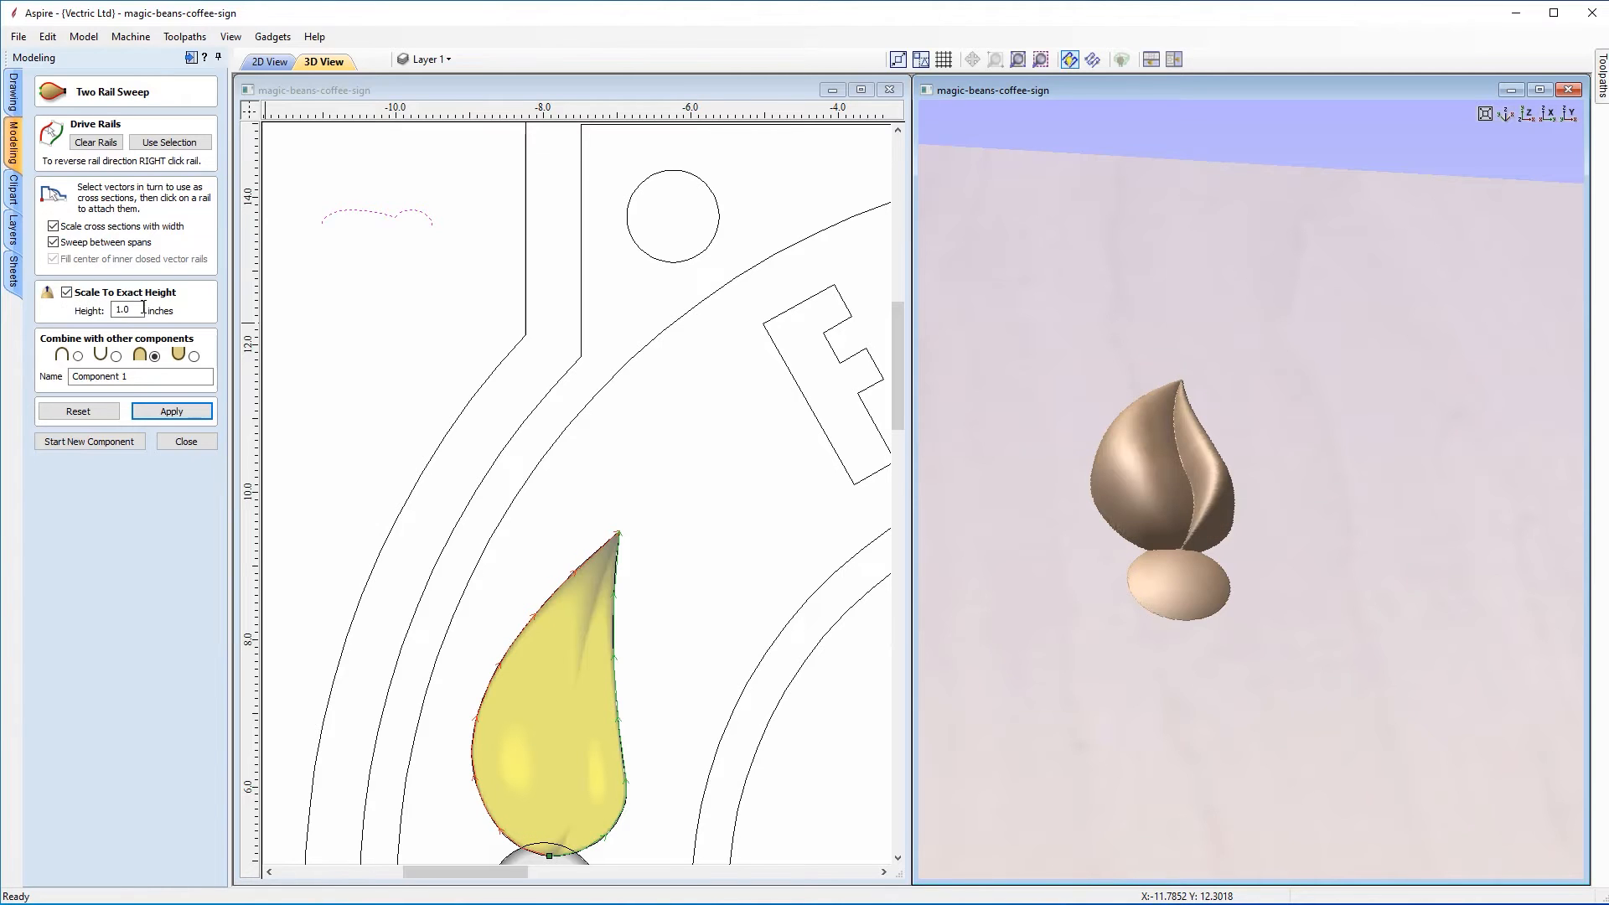
text(.25)
click(159, 410)
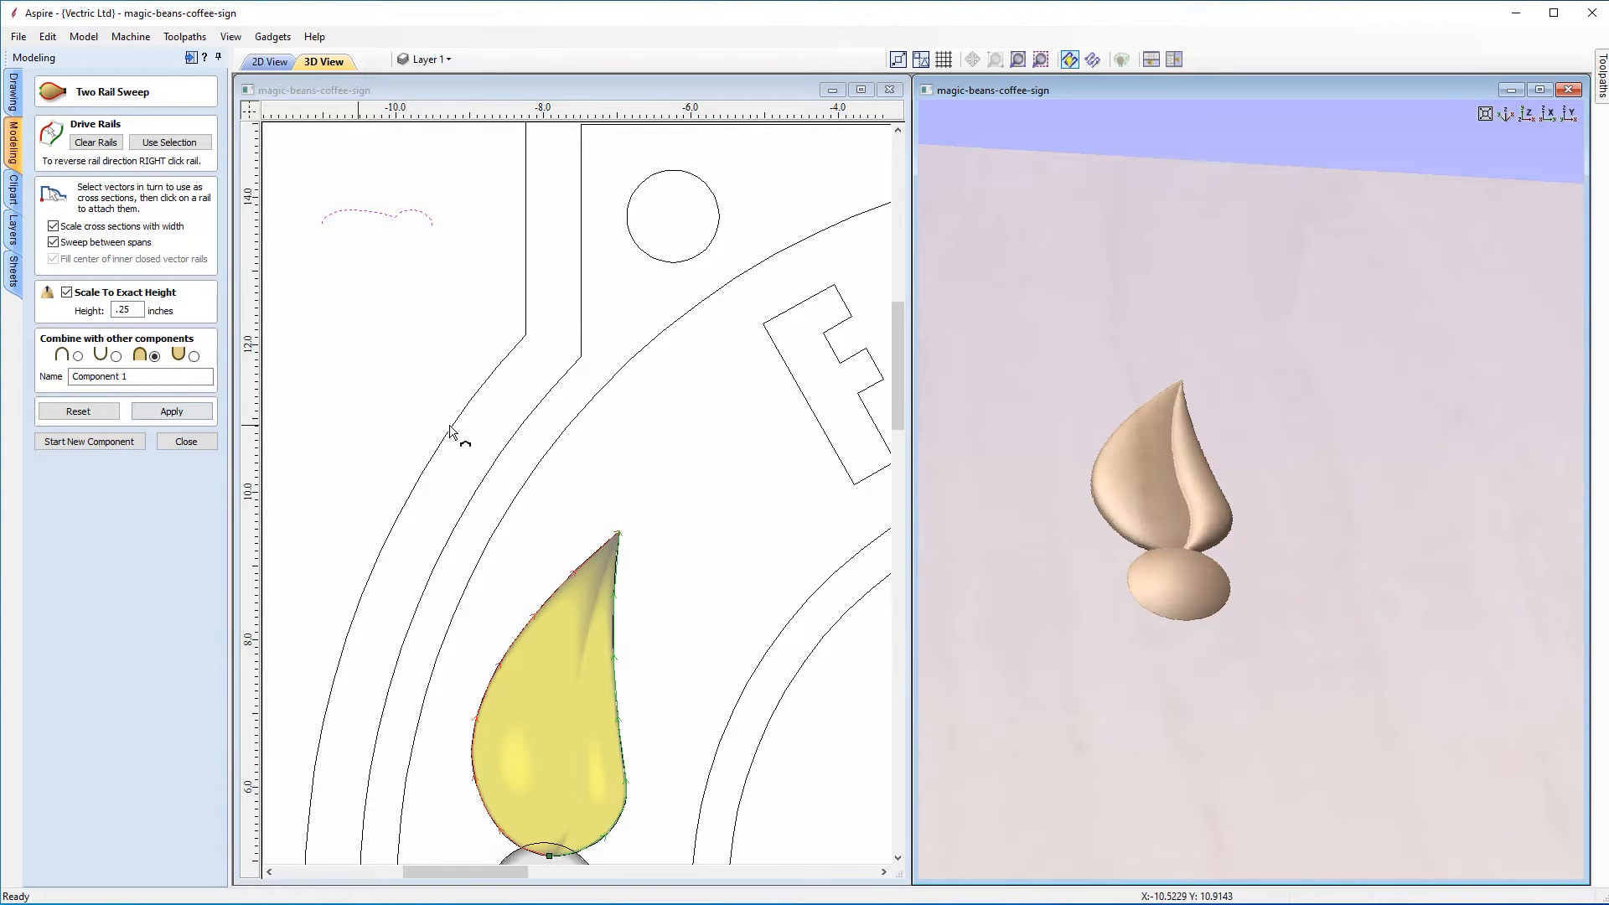
drag(1199, 702, 1198, 546)
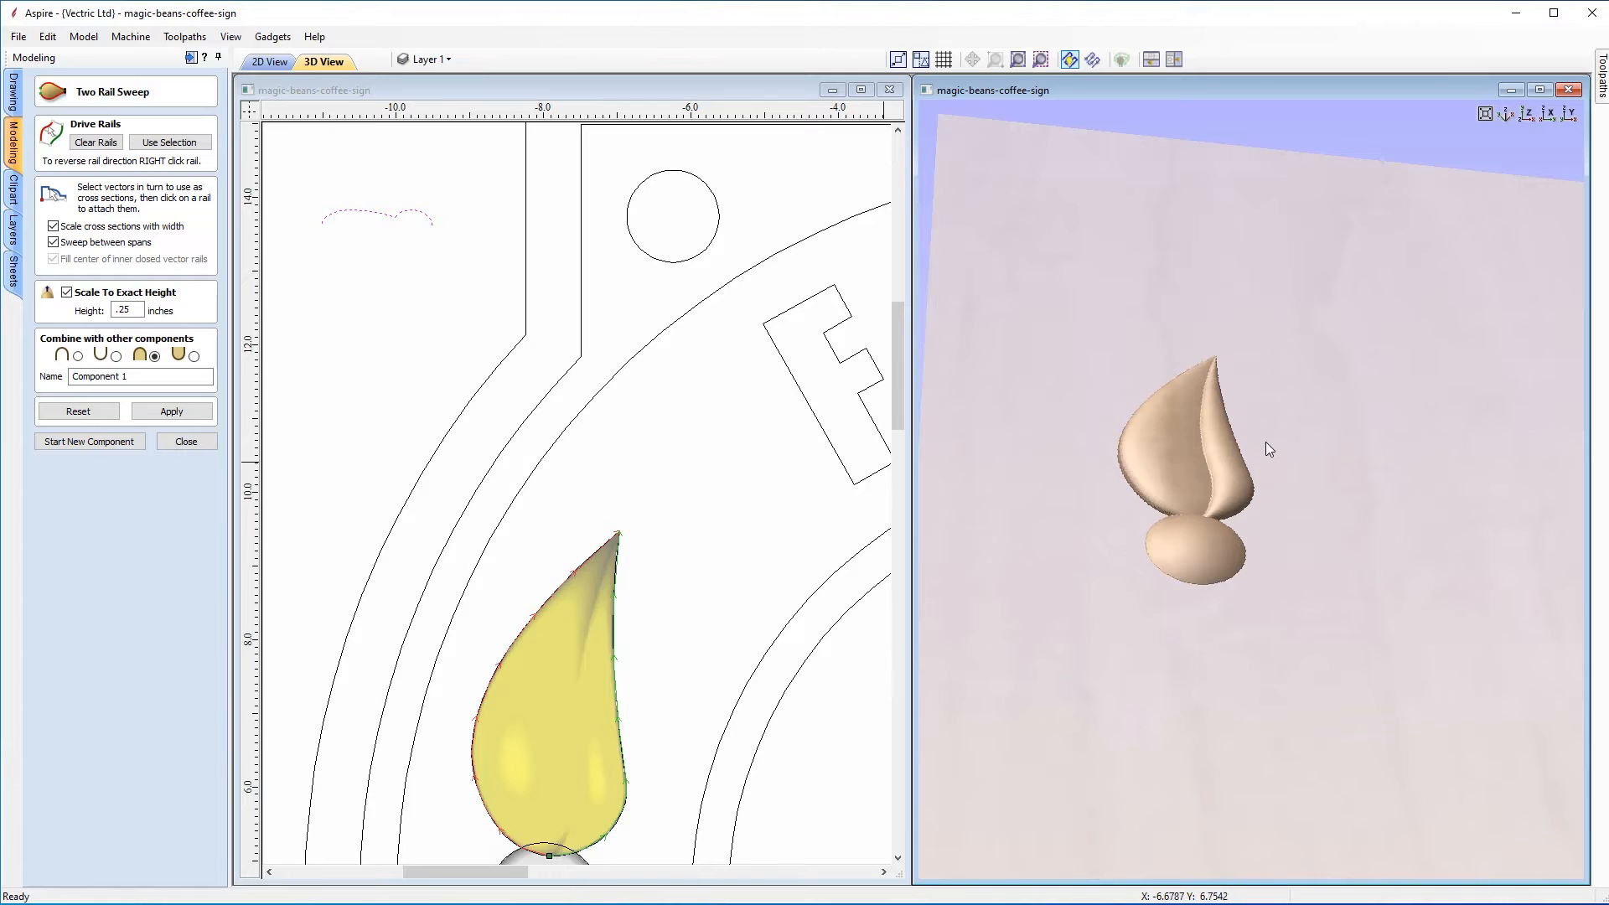
drag(1286, 501, 1104, 480)
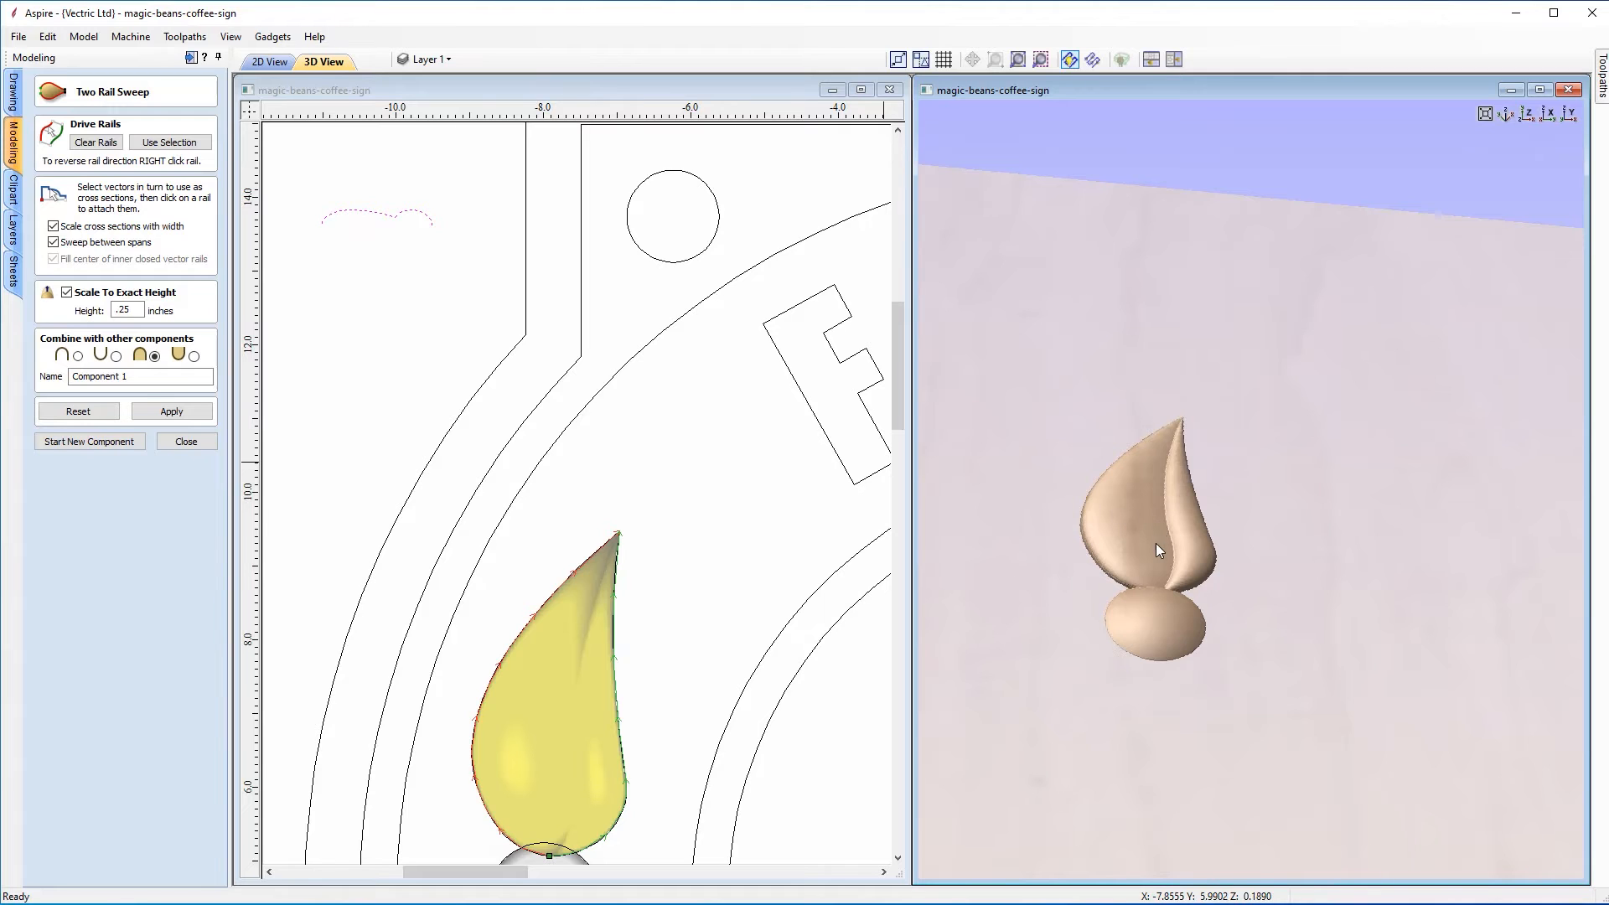
middle_drag(1155, 543, 1149, 511)
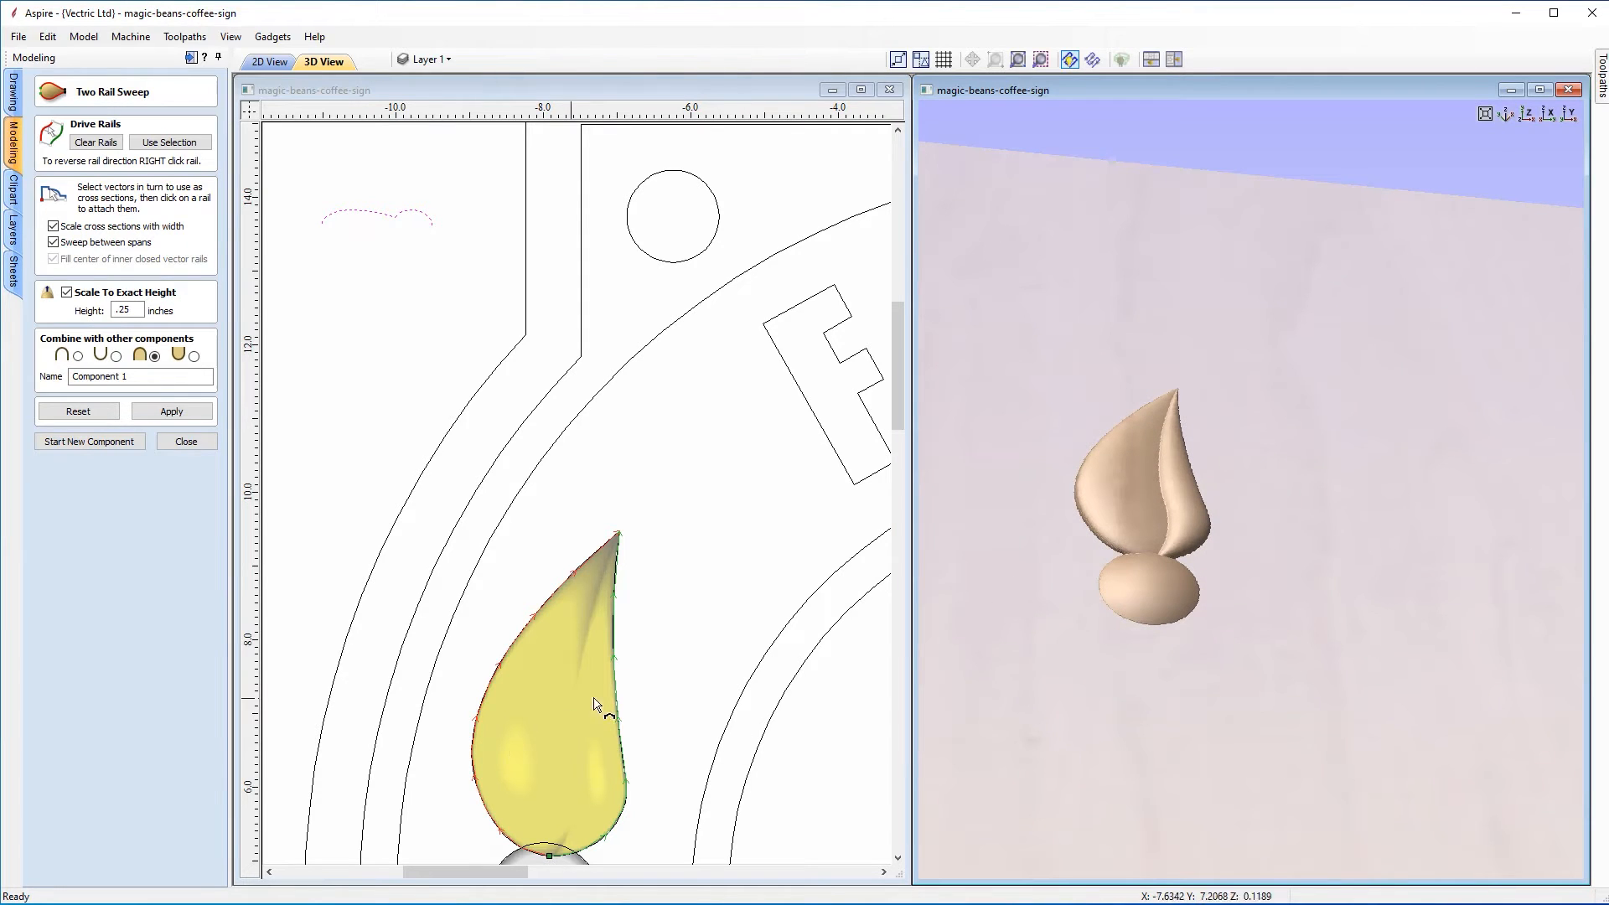
click(1530, 114)
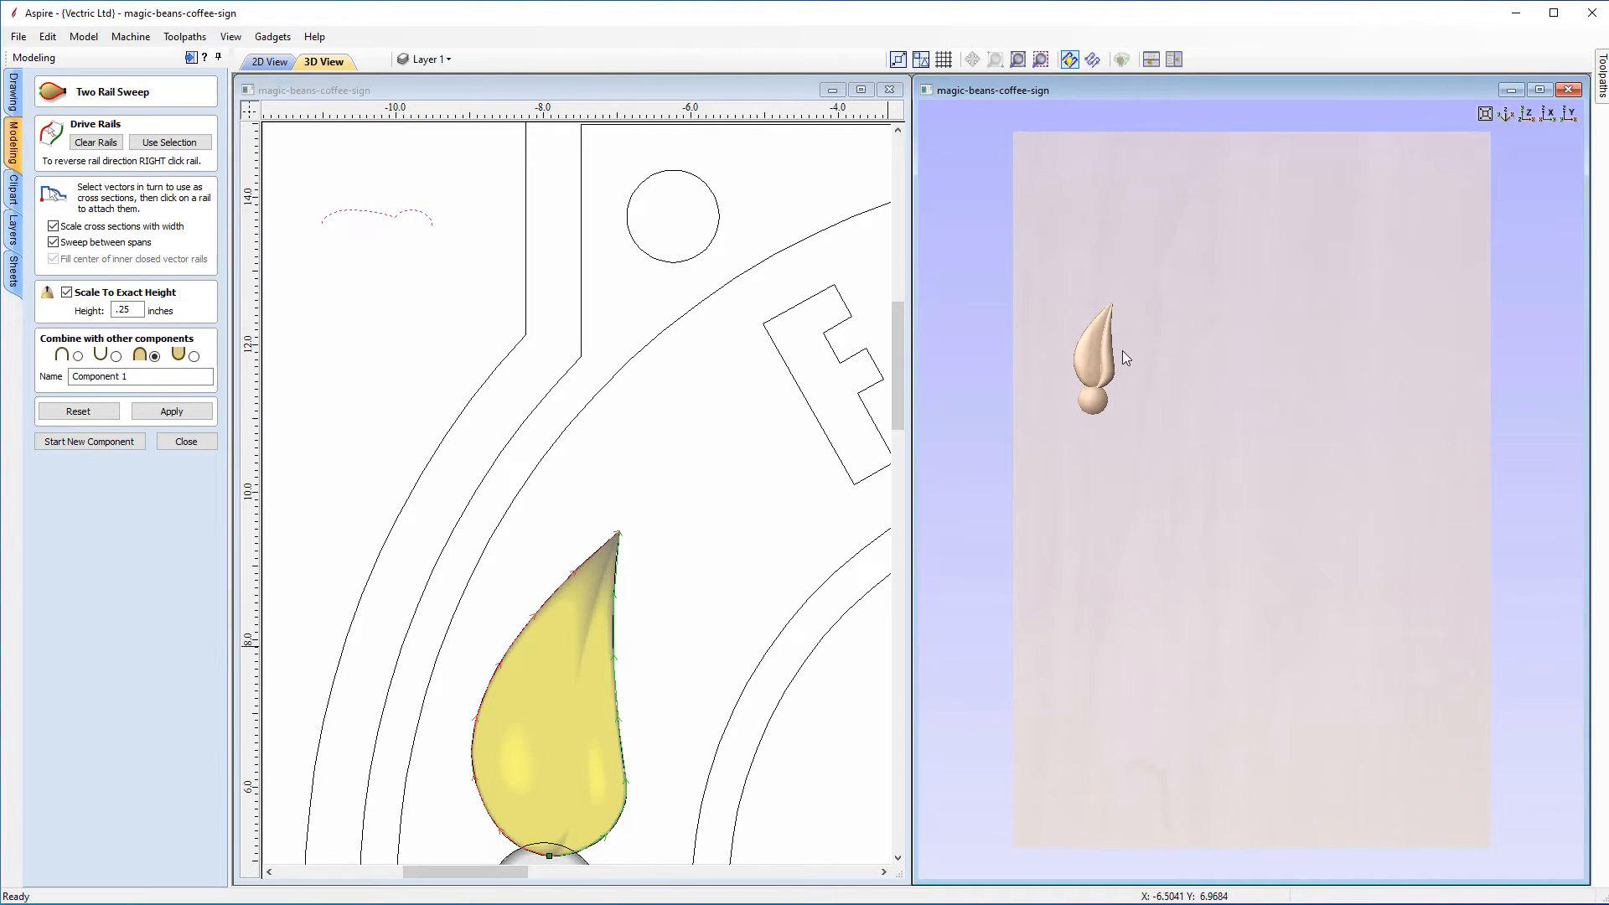
Step: Name the swept component Leaf, apply the sweep and finish the Two Rail Sweep
drag(194, 375, 43, 376)
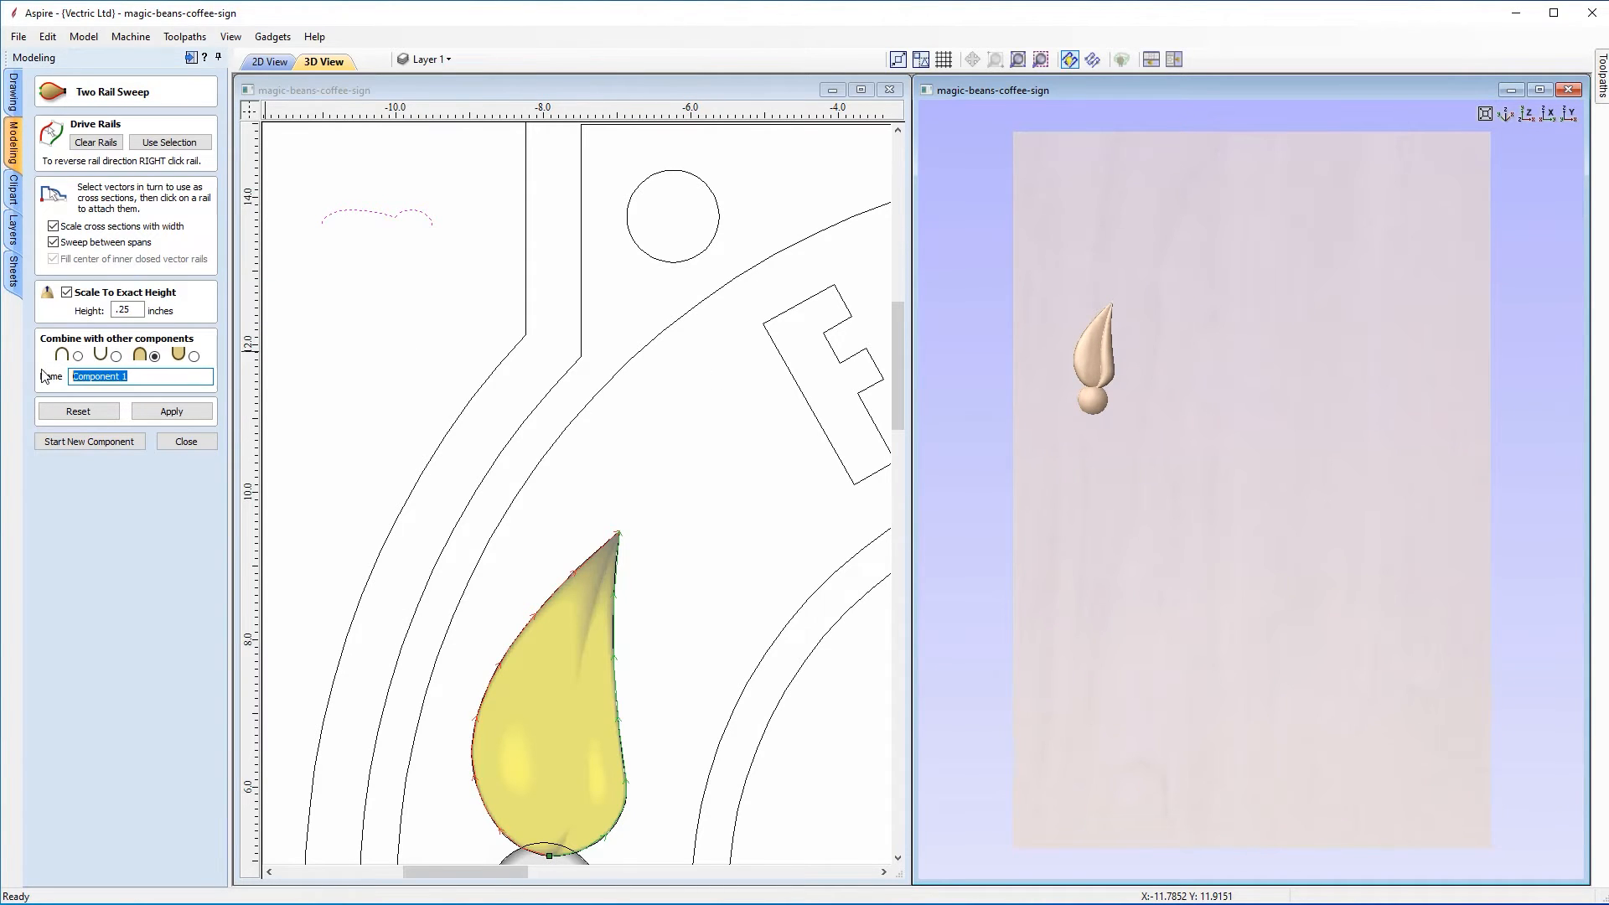
text(Leaf)
click(159, 413)
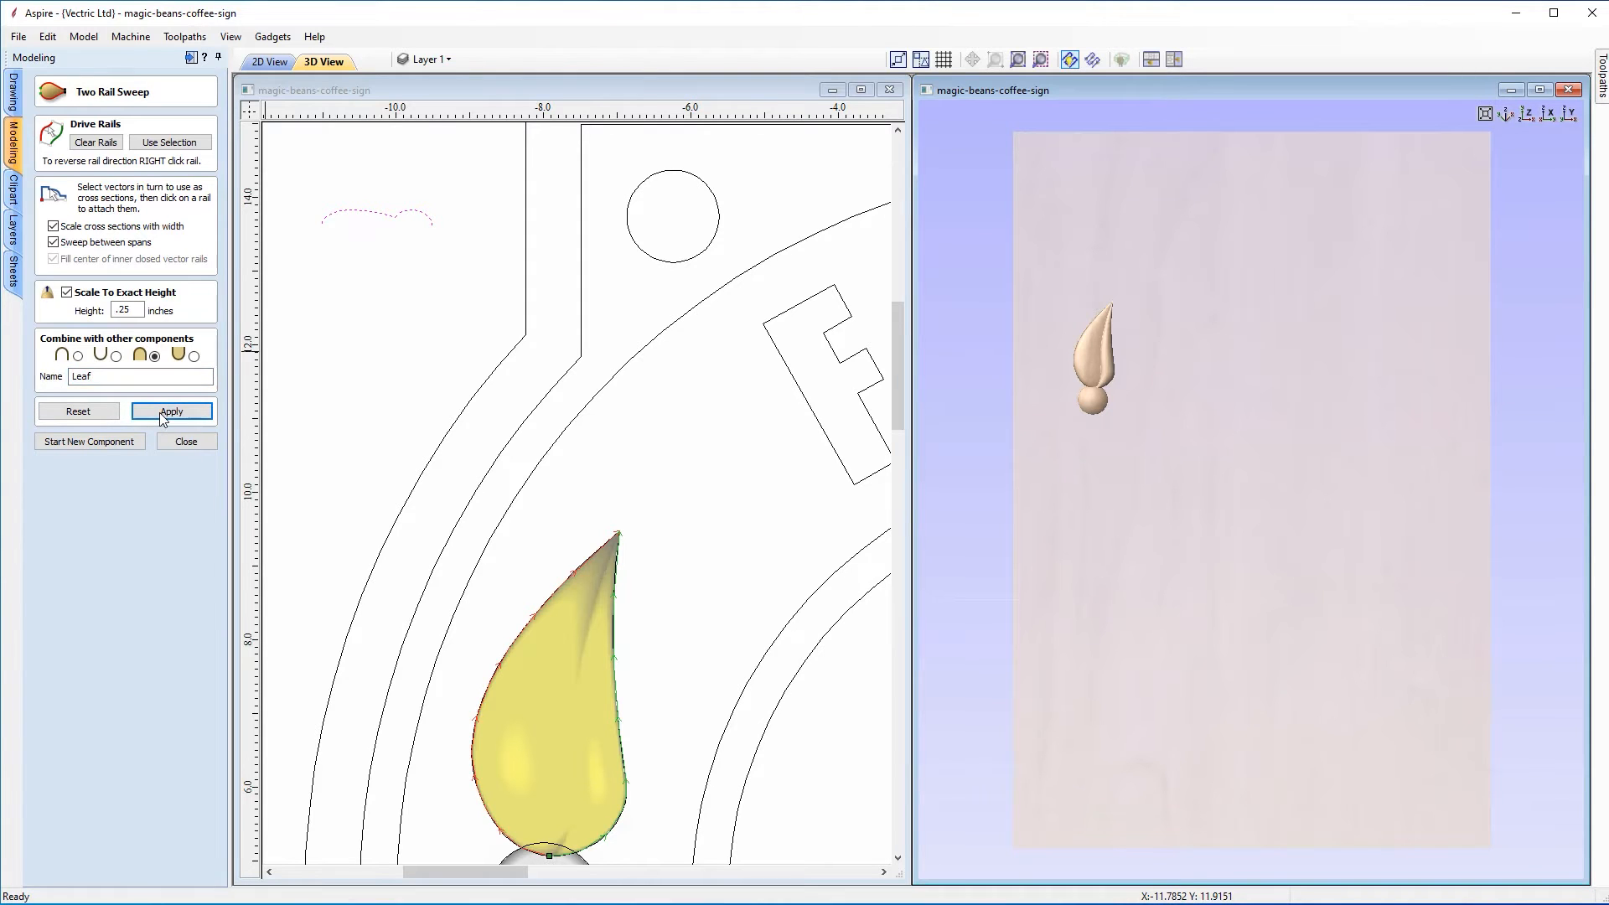
click(187, 442)
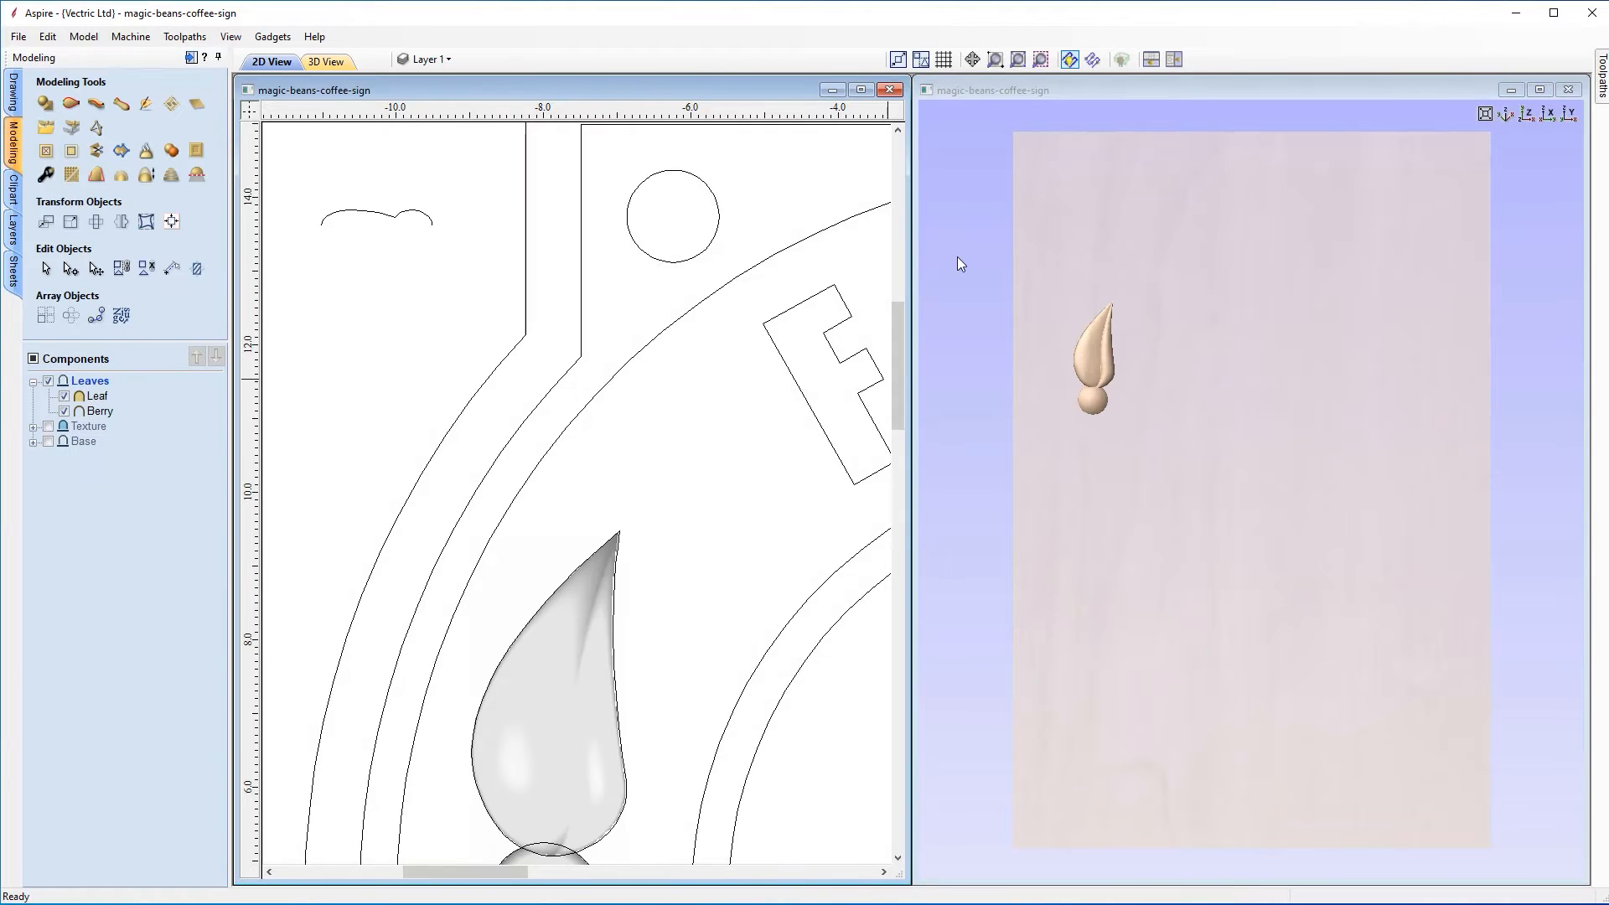
Step: Draw a 4-inch horizontal line through the berry's center, from X -10, Y 4.5 to X -6, Y 4.5
click(1017, 60)
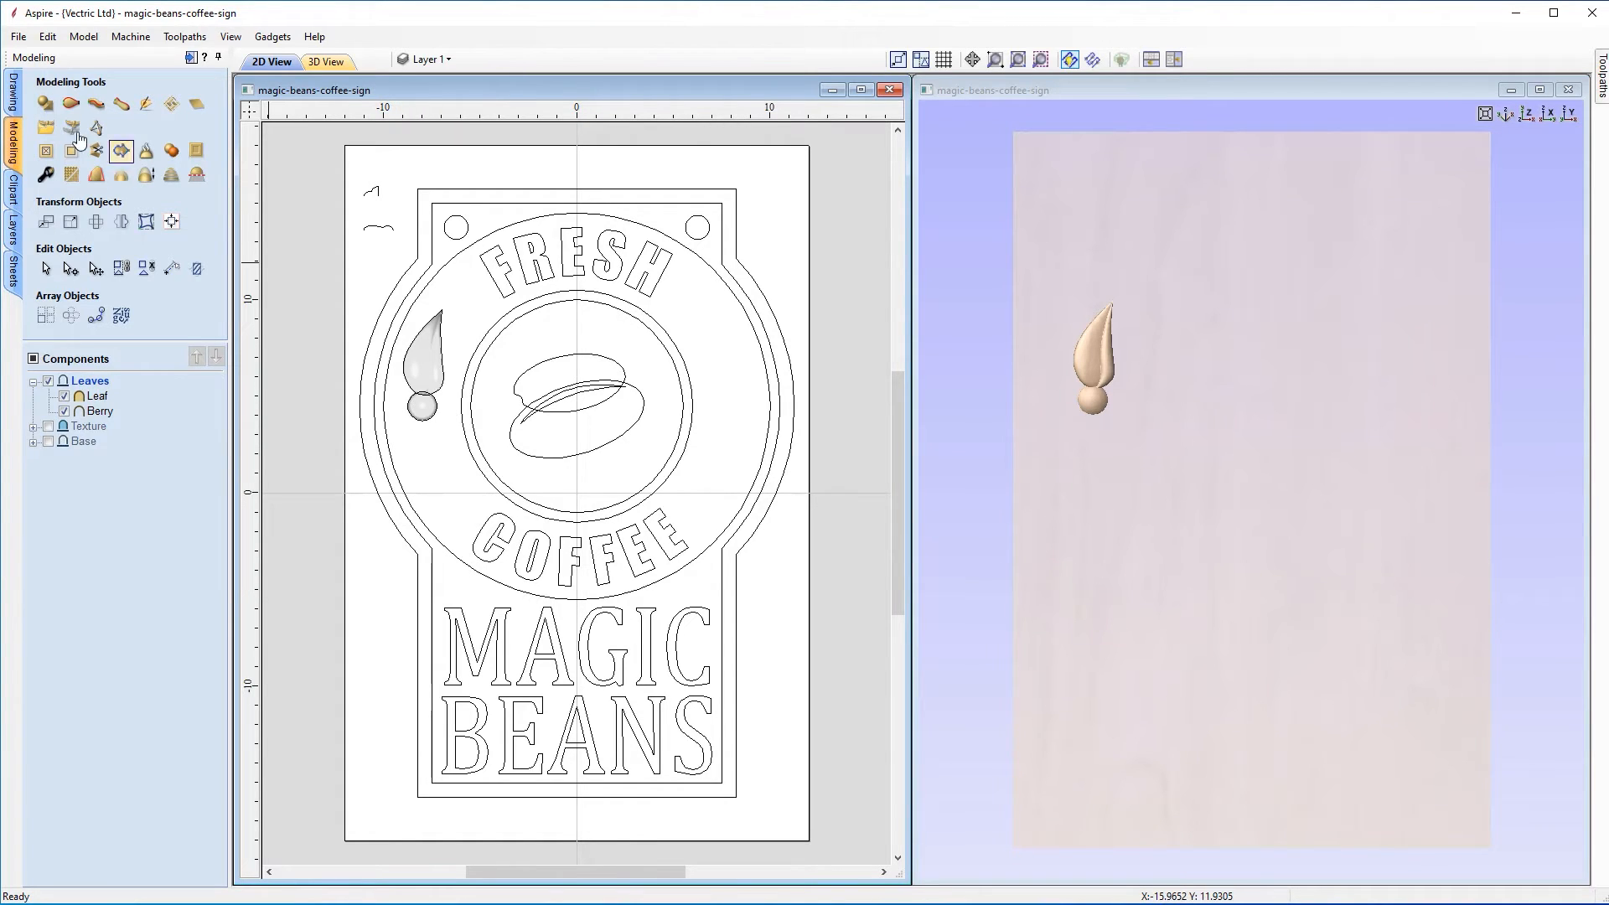
click(16, 90)
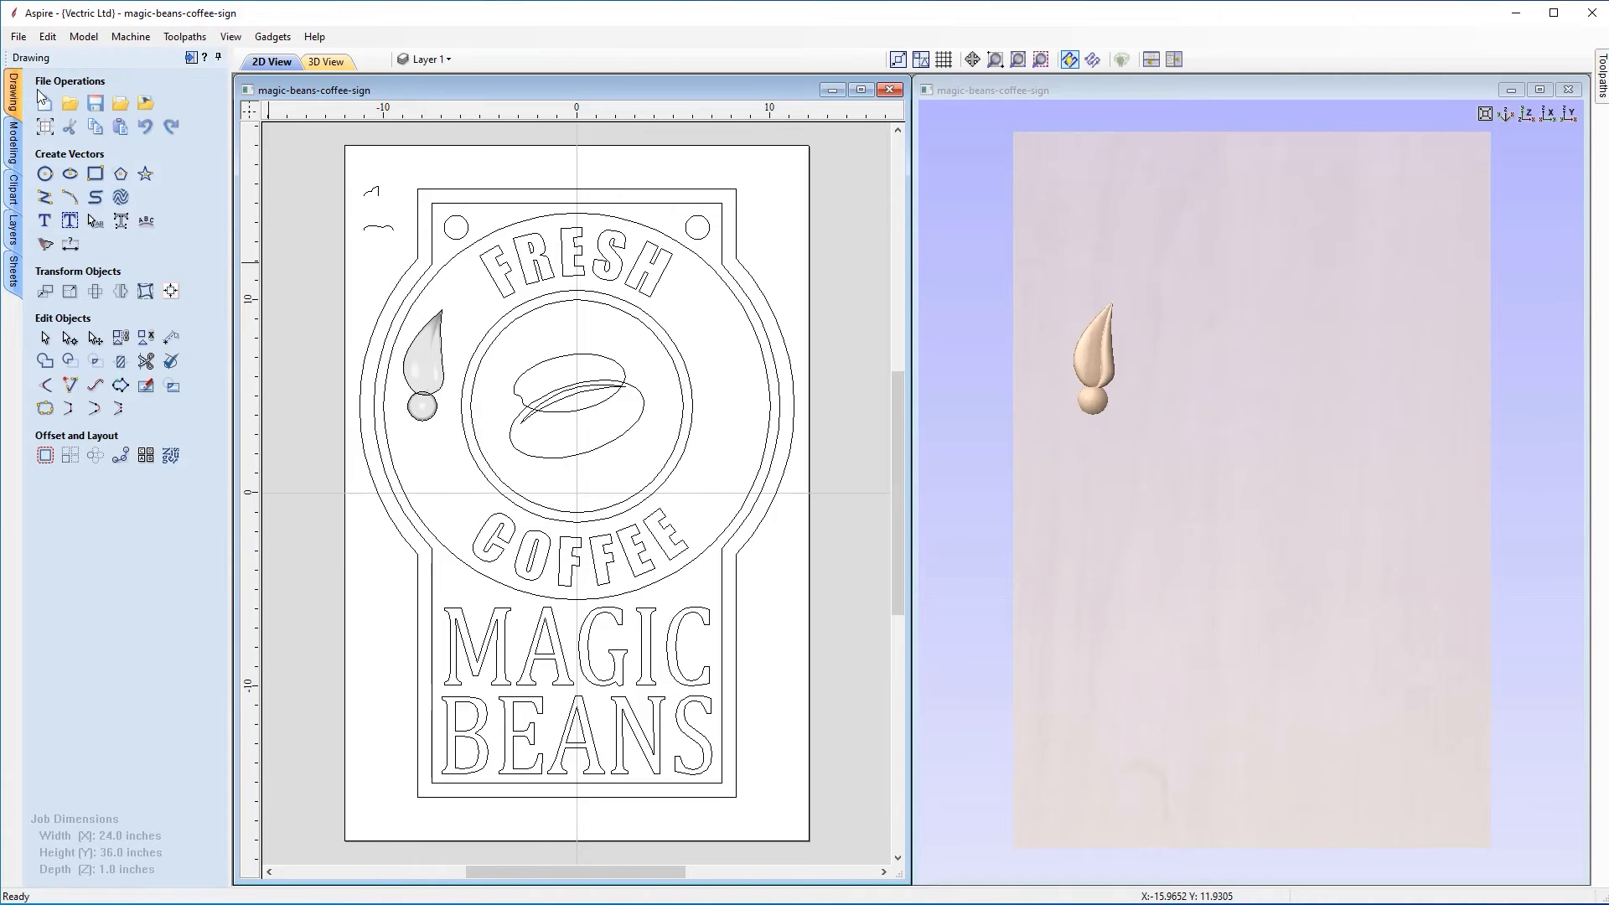
click(45, 199)
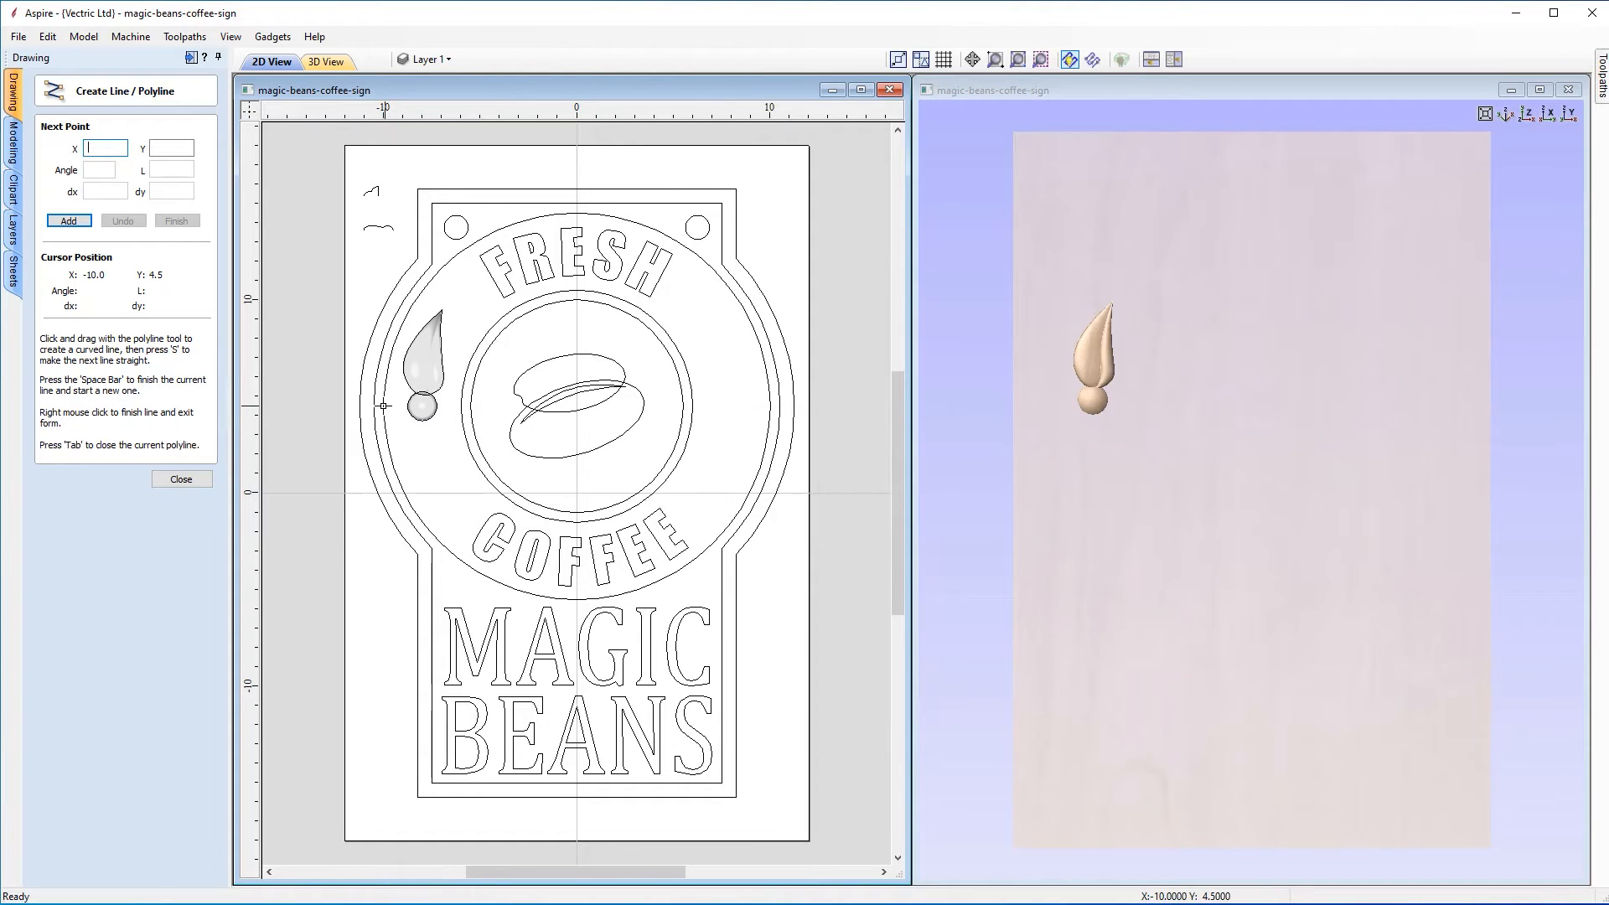
click(382, 405)
click(460, 405)
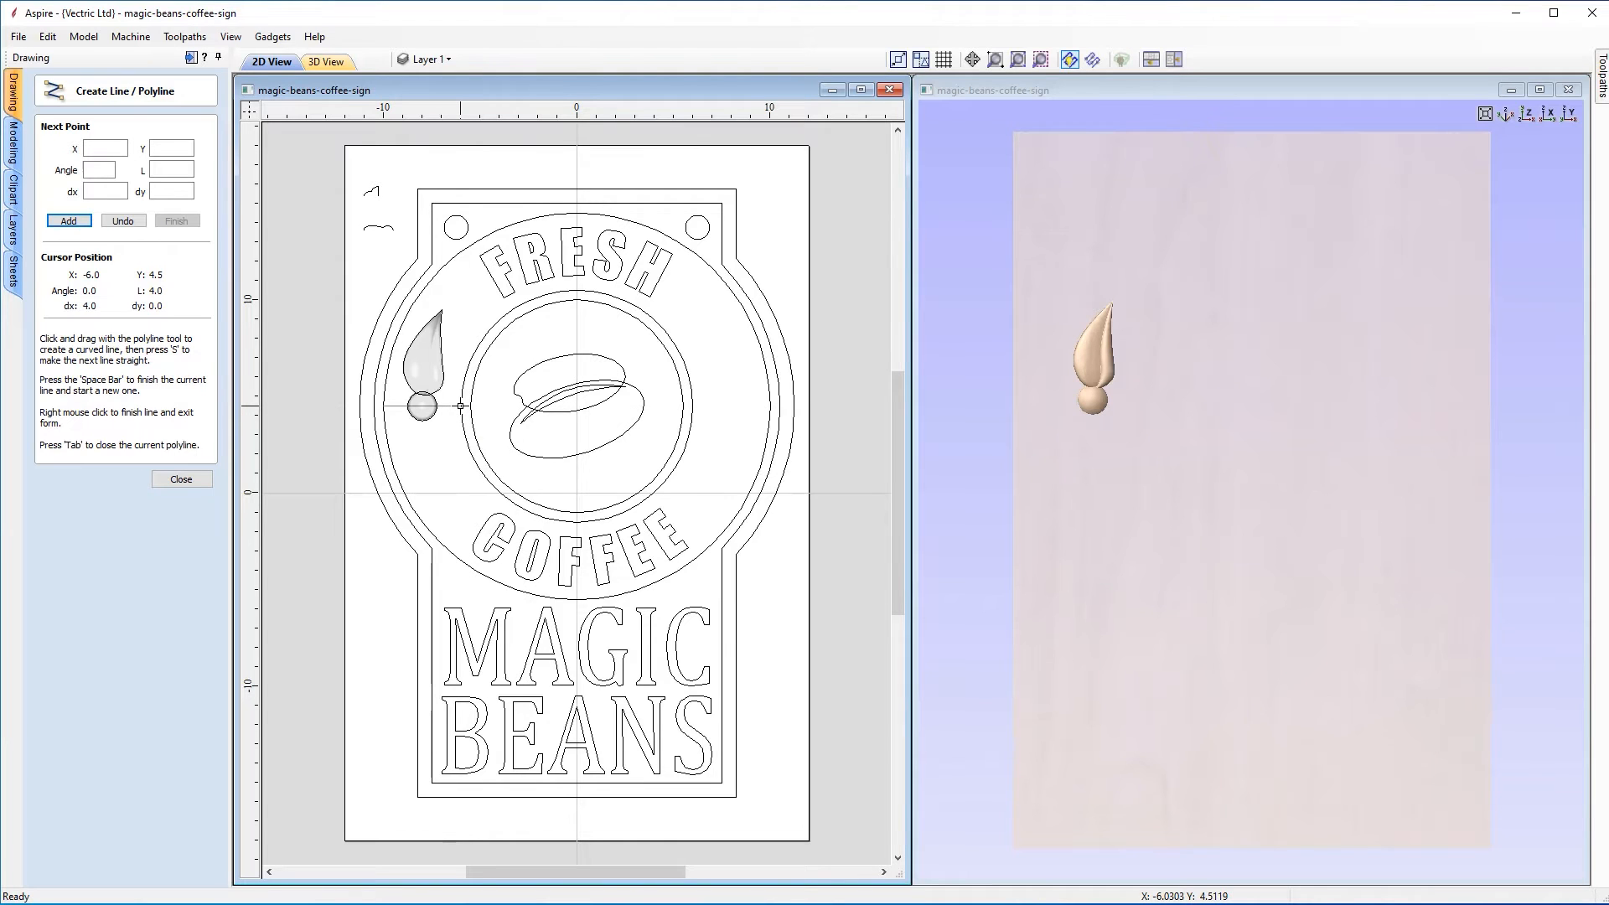
right_click(413, 416)
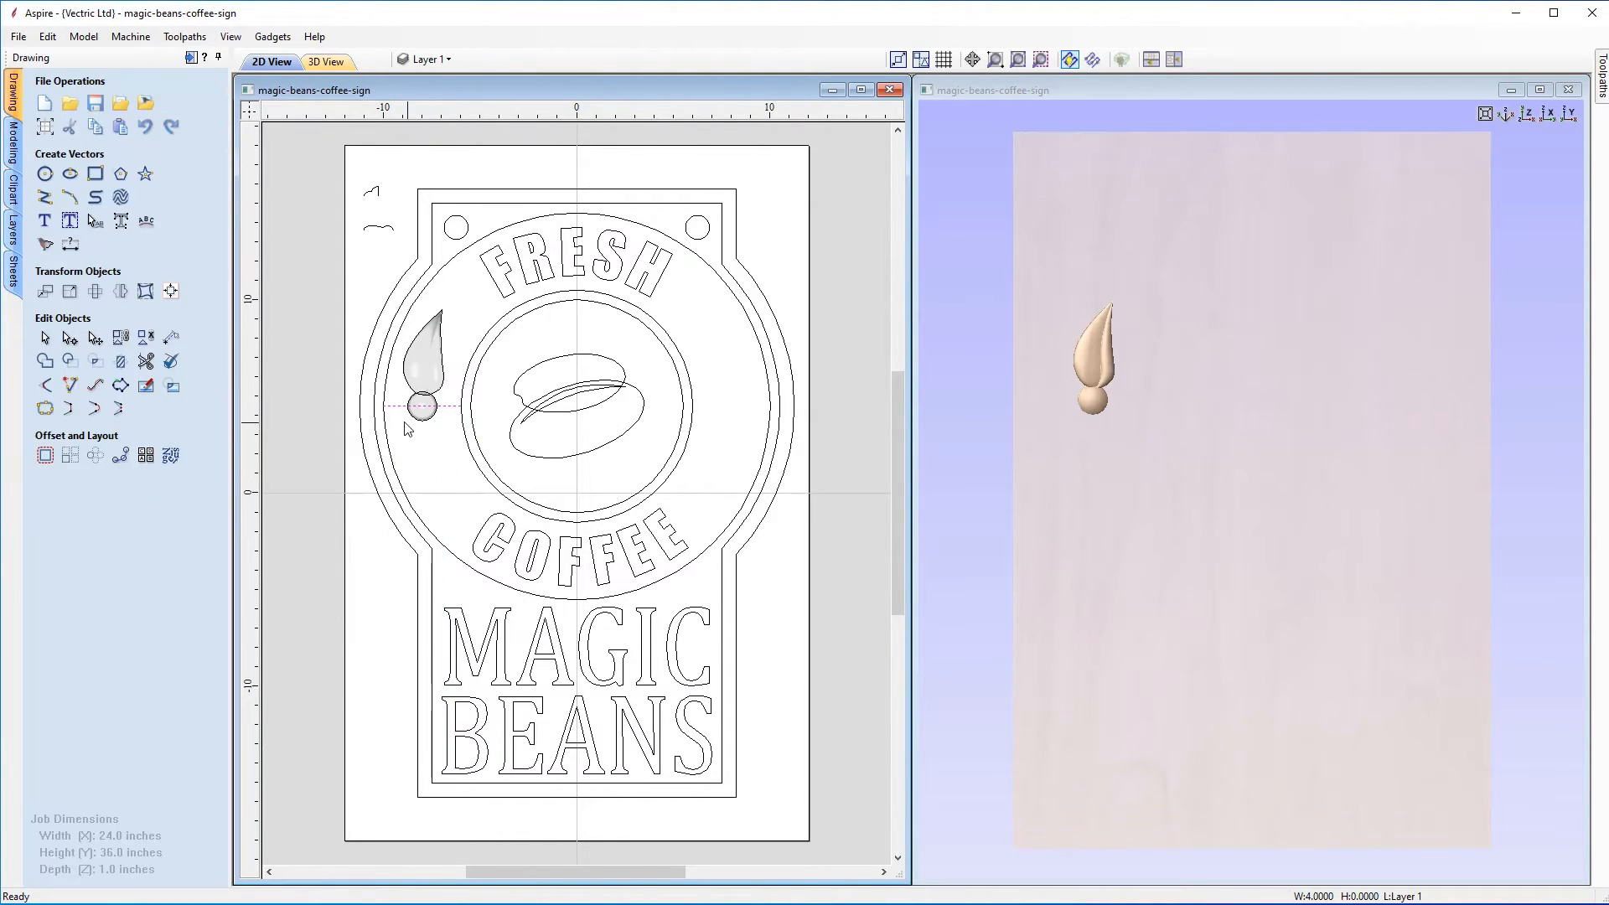
Step: Create a mirrored copy of the leaf component below the berry, flipped about the horizontal line
scroll(413, 417, up, 5)
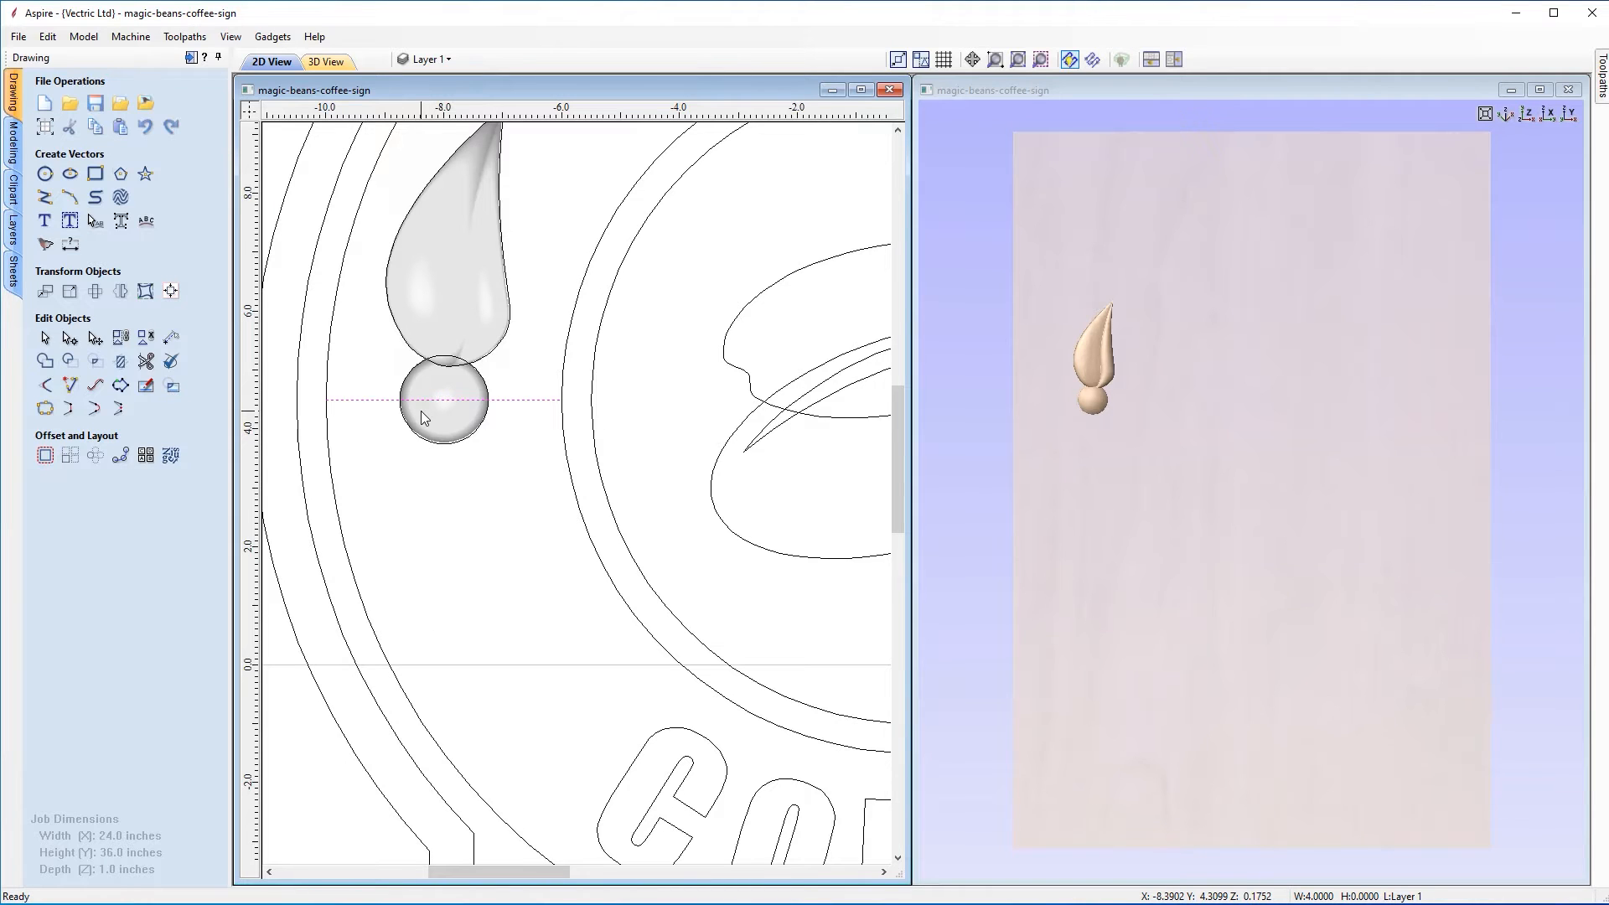
click(503, 257)
click(475, 278)
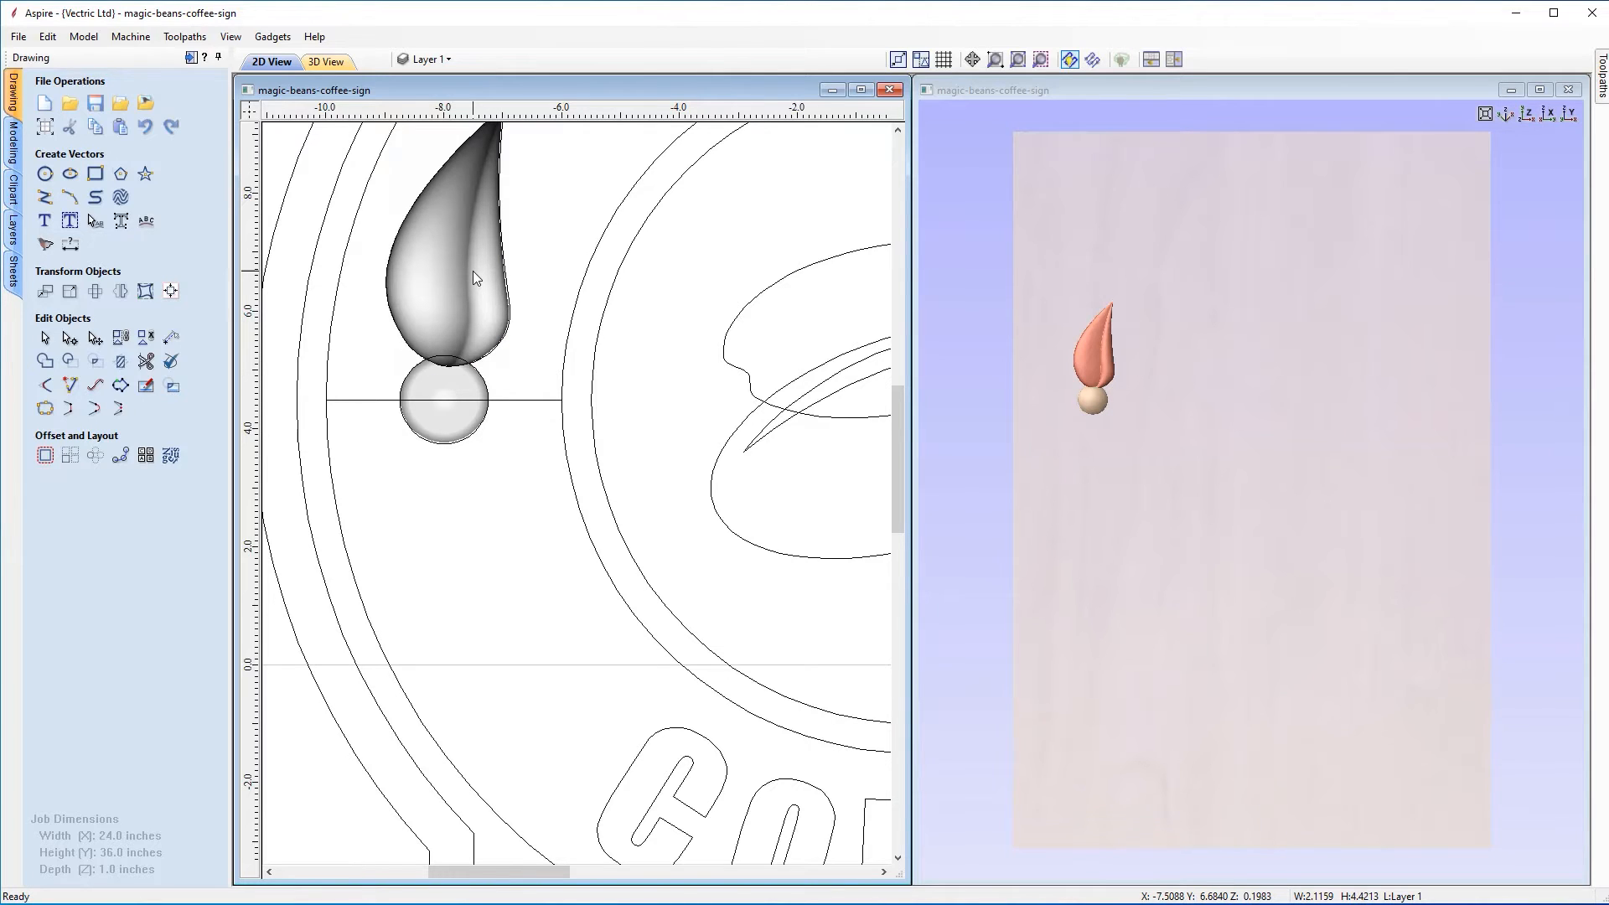
shift+click(434, 400)
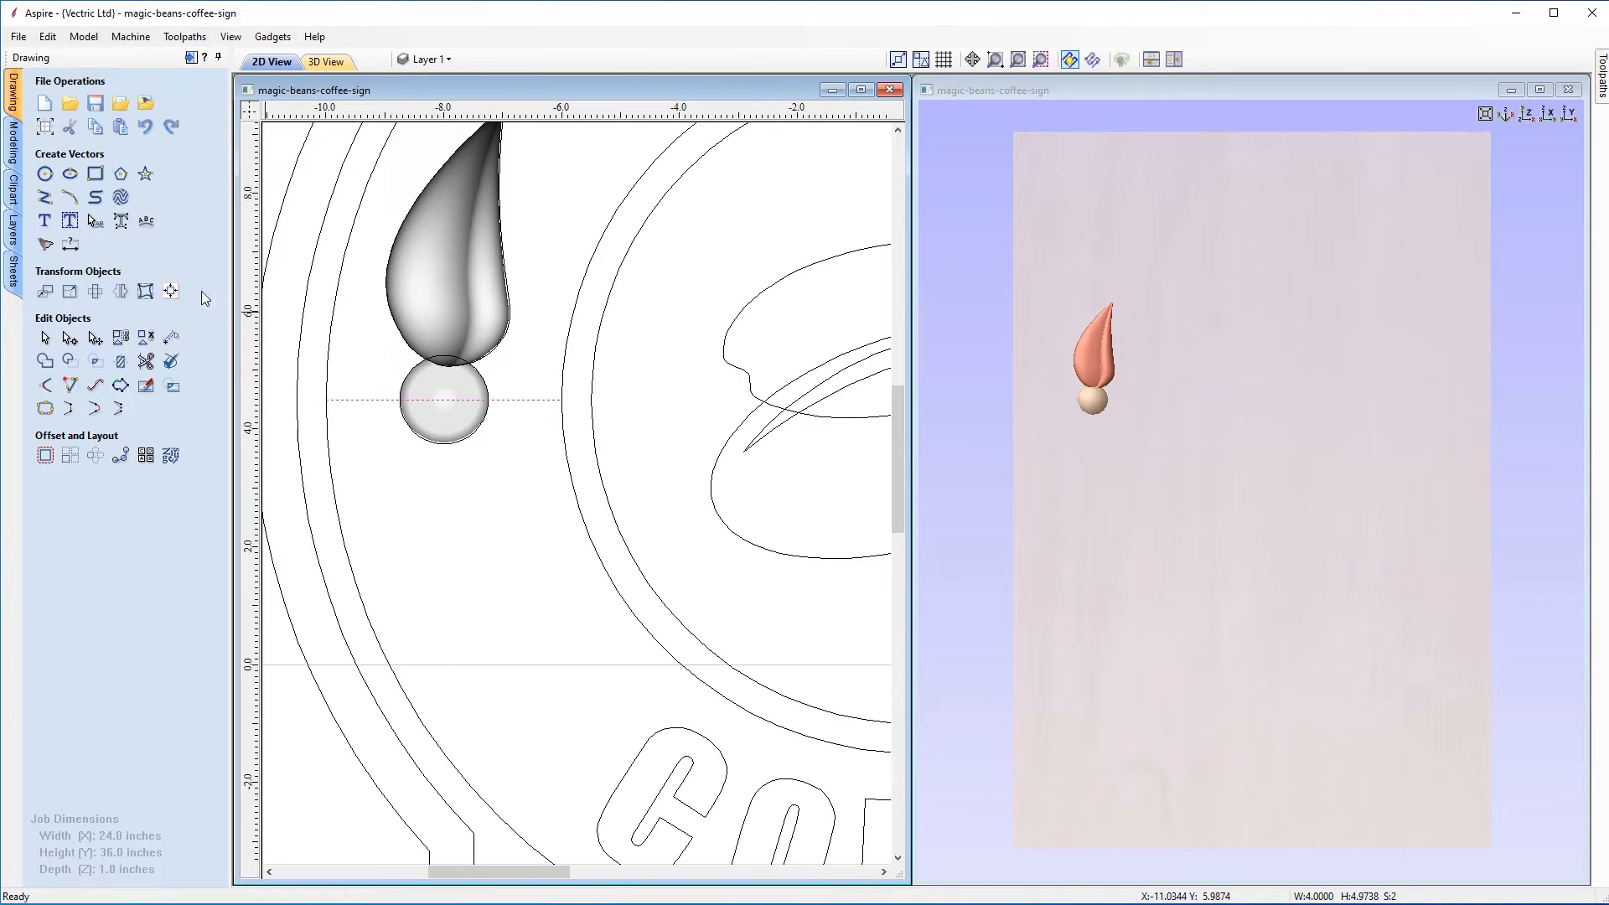
click(122, 293)
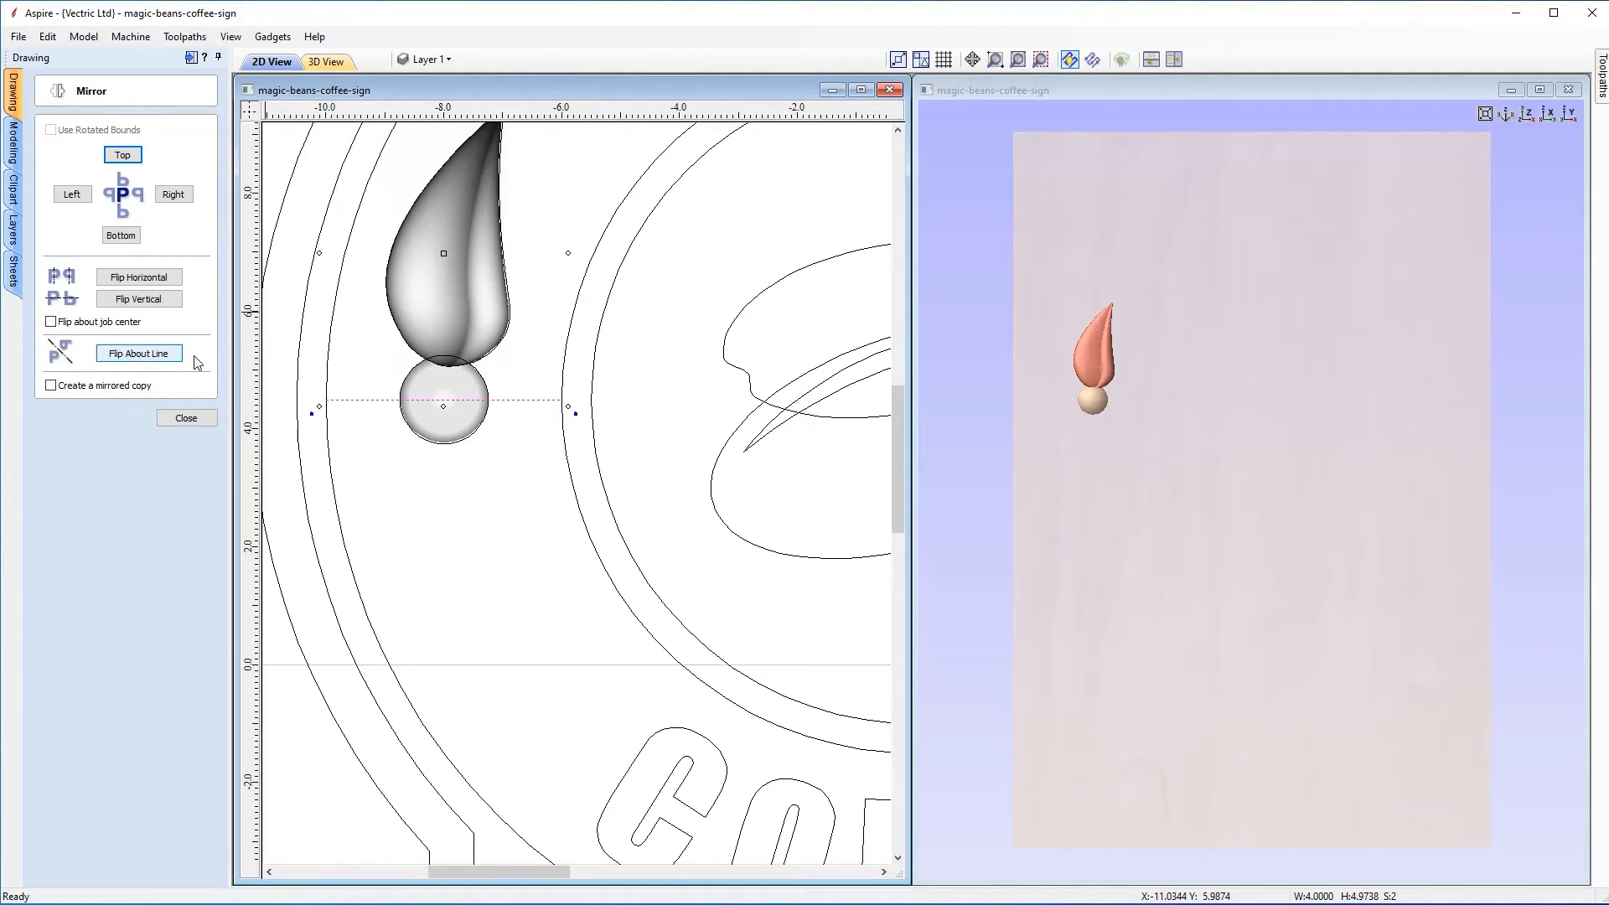
click(51, 387)
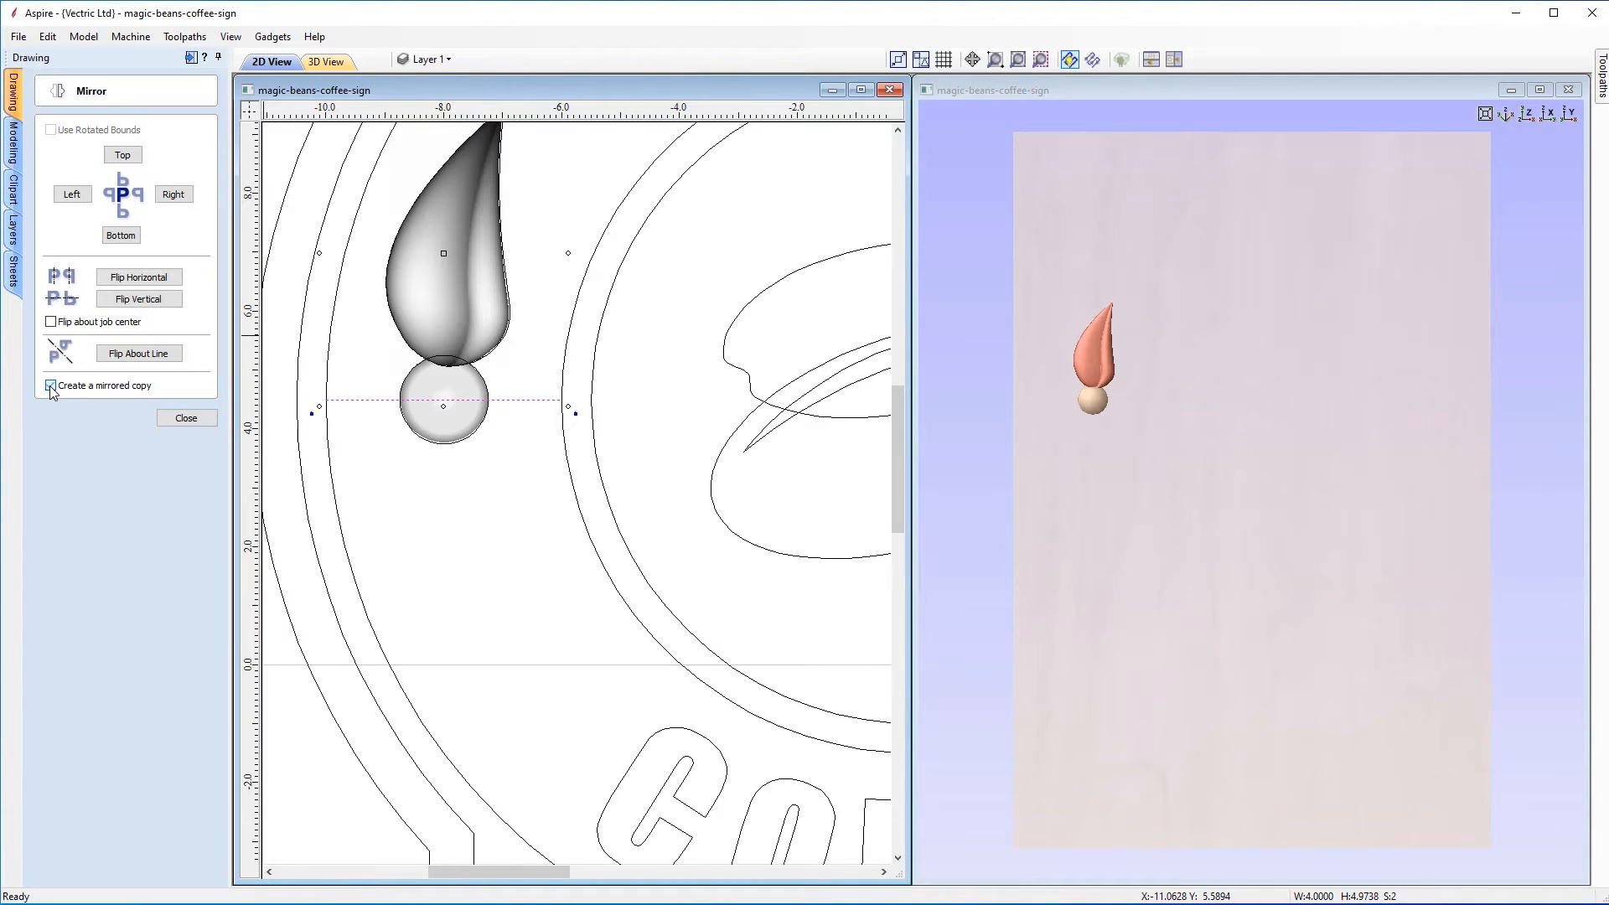
click(138, 353)
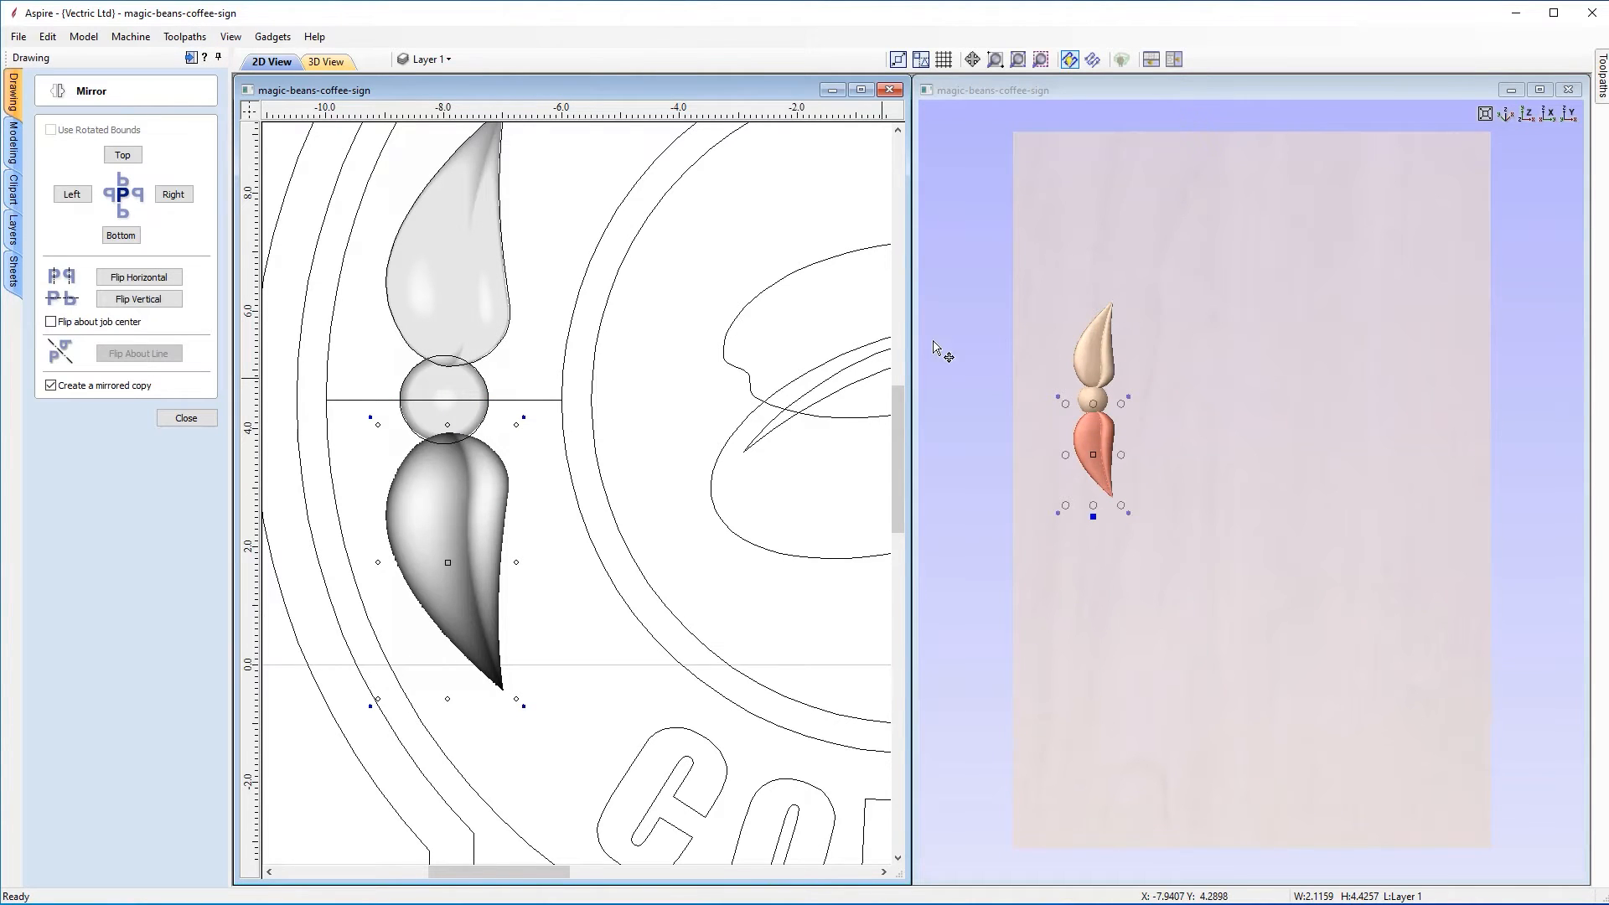
click(178, 418)
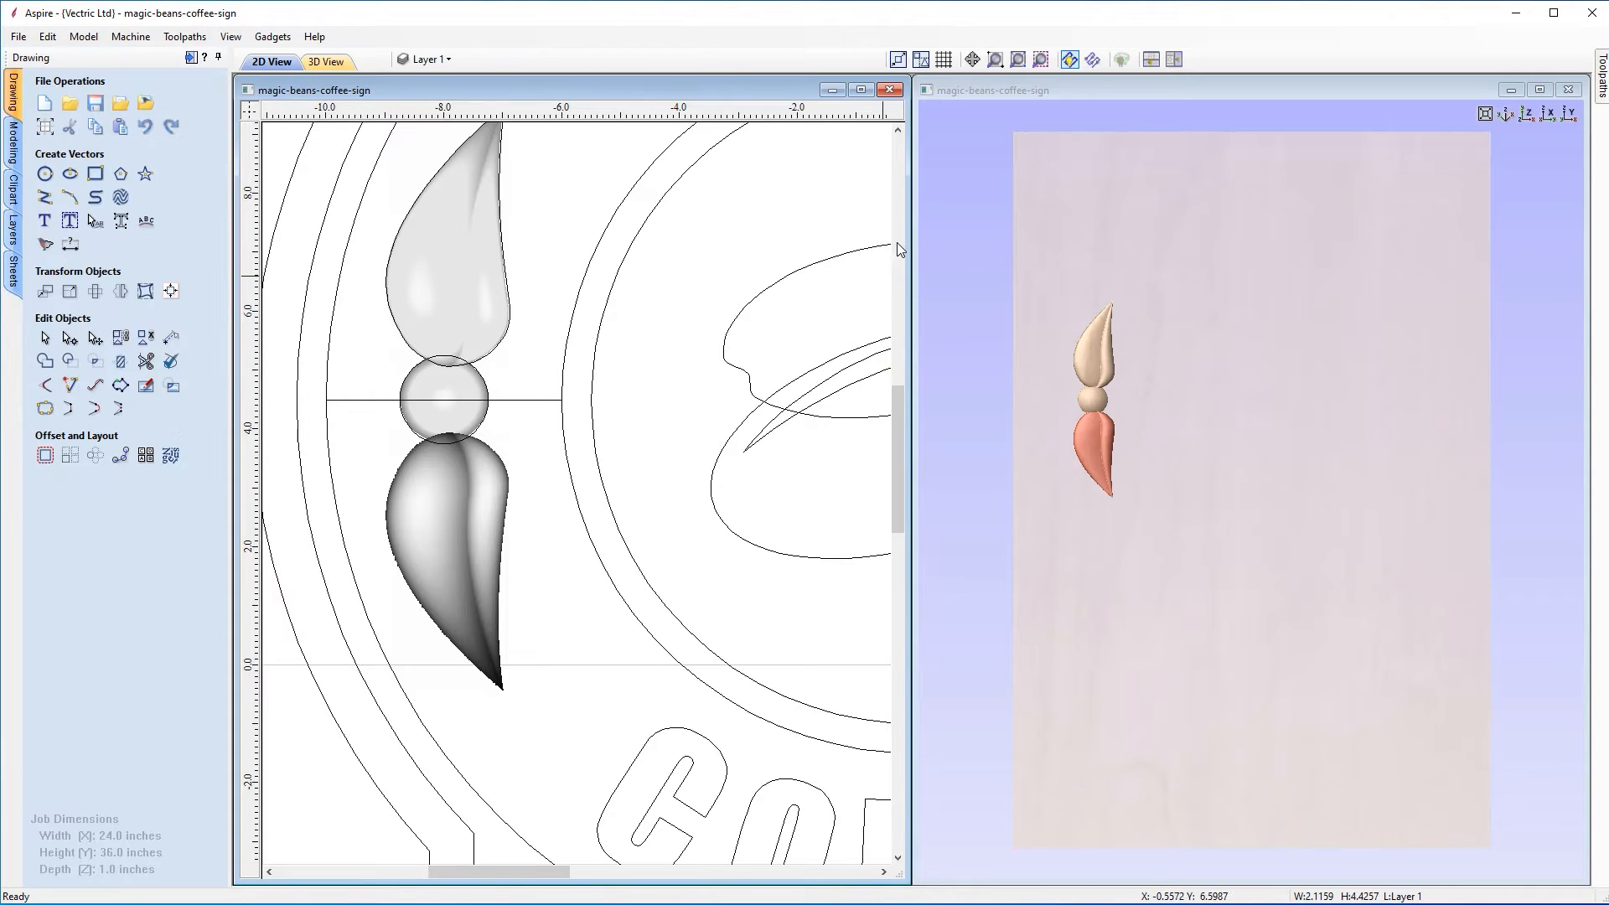
Step: Mirror a copy of both leaves and the berry horizontally about the job center to the sign's opposite side
click(1019, 59)
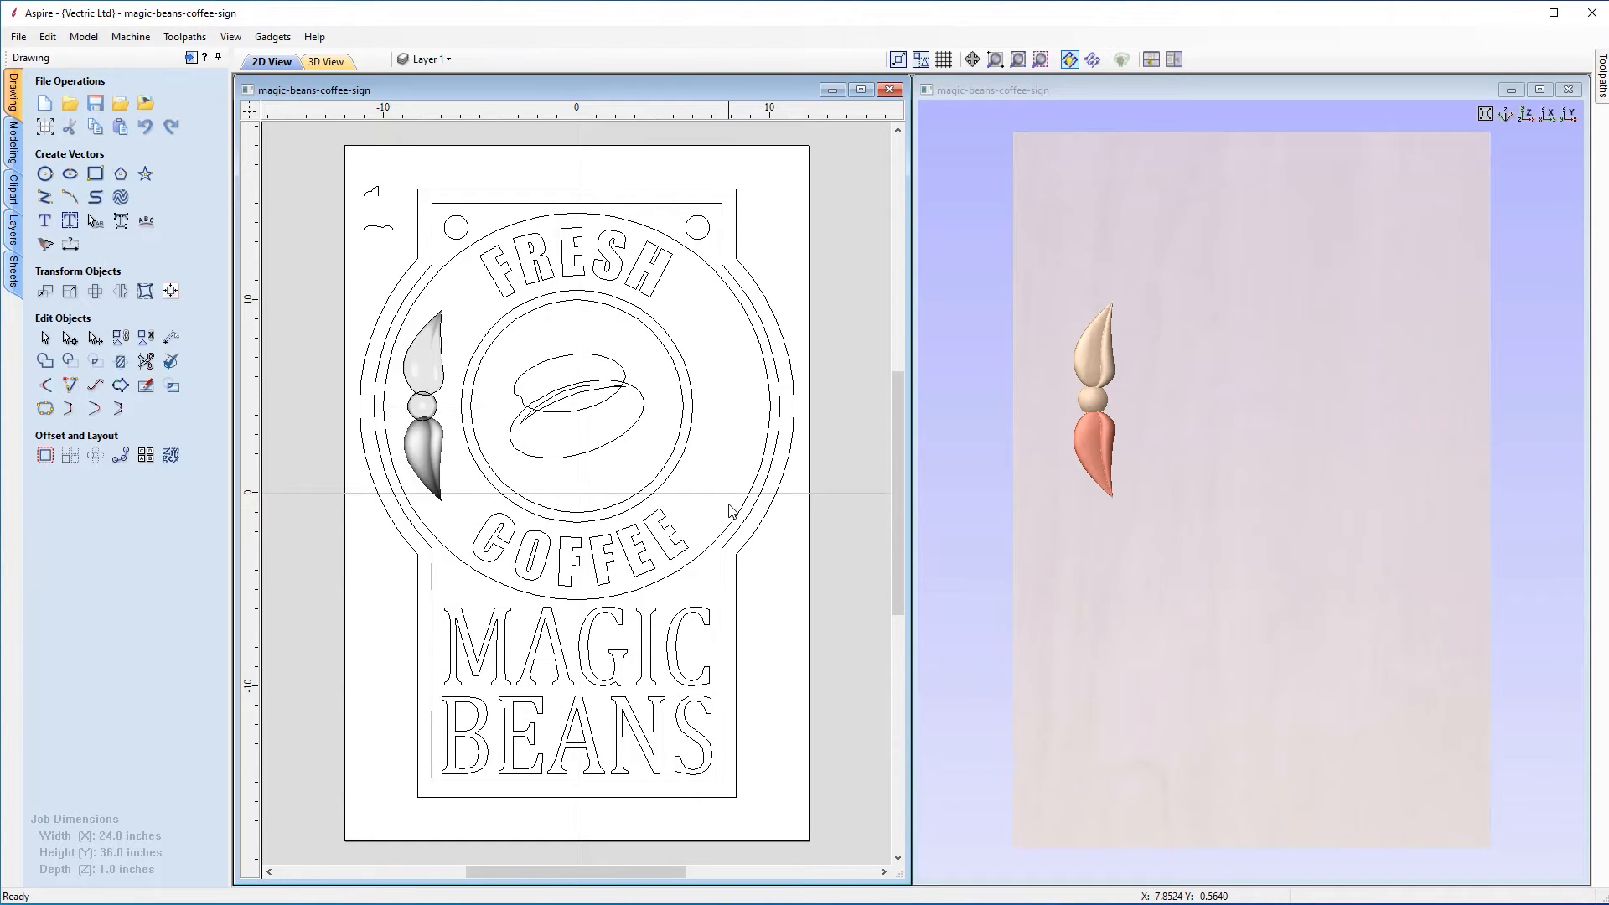
shift+click(423, 407)
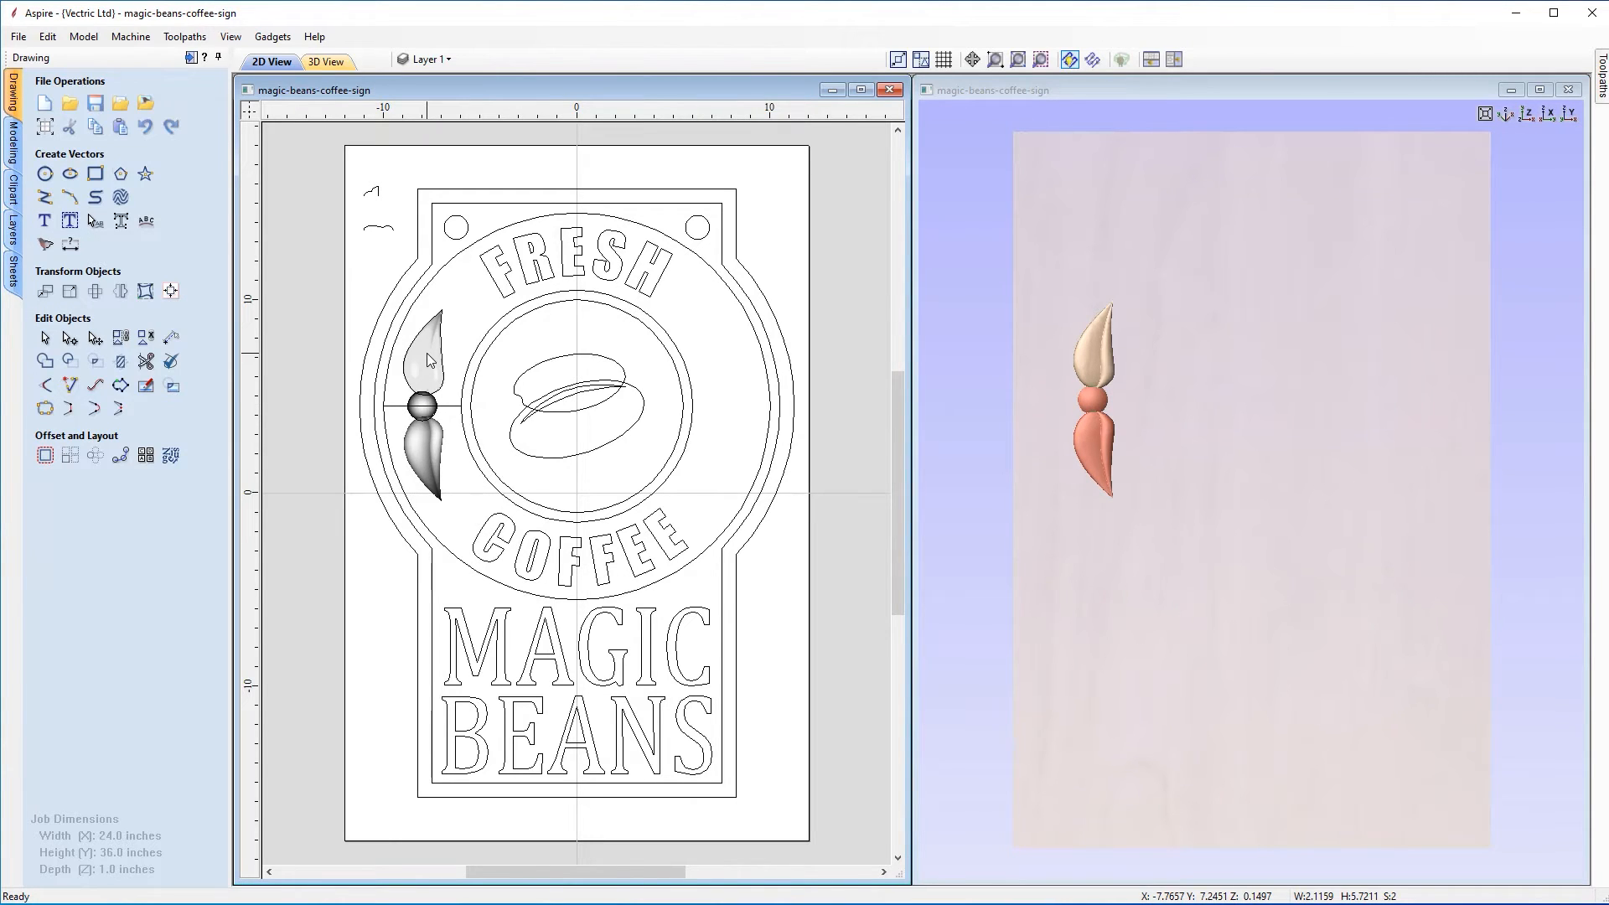
shift+click(429, 359)
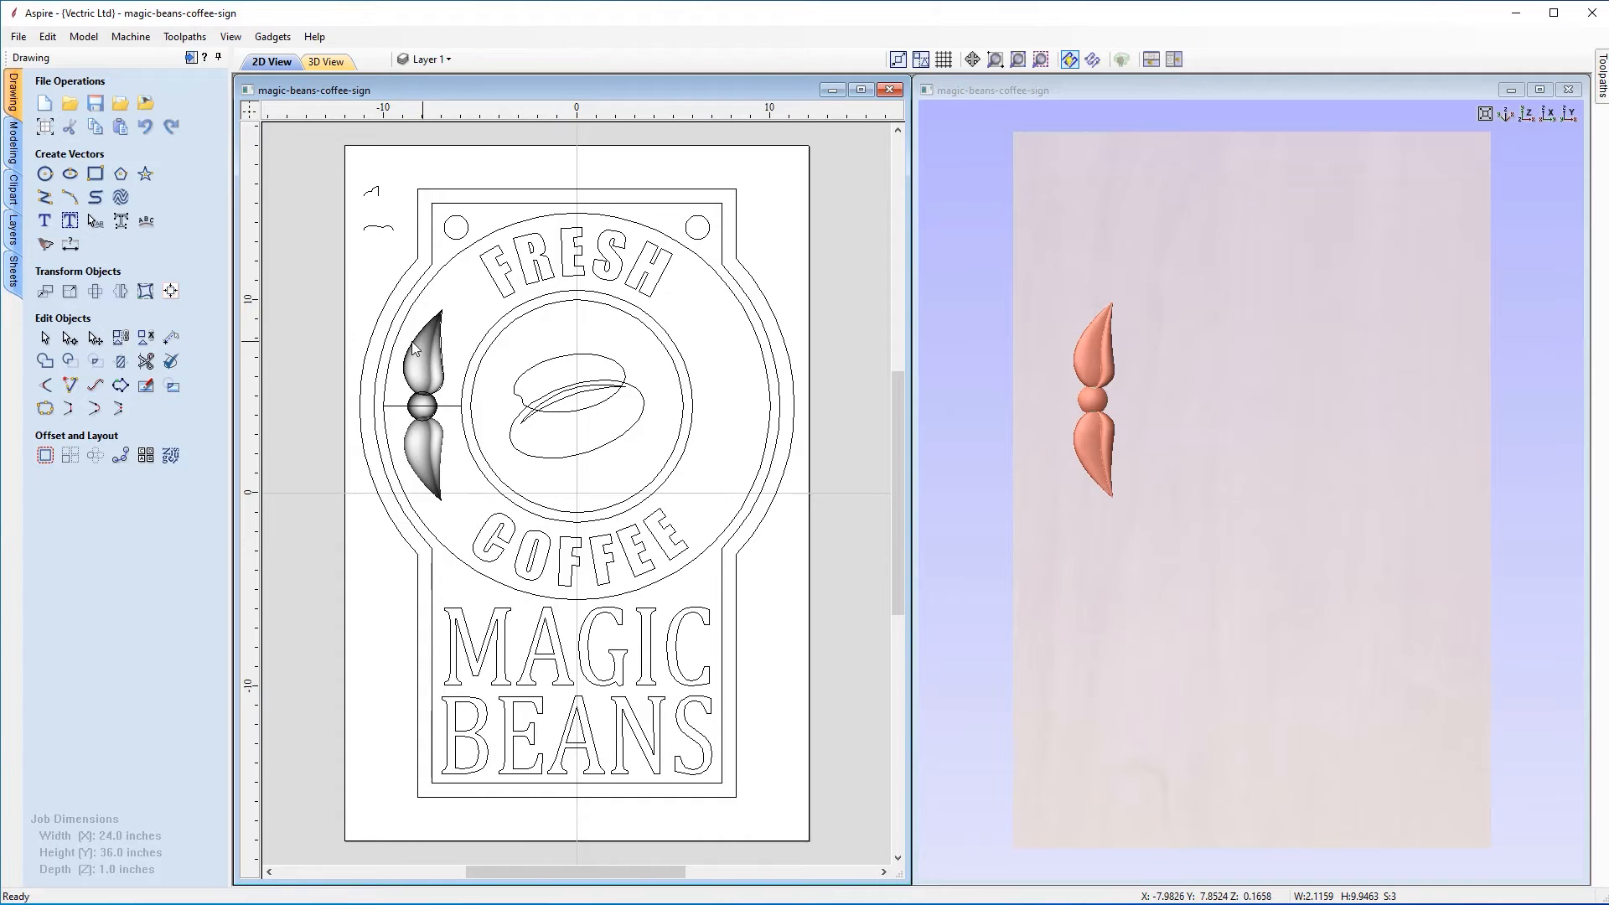
click(121, 292)
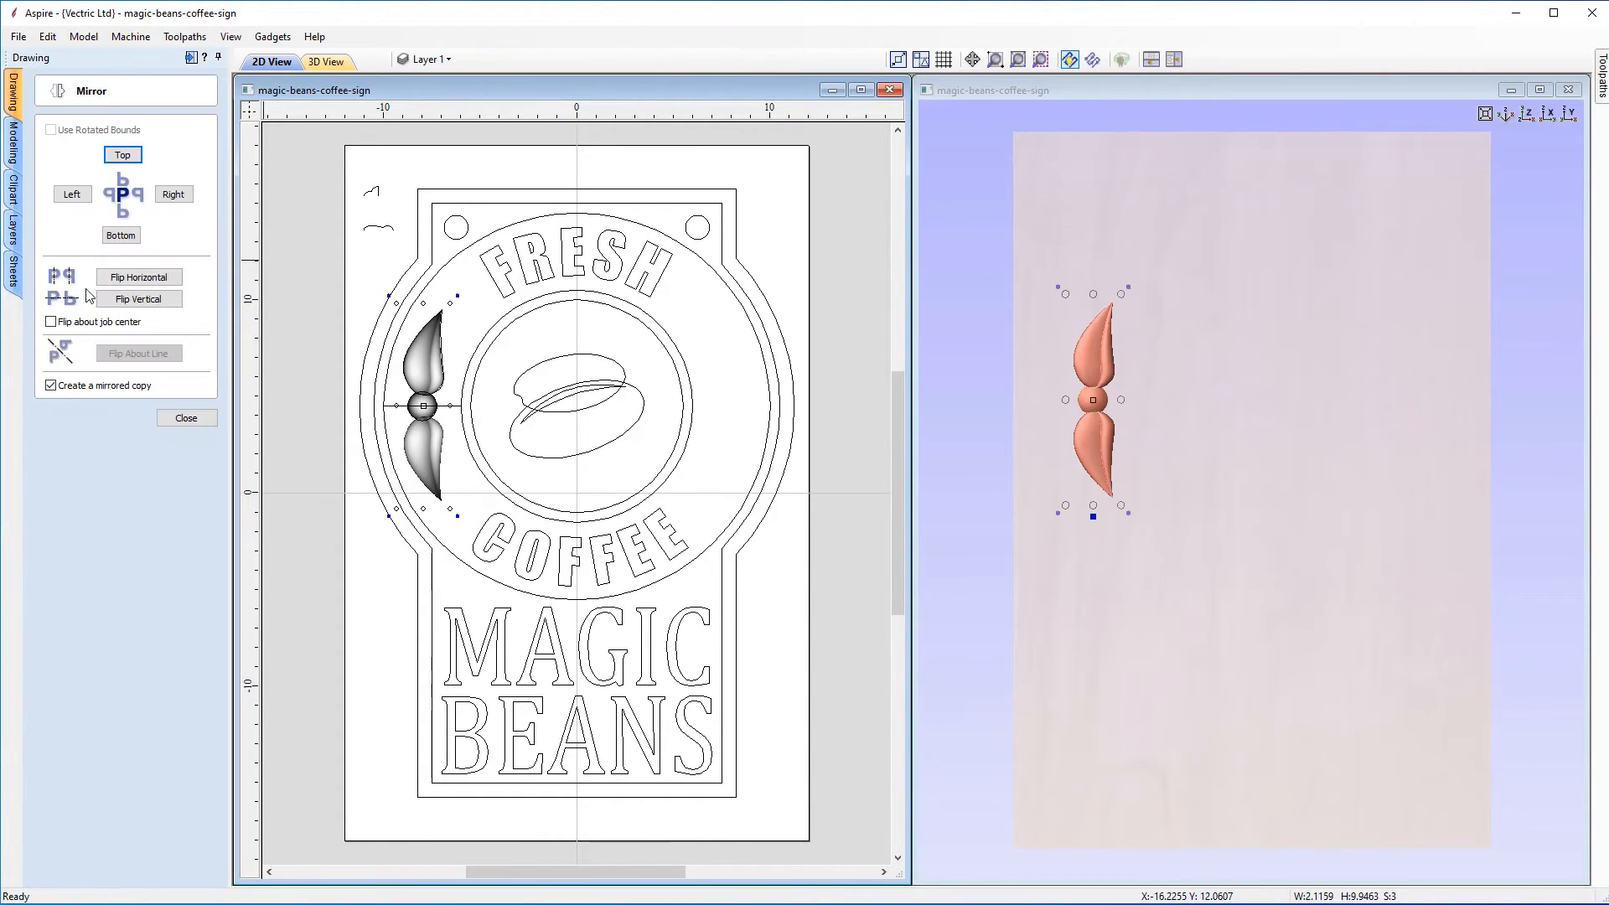
click(52, 323)
click(130, 279)
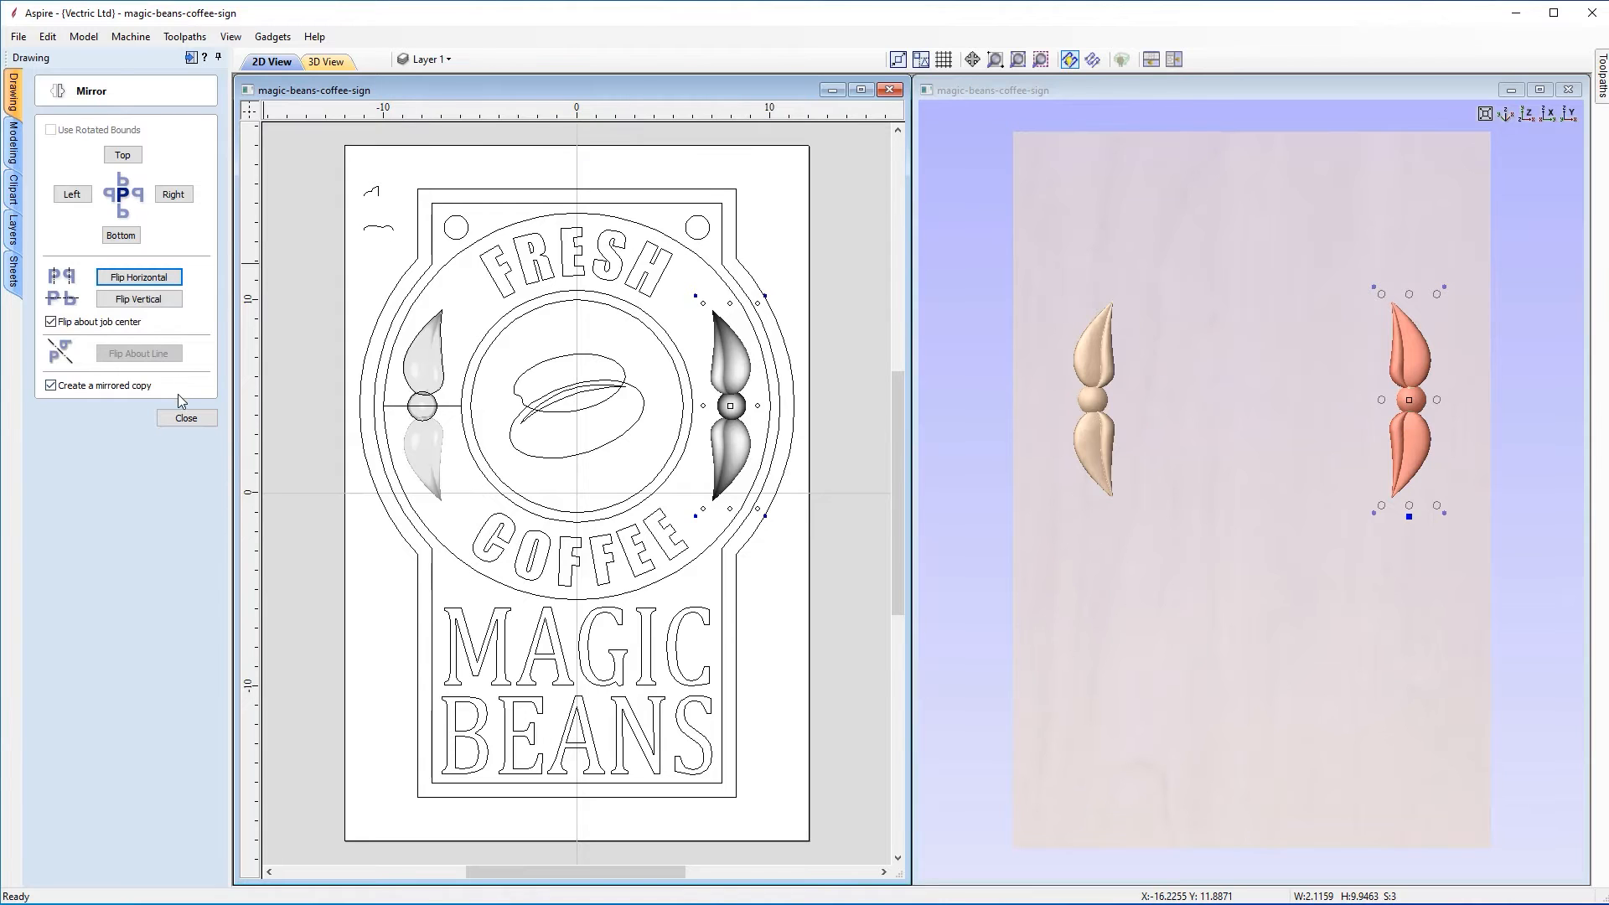
click(186, 418)
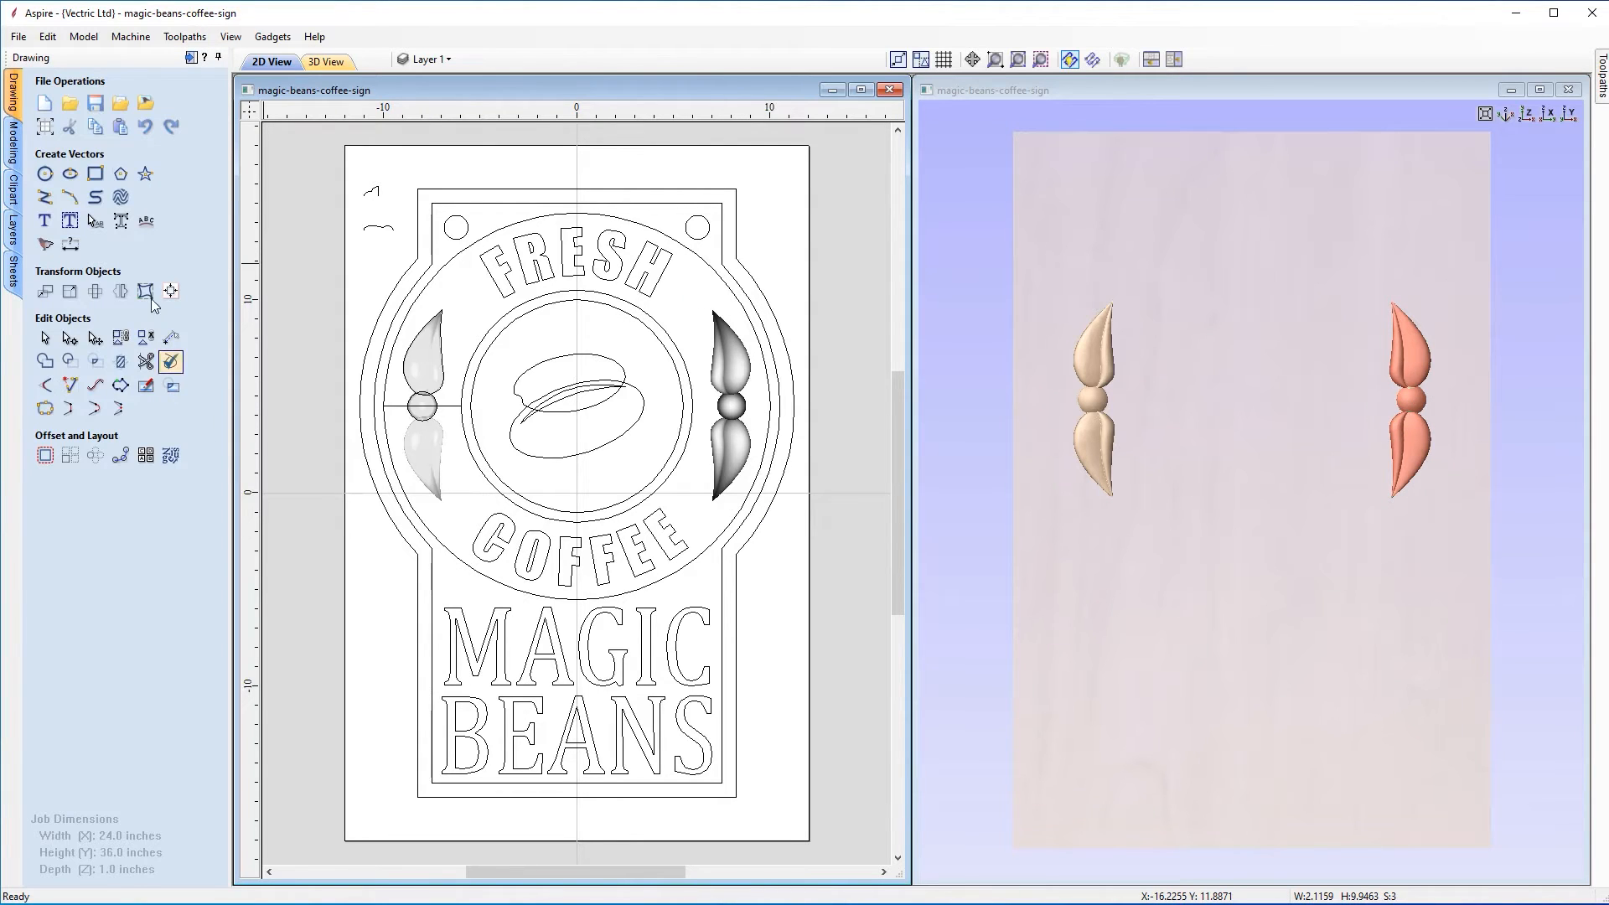
Step: Deselect the mirrored components and show the Texture and Base levels in the model
click(14, 138)
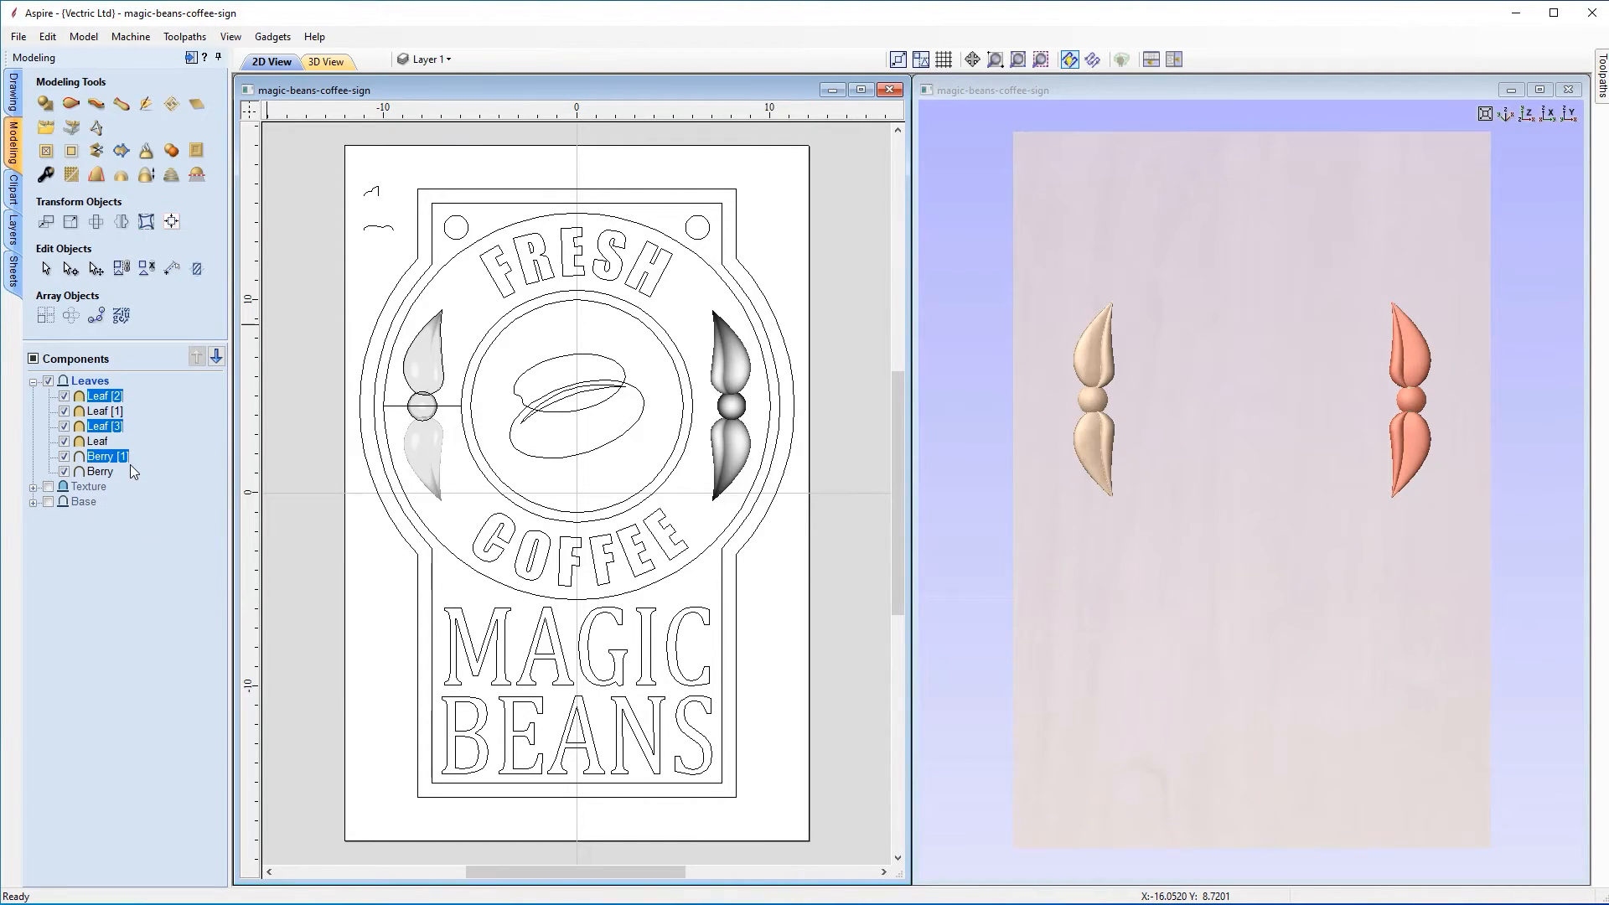
click(180, 430)
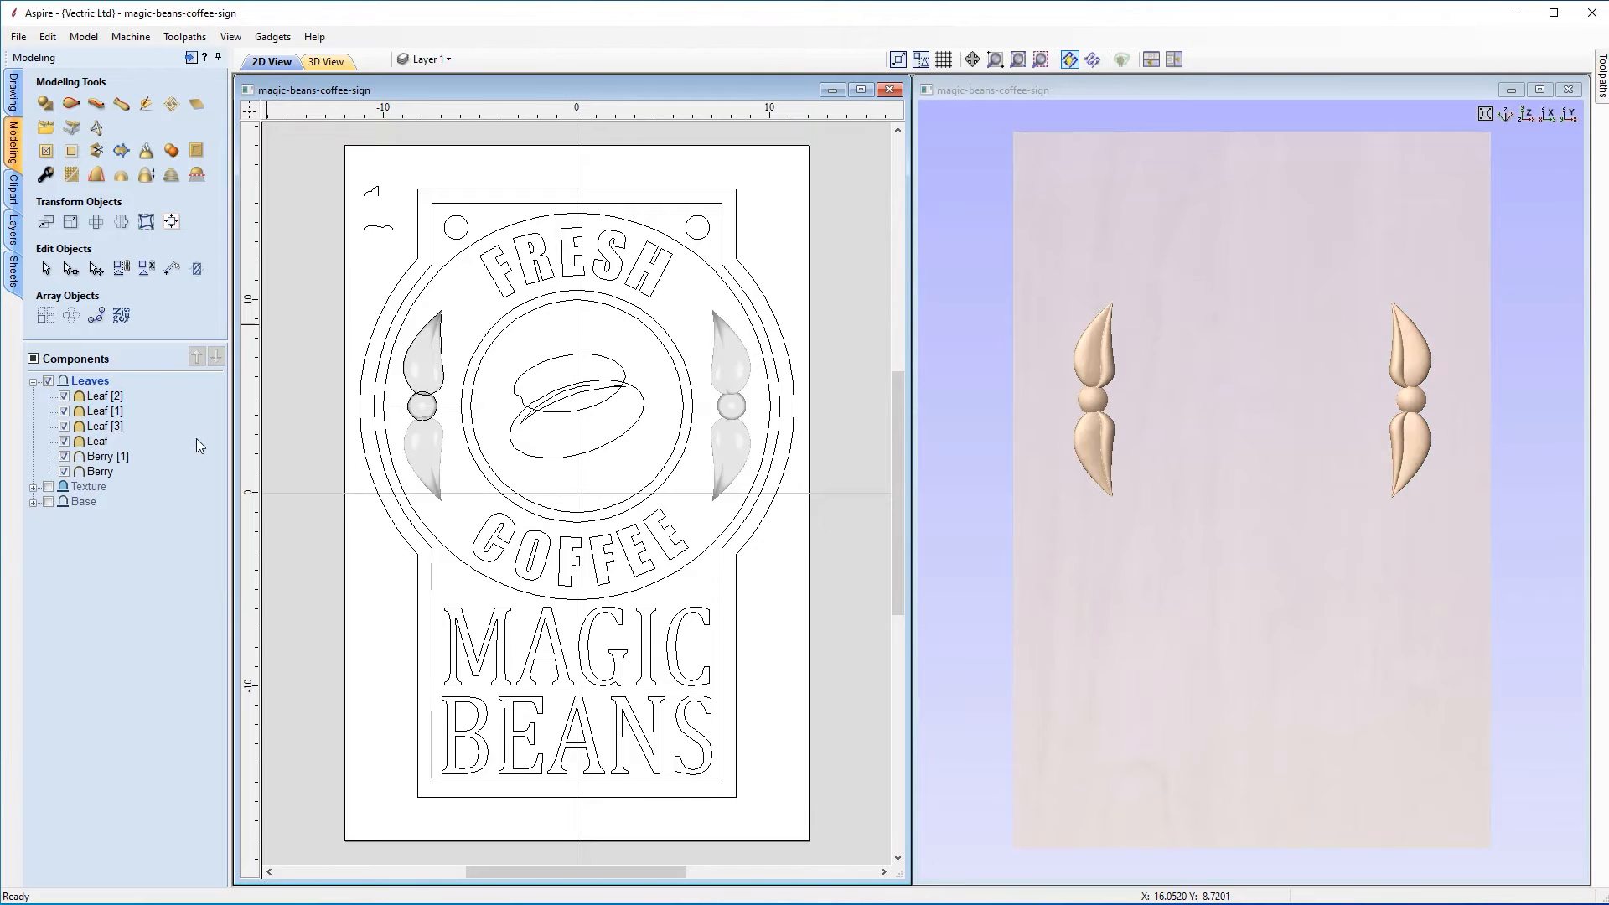
click(48, 488)
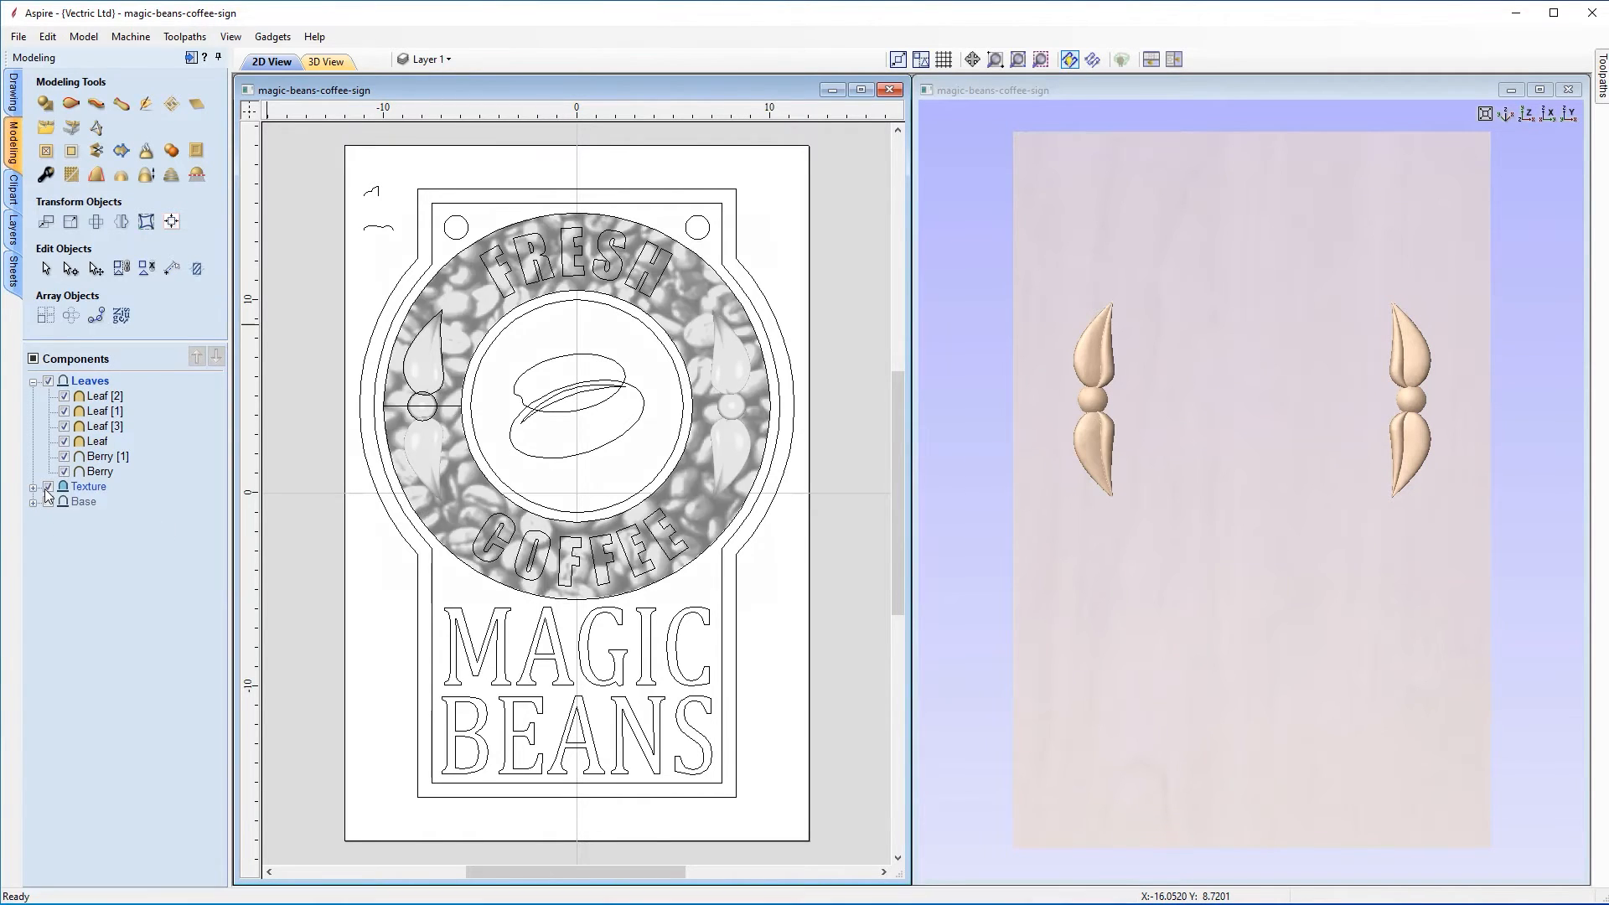
click(48, 502)
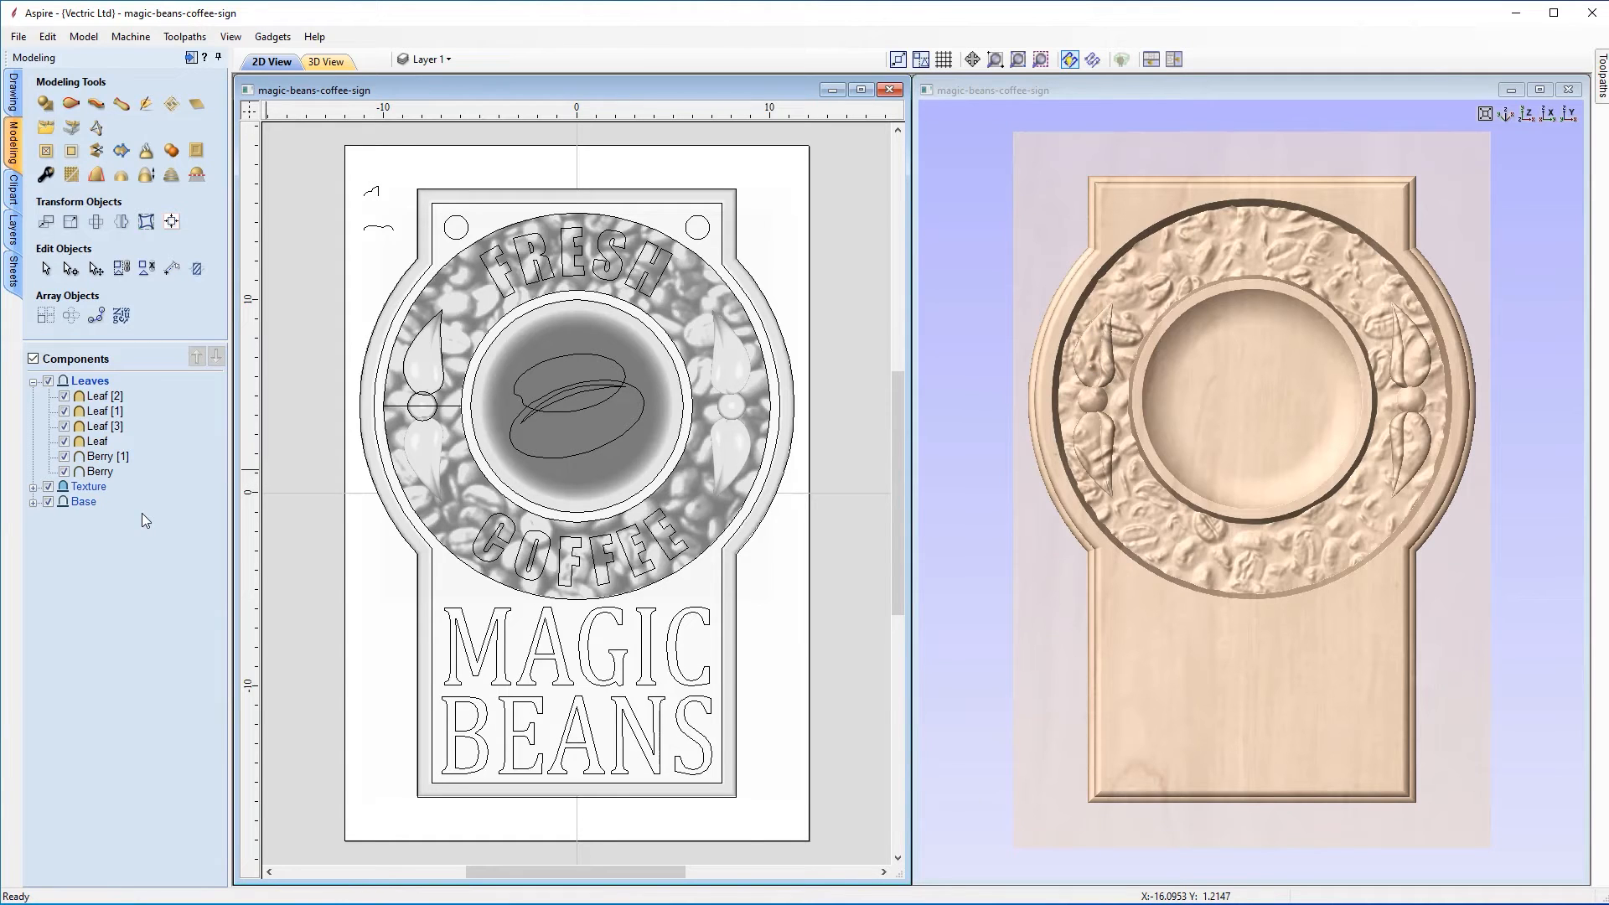
Step: Change the Leaves level's combine mode to Merge
right_click(86, 386)
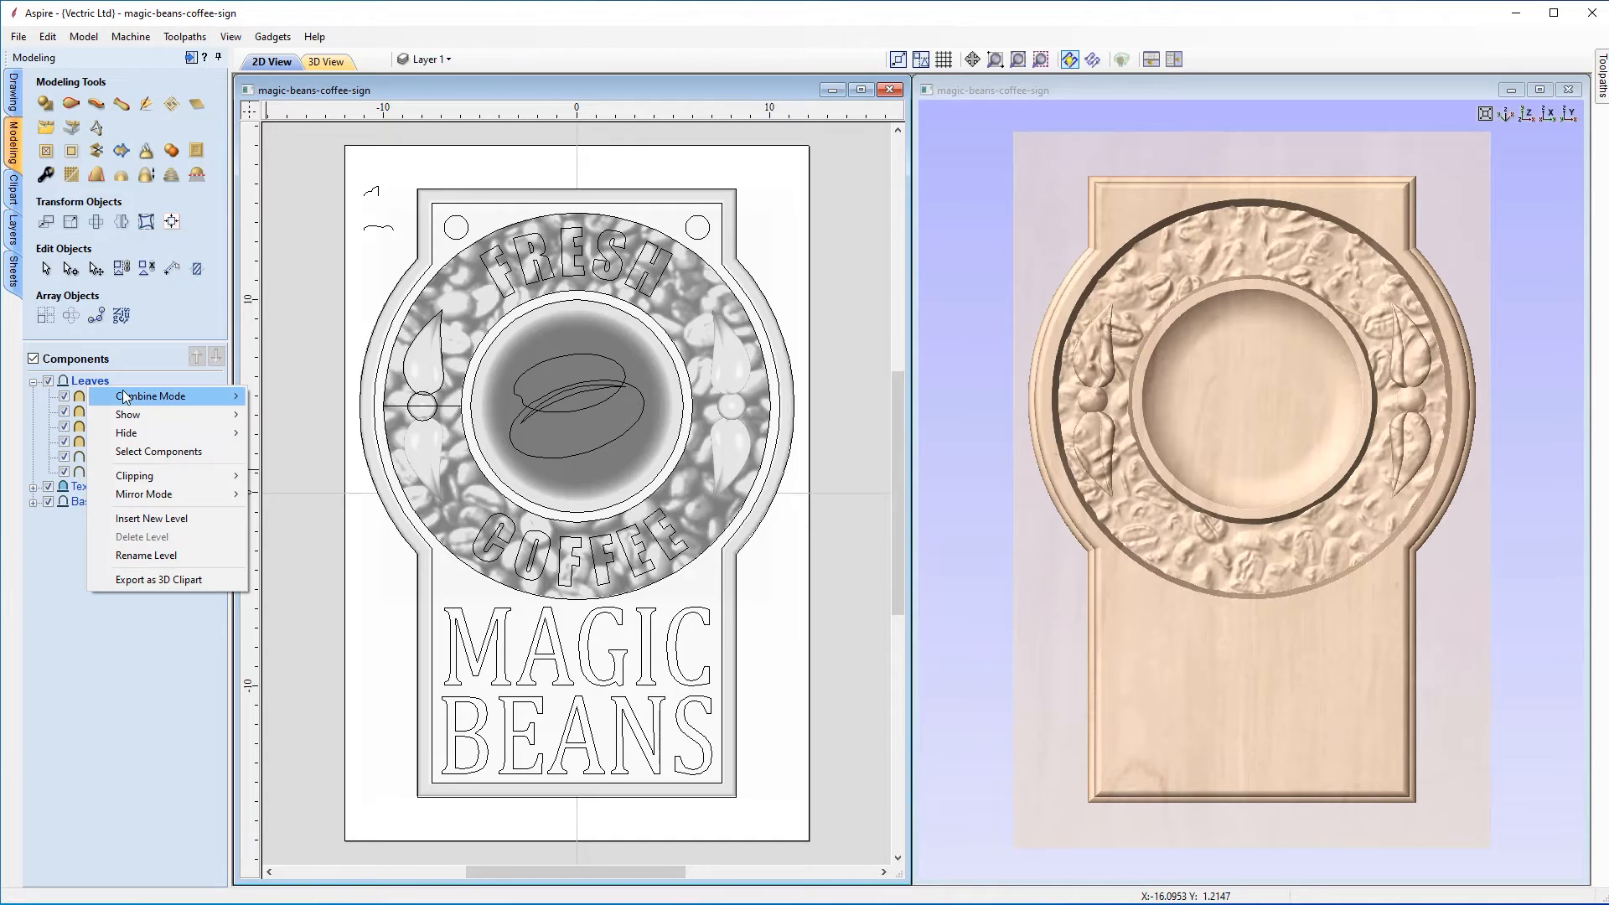
mouse_move(125, 397)
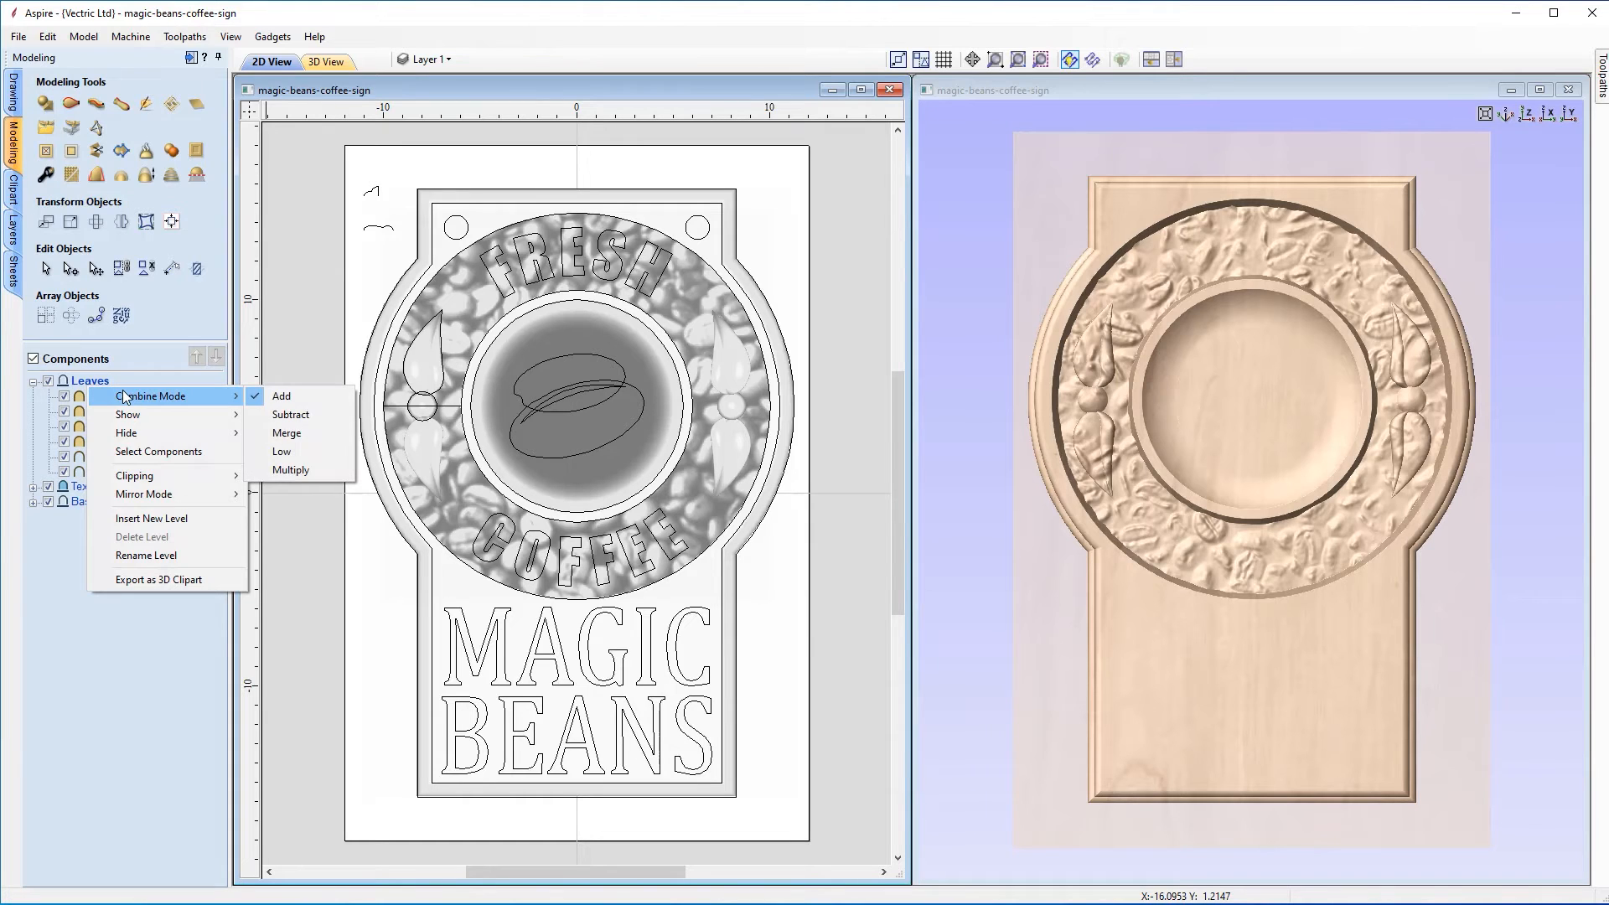
click(298, 431)
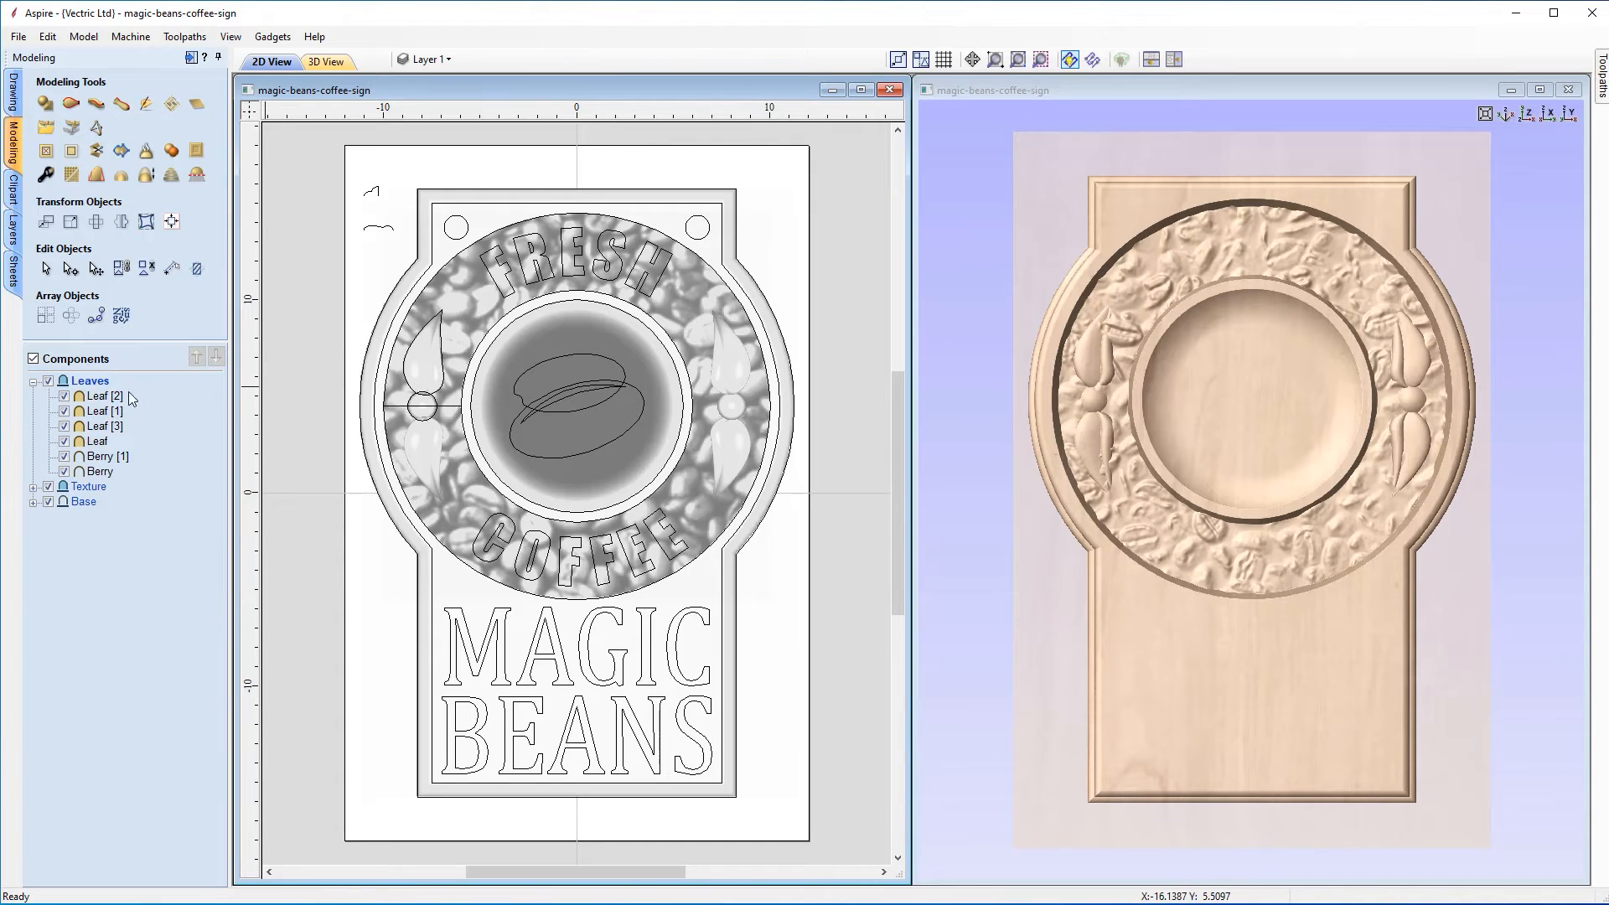
Step: Raise the Leaves level above the bean texture by trying a base height of 0.05 inches and settling on 0.2 inches
click(82, 381)
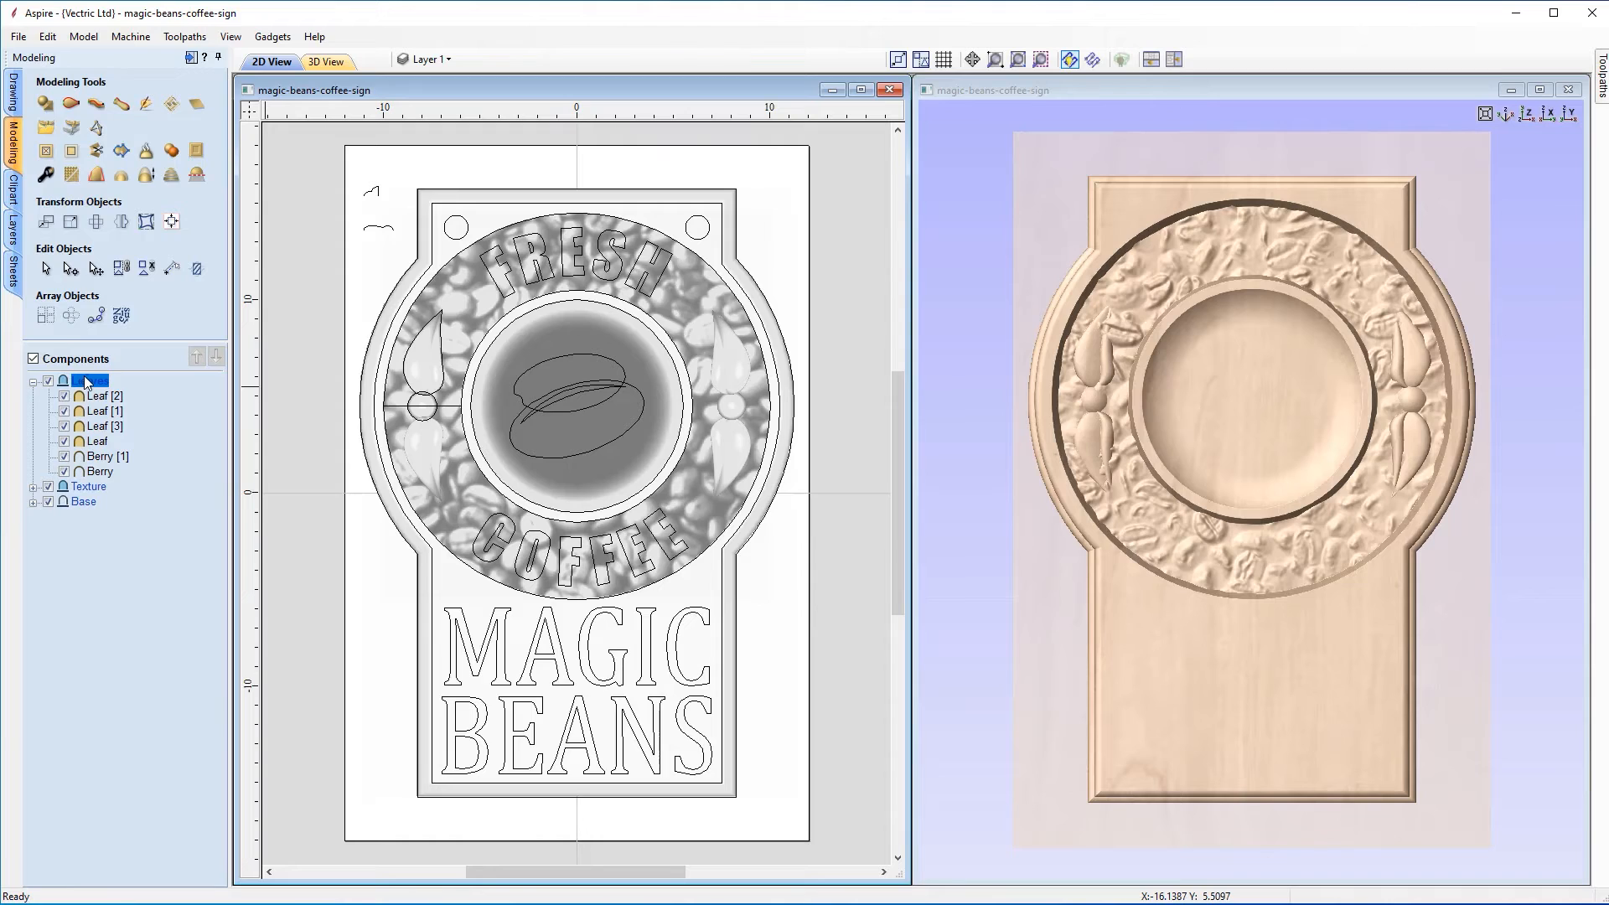
click(46, 175)
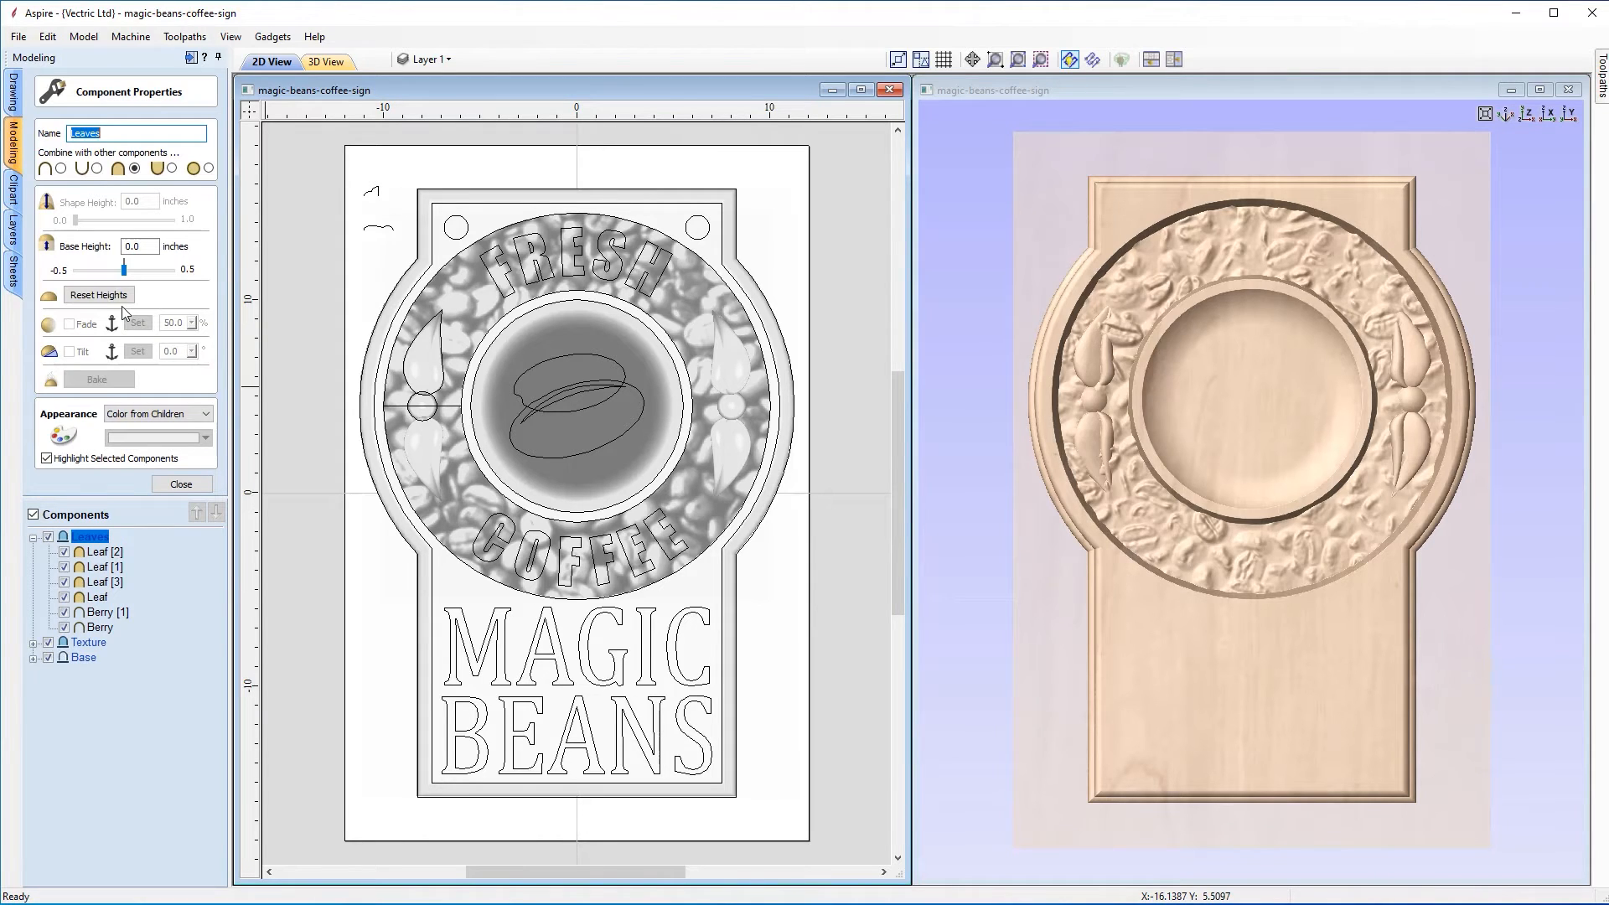
click(132, 248)
key(Return)
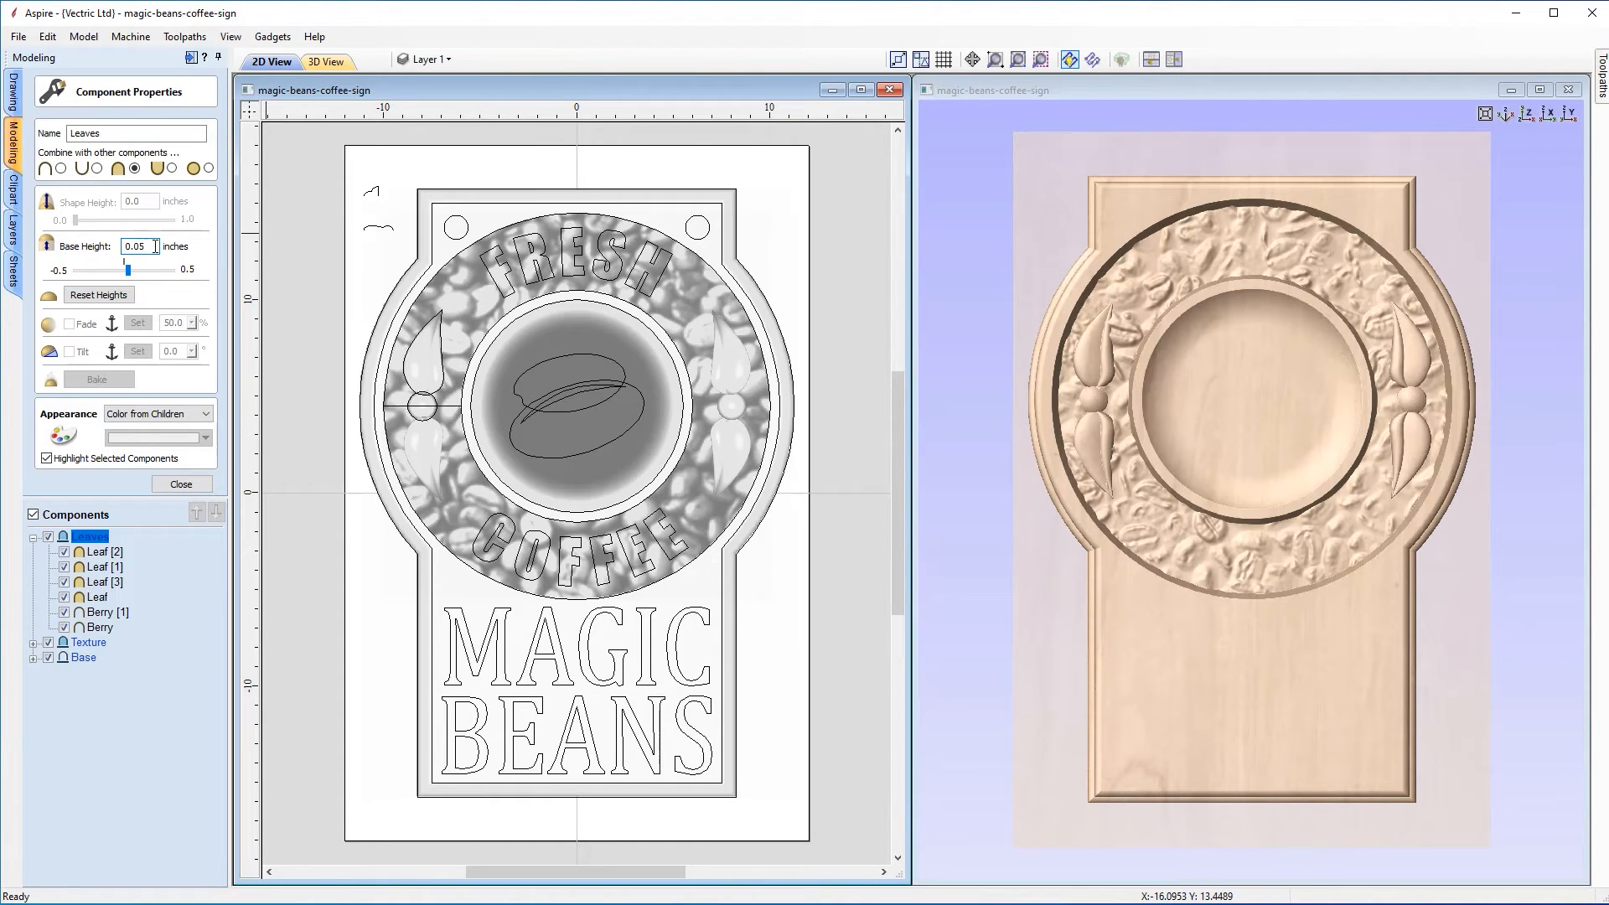
key(Return)
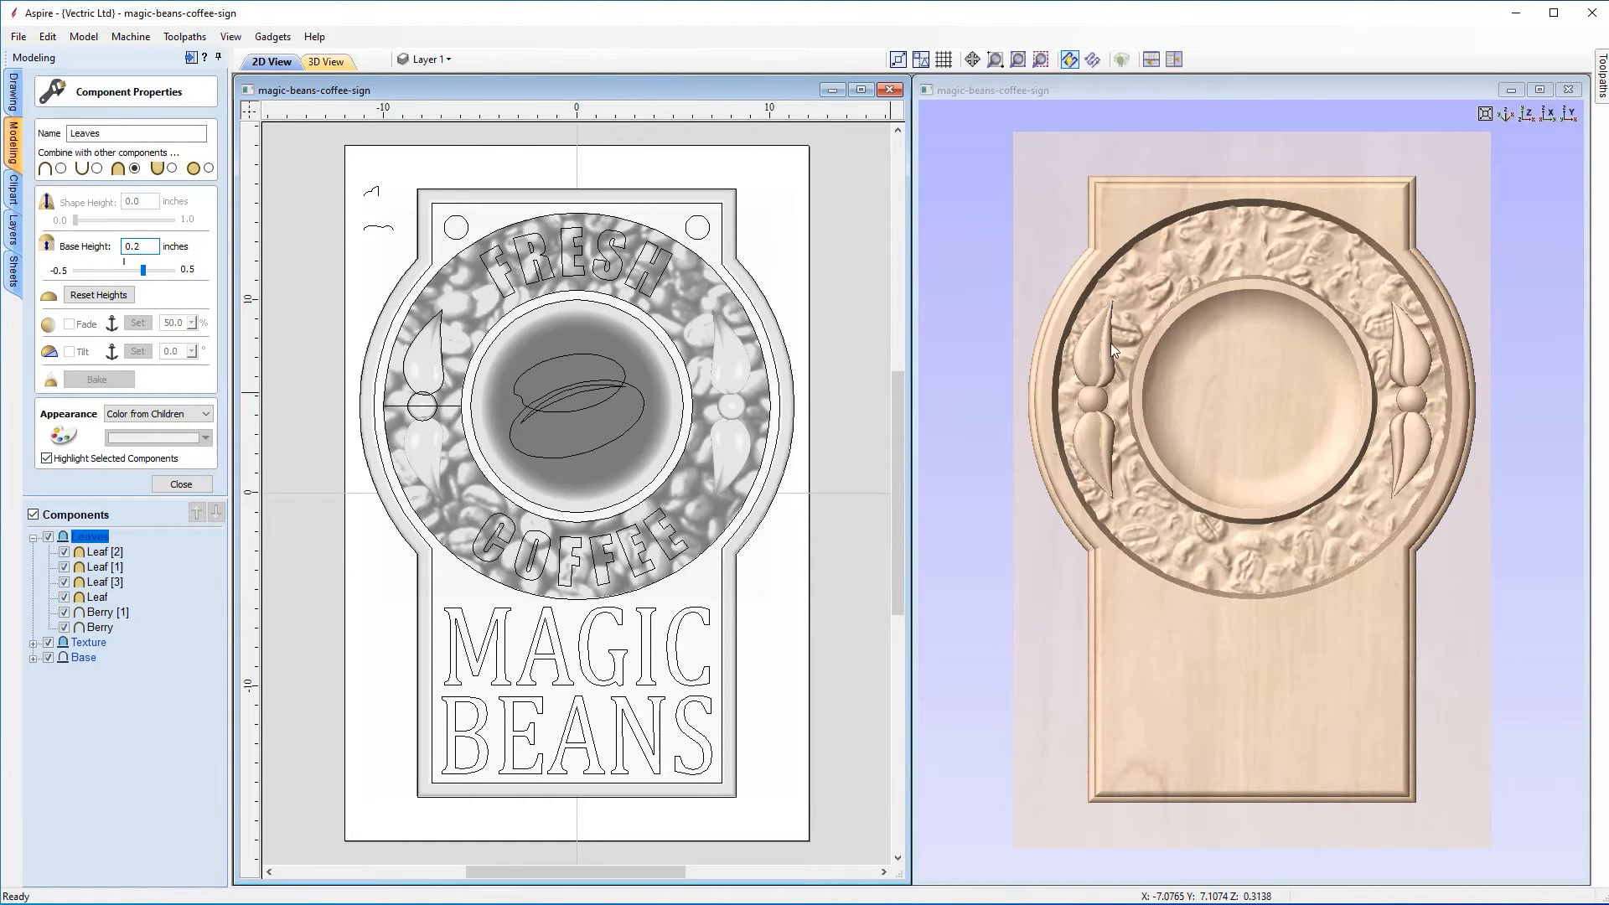
drag(1216, 484, 1128, 474)
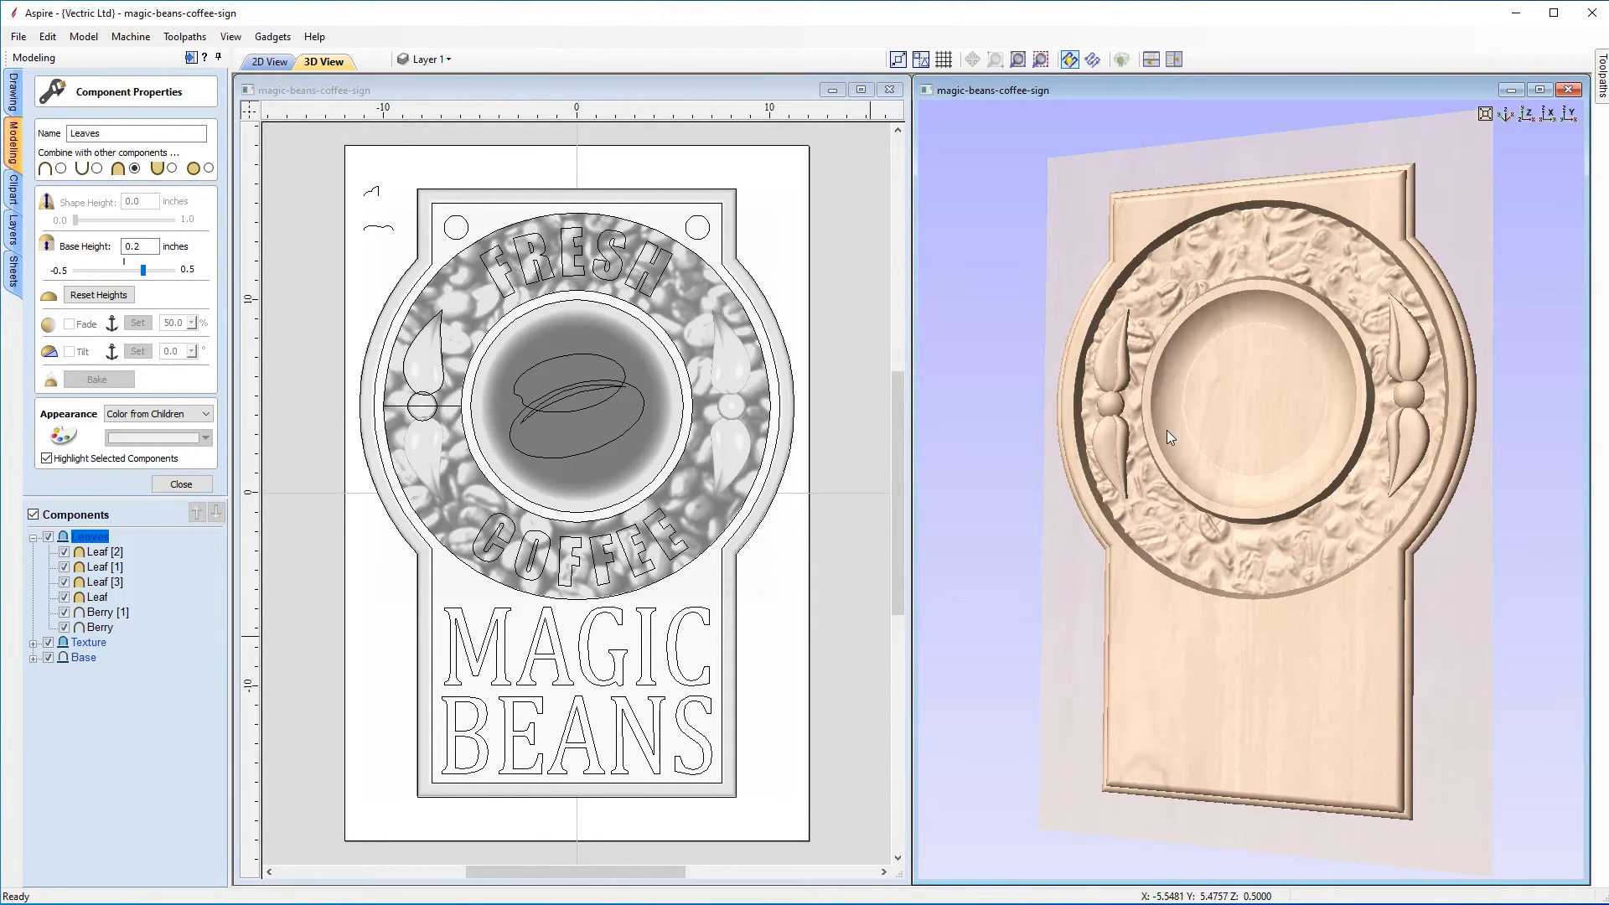
click(1527, 112)
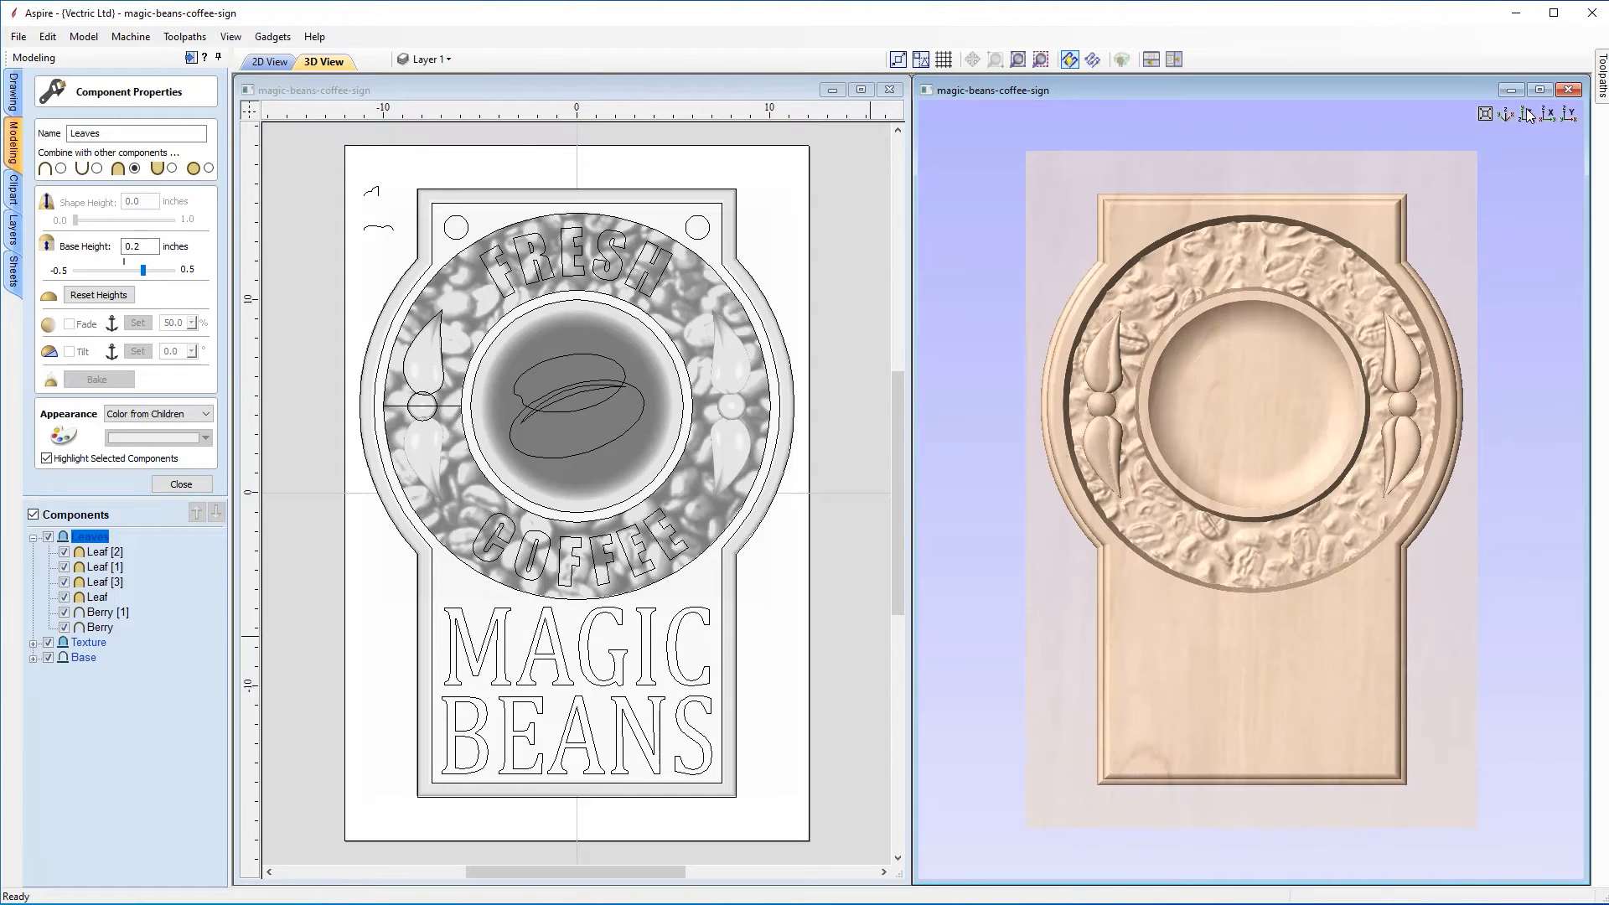
click(181, 485)
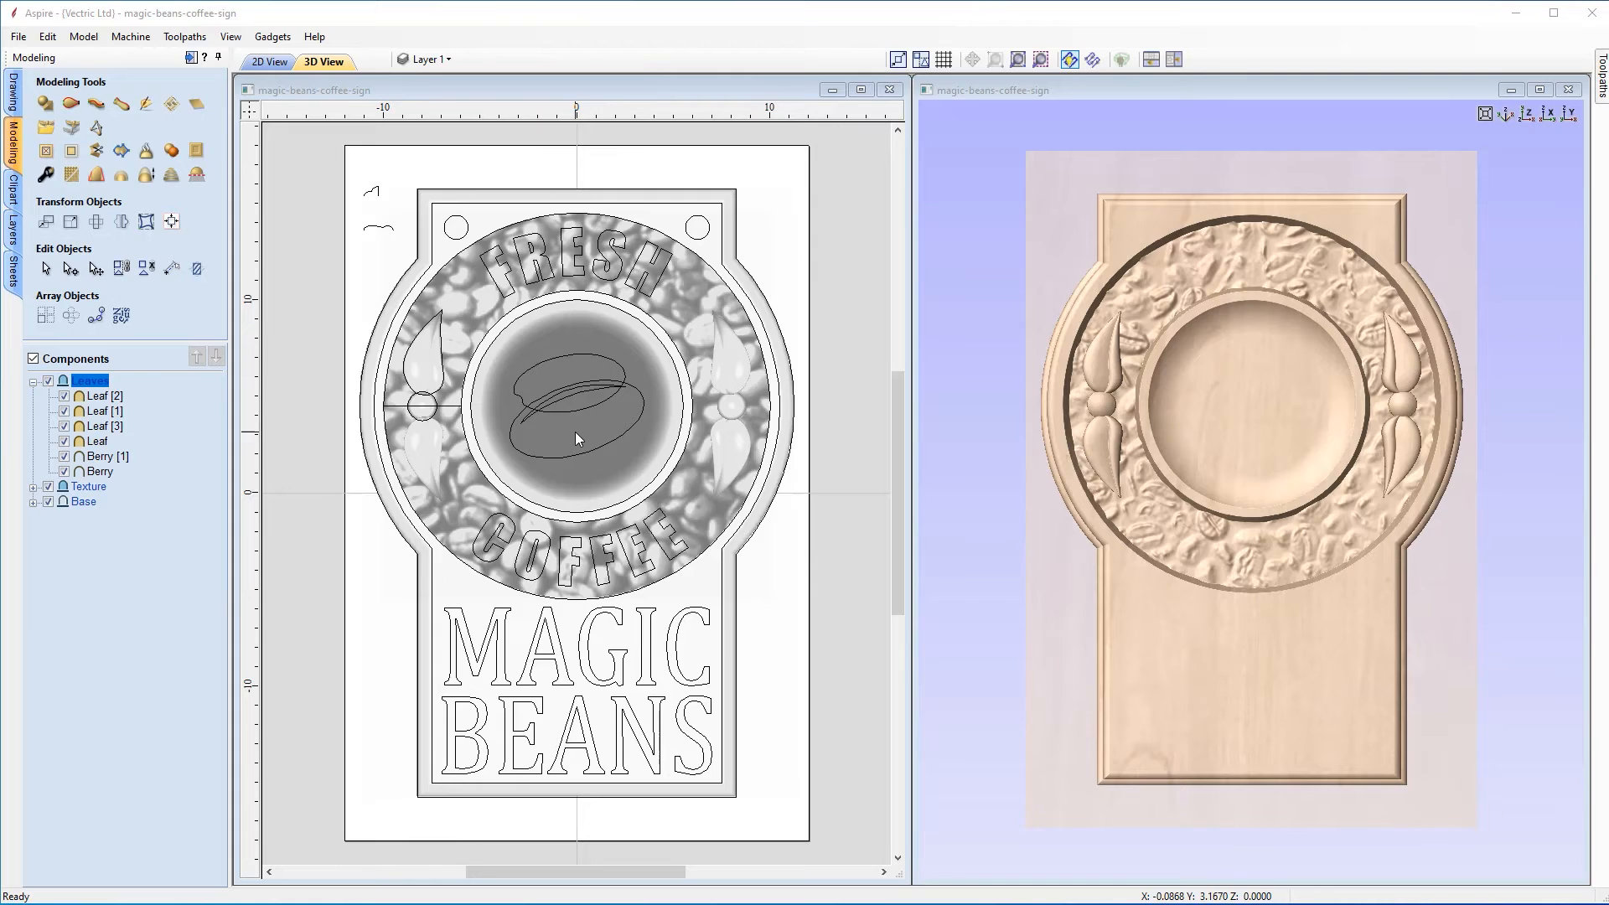
Step: Insert a new component level above Leaves and rename it Coffee Beans
click(34, 382)
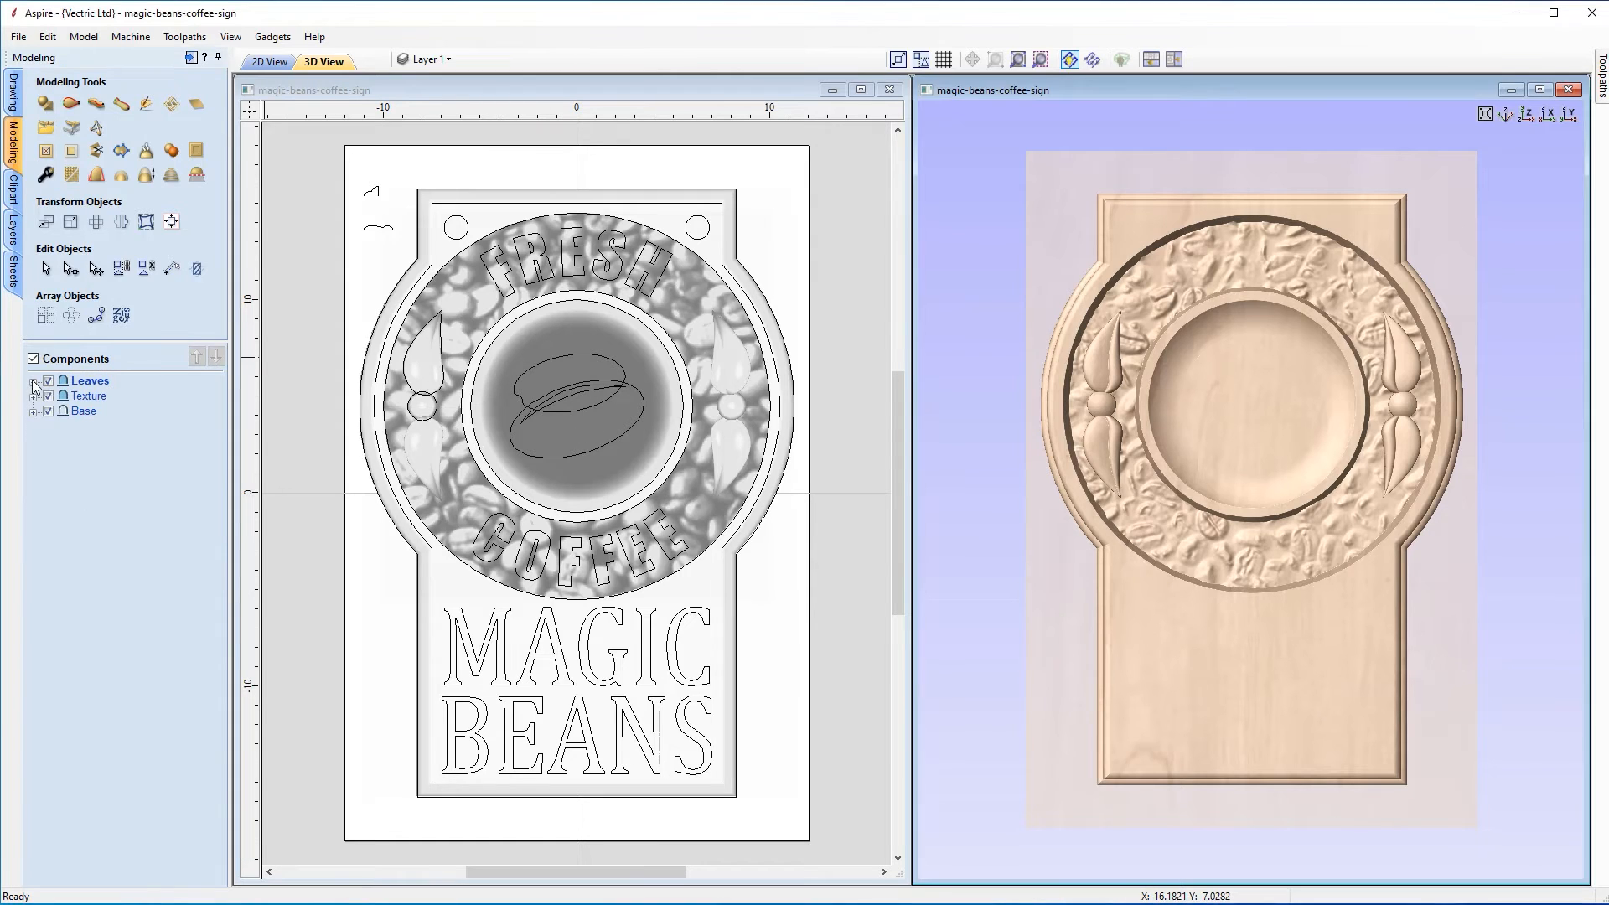
right_click(92, 383)
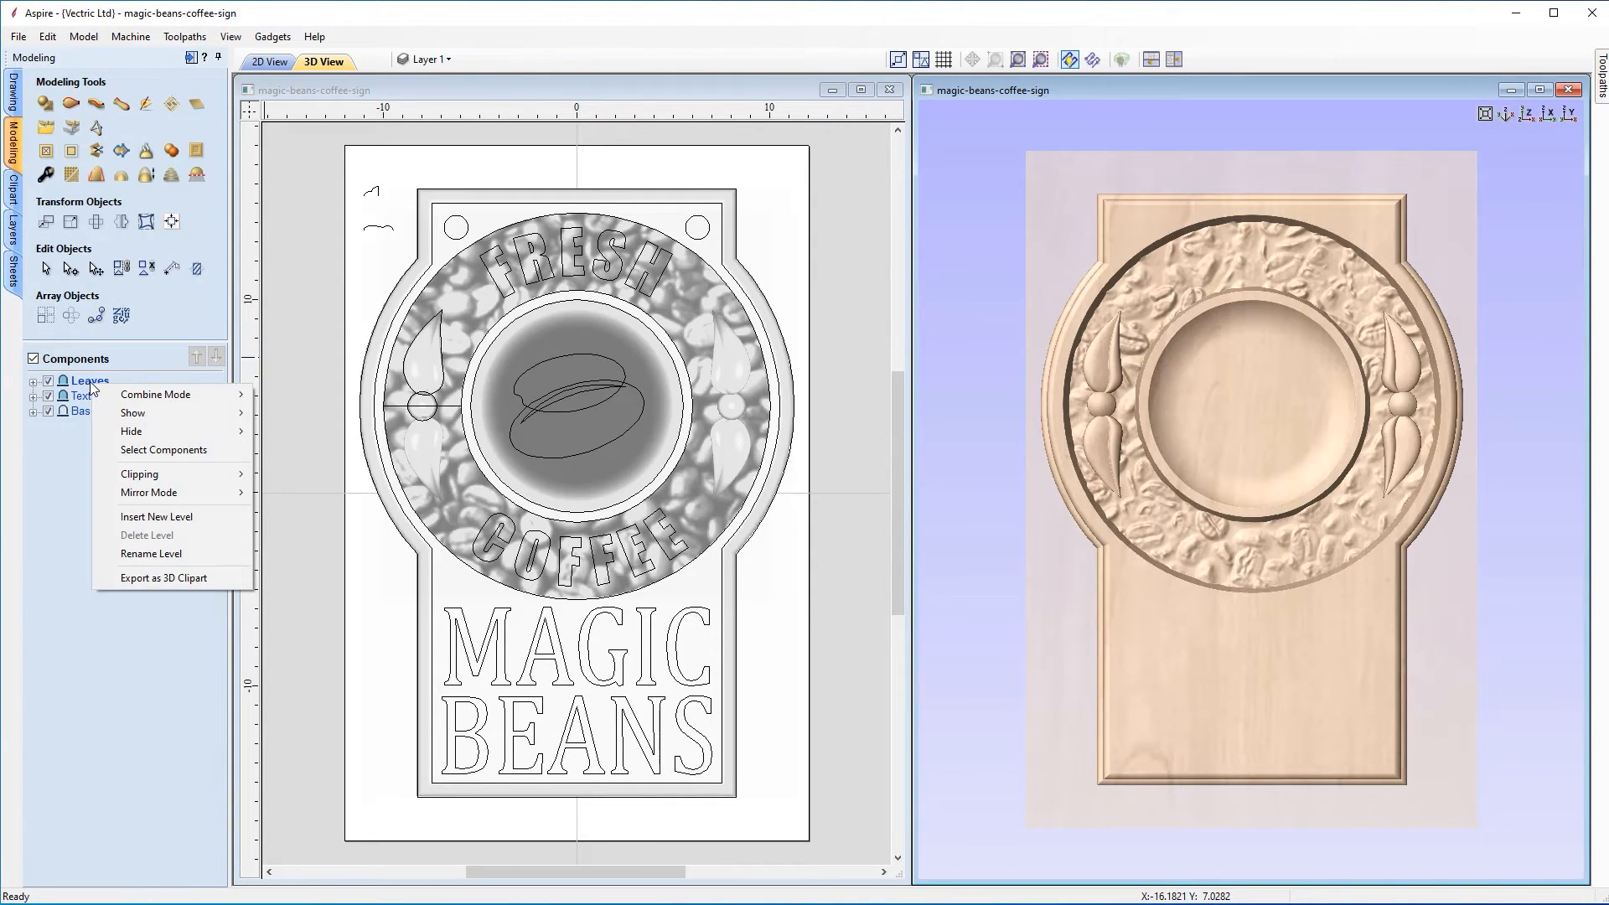
click(171, 518)
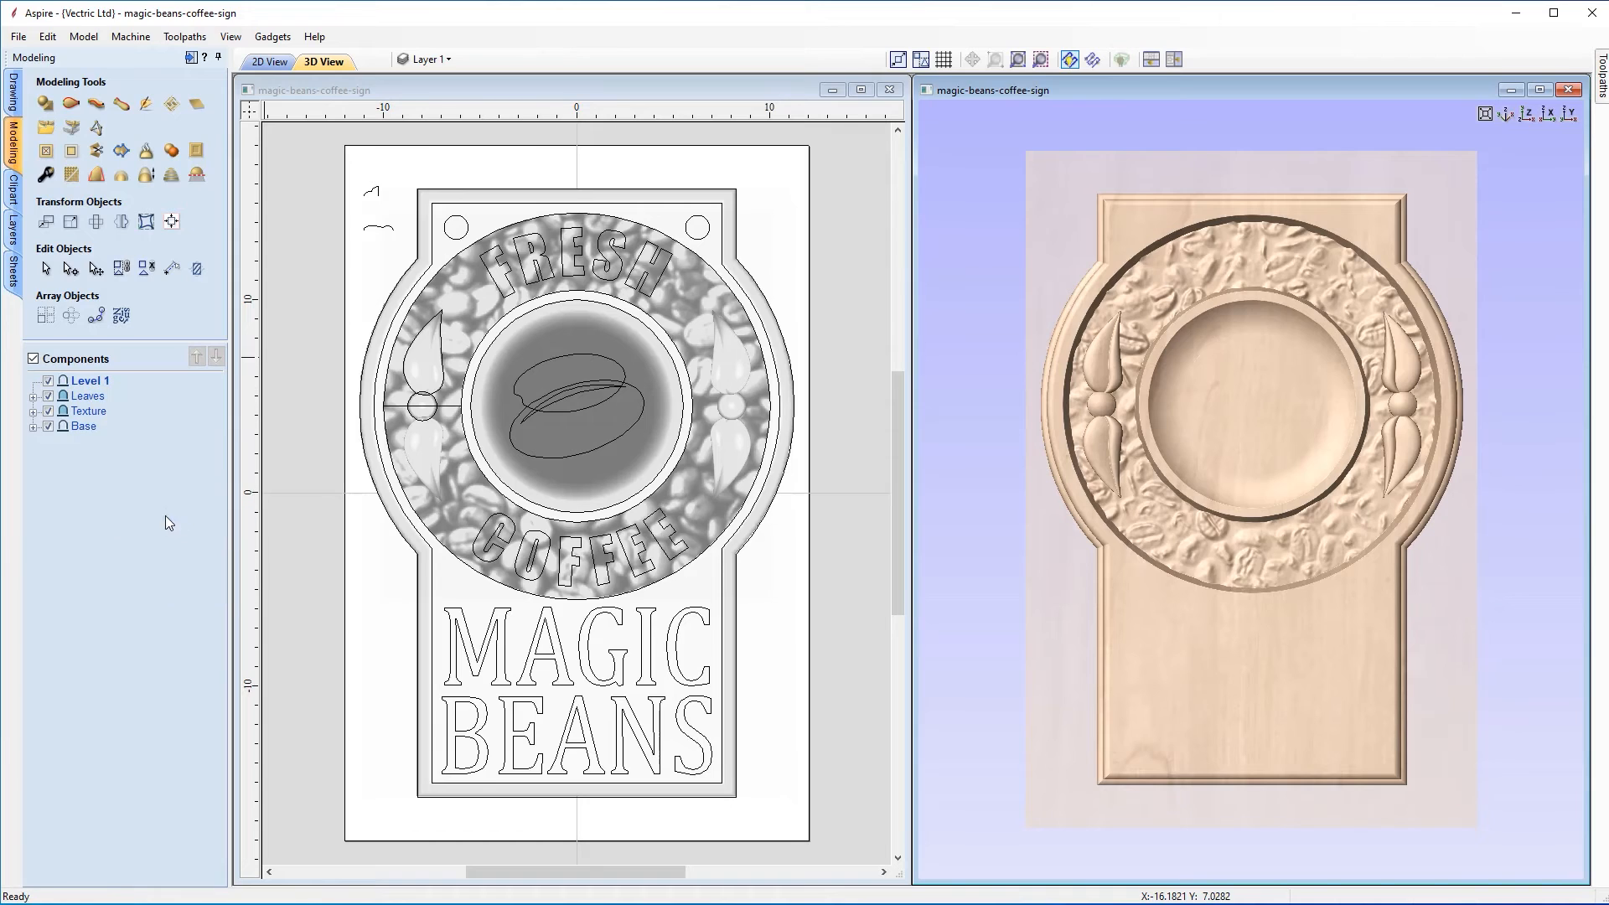
right_click(92, 382)
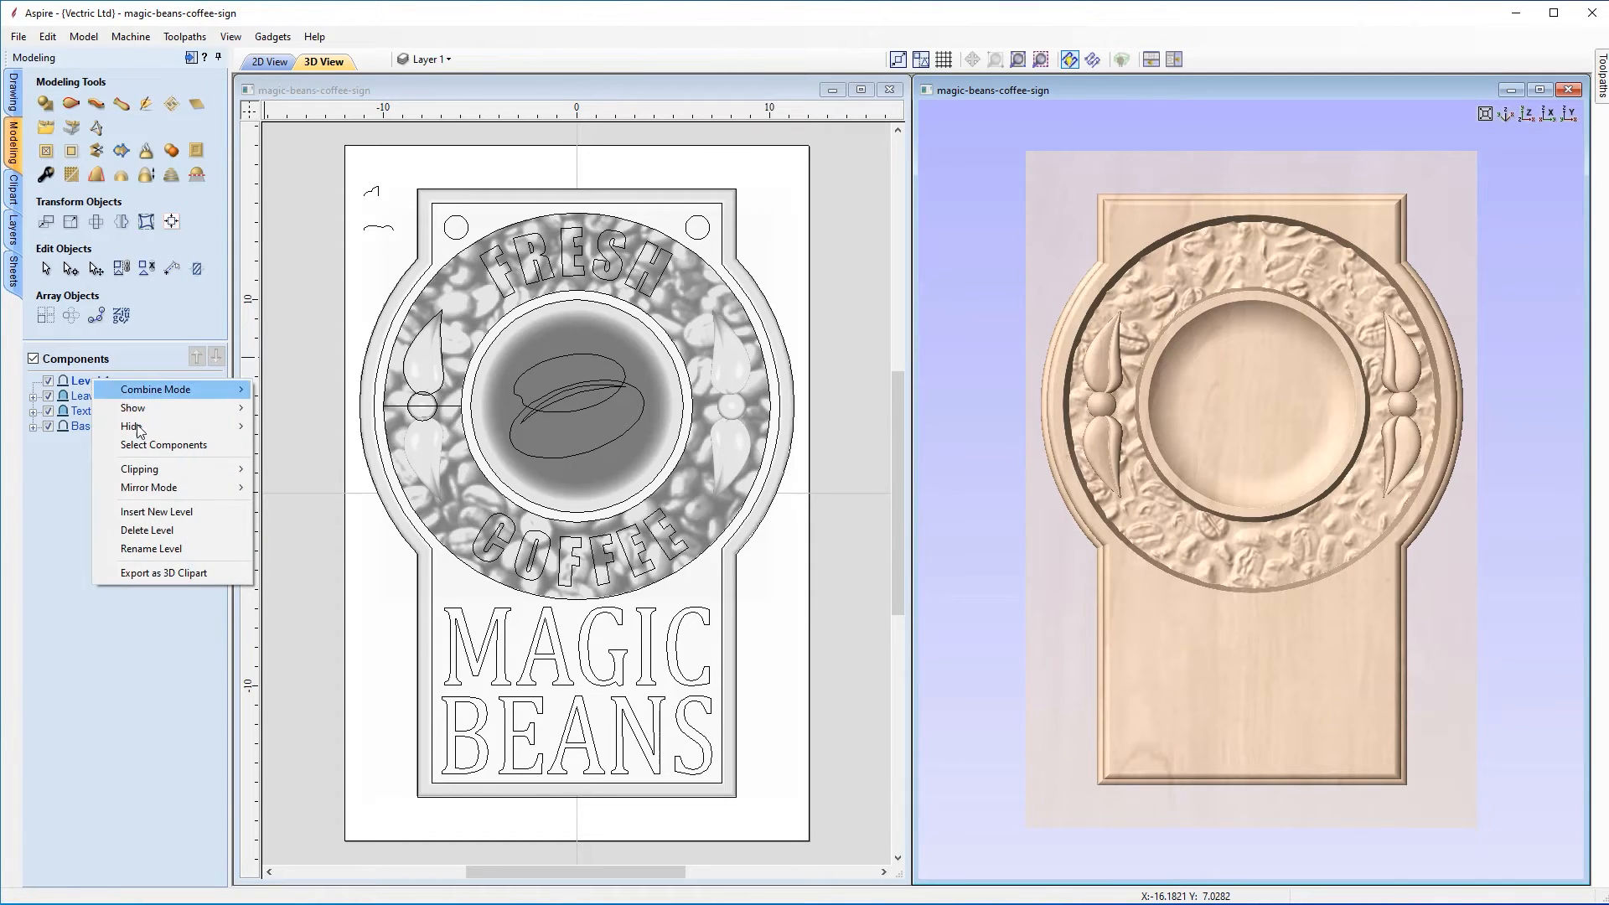
click(161, 547)
text(Coffee Beans)
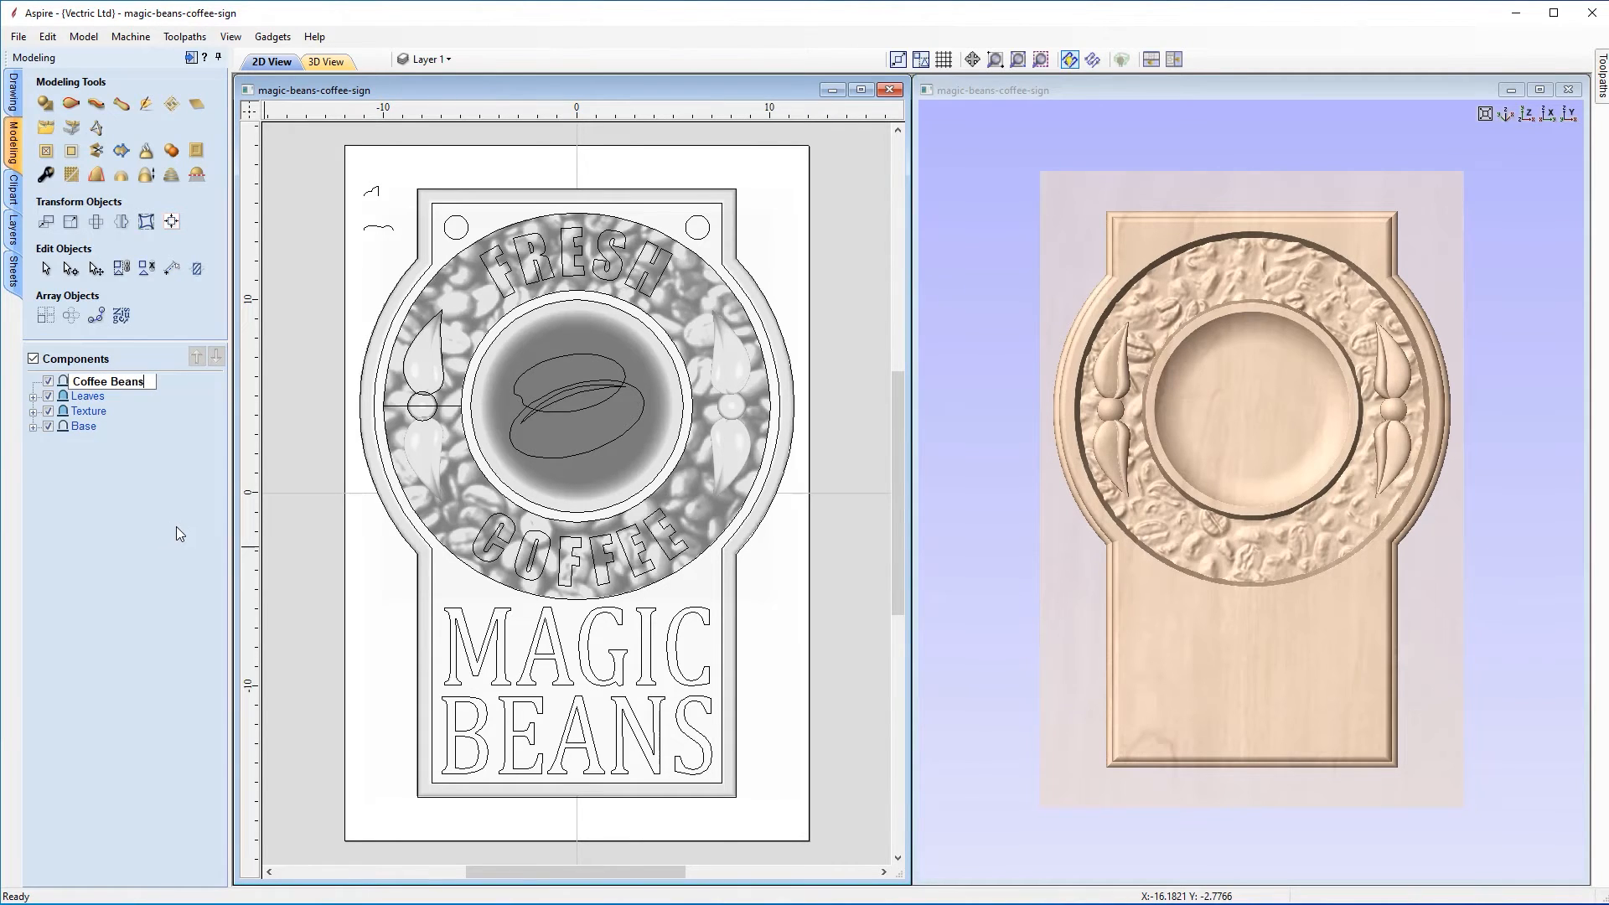
key(Return)
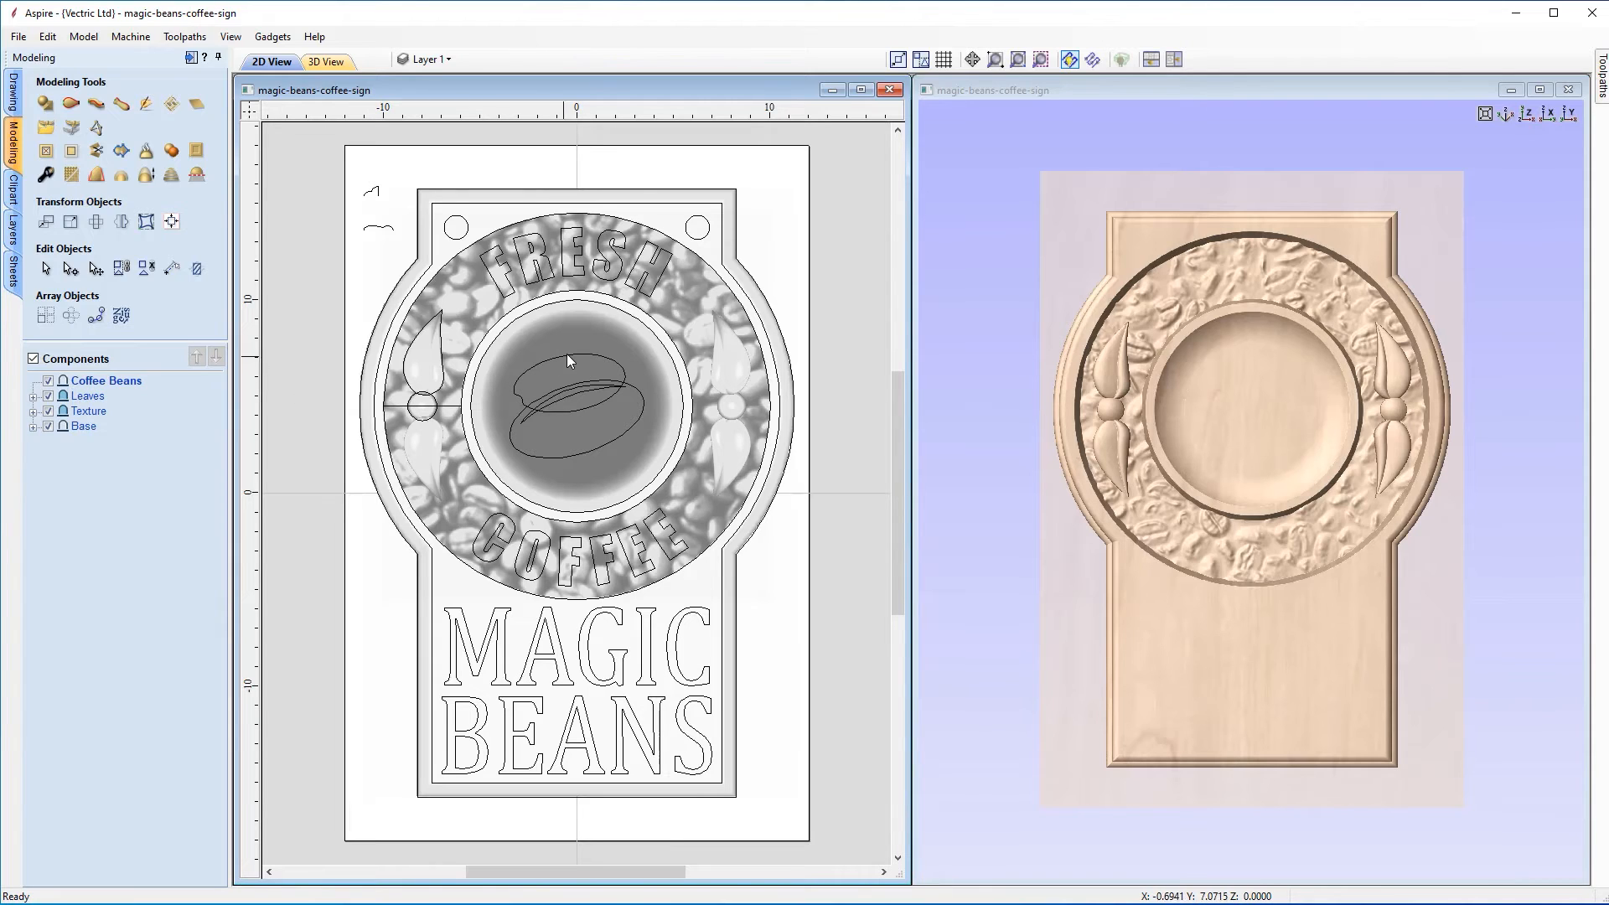
Step: Set up a round-profile shape from the upper bean outline with a 90-degree angle, scaled to an exact height of 0.20 inches
click(532, 366)
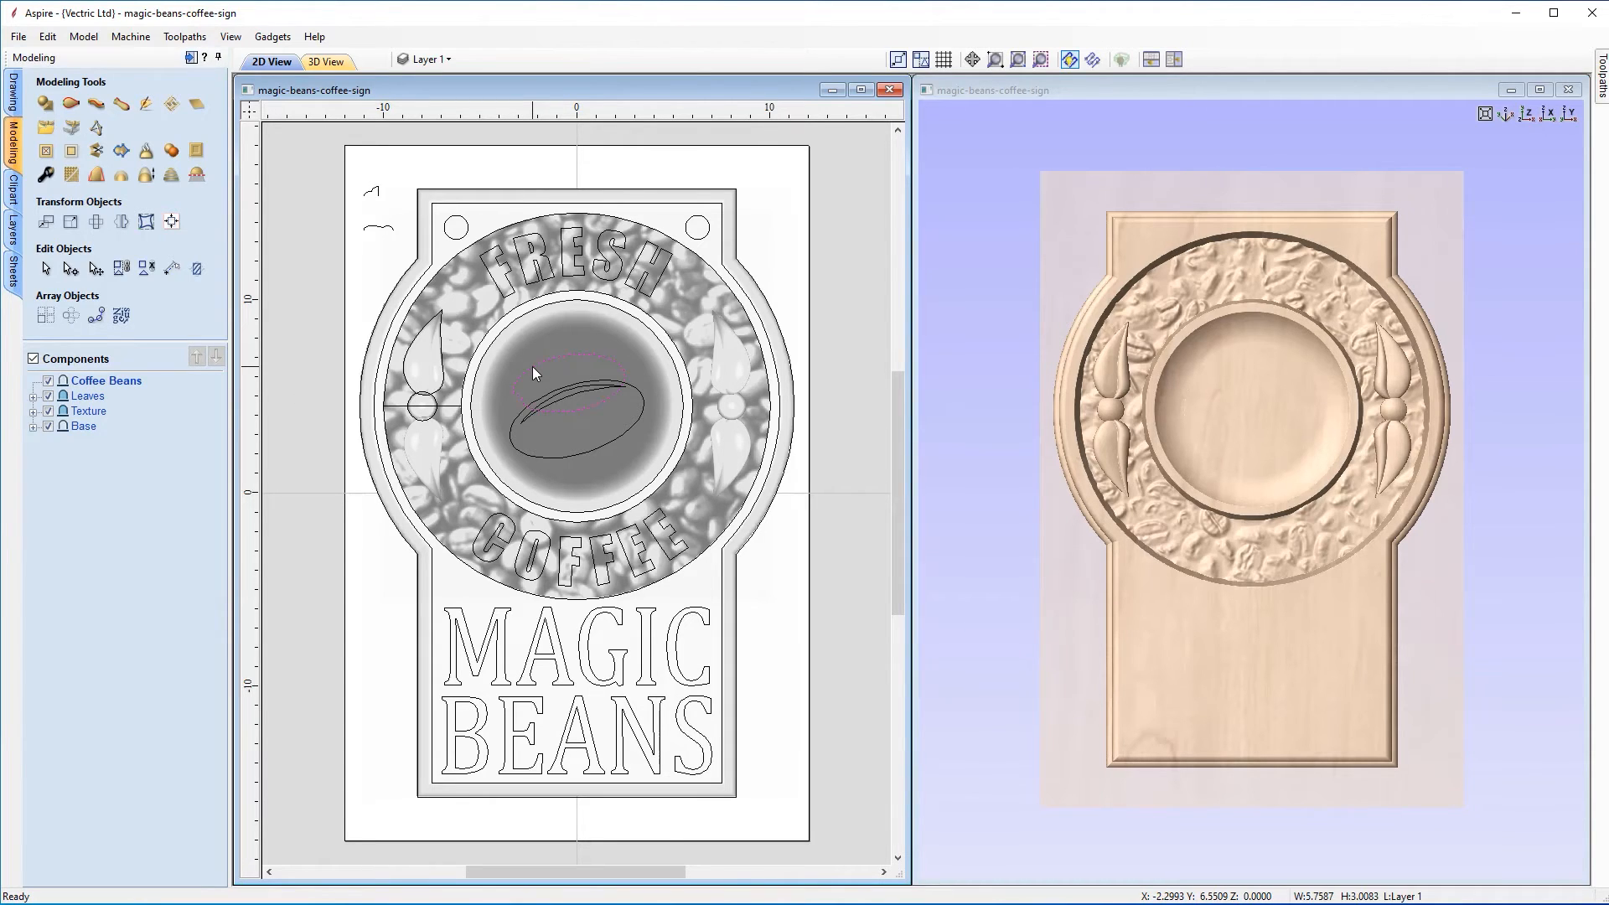
click(46, 104)
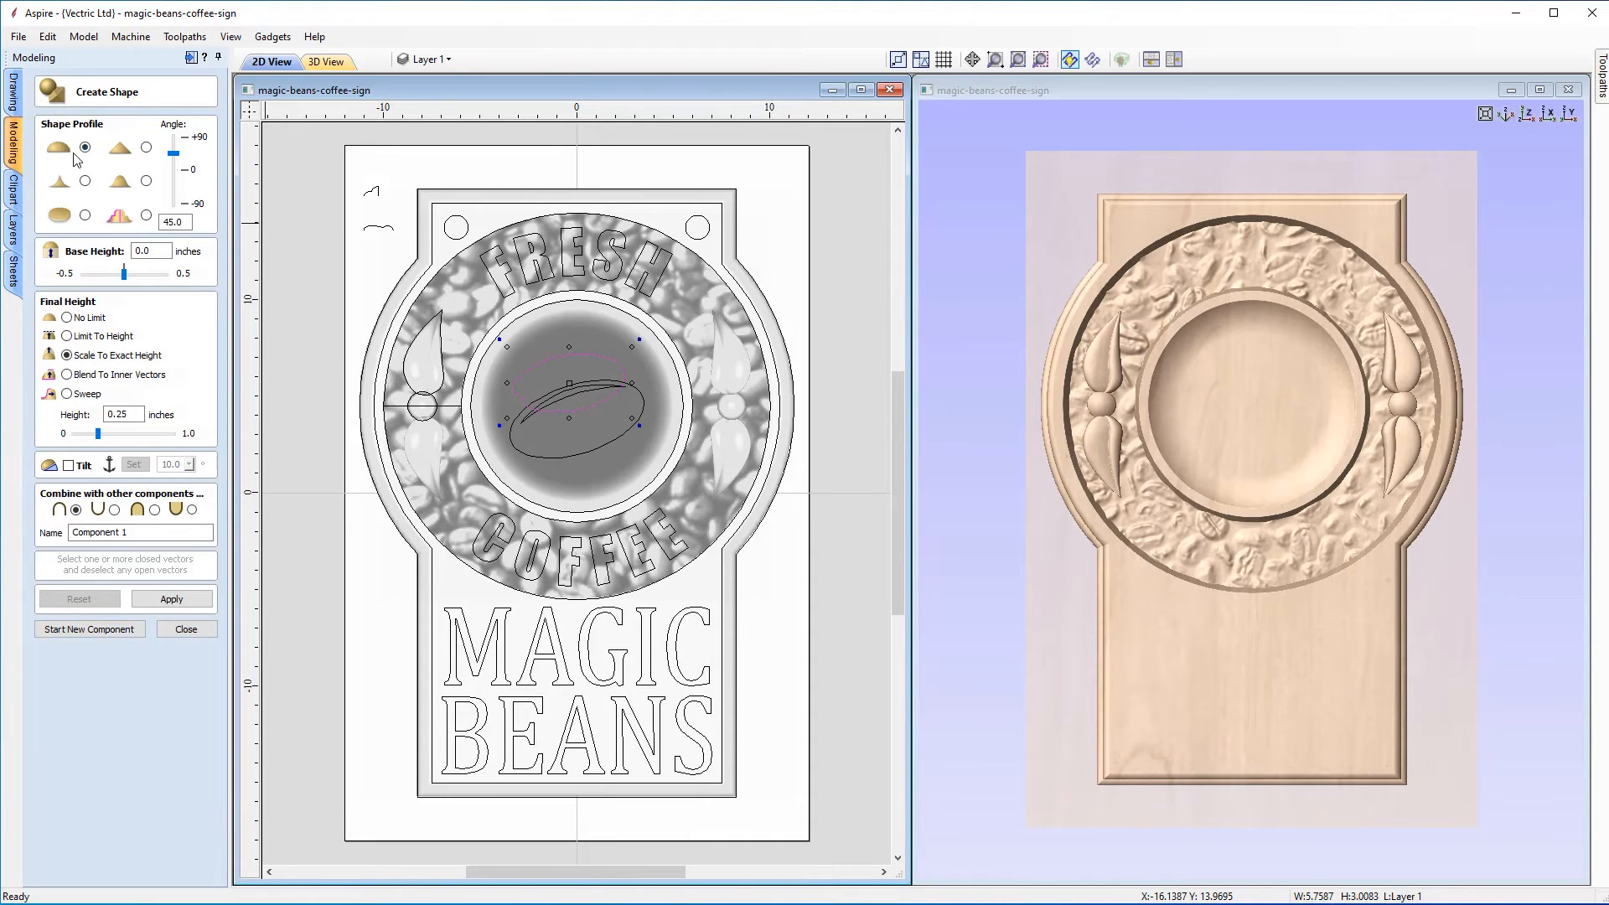
drag(190, 222, 153, 228)
text(90)
key(Tab)
click(132, 411)
key(Tab)
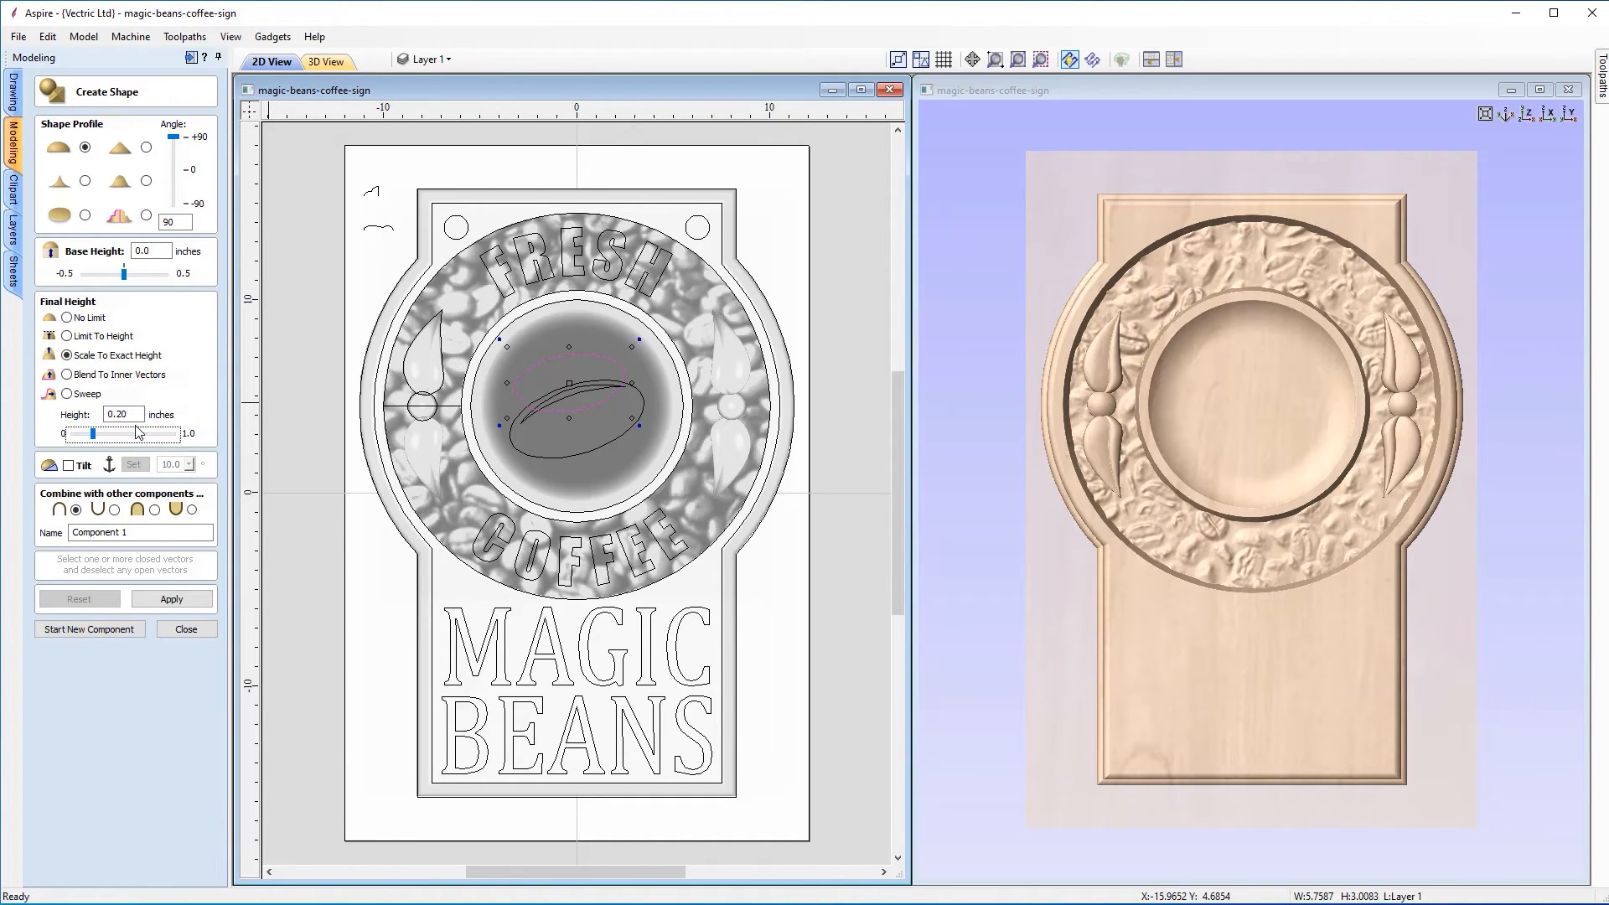
Step: Set the upper bean shape to merge with other components, name it Bean, and create it
click(155, 509)
key(Tab)
text(Be)
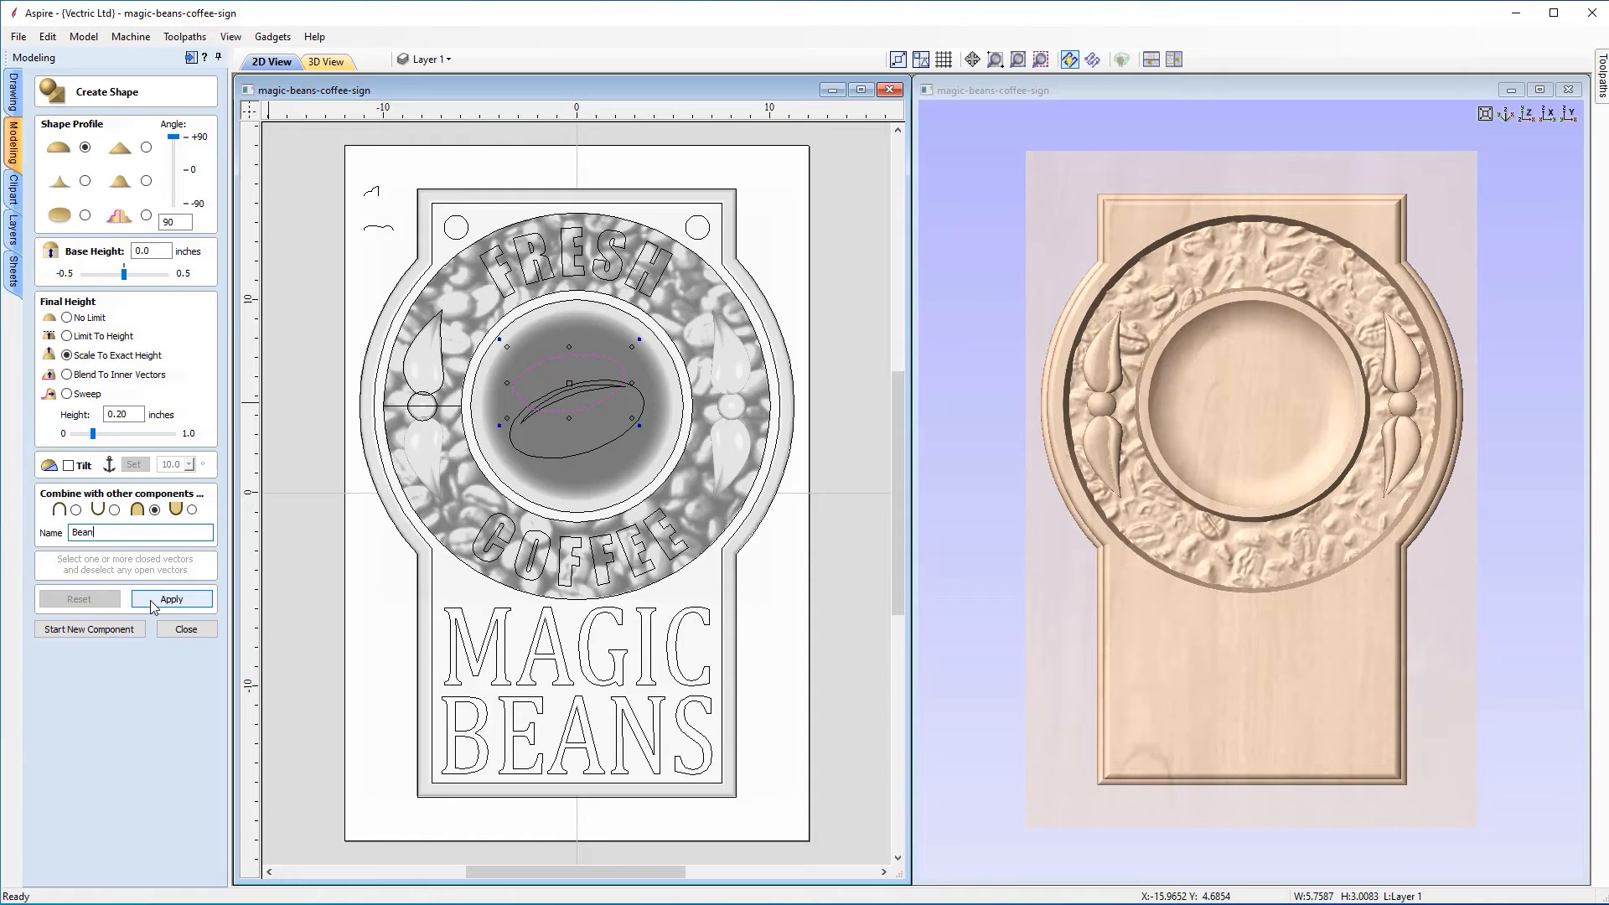
click(150, 600)
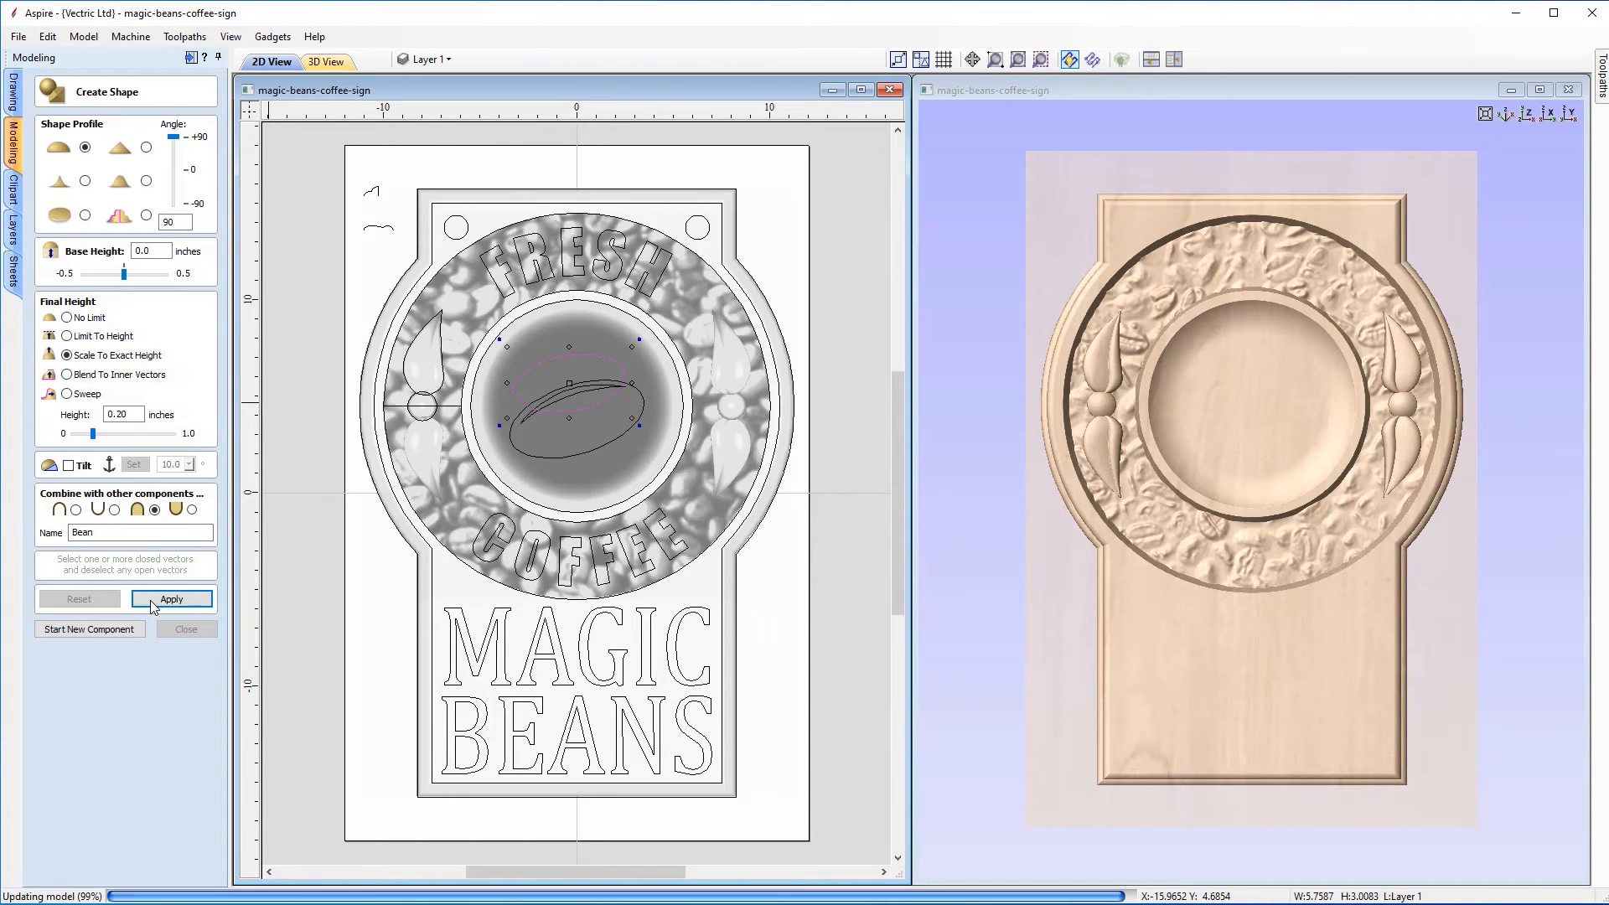
drag(1355, 576, 1606, 369)
click(1526, 114)
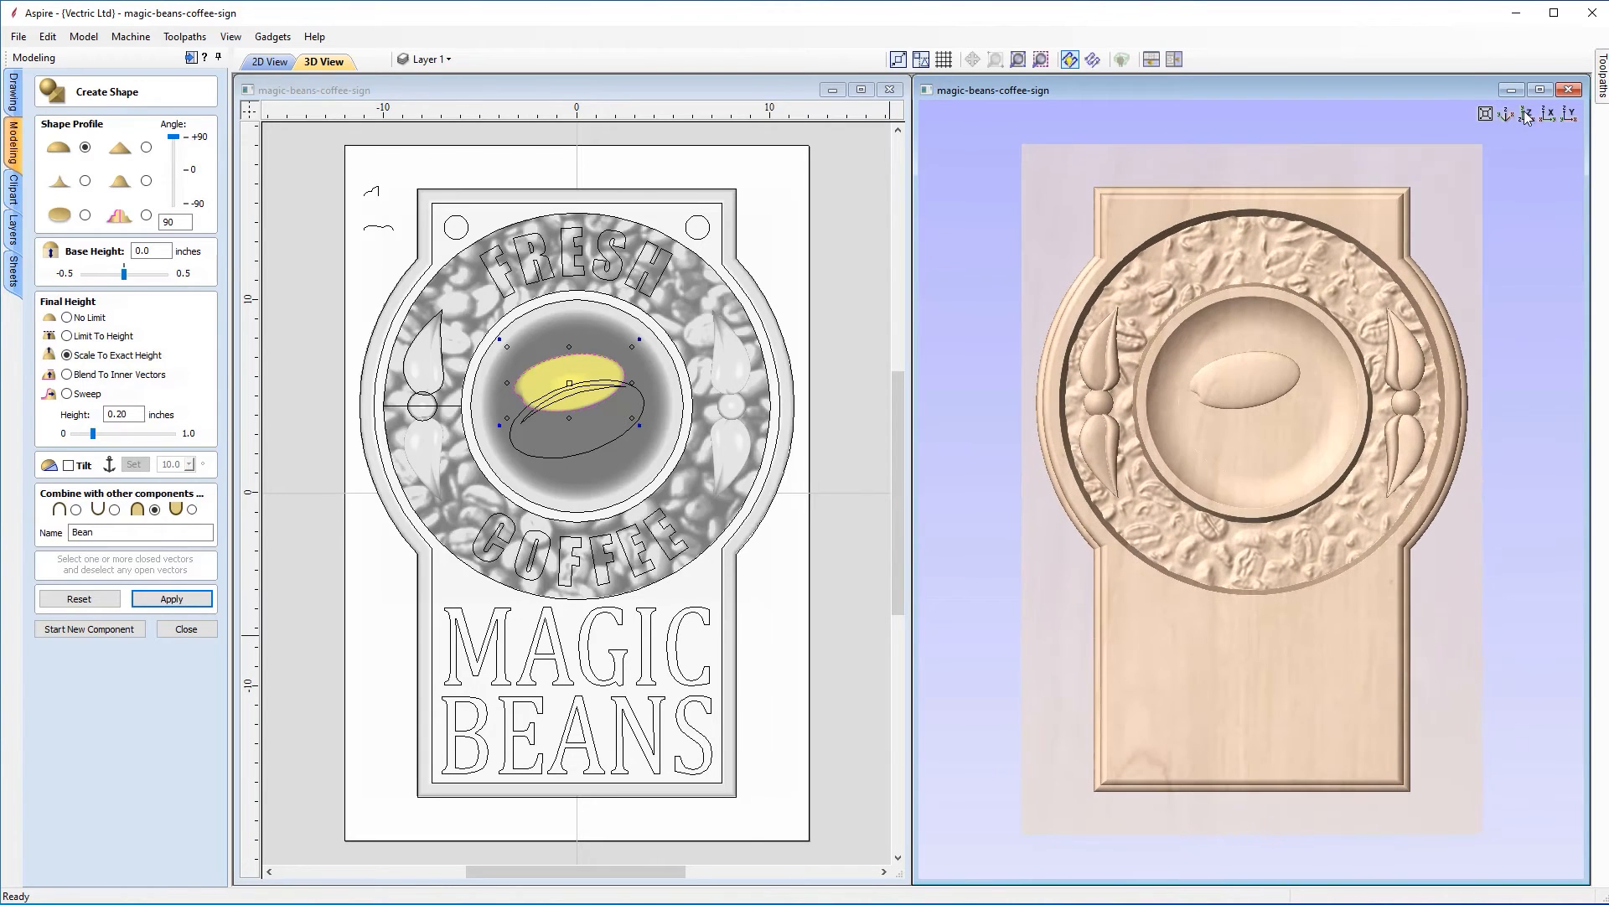
Step: Start a new component from the lower, overlapping bean outline, with an exact height of 0.25 inches and the name Top Bean
click(585, 453)
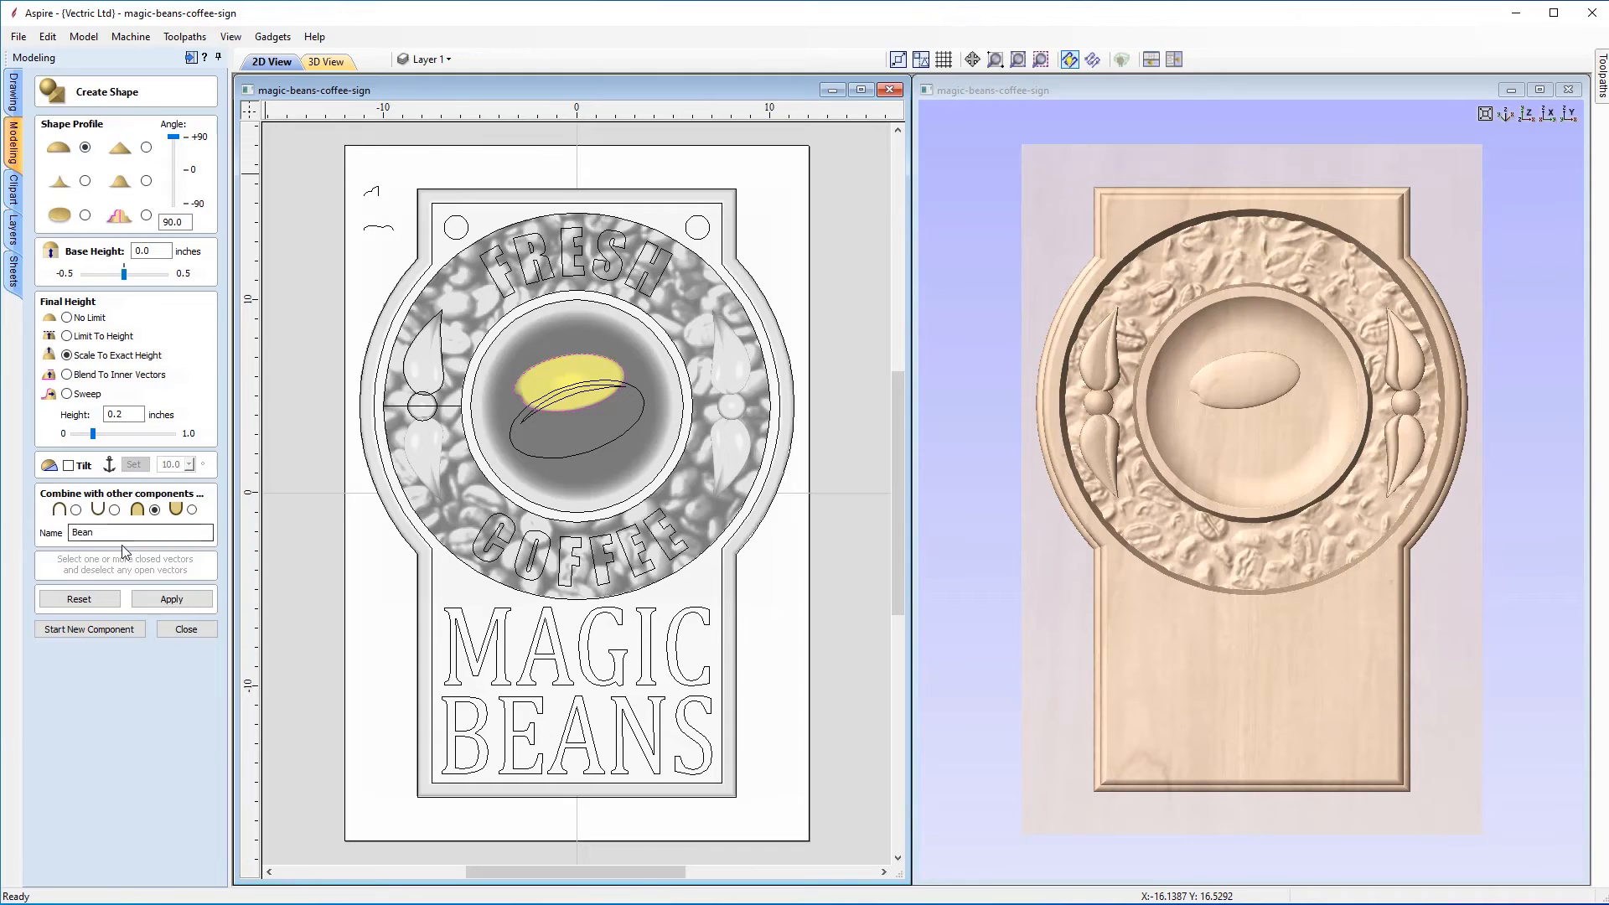
click(70, 633)
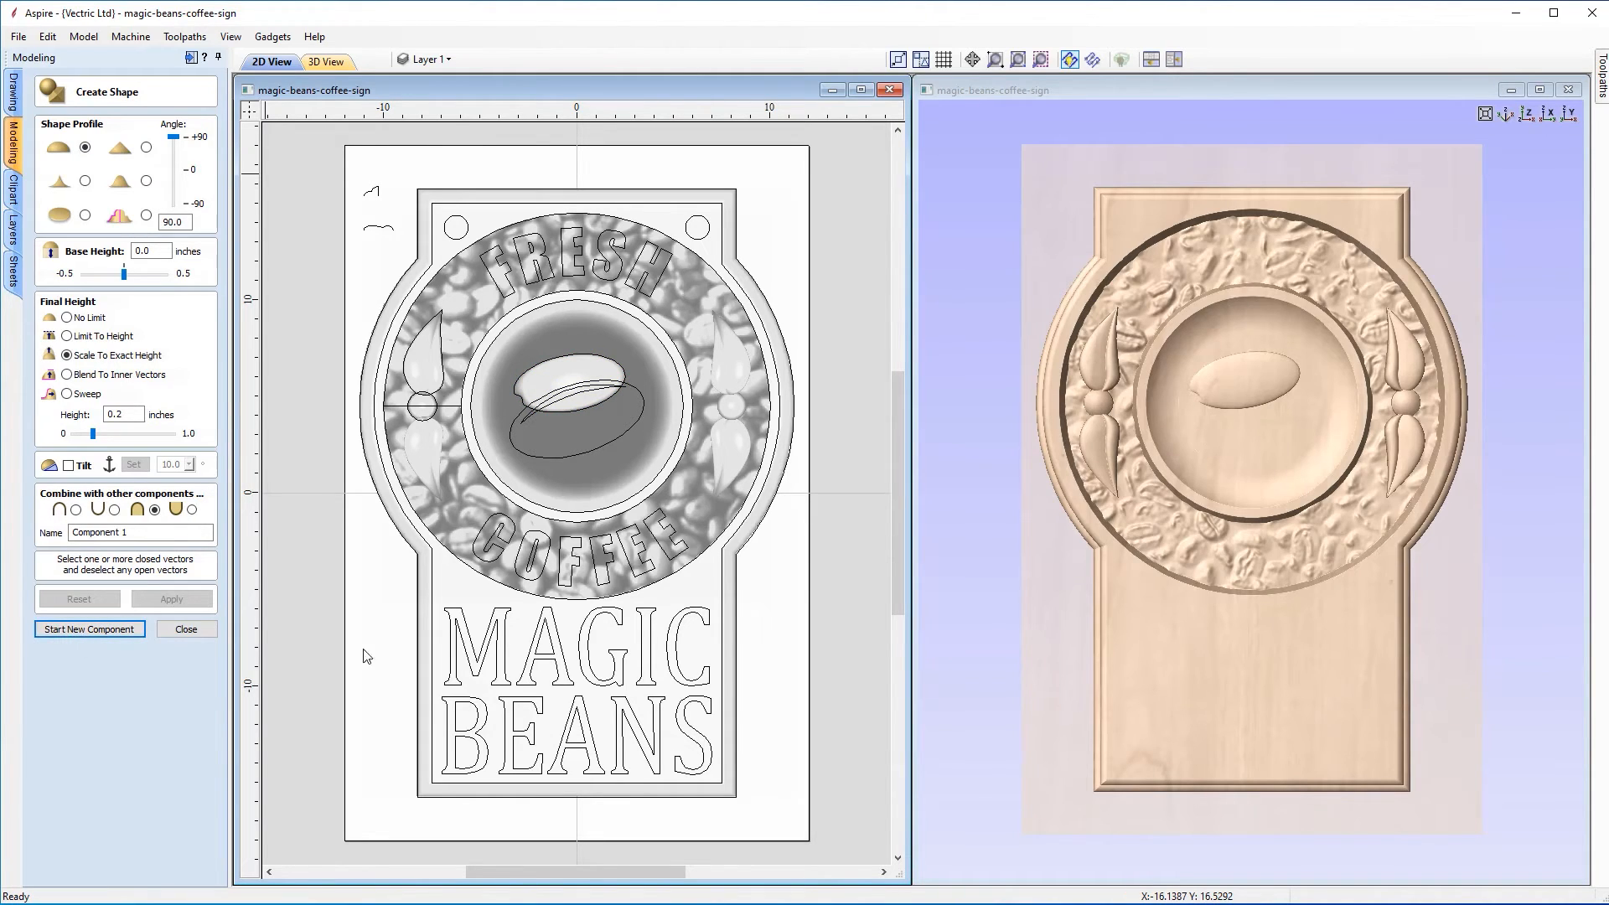
click(615, 436)
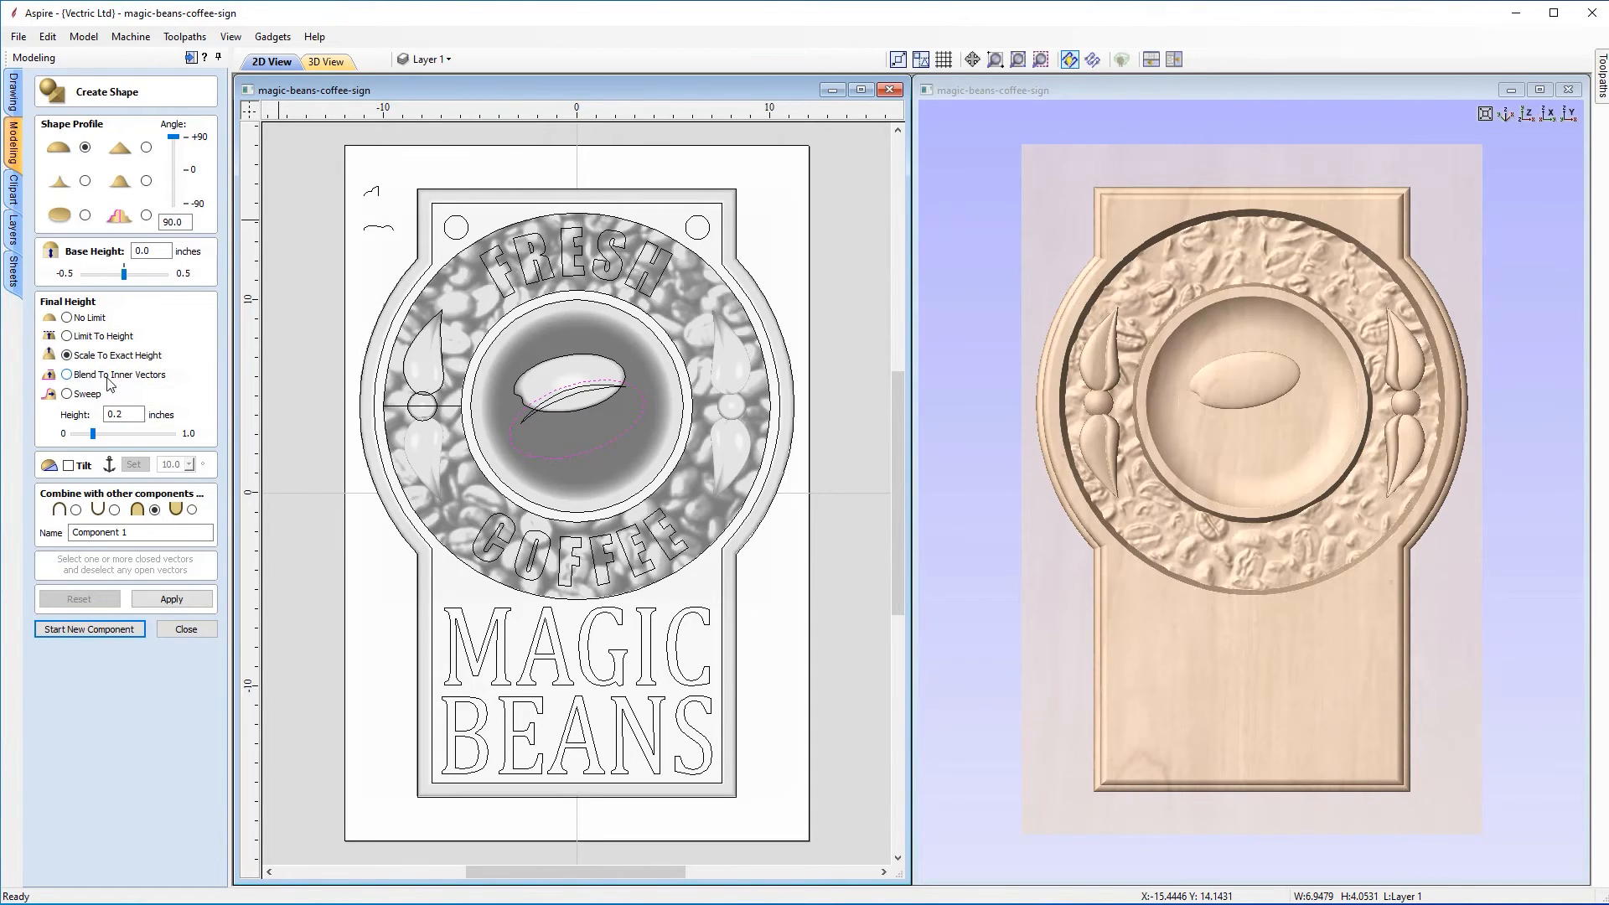
click(139, 419)
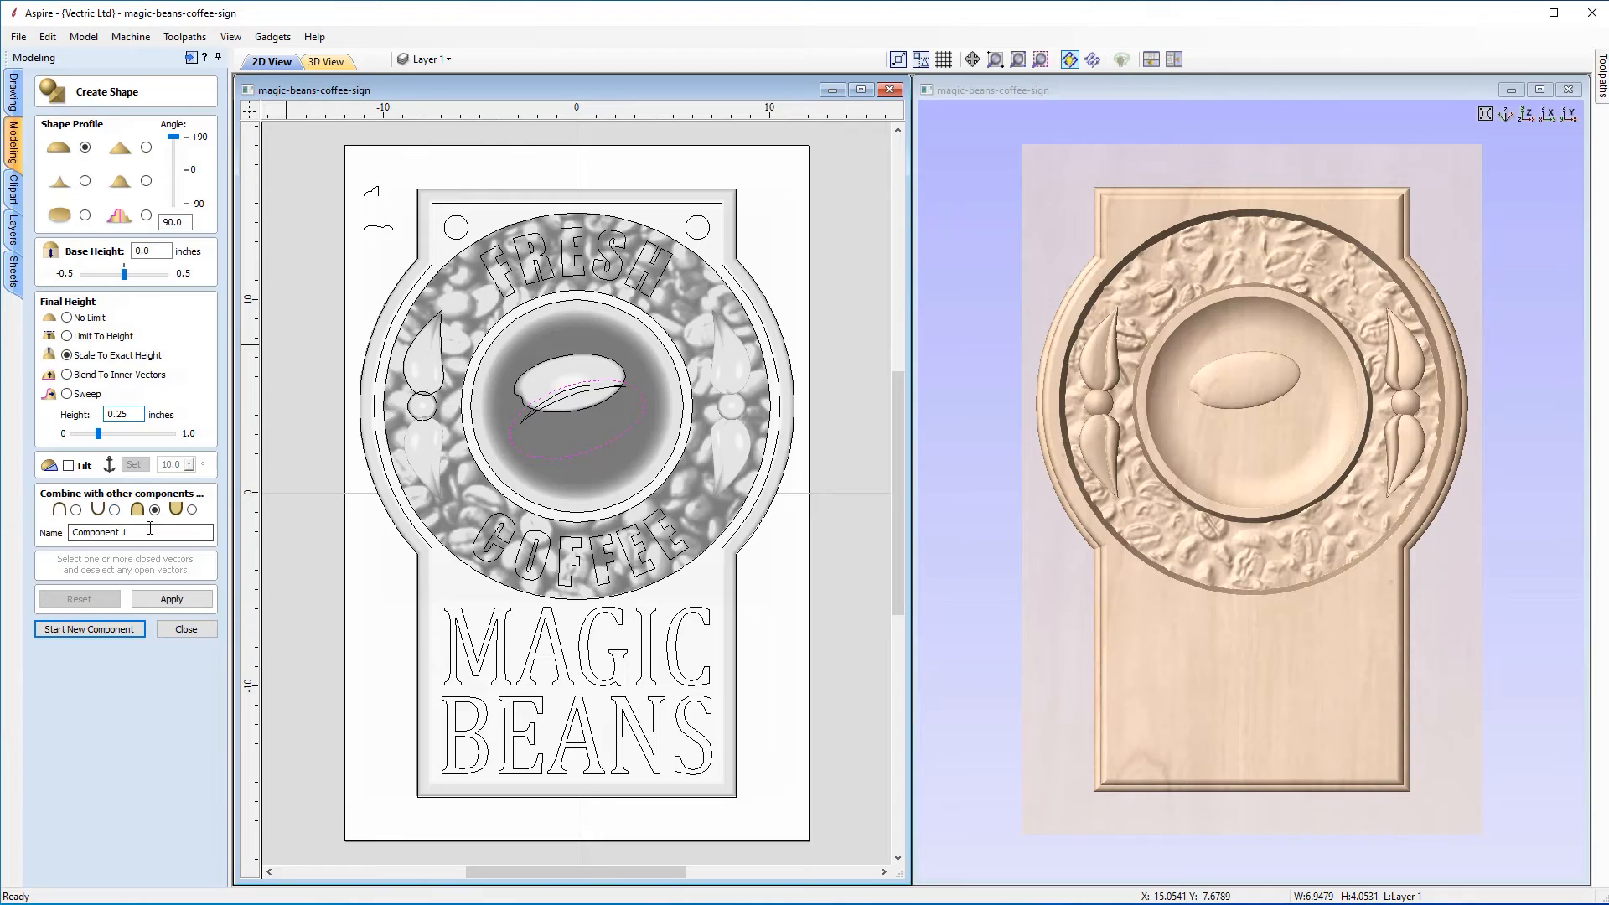
drag(133, 532, 60, 534)
text(Top Bean)
click(192, 604)
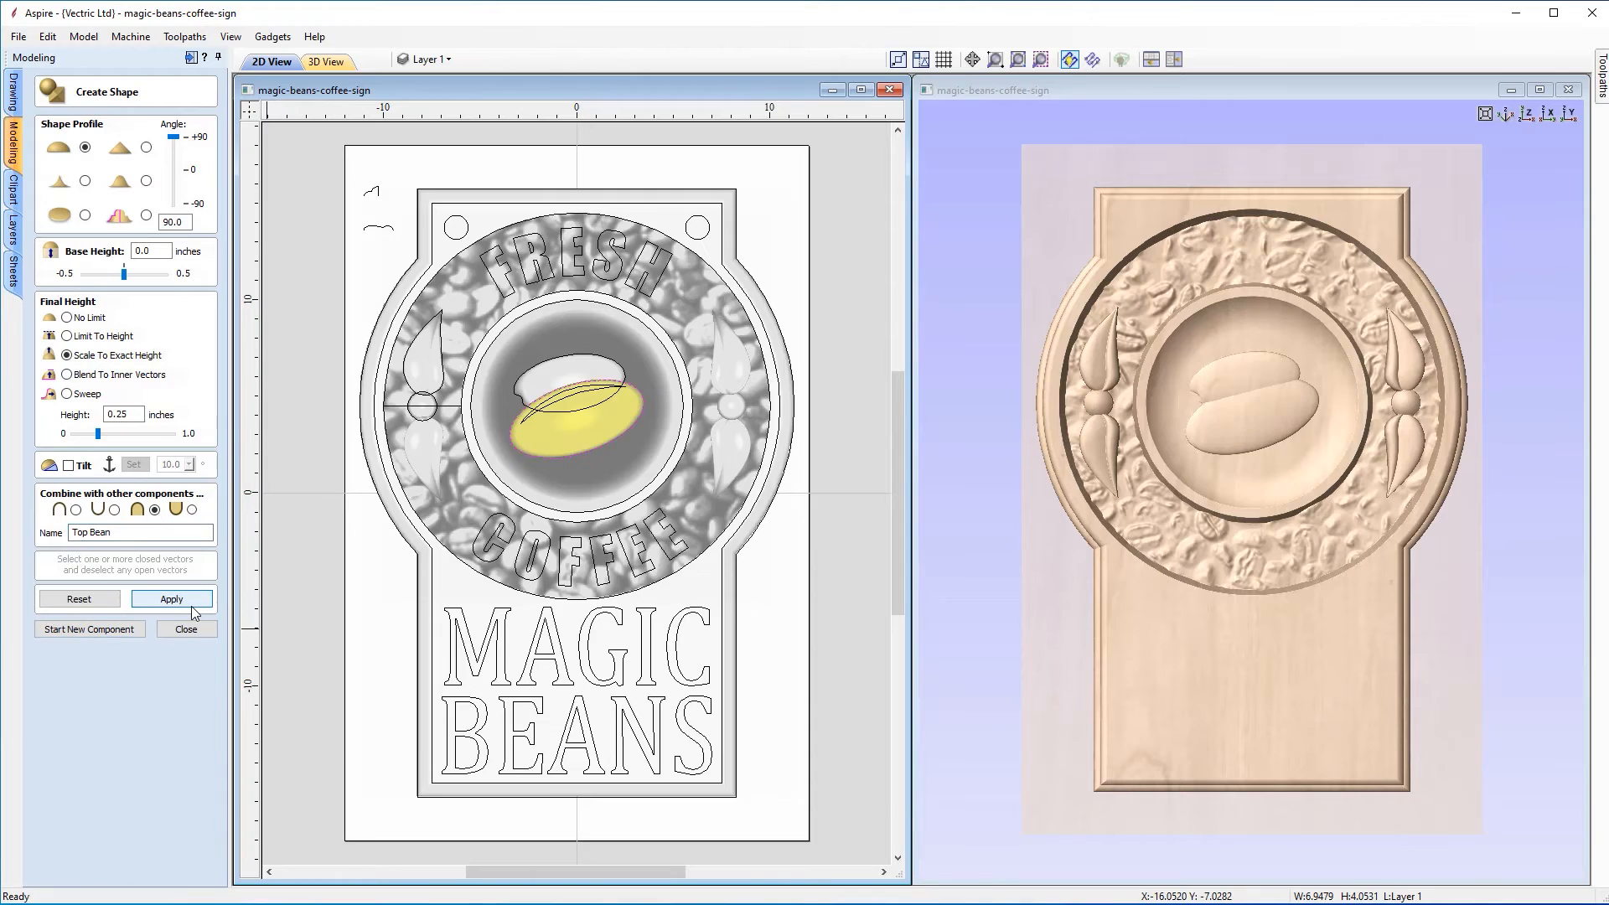
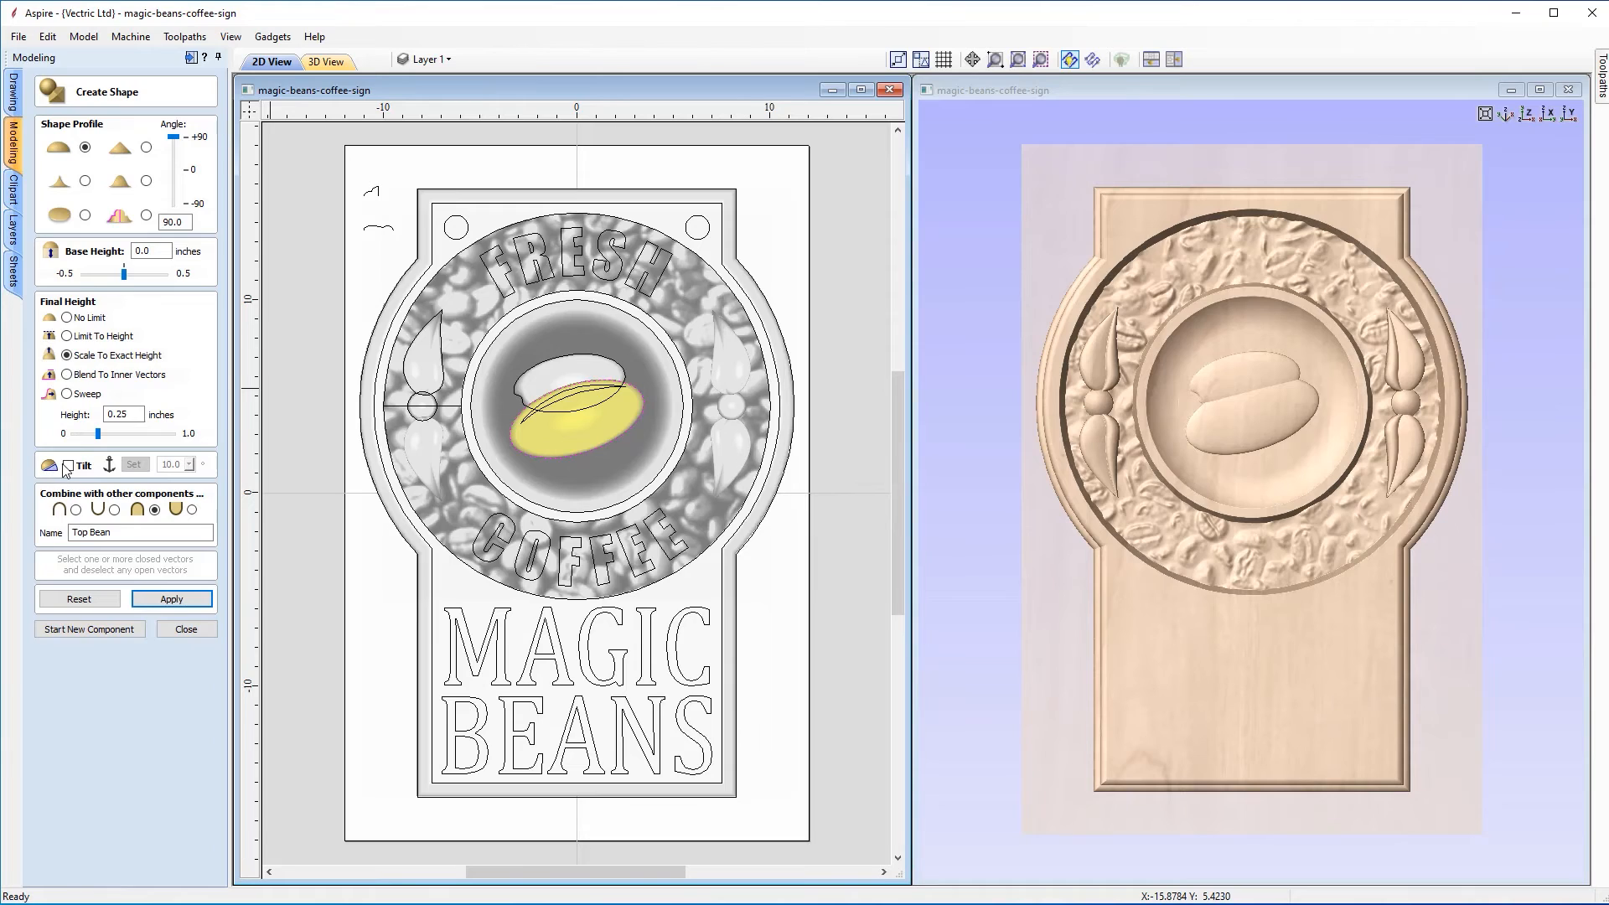
Step: Enable tilt for Top Bean and set its direction from the bean's lower edge up across the rear bean
click(68, 467)
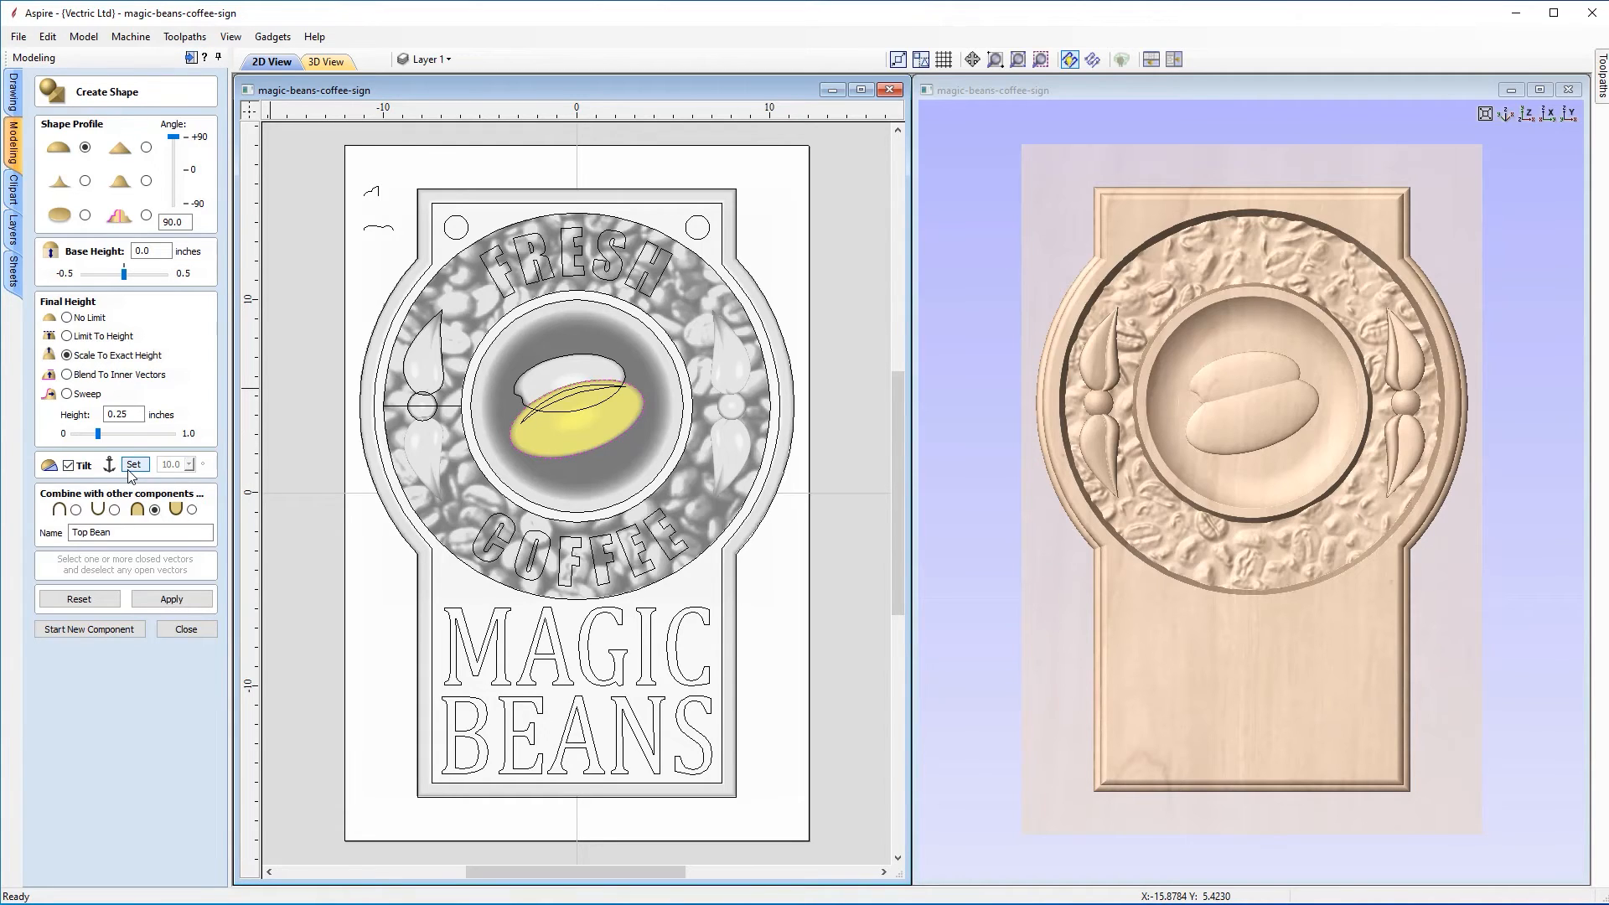
click(133, 467)
click(589, 464)
click(567, 346)
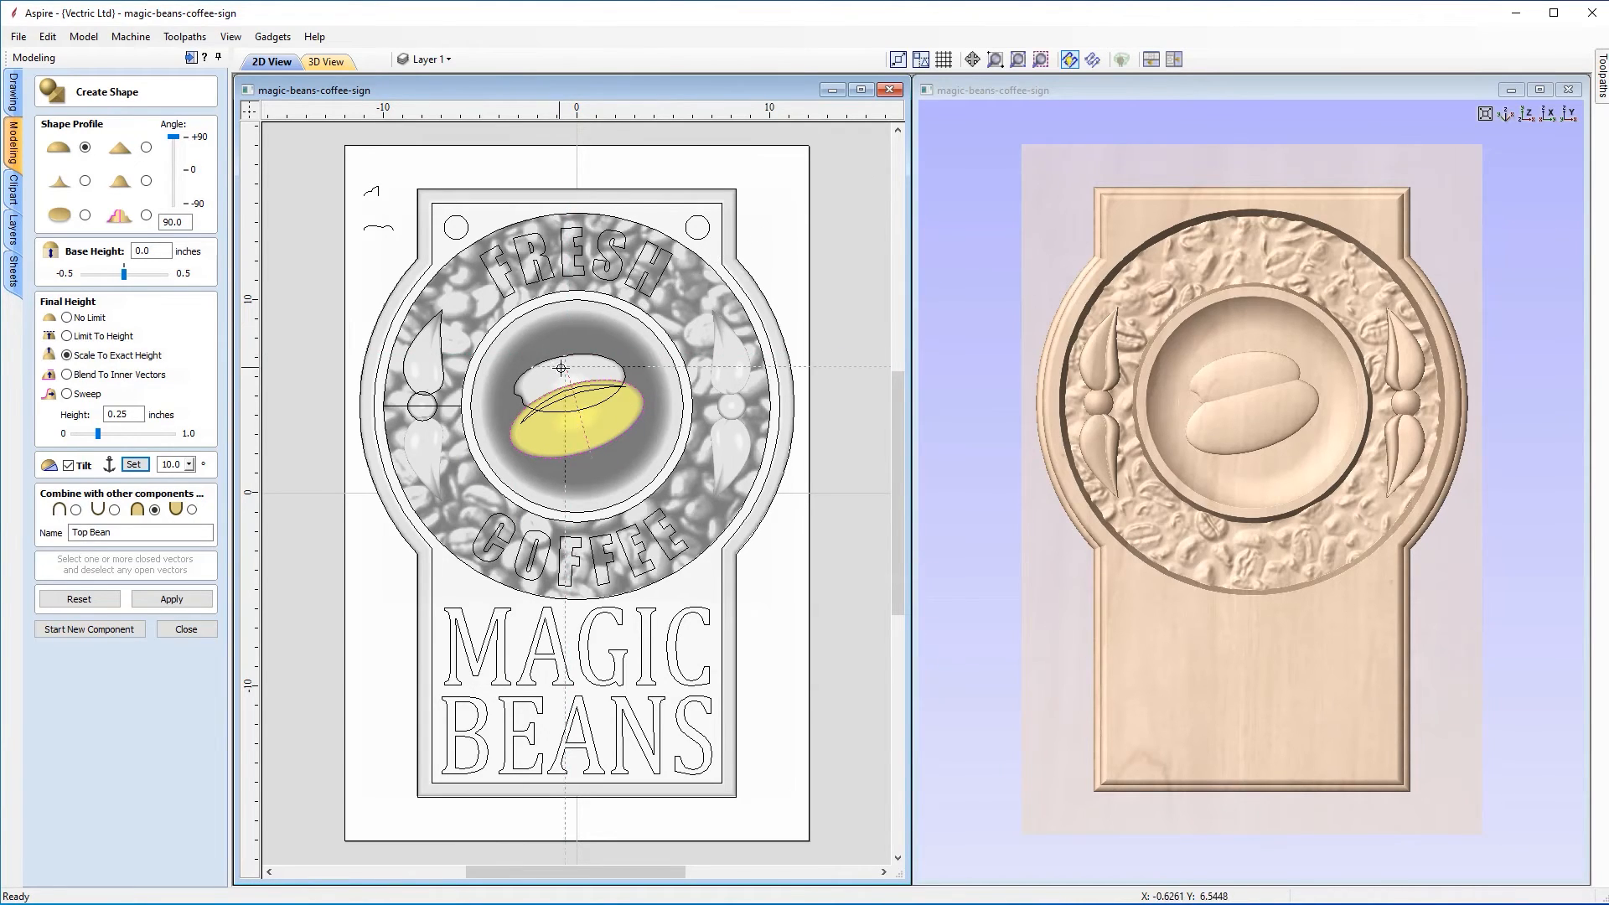
click(553, 363)
click(548, 367)
click(546, 348)
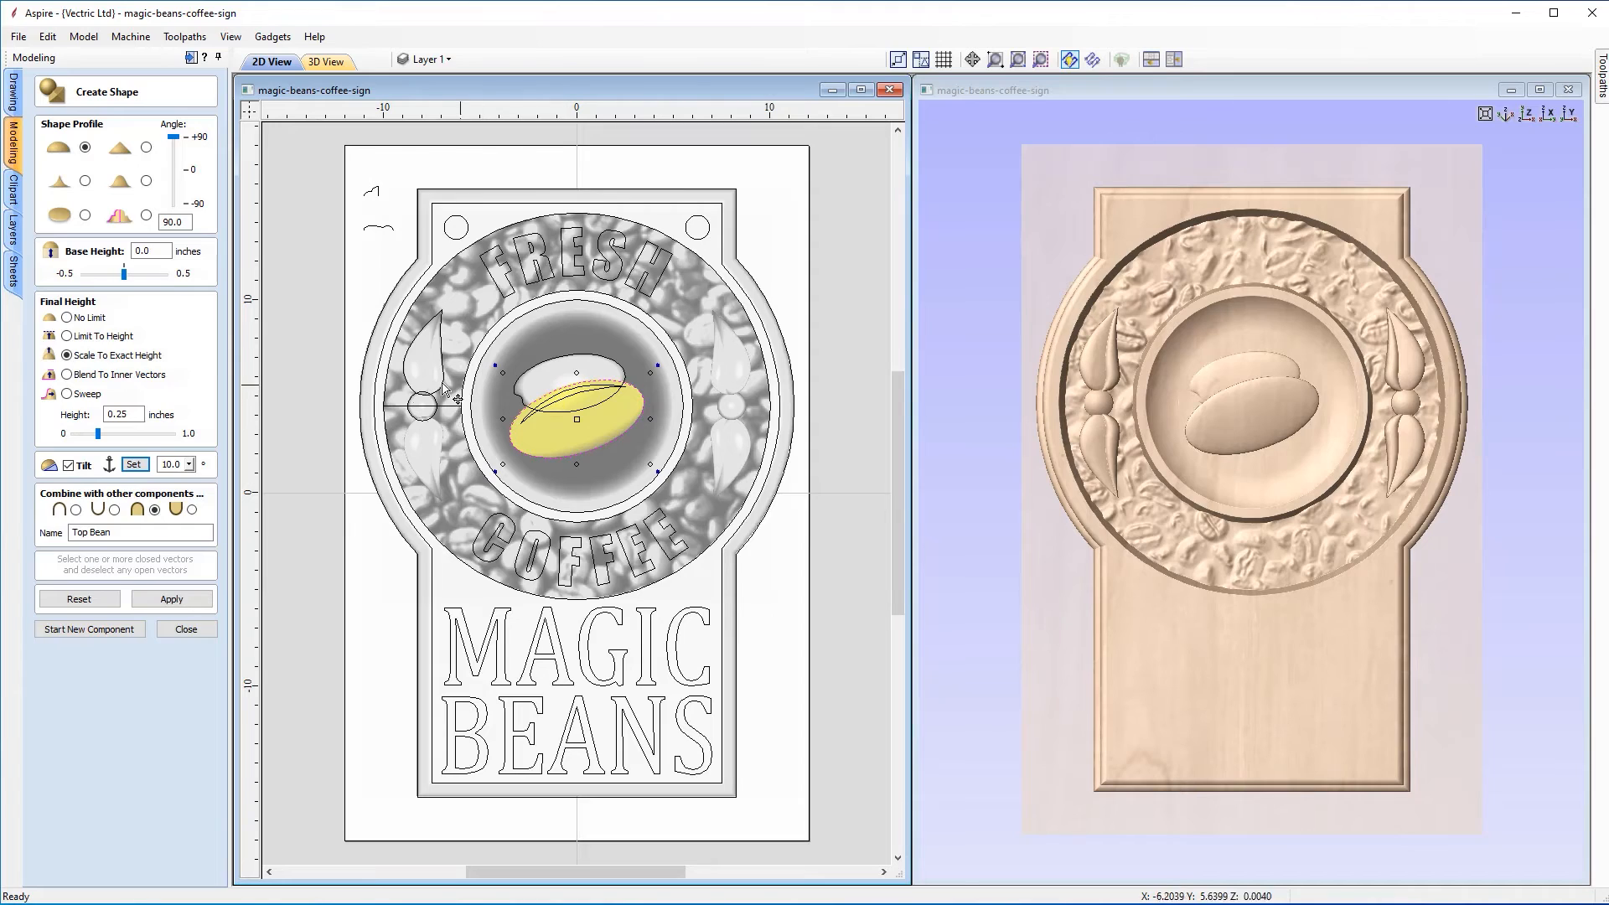
Step: Try a tilt angle of 20 degrees on Top Bean and inspect it in perspective
double_click(191, 469)
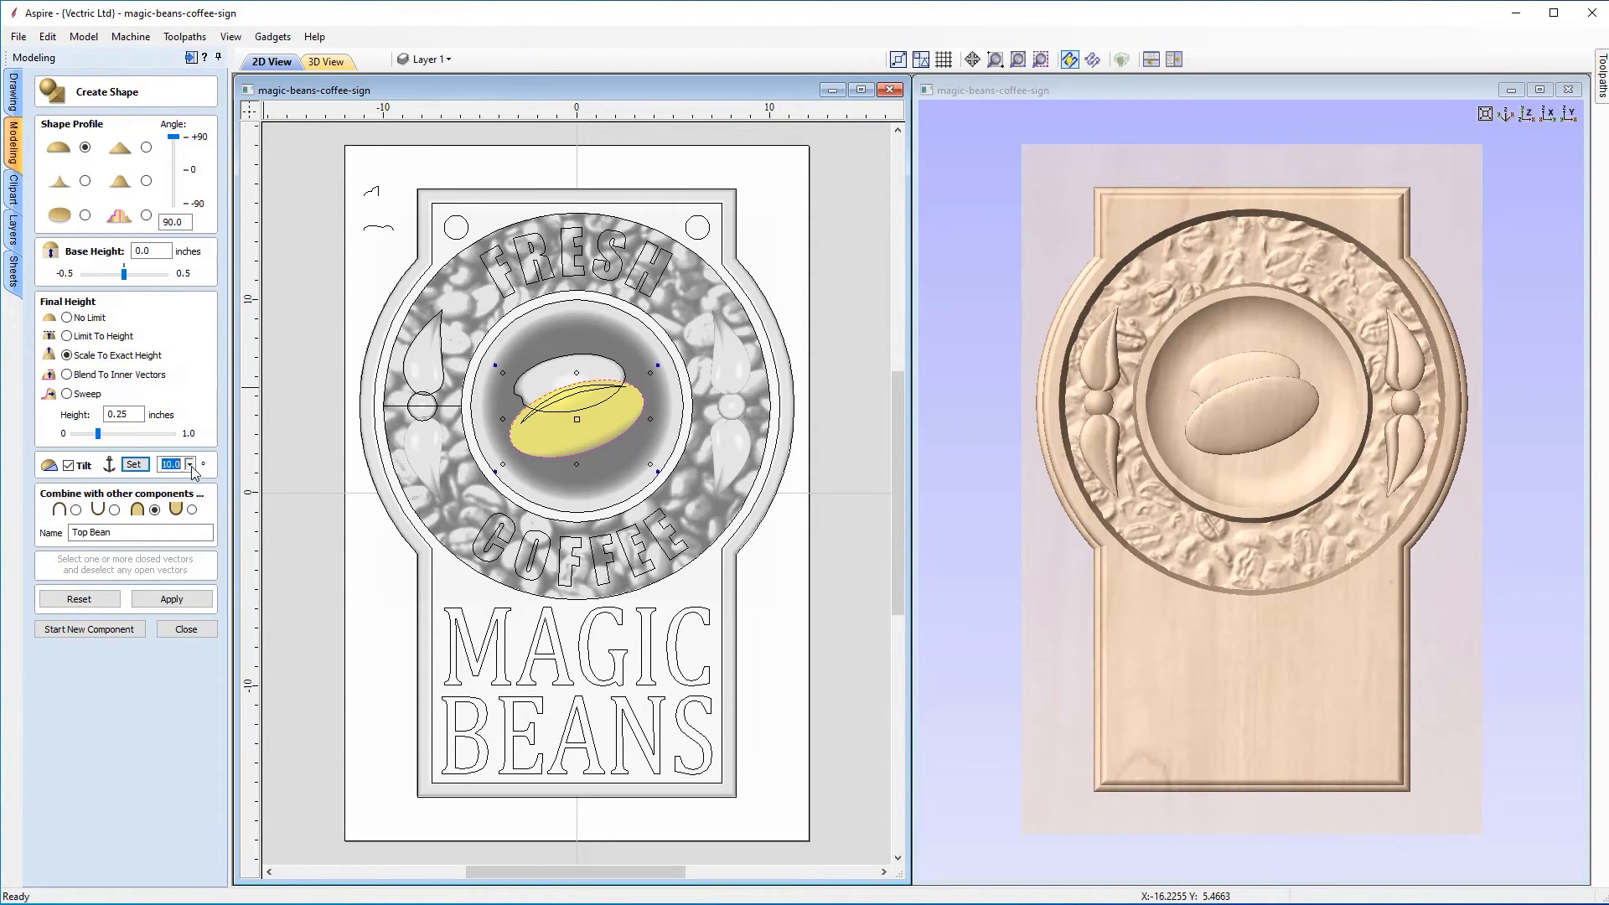
click(190, 465)
mouse_move(199, 481)
mouse_down()
mouse_move(180, 485)
mouse_move(199, 487)
mouse_up()
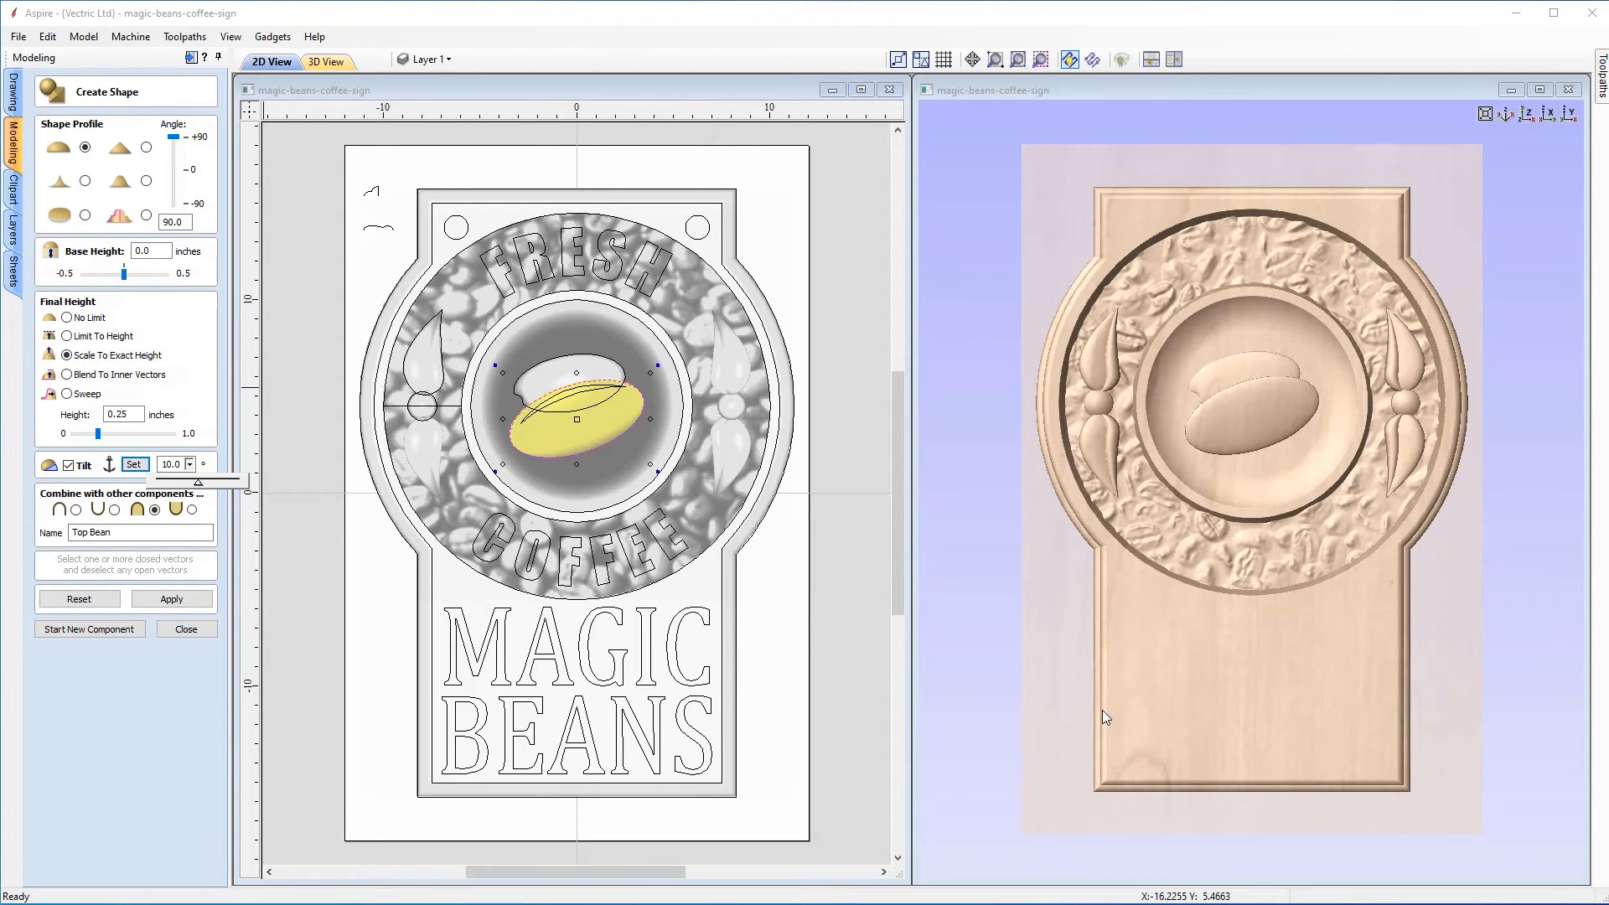
drag(1153, 722, 1466, 476)
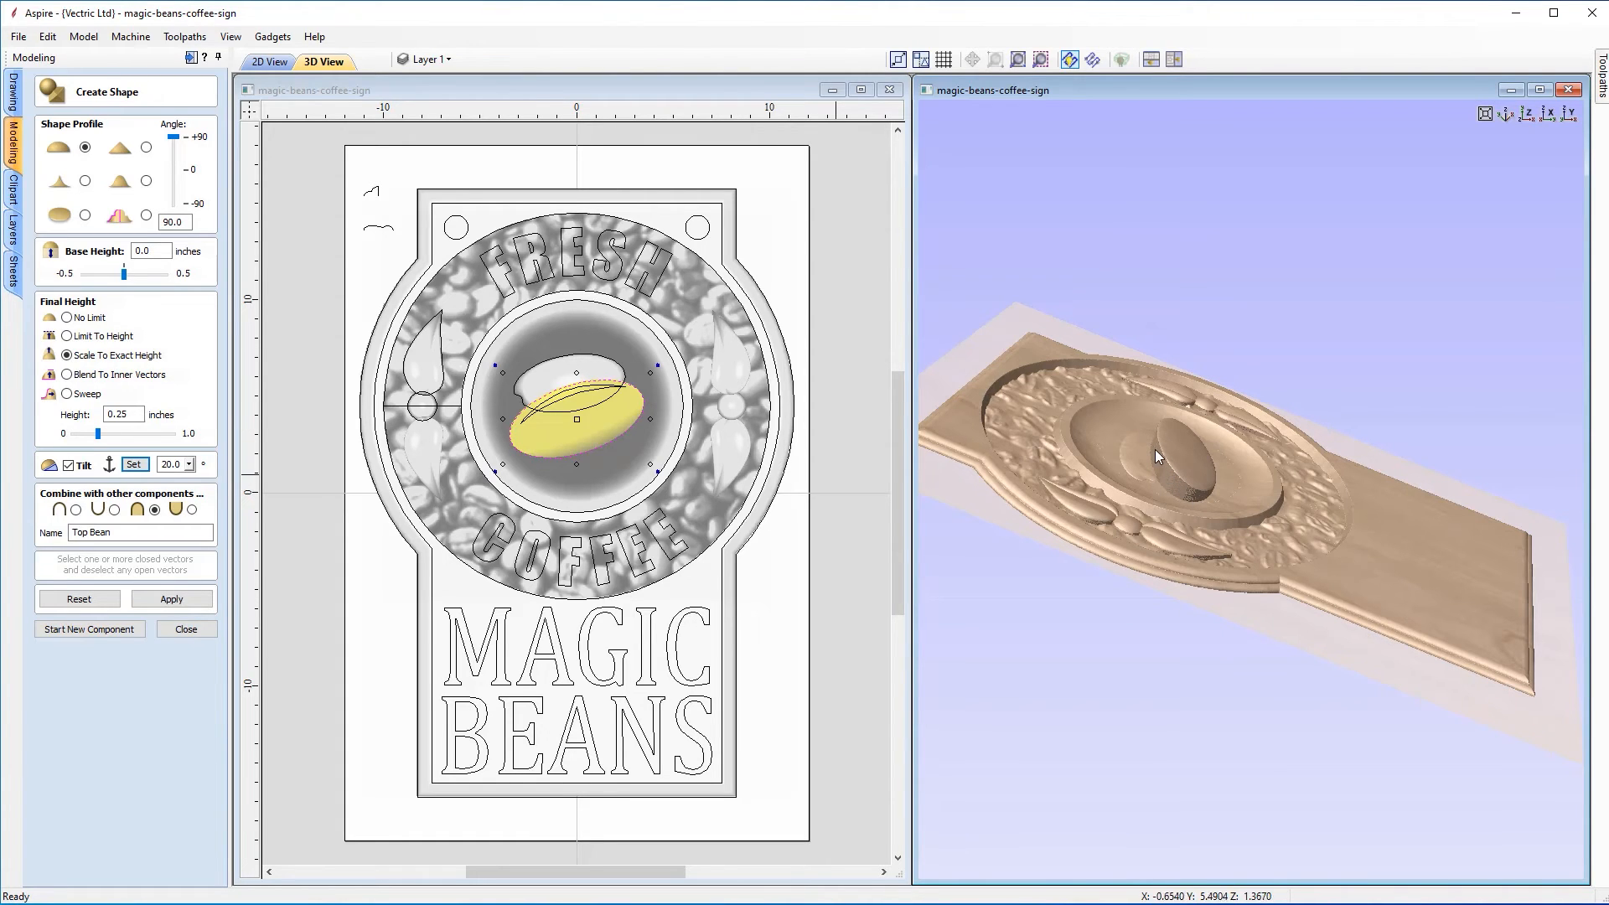
Step: Try smaller tilt angles of 9.6, 5.8 and 3.8 degrees on Top Bean, inspecting the overlap up close
click(190, 465)
drag(199, 484, 153, 487)
click(1206, 521)
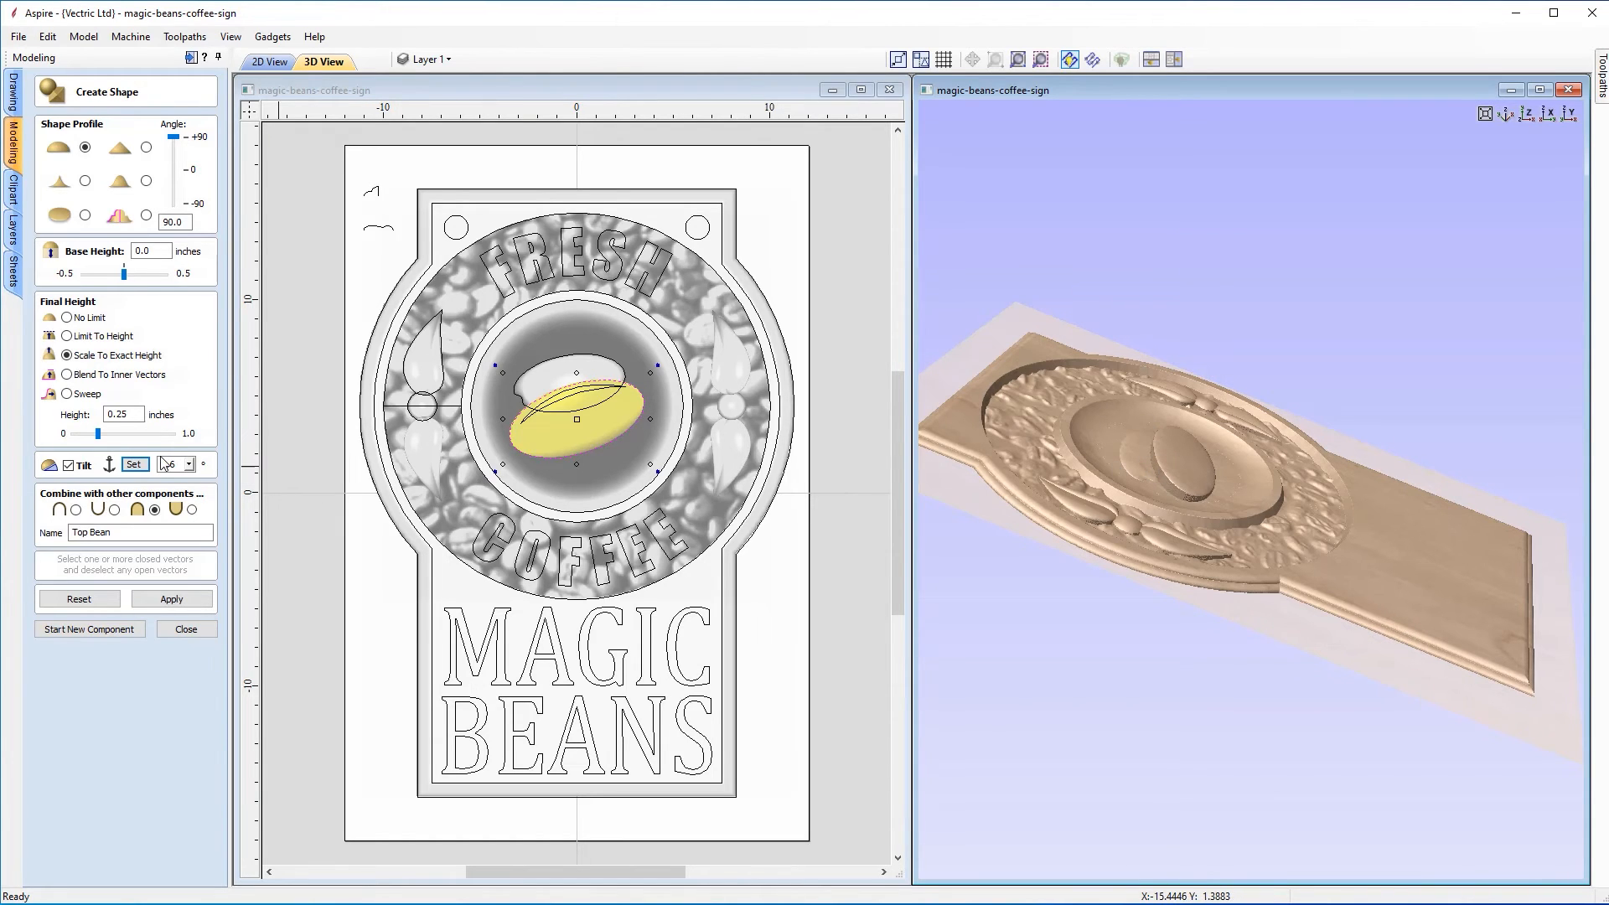
click(189, 465)
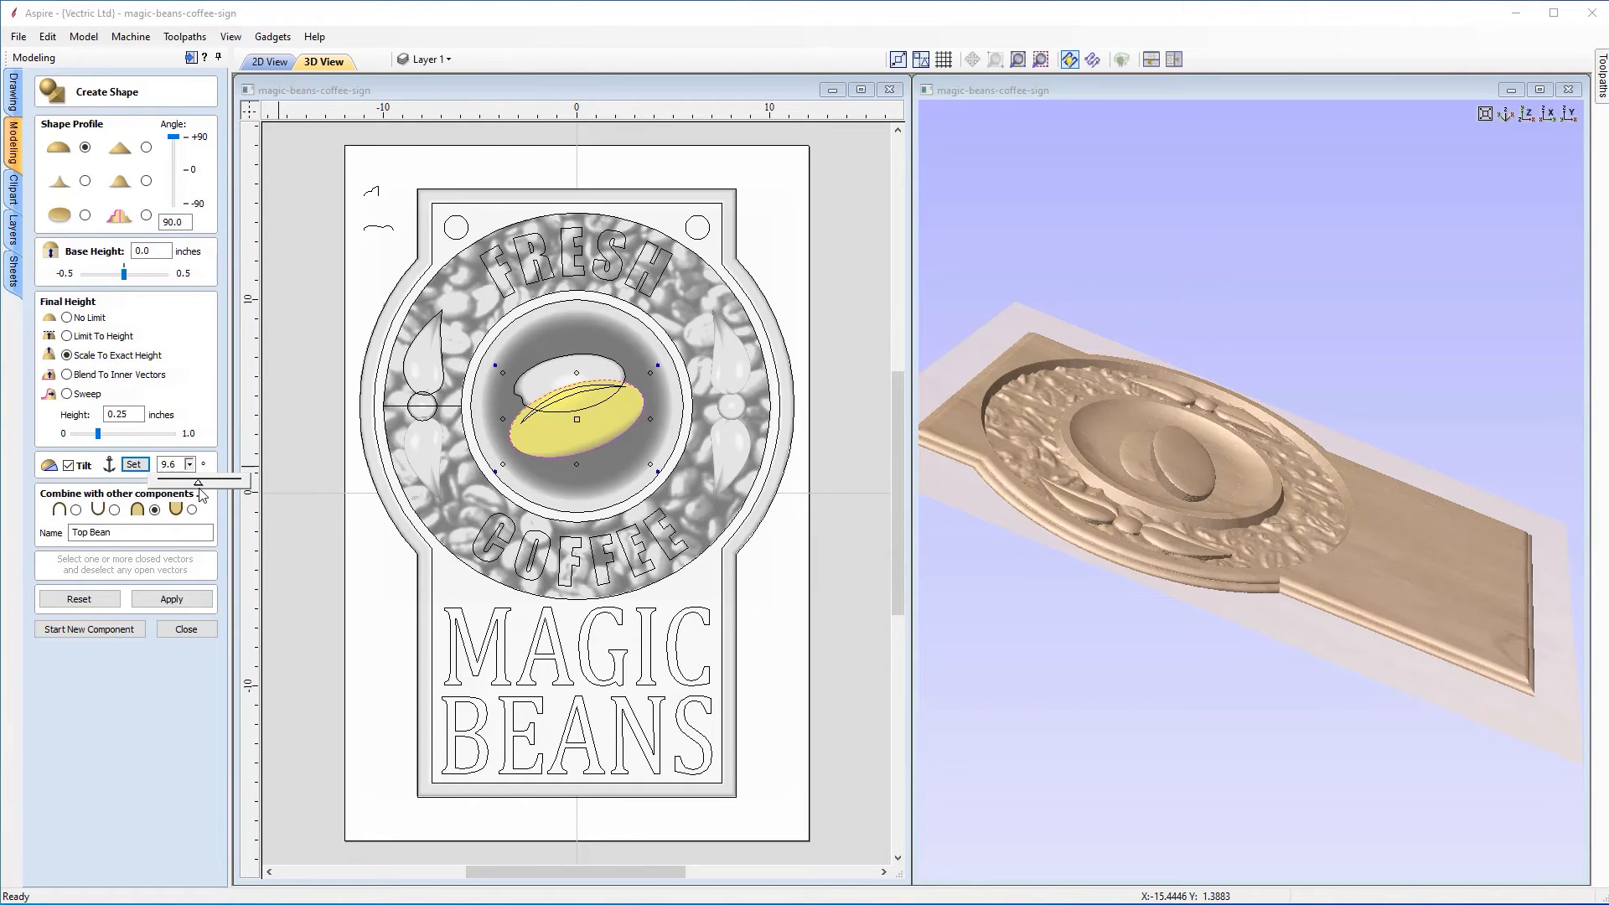
drag(199, 486, 183, 486)
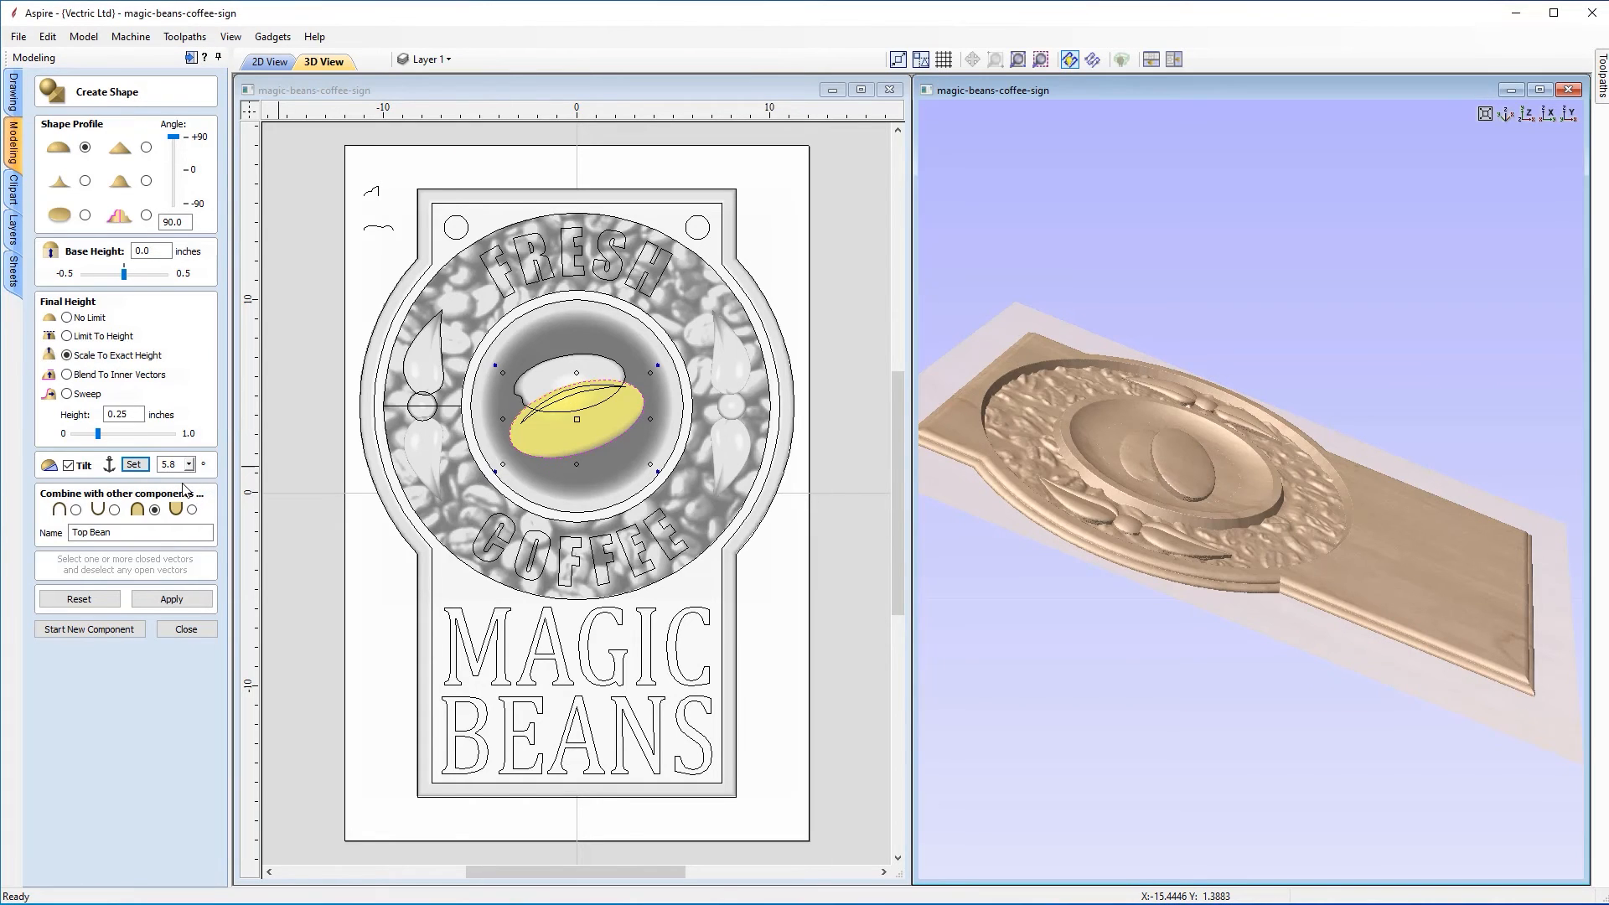
click(189, 464)
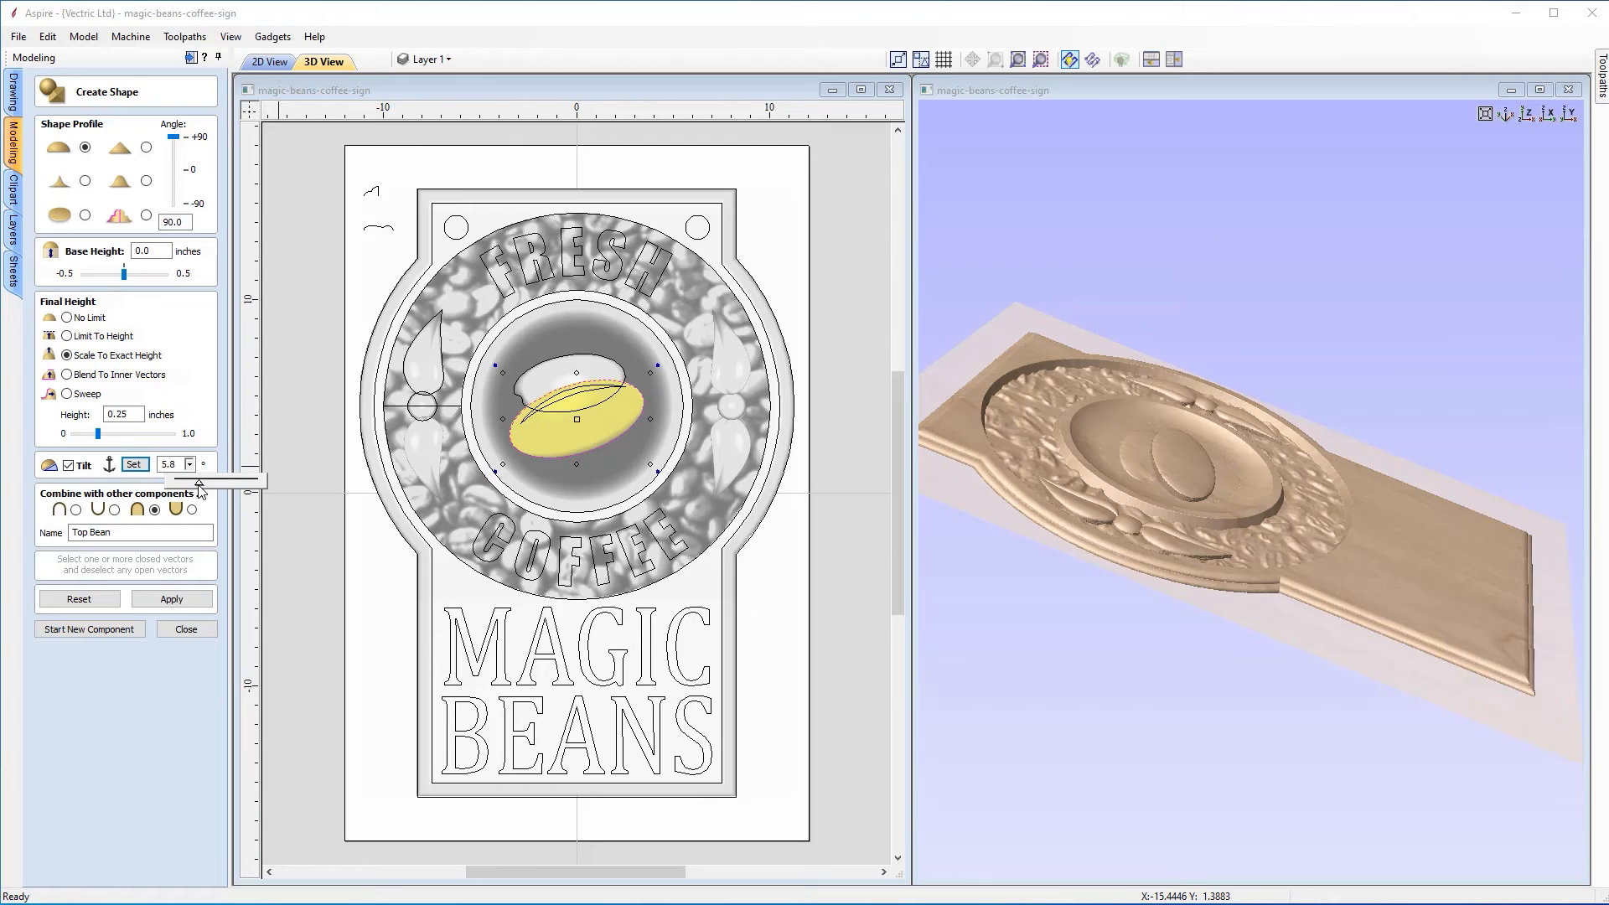
drag(197, 486, 189, 486)
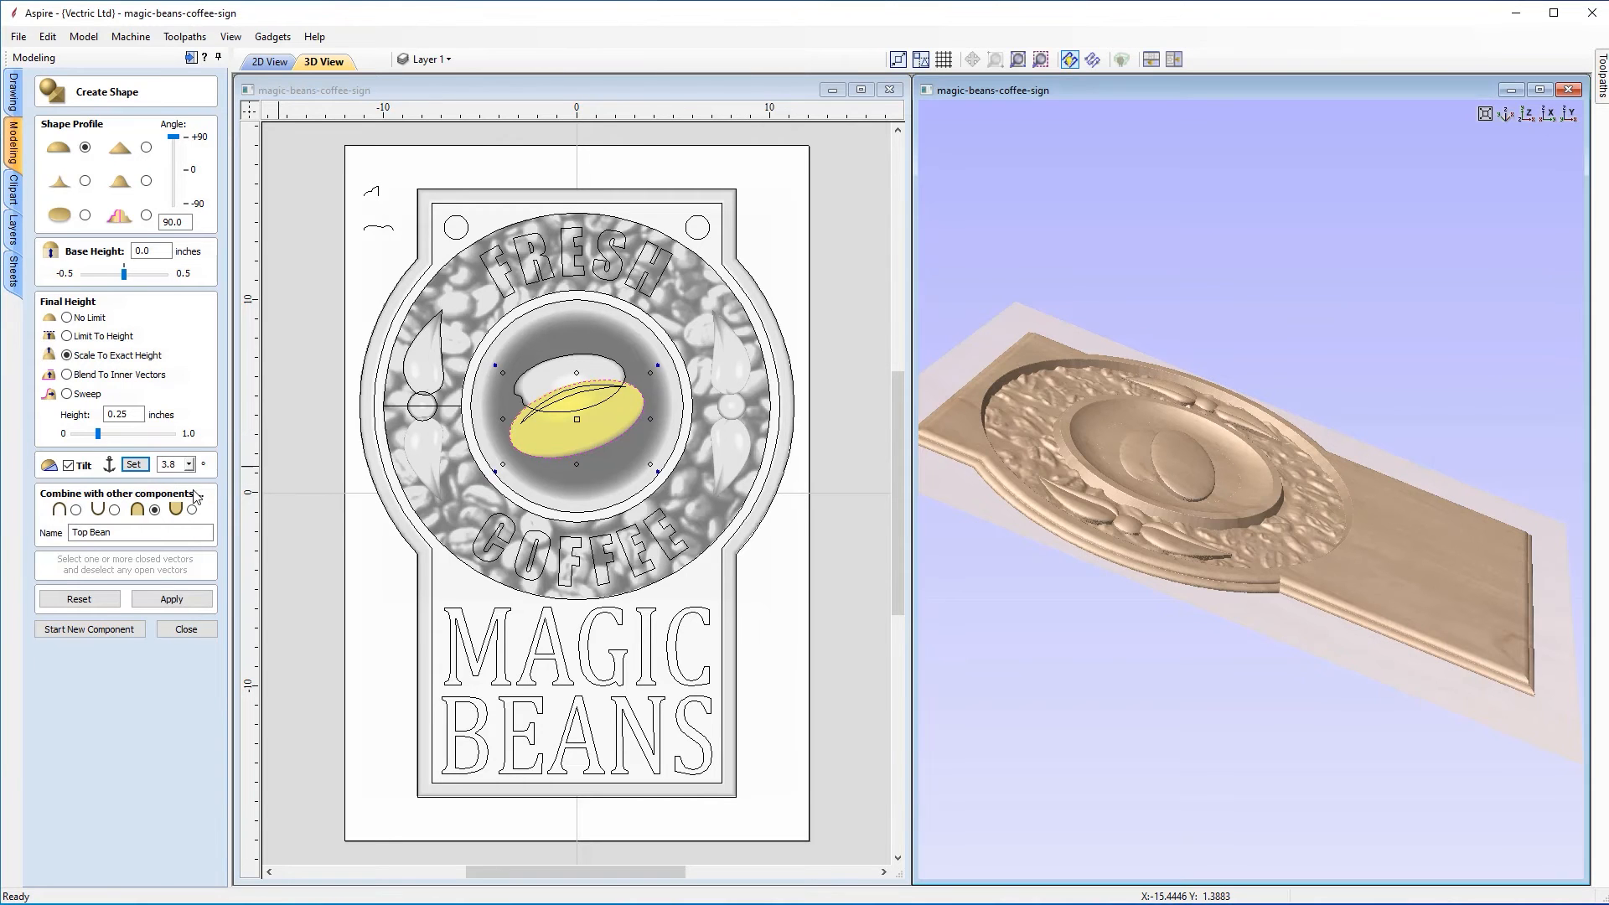
drag(1230, 549, 1190, 478)
scroll(1188, 471, up, 3)
middle_drag(1146, 484, 1290, 504)
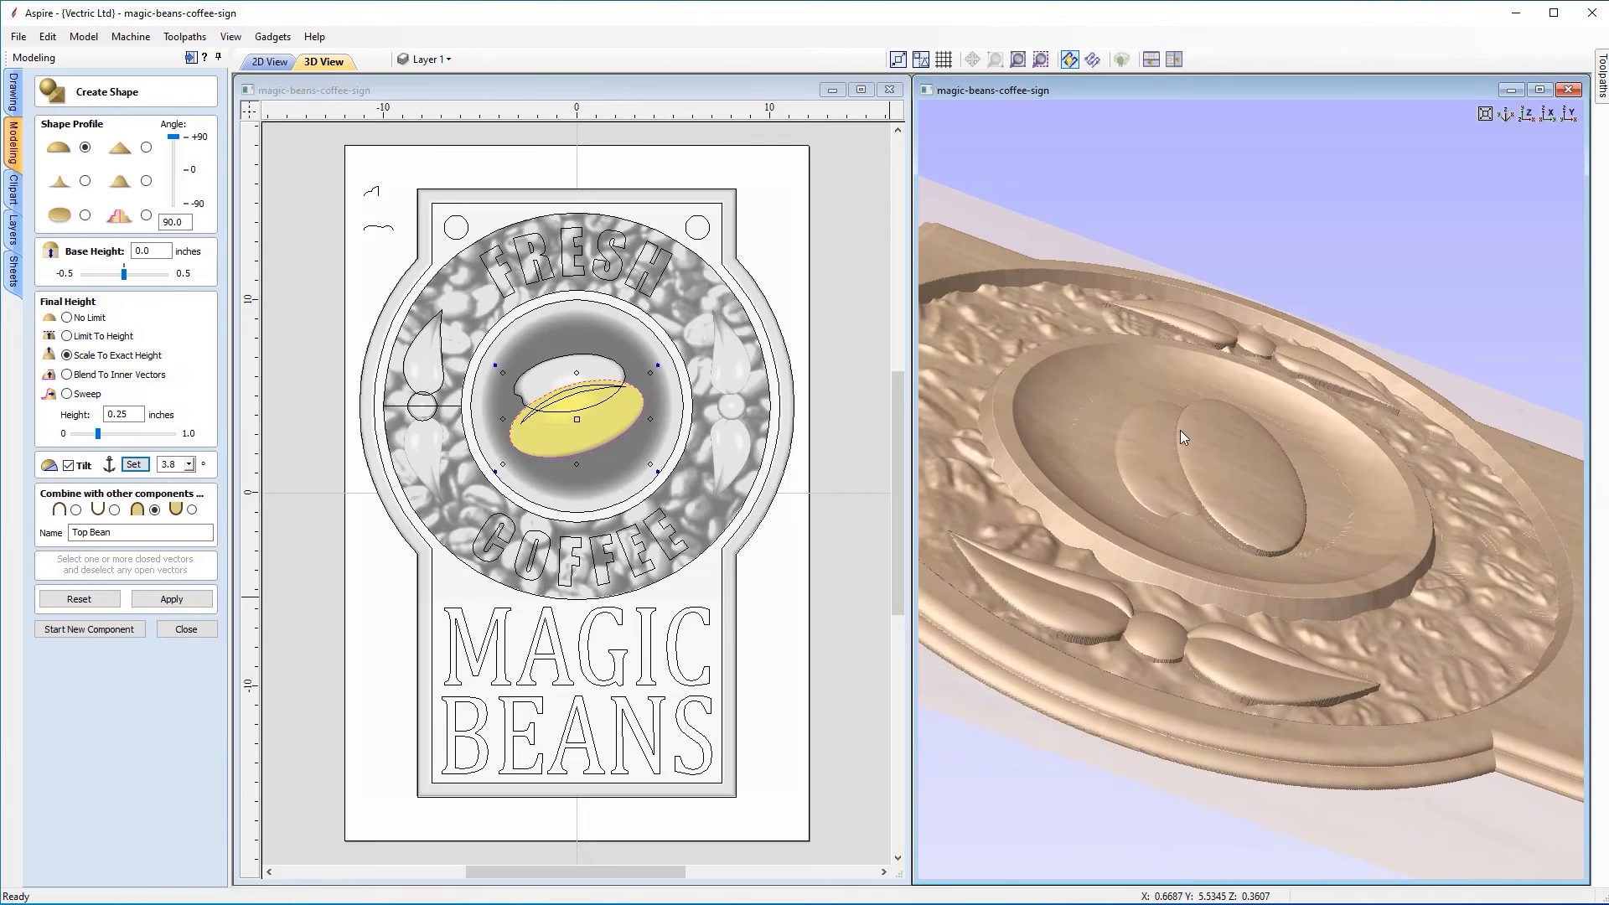
Step: Set Top Bean's tilt angle to 3 degrees and check how it rests over the rear bean
click(189, 465)
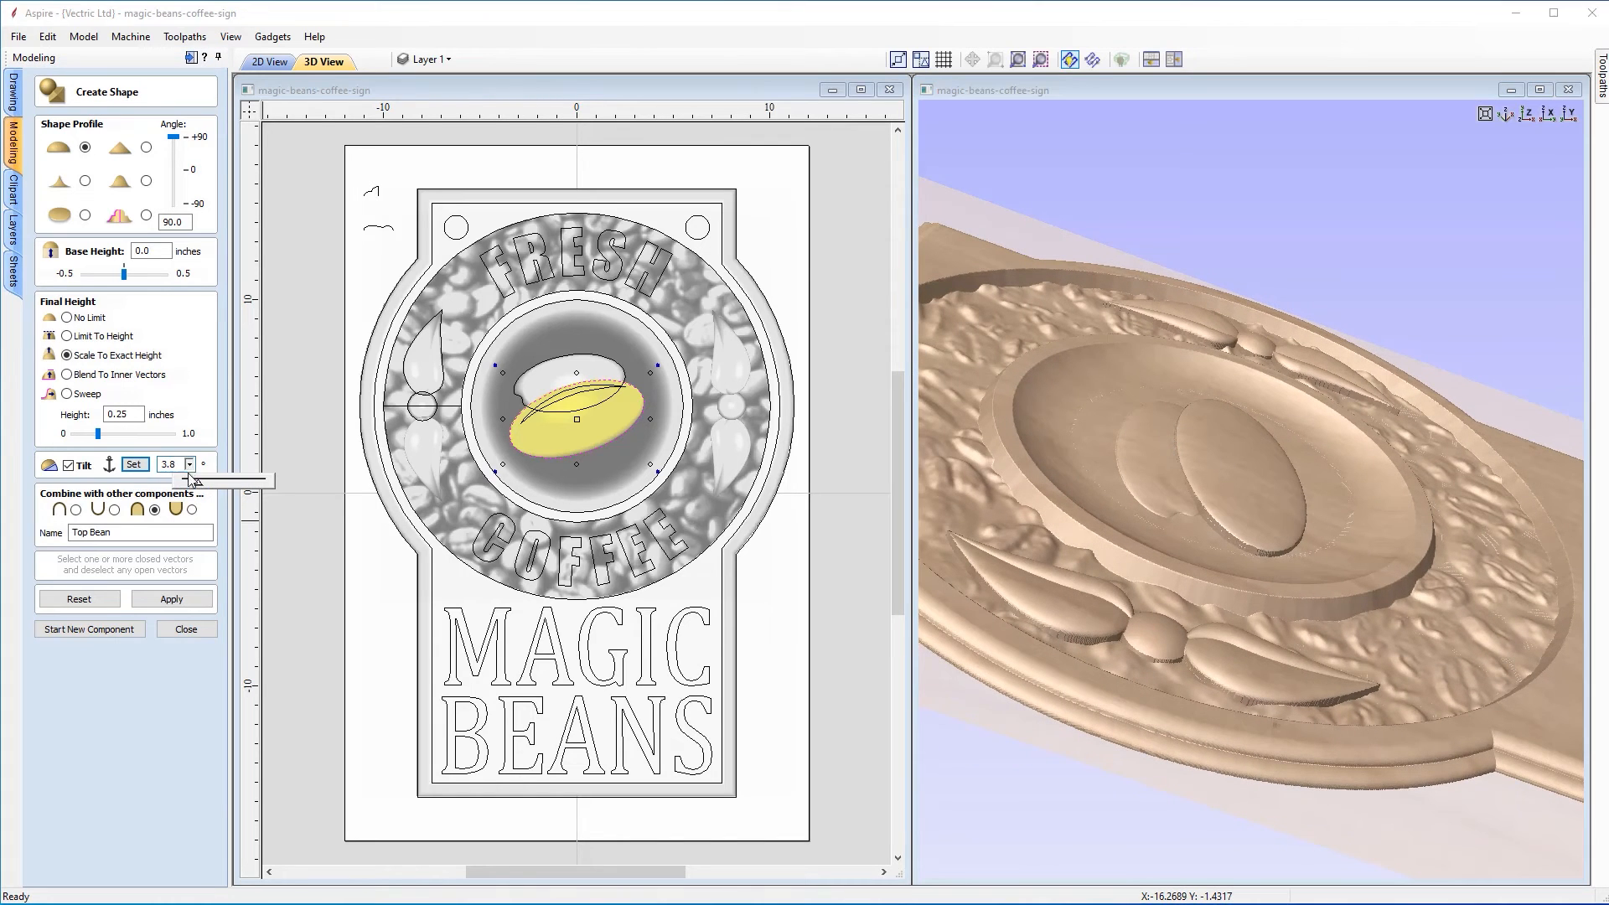
click(178, 466)
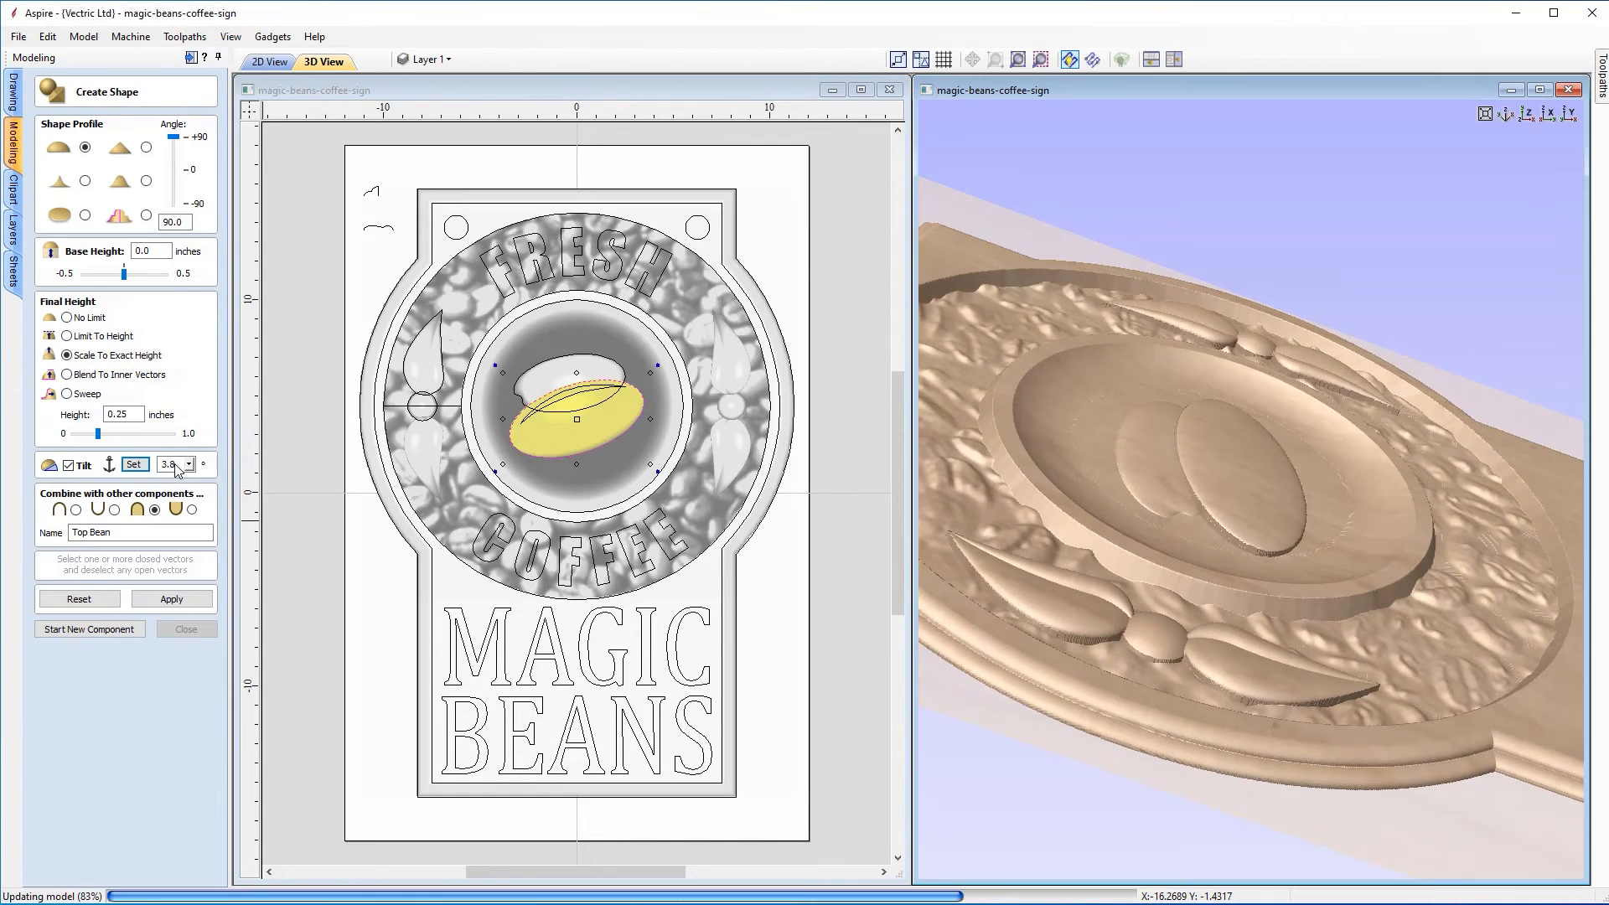
double_click(172, 464)
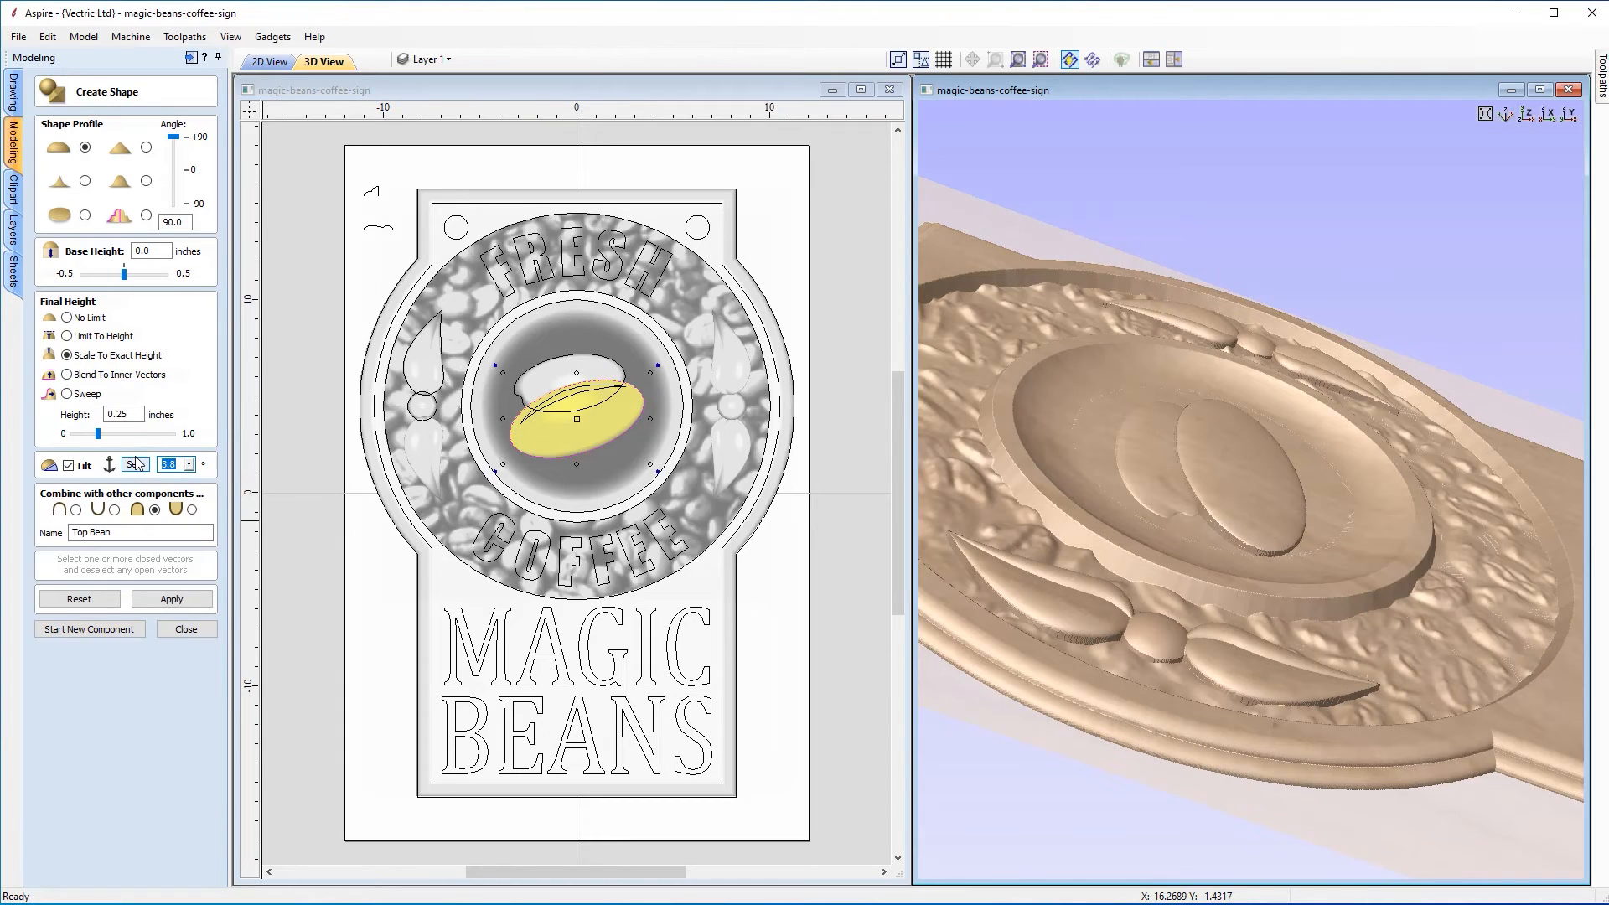
text(3)
click(136, 464)
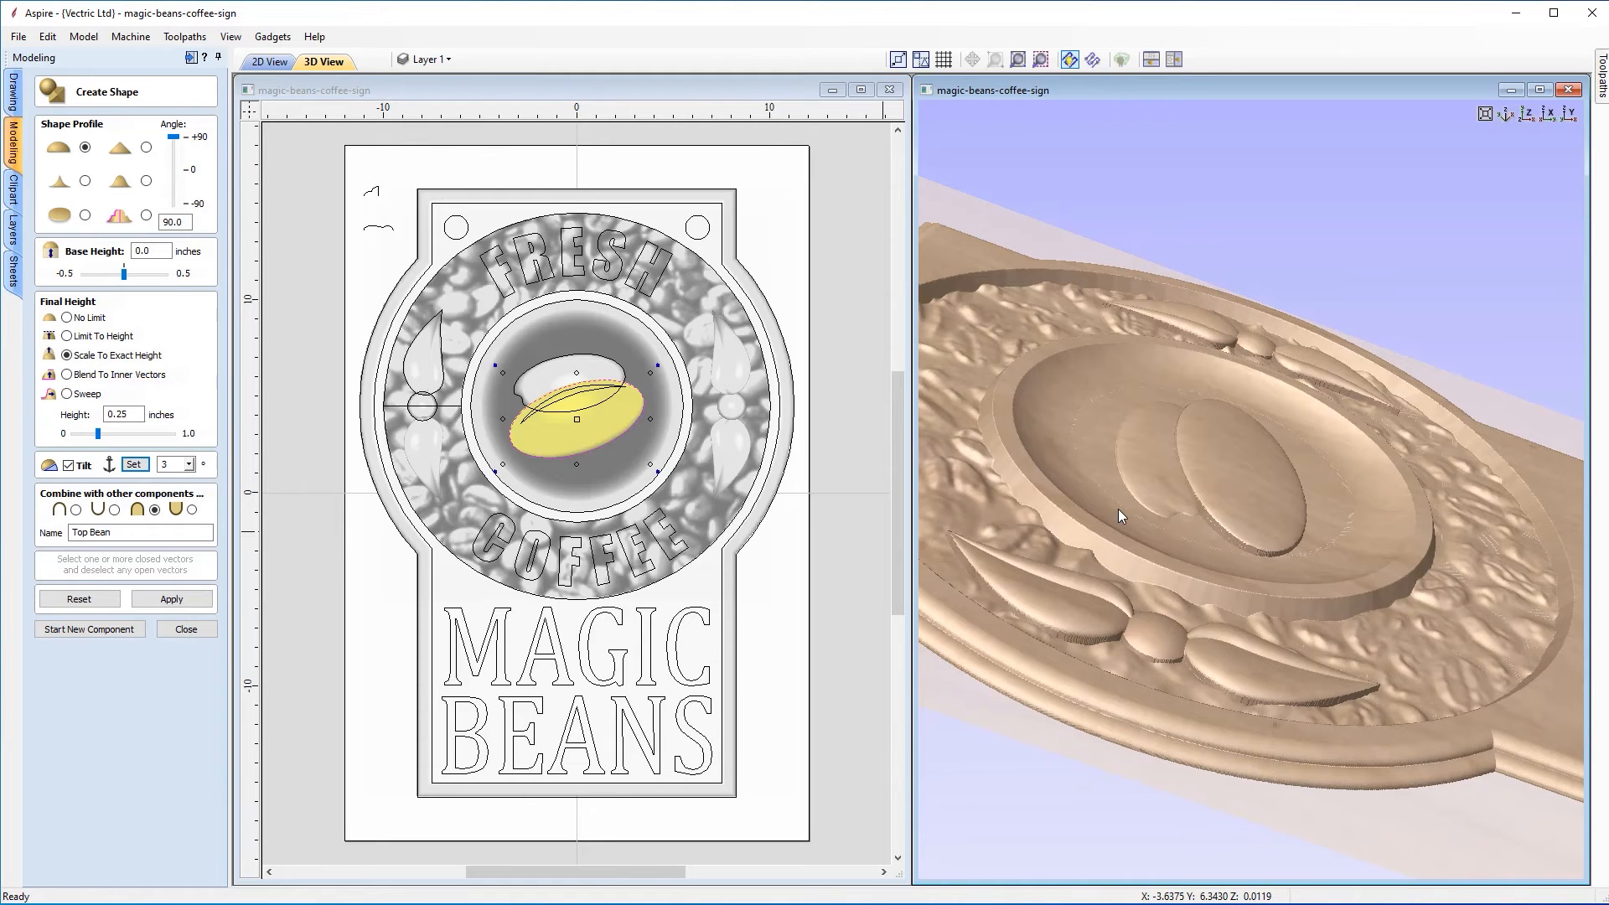
drag(1115, 510, 1223, 469)
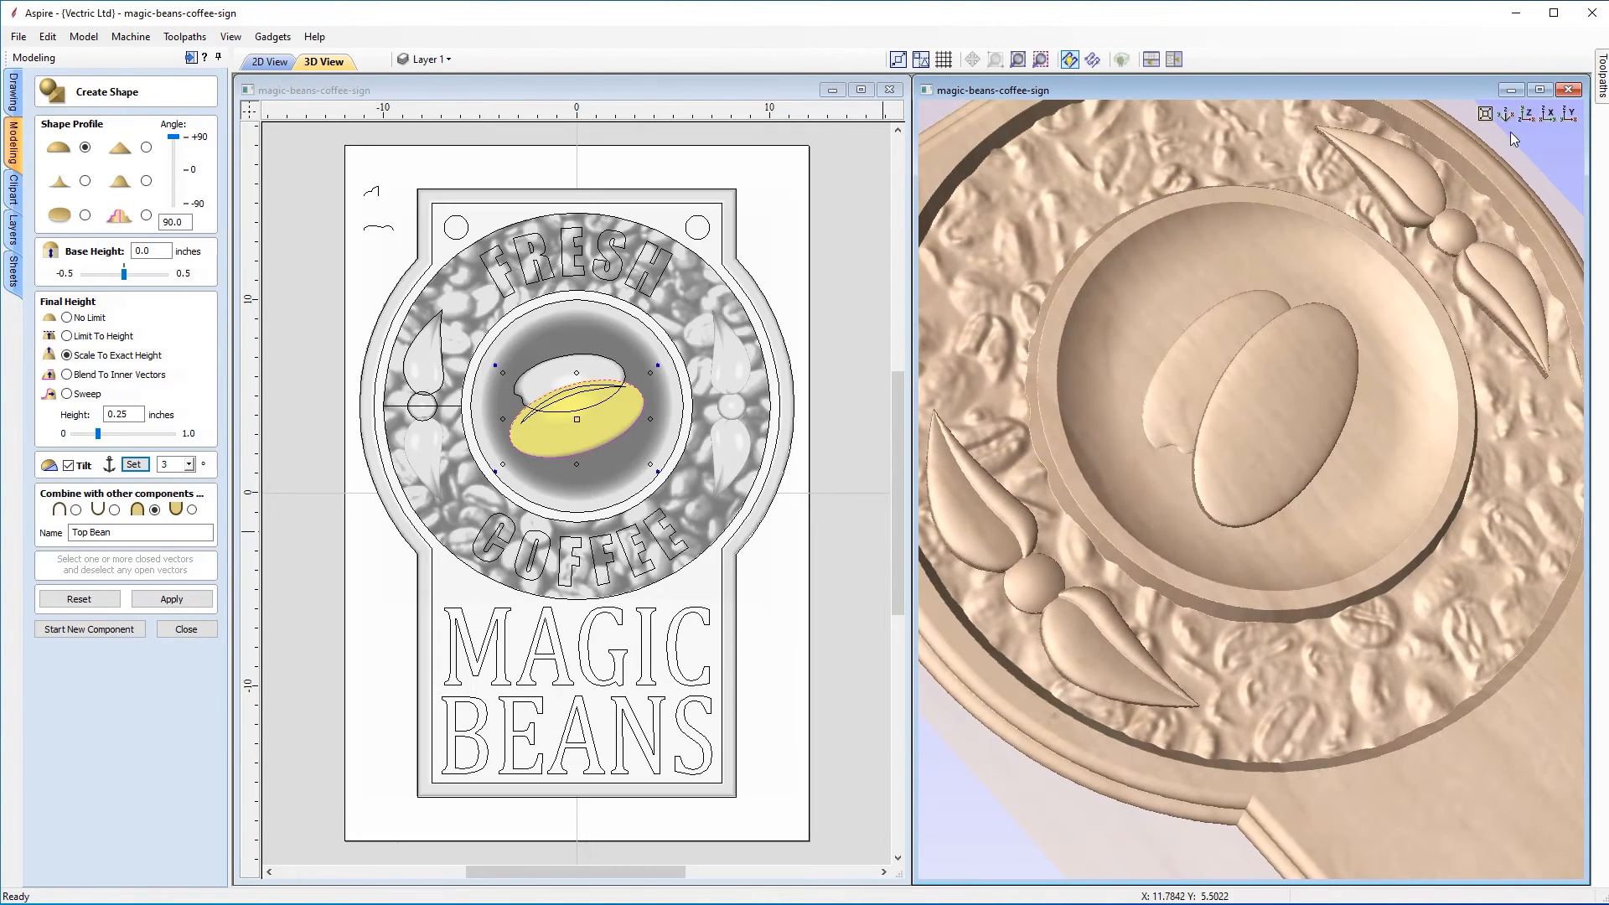
Step: Start a new component from the narrow crease outline on the front bean, with an angular profile at 45 degrees and no height limit
click(1520, 117)
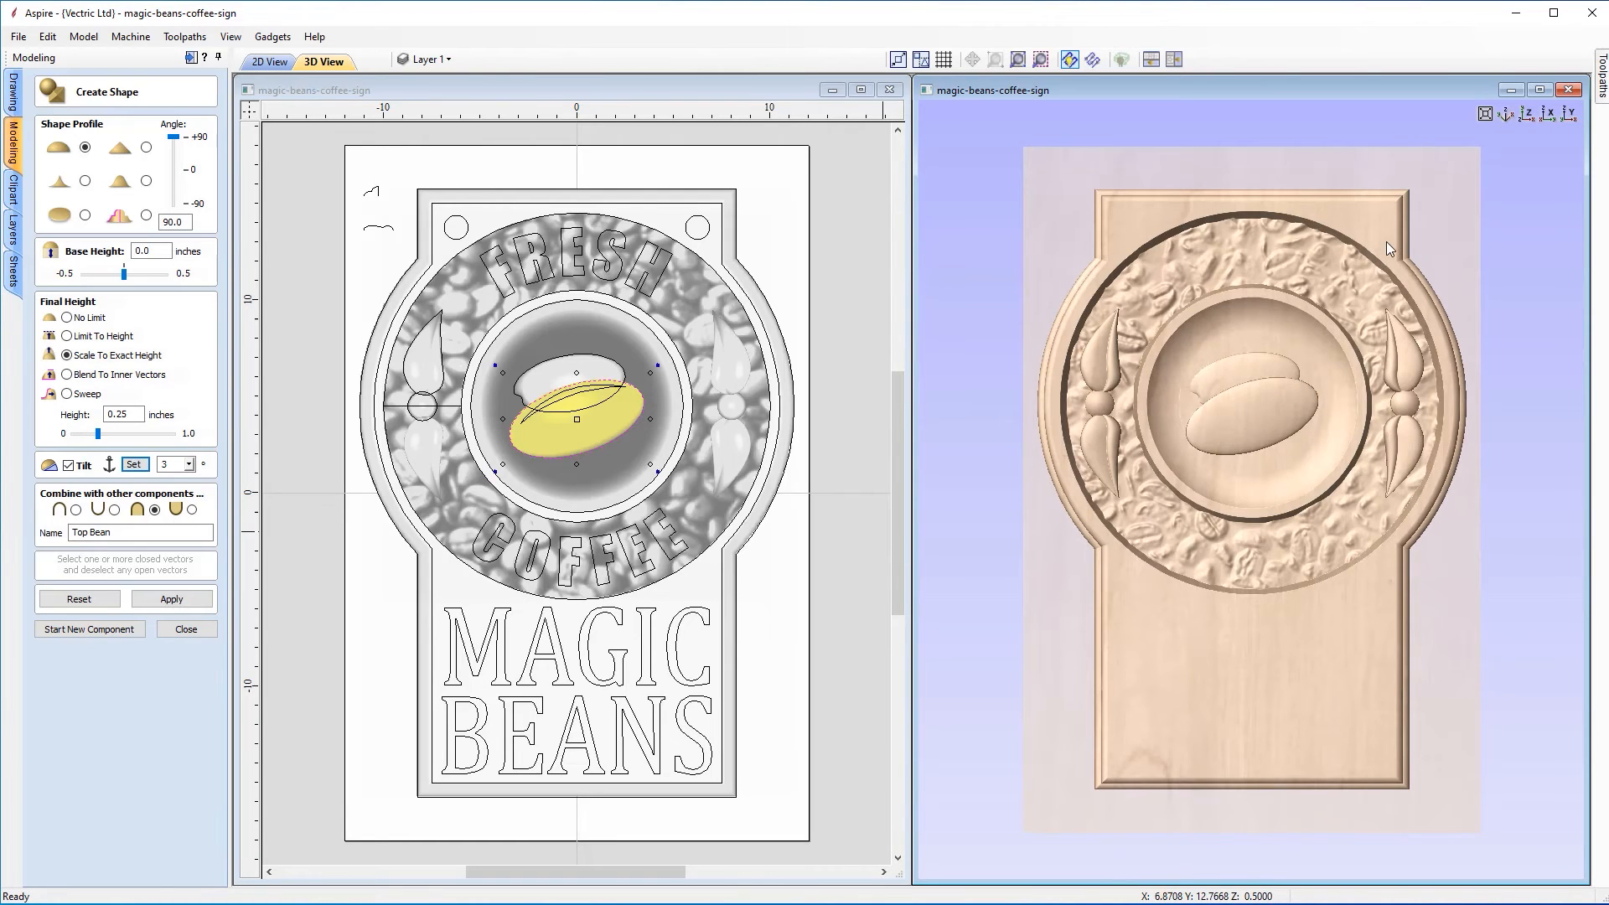
drag(1253, 459, 1290, 316)
click(1523, 117)
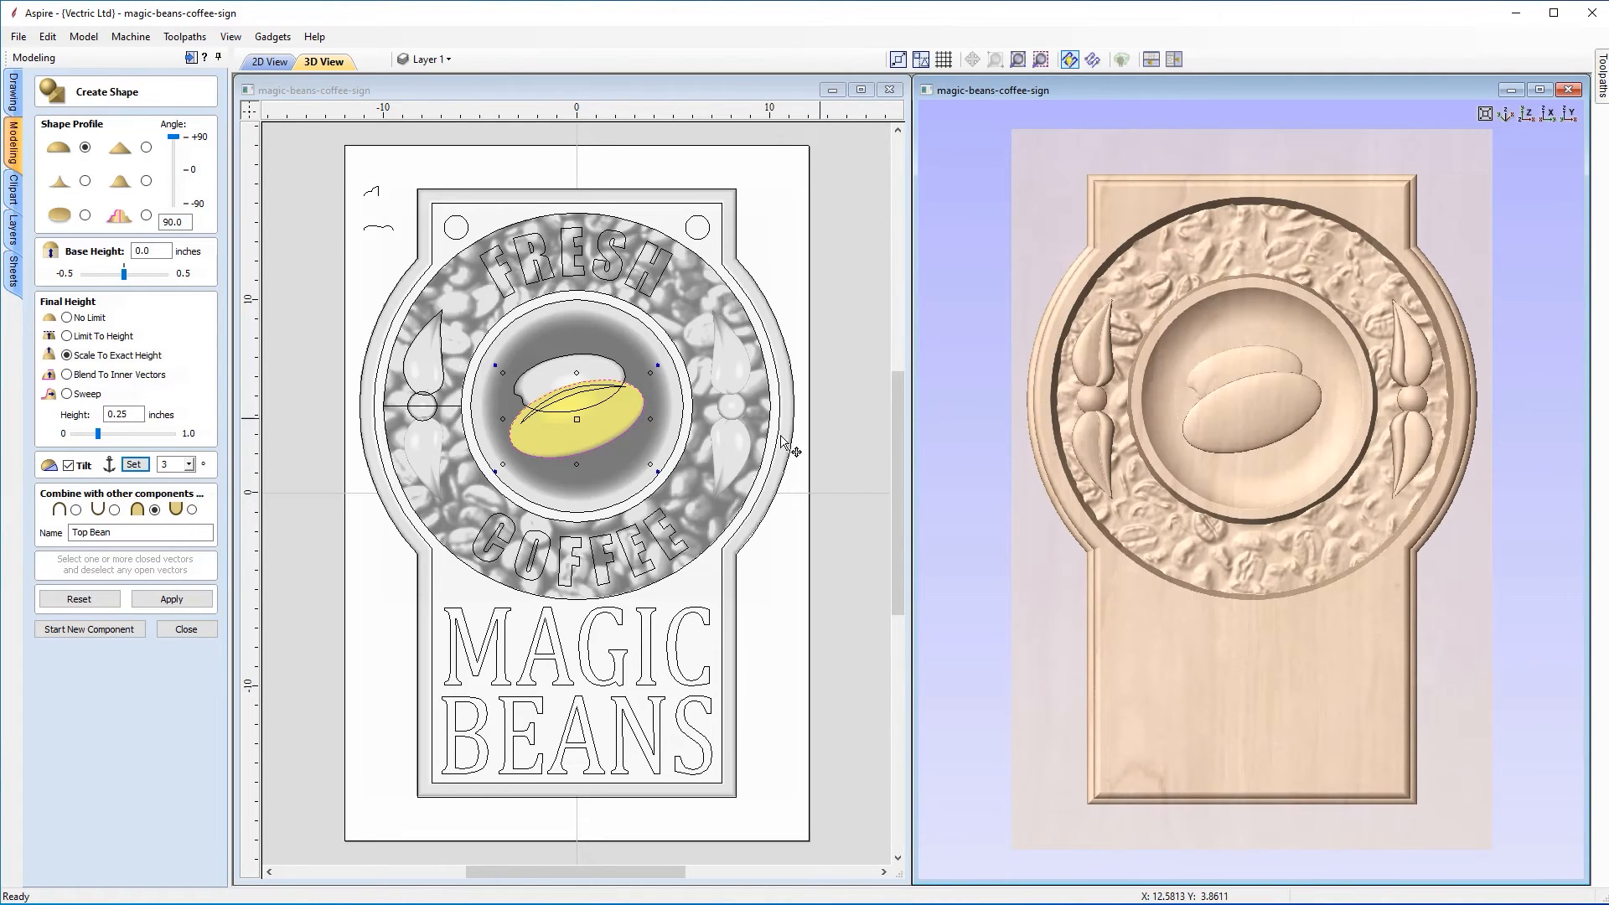
click(77, 633)
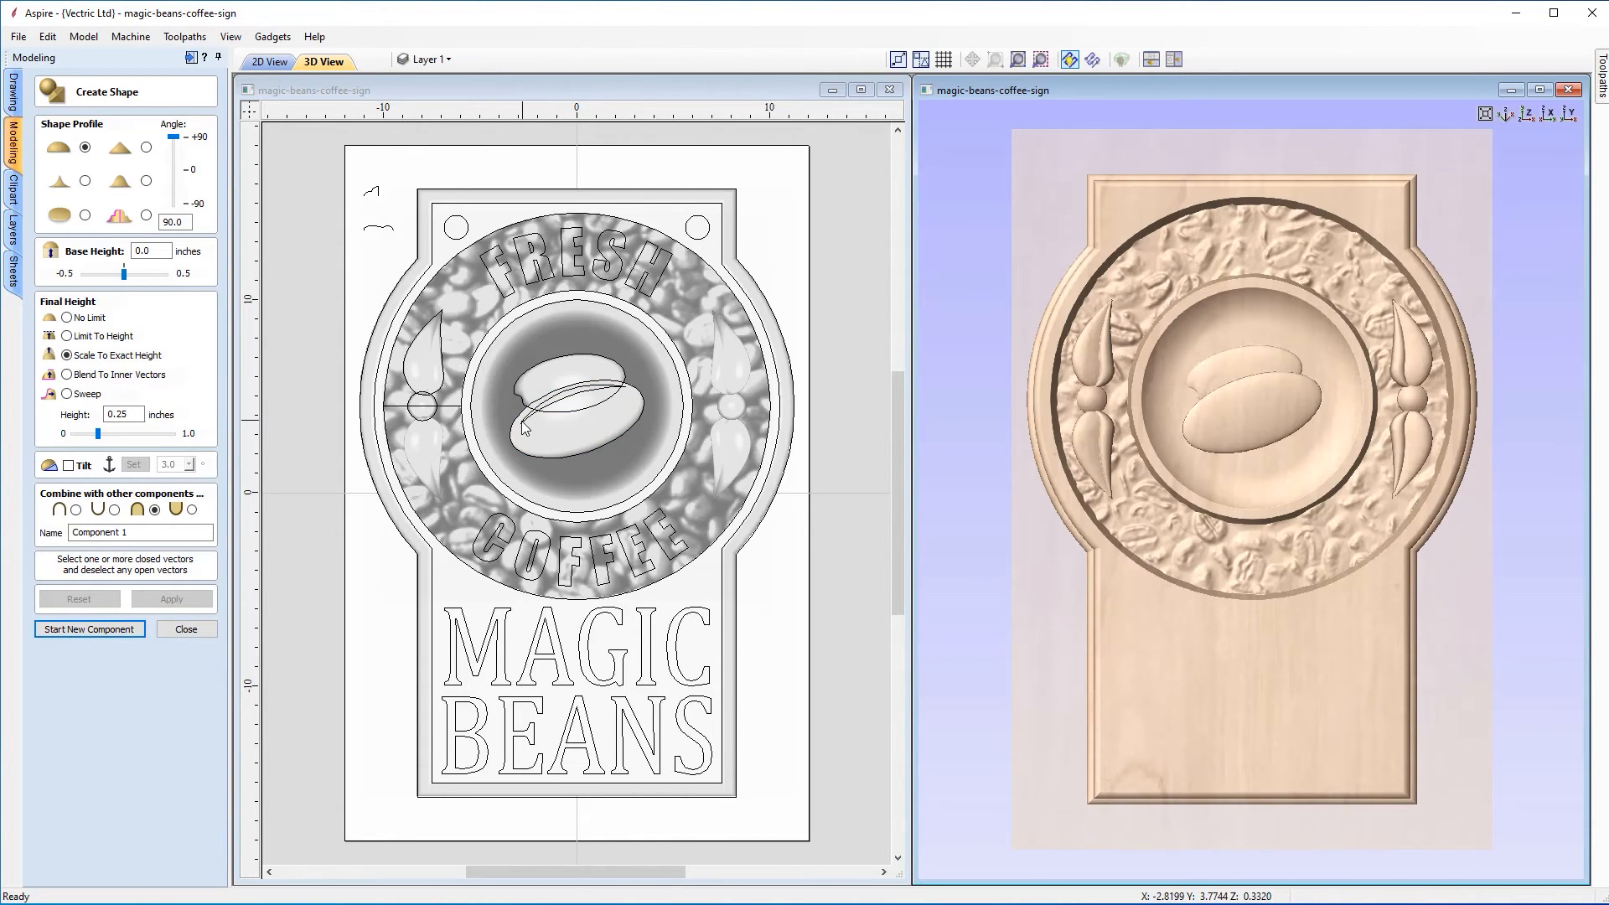
click(592, 397)
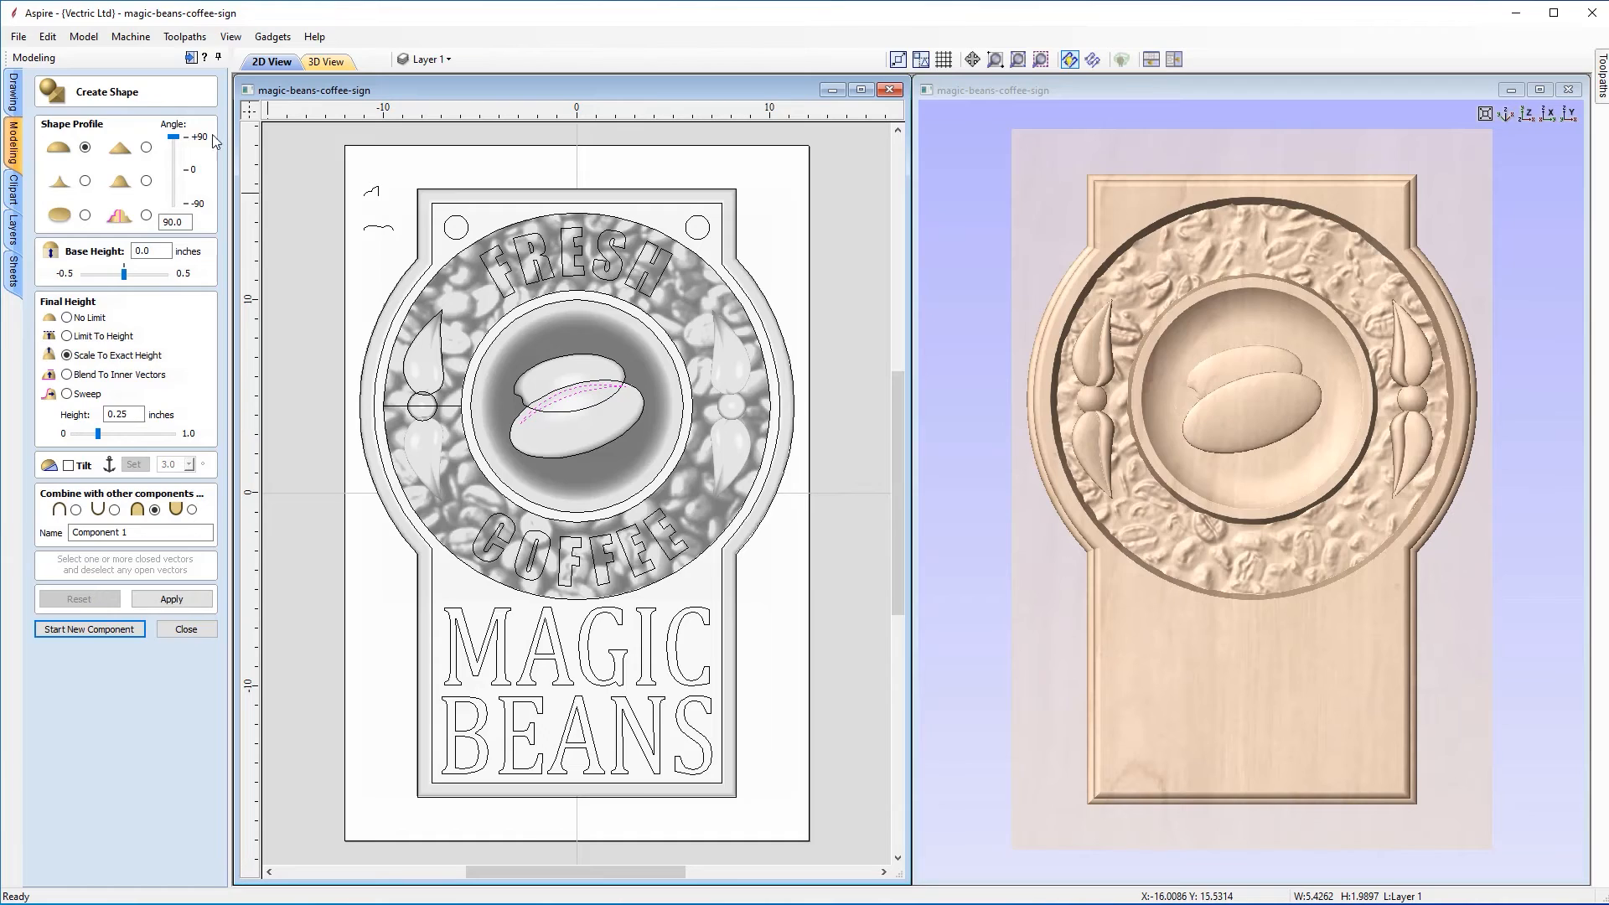
click(148, 148)
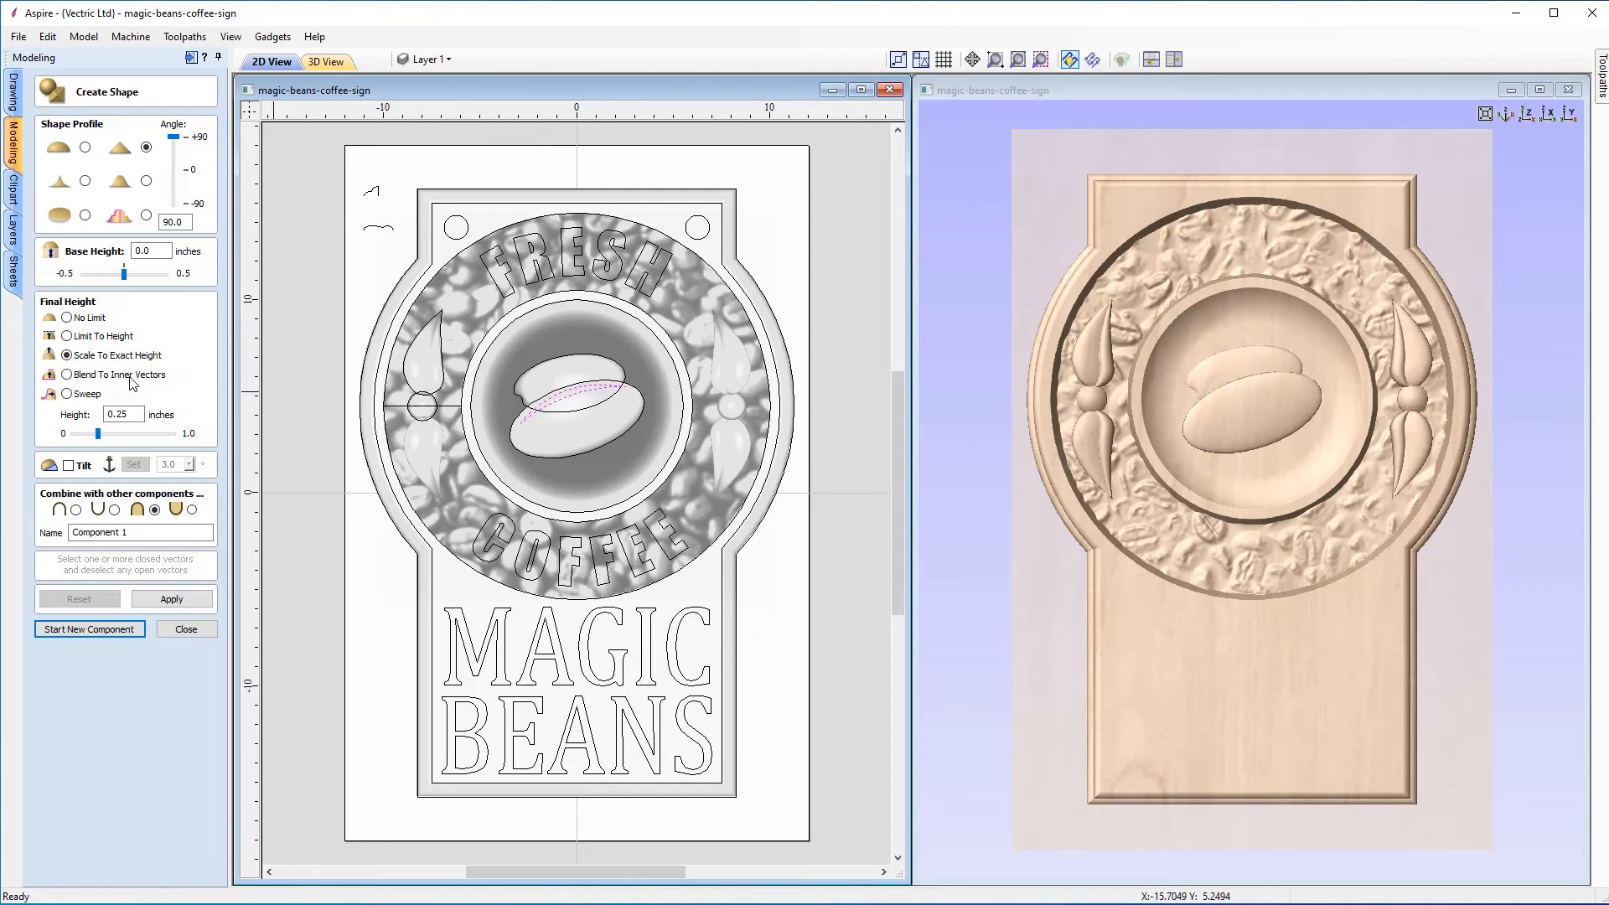
drag(184, 222, 155, 225)
text(45)
click(69, 319)
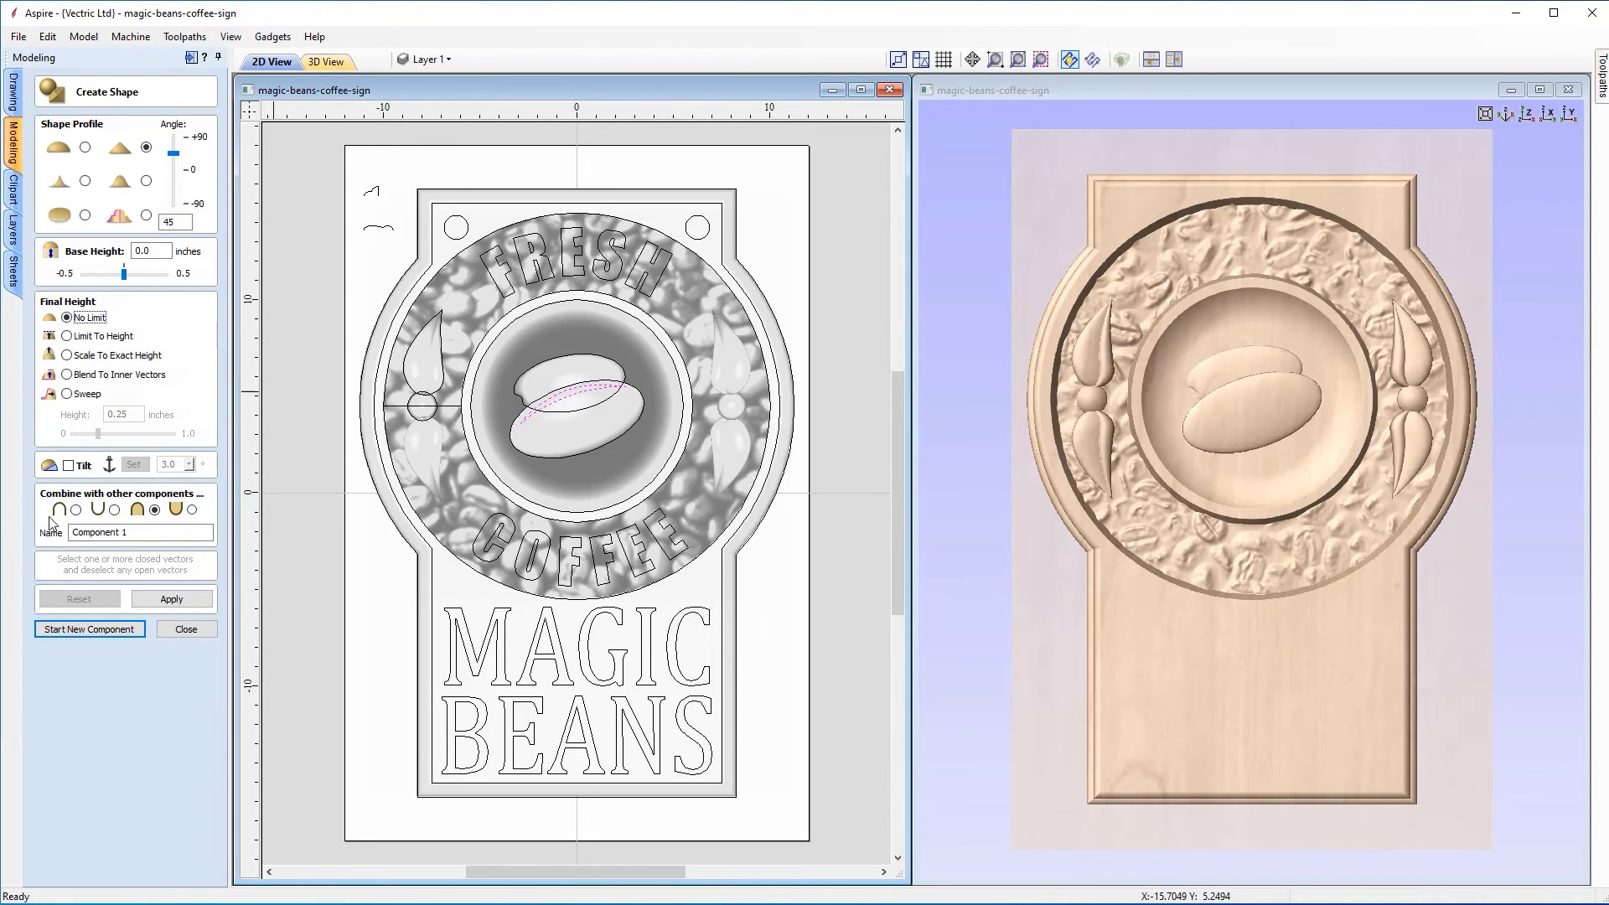
Step: Set the crease shape to subtract, name it Crease, apply it and close the shape form after checking the cut
click(115, 510)
drag(134, 533, 34, 530)
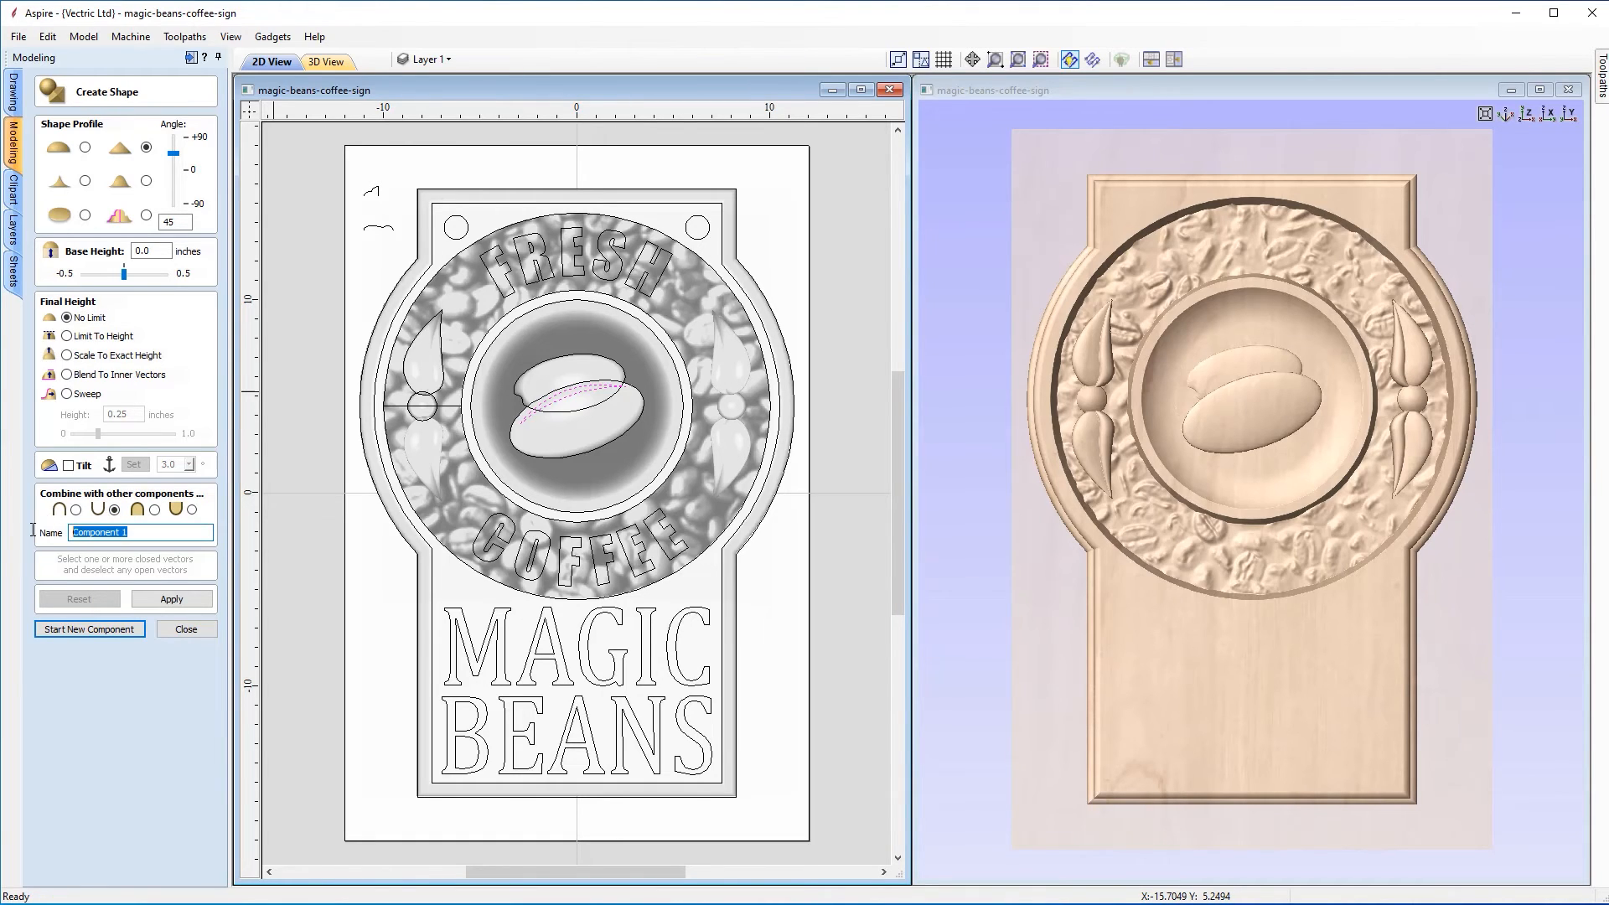
text(Crease)
click(139, 598)
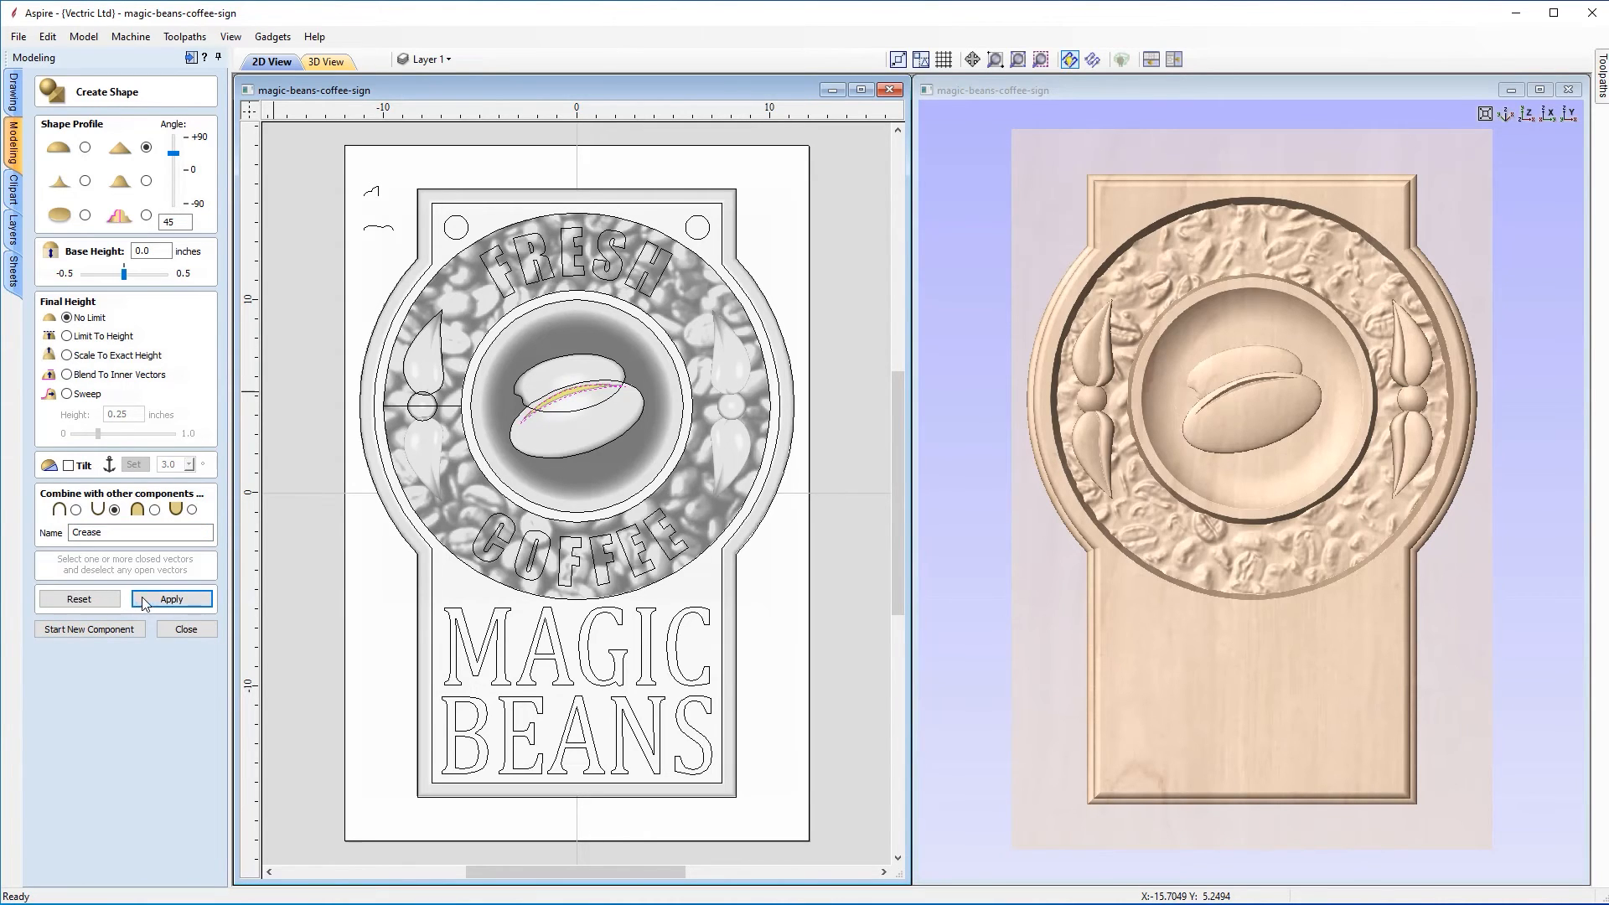
click(1244, 545)
drag(1244, 546, 1210, 570)
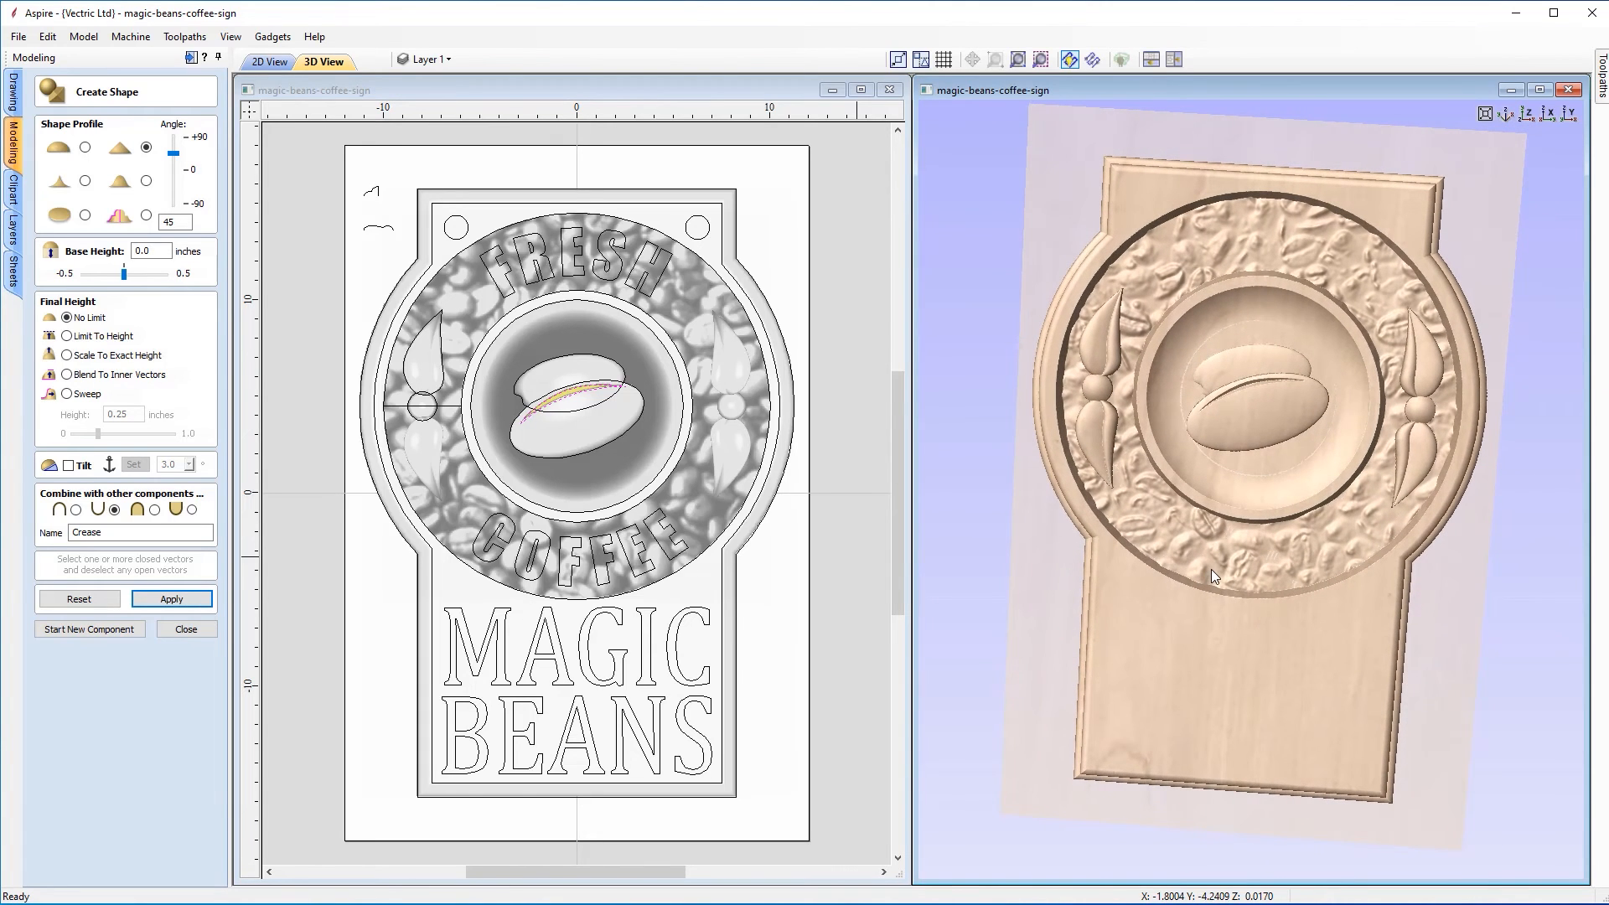
drag(1257, 471, 1260, 399)
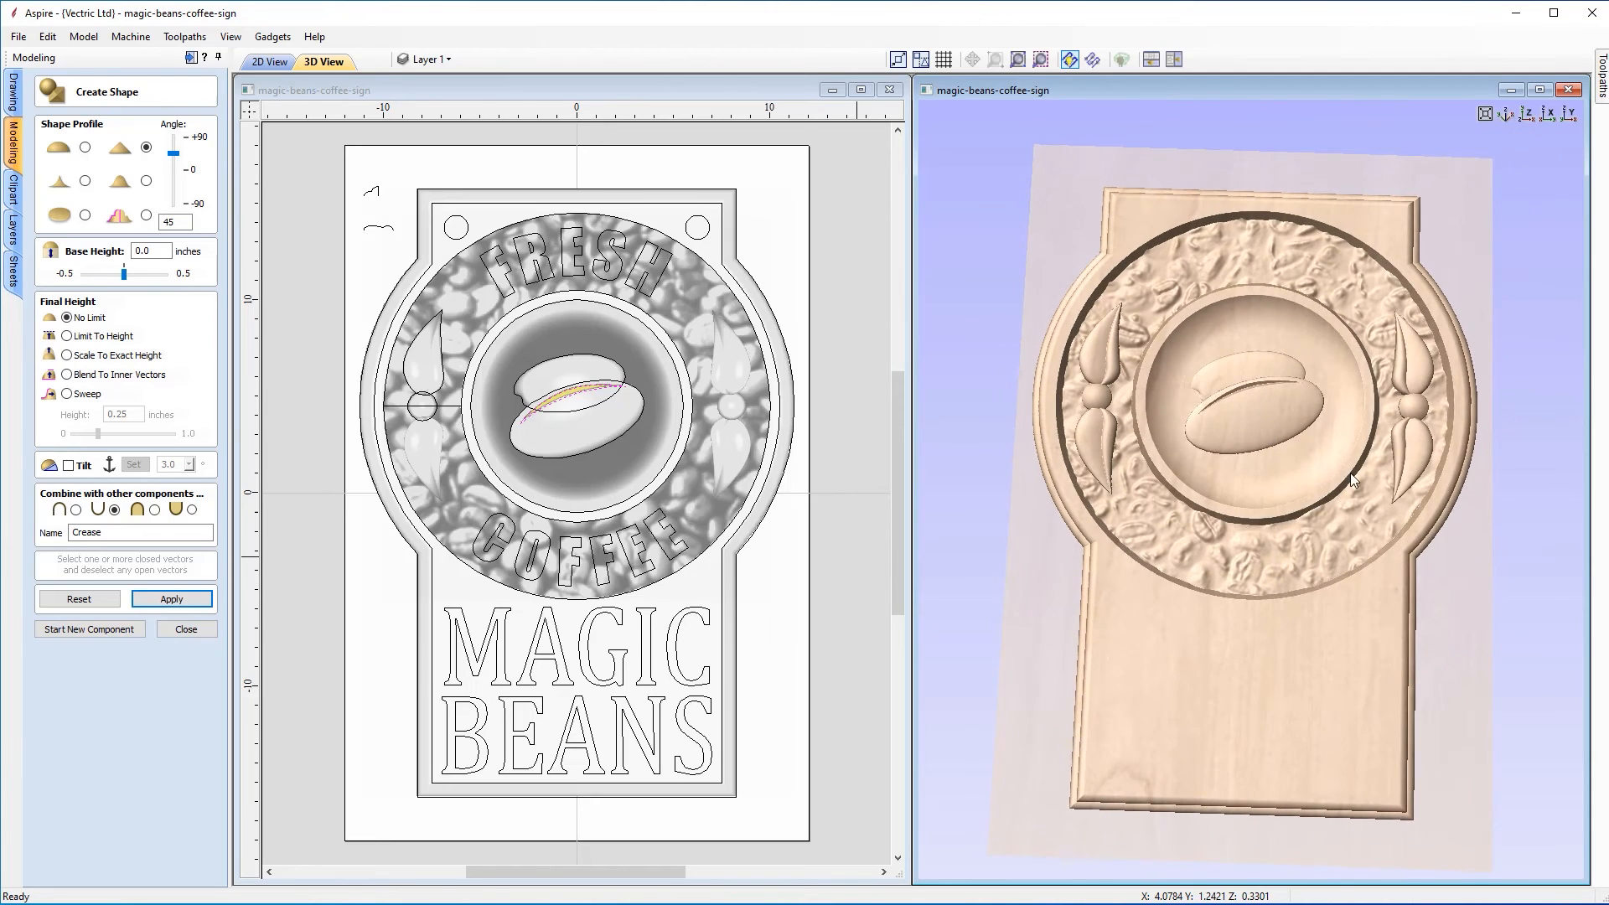
drag(1350, 476, 1406, 455)
click(1527, 117)
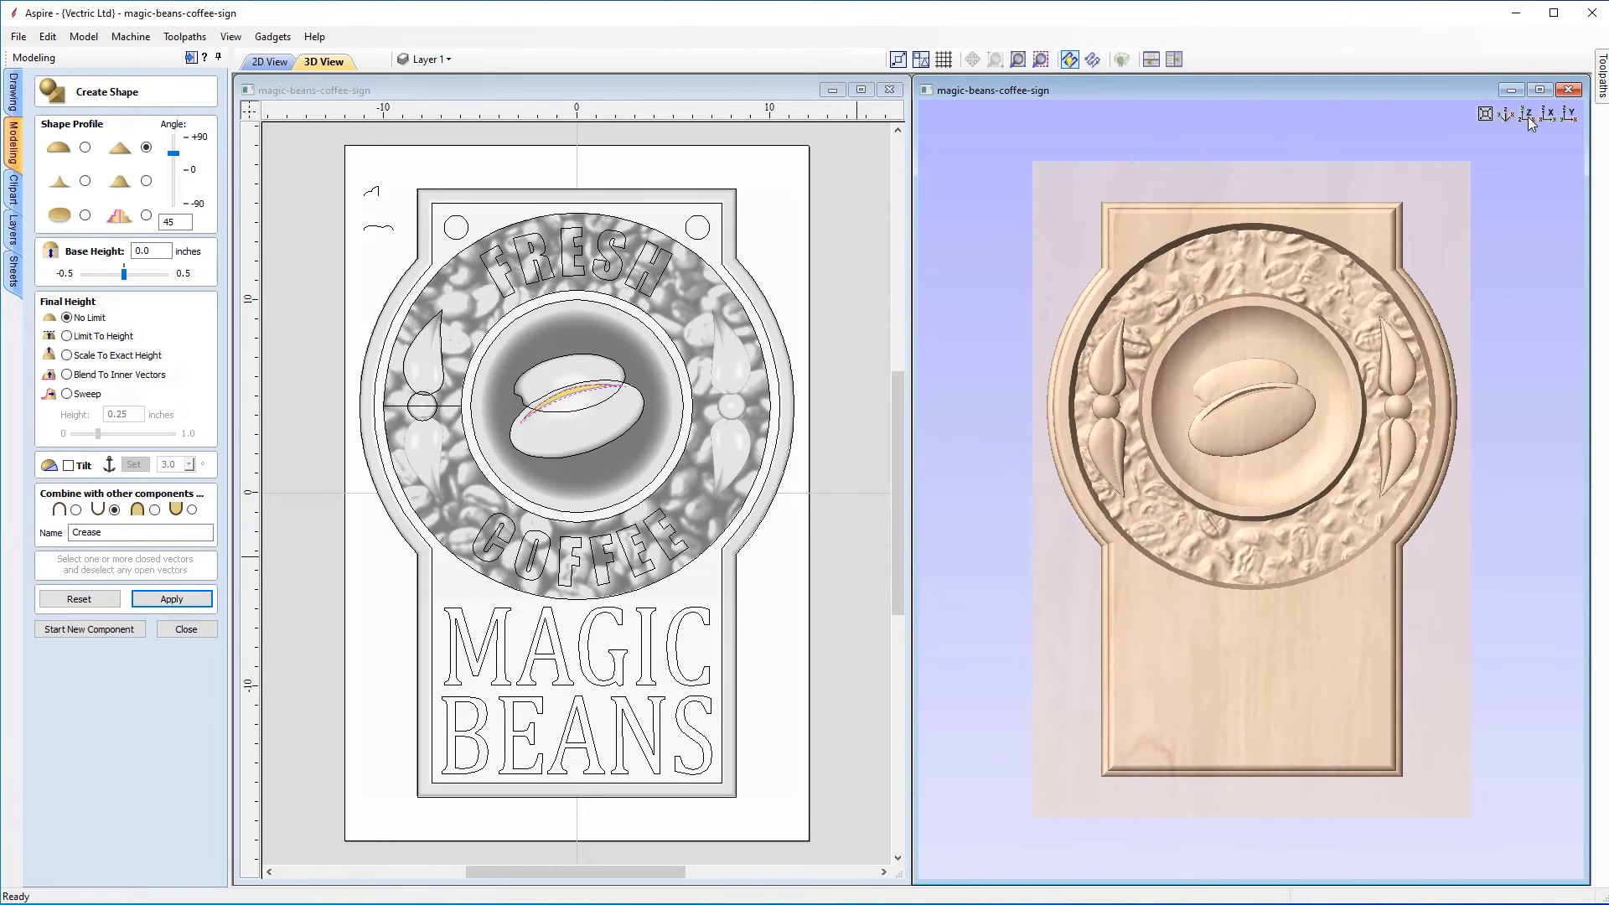
click(195, 626)
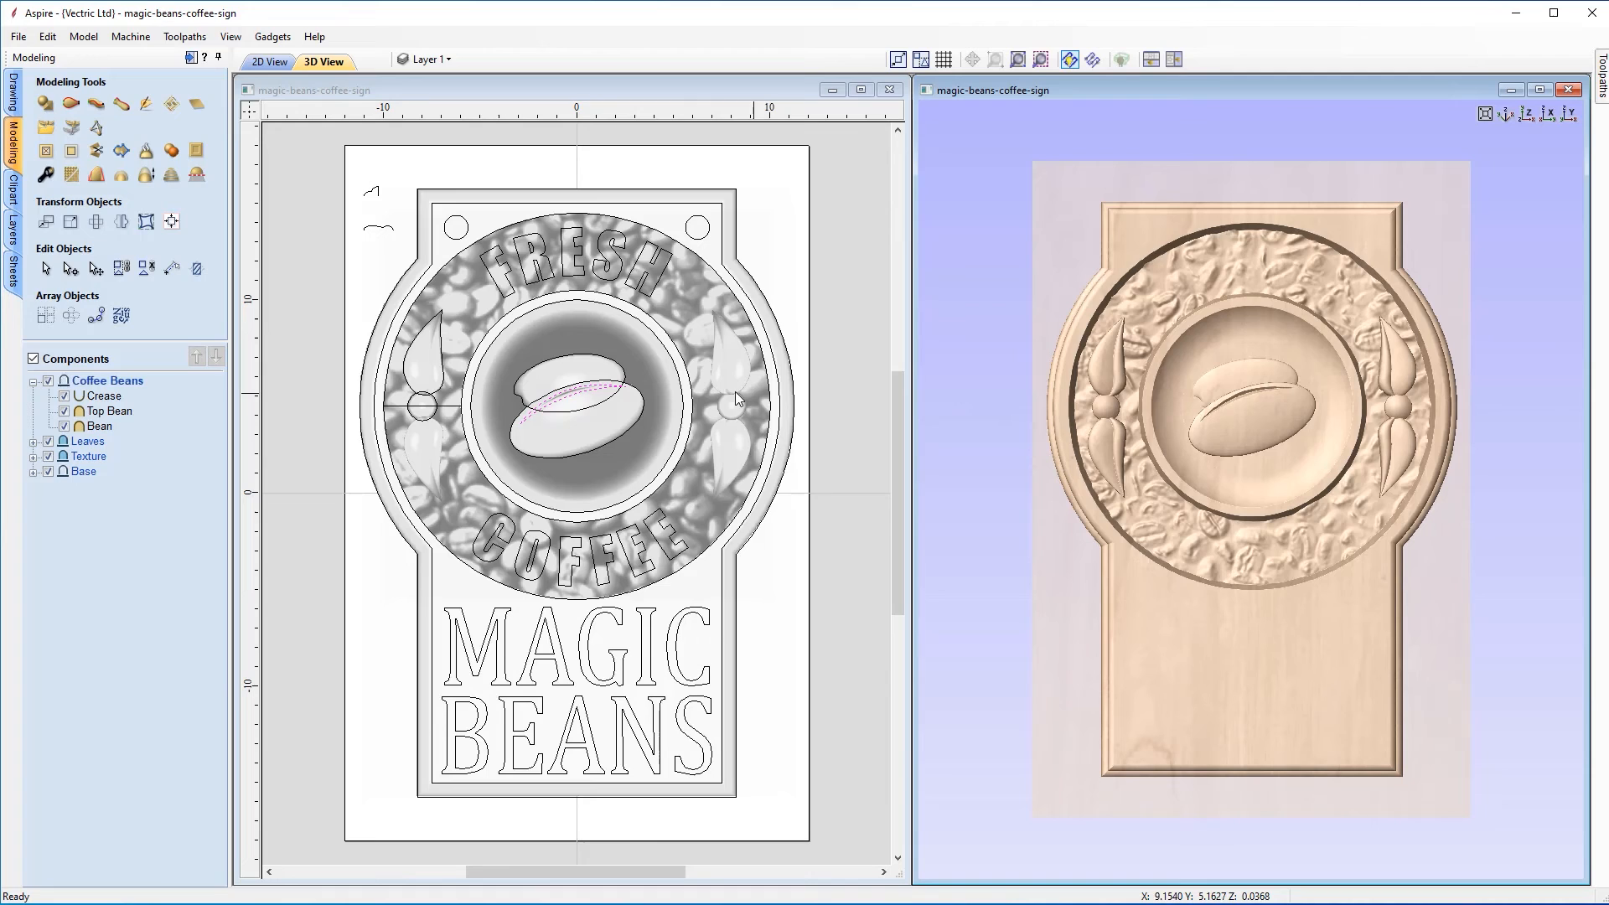
Step: Select the crease outline together with the Crease component and nudge both slightly downward on the front bean
click(570, 399)
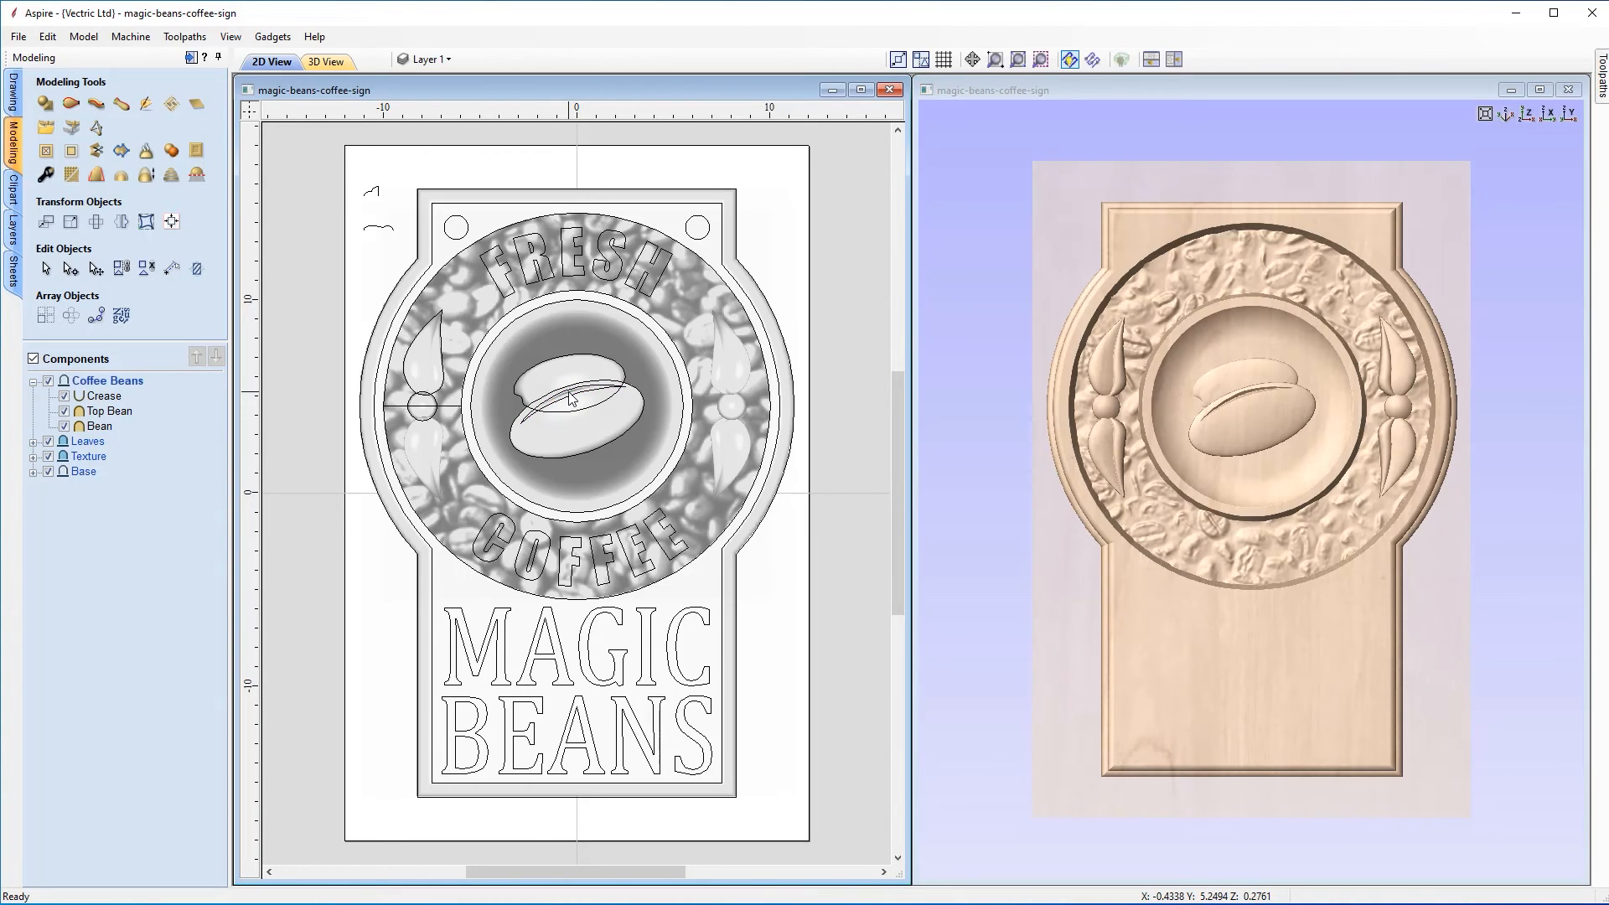
click(114, 398)
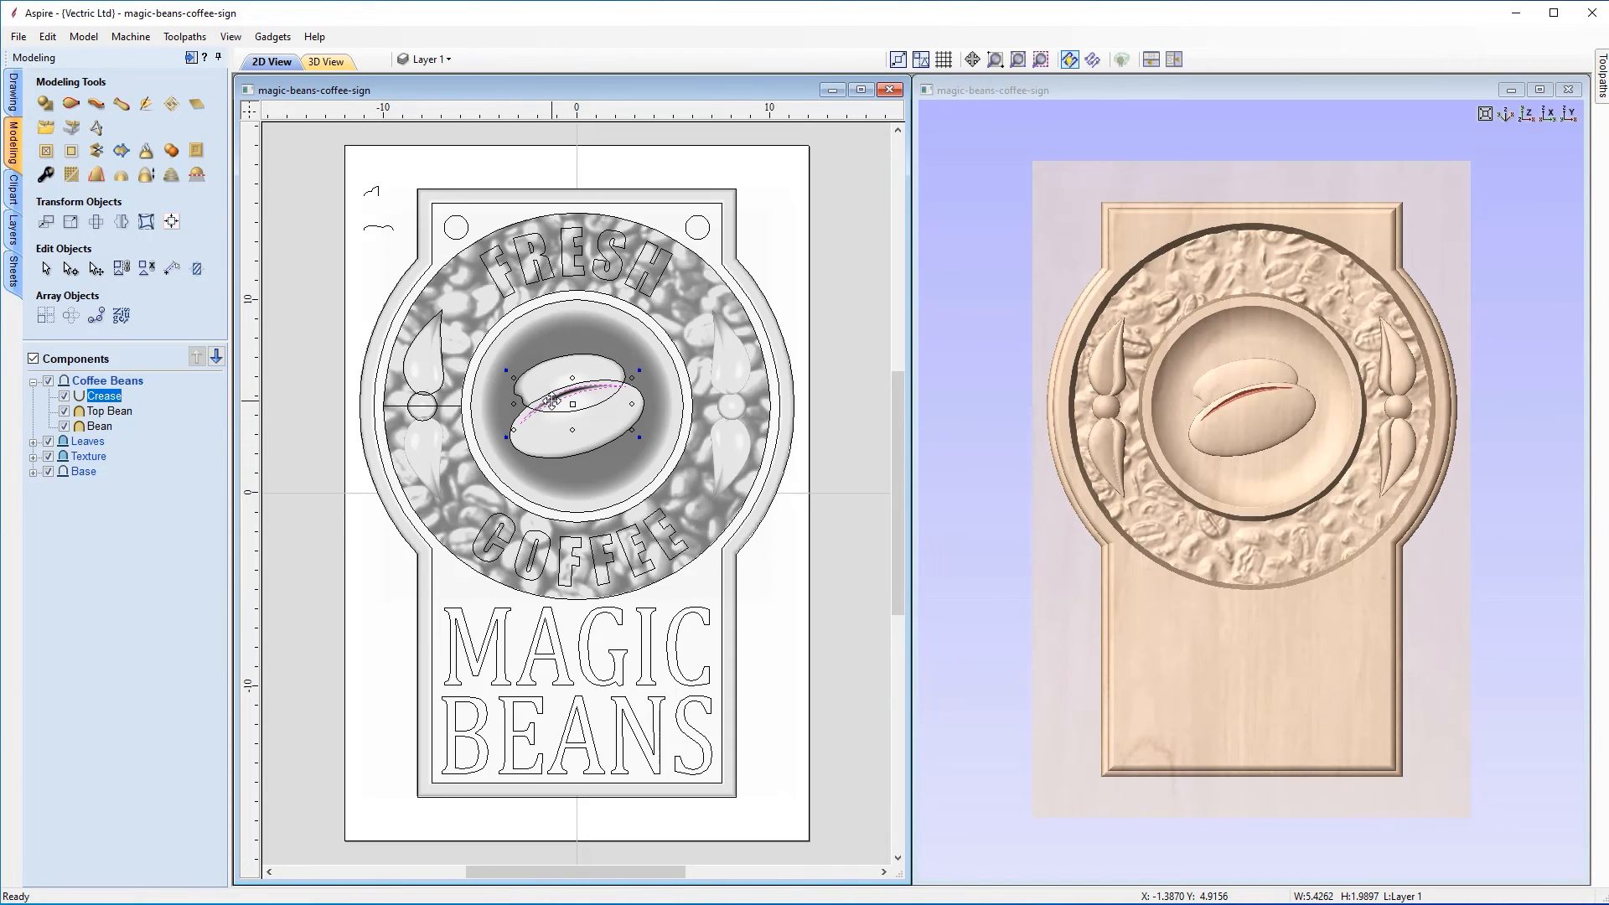
click(505, 400)
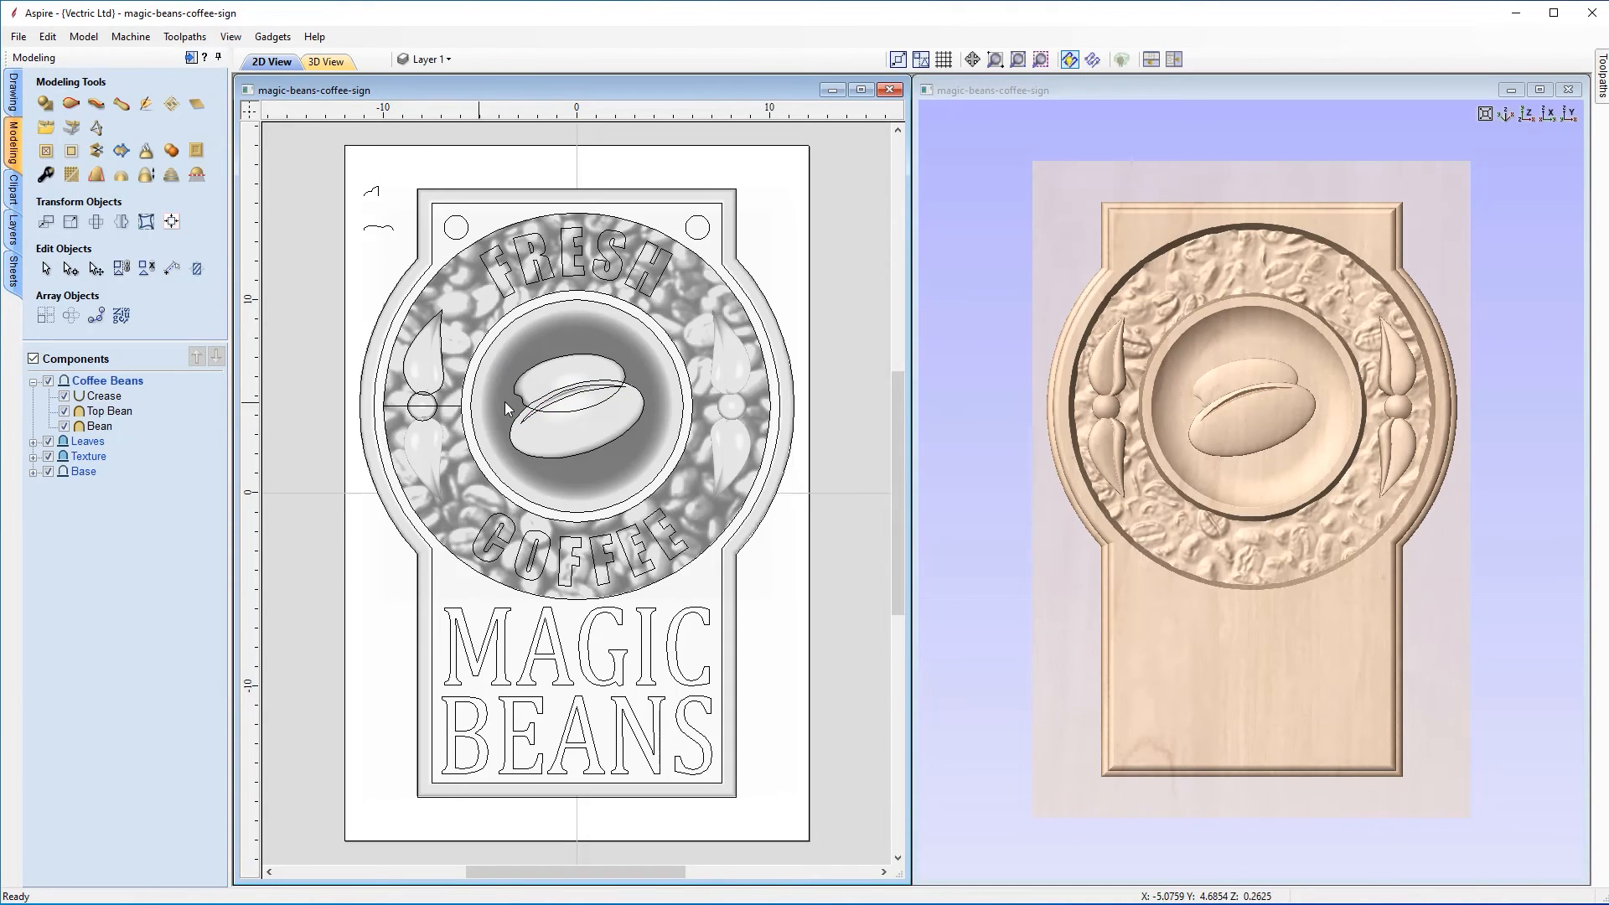
click(569, 397)
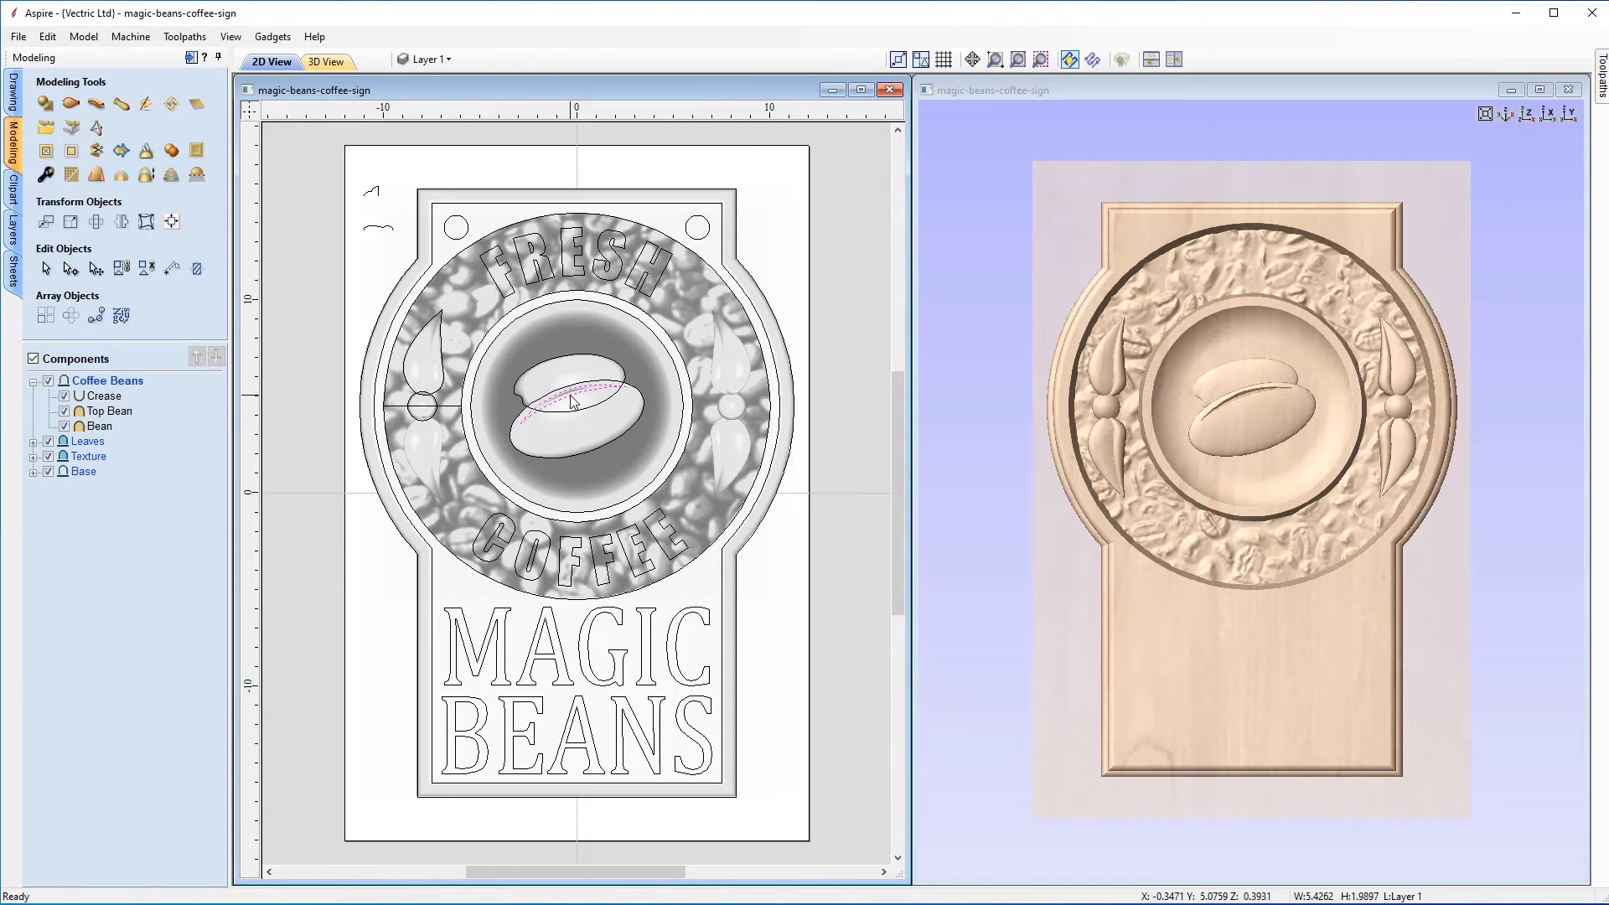
click(104, 396)
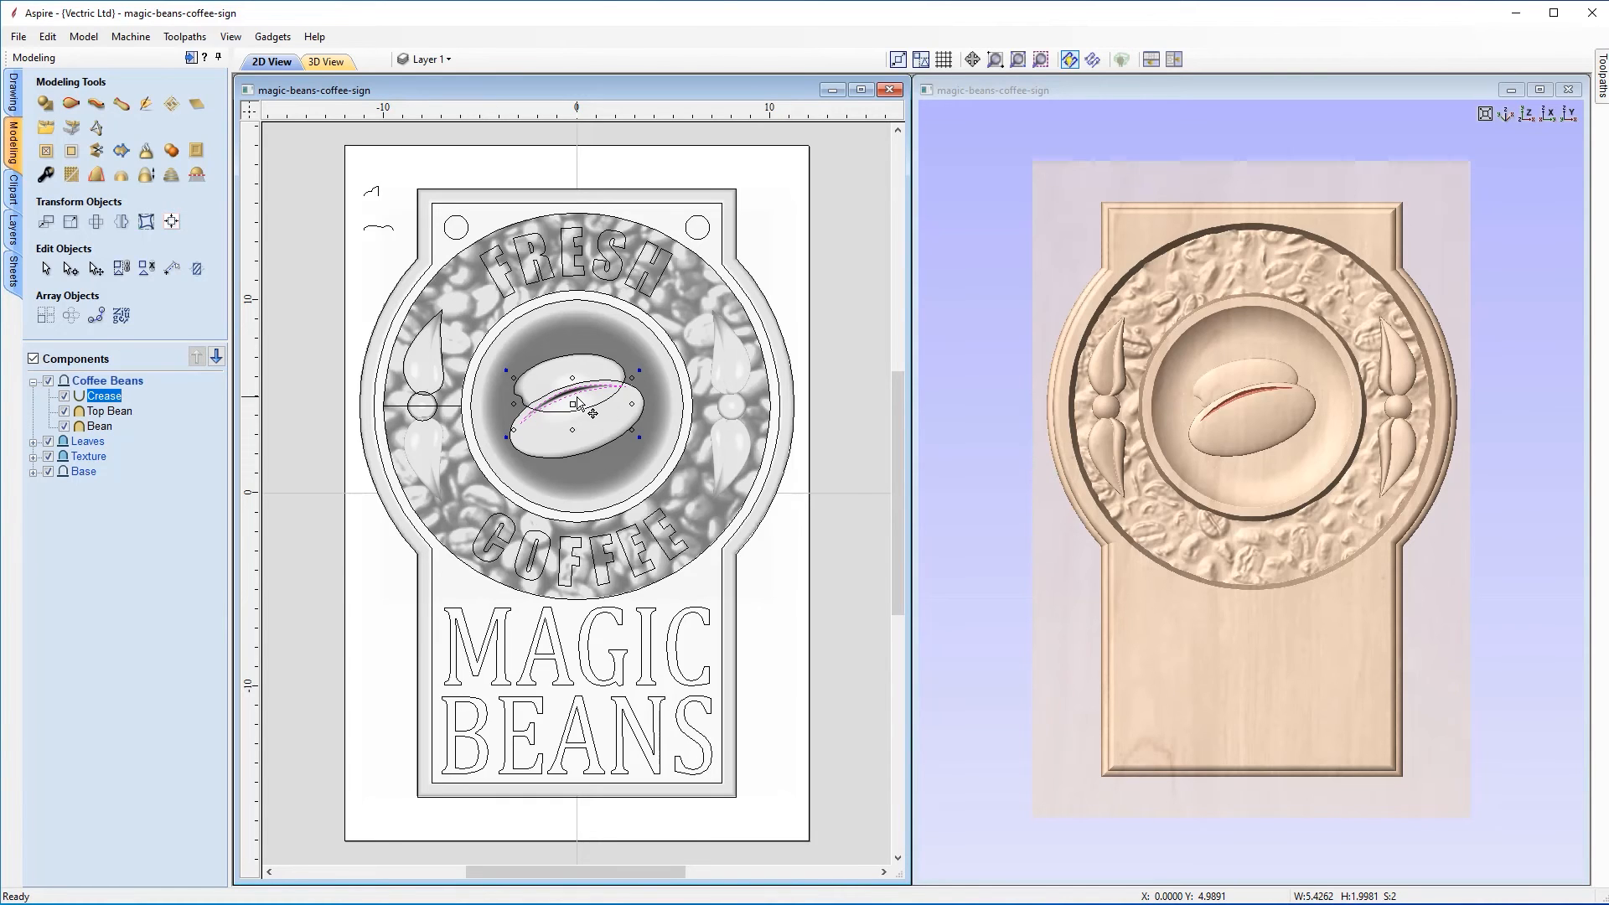
key(Down)
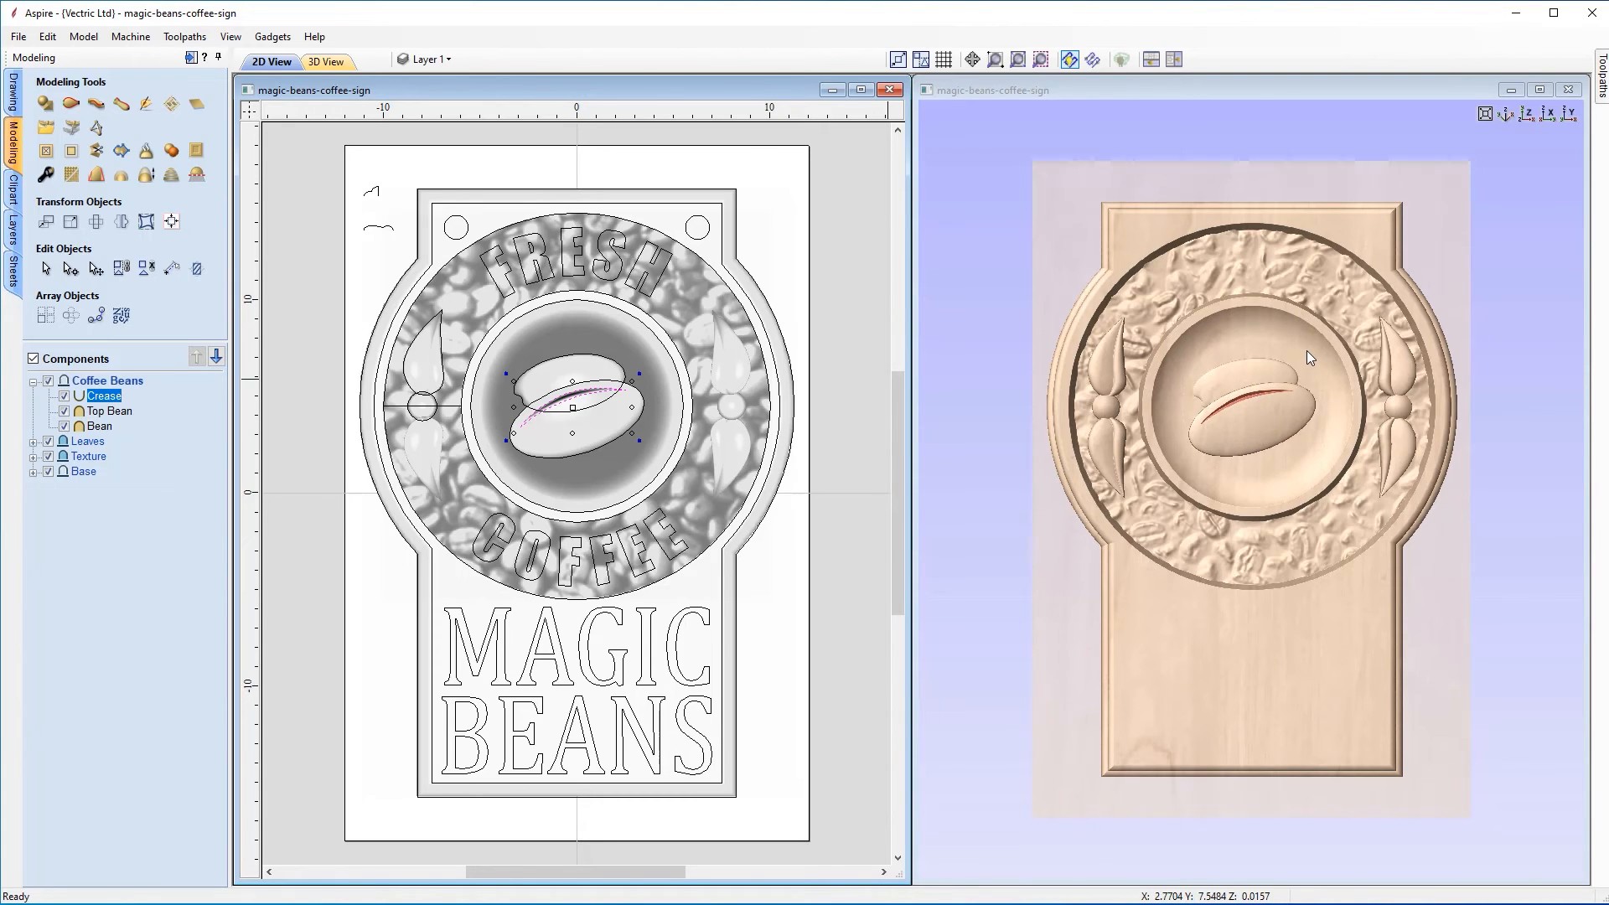
Step: Enlarge the 3D view and examine the crease on the front bean from oblique angles and from above
click(1535, 89)
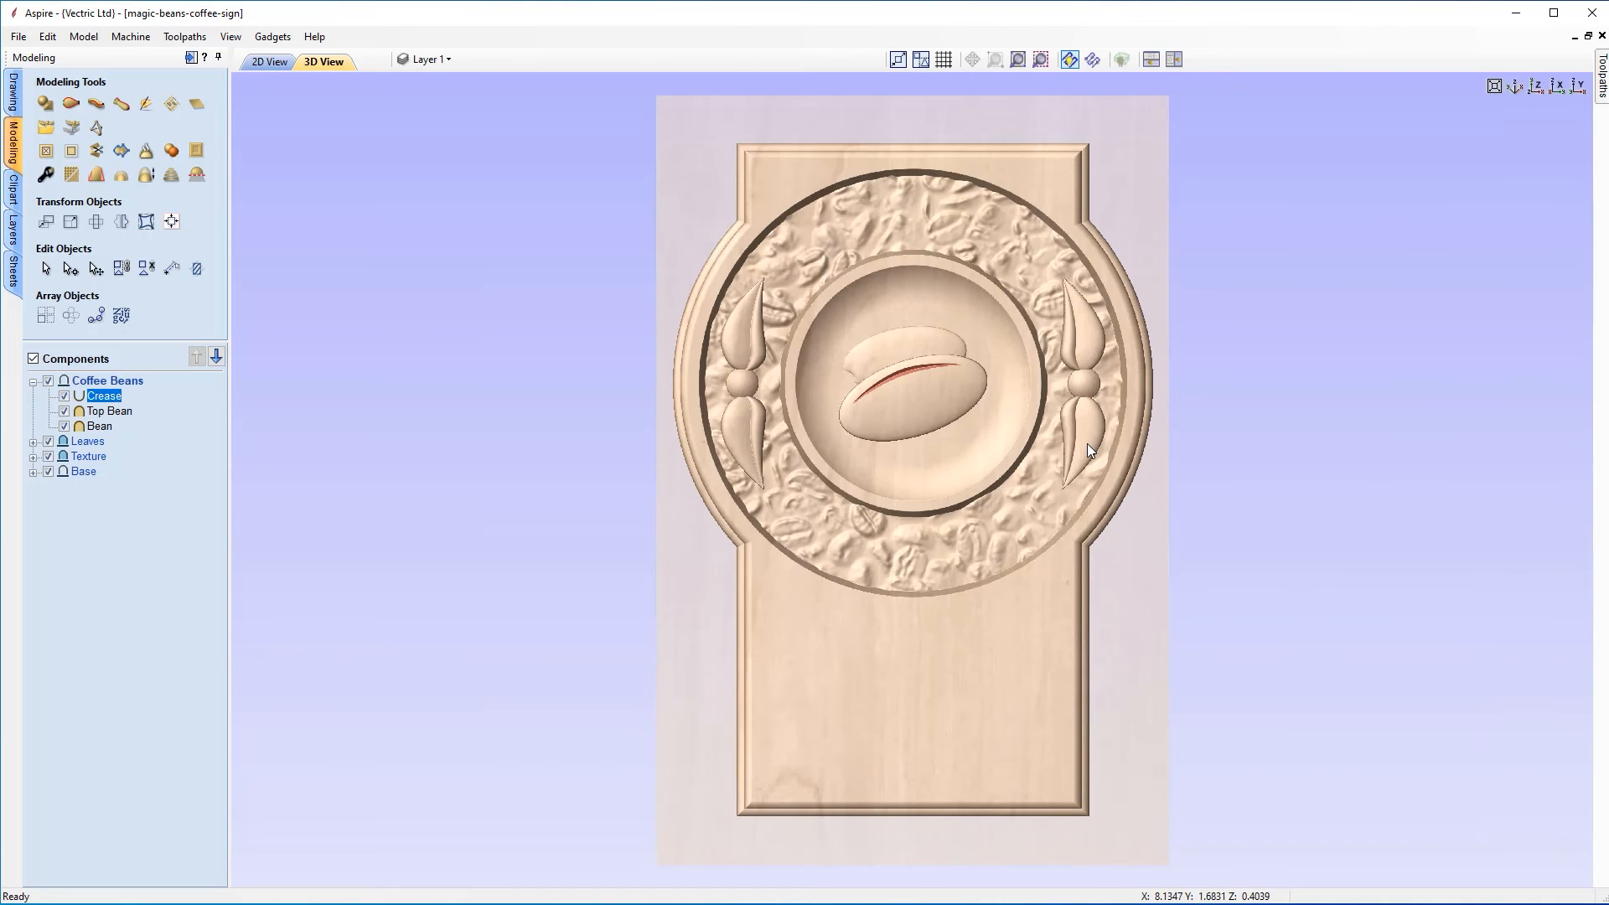
drag(831, 726, 877, 459)
scroll(876, 456, up, 5)
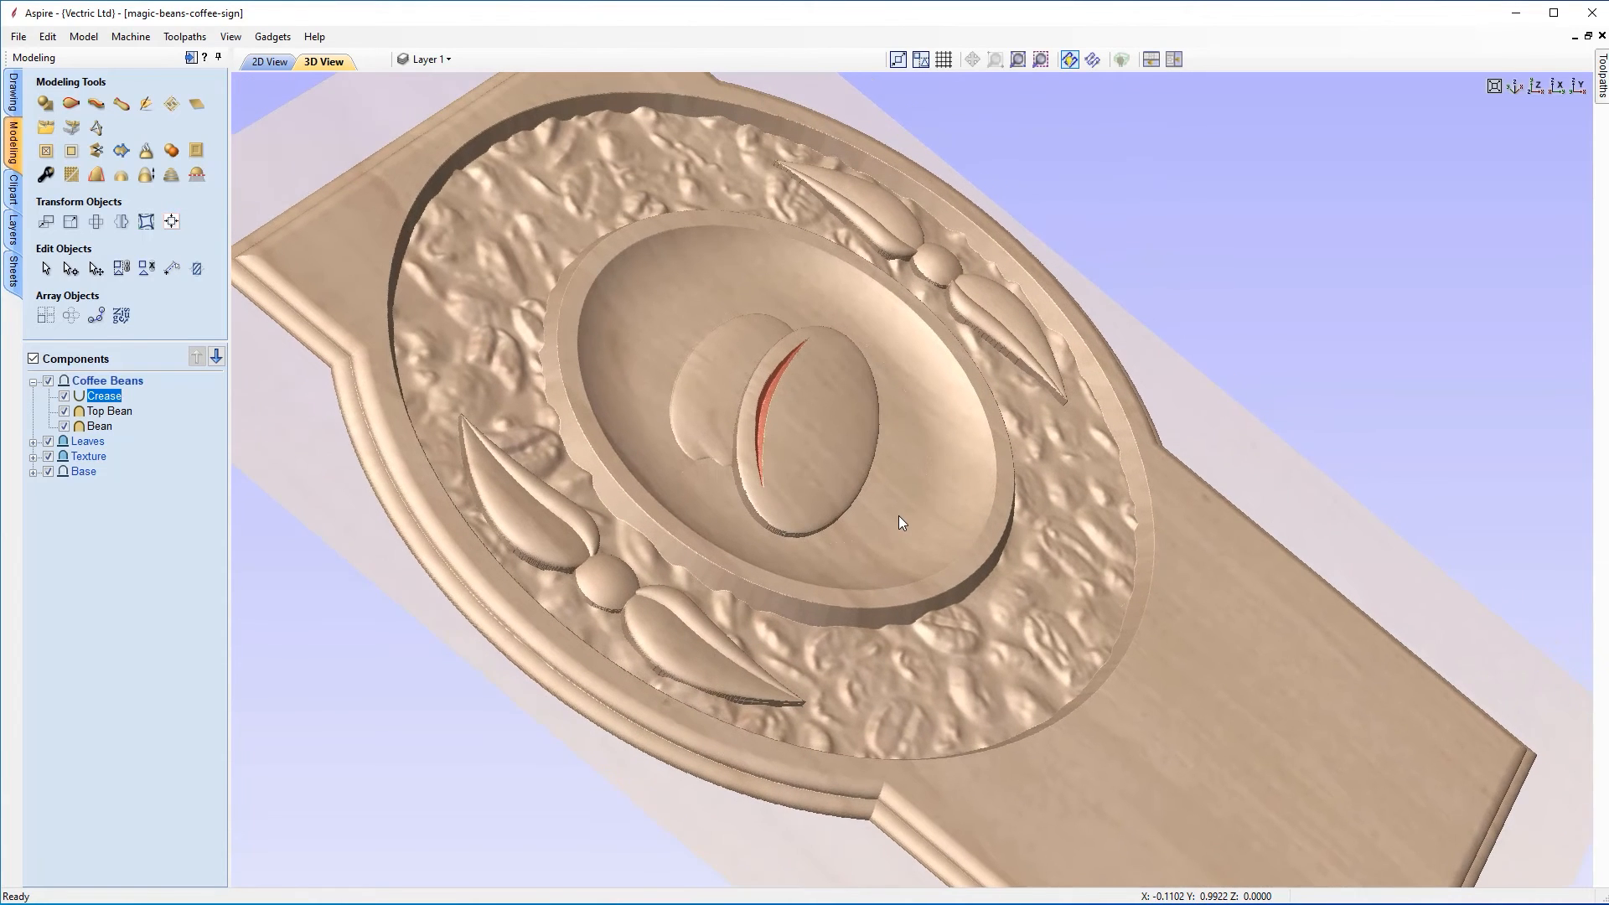
drag(811, 539, 756, 345)
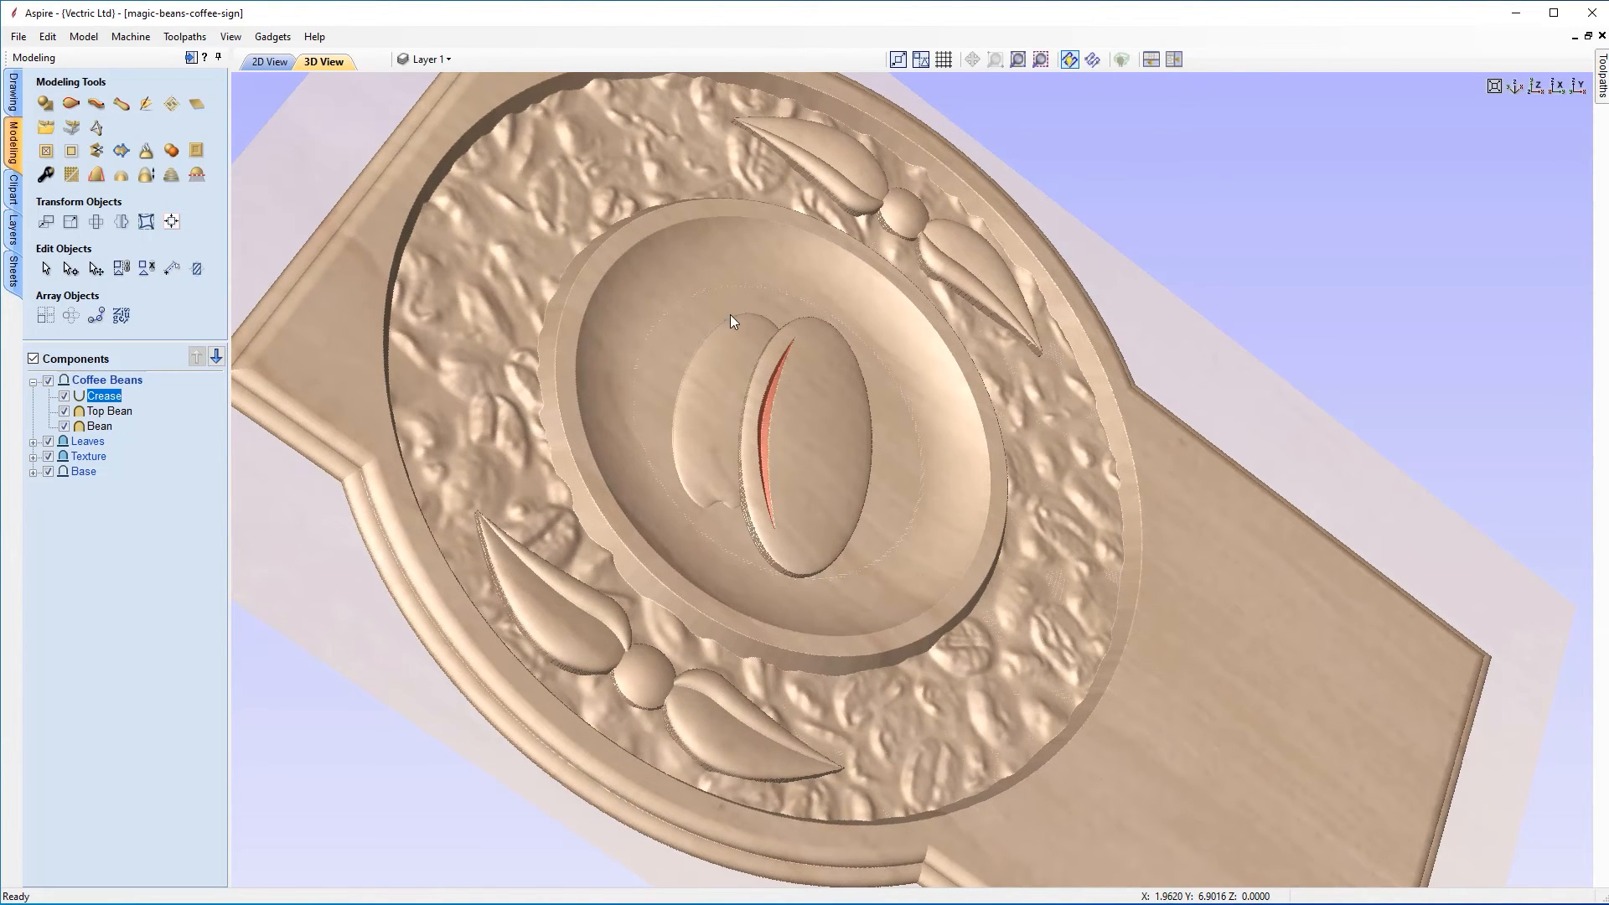
drag(761, 555, 789, 473)
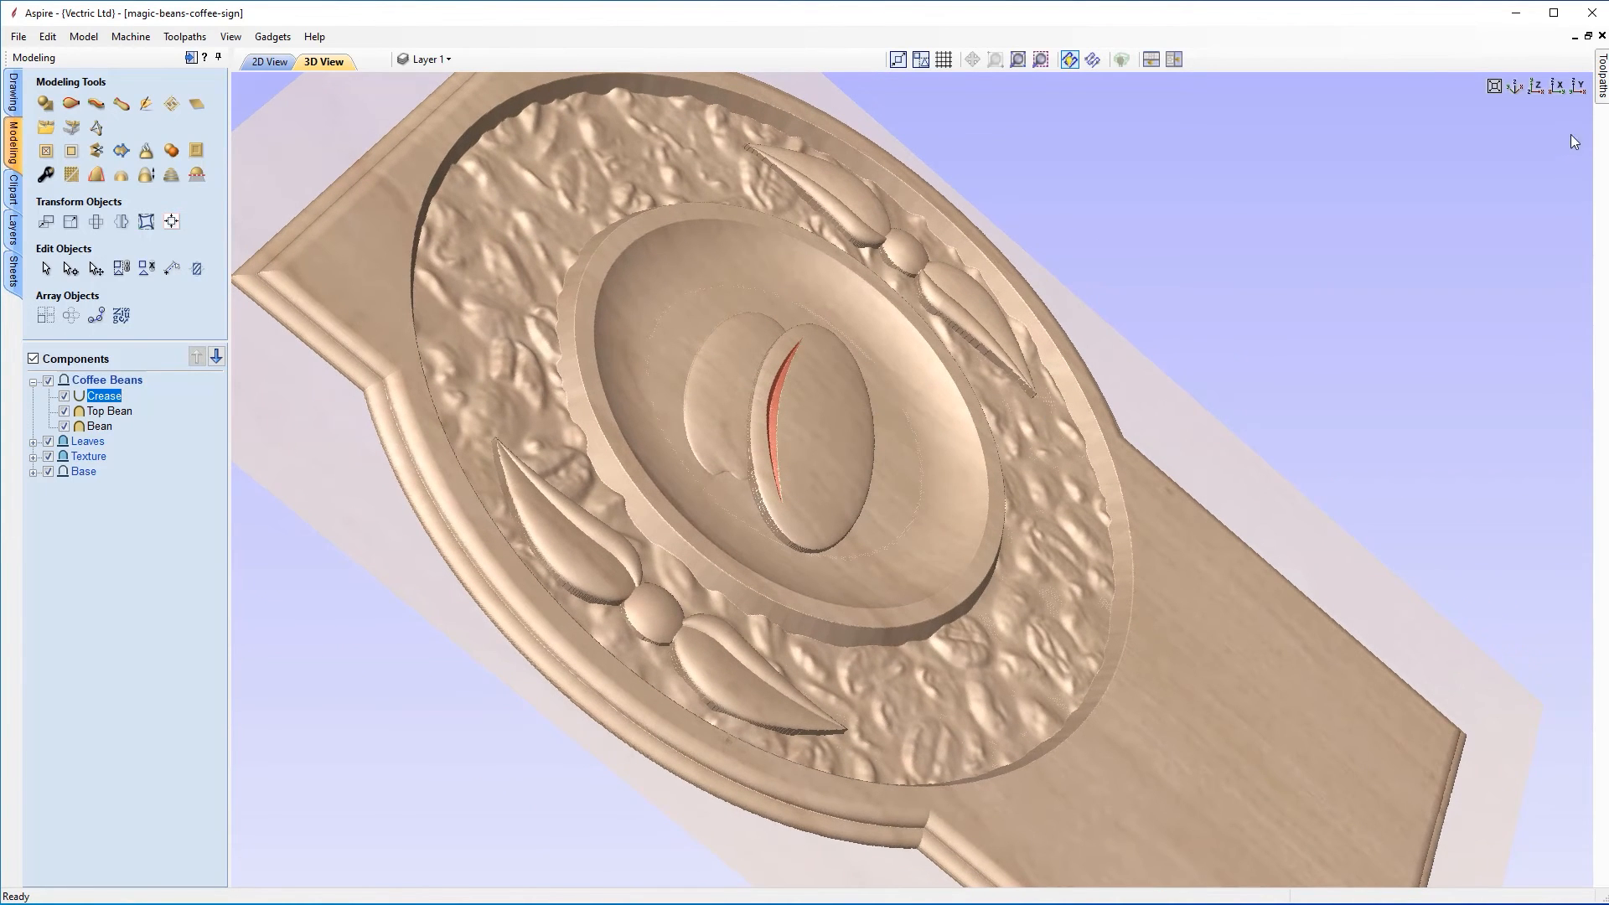
click(1536, 87)
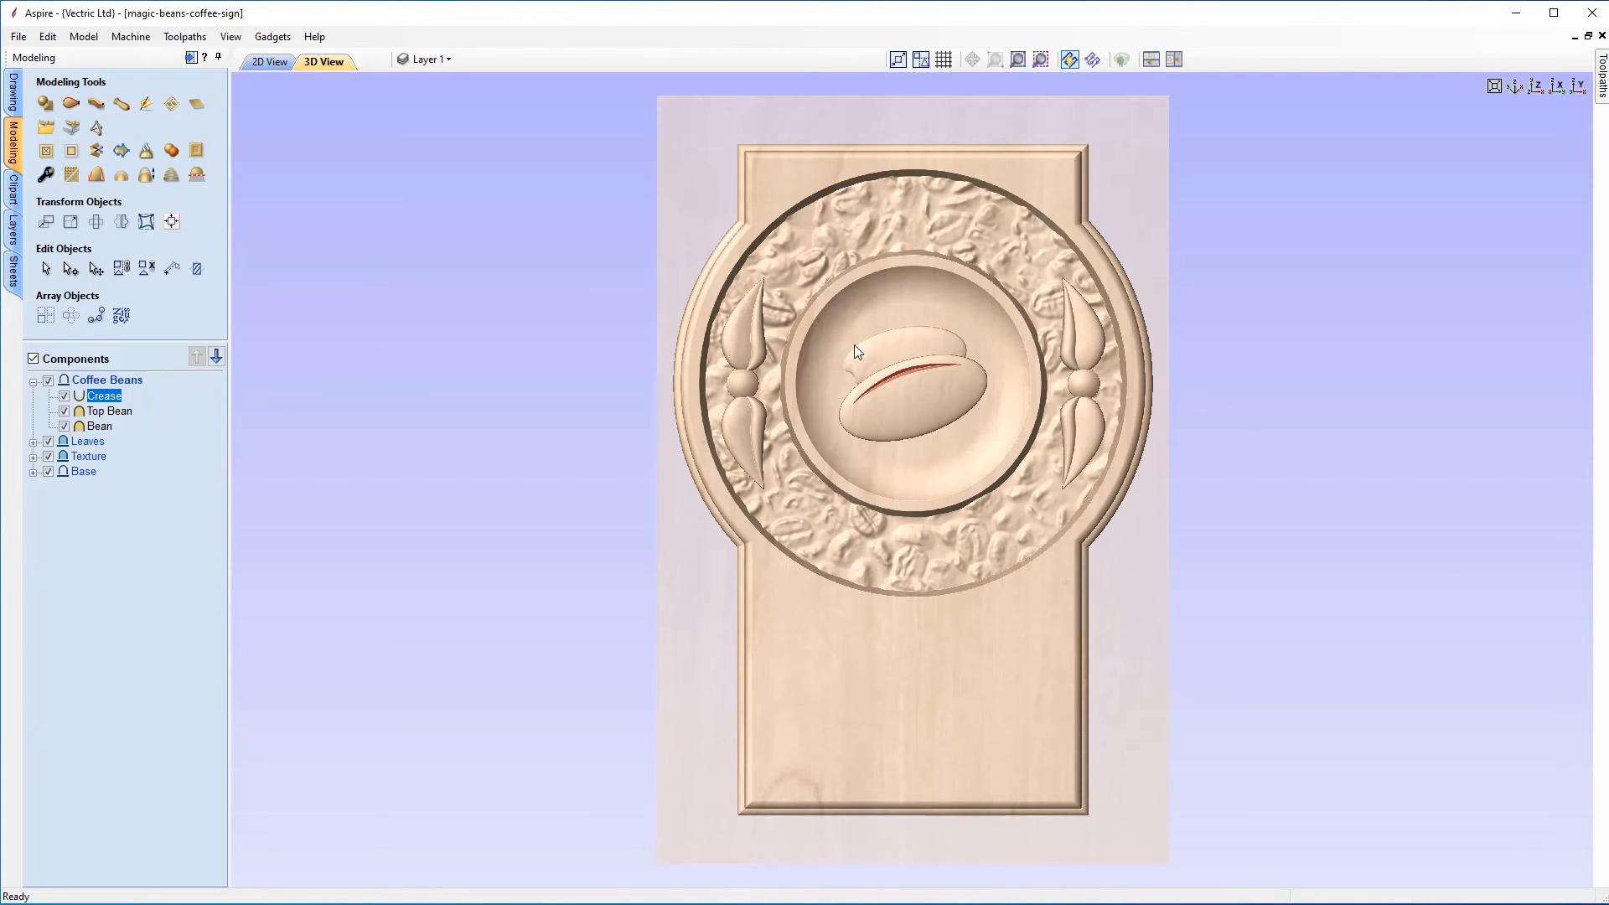
Step: Group the Bean, Top Bean and Crease components and collapse the group in the component list
click(99, 427)
shift+click(102, 414)
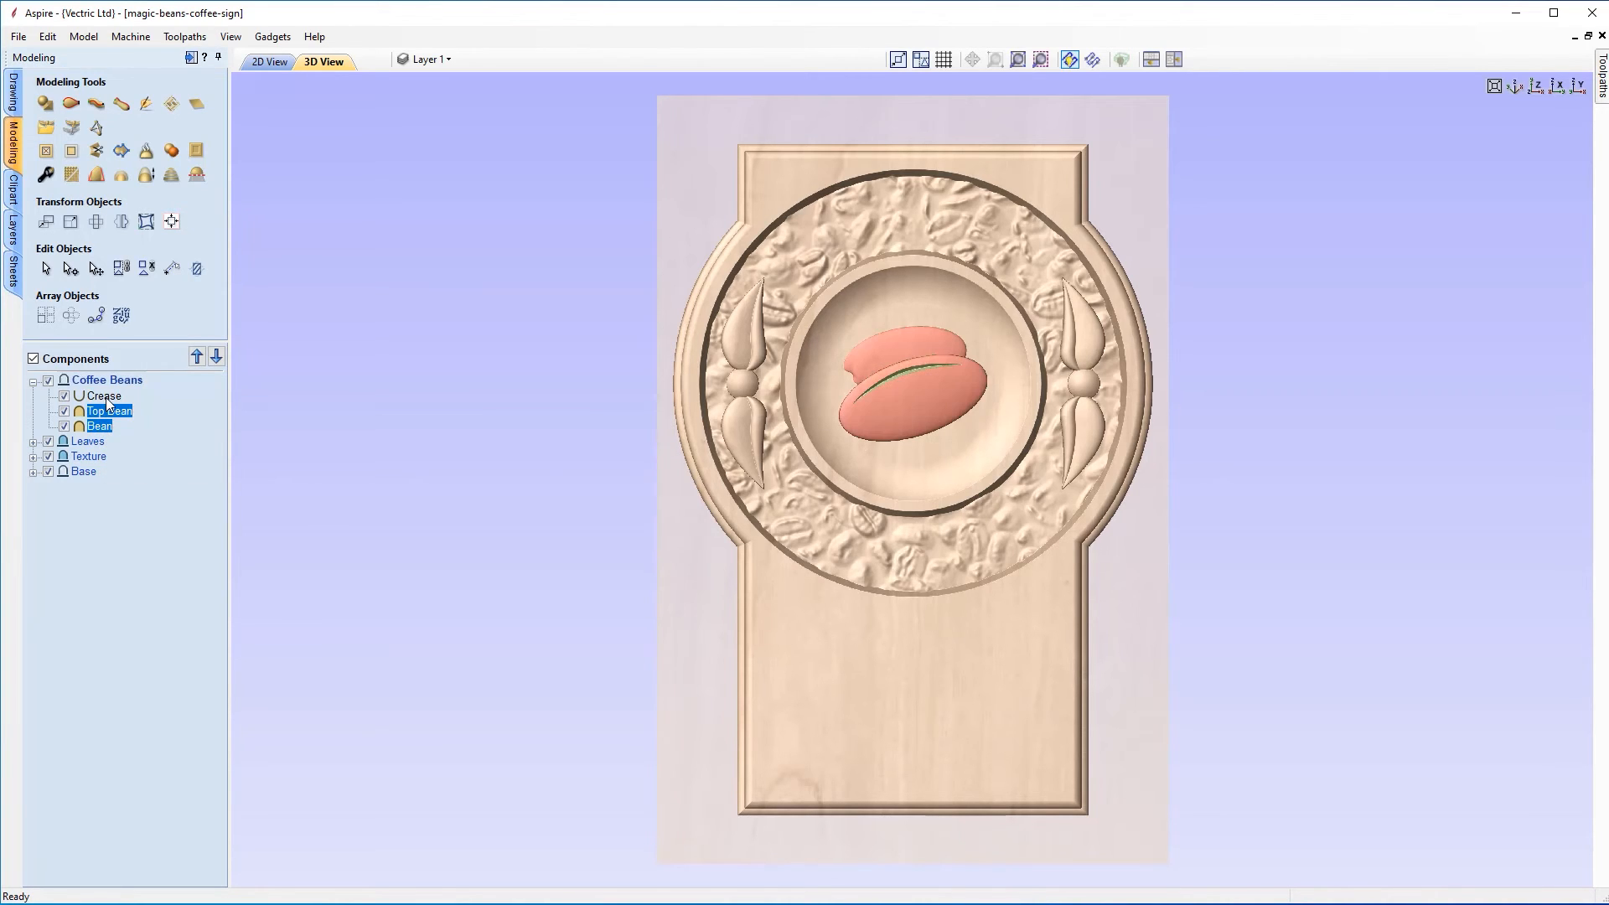
shift+click(104, 397)
right_click(109, 402)
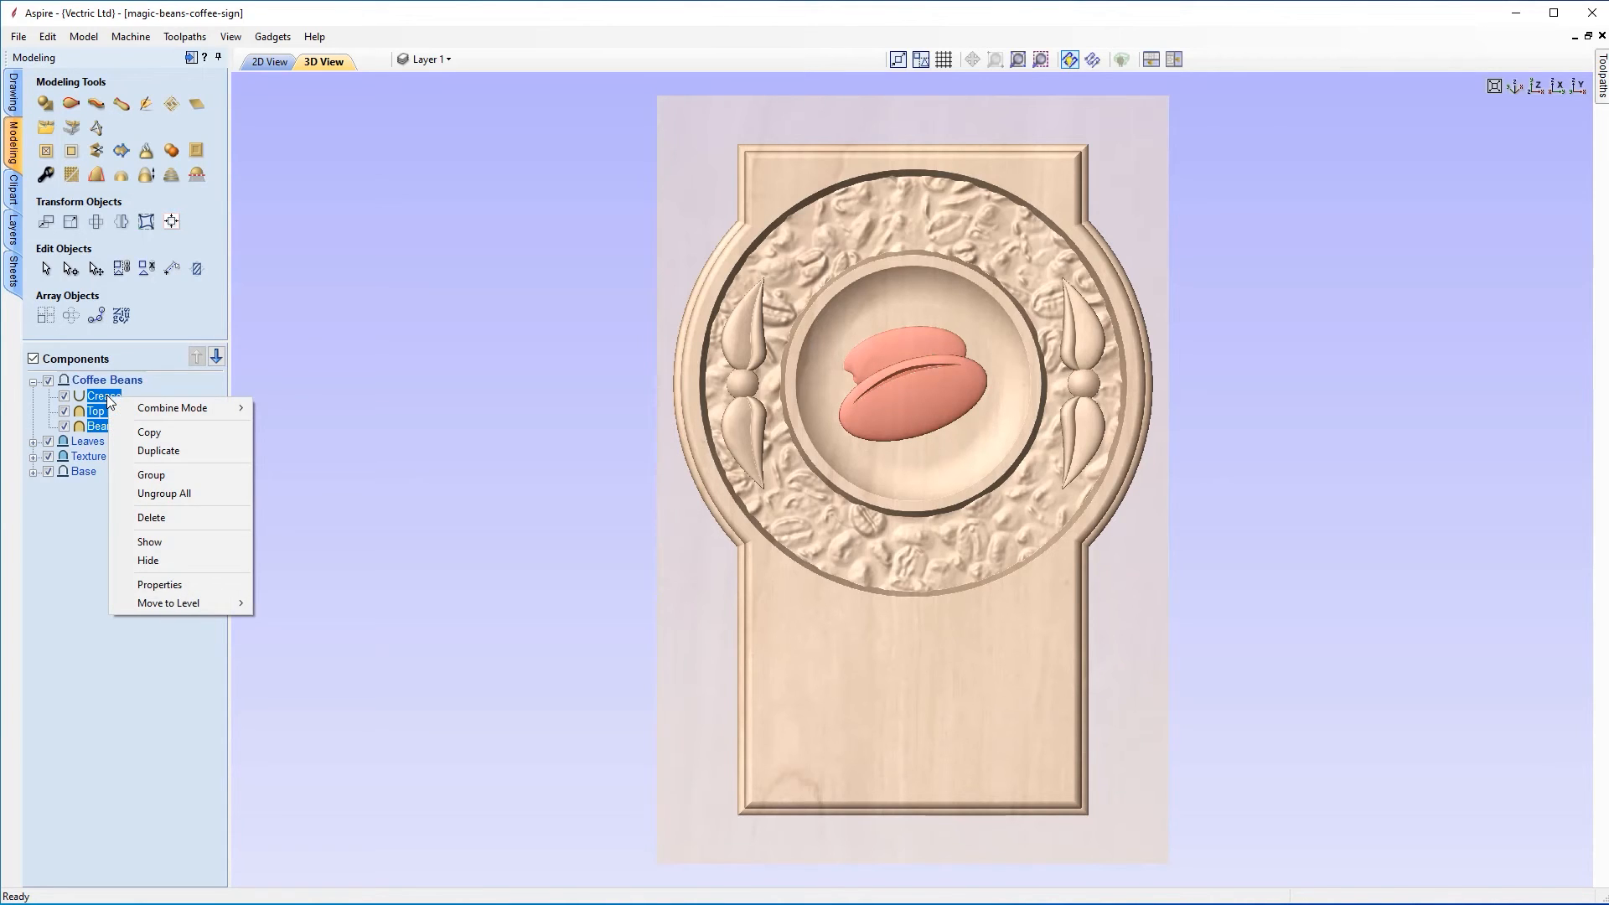
click(154, 476)
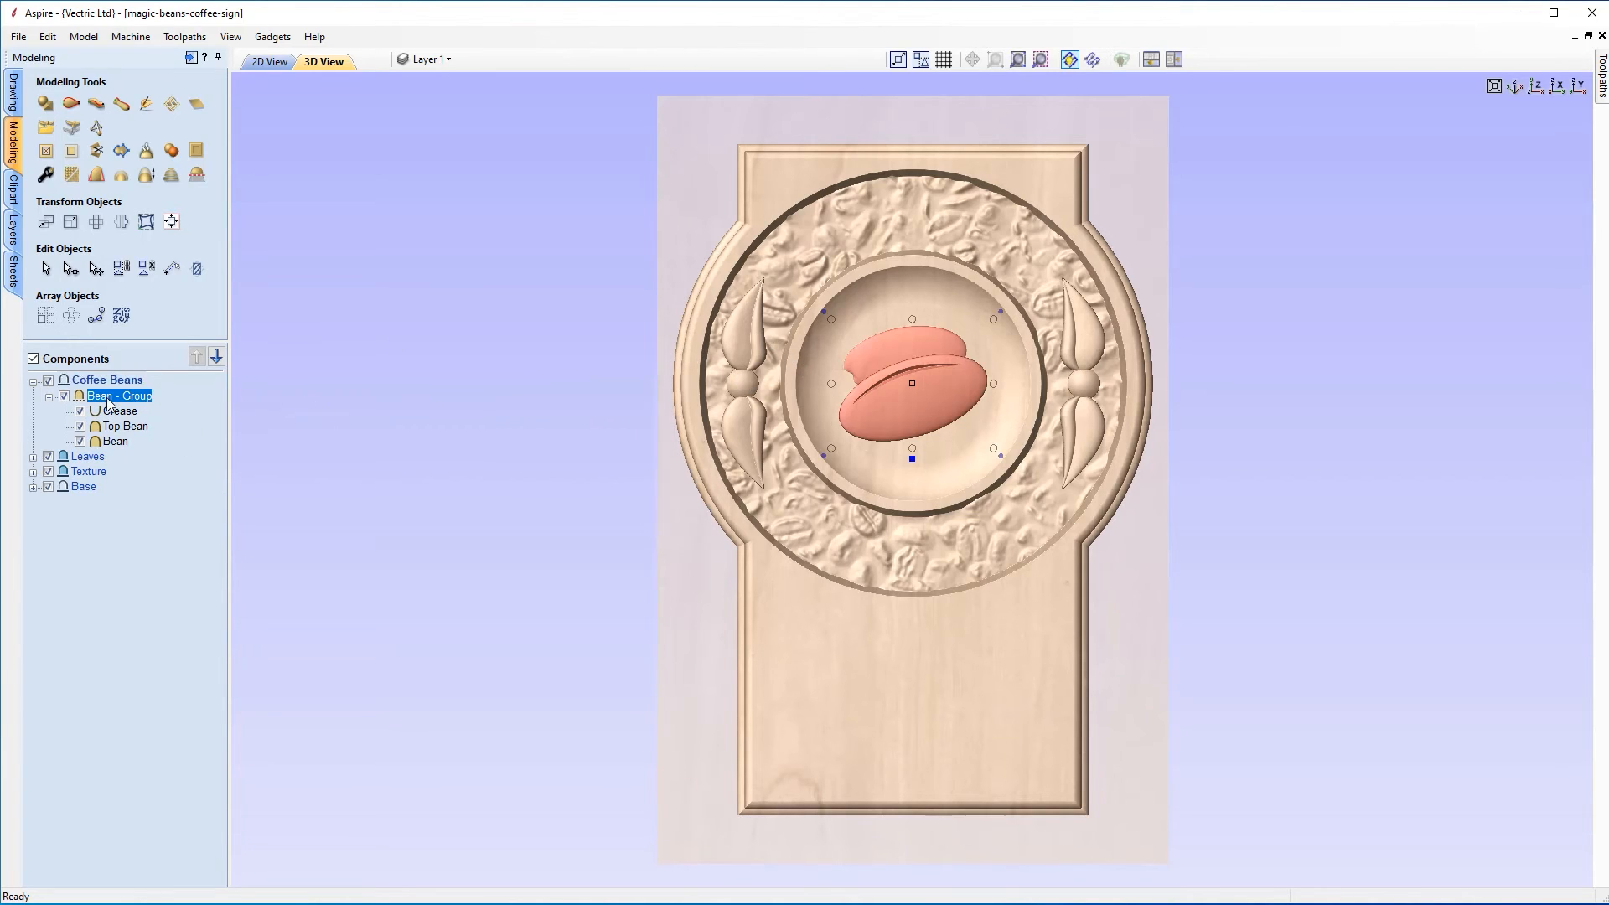
mouse_move(94, 406)
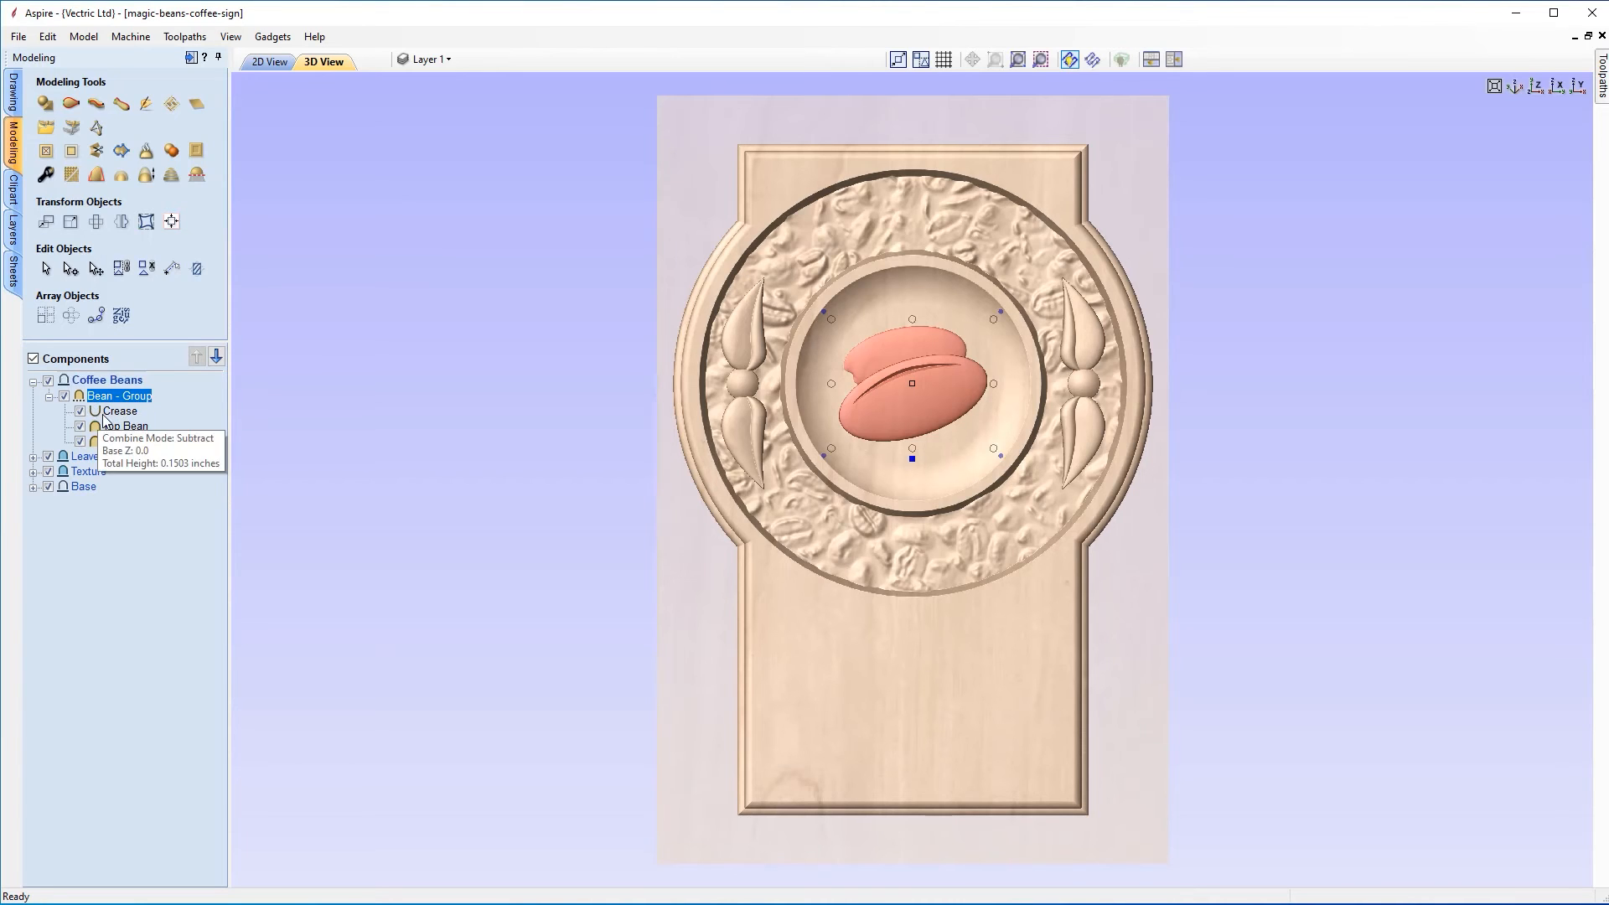
key(BackSpace)
key(Escape)
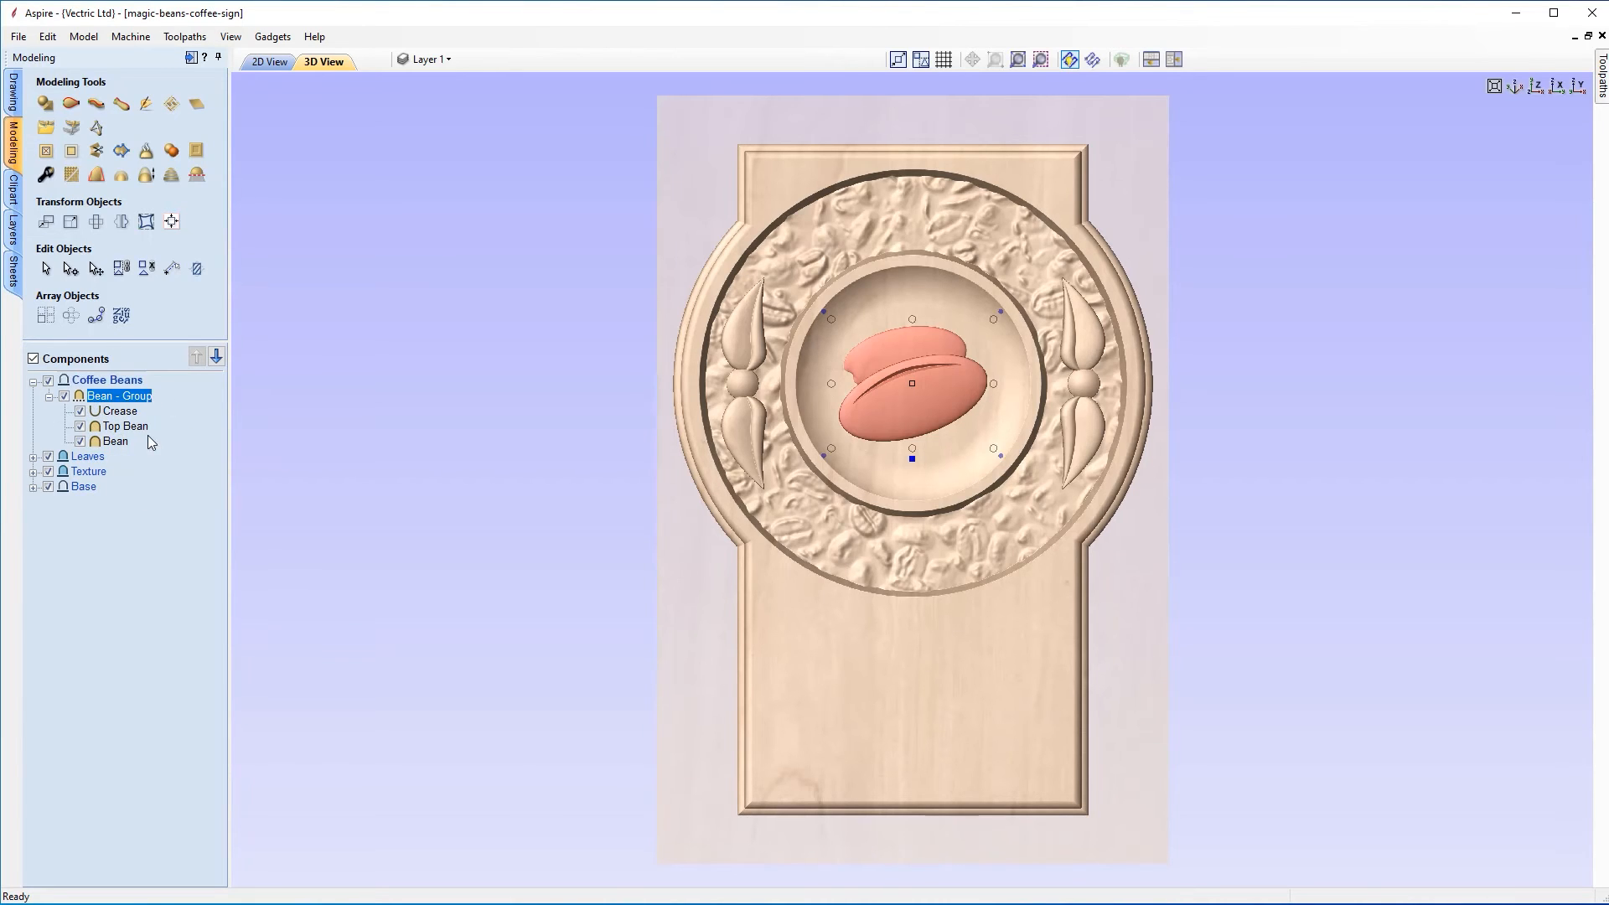
click(48, 397)
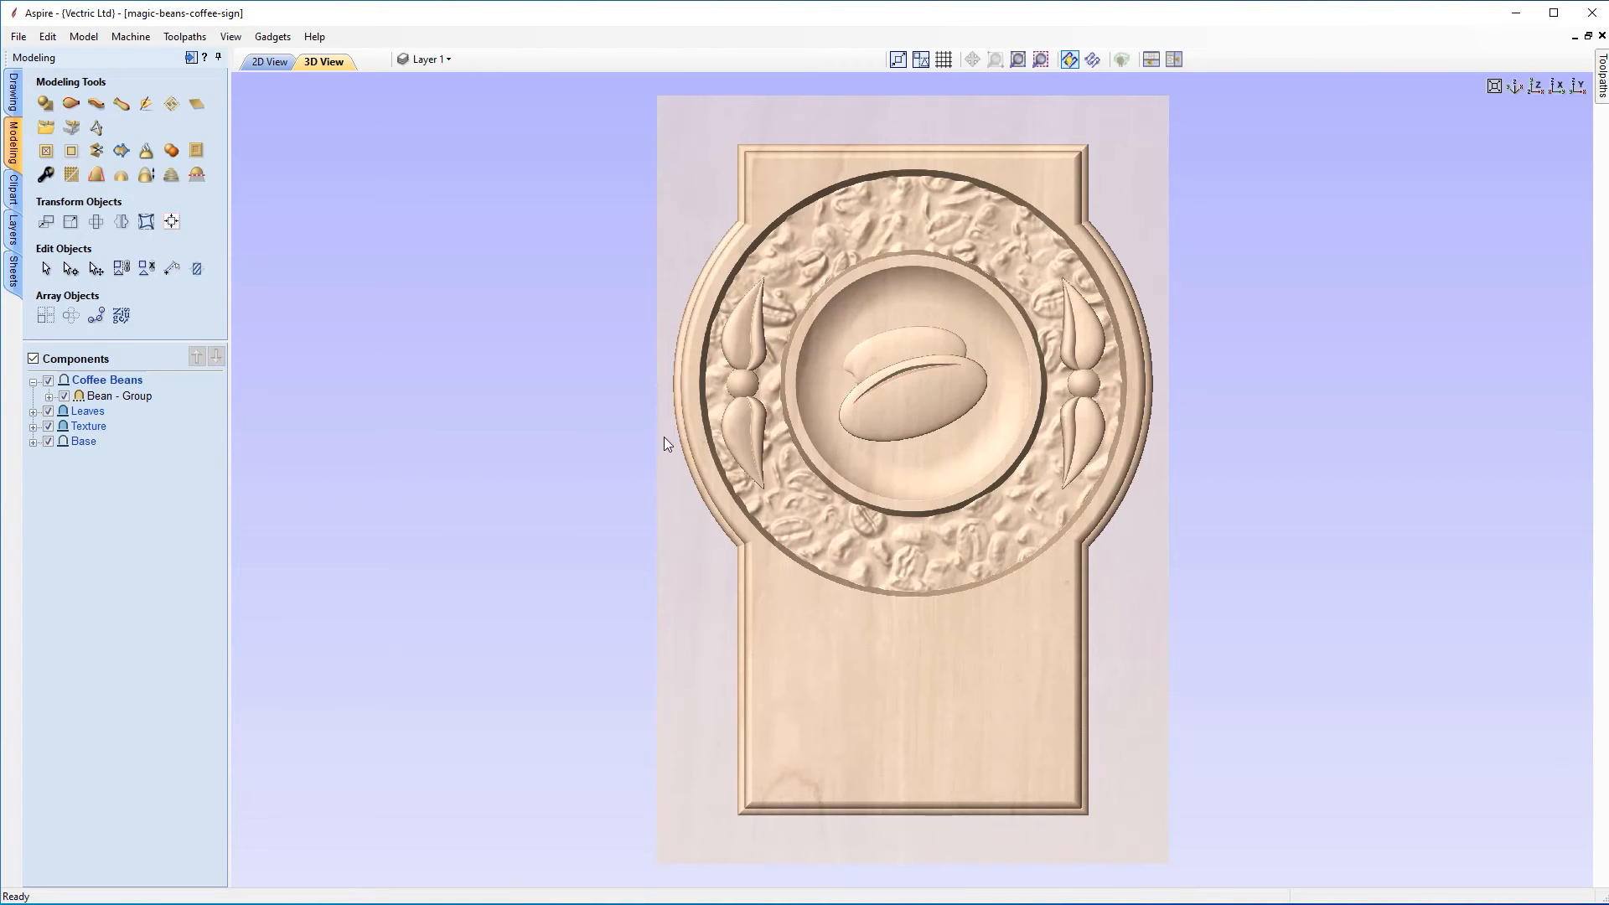
Step: Open the bean group's component properties, enable tilt and set its direction from below the front bean up past the rear bean
click(919, 397)
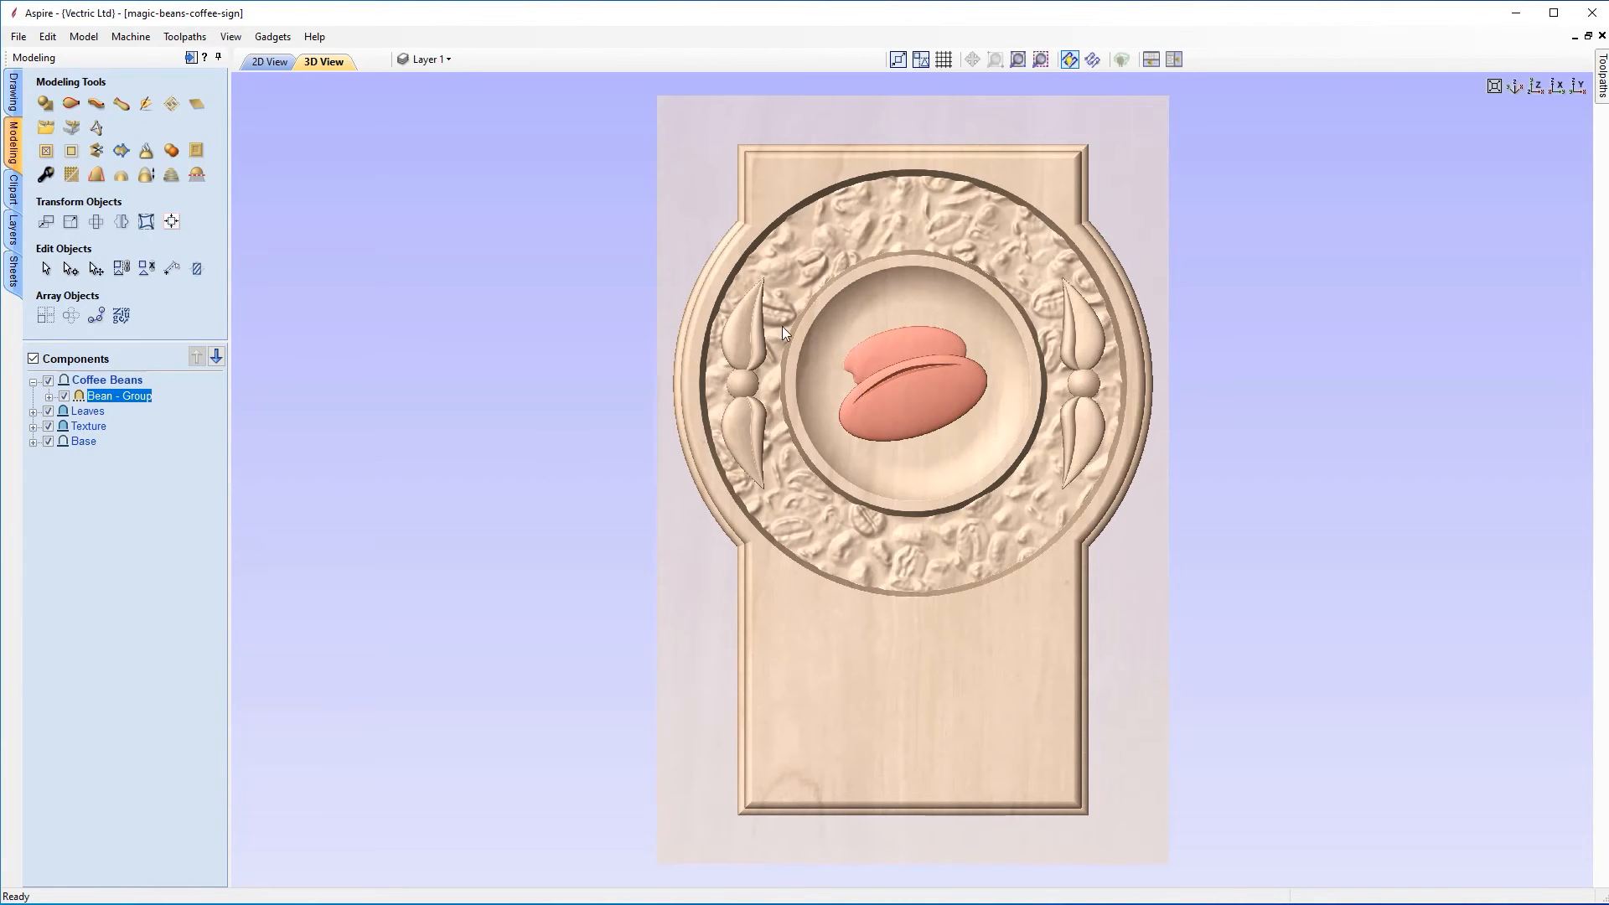
click(913, 406)
double_click(912, 455)
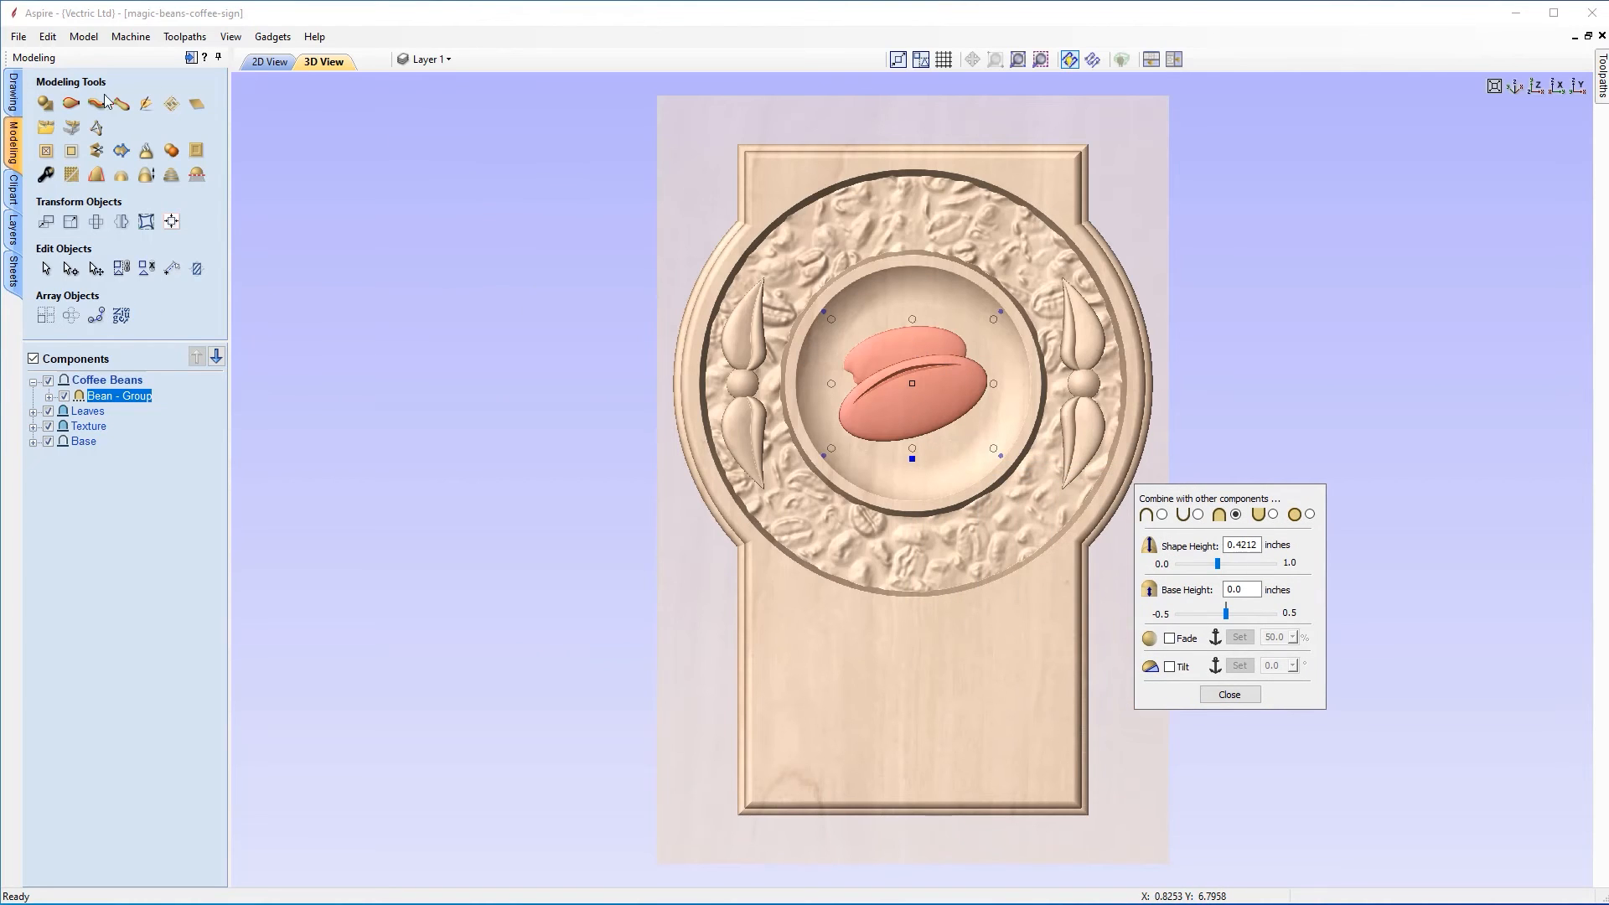
drag(1196, 495, 1169, 353)
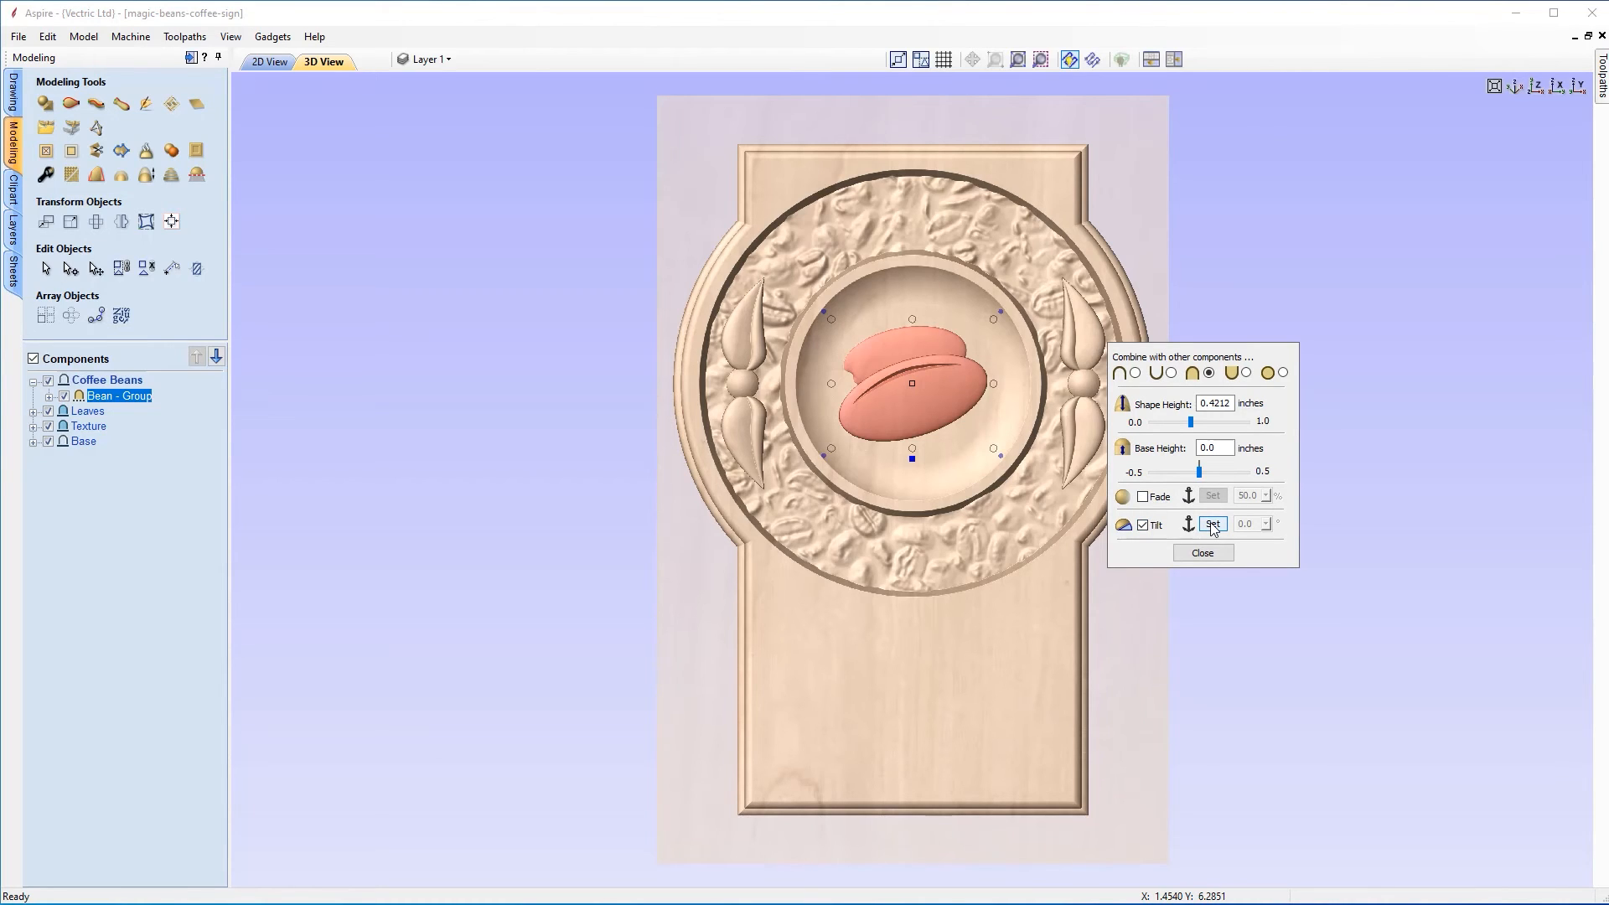
click(954, 467)
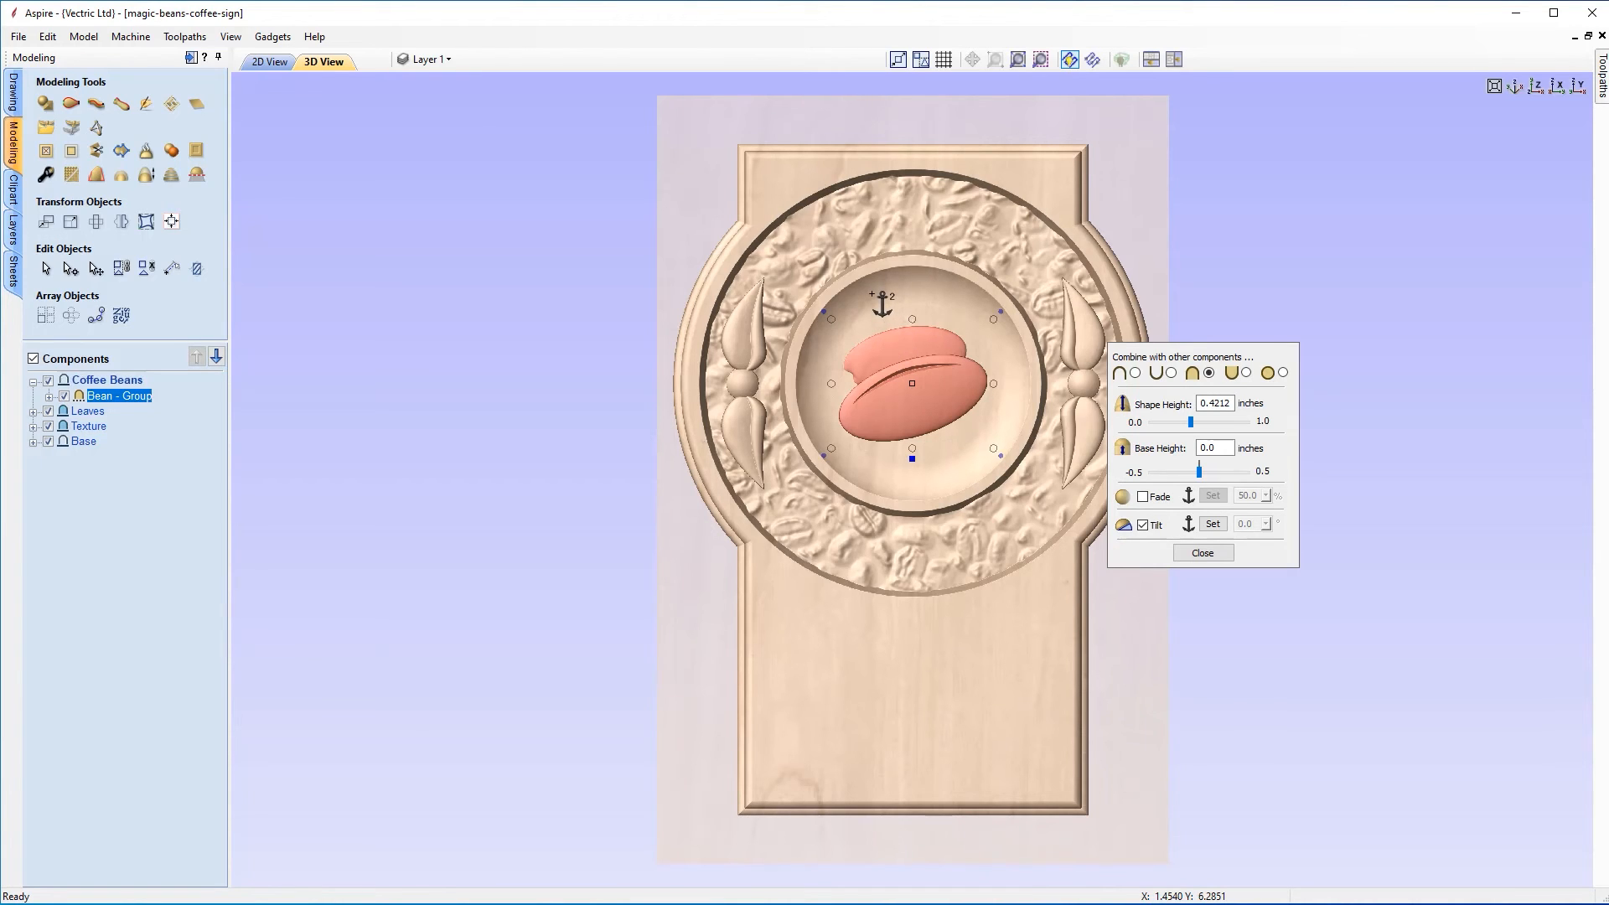
click(871, 294)
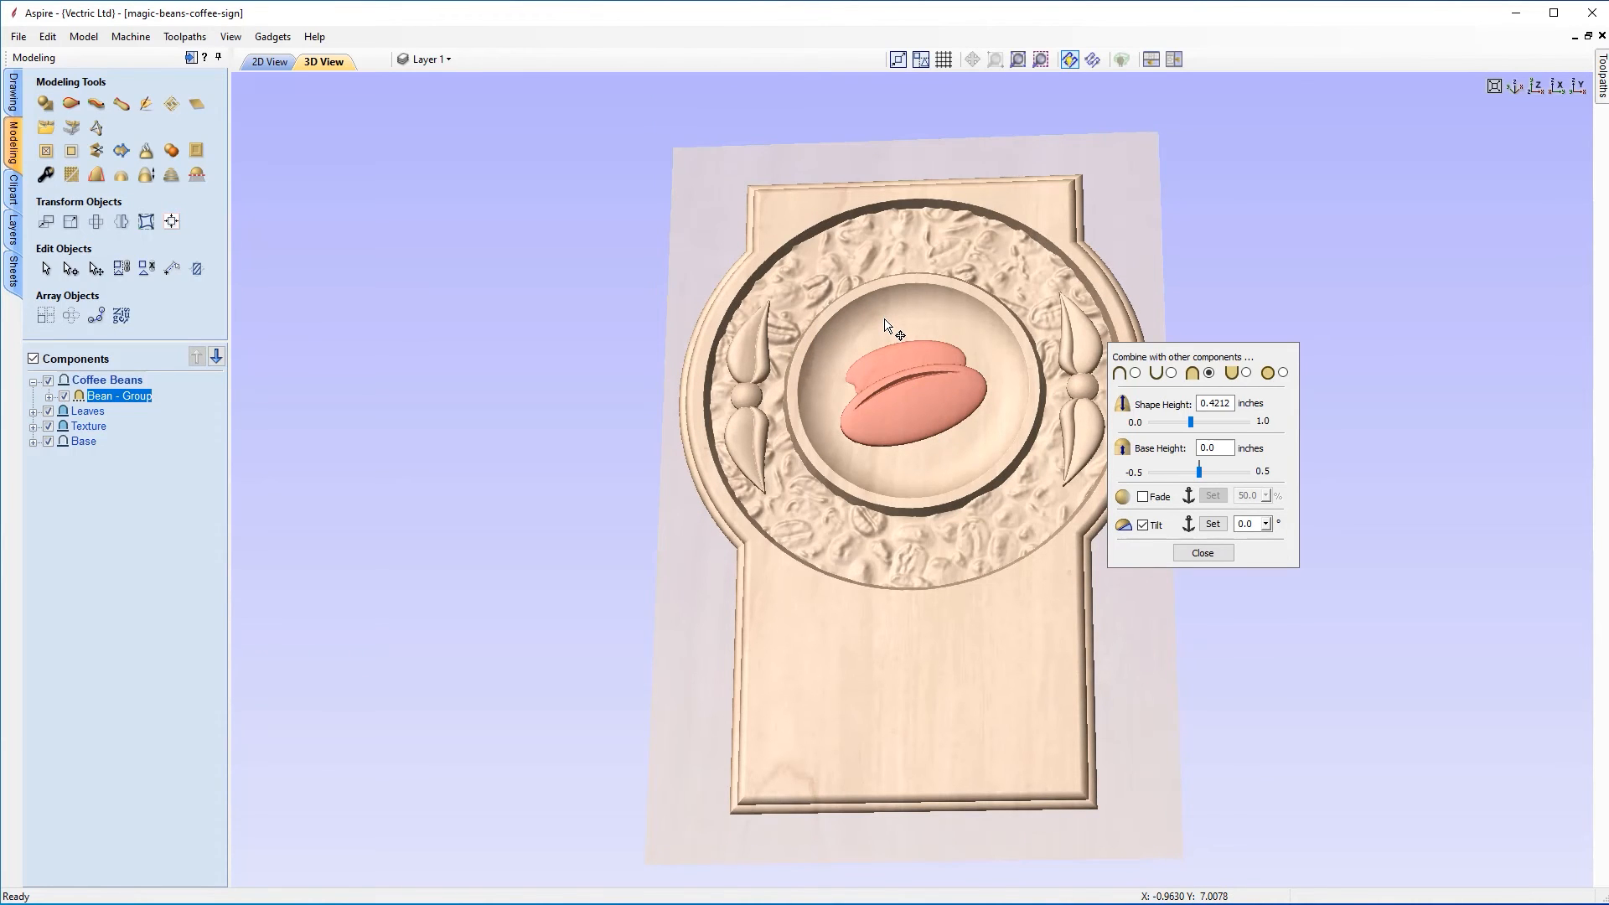
click(1536, 85)
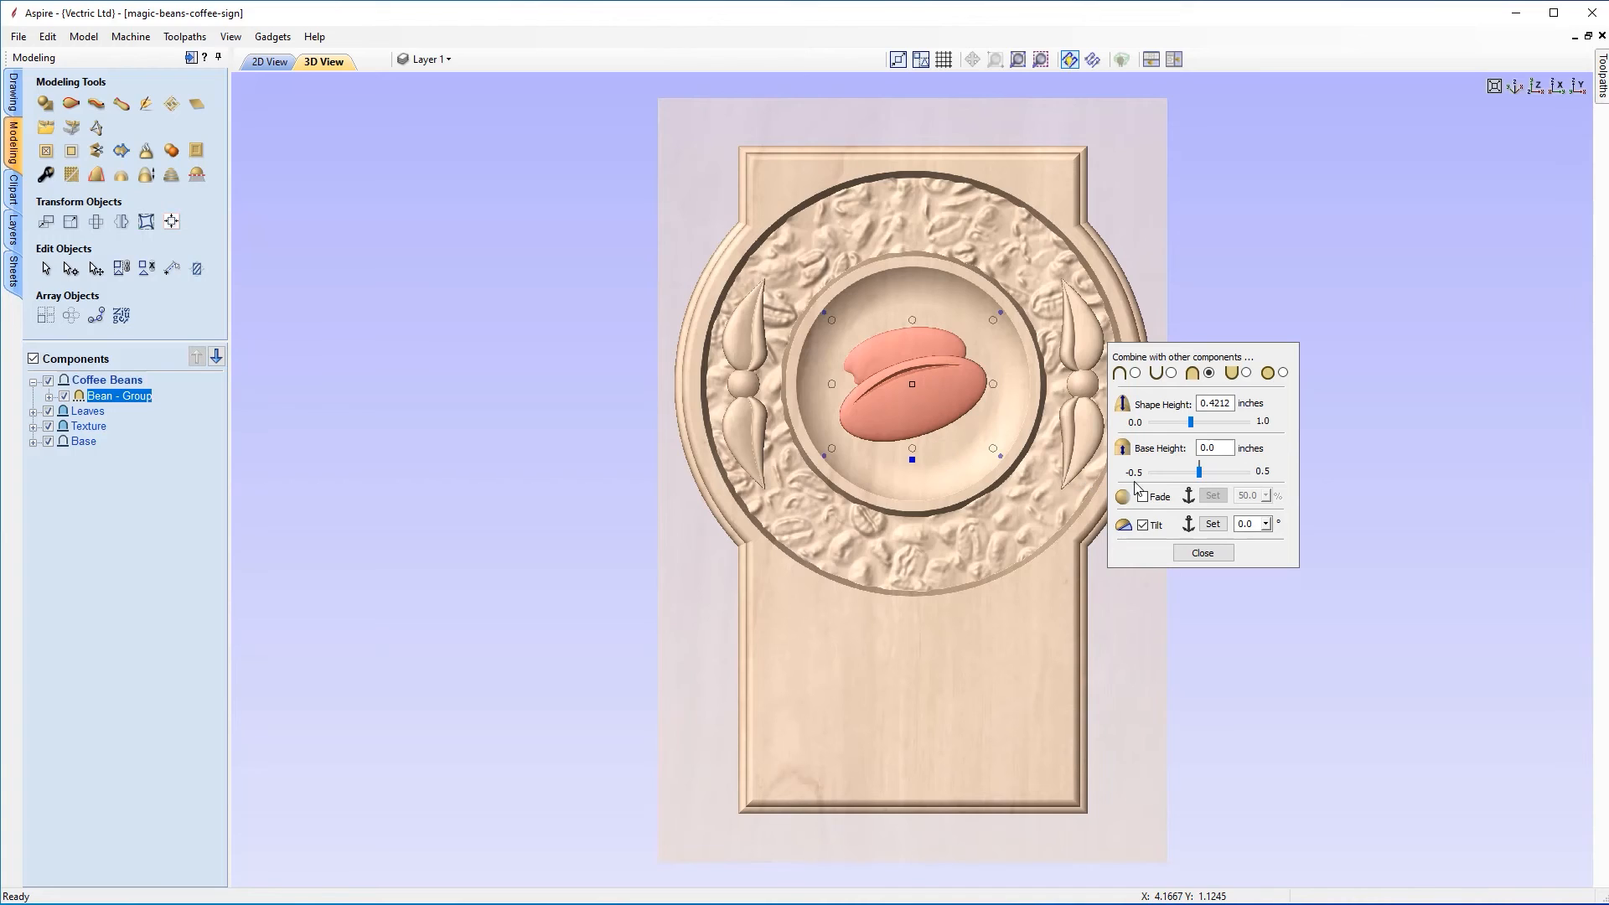
Step: Try several tilt angles on the bean group, then set the tilt to 1 degree and close its properties
click(1265, 524)
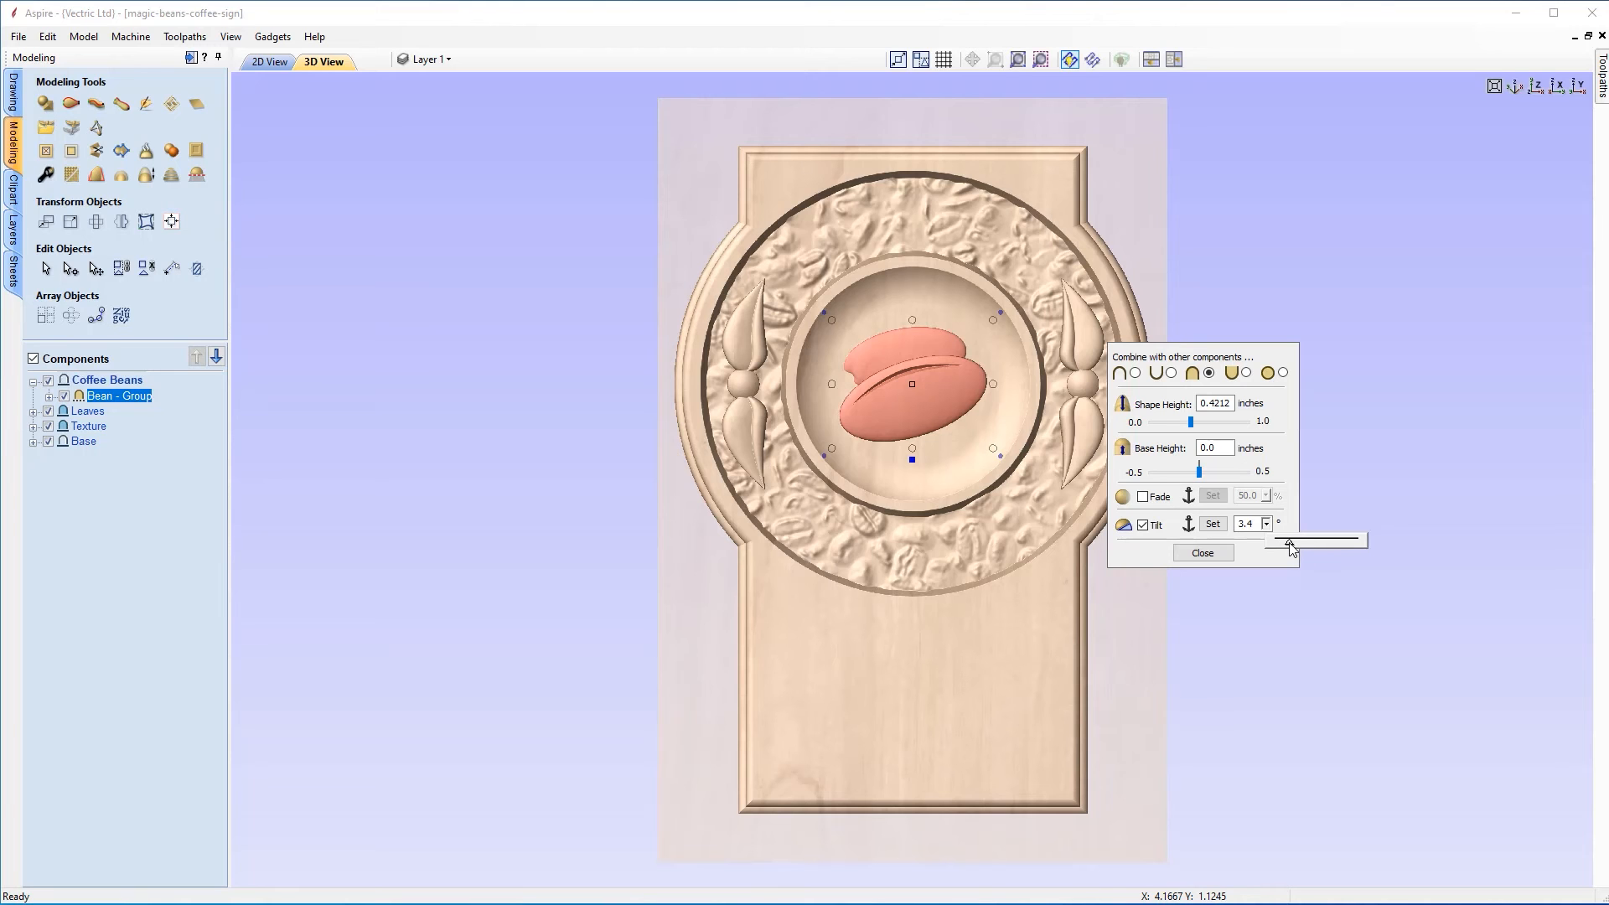
drag(997, 712, 1365, 495)
drag(962, 680, 1012, 627)
drag(764, 474, 784, 406)
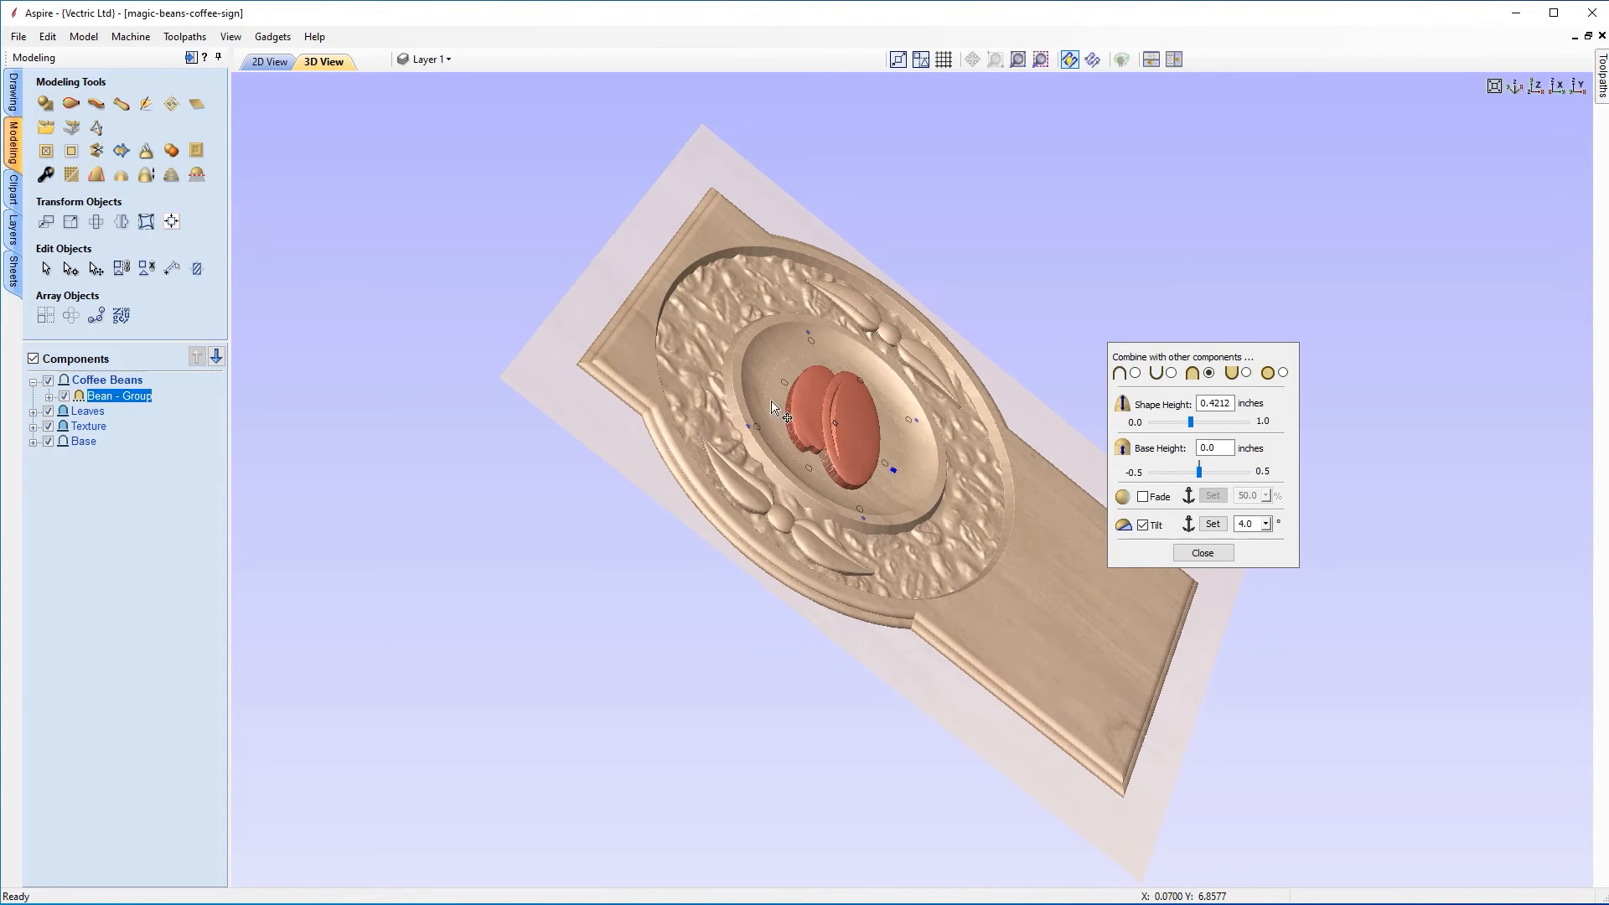
click(1266, 523)
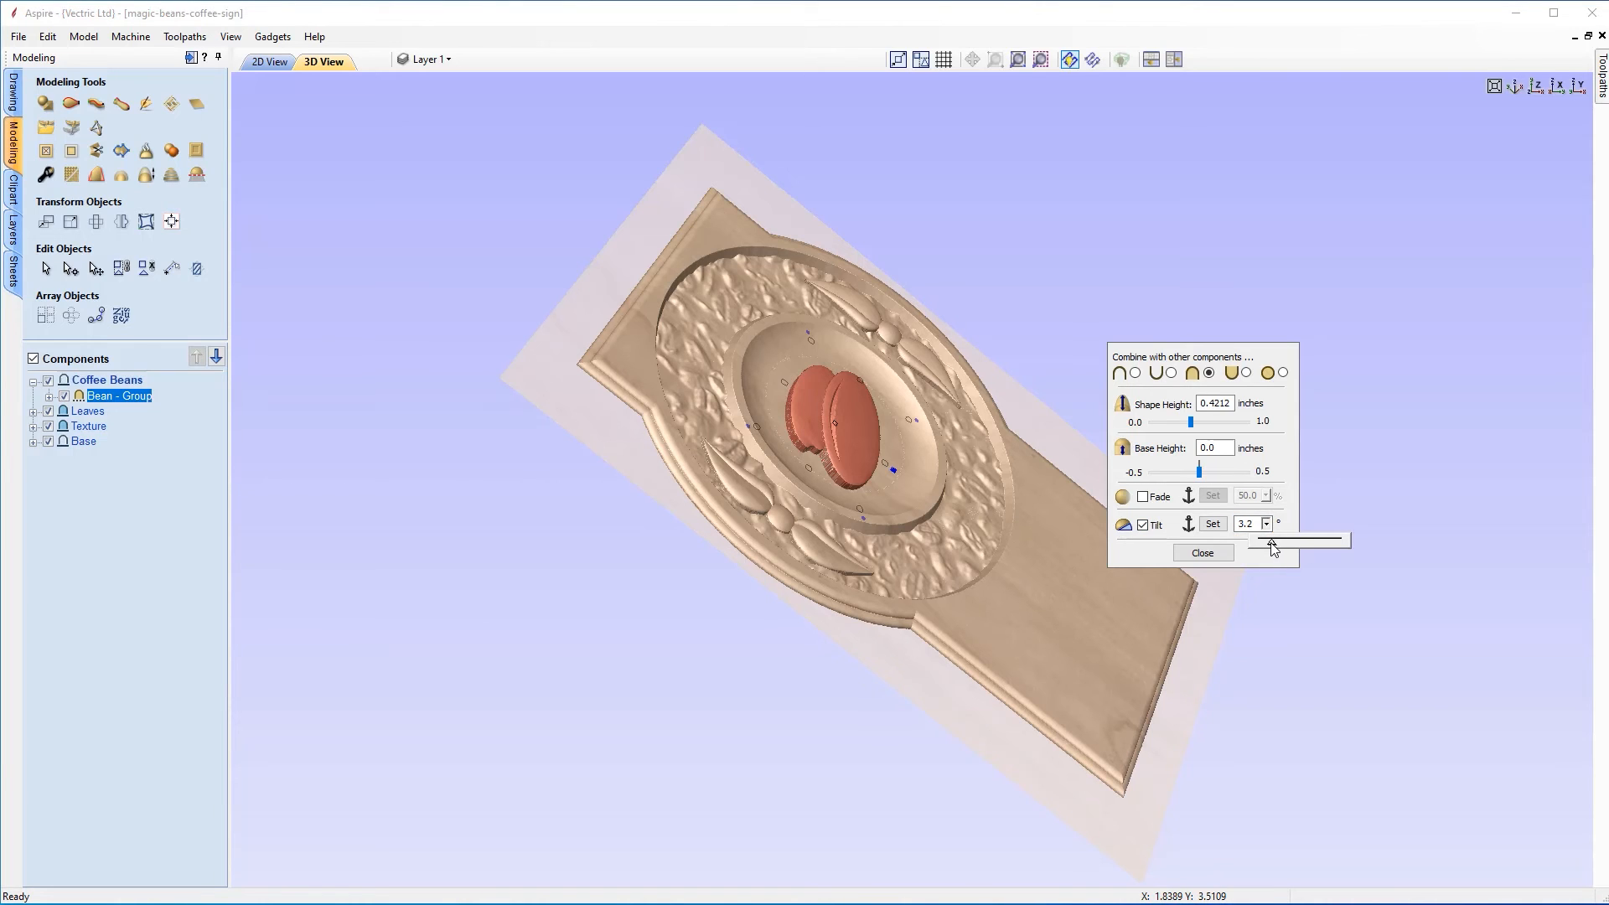
drag(1267, 541, 1268, 543)
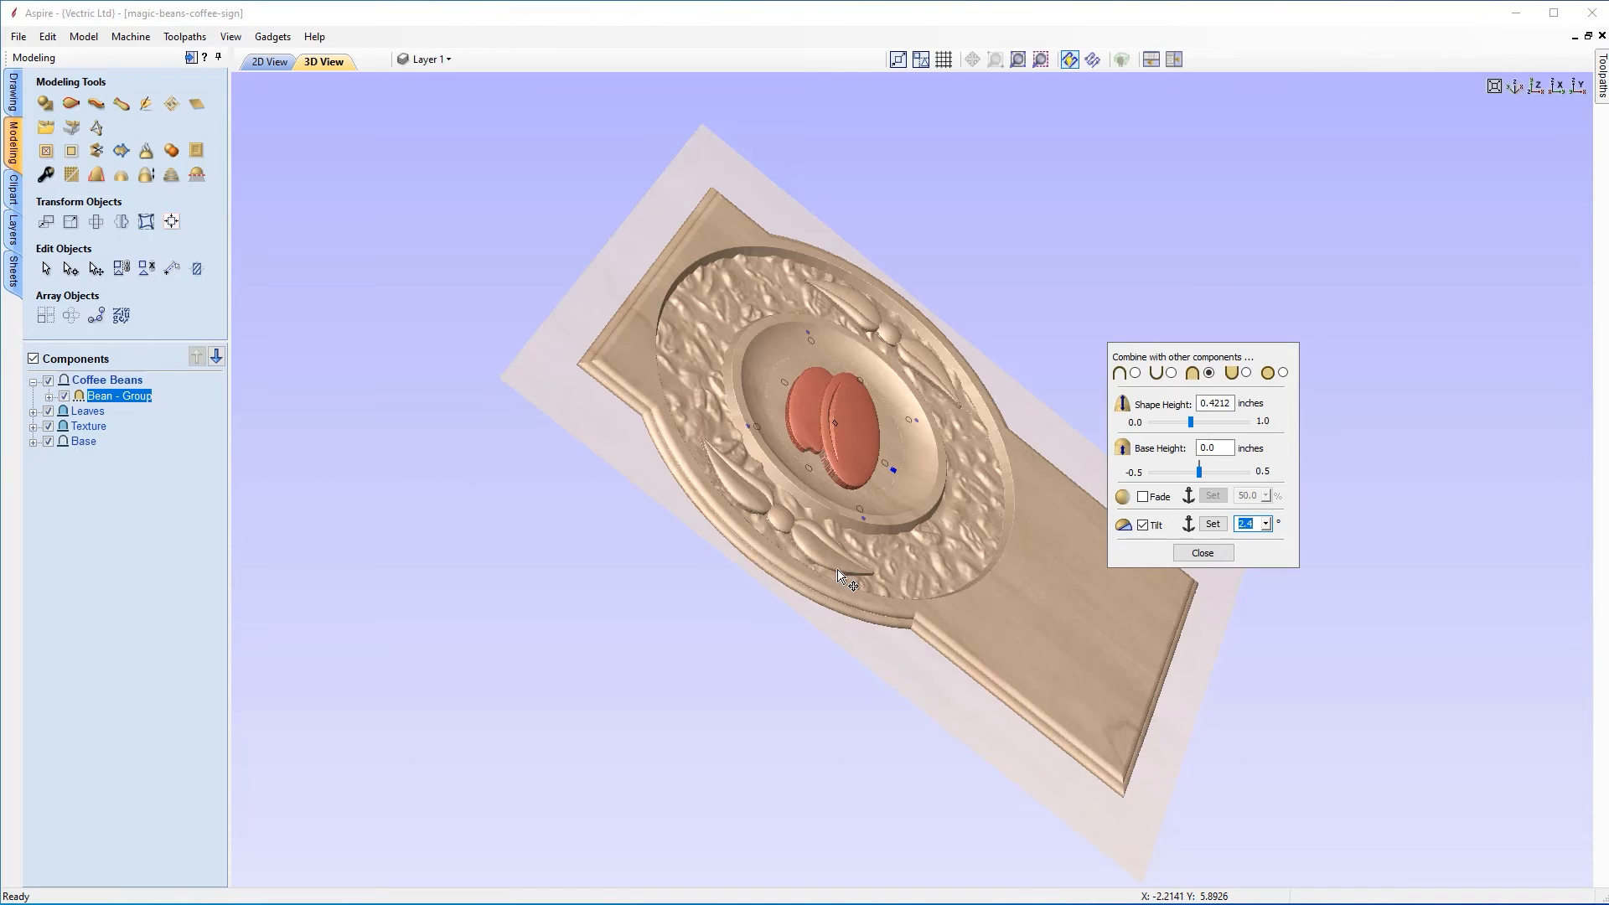
click(1268, 524)
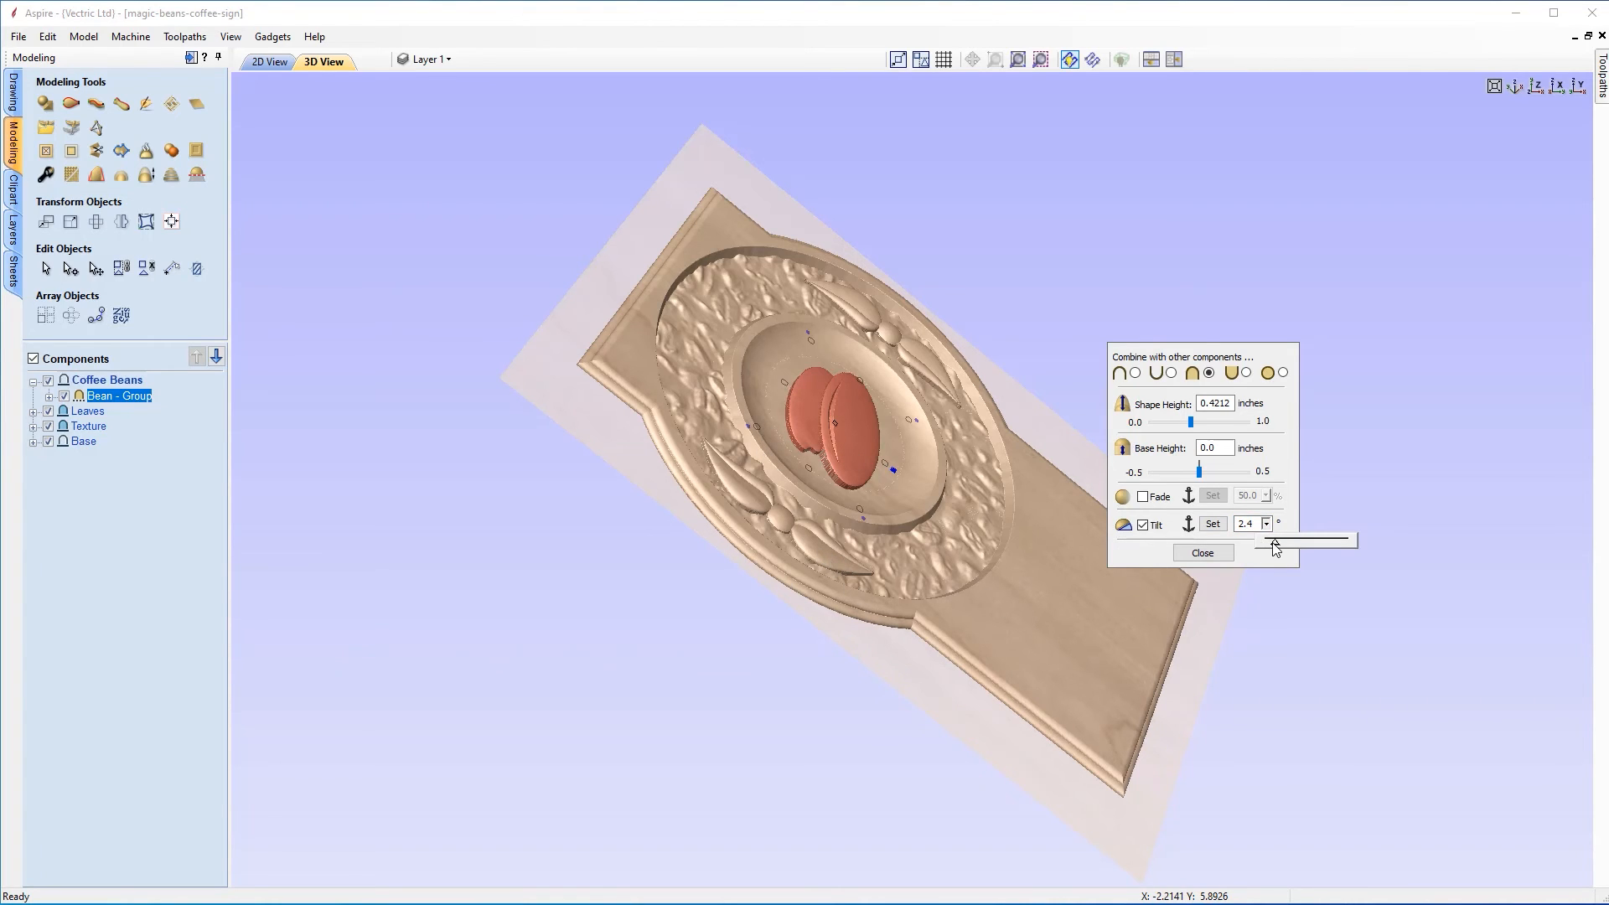
click(1273, 542)
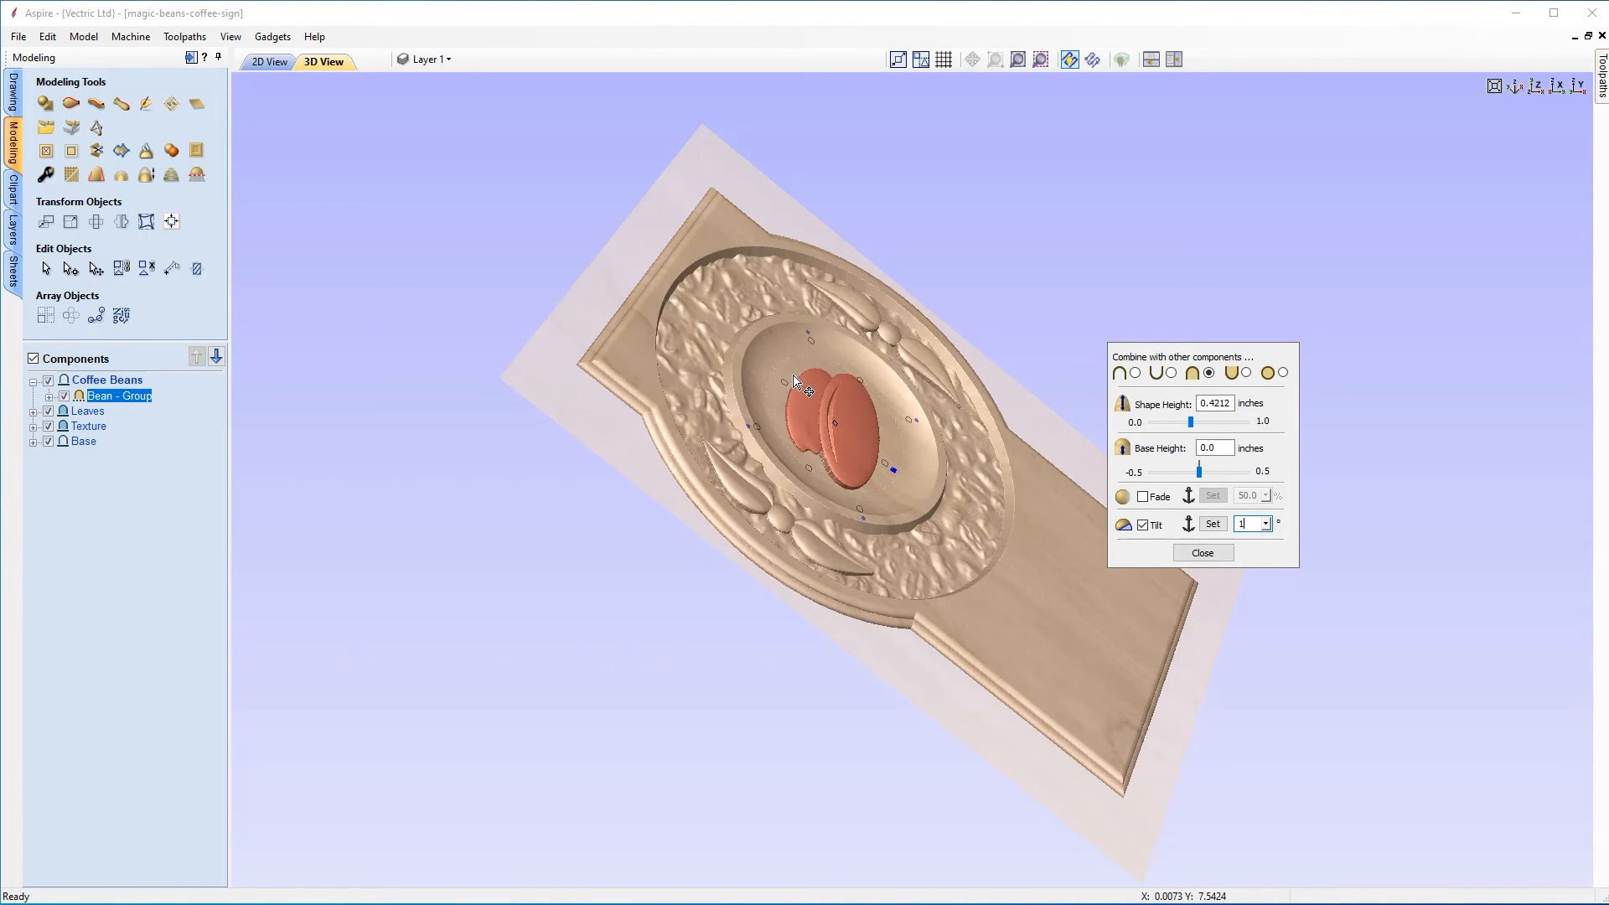
click(1538, 89)
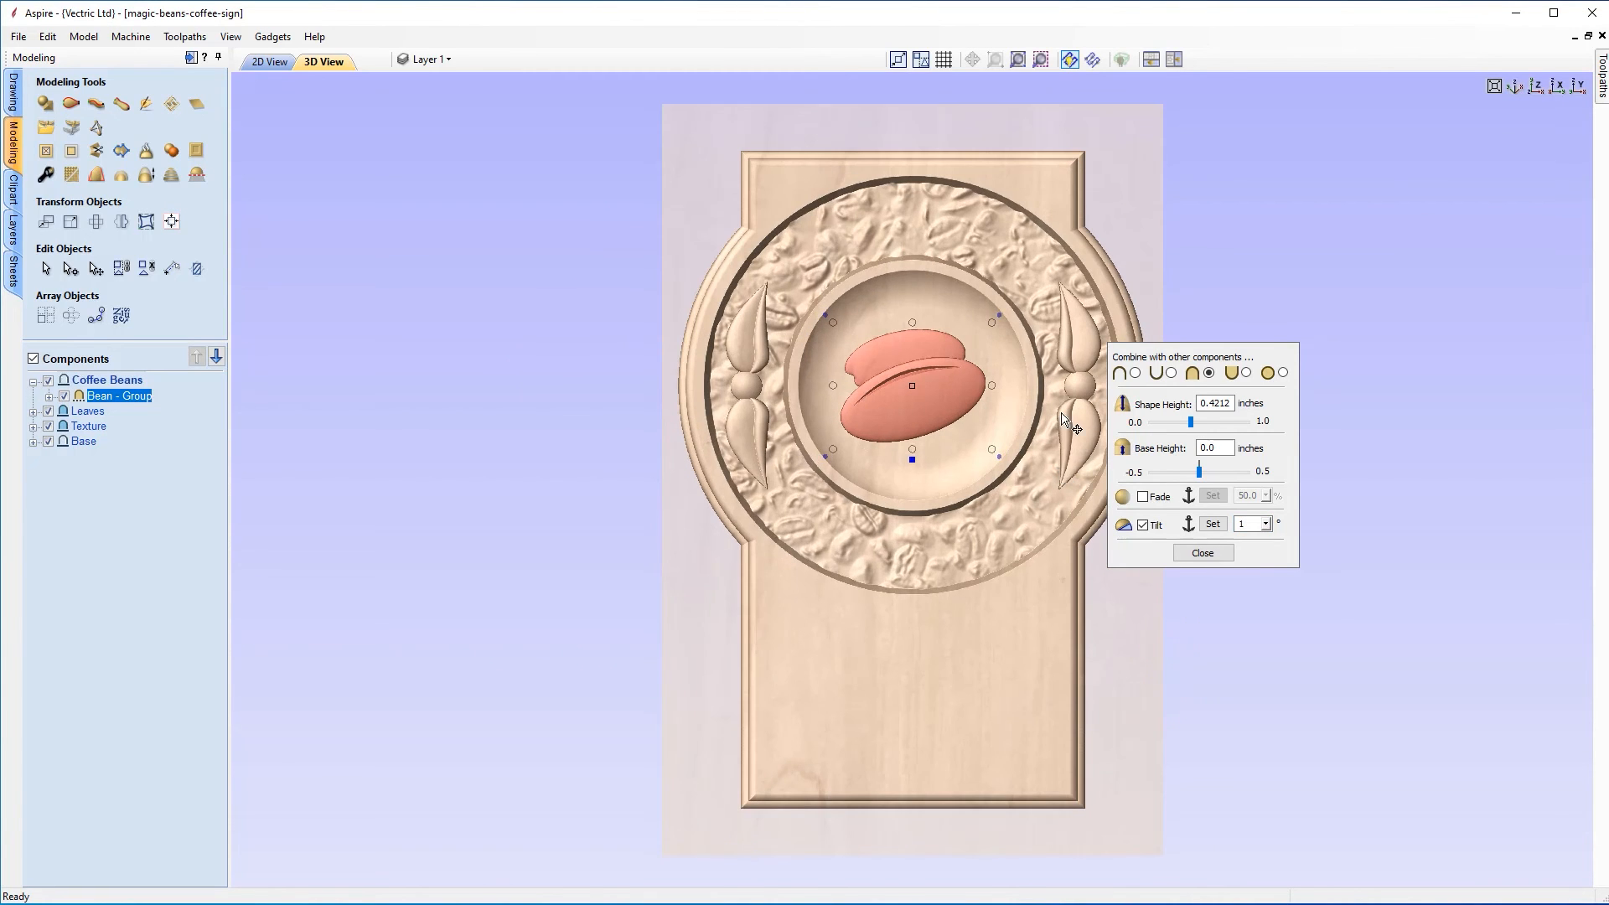
click(1201, 554)
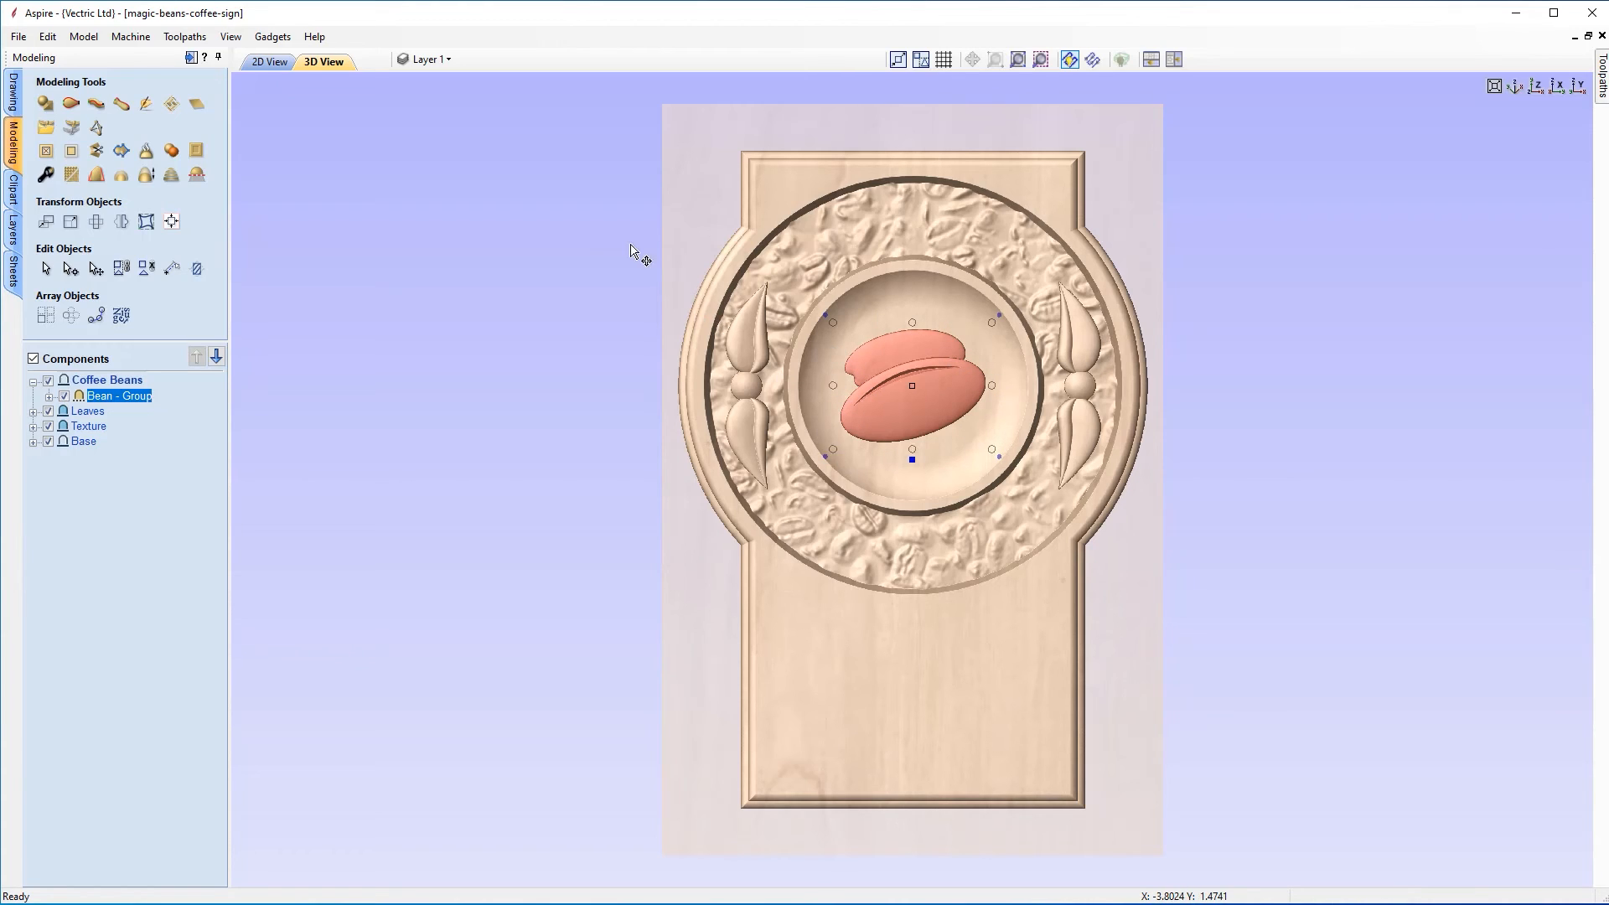
Step: Bake the bean group for editing, reduce its smoothing to about a quarter of the range, and bake that smoothing with transparency preserved
click(70, 177)
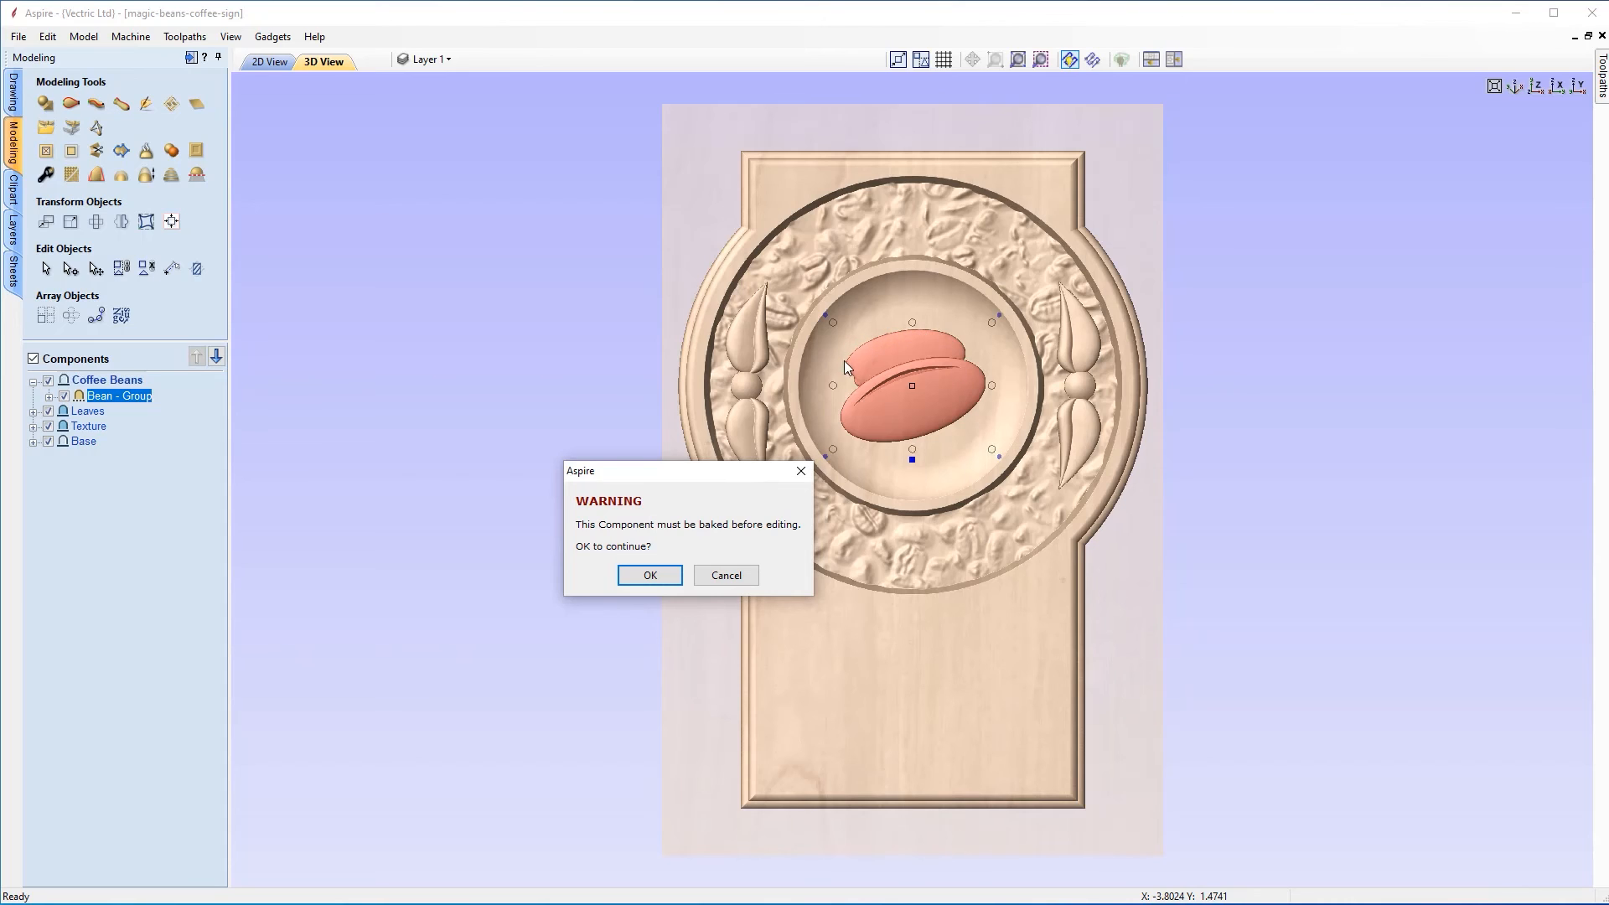
click(658, 571)
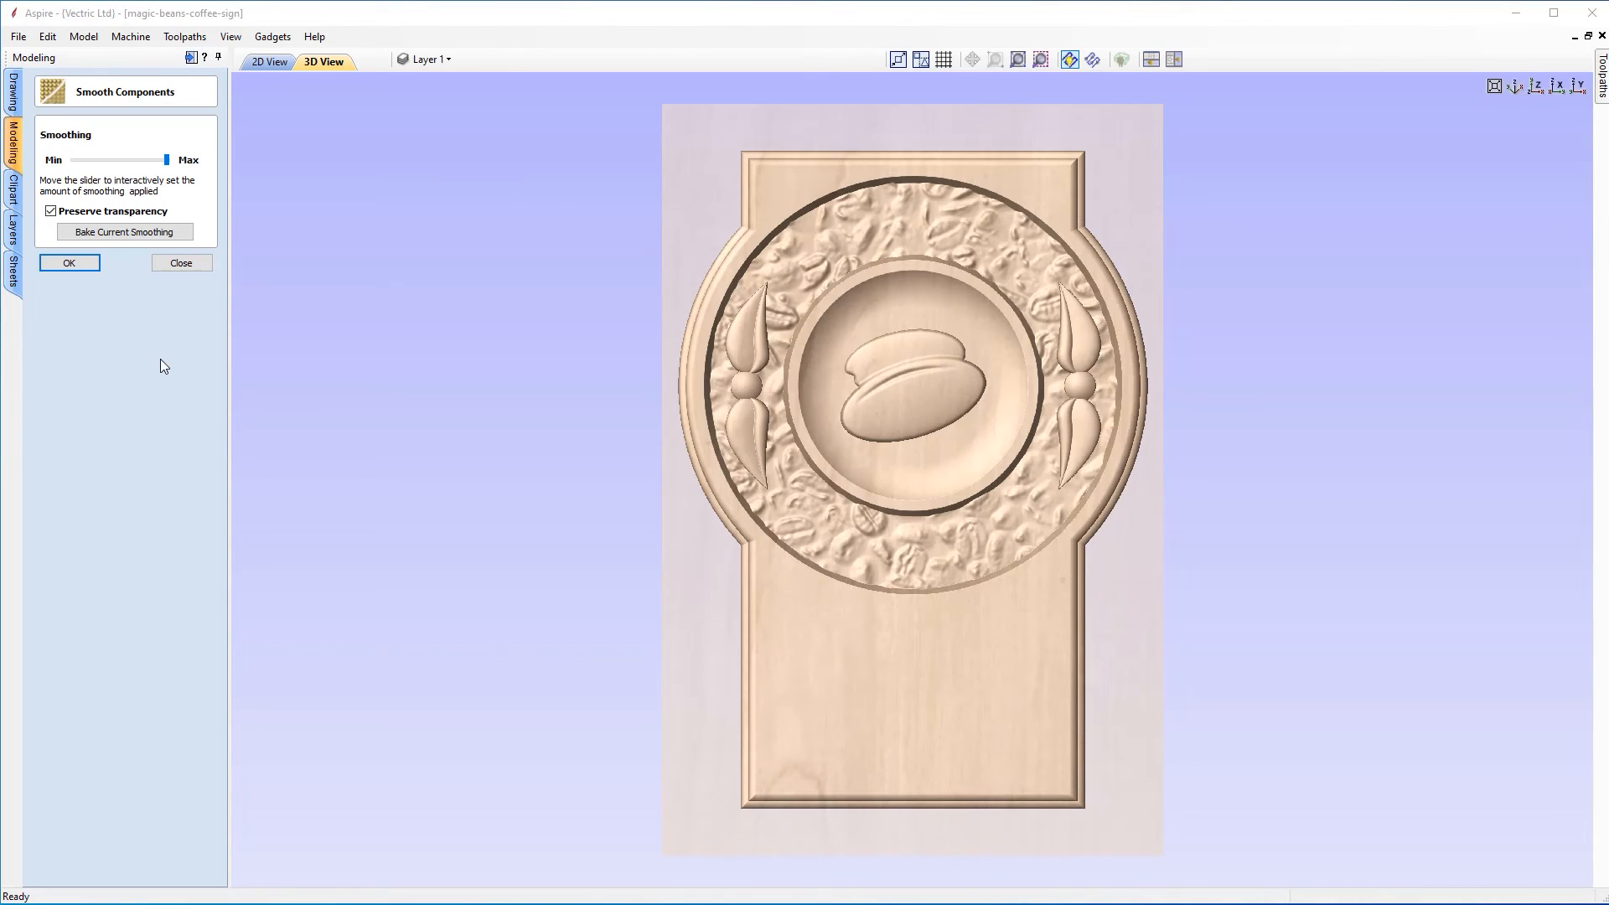
drag(175, 165, 97, 165)
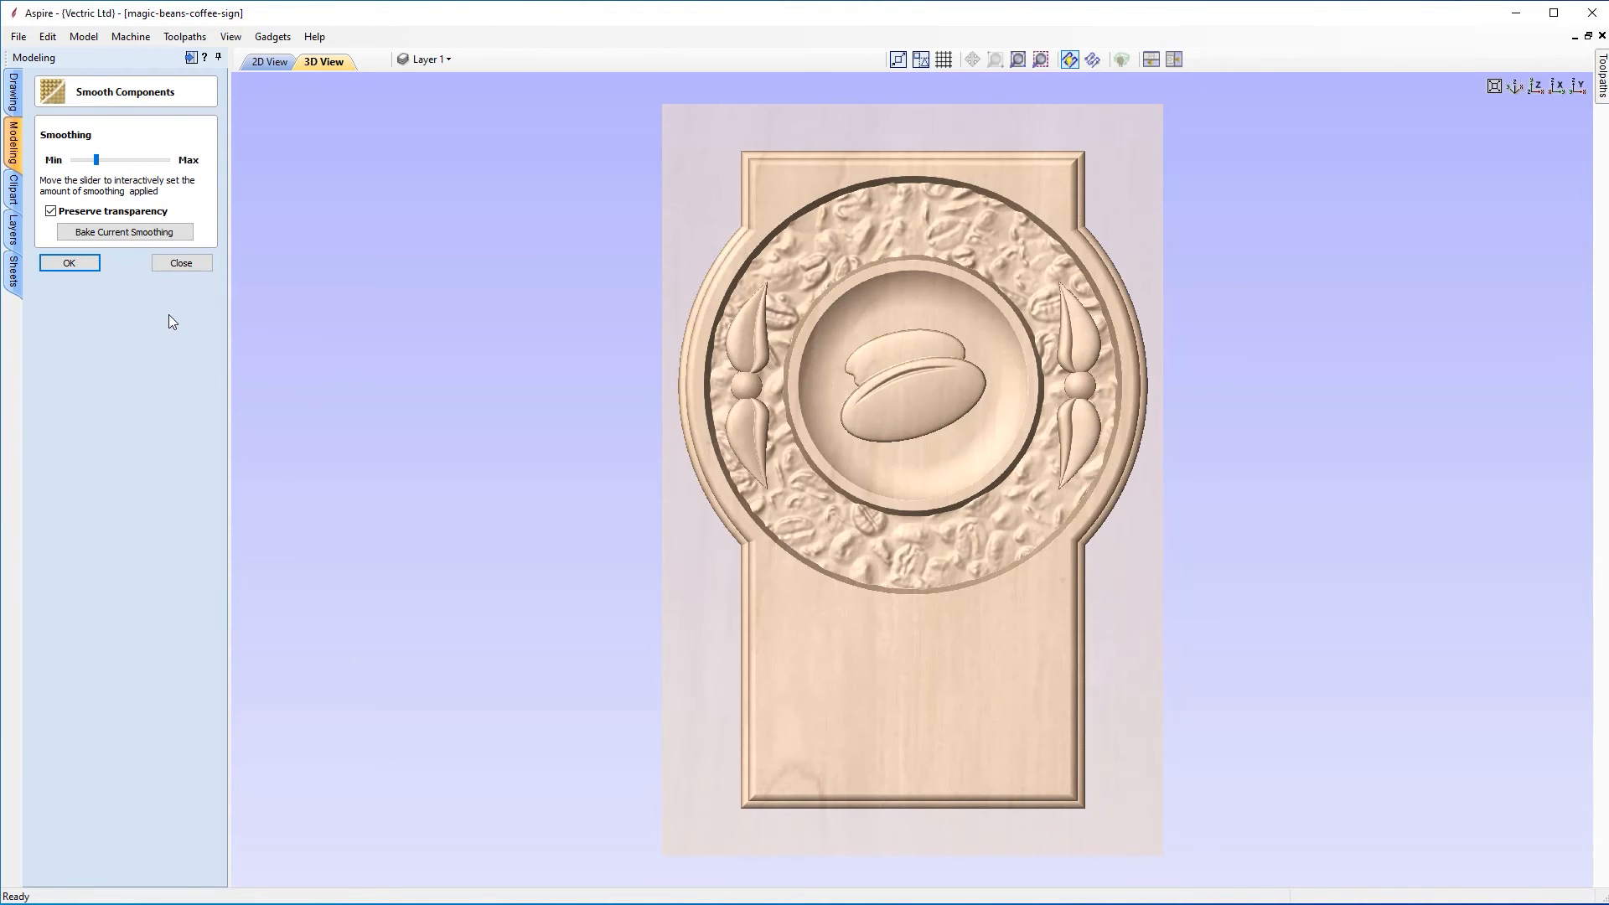
click(101, 238)
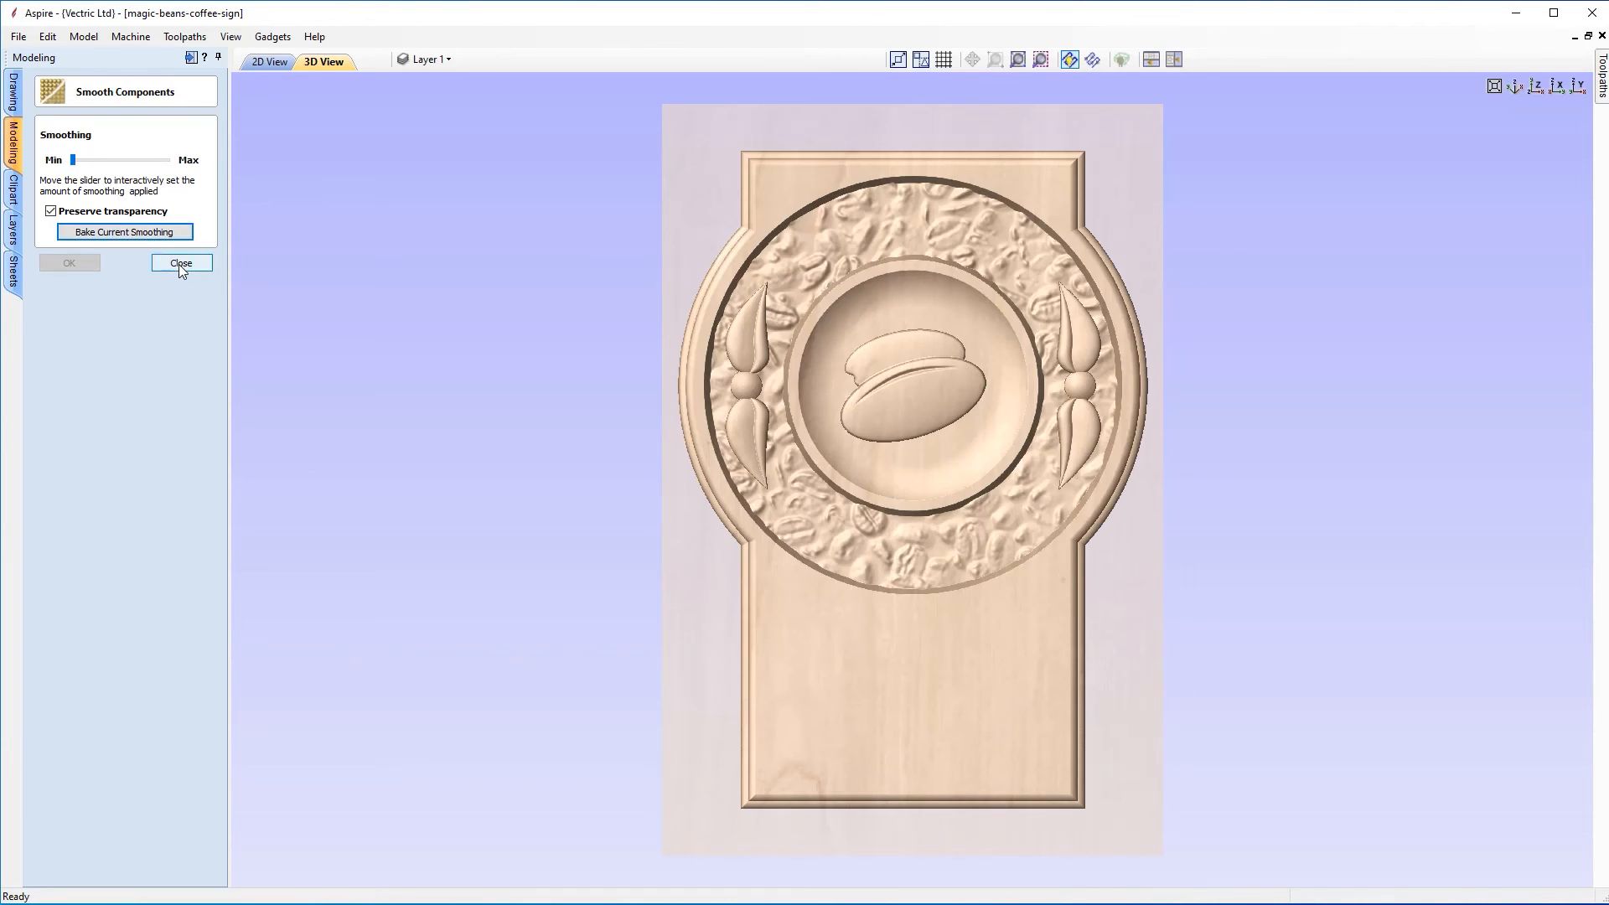
click(179, 263)
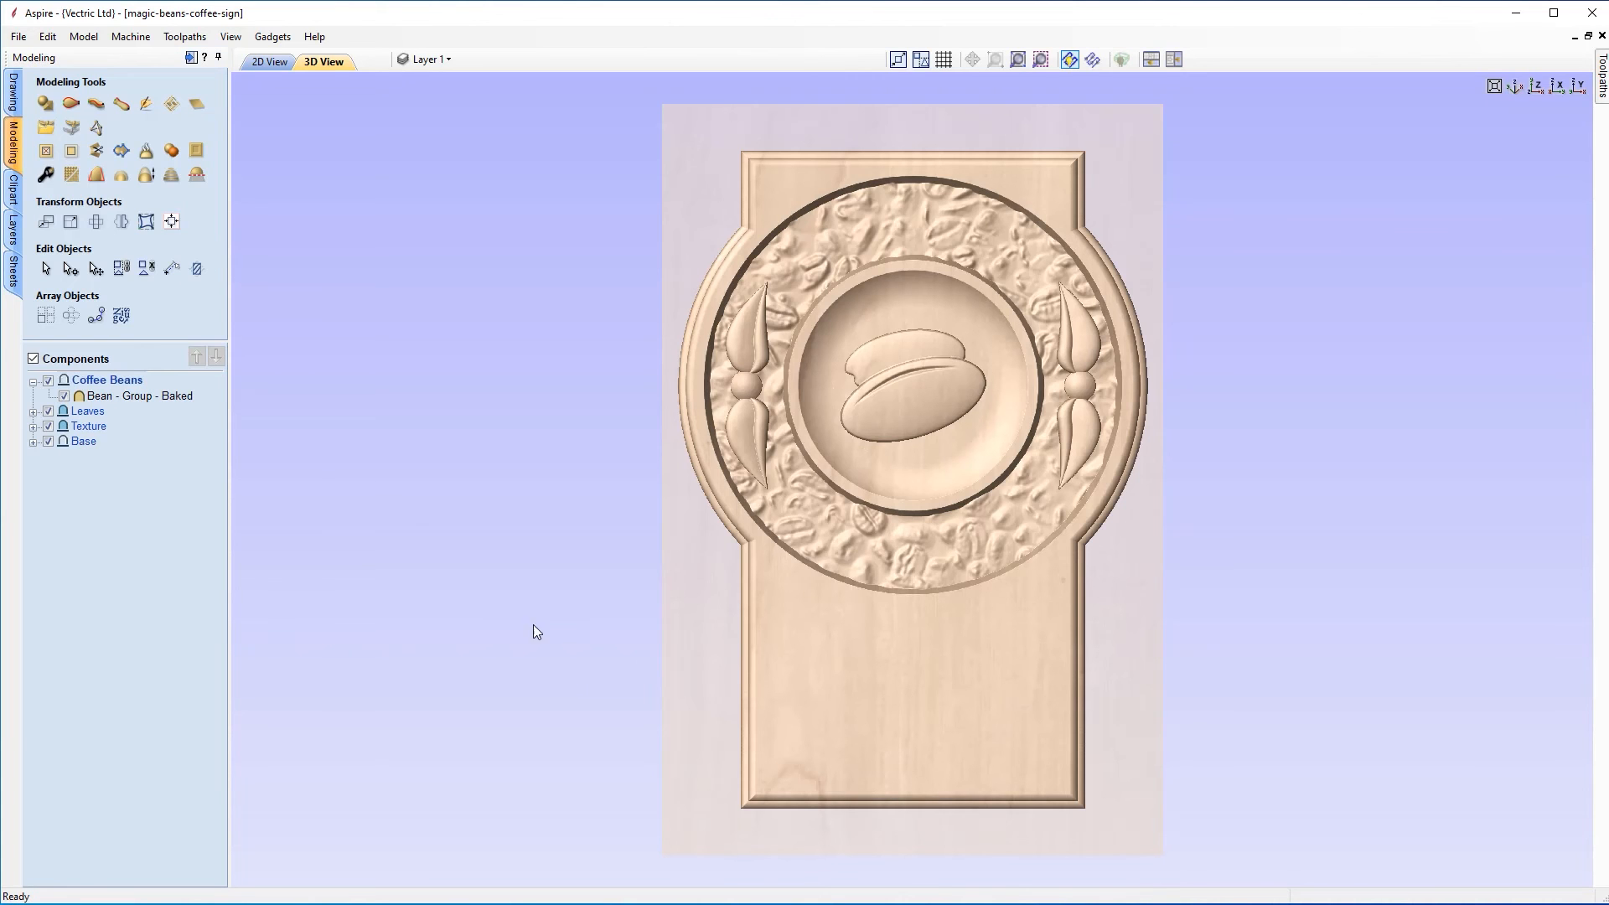
Step: Inspect the smoothed beans from oblique angles, then rename the baked bean component as Coffe Beans
drag(661, 713, 1213, 540)
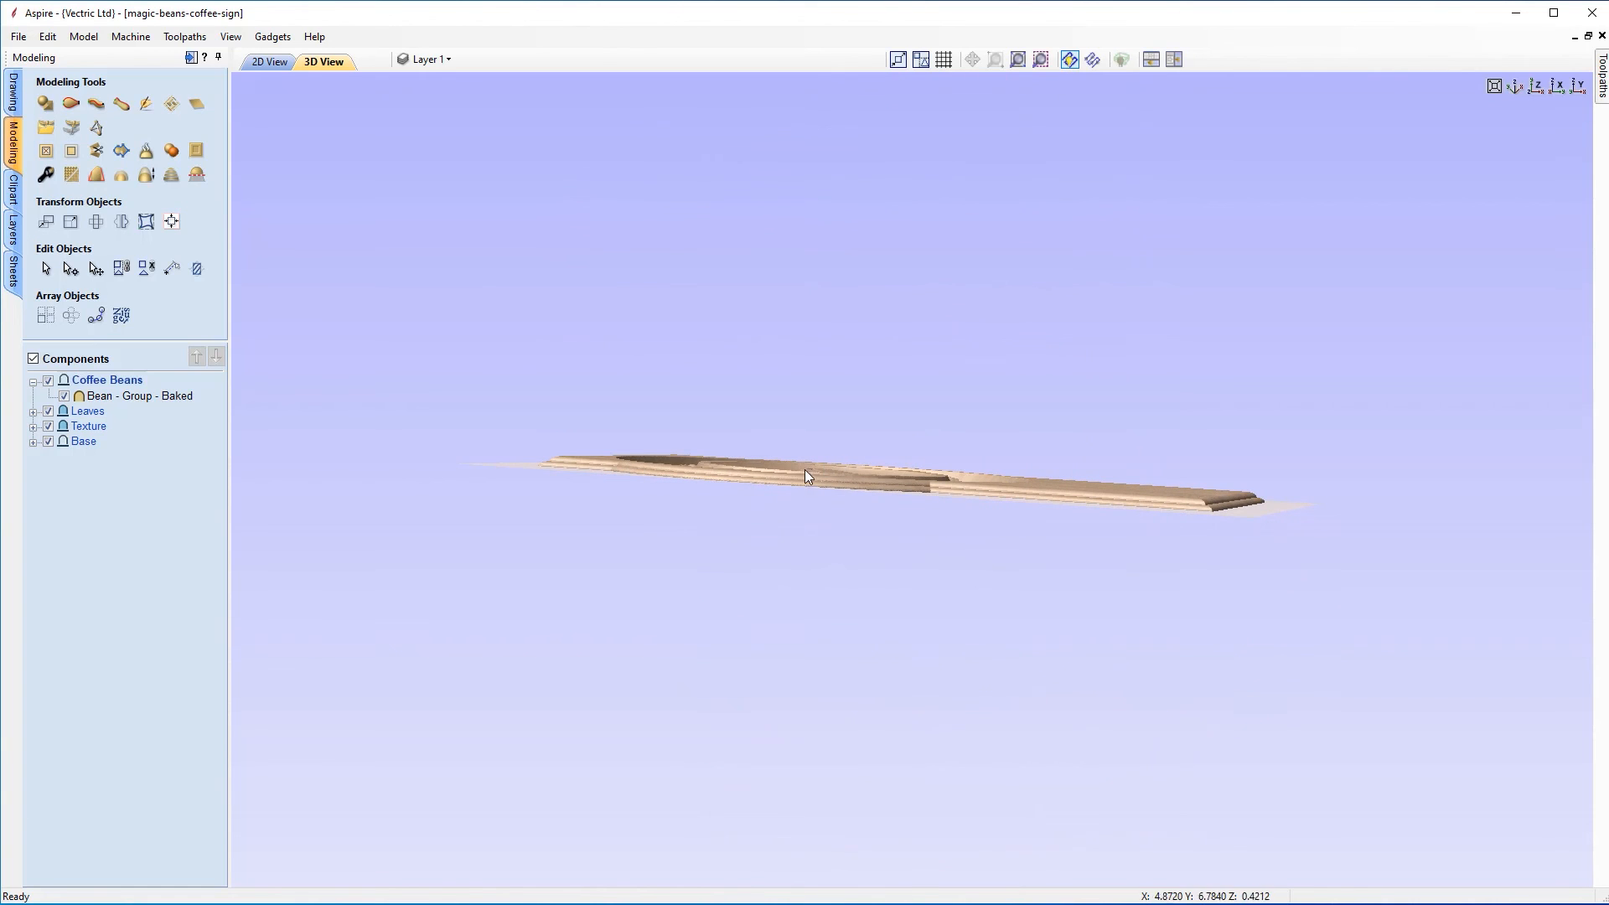
drag(862, 484, 729, 582)
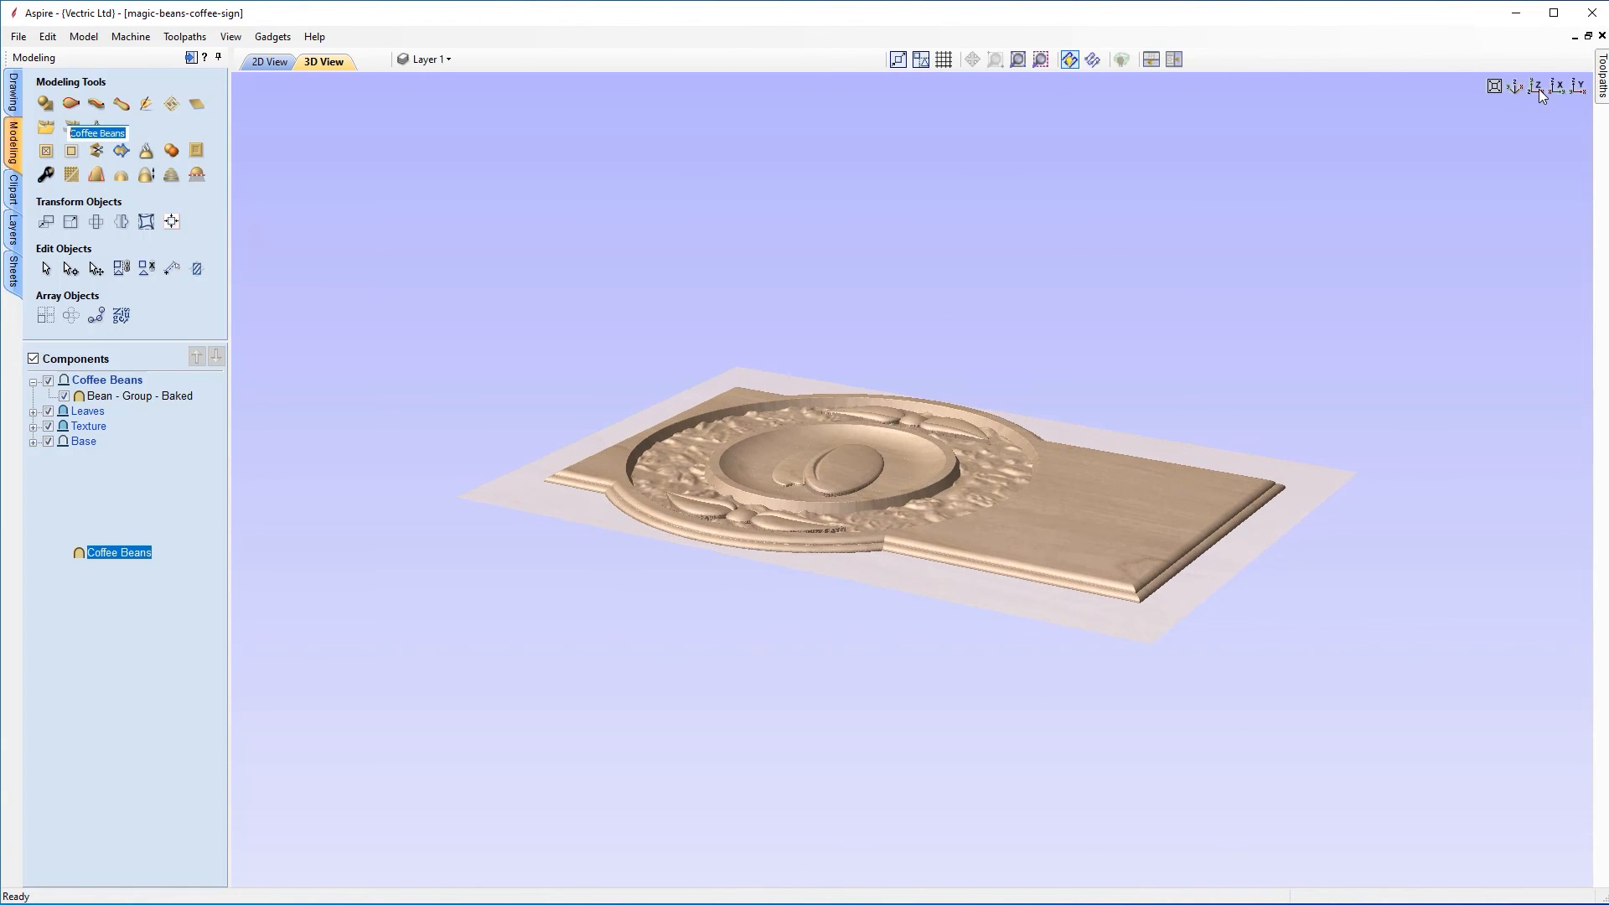
click(1519, 94)
mouse_move(147, 395)
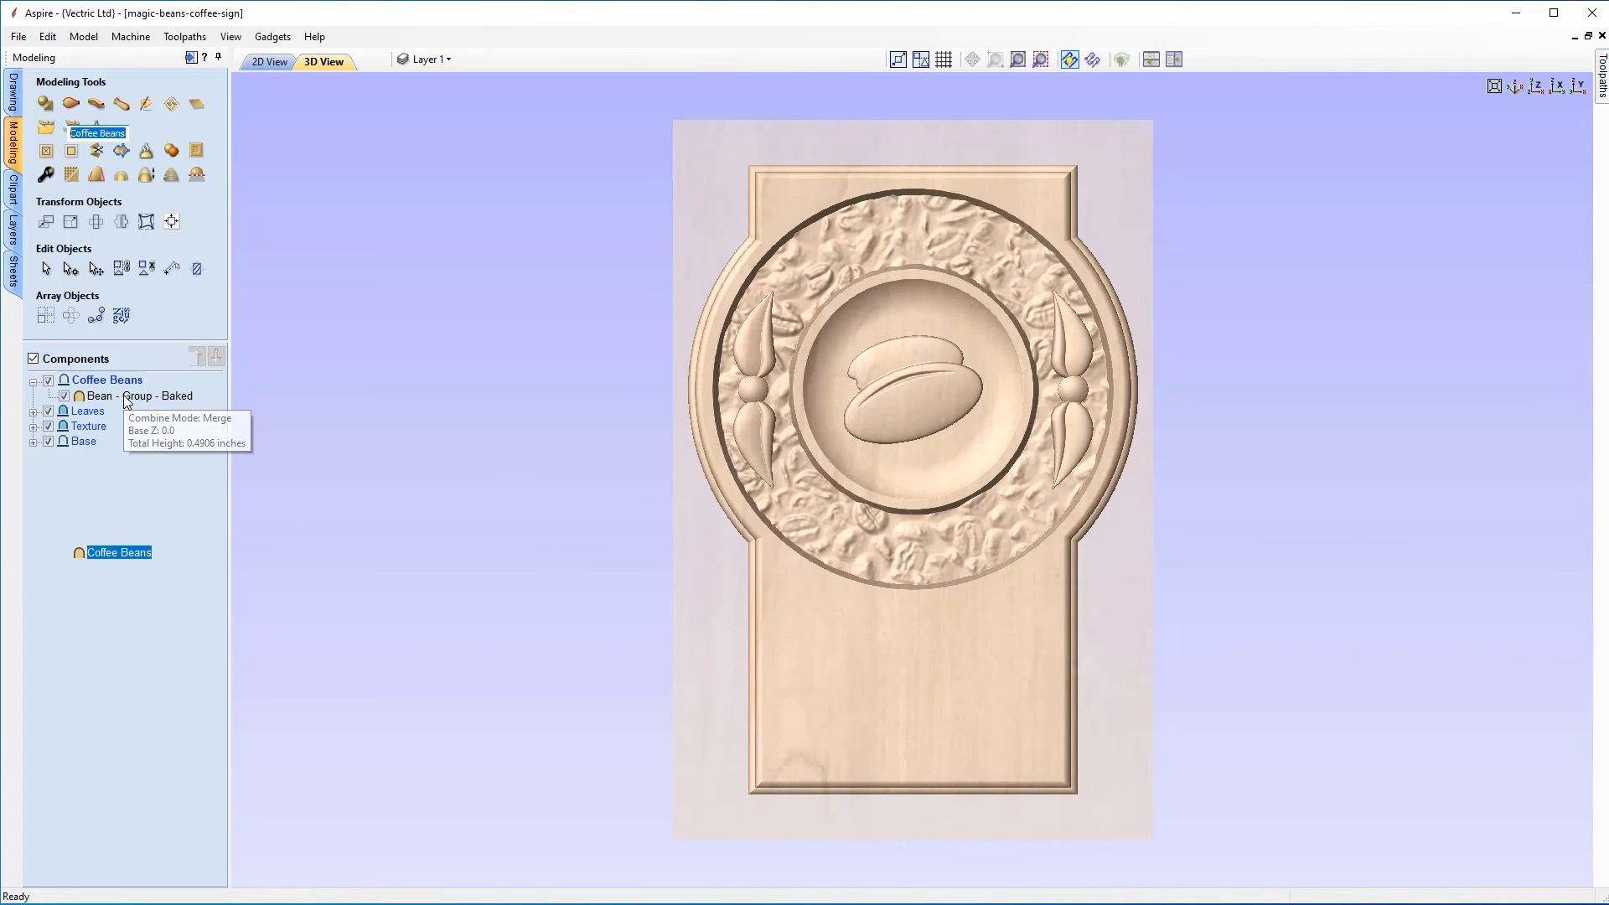
click(126, 398)
right_click(126, 397)
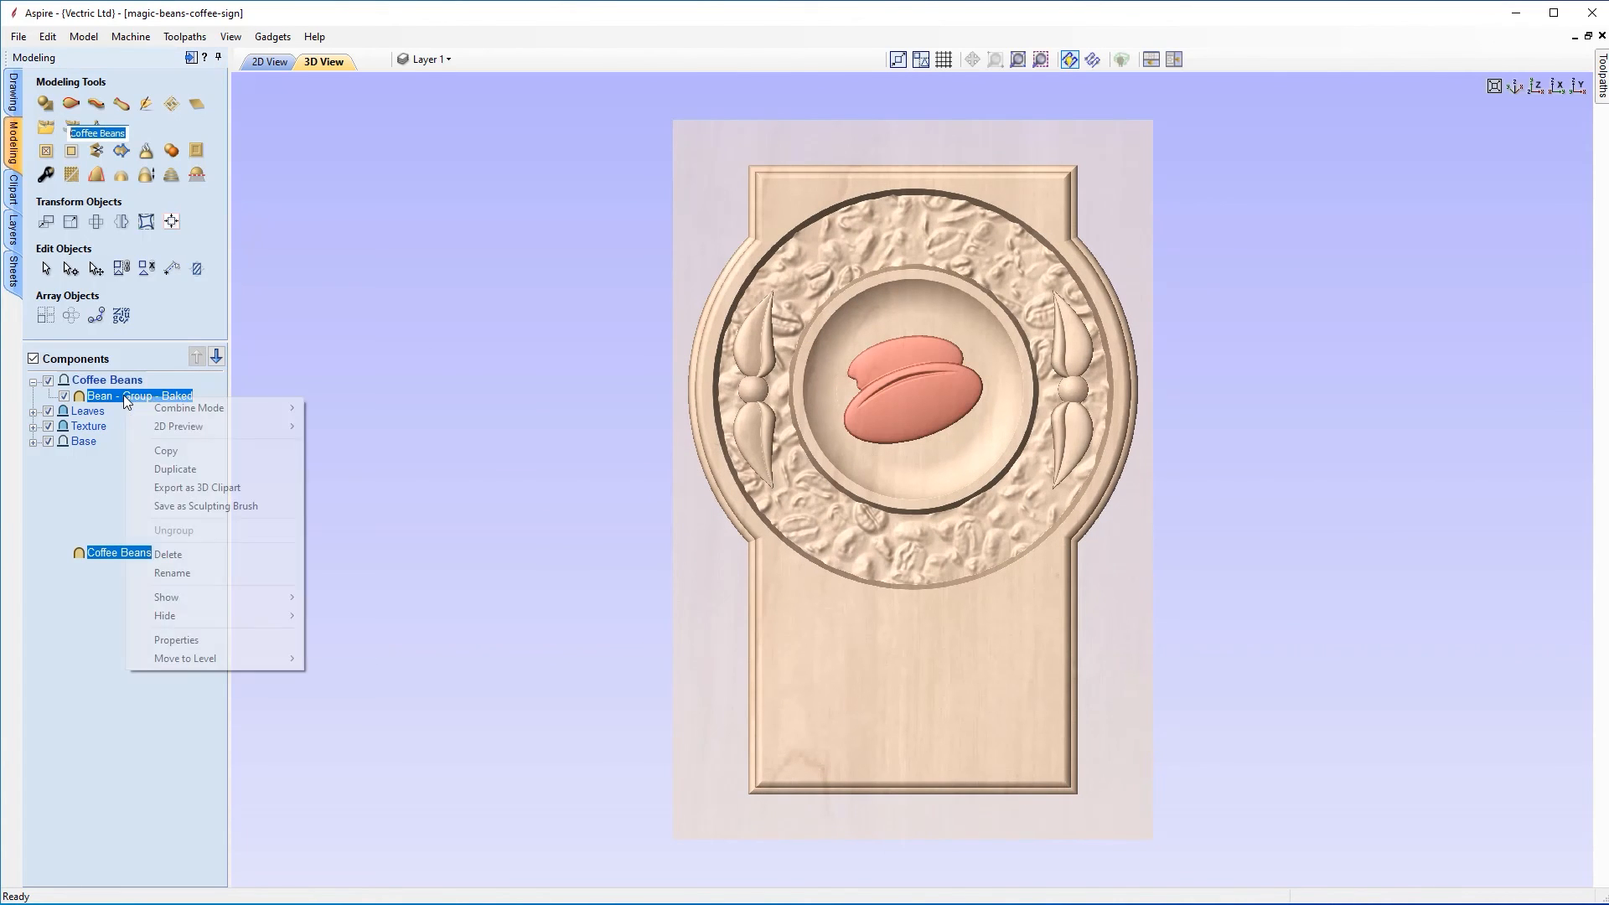
click(200, 573)
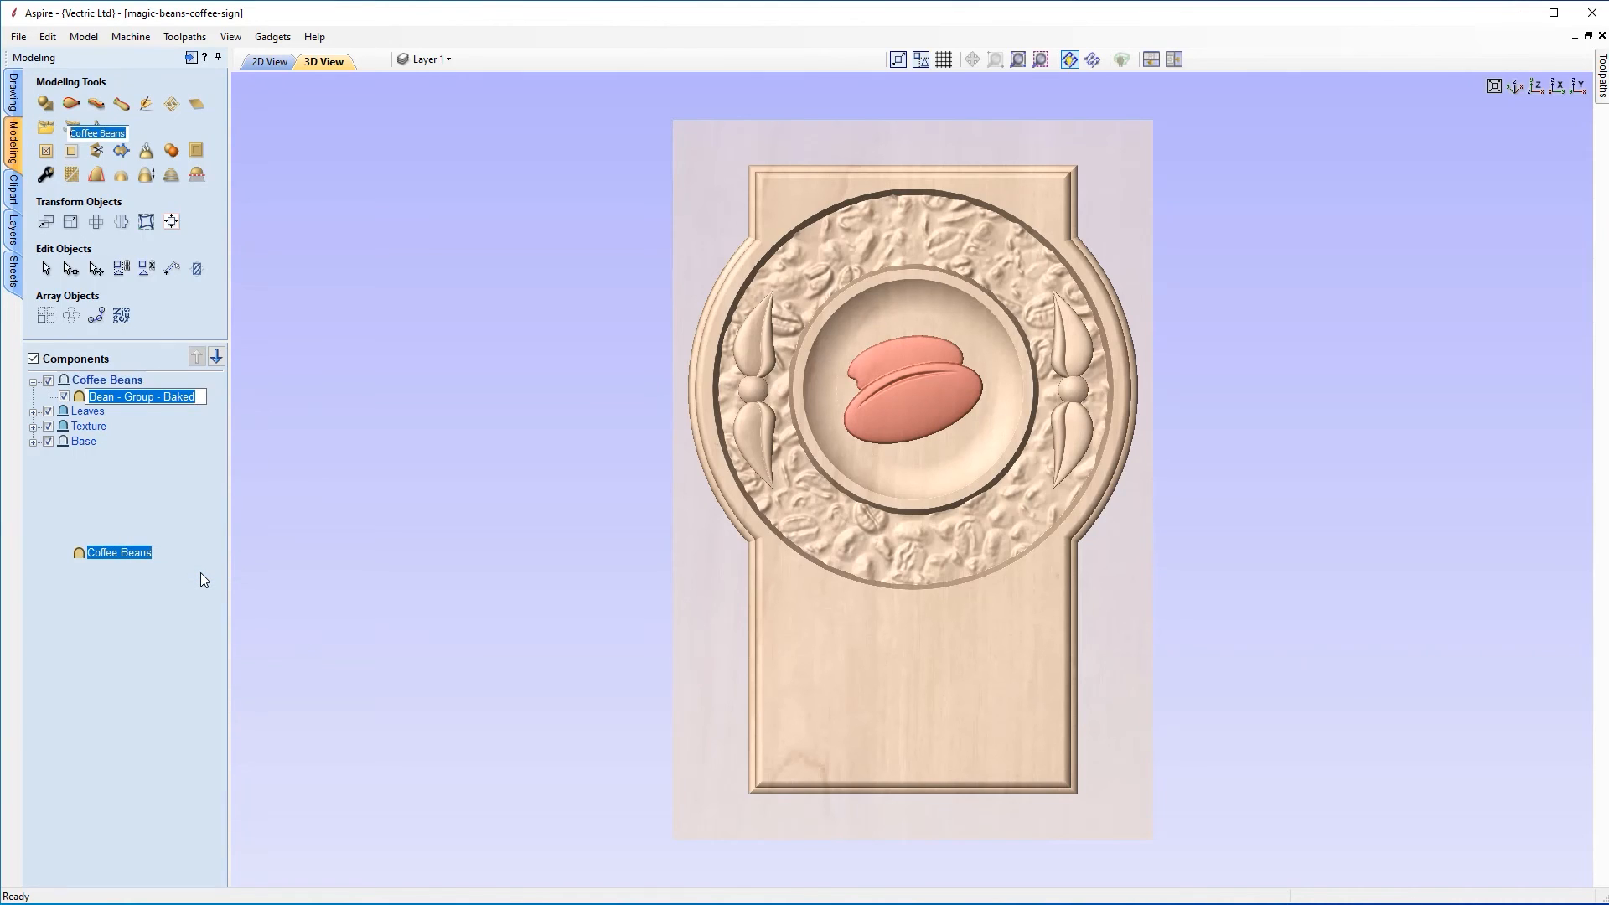
text(Coffee Beans)
key(Return)
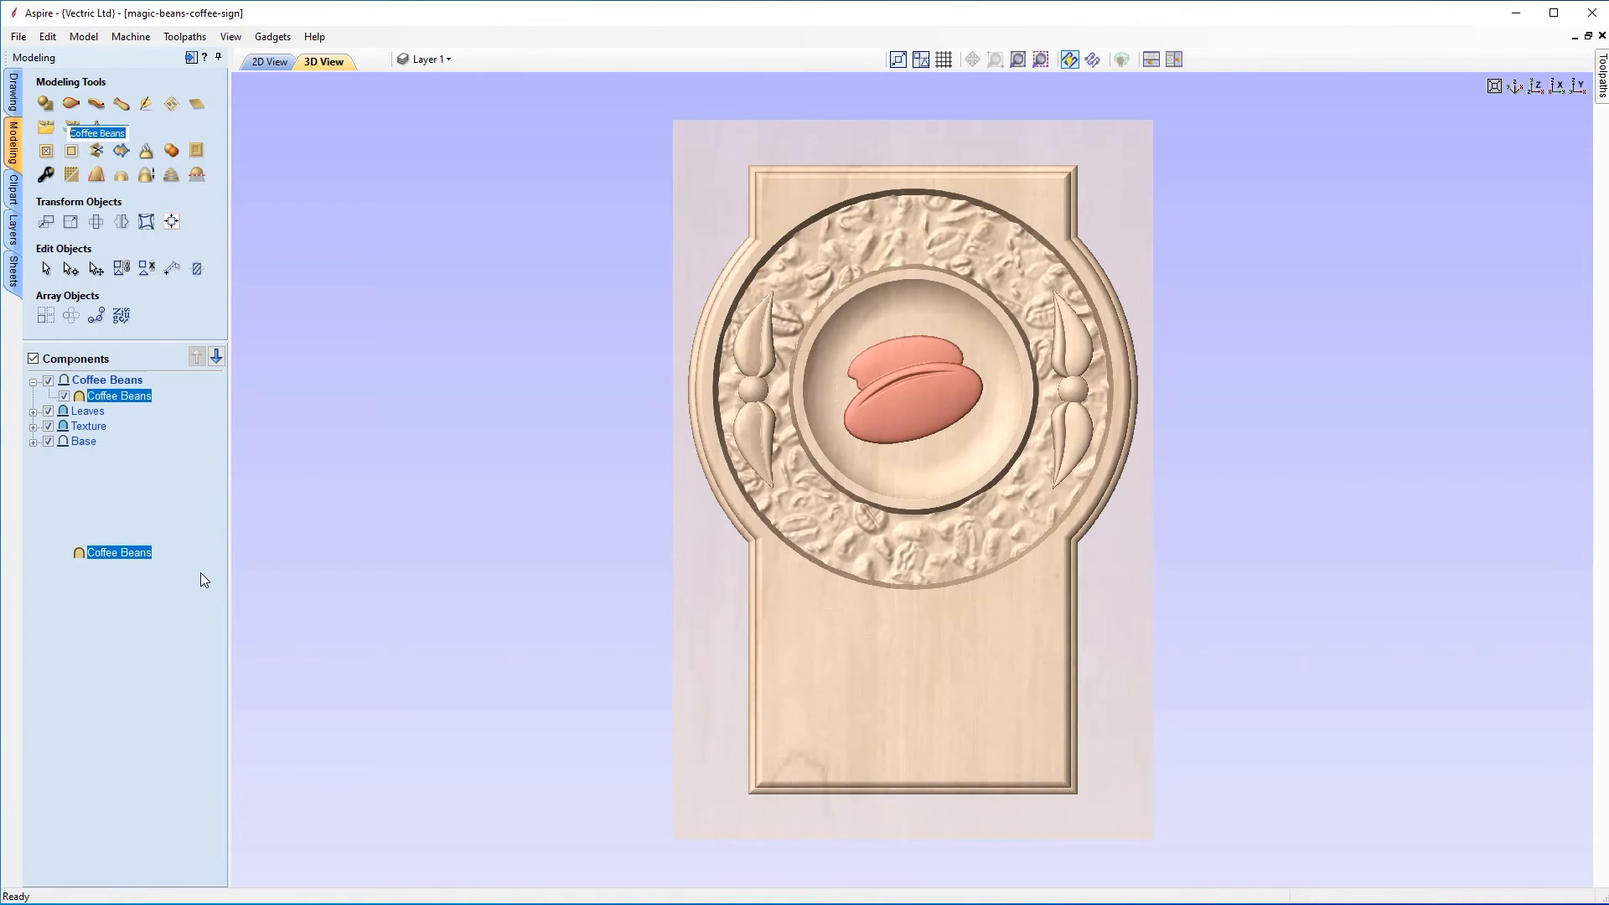
Step: Set the baked bean component's shape height to 0.48 inches and check the overall model height with Scale Model Height
click(44, 176)
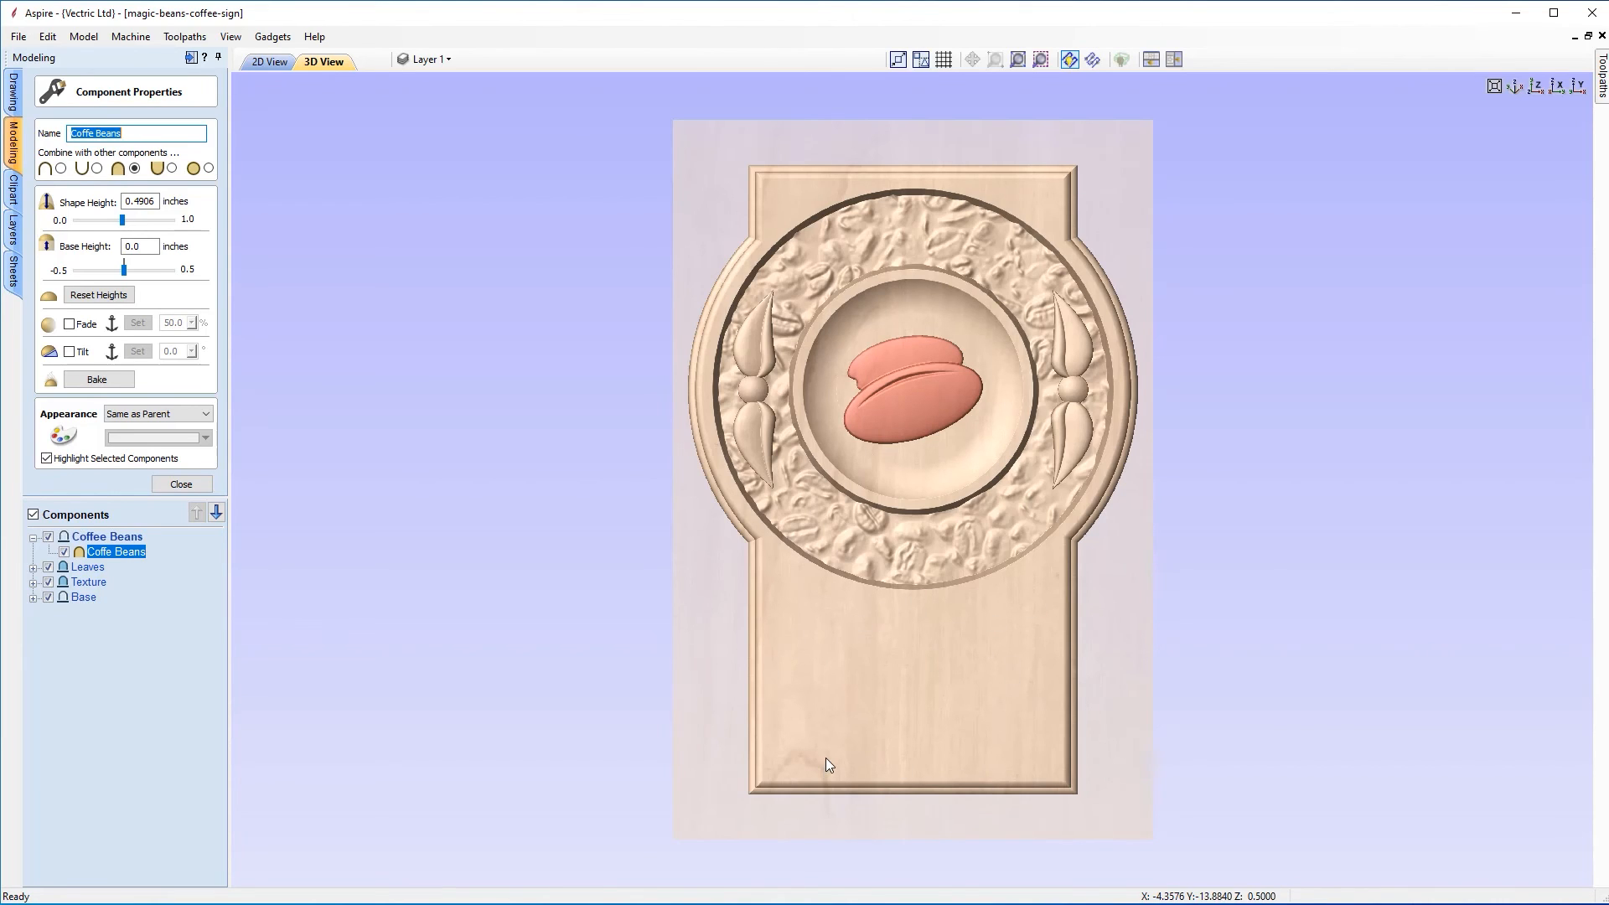
click(151, 202)
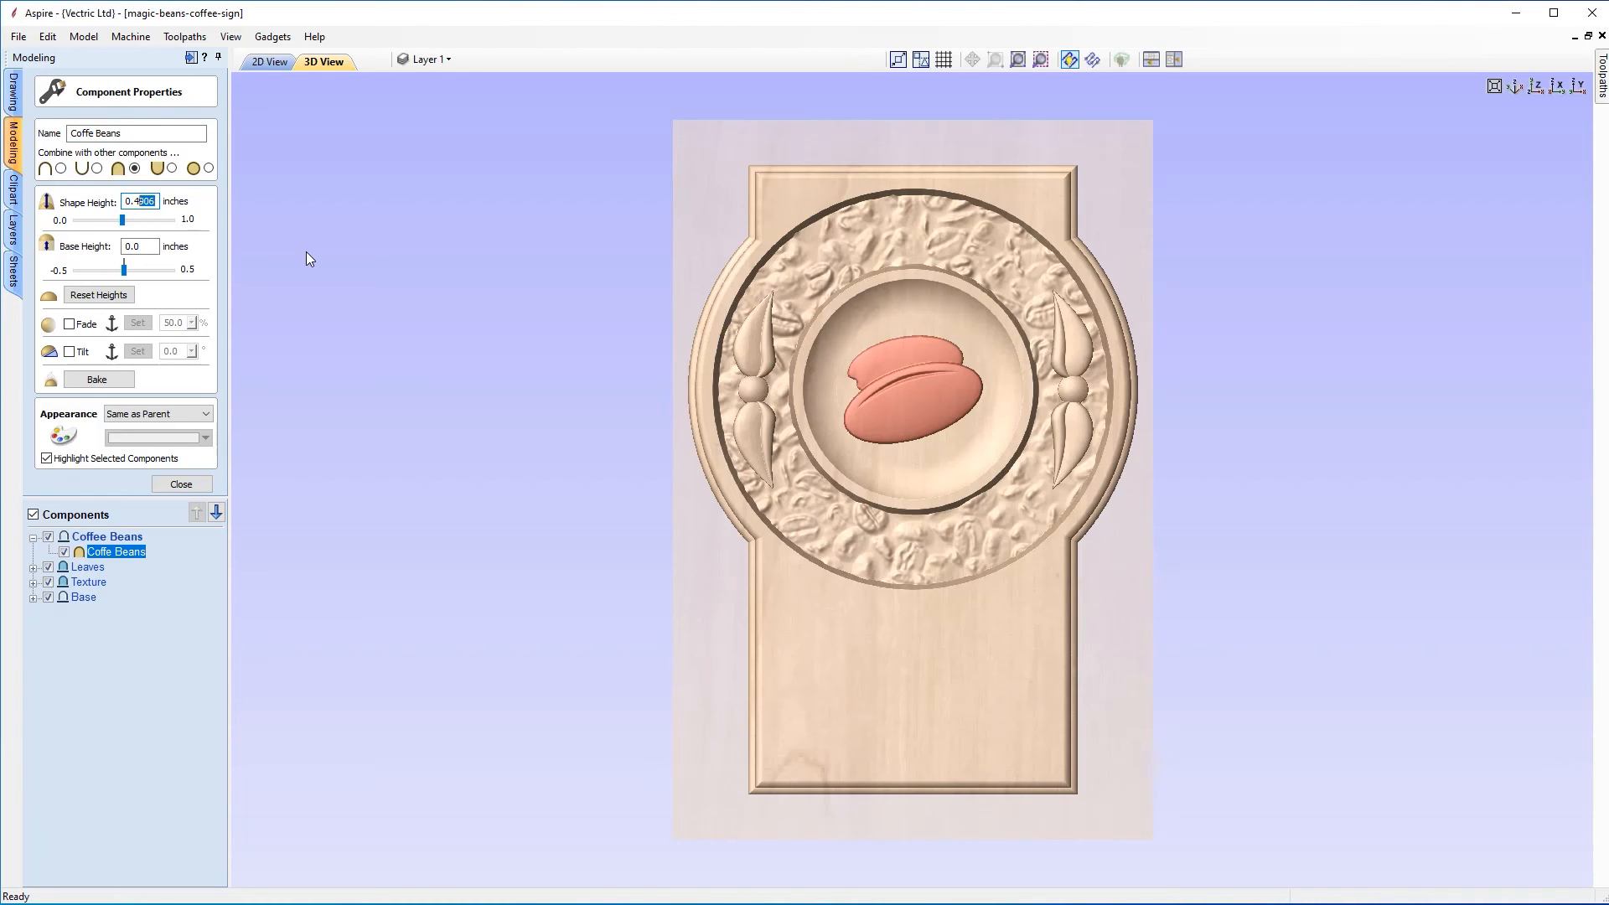
text(8)
key(space)
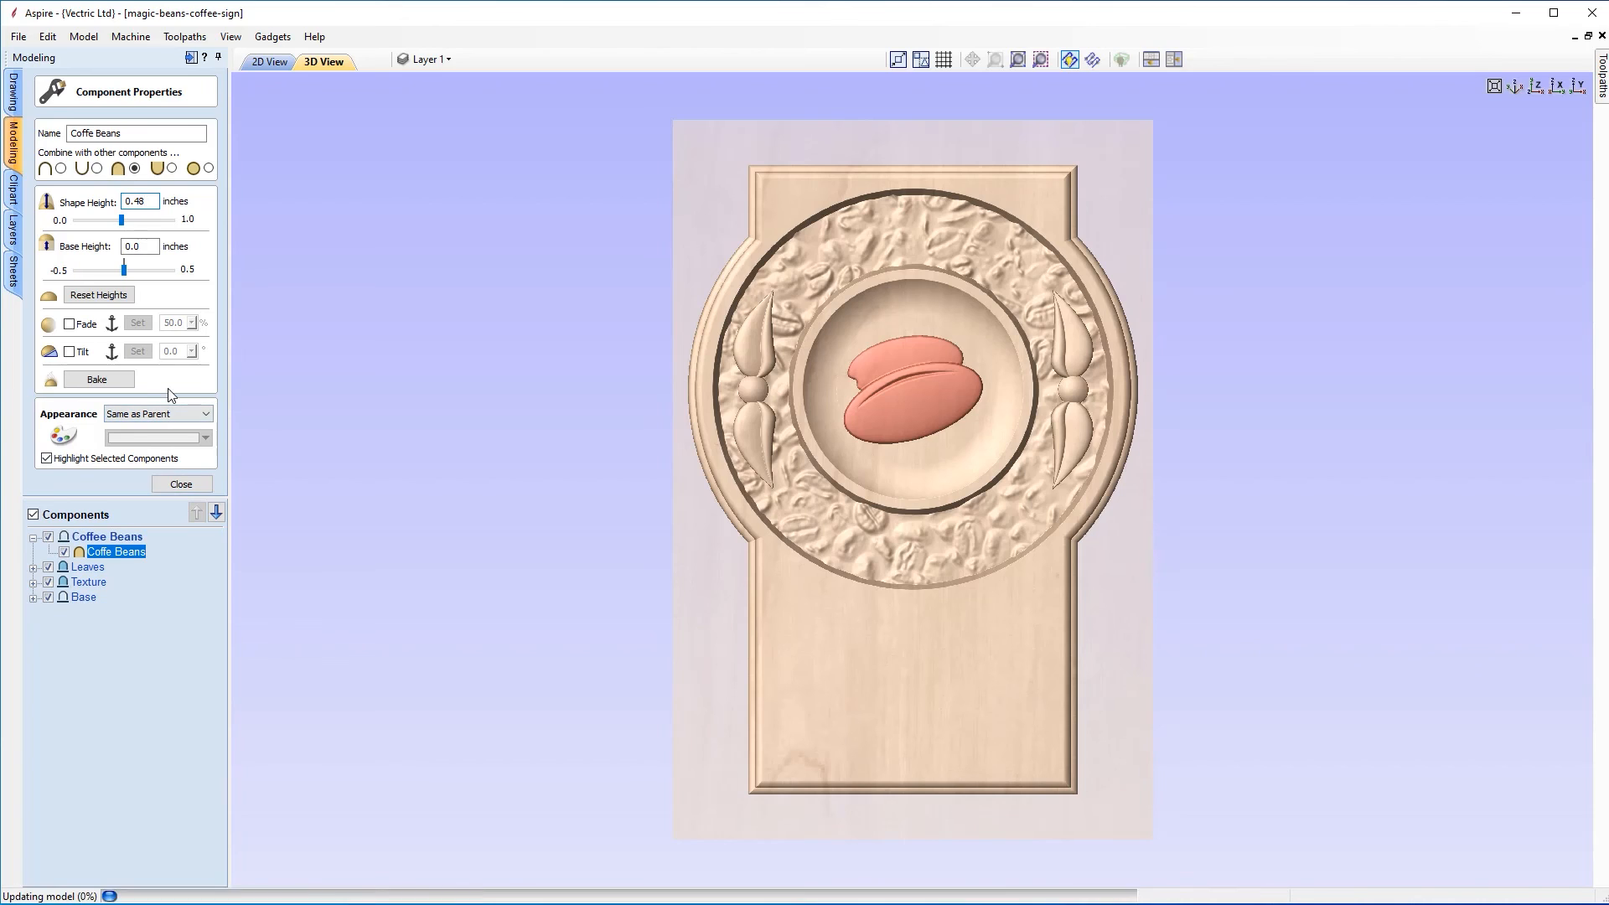
click(178, 485)
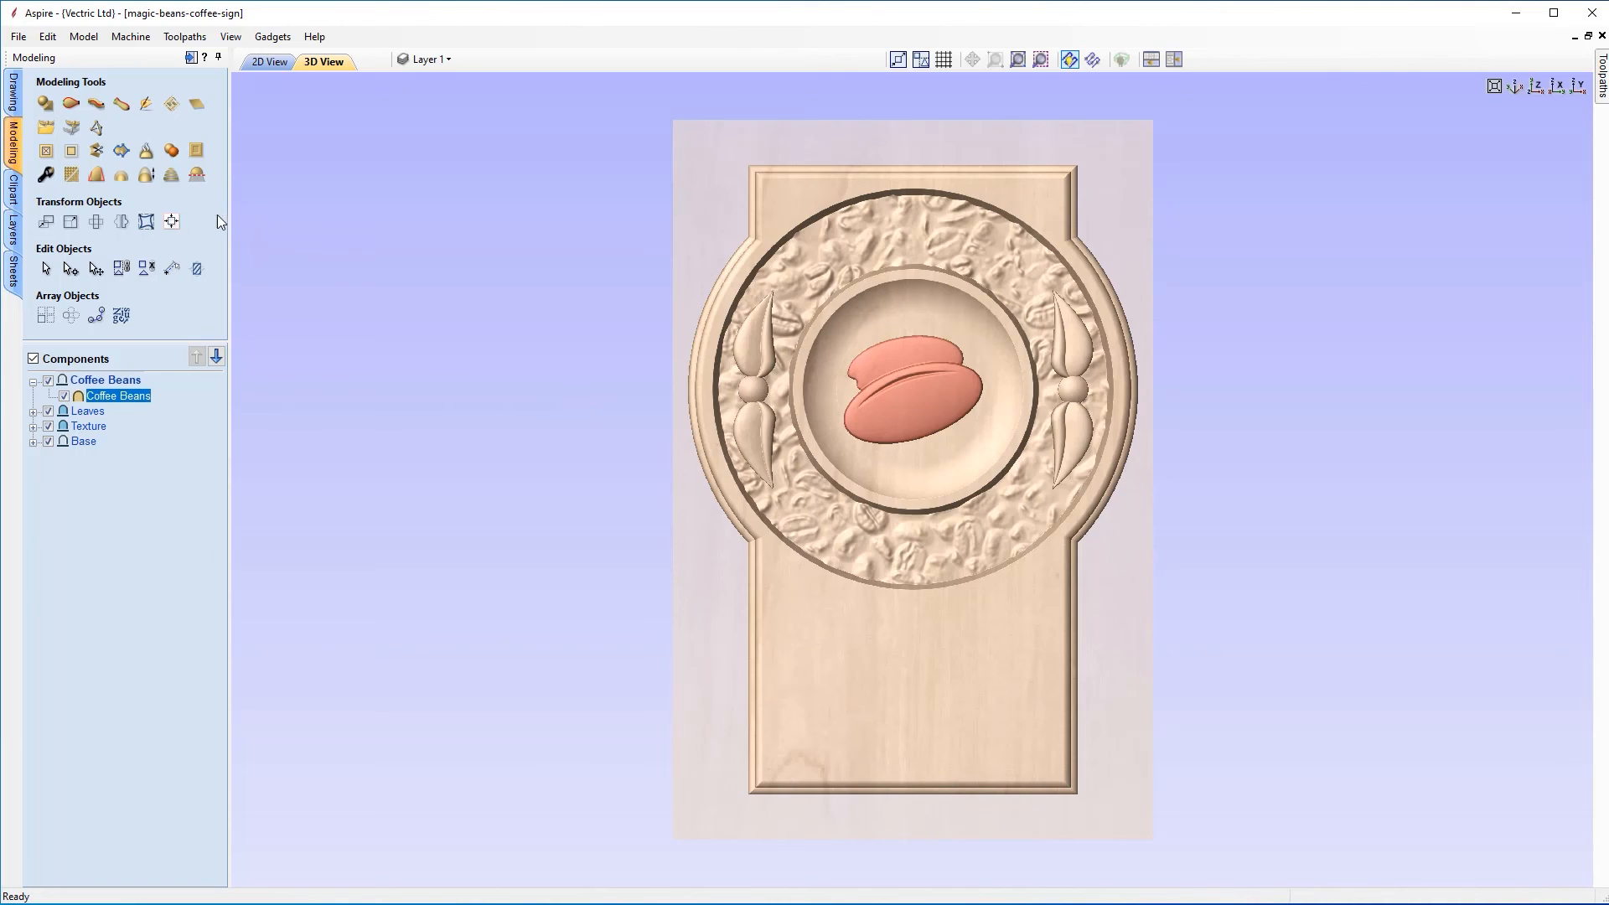
click(147, 176)
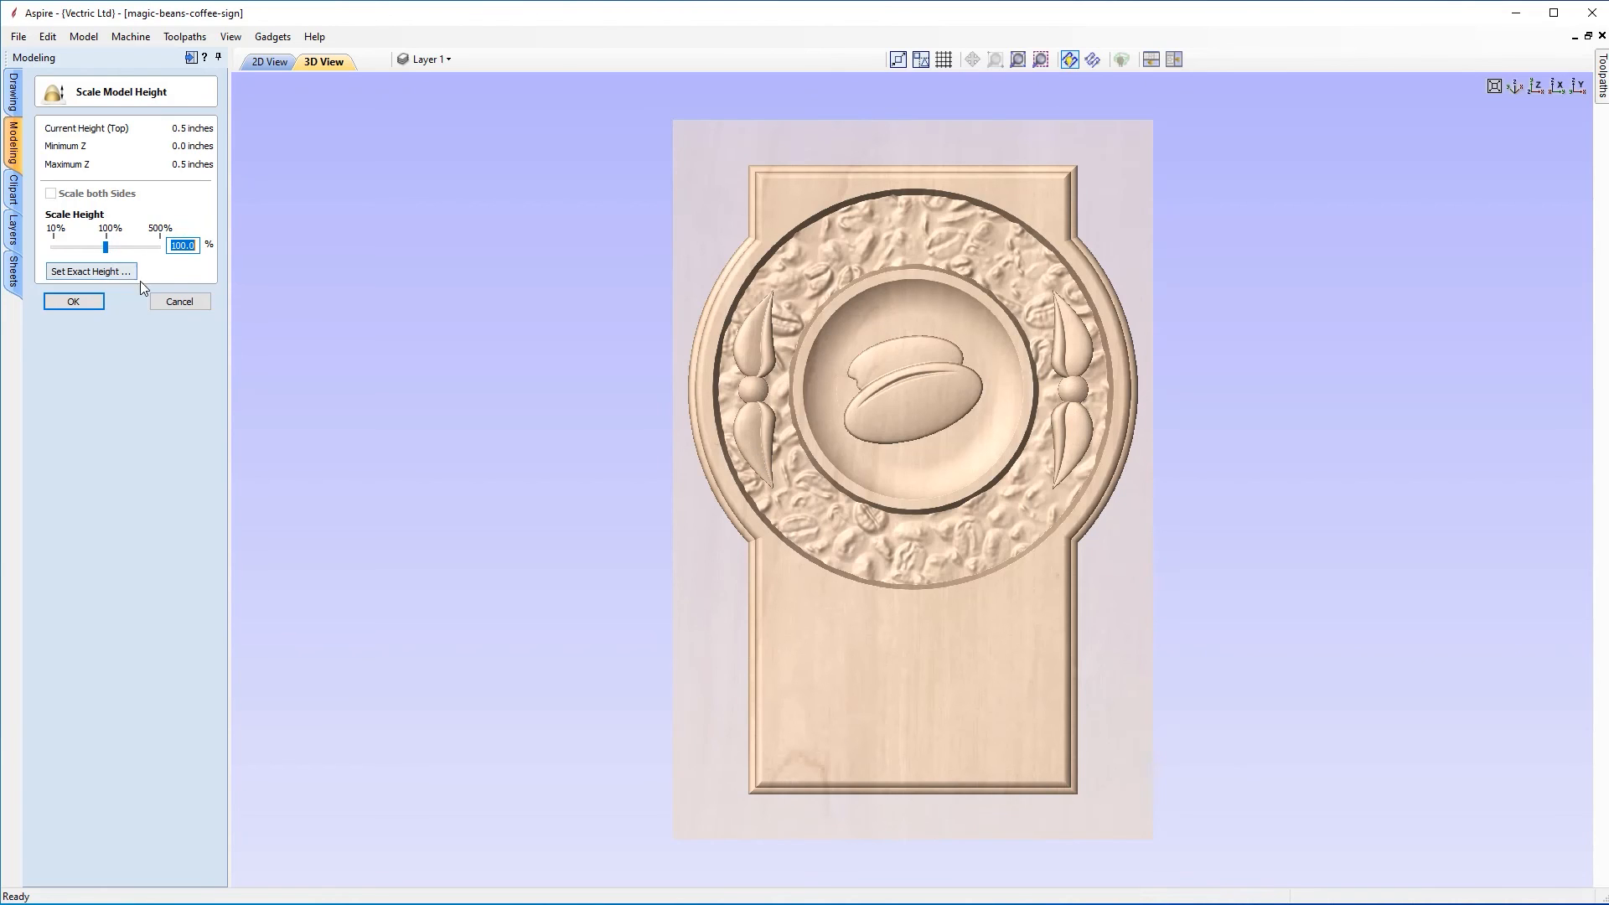
click(166, 302)
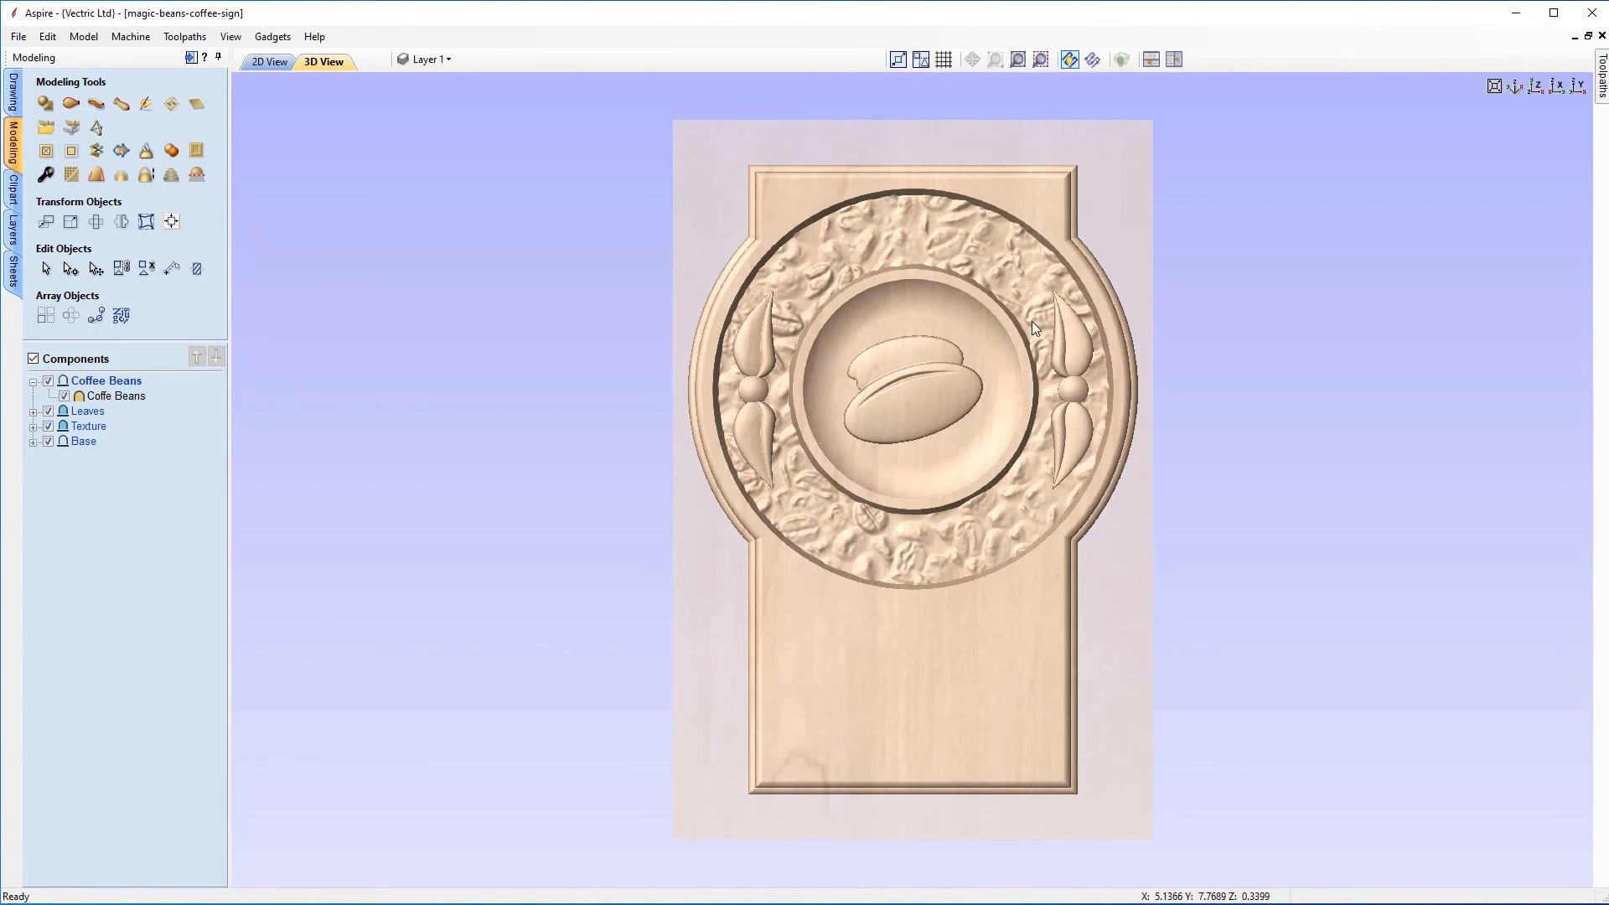
Step: Show the 2D and 3D views side by side and insert a new component level named Fresh Coffee Text
click(1172, 59)
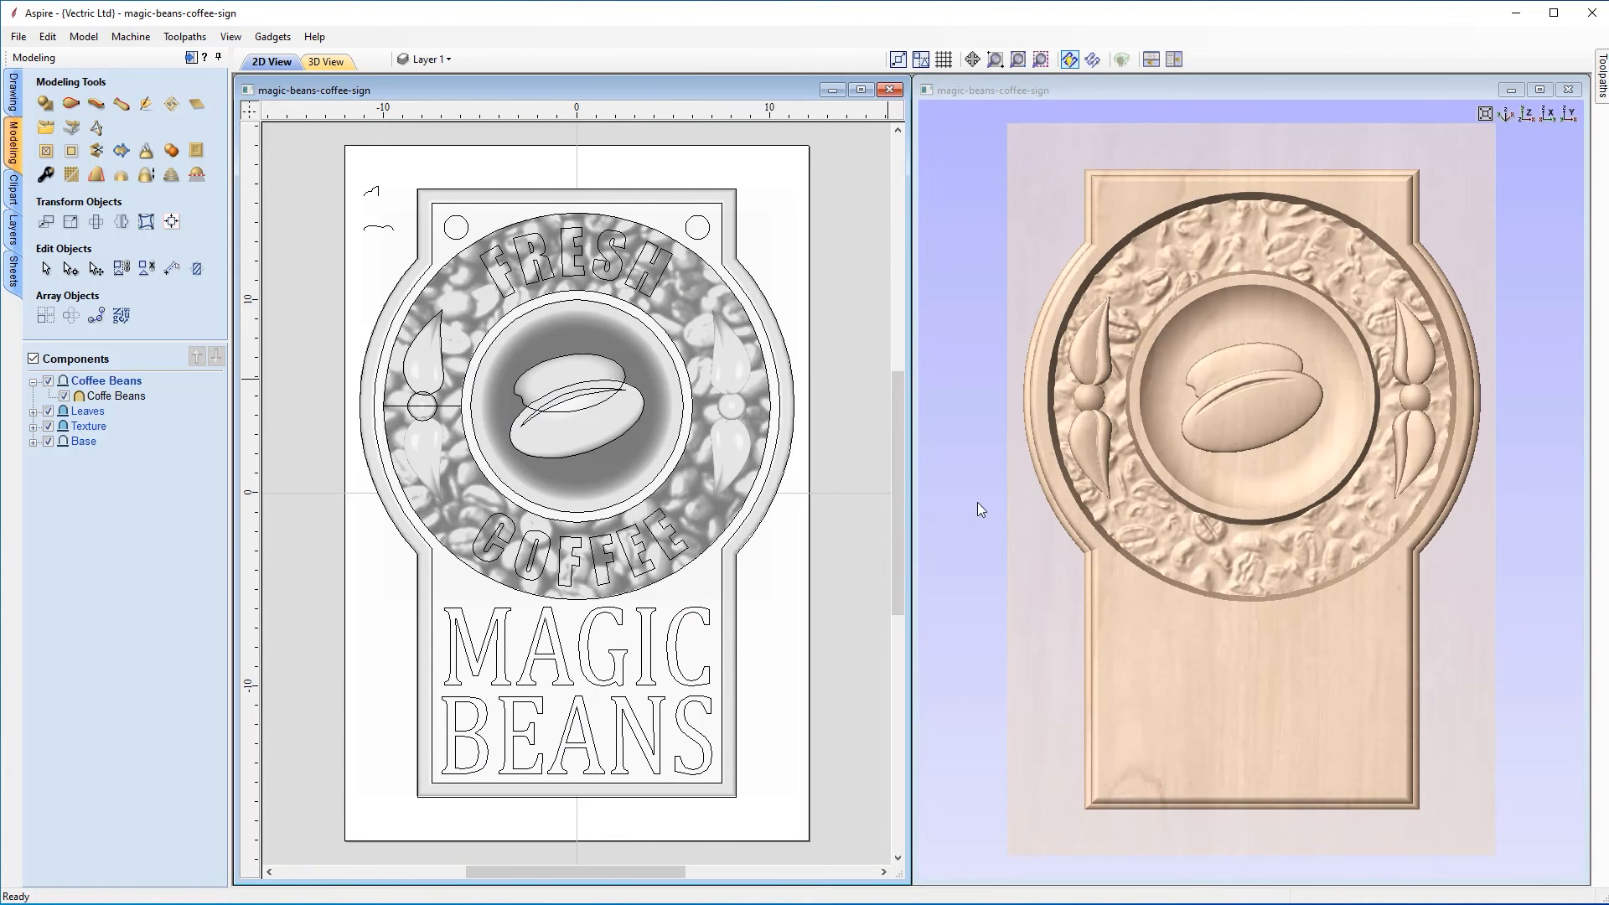
click(34, 382)
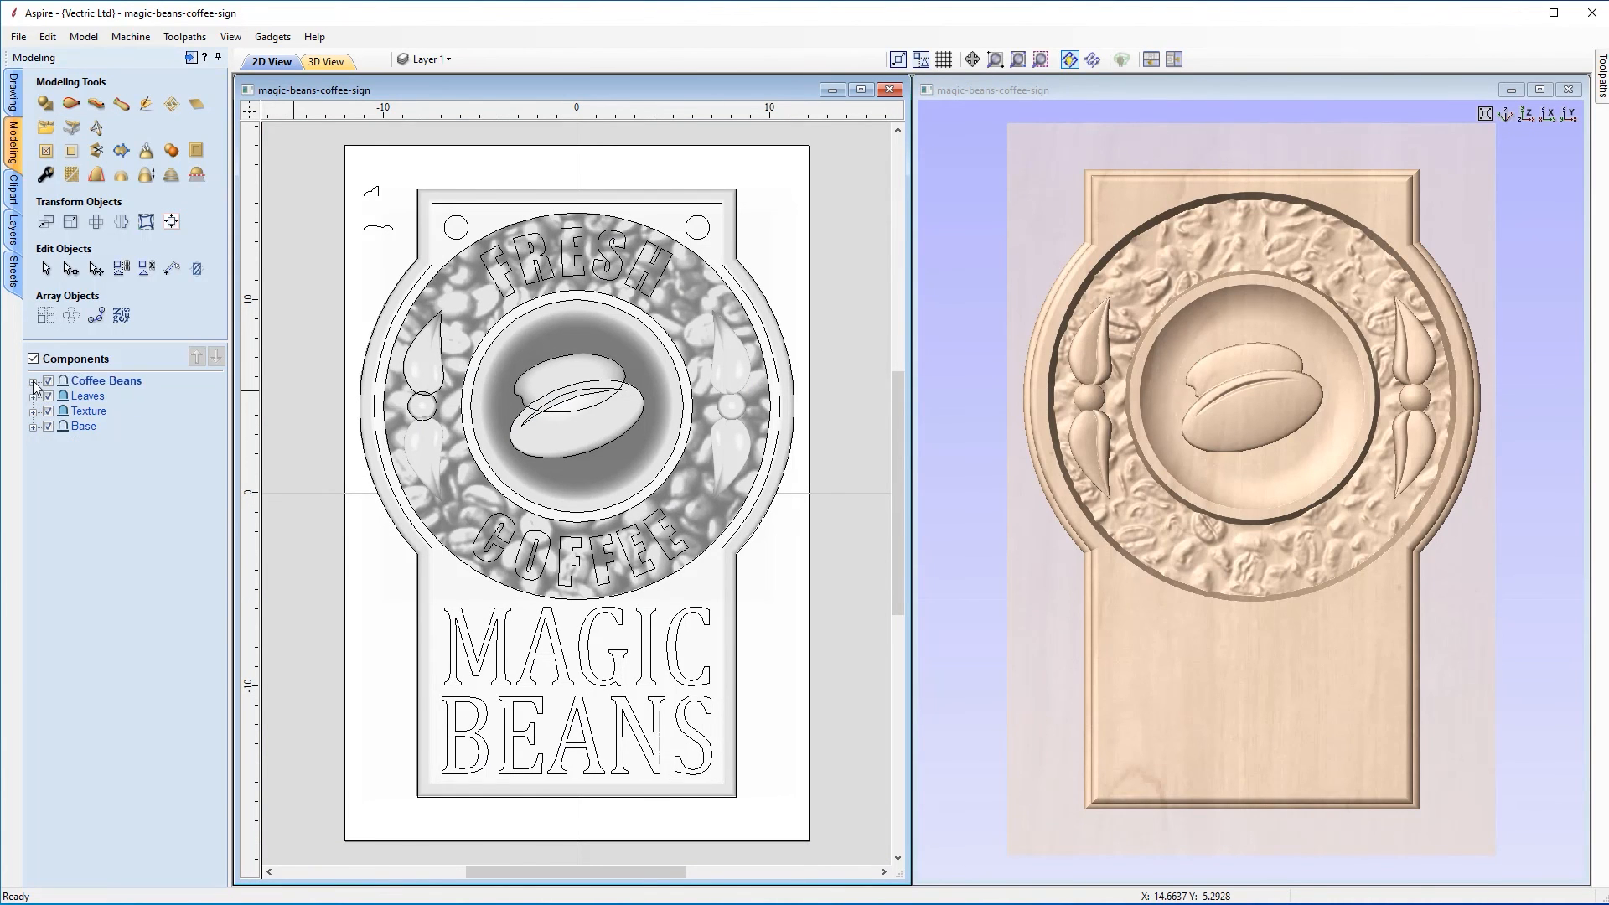
right_click(80, 384)
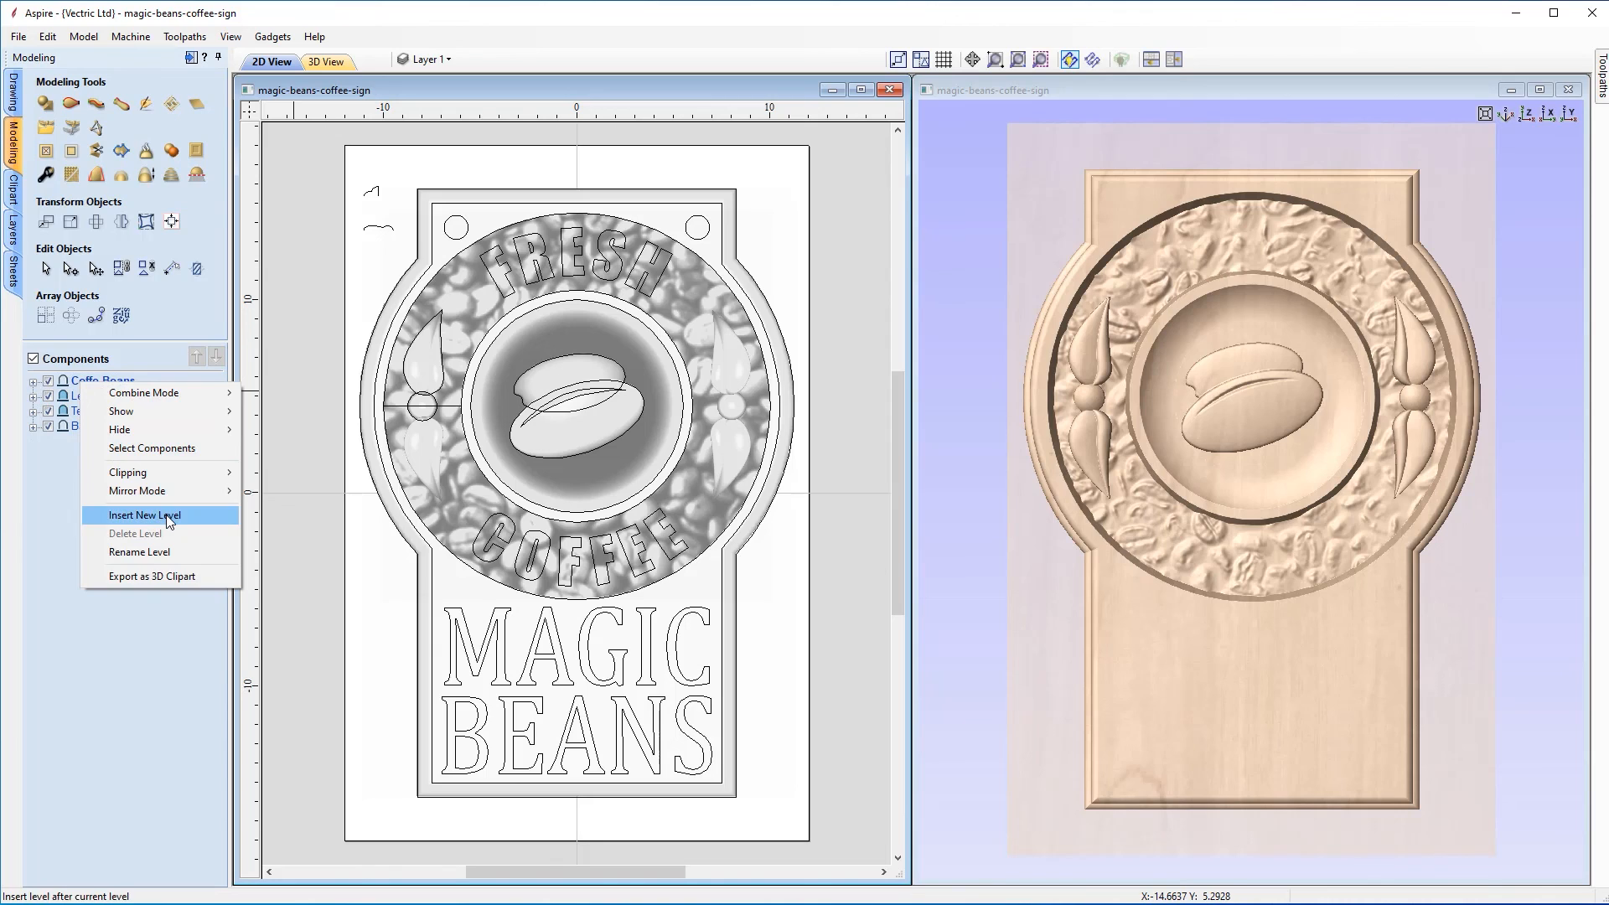
click(167, 515)
right_click(97, 382)
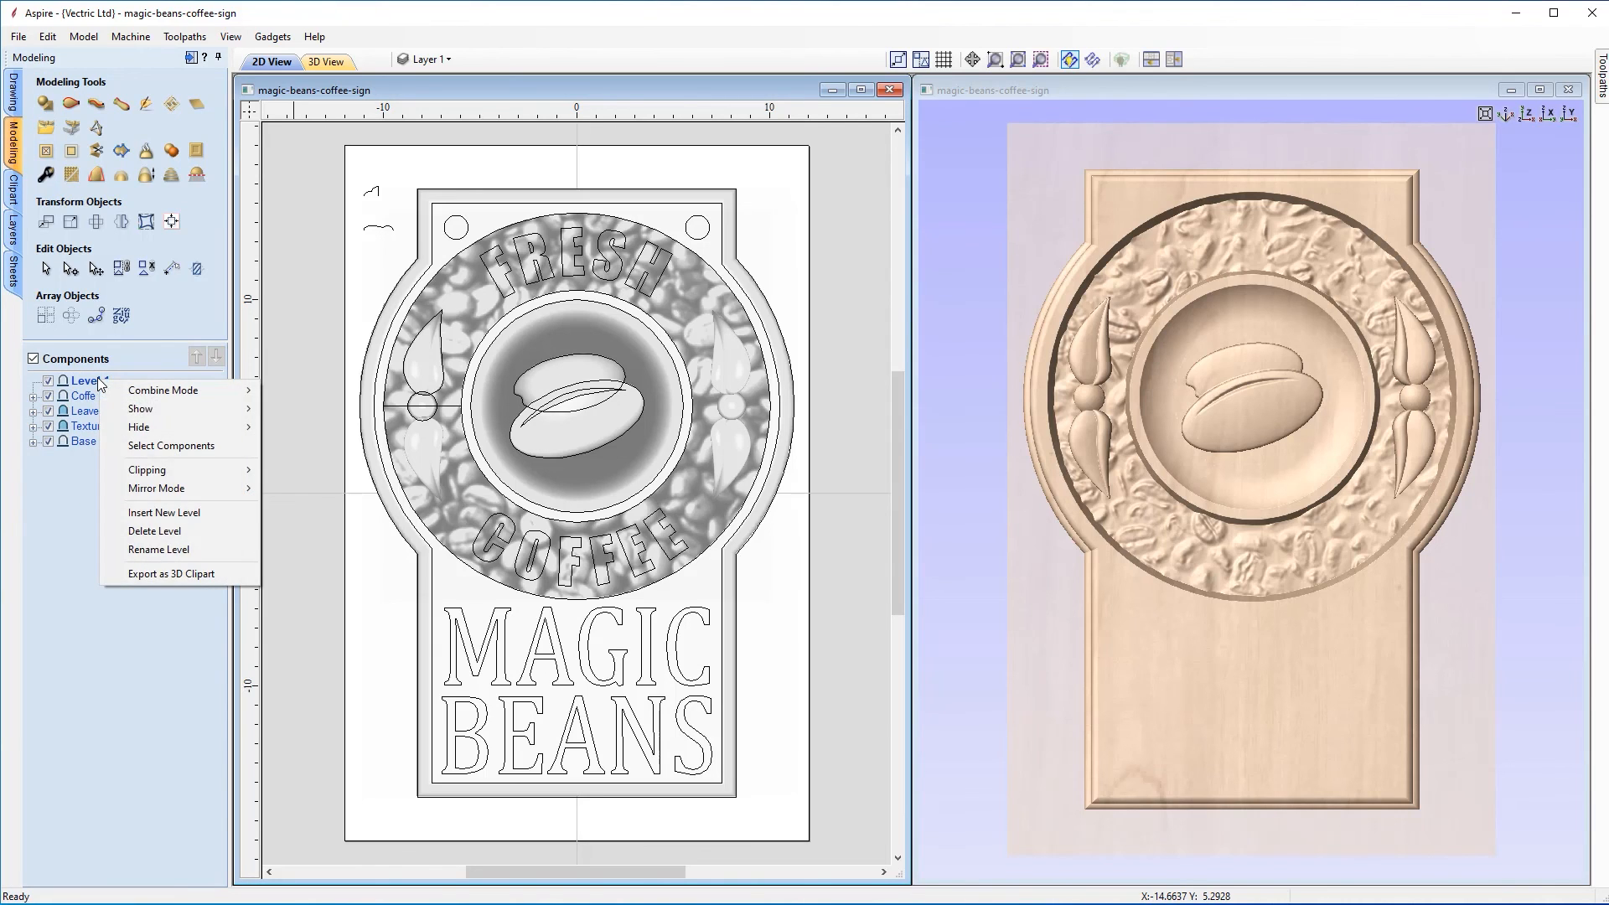
click(171, 544)
text(Fresh Co)
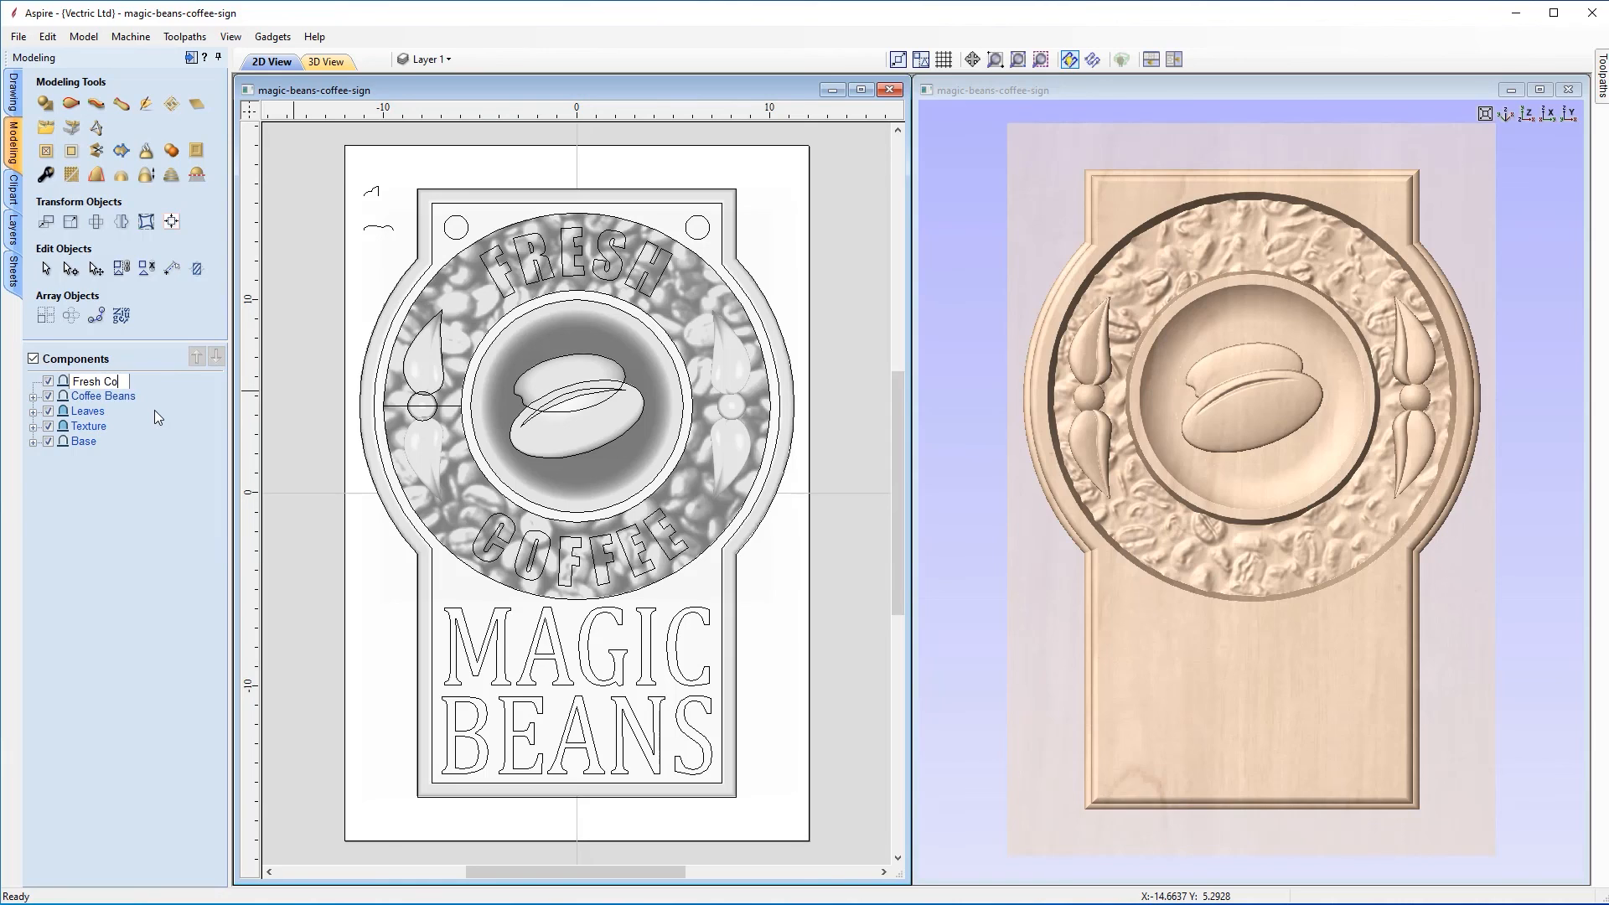
text(ffee text)
key(Return)
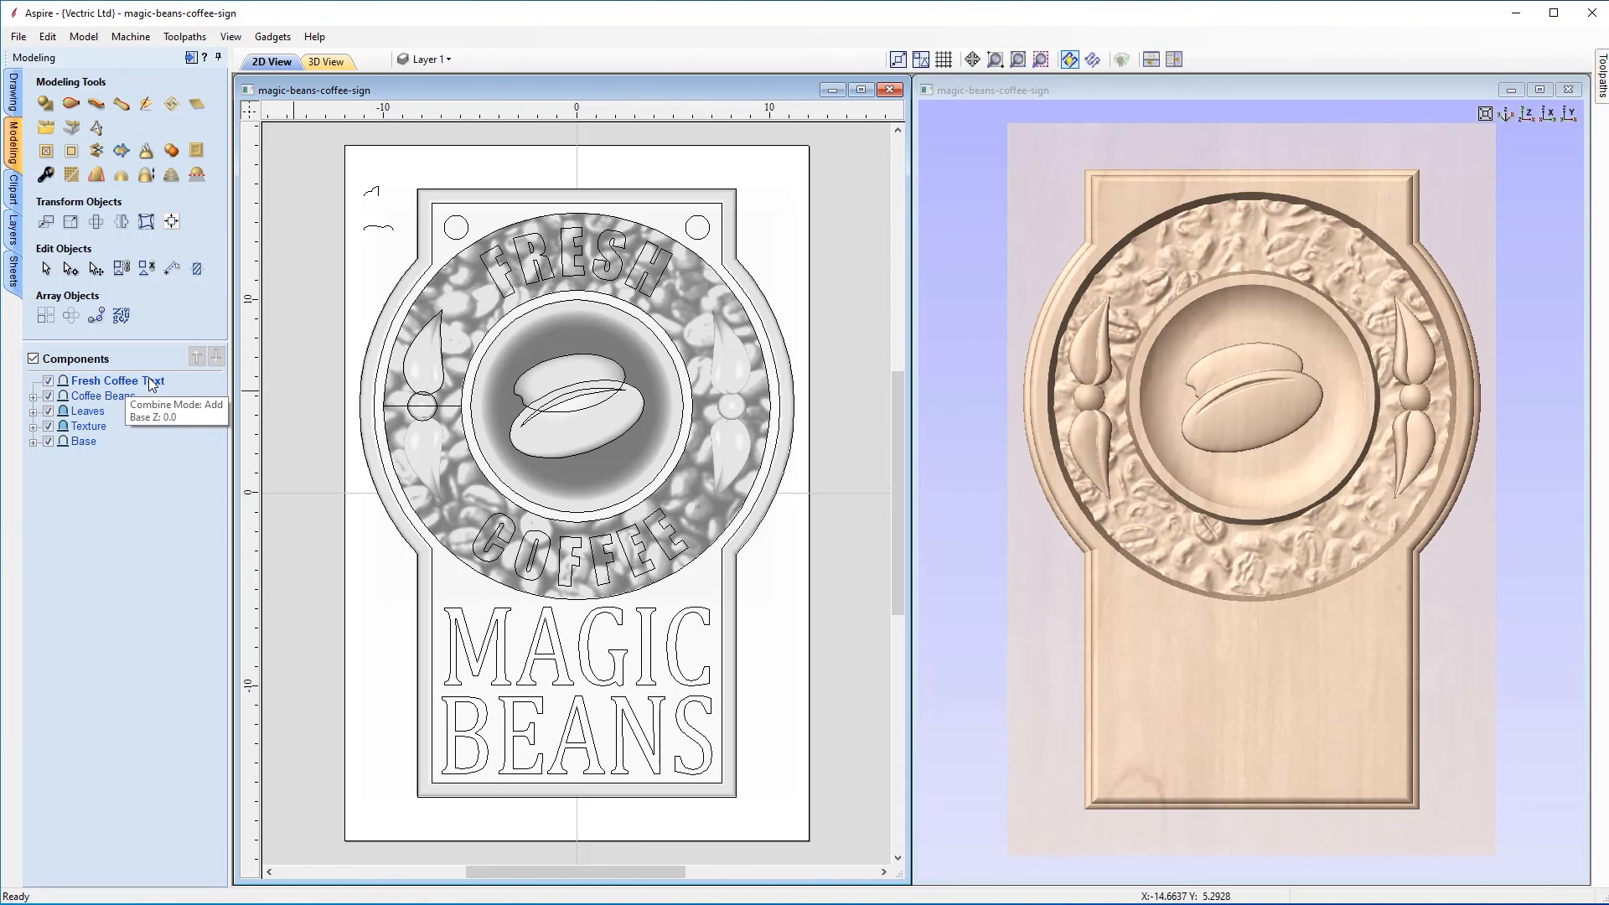
Step: Create a 75-degree angular shape named Text from the FRESH and COFFEE lettering, limited to a height of 0.4 inches
click(485, 269)
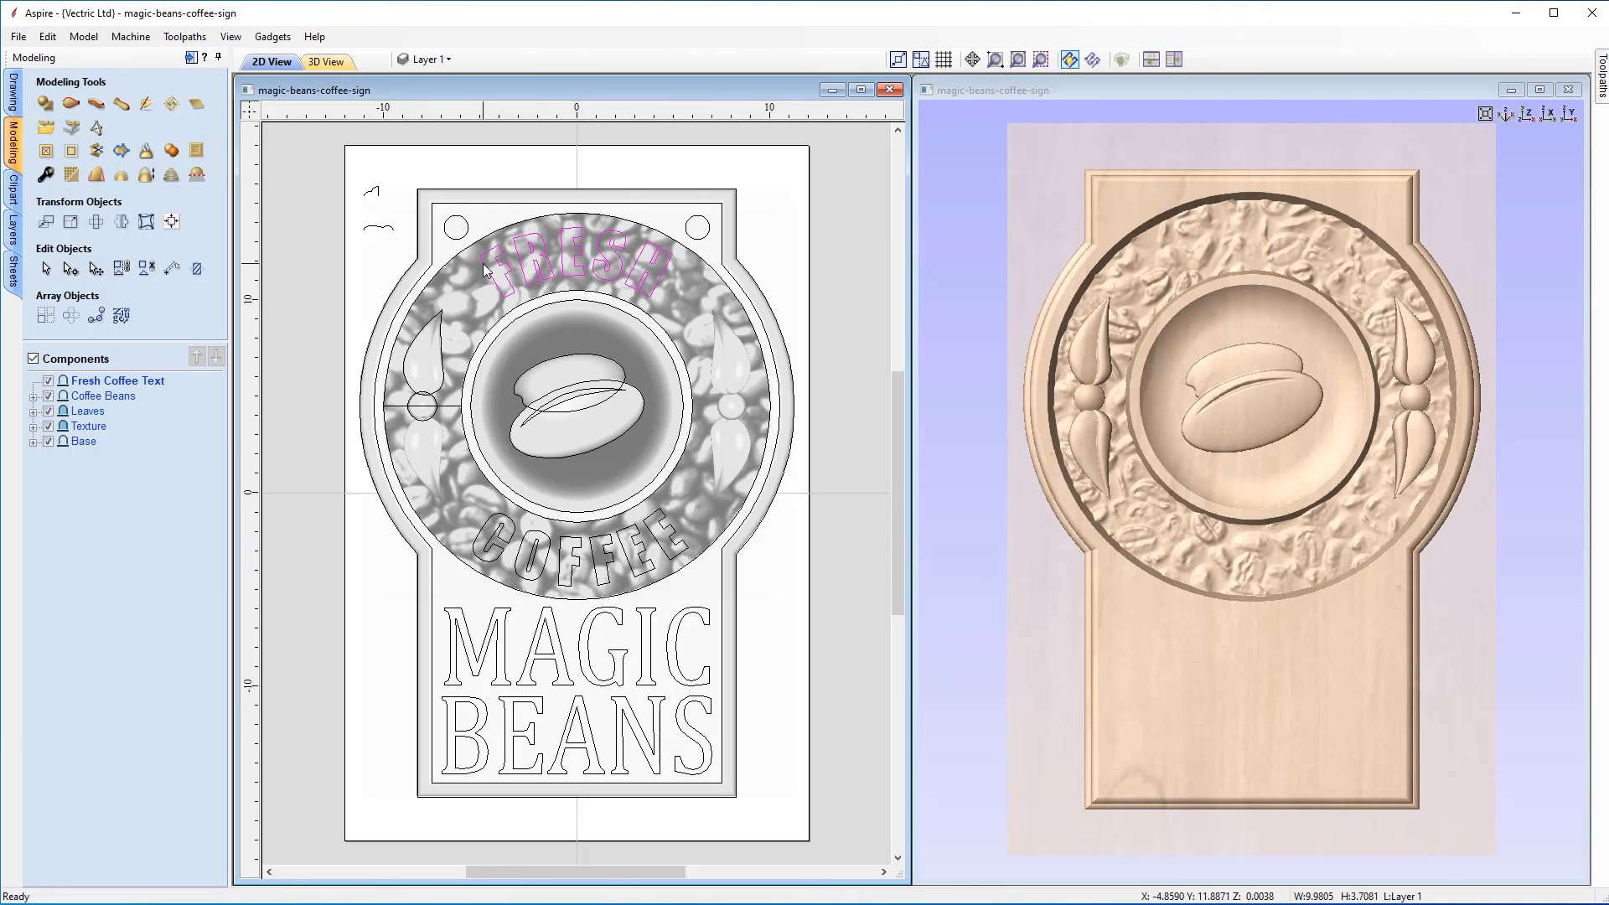
shift+click(550, 540)
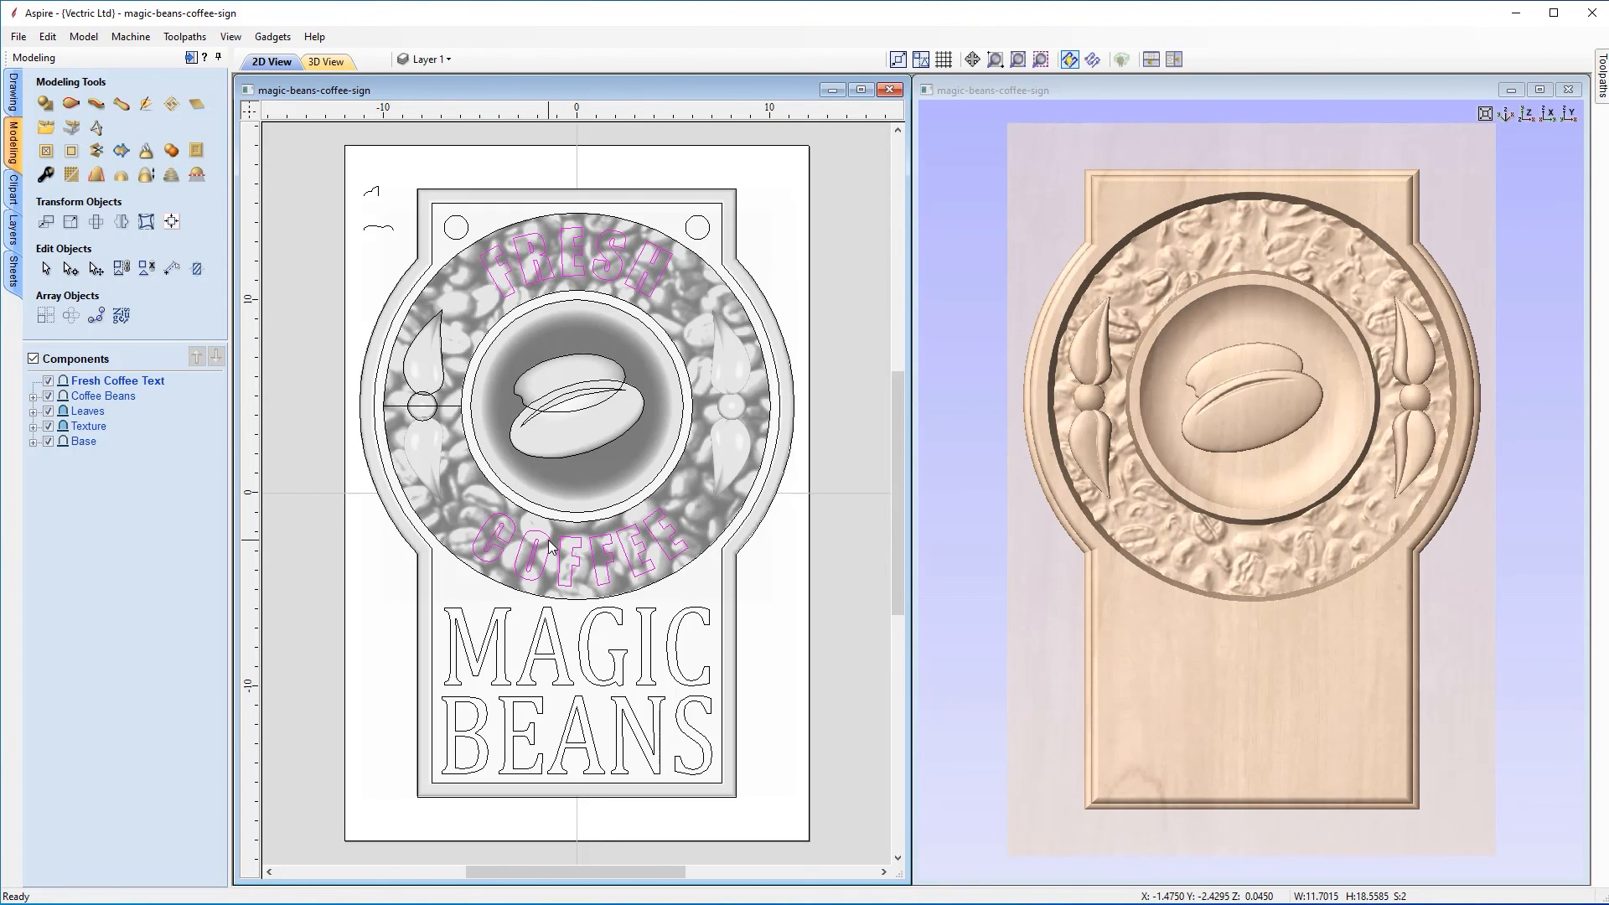
click(44, 103)
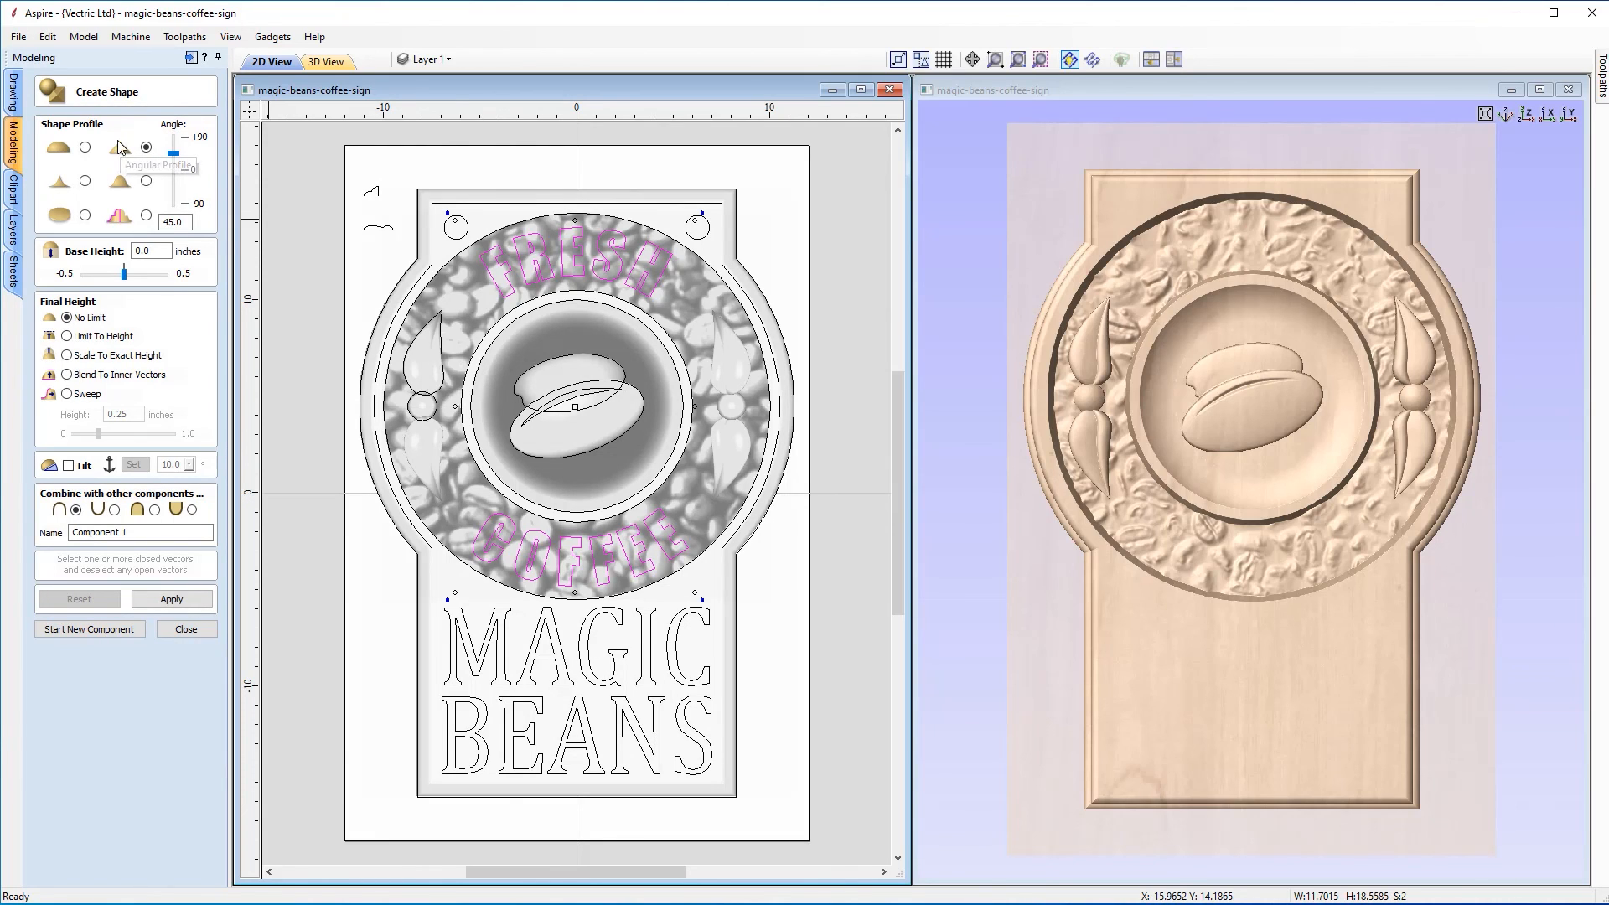
double_click(174, 222)
text(75)
click(112, 338)
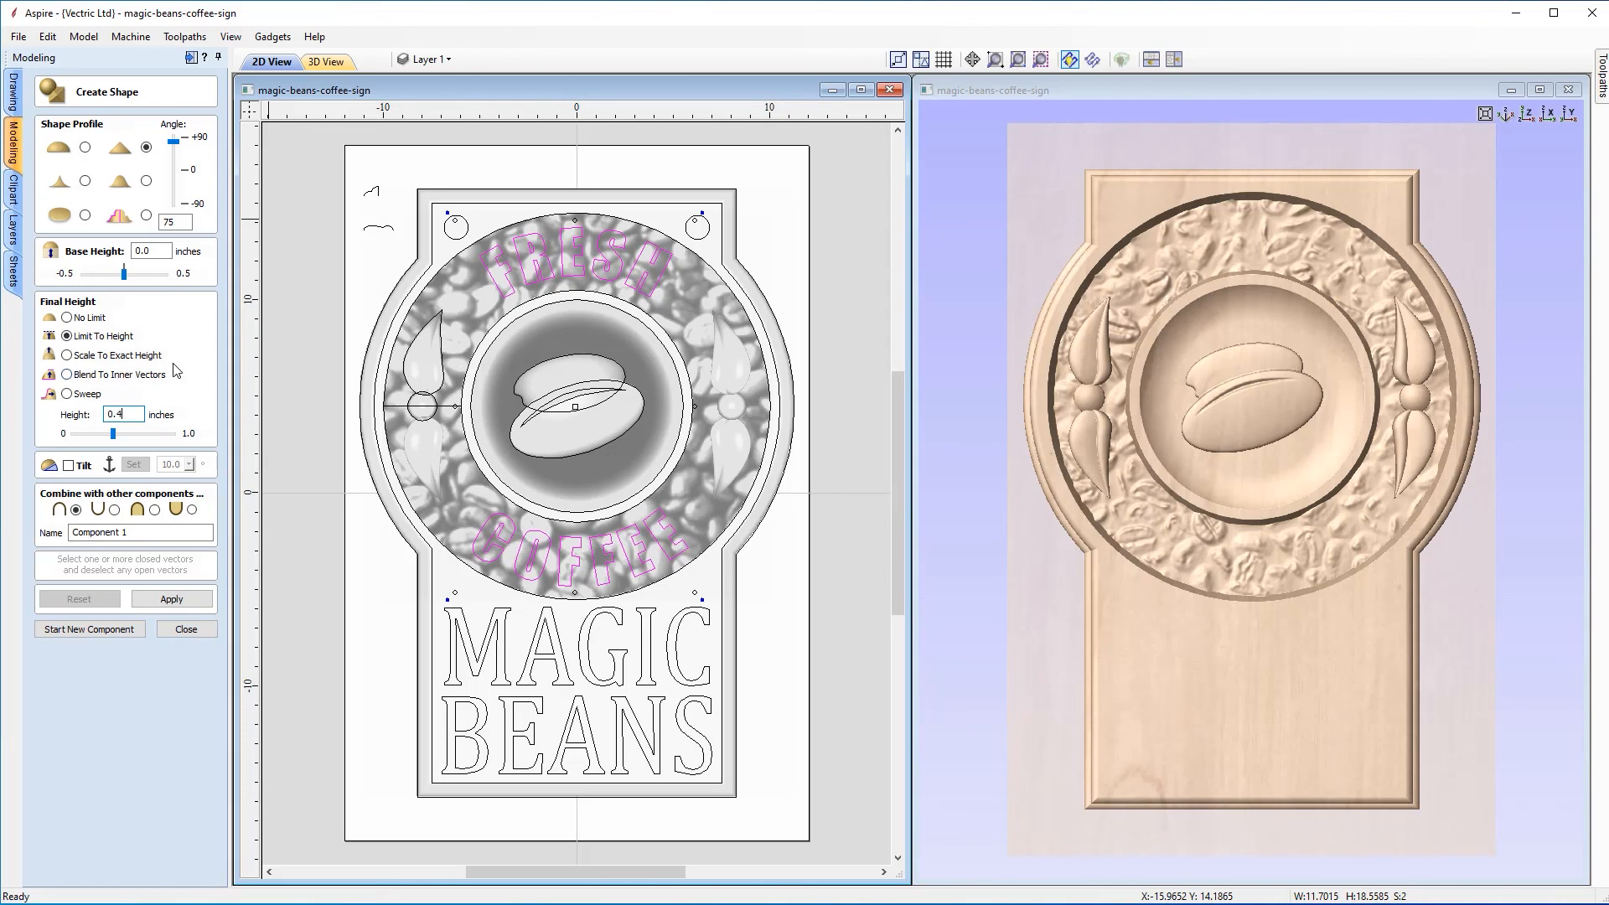
click(147, 532)
text(T)
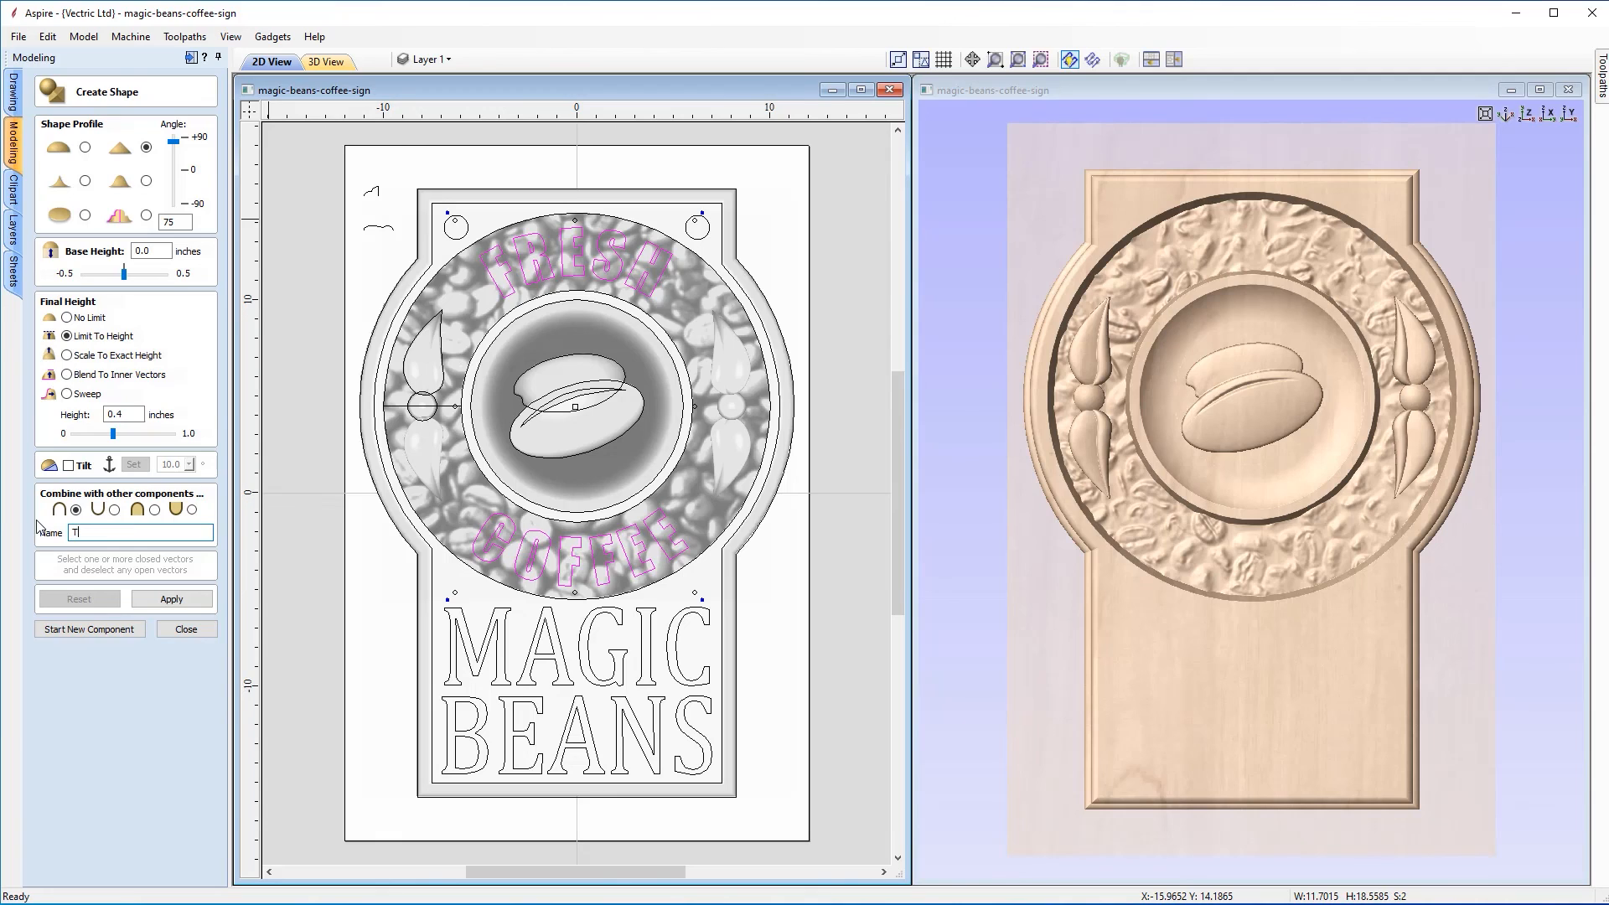
click(151, 603)
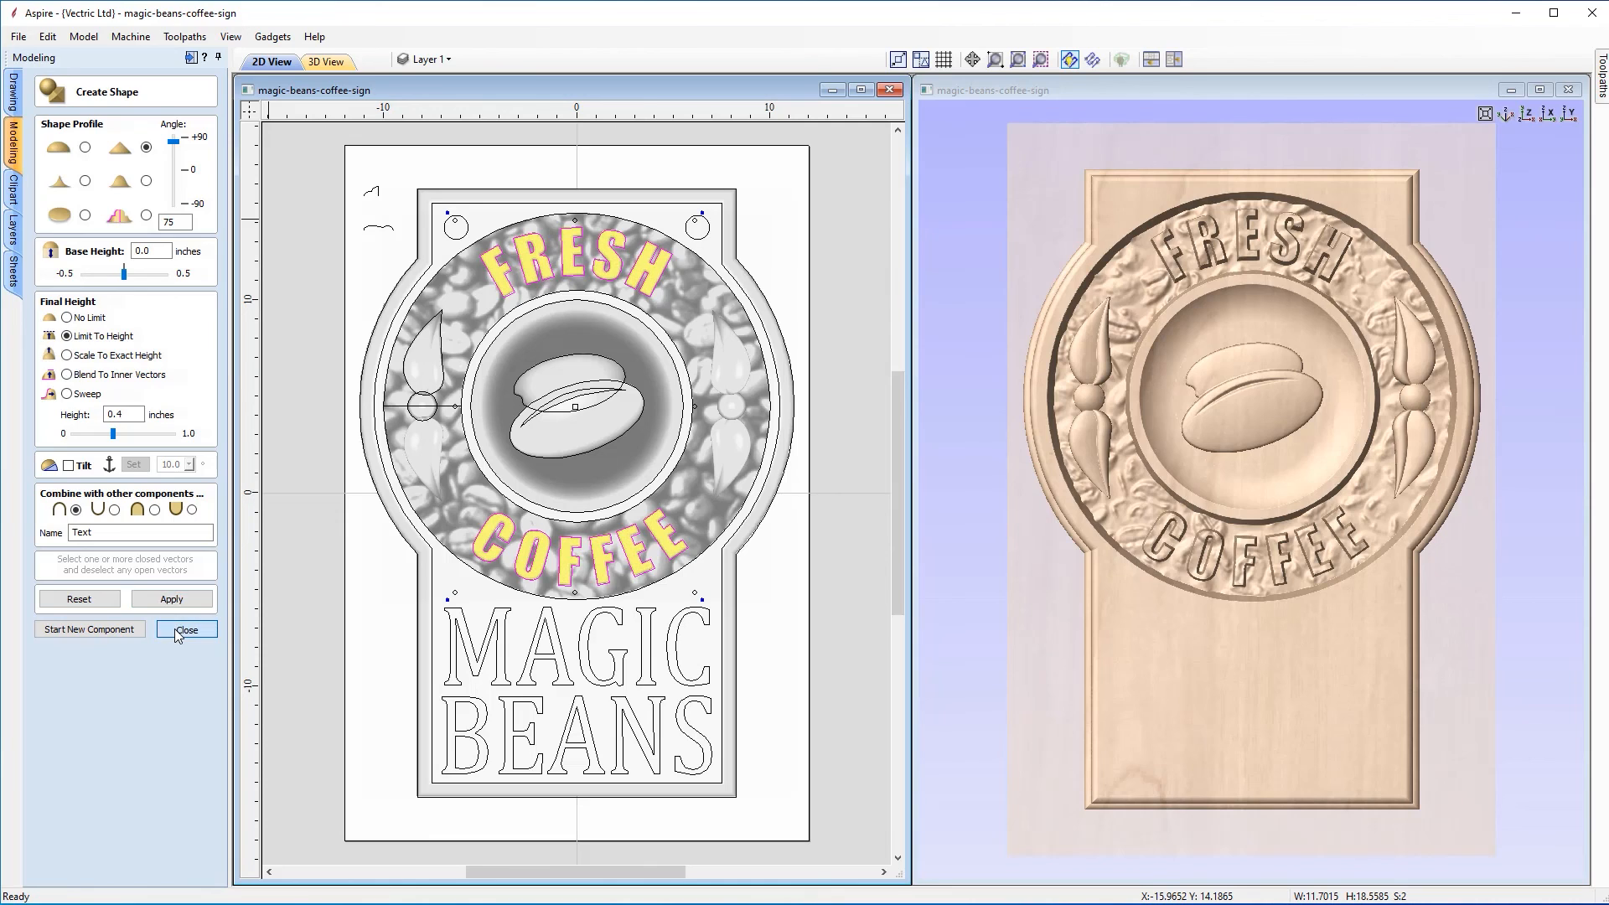
click(176, 628)
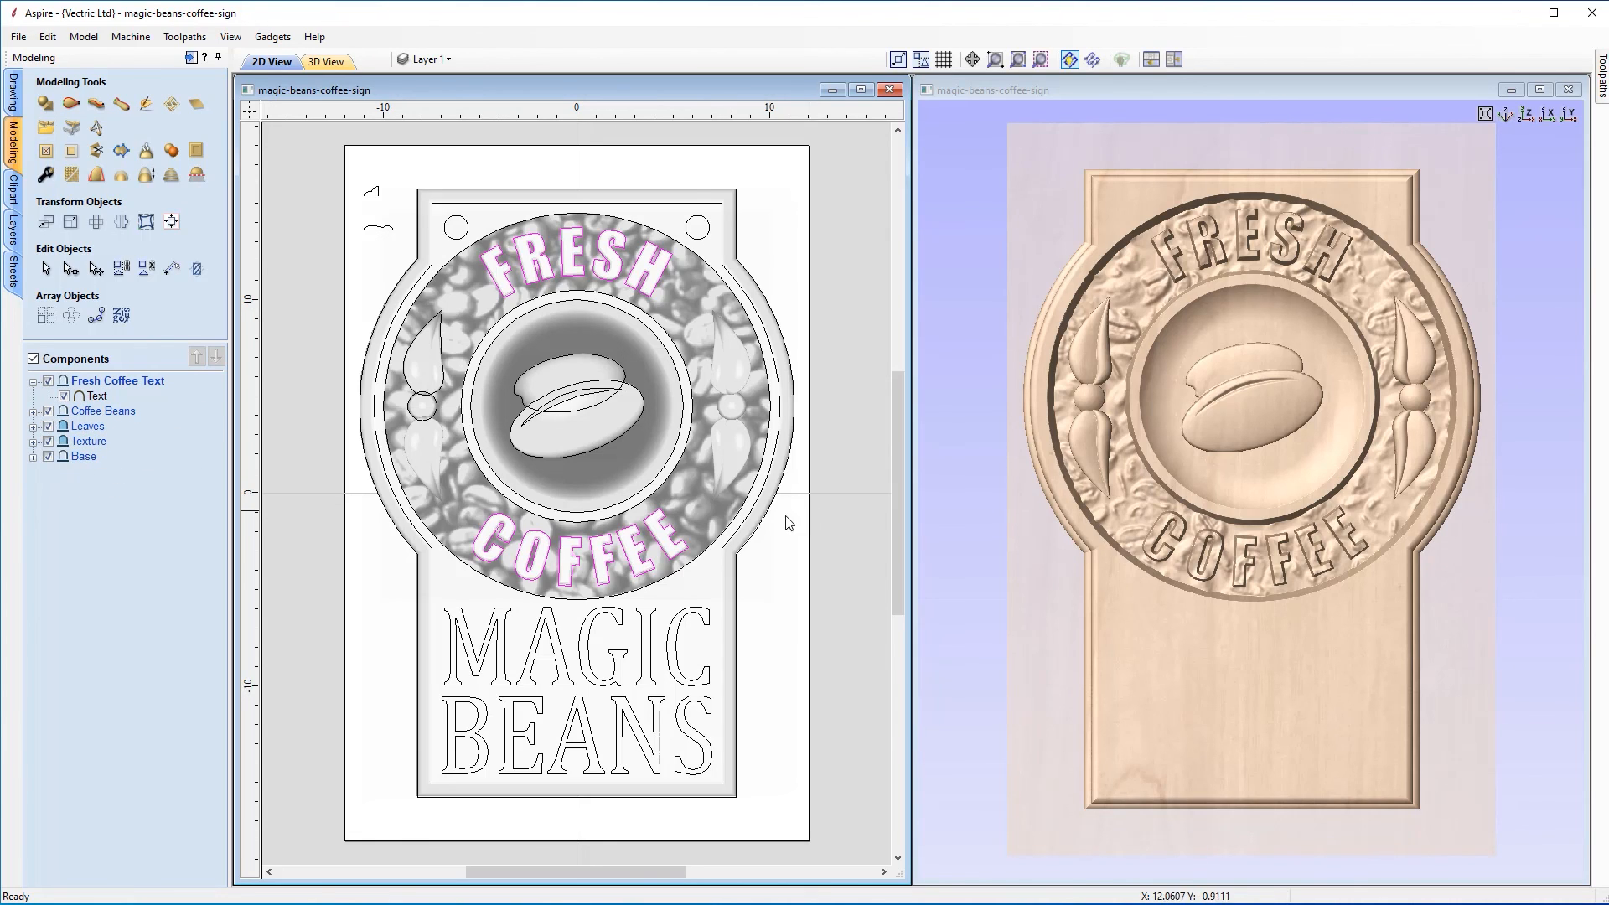
Step: Set the combine mode of the Fresh Coffee Text level to Merge
right_click(141, 384)
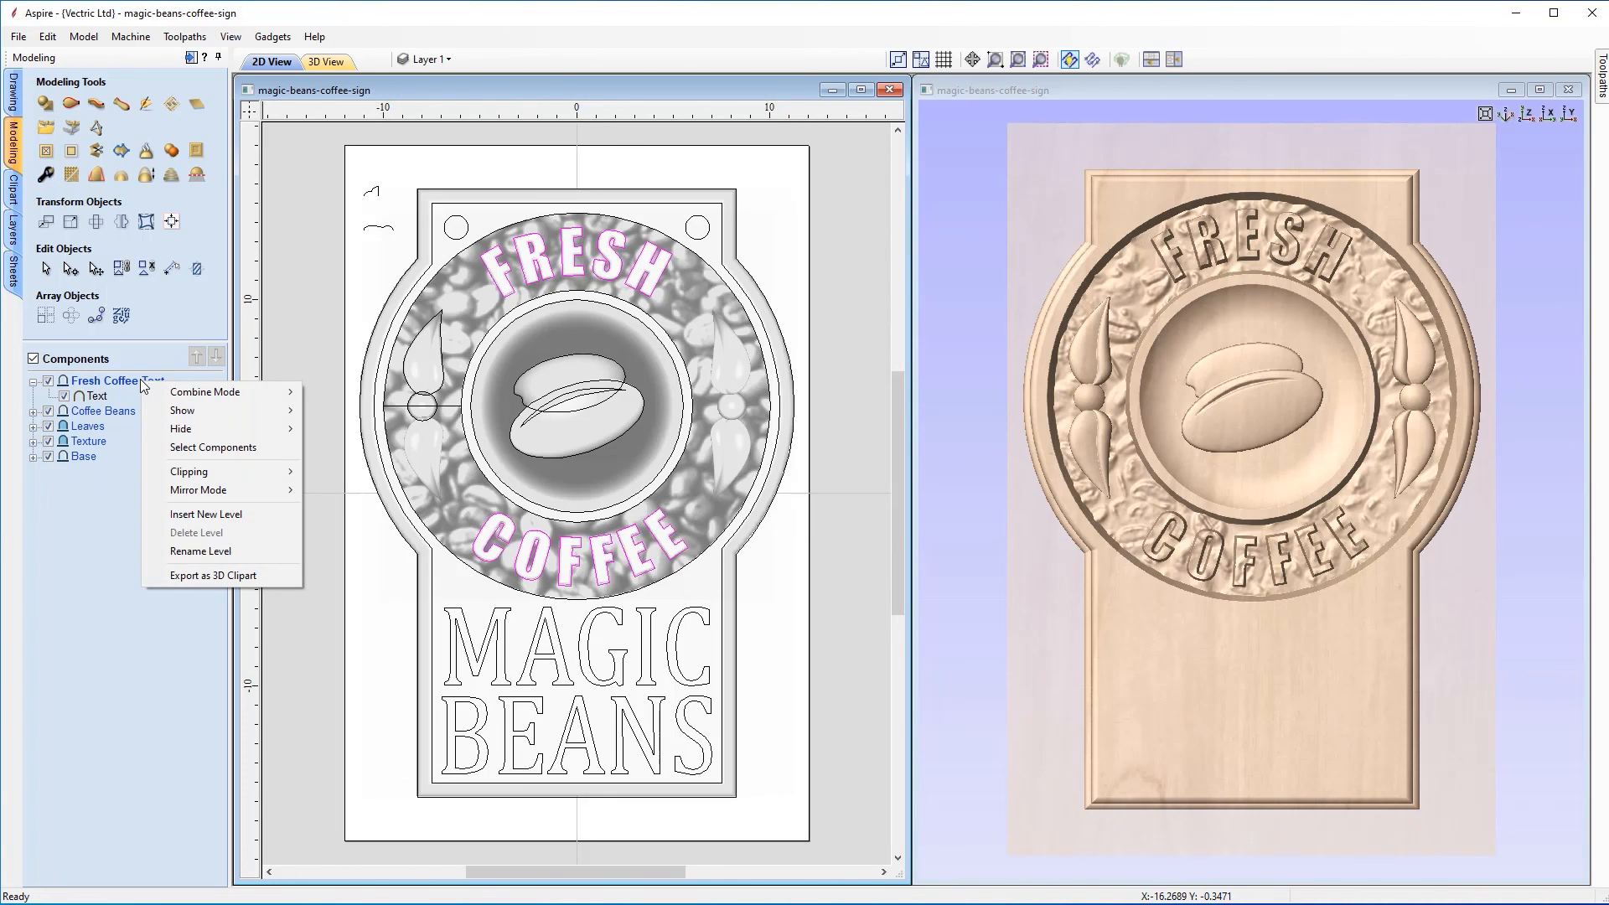
mouse_move(176, 392)
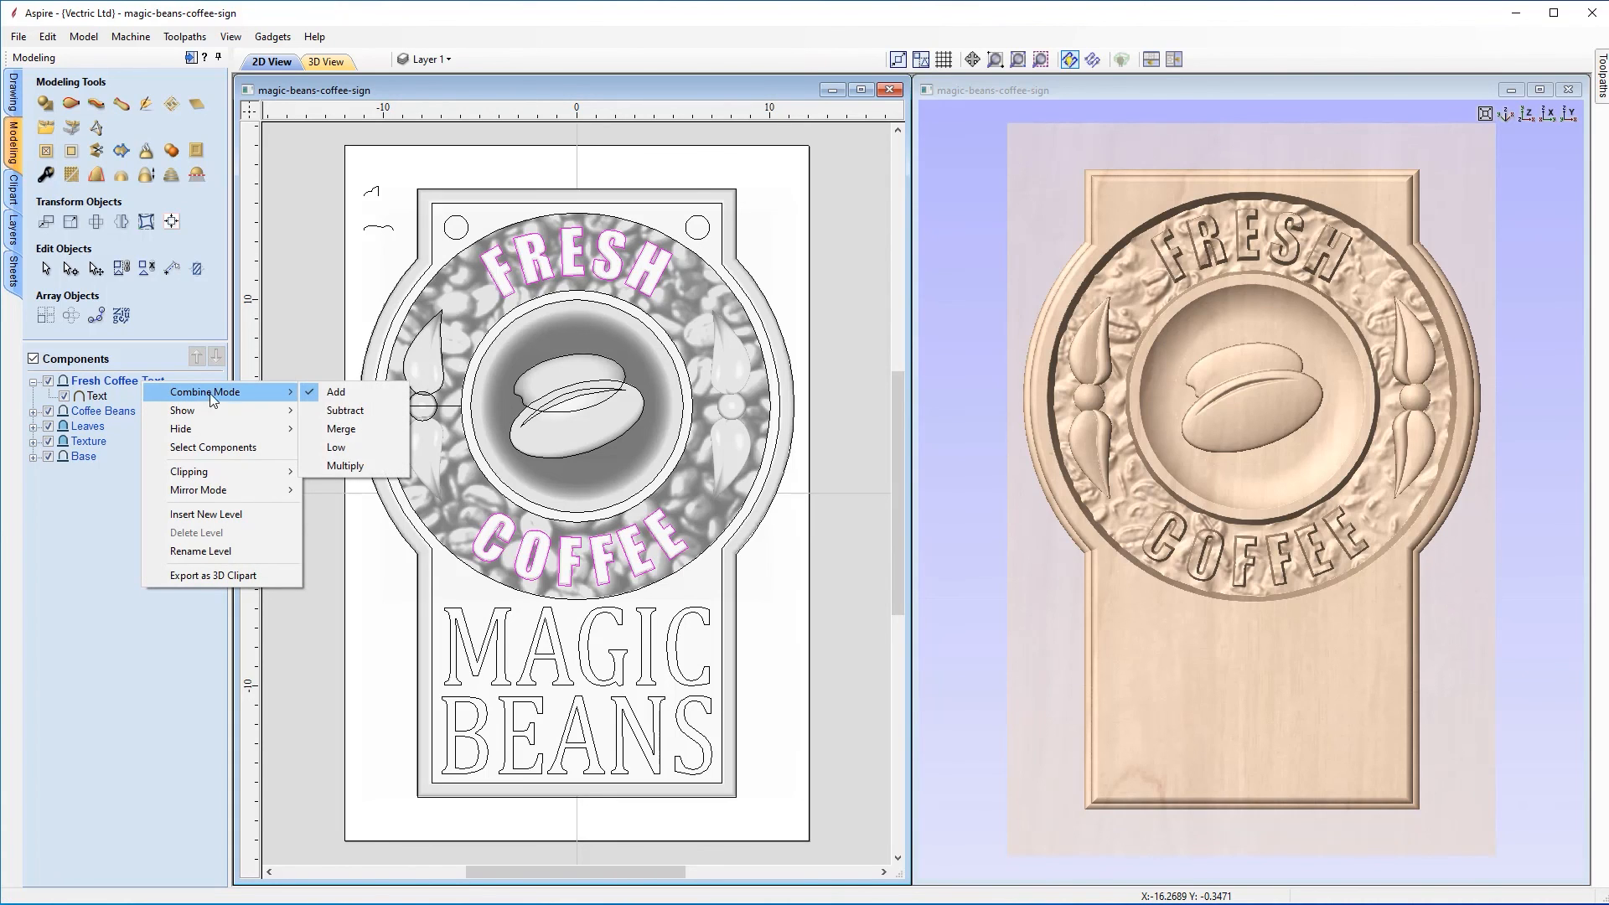
click(350, 432)
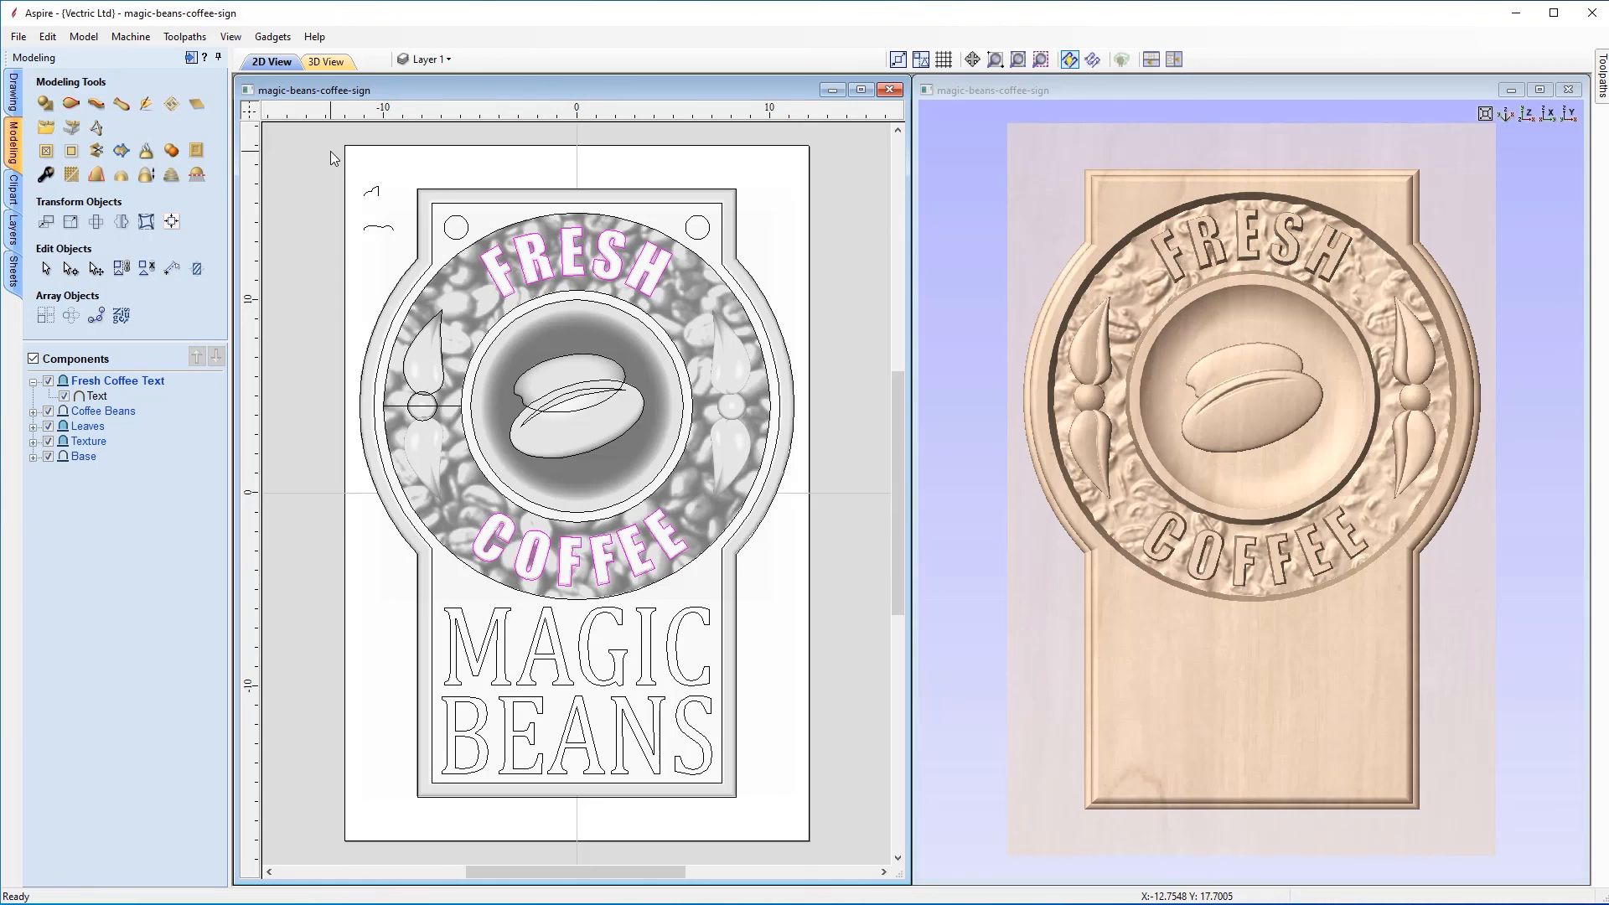
Step: Bake smoothing of about a quarter of the range into the Text component, preserving transparency, and check the overall height with Scale Model Height
click(98, 396)
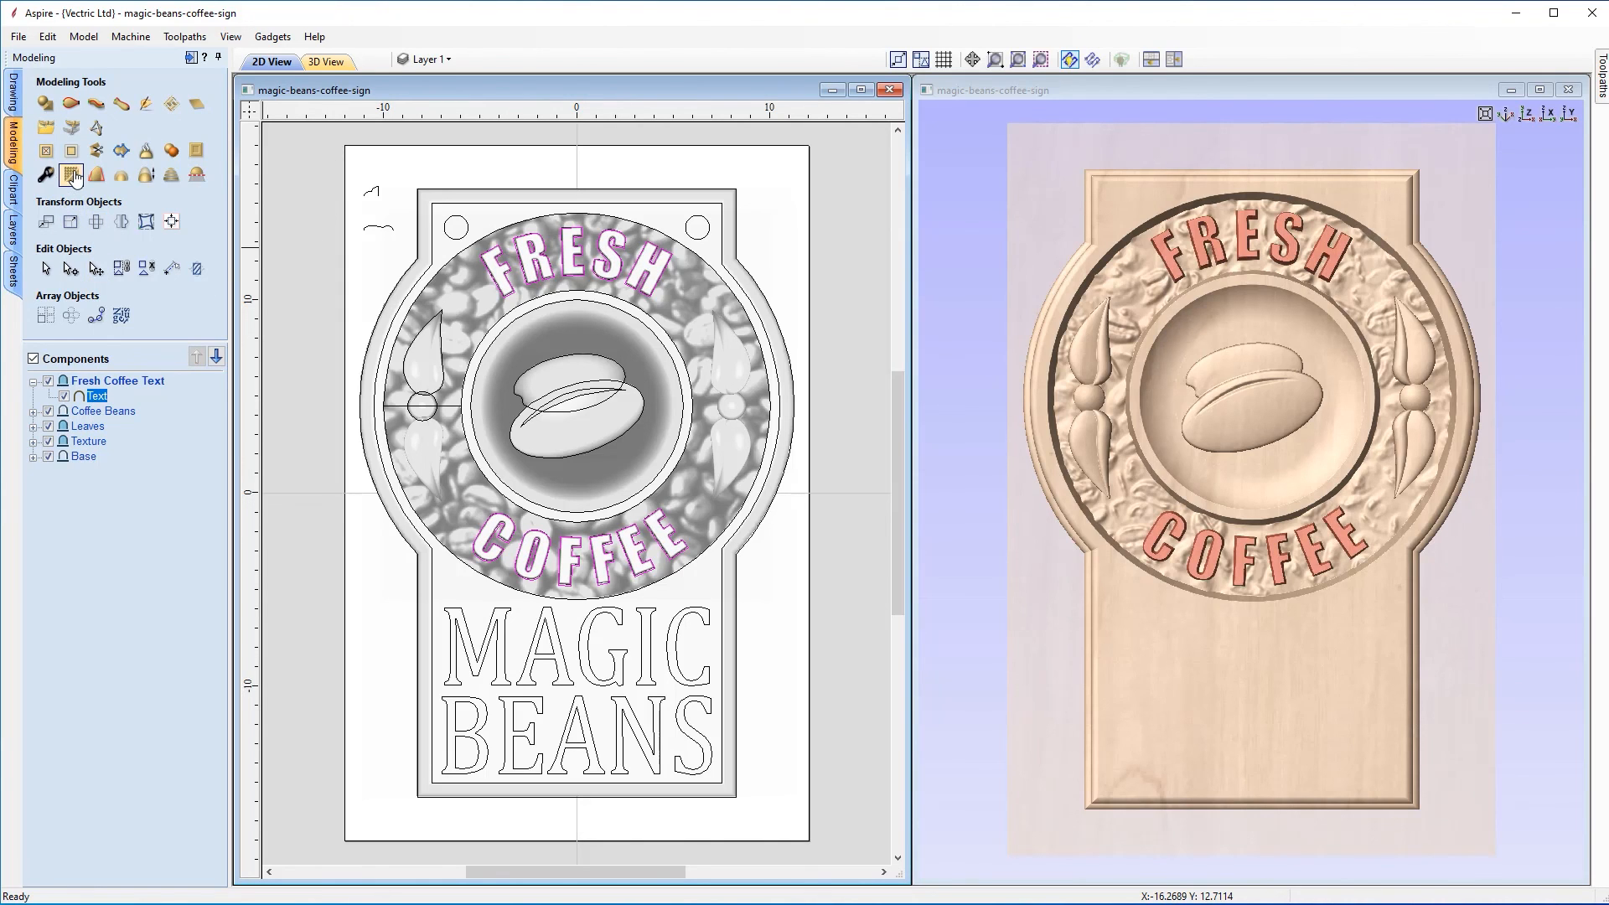
click(73, 175)
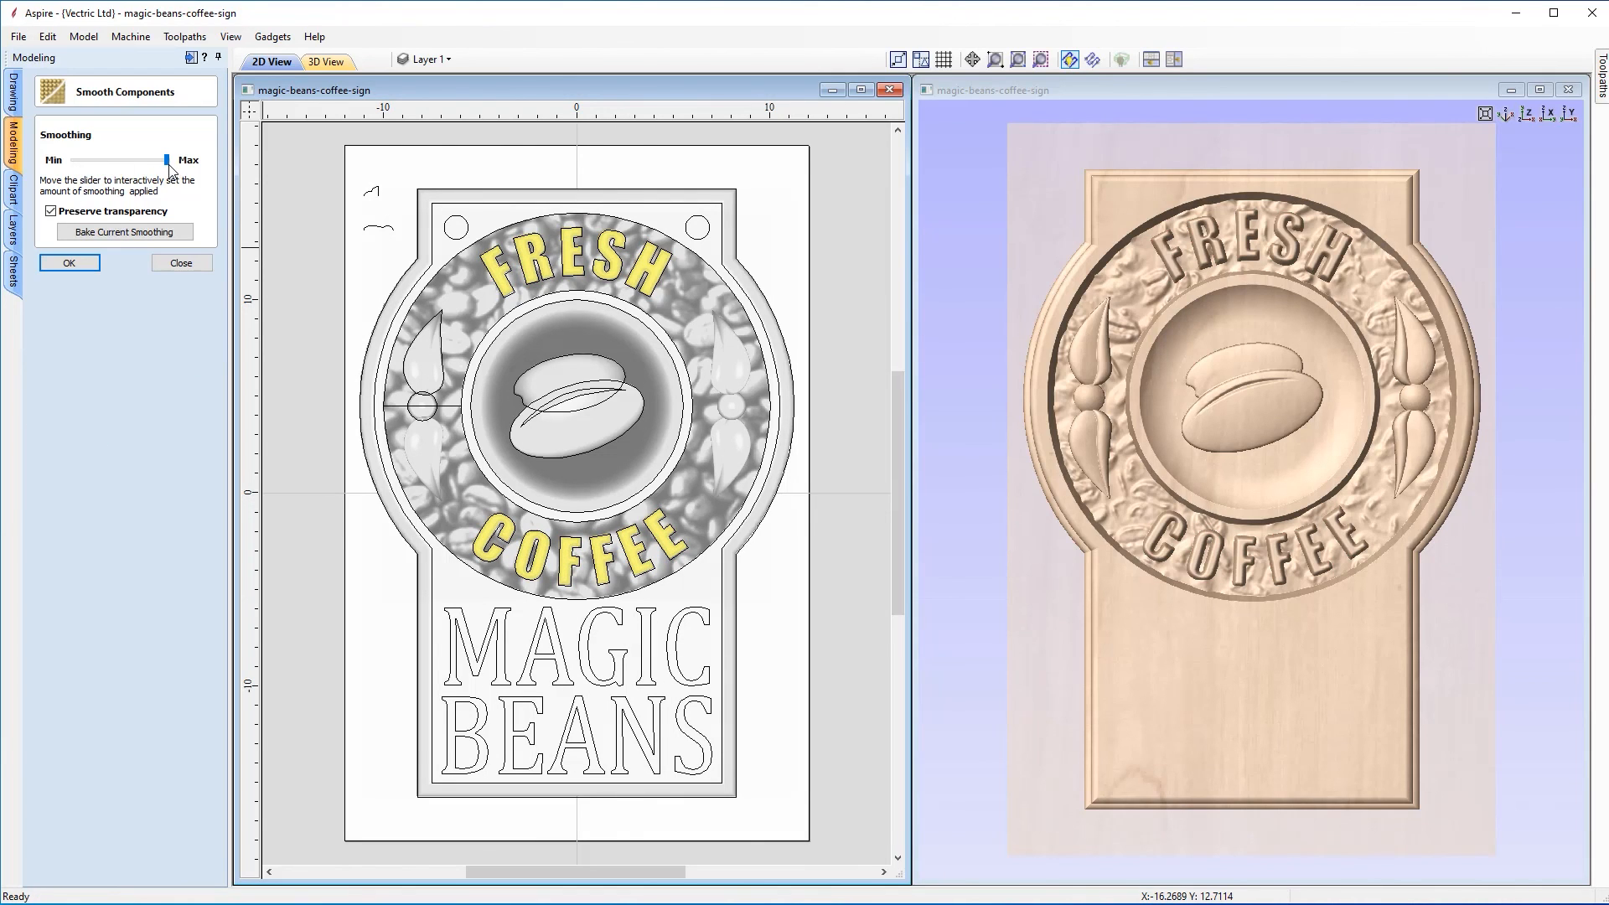
drag(163, 165, 100, 165)
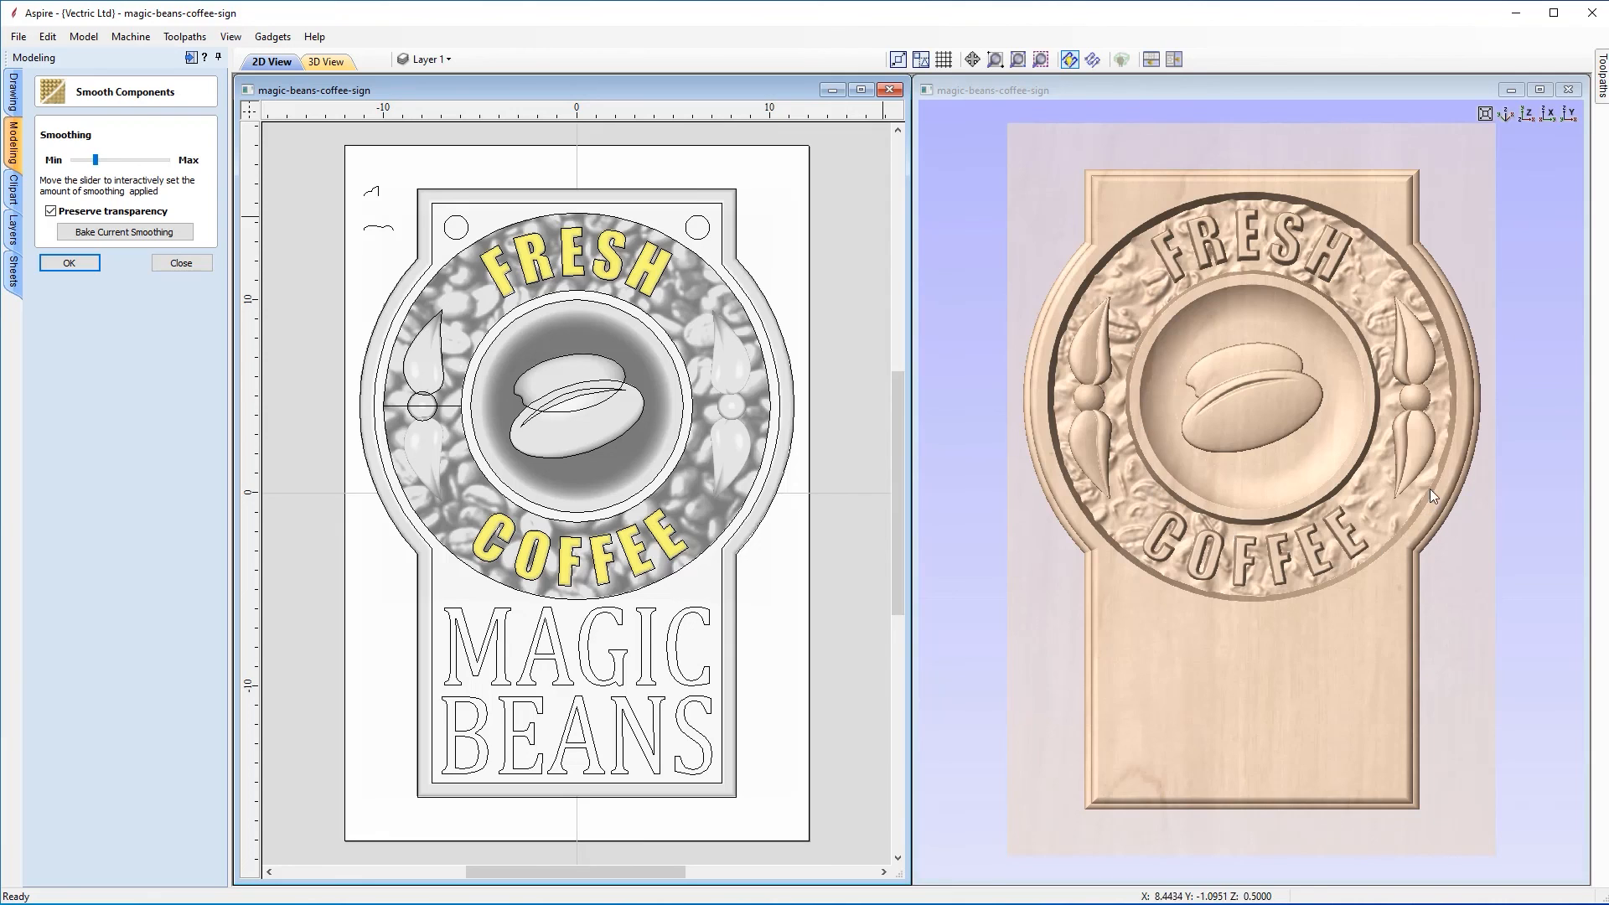
click(128, 232)
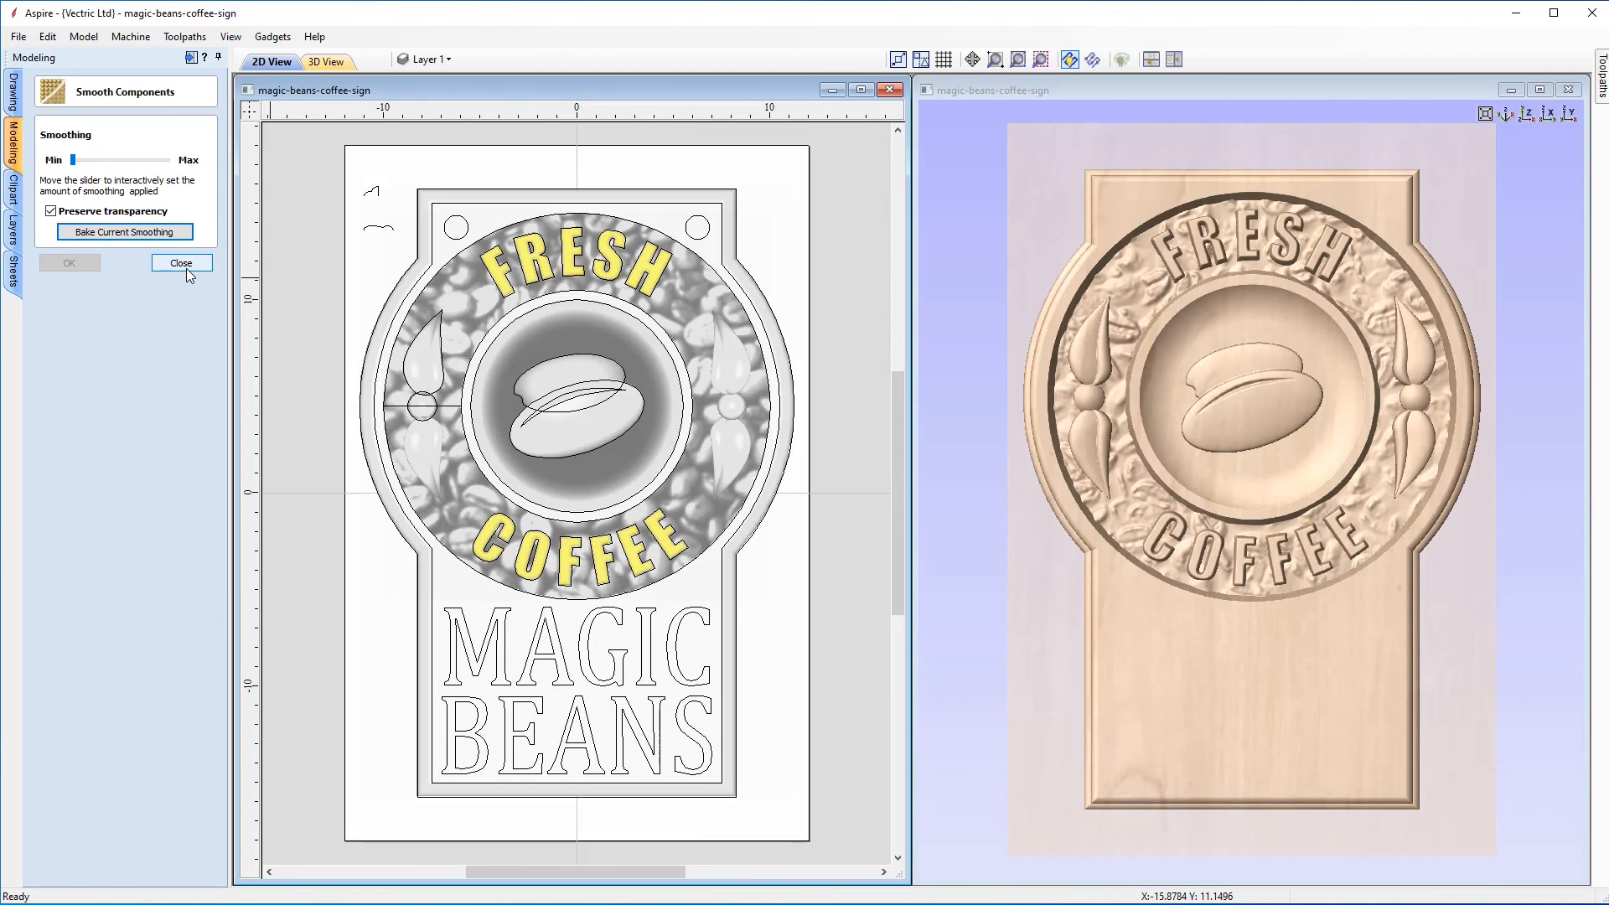
click(186, 269)
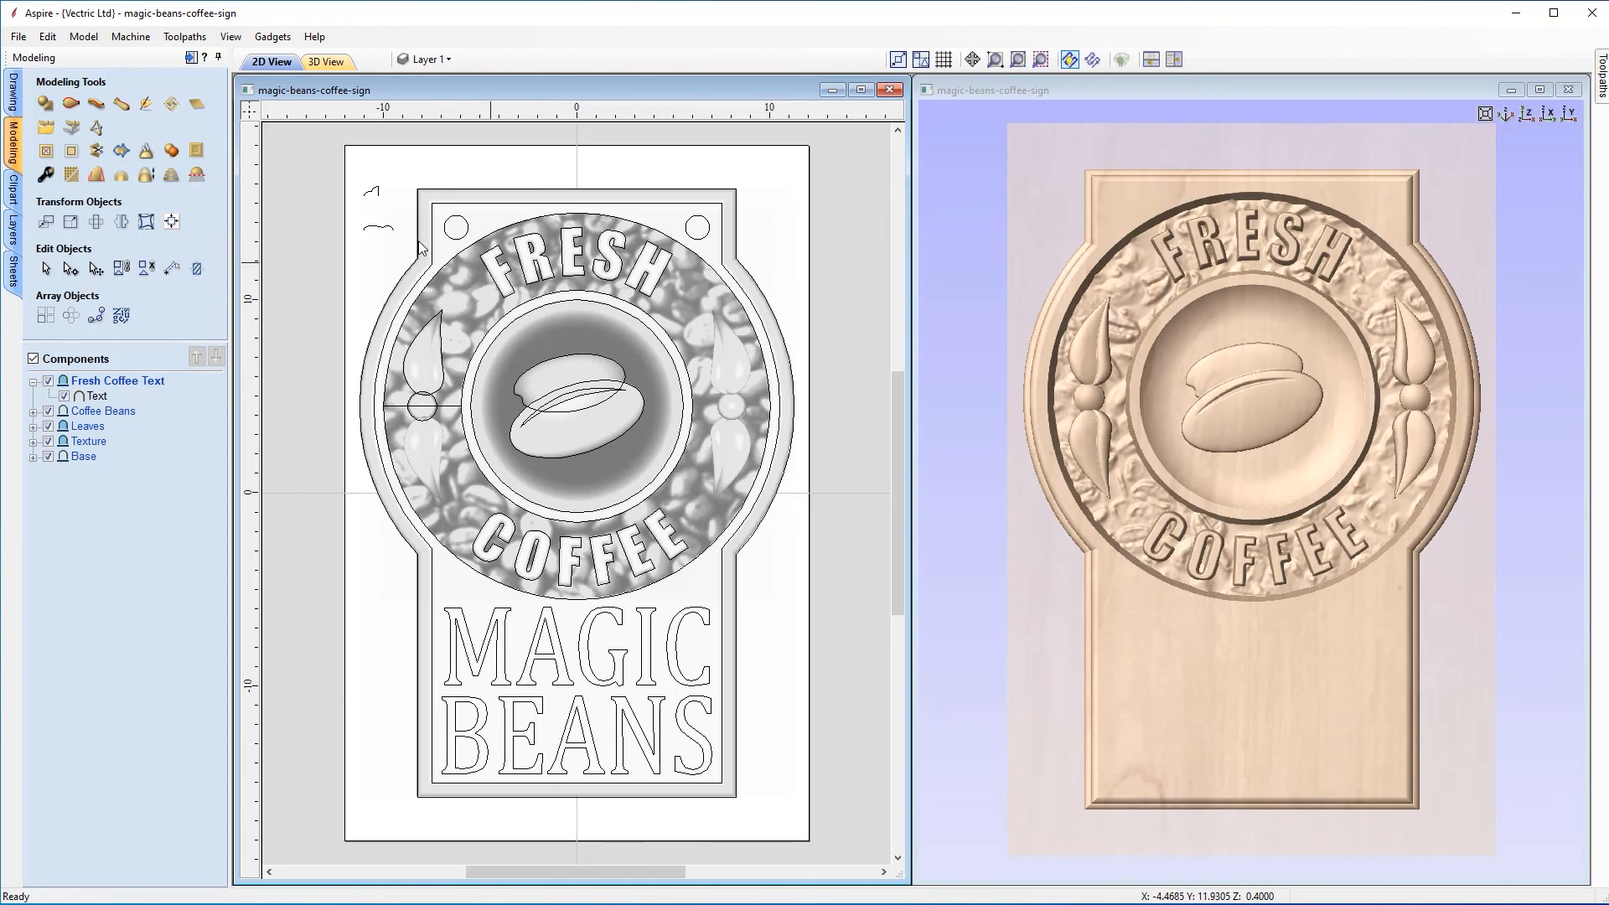
click(152, 176)
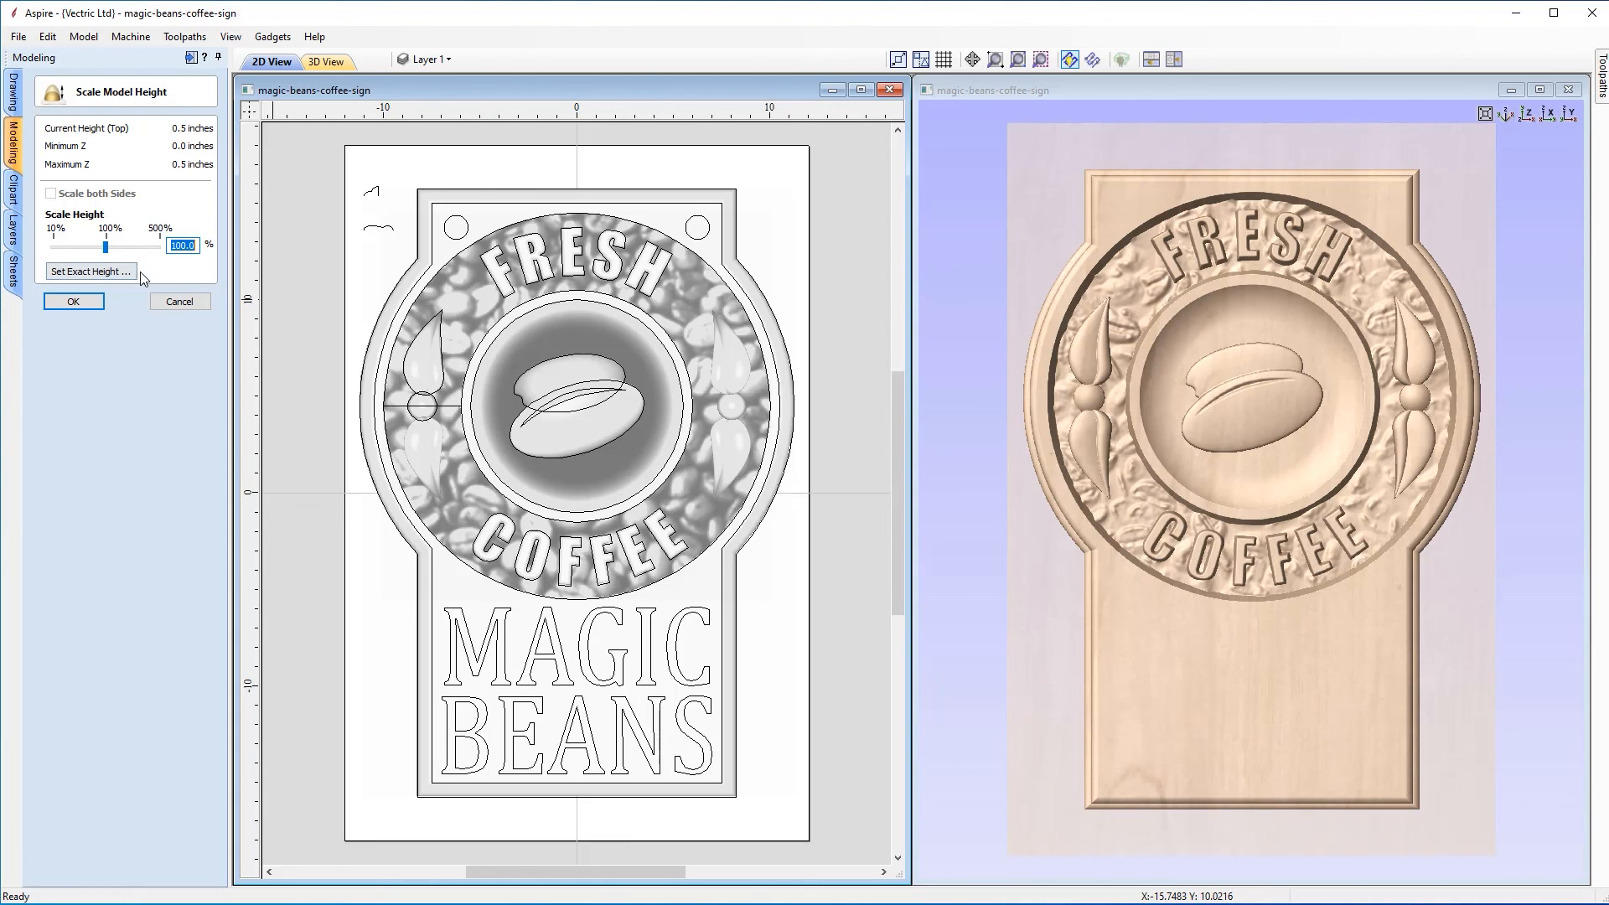
click(172, 300)
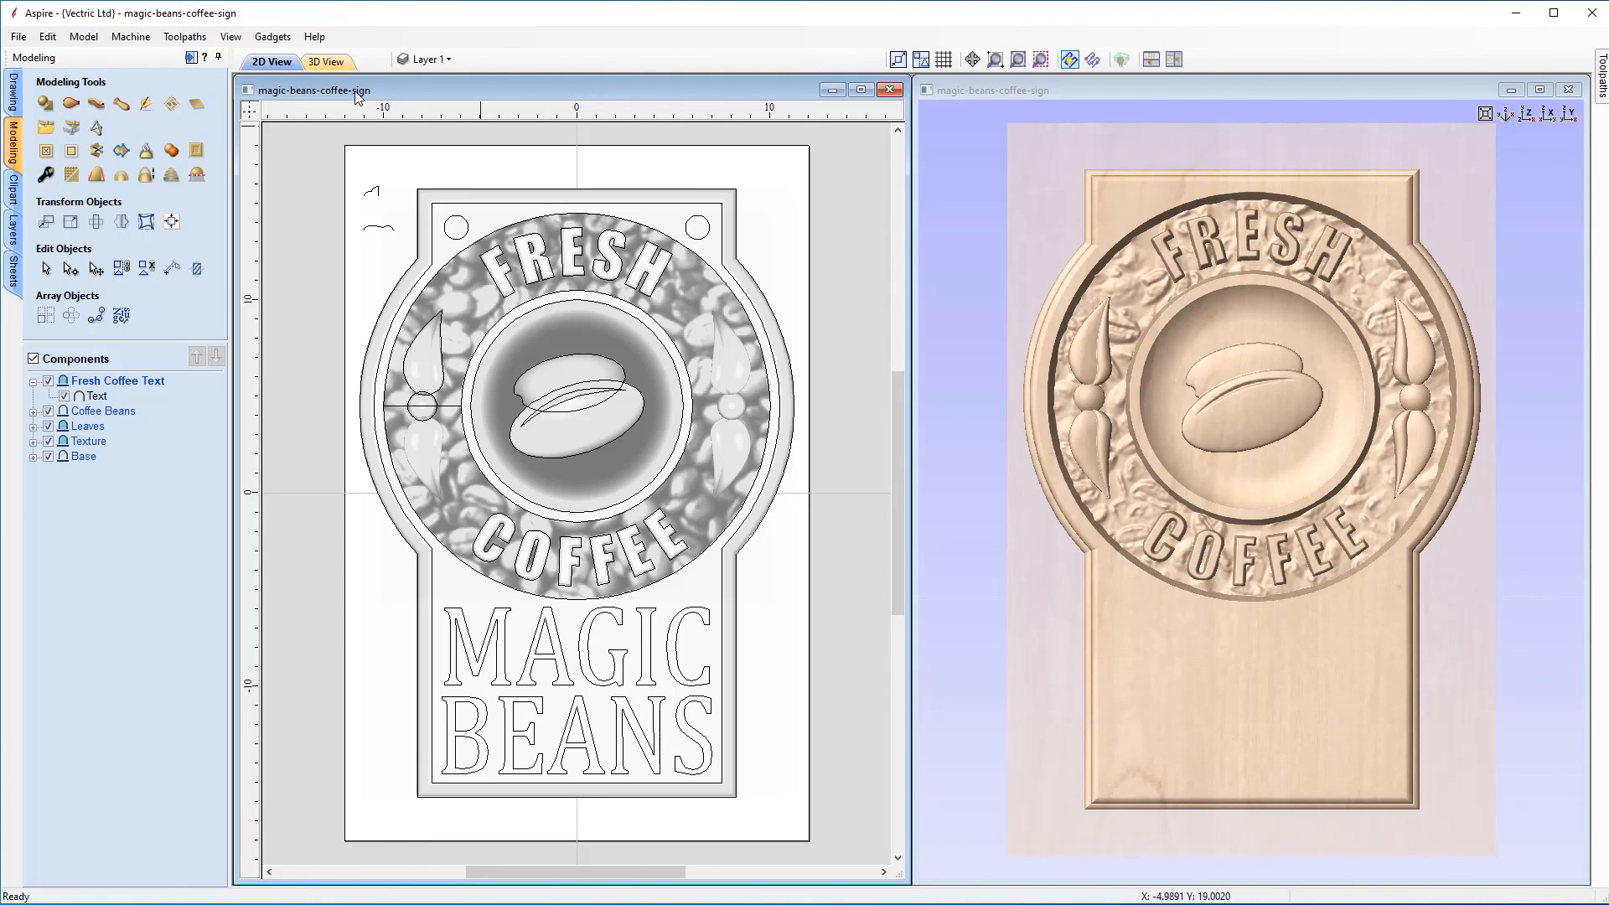
Step: Save a copy of the project as an Aspire file named Magic_Beans_Coffee_sign_3D_Modeling in the magic-beans-coffee-sign-3d-modelling folder
click(20, 37)
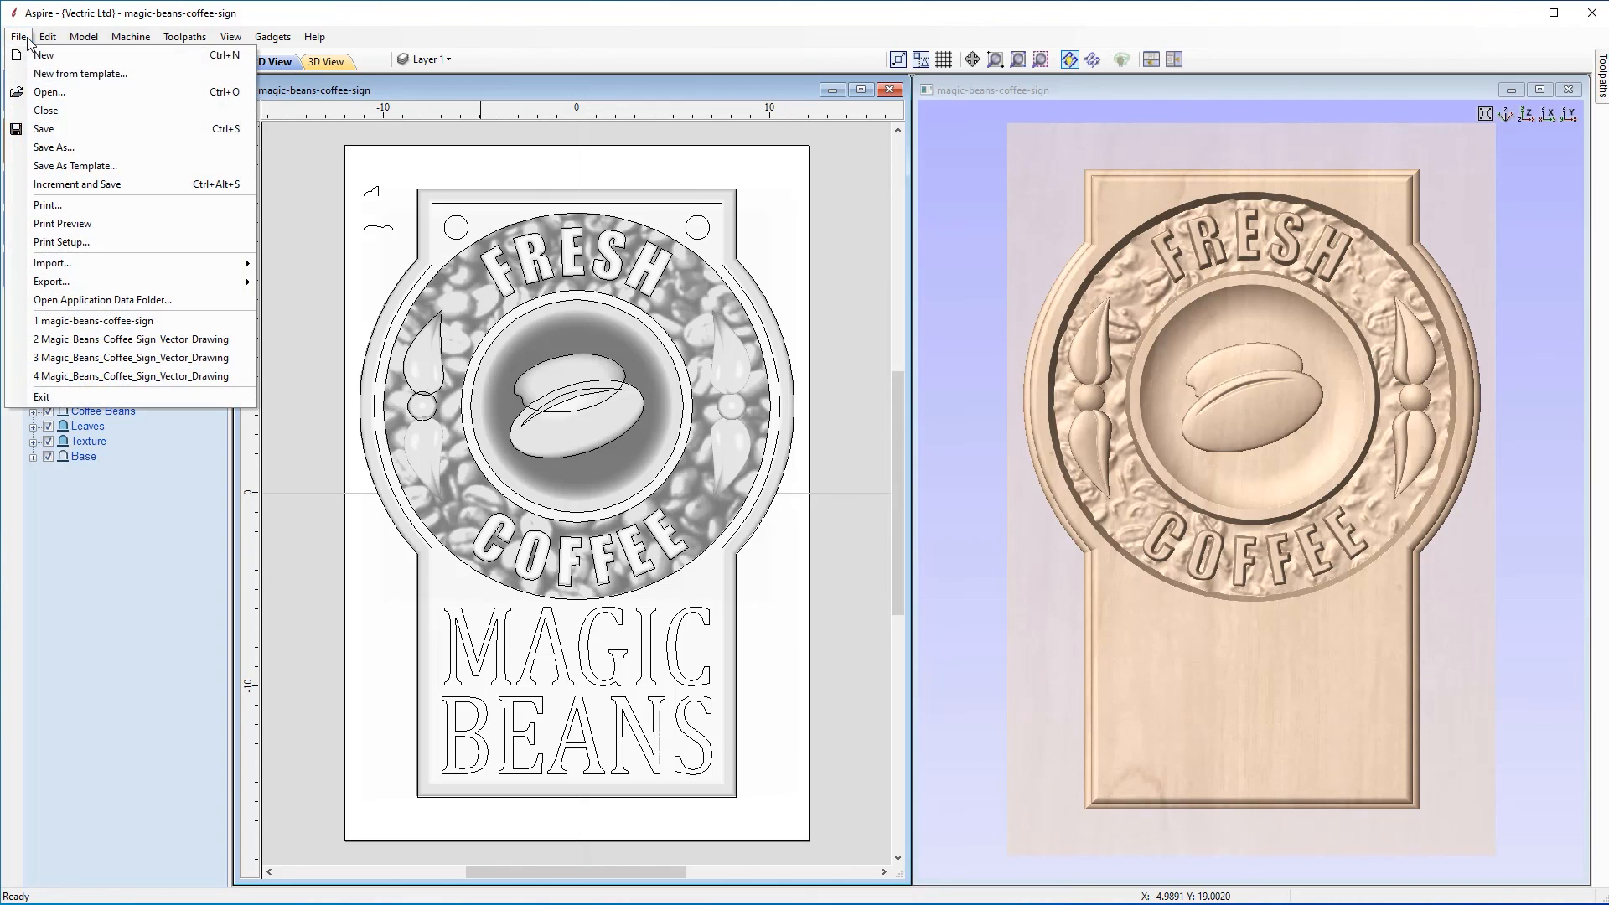
click(53, 149)
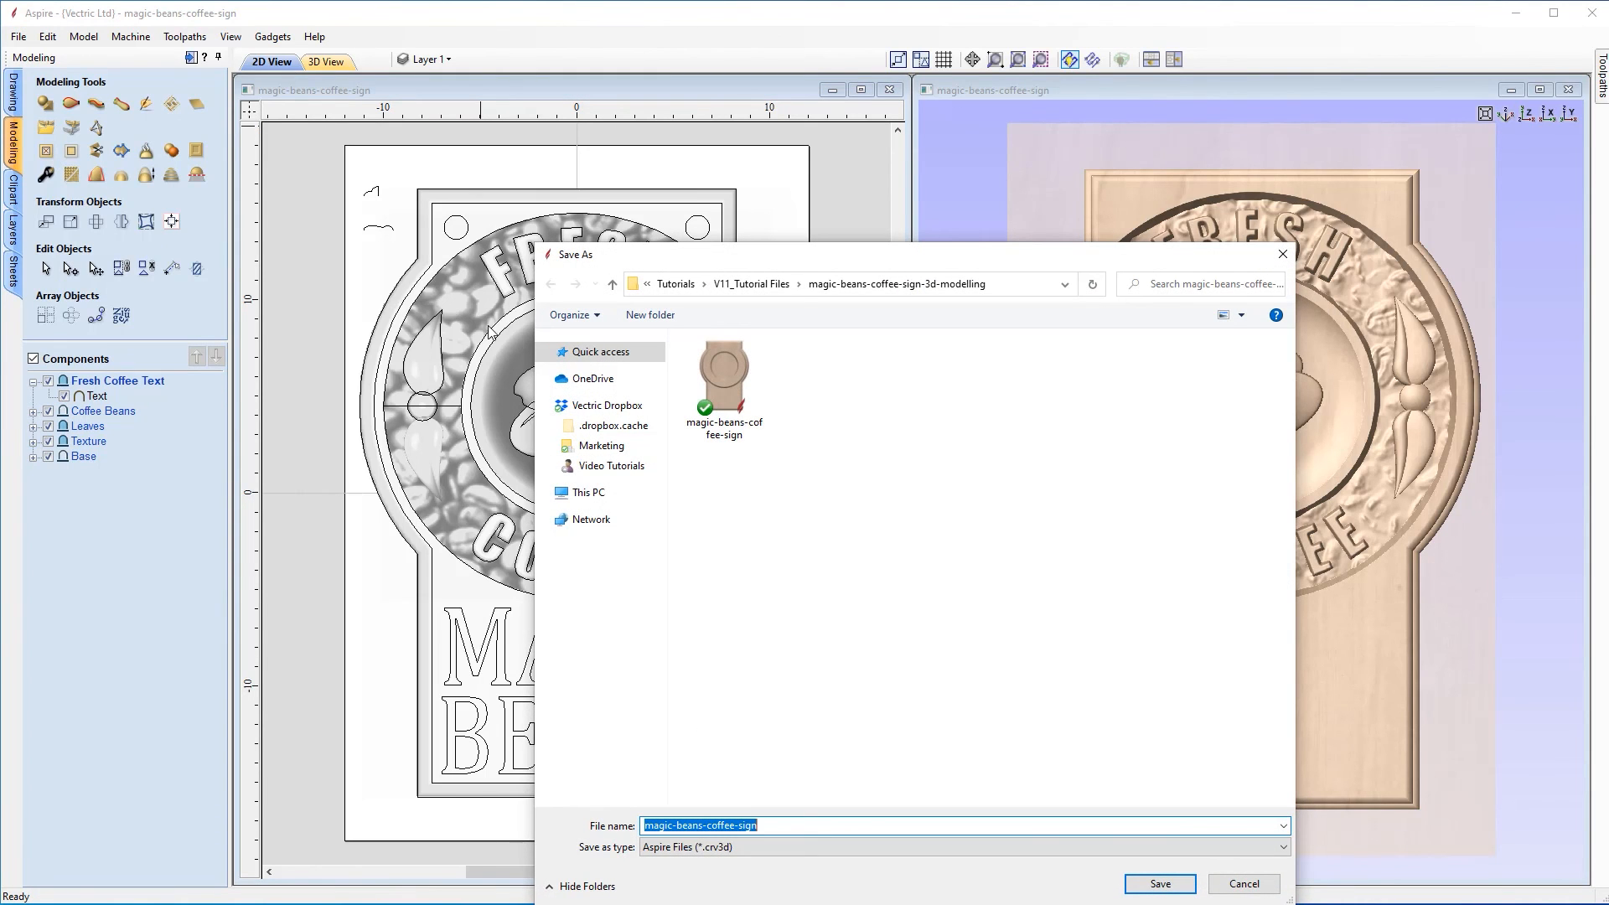
text(Magic_Beans_Coffee_sign_3D_Modeling)
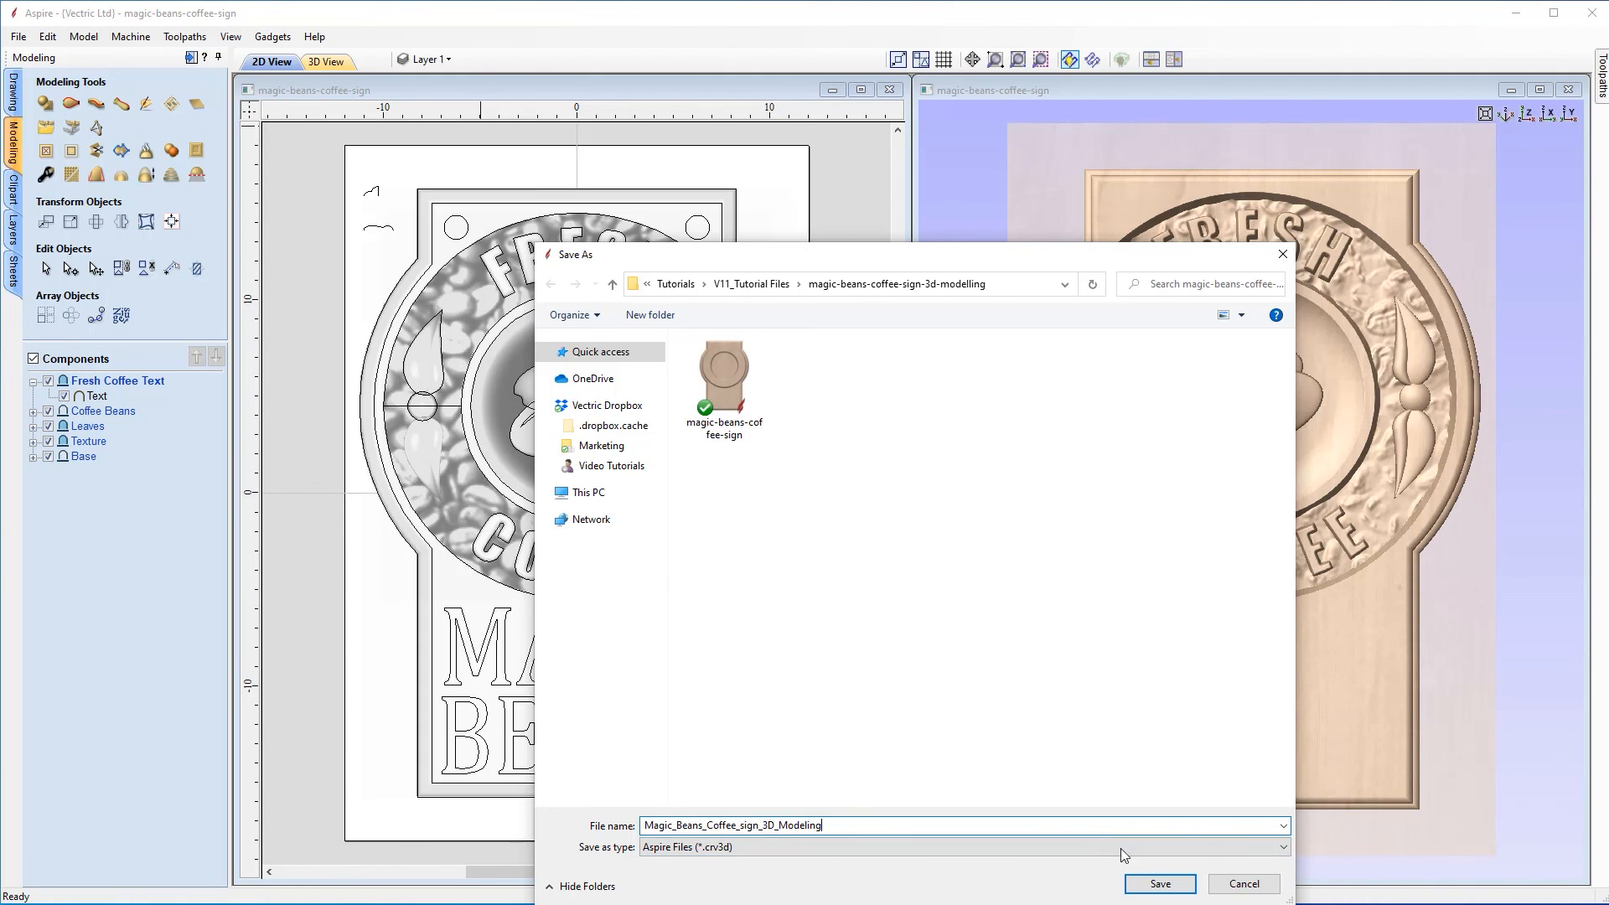
click(1160, 883)
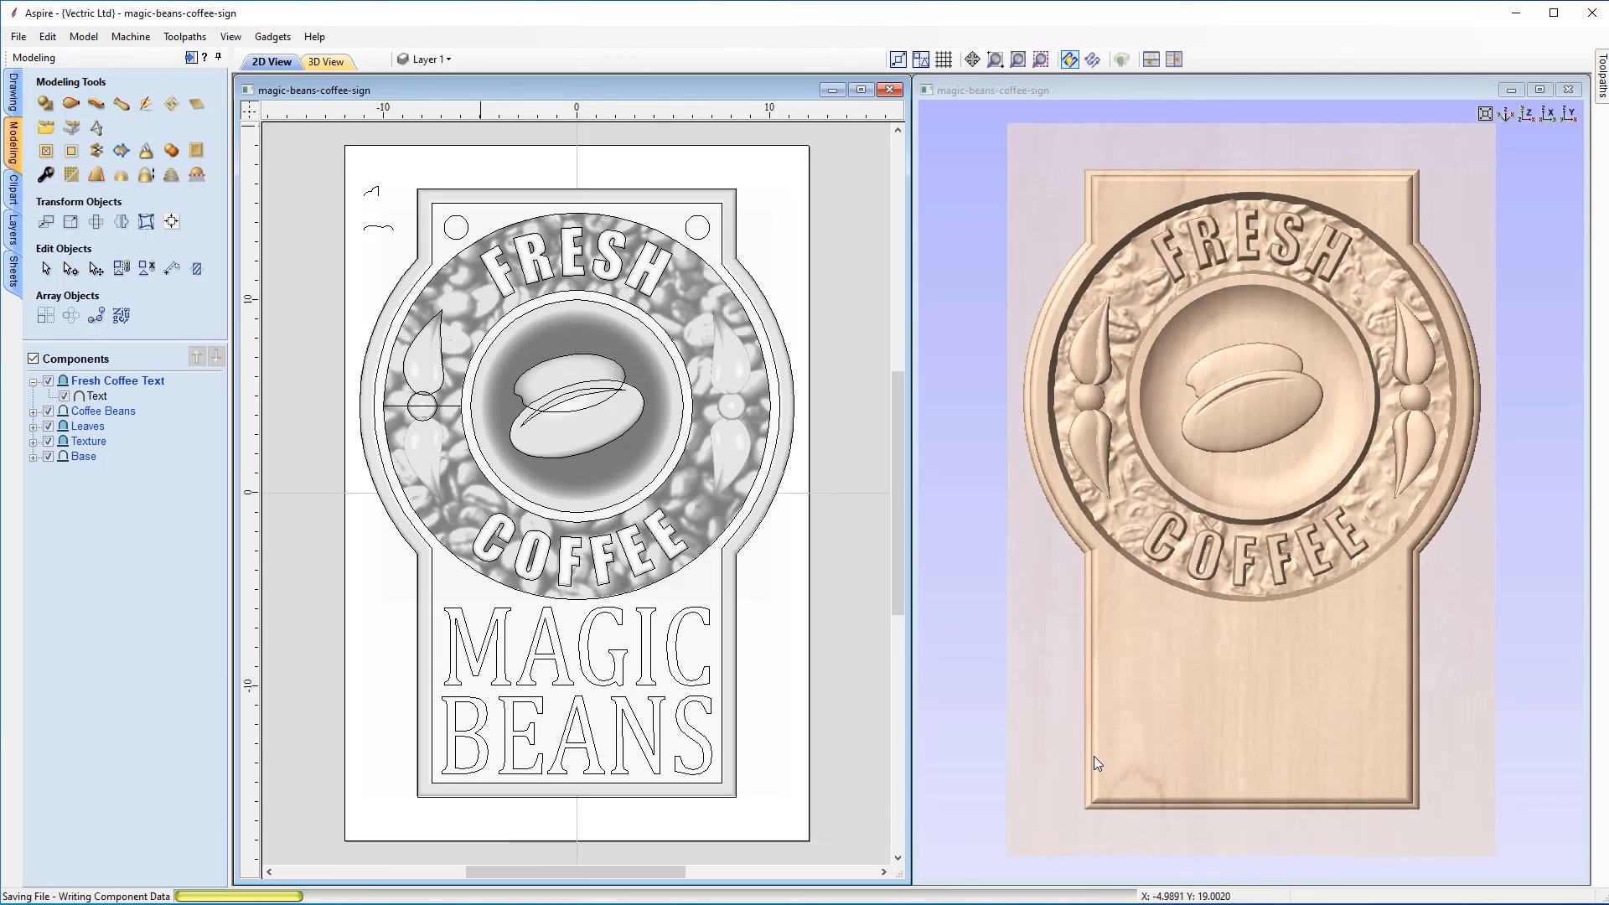